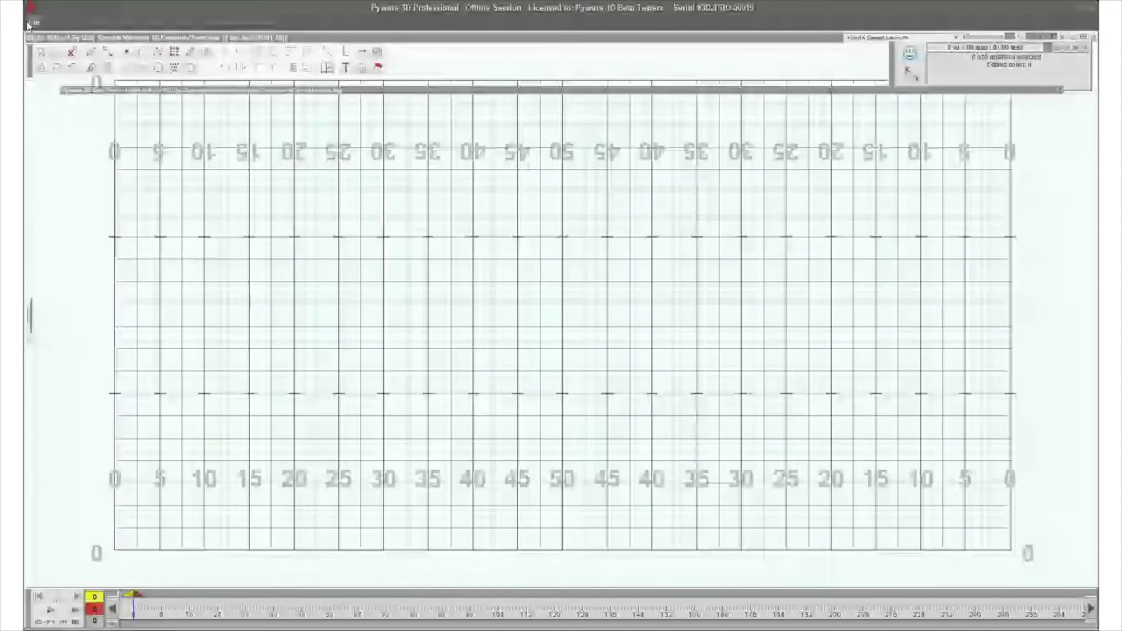
- Create a drill file titled test as a new drill that is not continued from a previous file
left_click(31, 23)
left_click(44, 52)
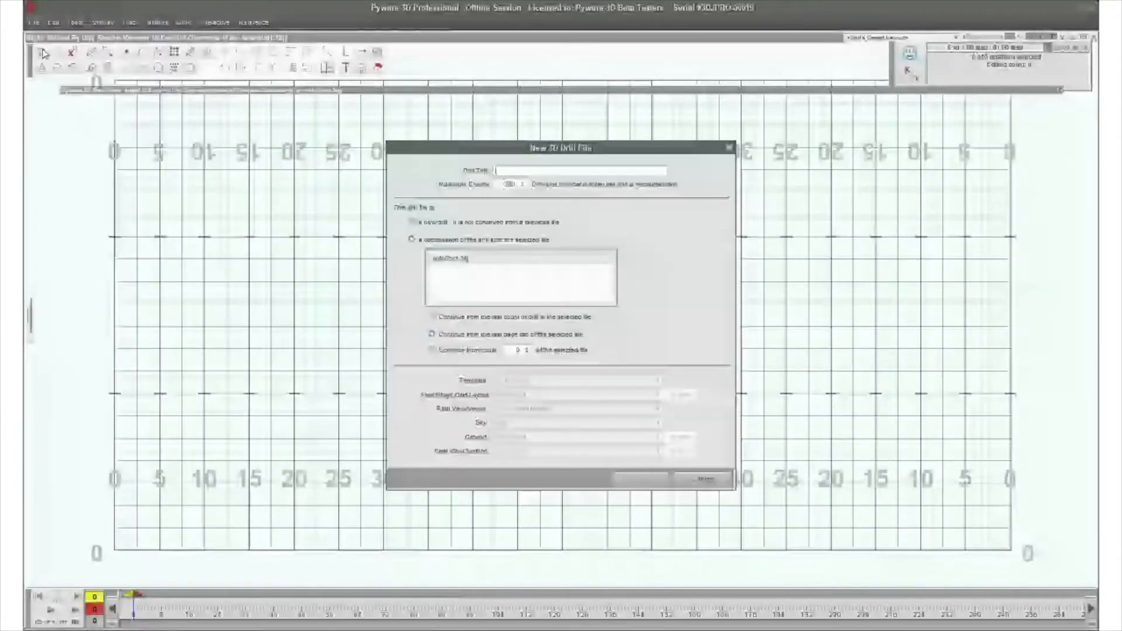
left_click(449, 224)
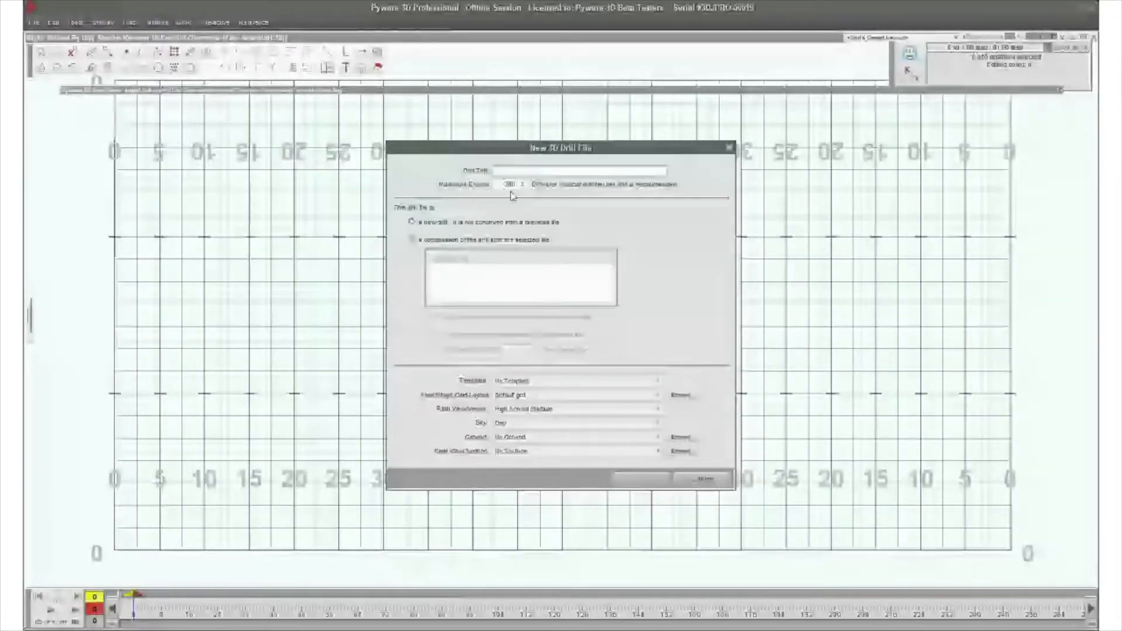
left_click(632, 478)
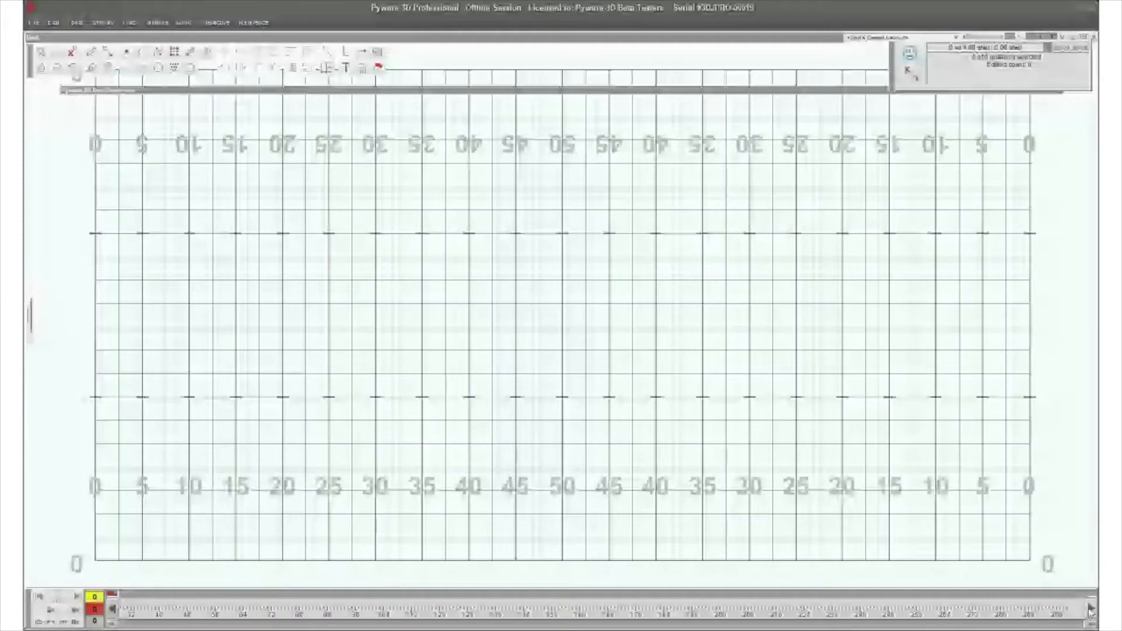
left_click(114, 609)
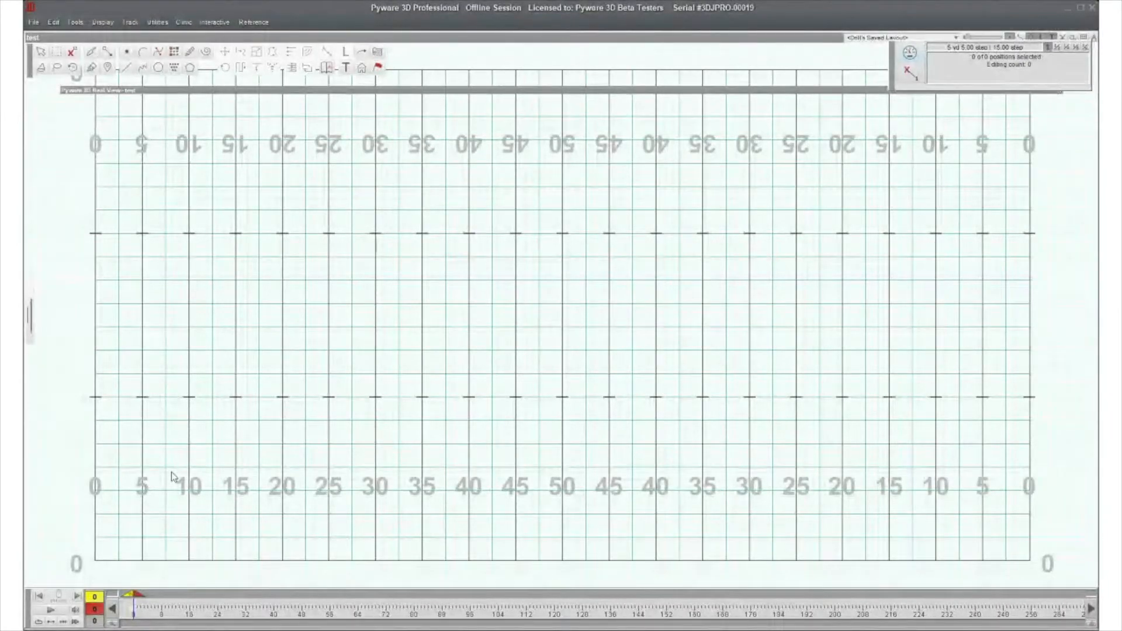
- Start another new drill file and set its maximum counts to 450
left_click(33, 22)
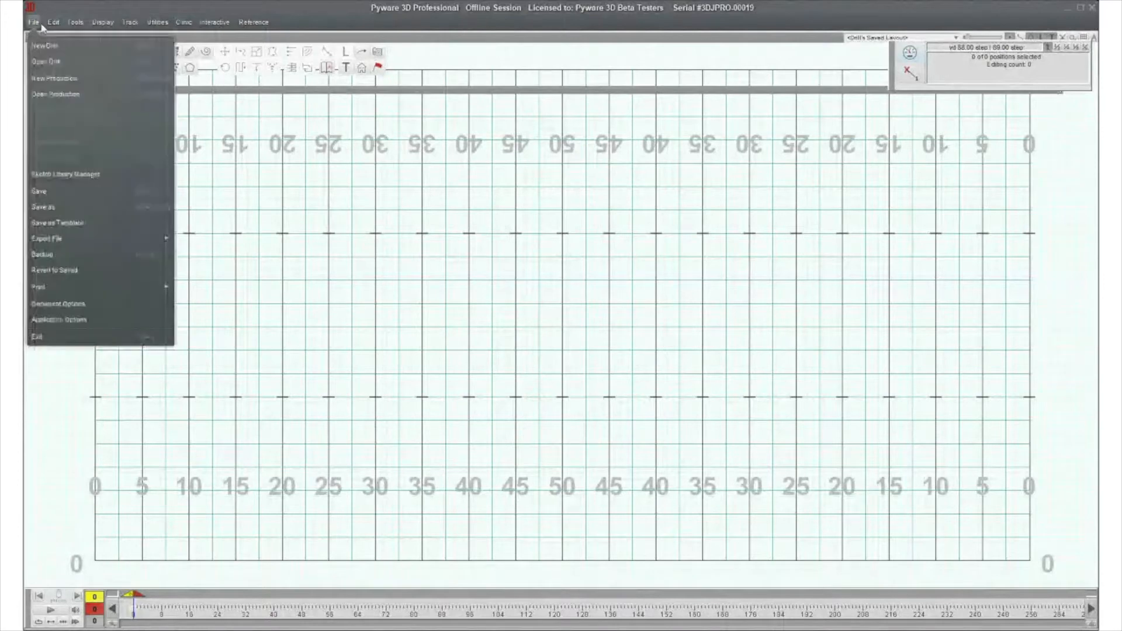
left_click(39, 45)
left_click(568, 342)
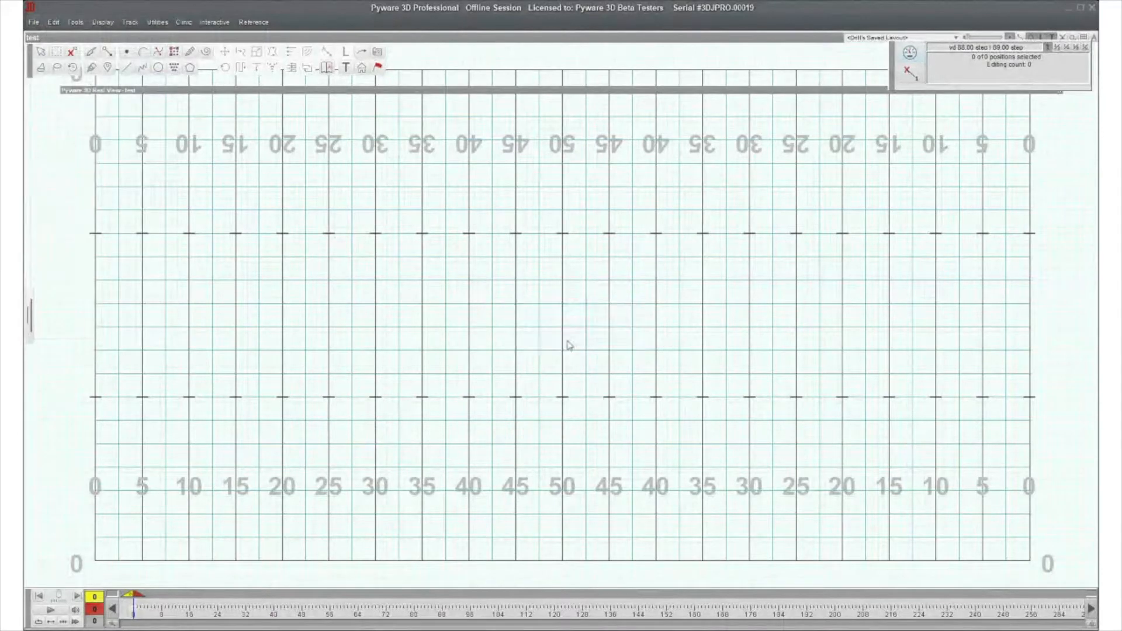
left_click(505, 183)
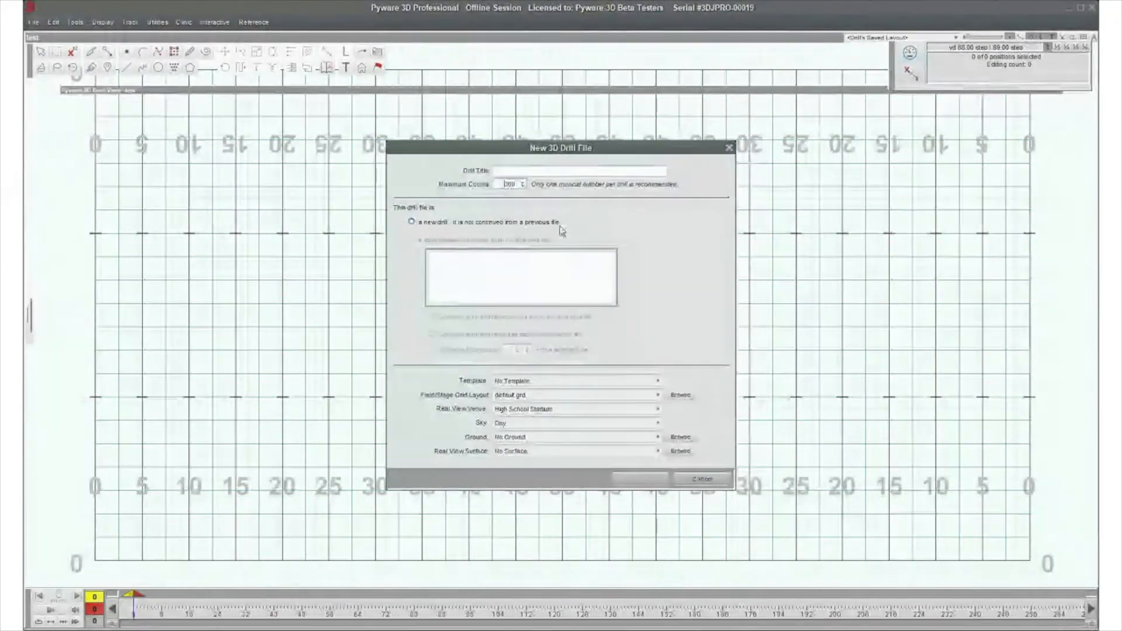
double_click(507, 183)
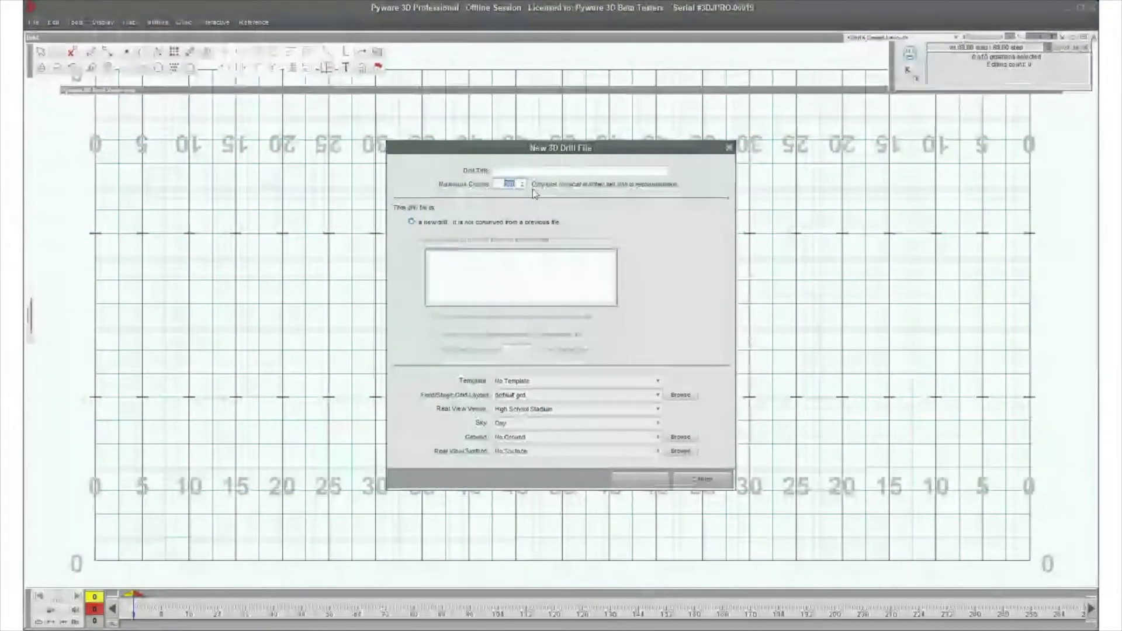
type("48")
type("0")
- Title the drill Night School Tutorial, create it, and check that its count track extends to the full length
left_click(507, 169)
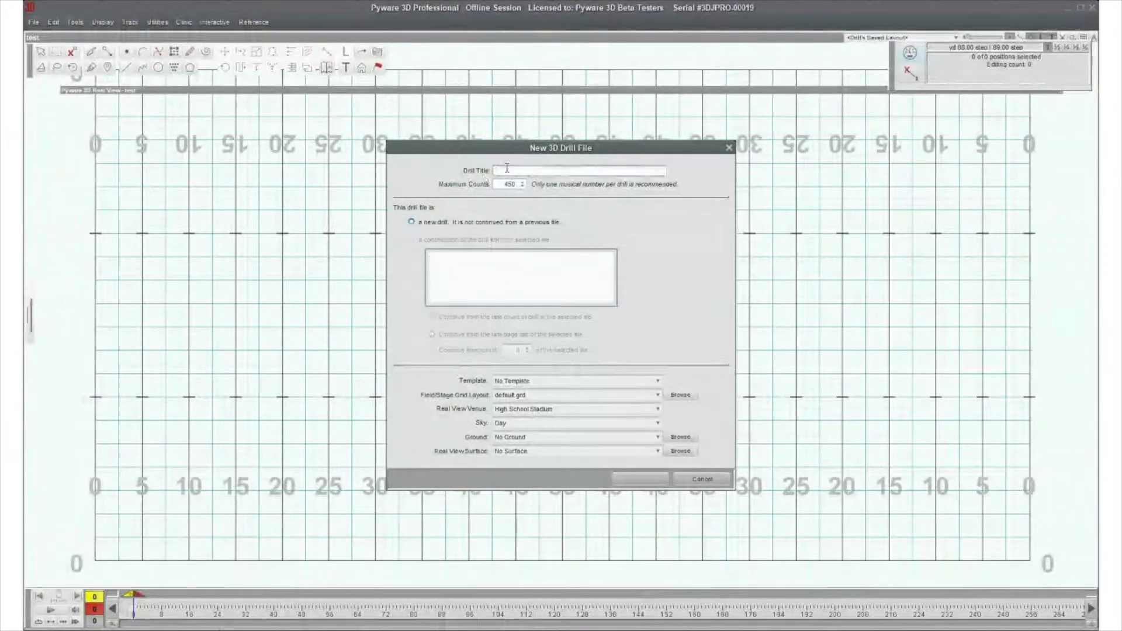
type("Nigh")
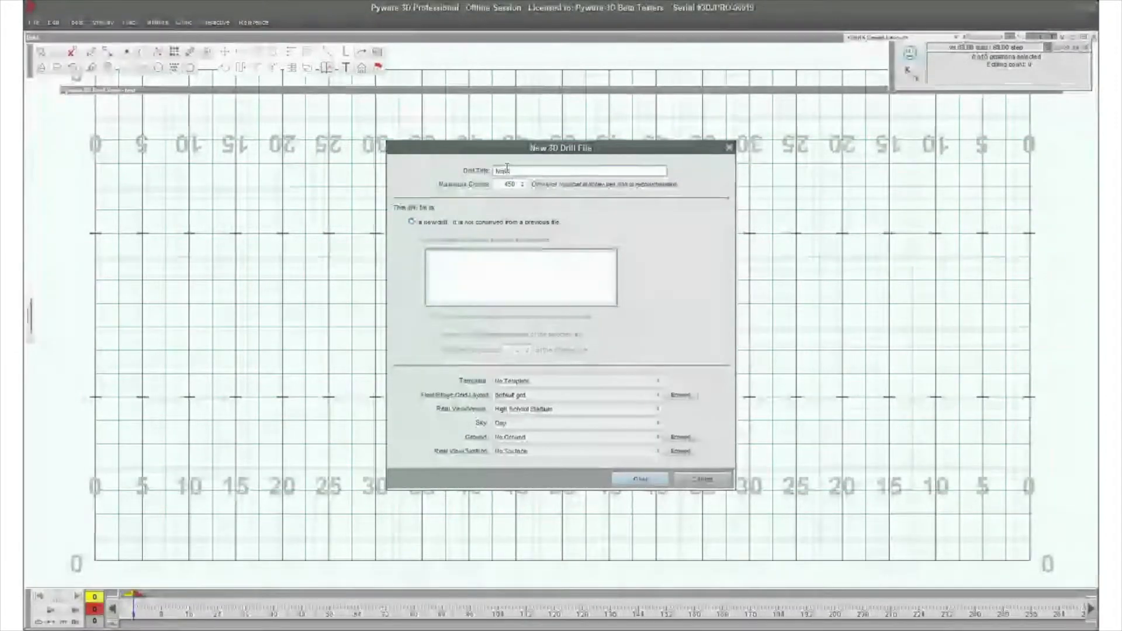
type("t Sessionl Opener")
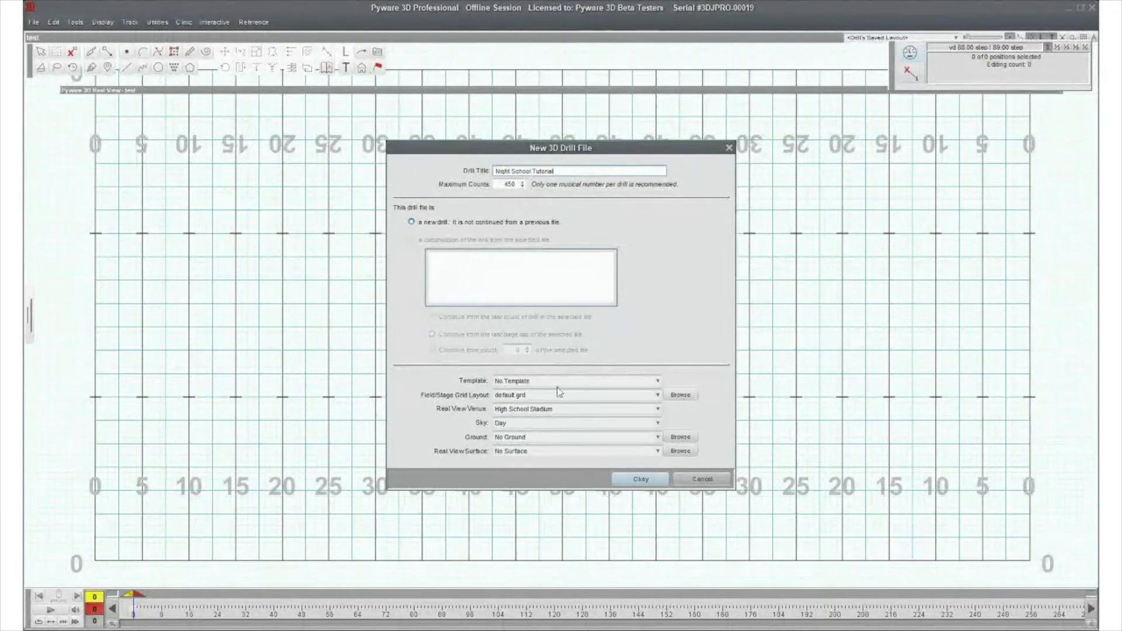
left_click(639, 482)
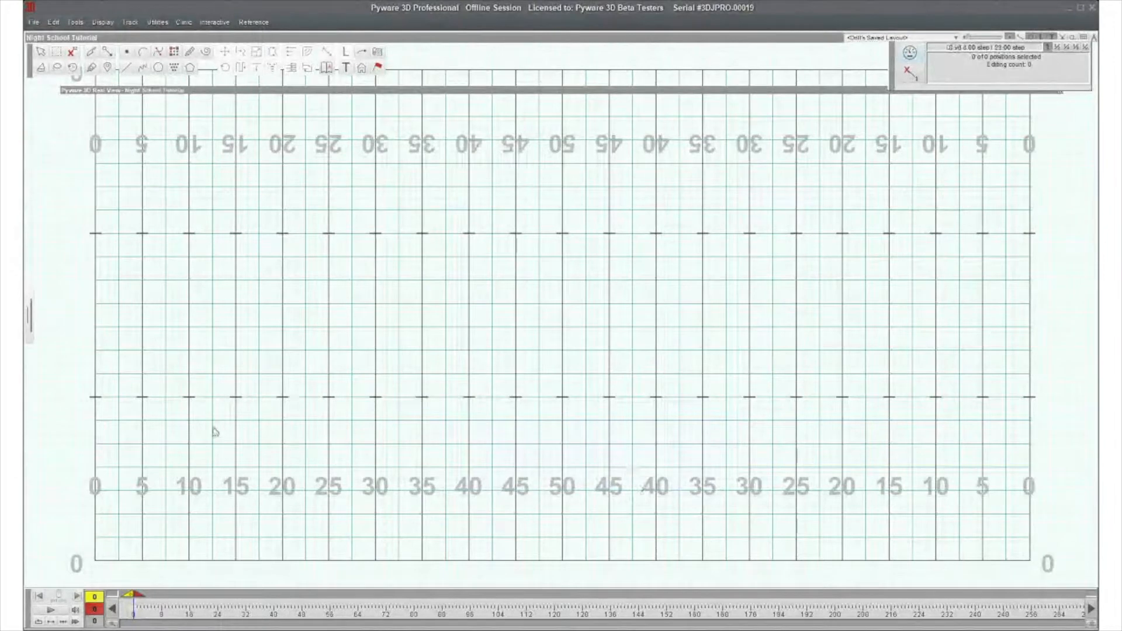
left_click_drag(1069, 621, 157, 611)
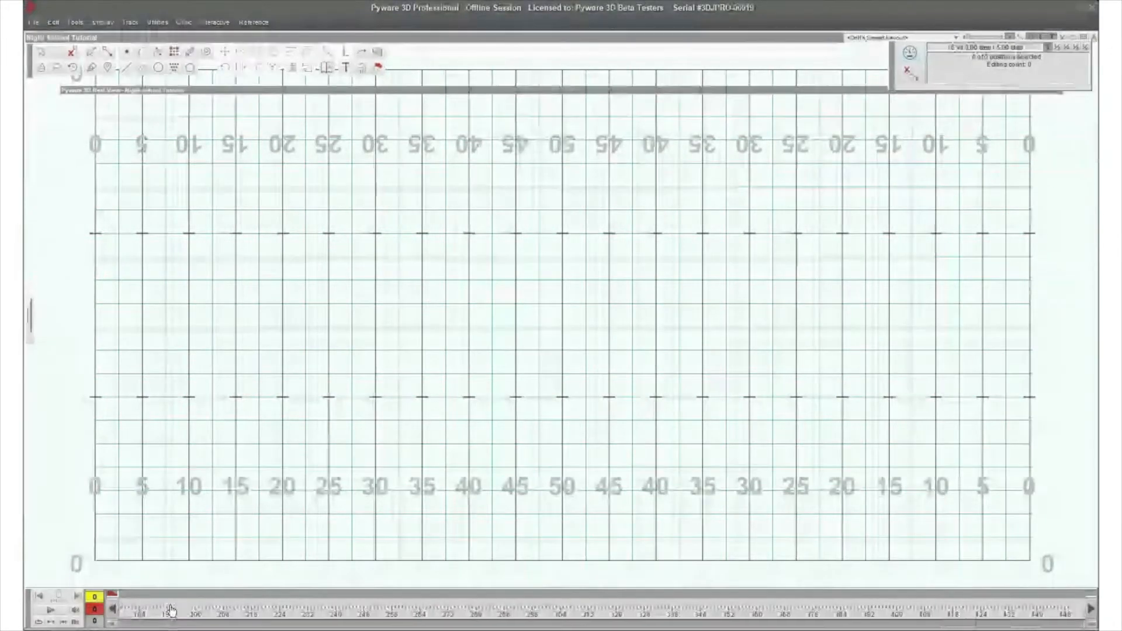
left_click_drag(170, 612, 1096, 613)
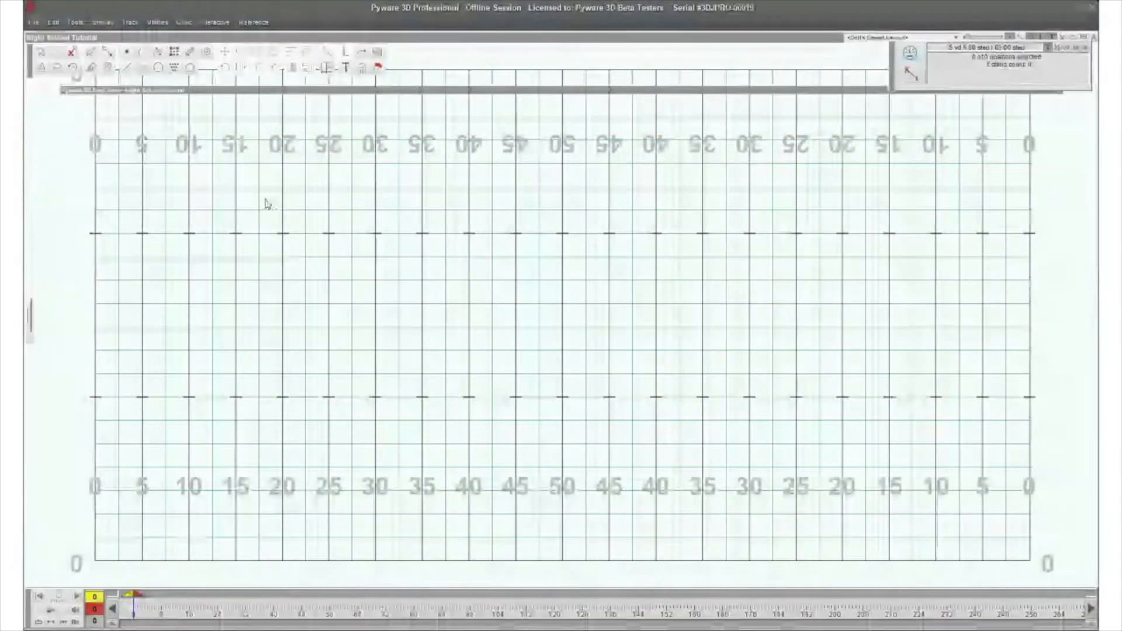
- Expand the collapsed Real View window, shrink it to about half its size, and place it over the upper middle of the field
left_click_drag(304, 95, 295, 133)
double_click(295, 133)
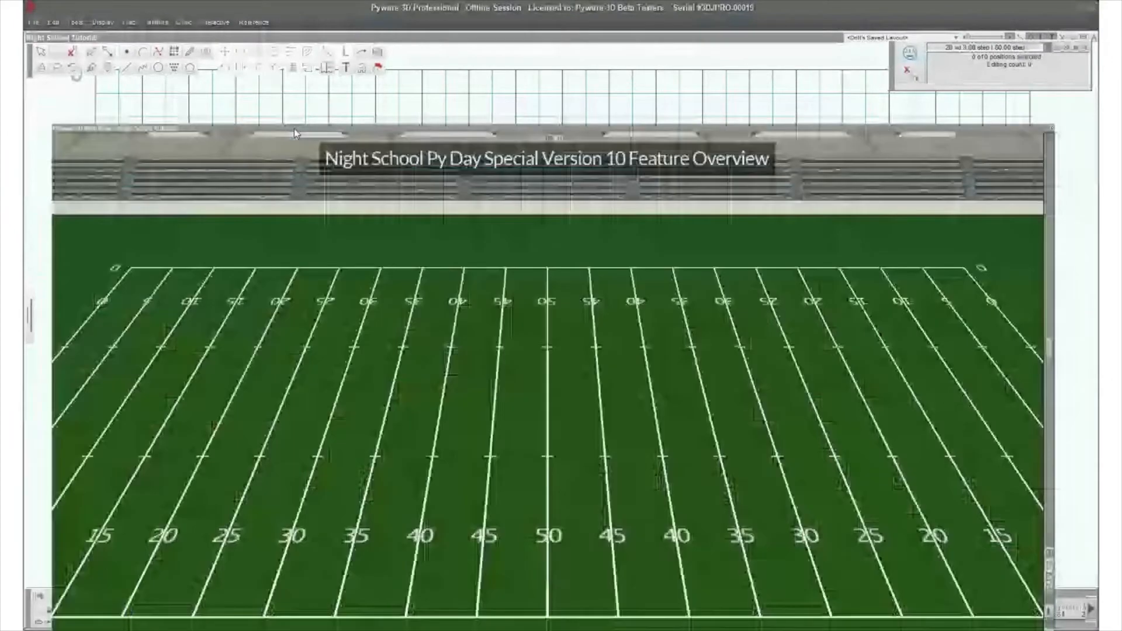
left_click_drag(512, 133, 517, 61)
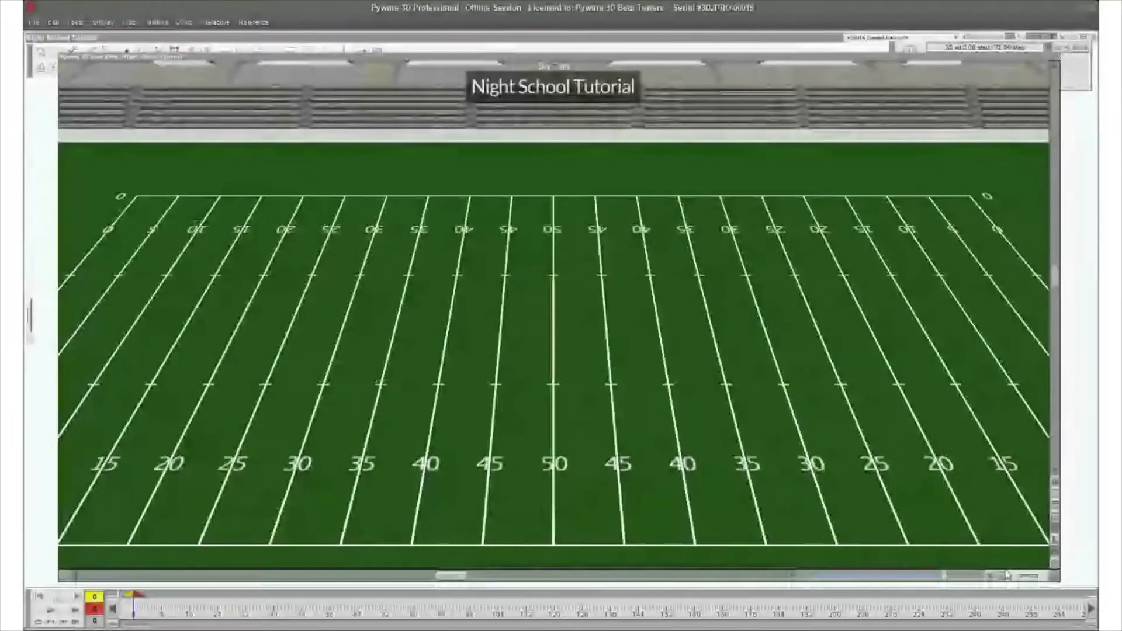
left_click_drag(1056, 578, 544, 335)
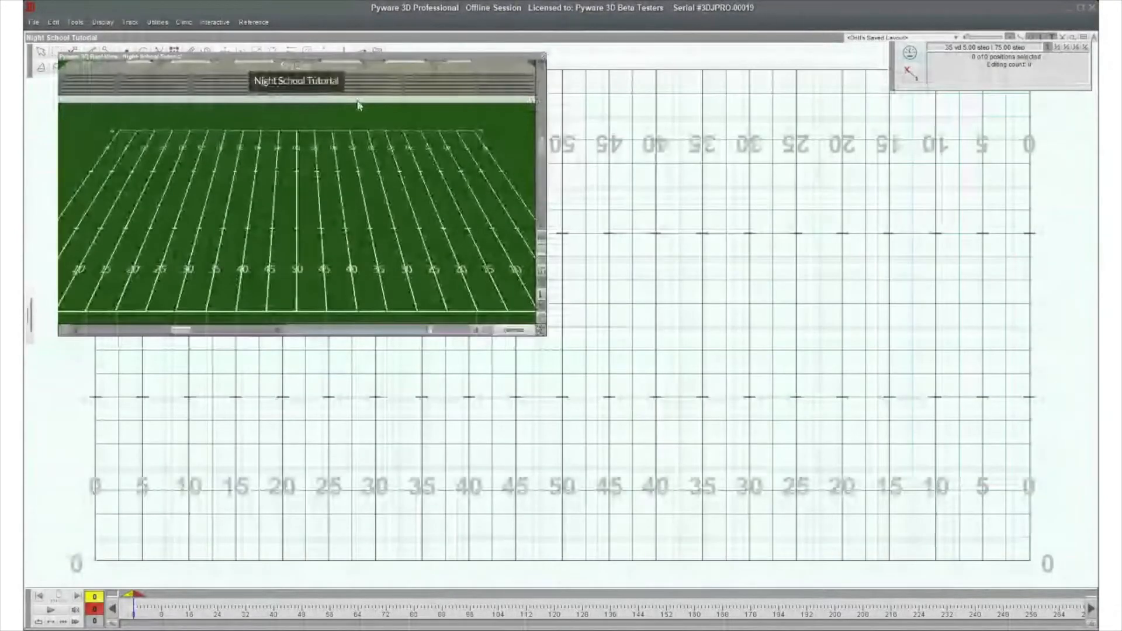
left_click_drag(305, 59, 539, 47)
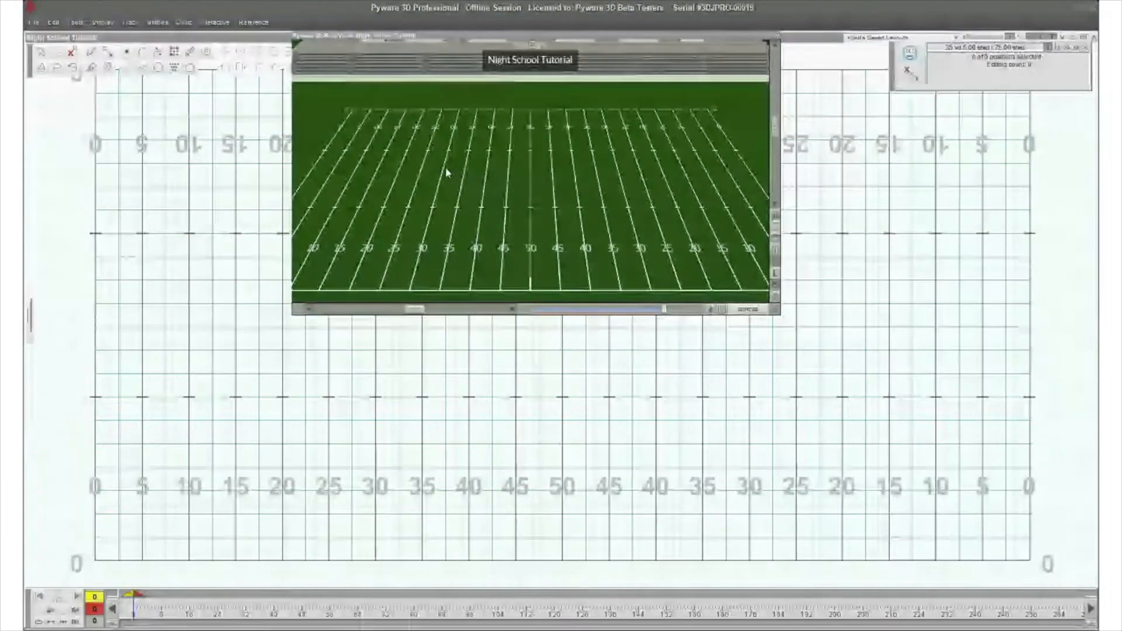
- Switch the application's perspective view to the Classic window, then enlarge that window and rotate its field view
left_click(34, 22)
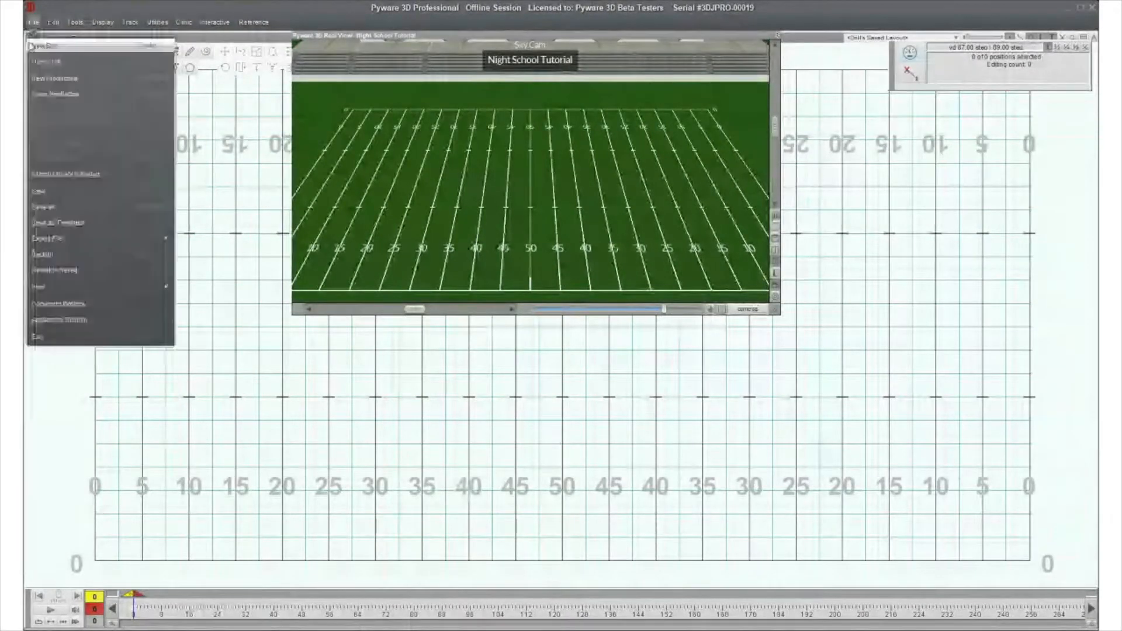
left_click(121, 319)
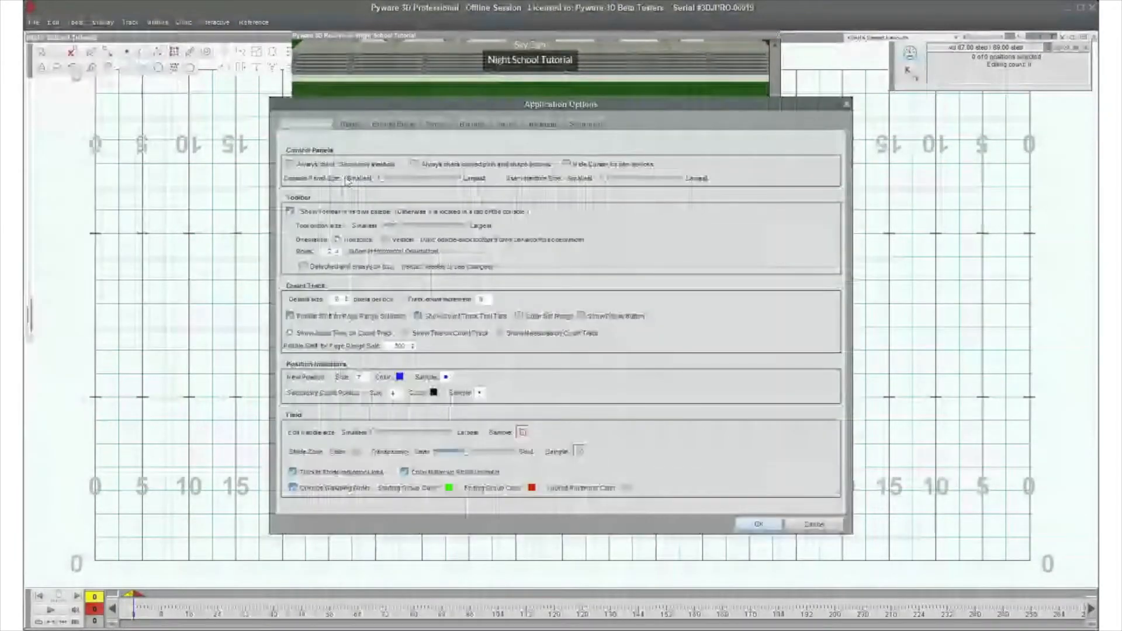
left_click(350, 125)
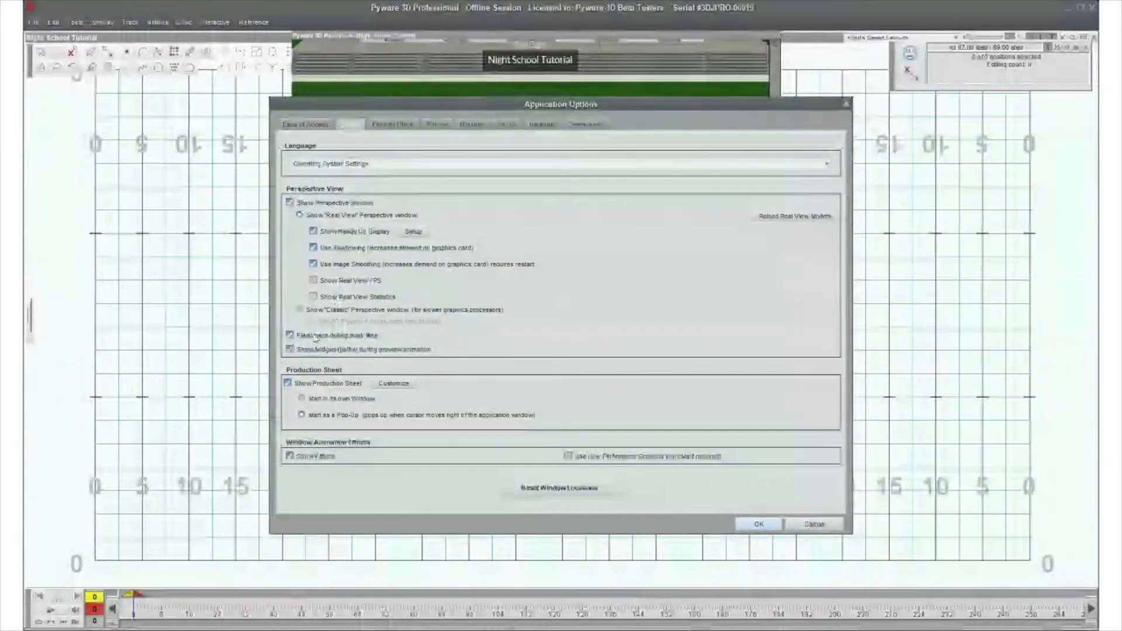
left_click(312, 311)
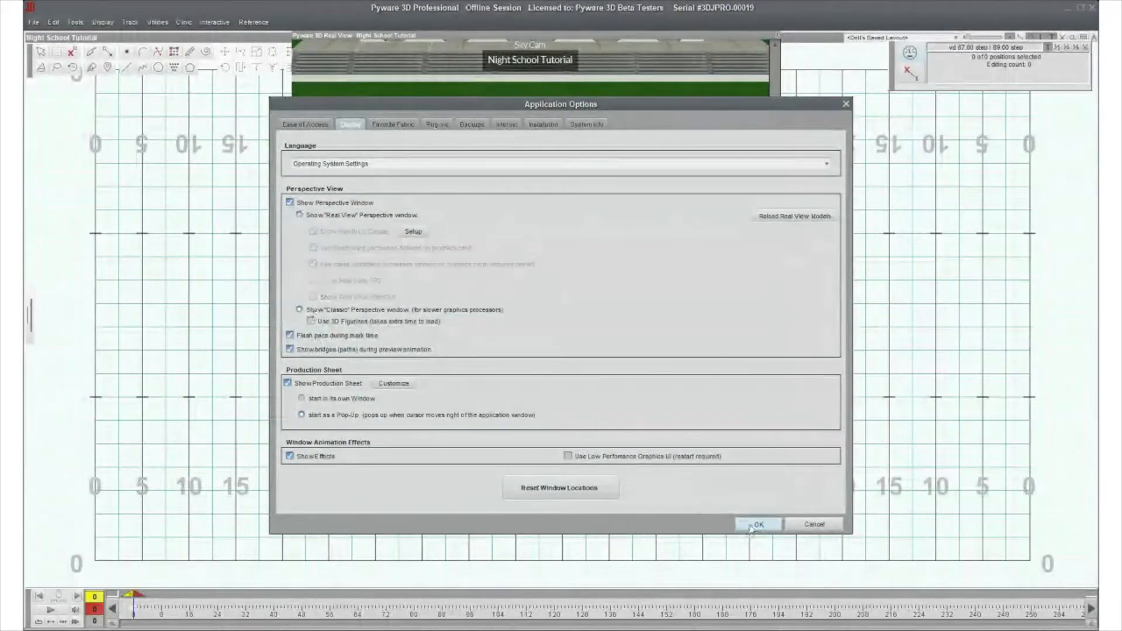
key("Return")
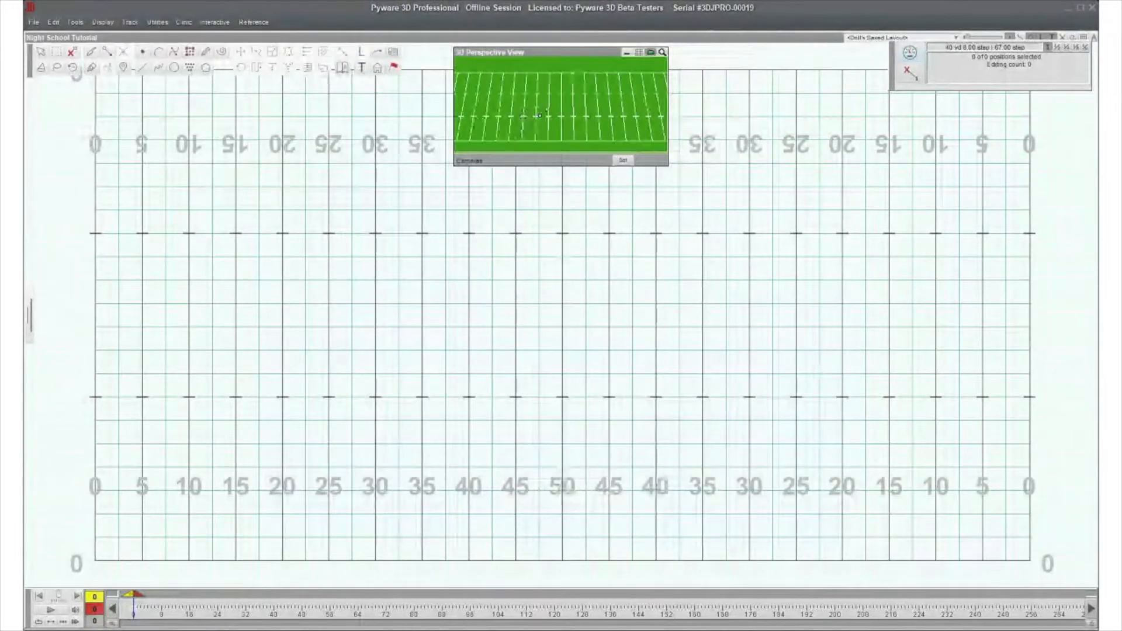
left_click_drag(668, 166, 810, 318)
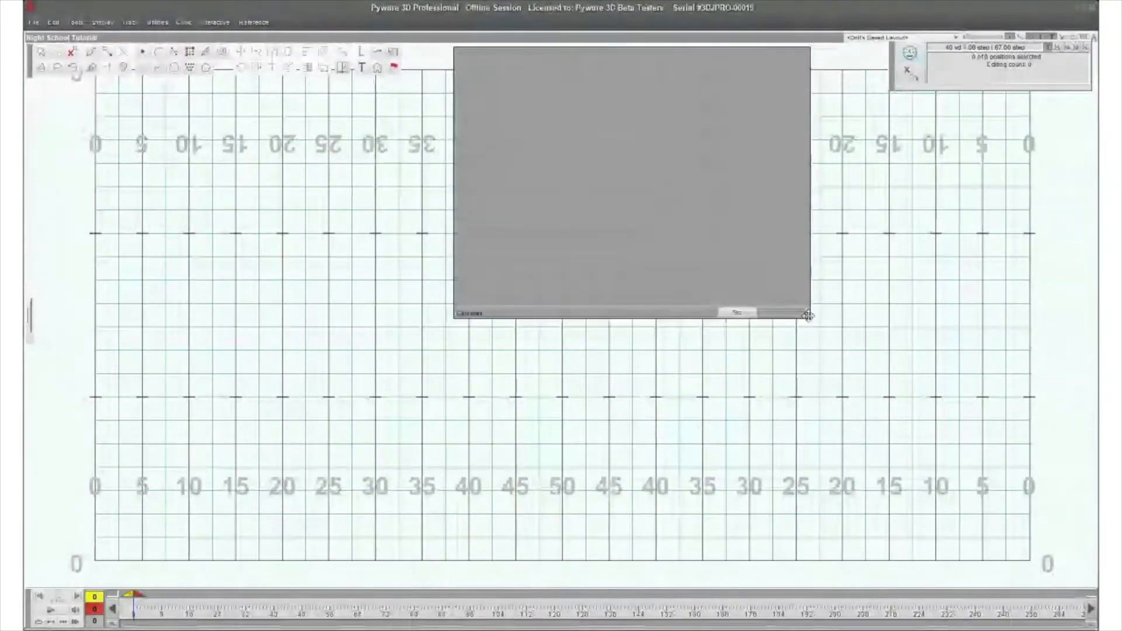
left_click_drag(621, 193, 621, 128)
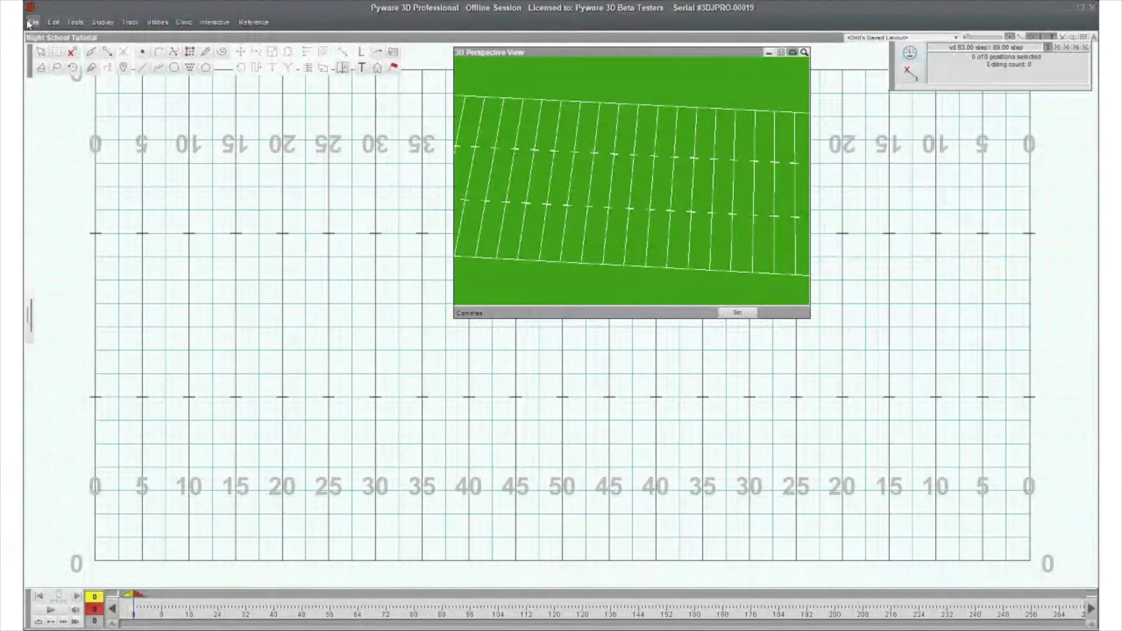
left_click(29, 22)
left_click(107, 313)
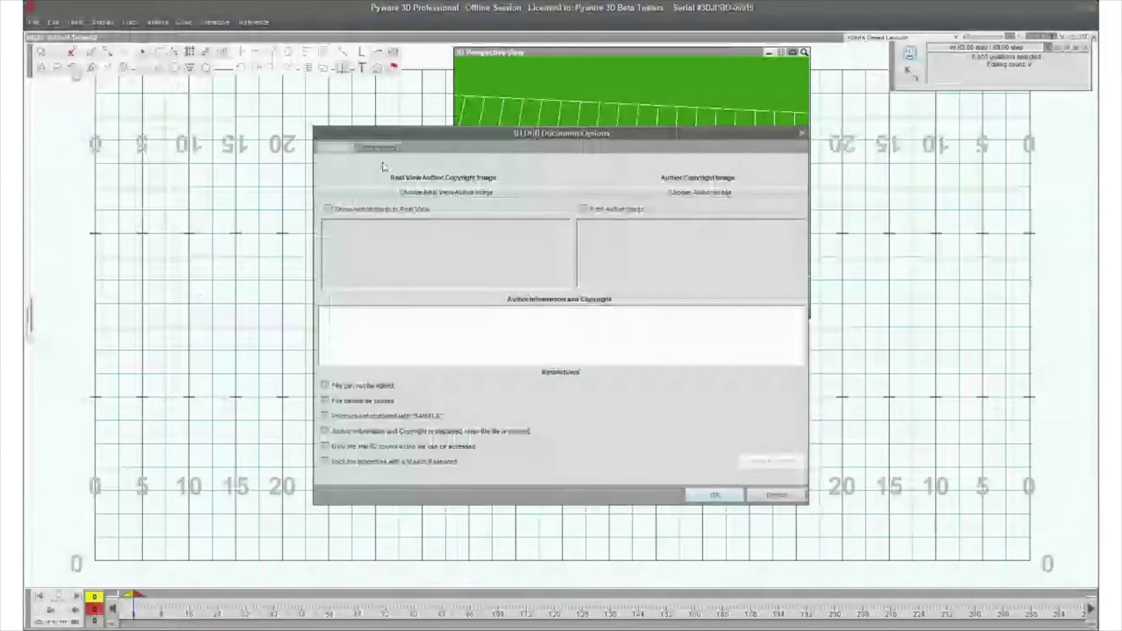
left_click(378, 147)
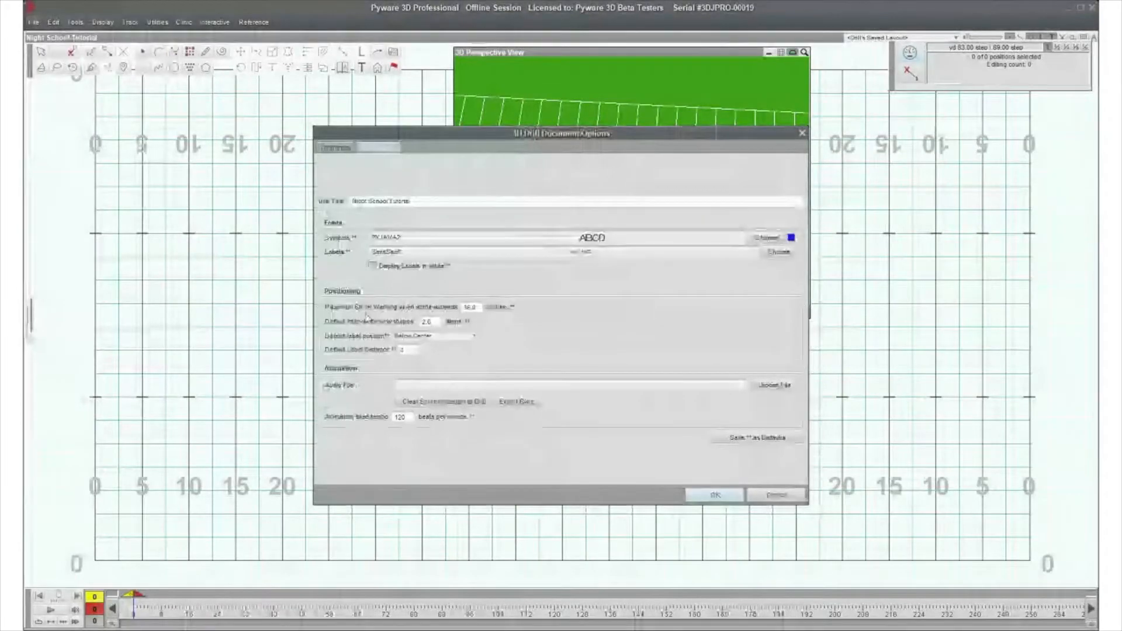
left_click(335, 147)
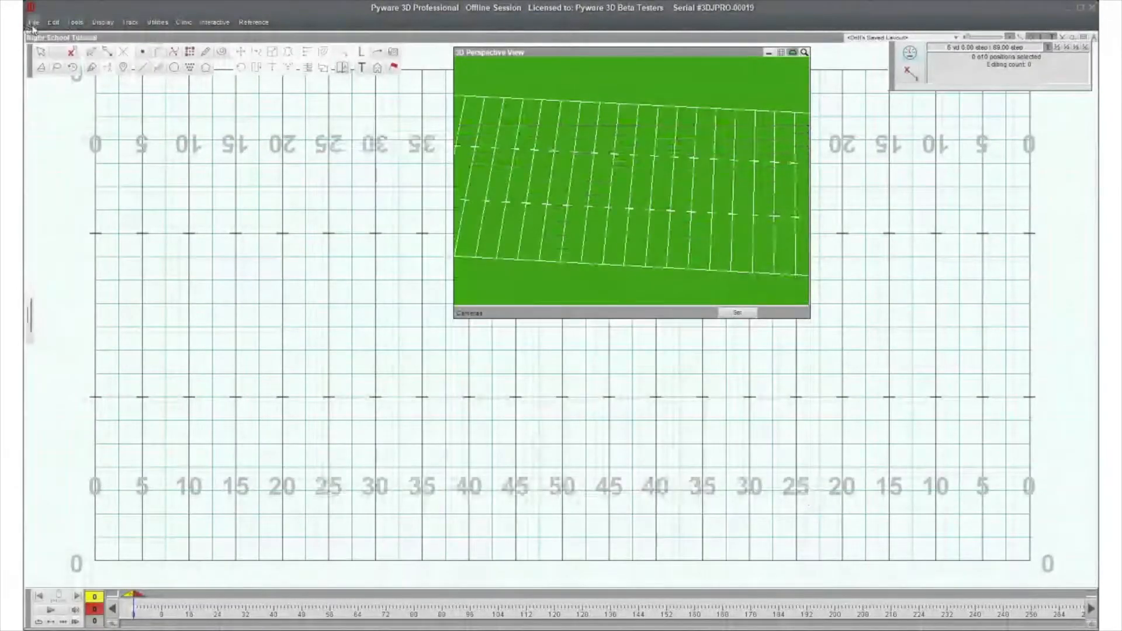
- Switch the application's perspective view back to the Real View window and accept the restart message
left_click(33, 23)
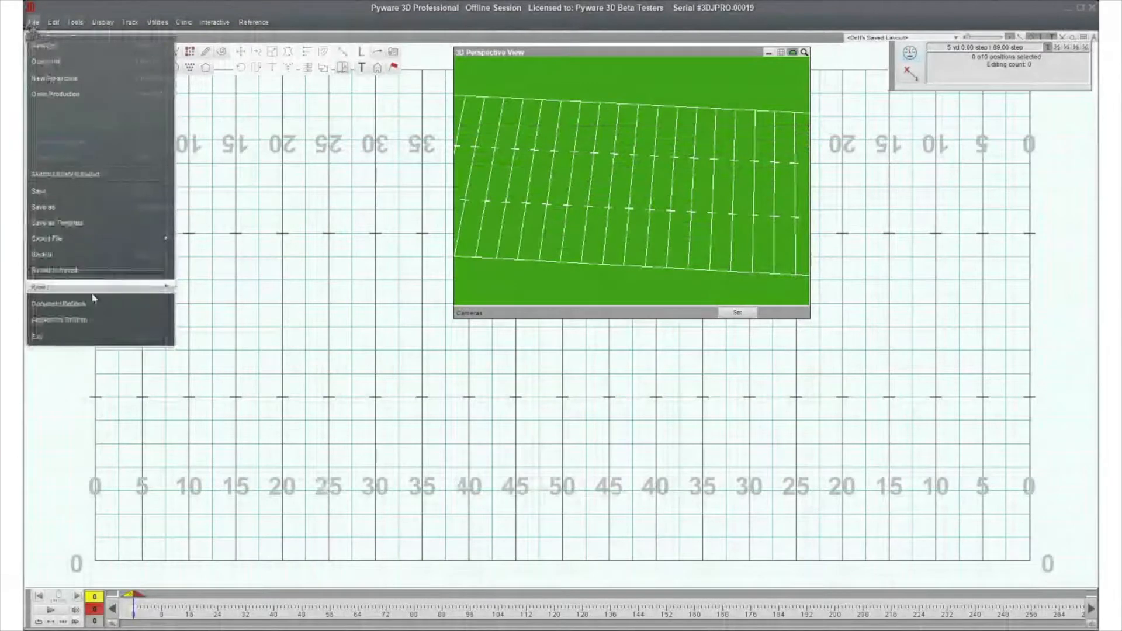
left_click(64, 320)
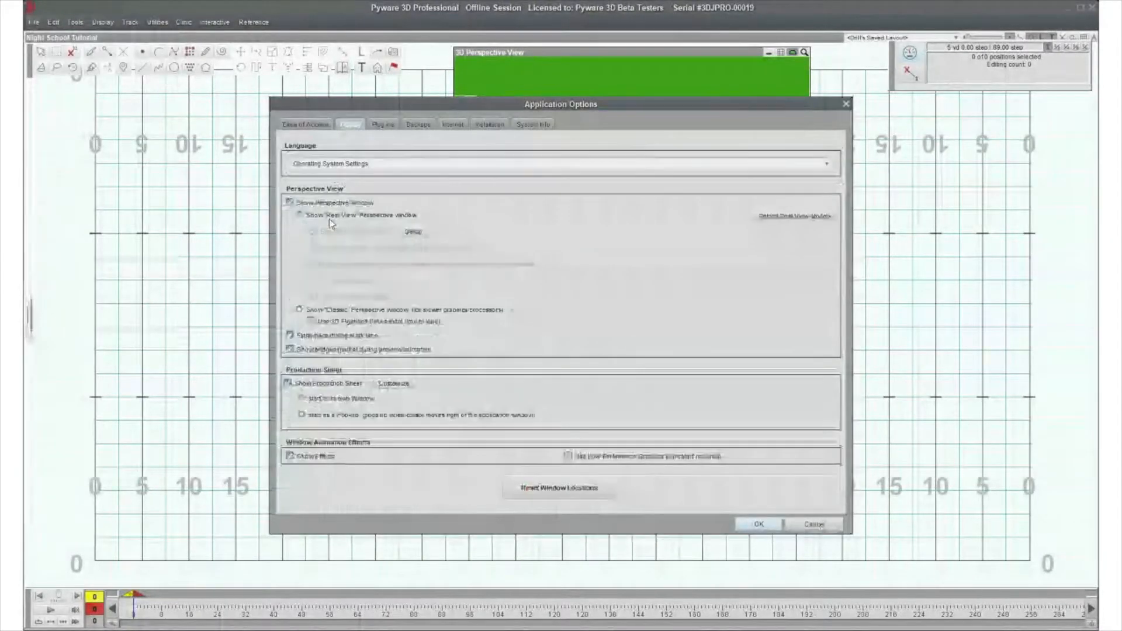
left_click(329, 216)
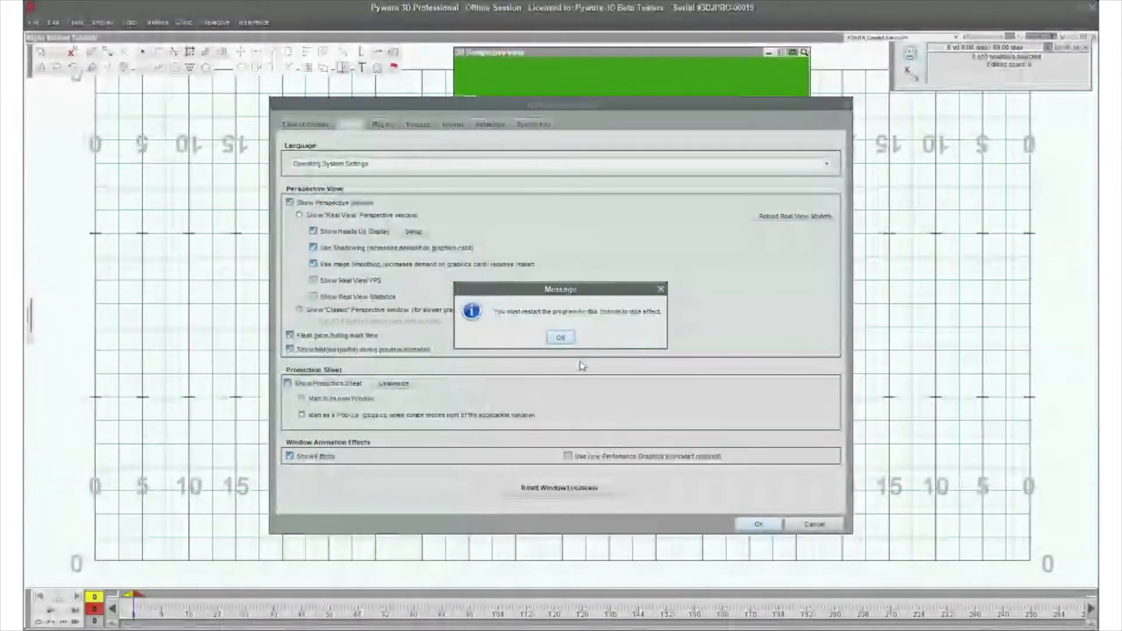
left_click(559, 337)
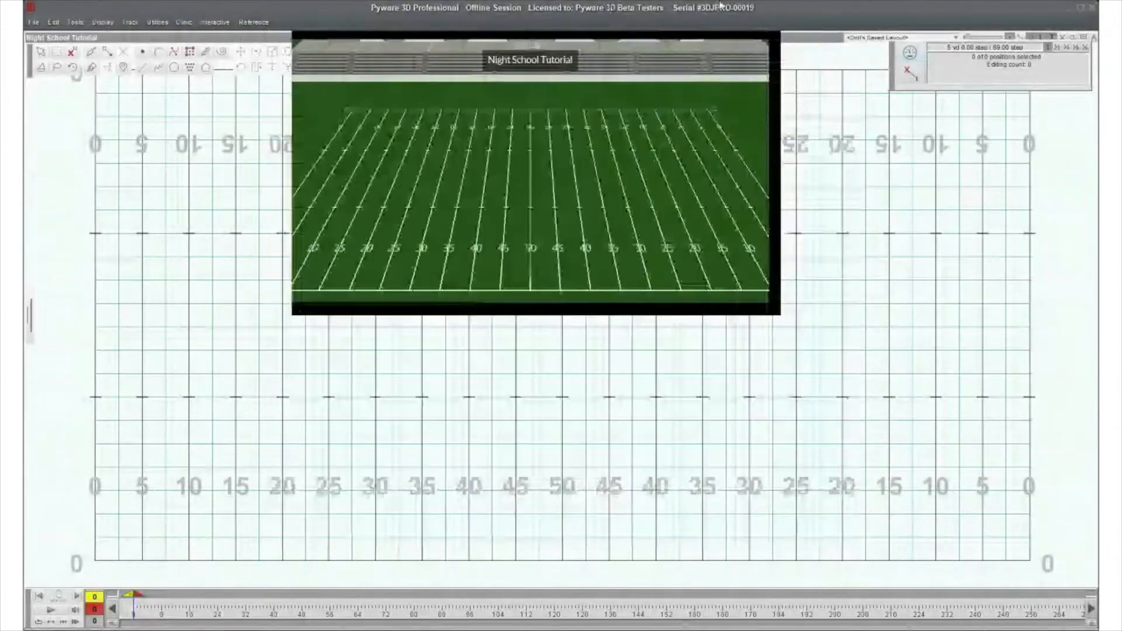
- Shift the Real View window slightly along the field and orbit its camera to view the field from other angles
left_click_drag(437, 37, 464, 36)
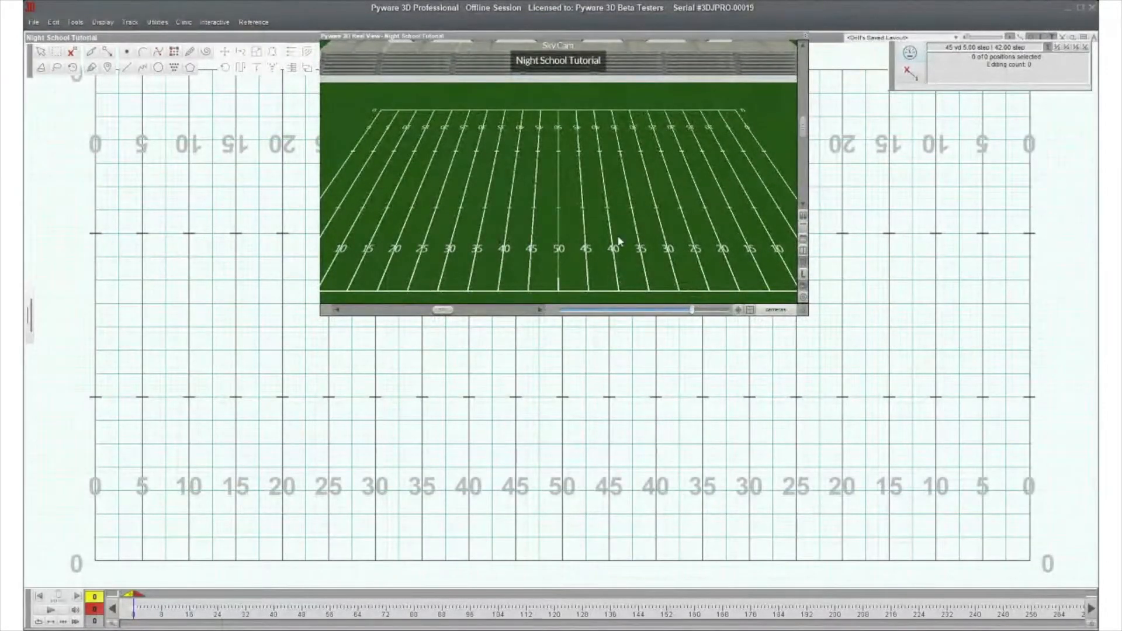
mouse_move(613, 250)
left_mouse_down()
mouse_move(604, 279)
mouse_move(529, 282)
mouse_move(598, 261)
mouse_move(672, 260)
mouse_move(479, 275)
mouse_move(661, 263)
mouse_move(605, 251)
mouse_move(618, 253)
left_mouse_up()
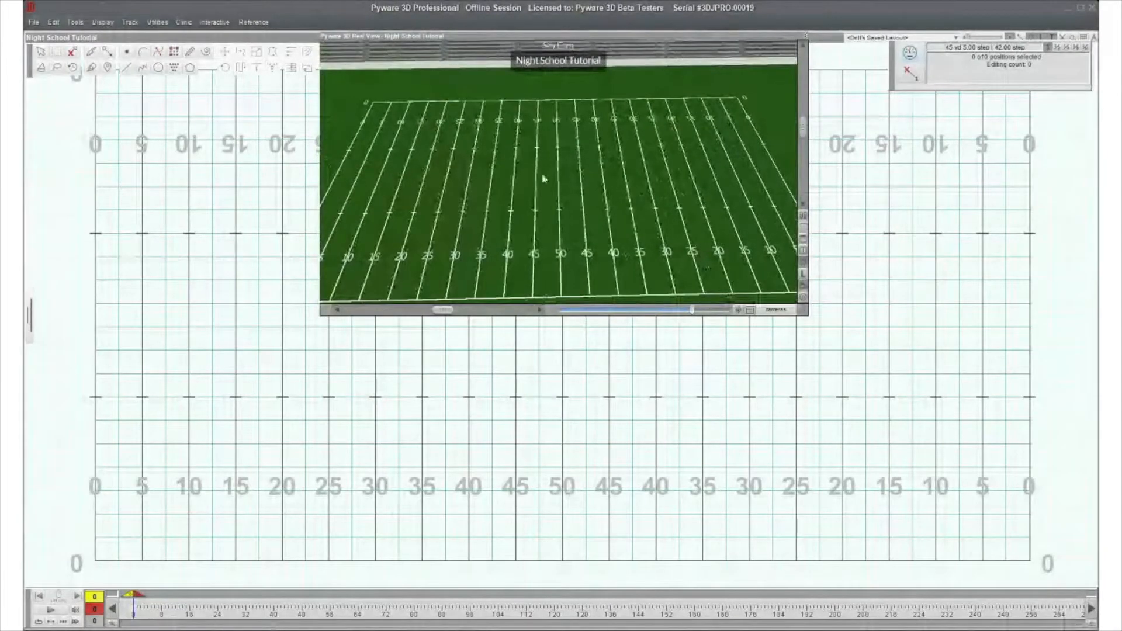
left_click_drag(581, 212, 637, 188)
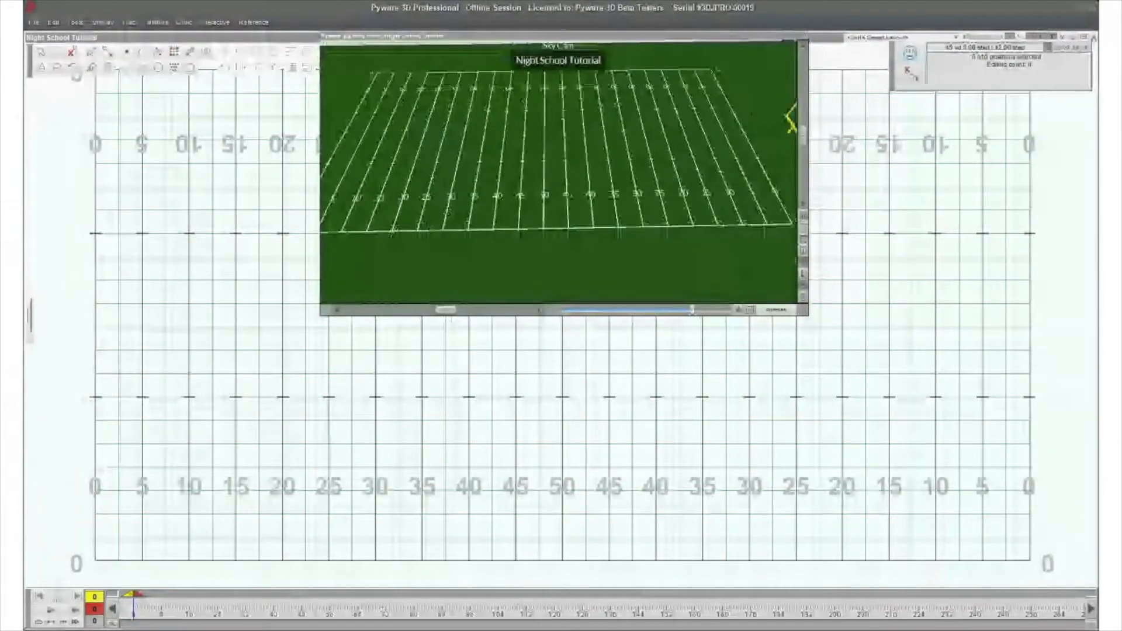
- Zoom and orbit the Real View Sky Cam down to field level to examine the field around the 50-yard line
left_click_drag(577, 209, 581, 218)
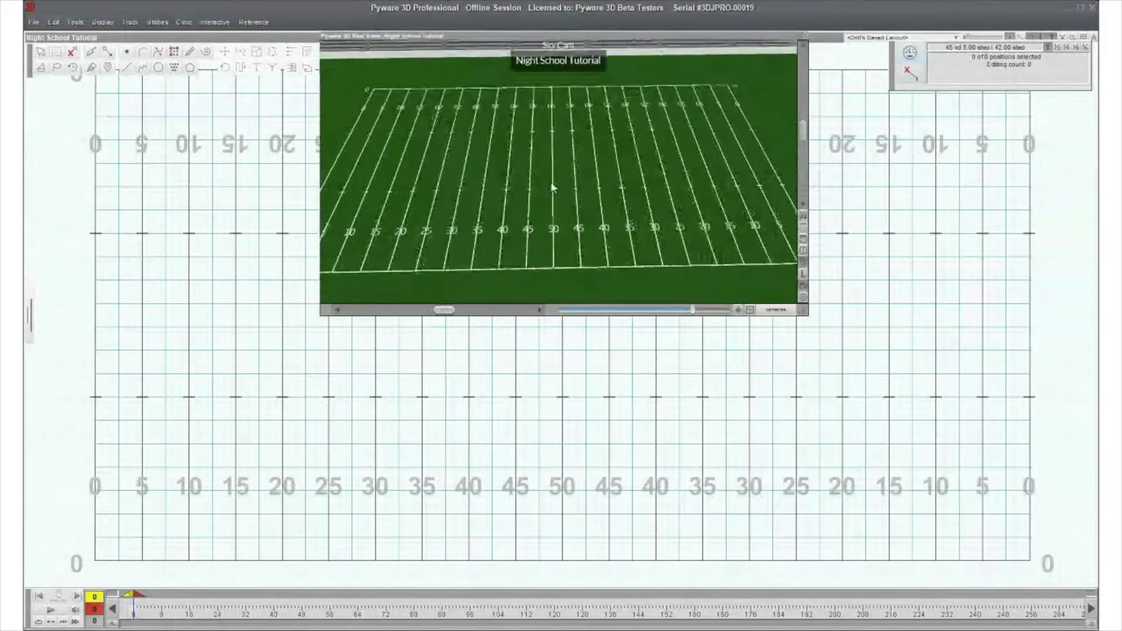
left_click_drag(692, 310, 727, 310)
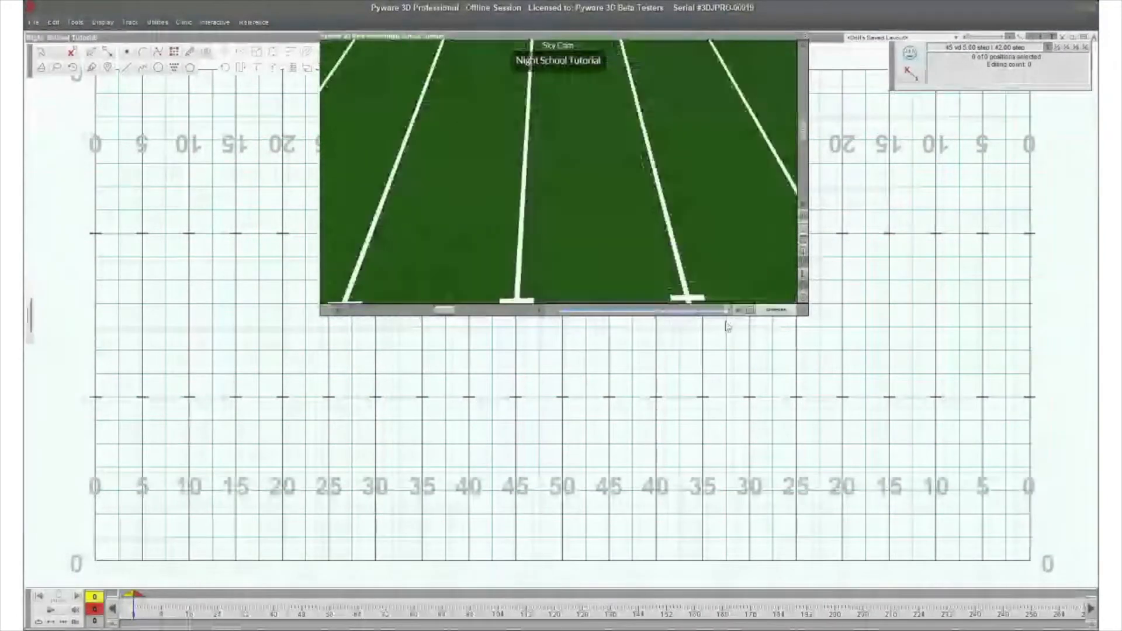
scroll(532, 234, "up", 3)
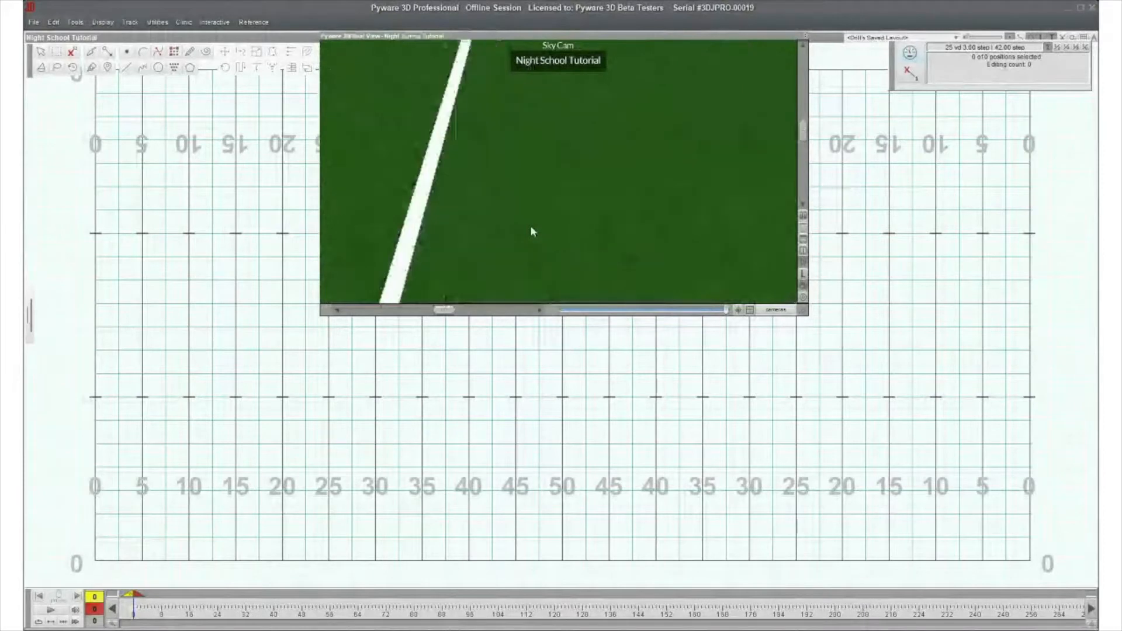
left_click_drag(533, 227, 565, 189)
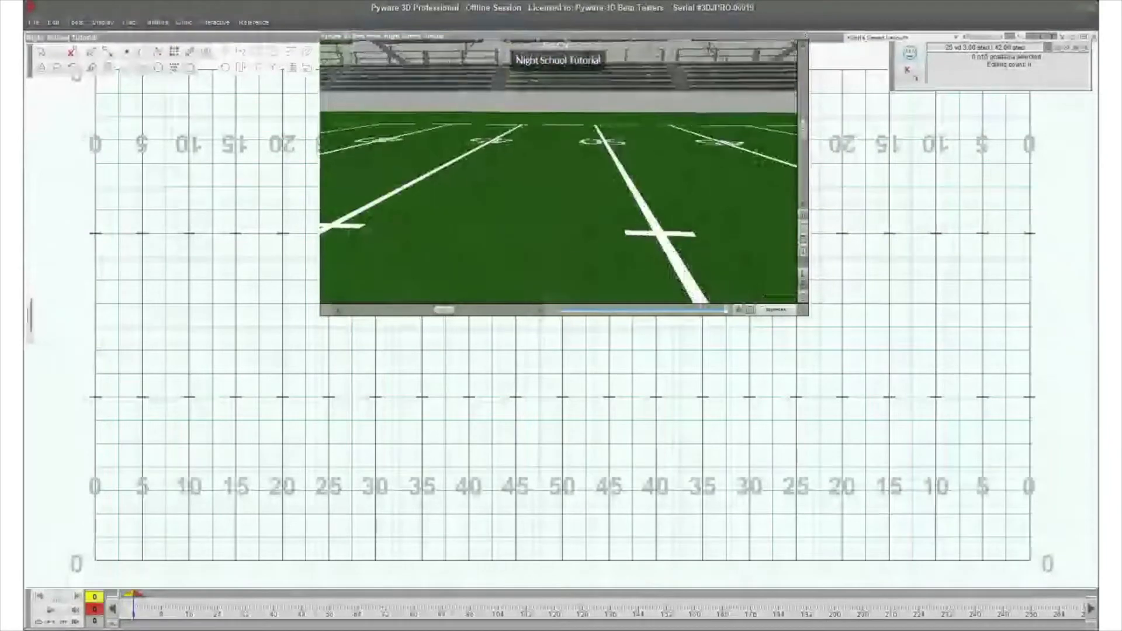
scroll(566, 189, "up", 10)
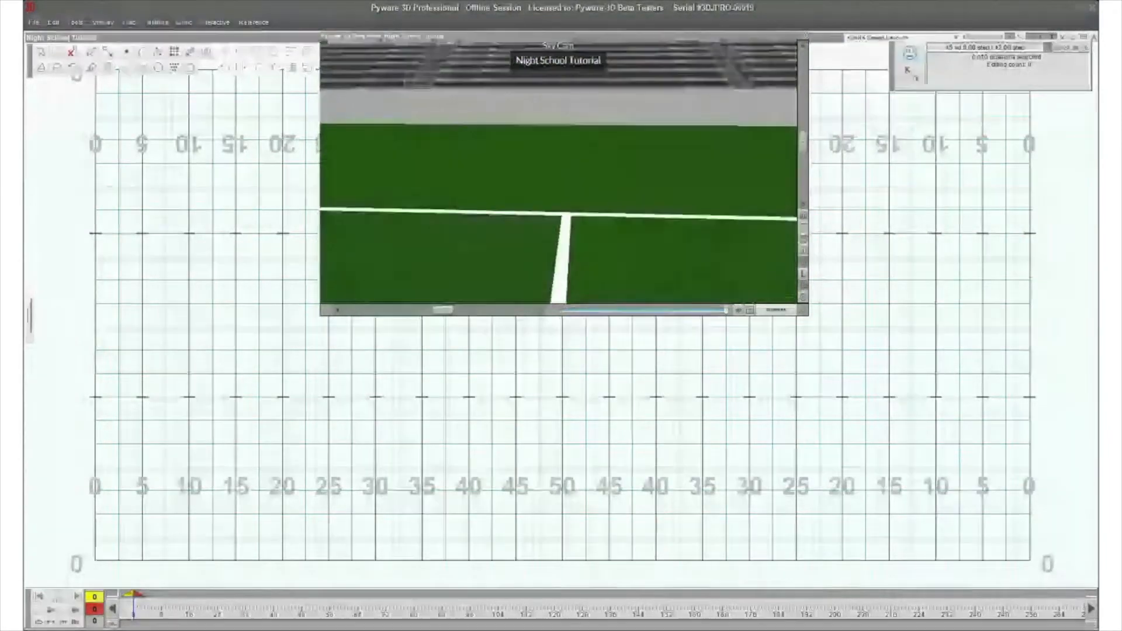
scroll(596, 147, "up", 1)
left_click_drag(595, 148, 564, 156)
left_click_drag(543, 199, 570, 145)
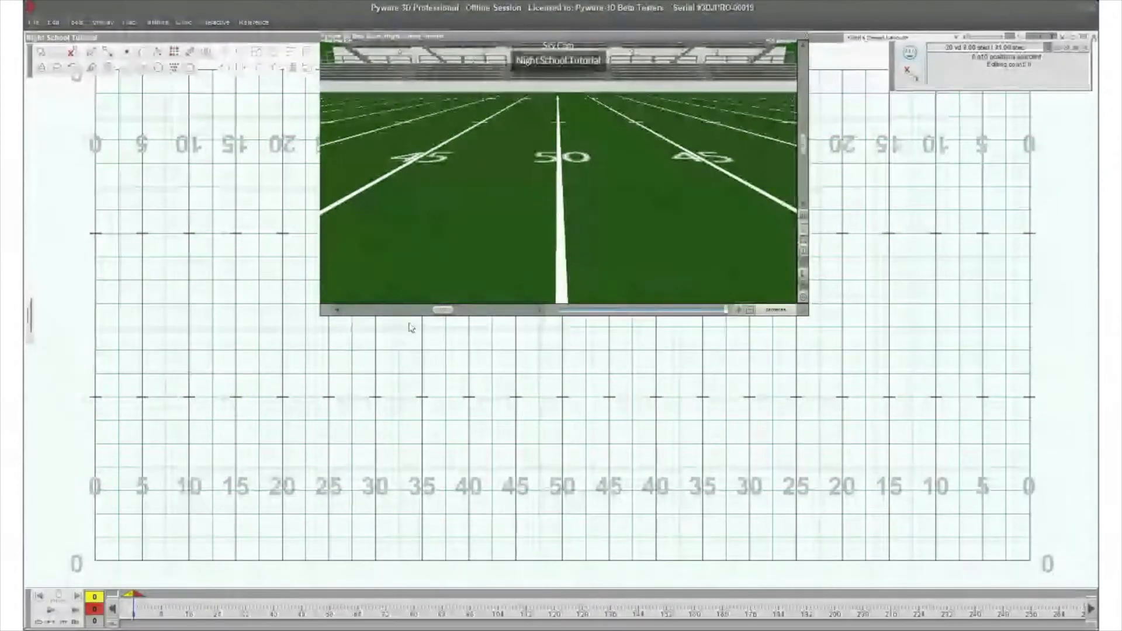
- Zoom the Sky Cam back out from the 50-yard line to a wide view that includes the front stands
scroll(569, 178, "down", 6)
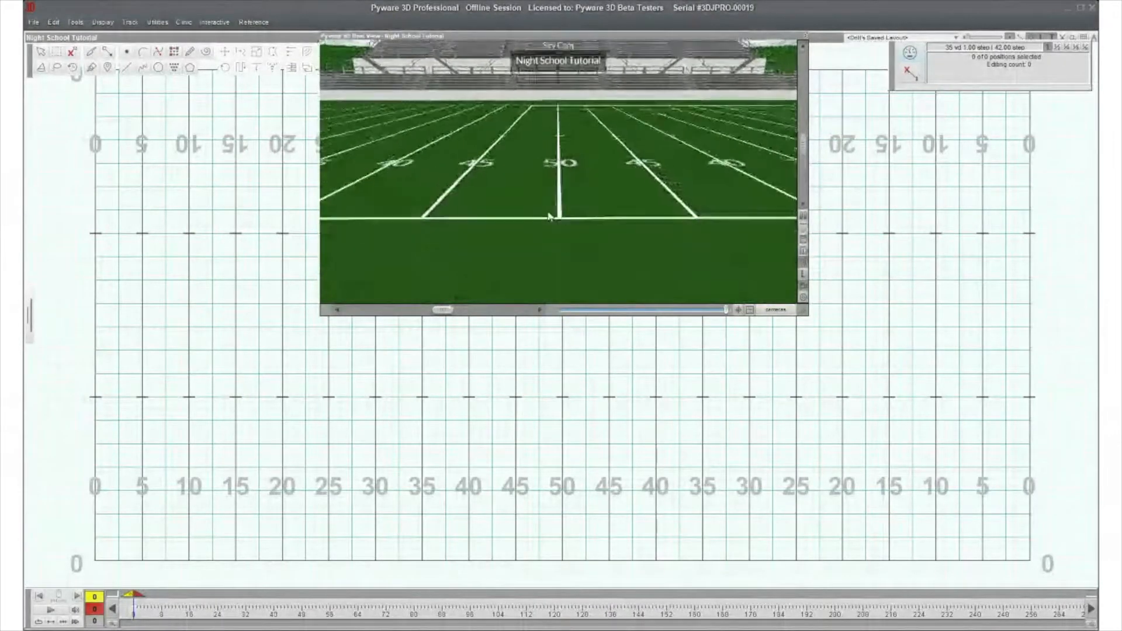
scroll(560, 174, "down", 5)
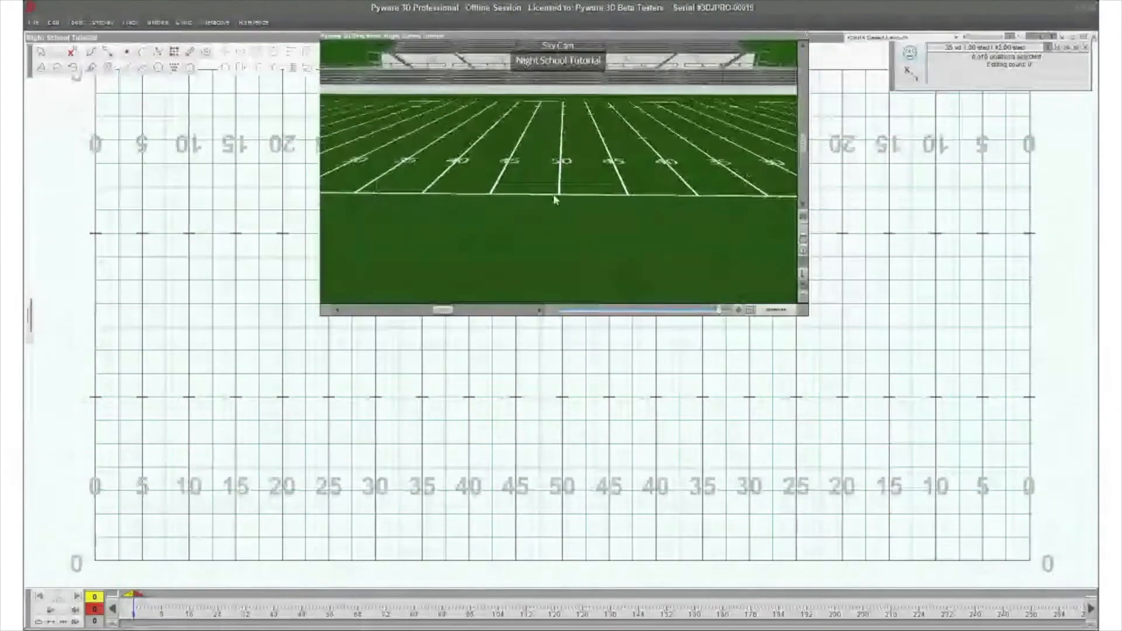
scroll(561, 208, "down", 5)
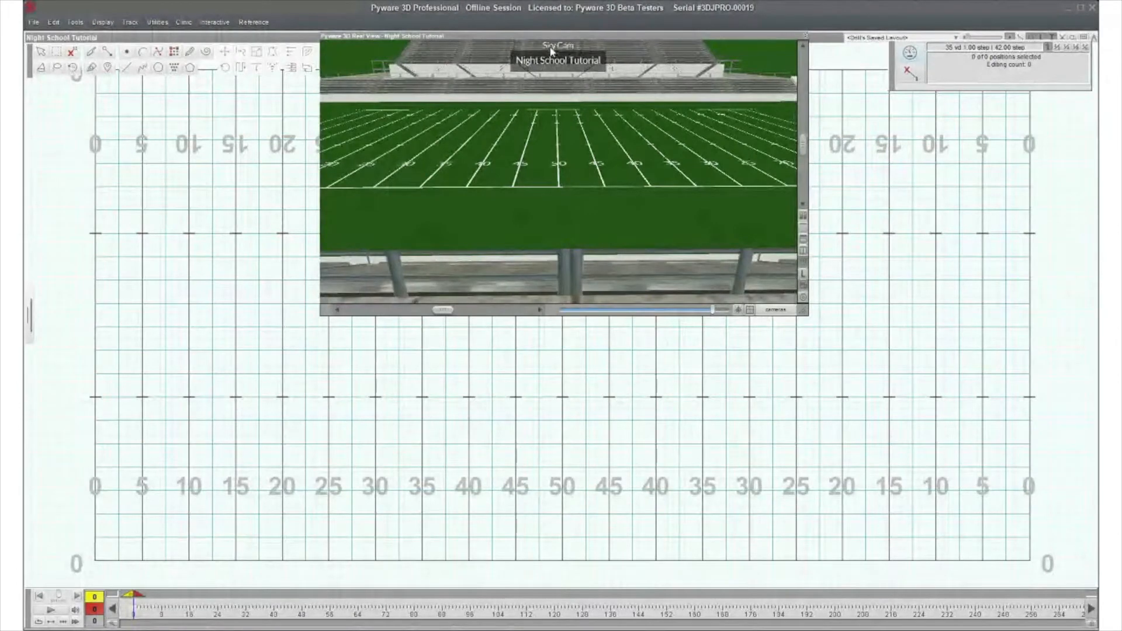
- Activate the Ground, Helmet and Blimp cameras alongside the Sky Camera in the Real View camera settings and save
left_click(775, 310)
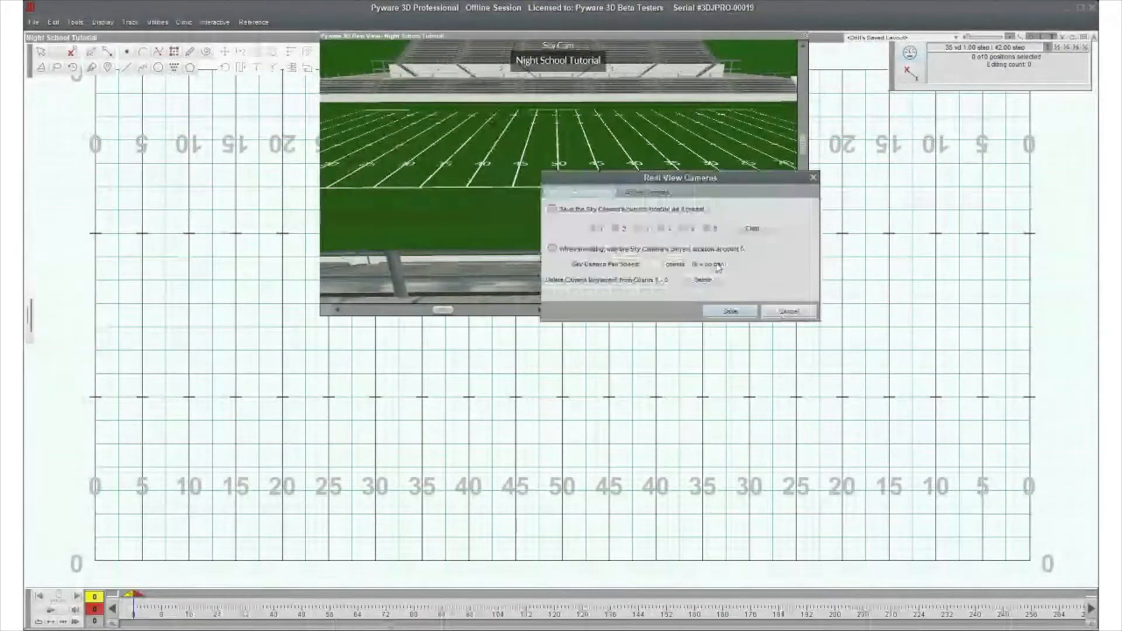
left_click(579, 191)
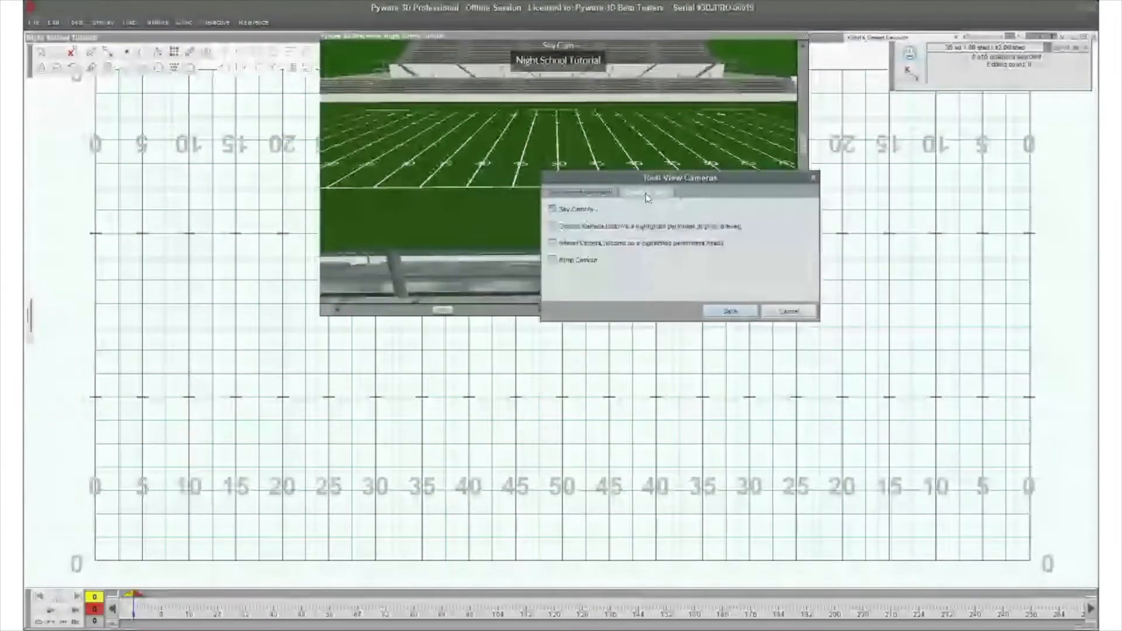
left_click(580, 228)
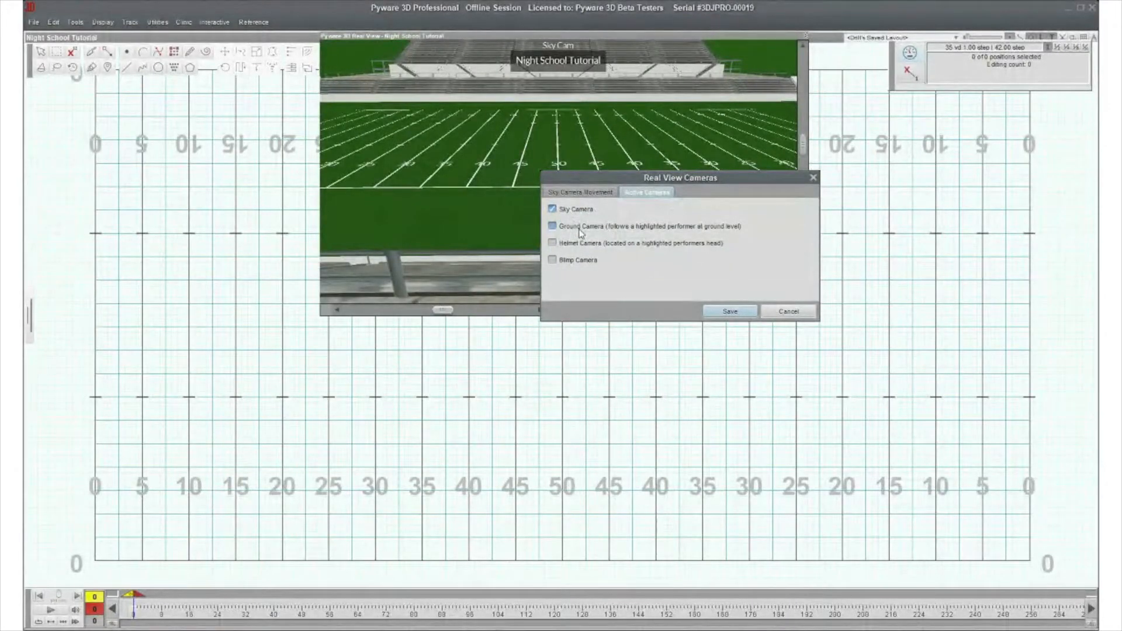
left_click(586, 260)
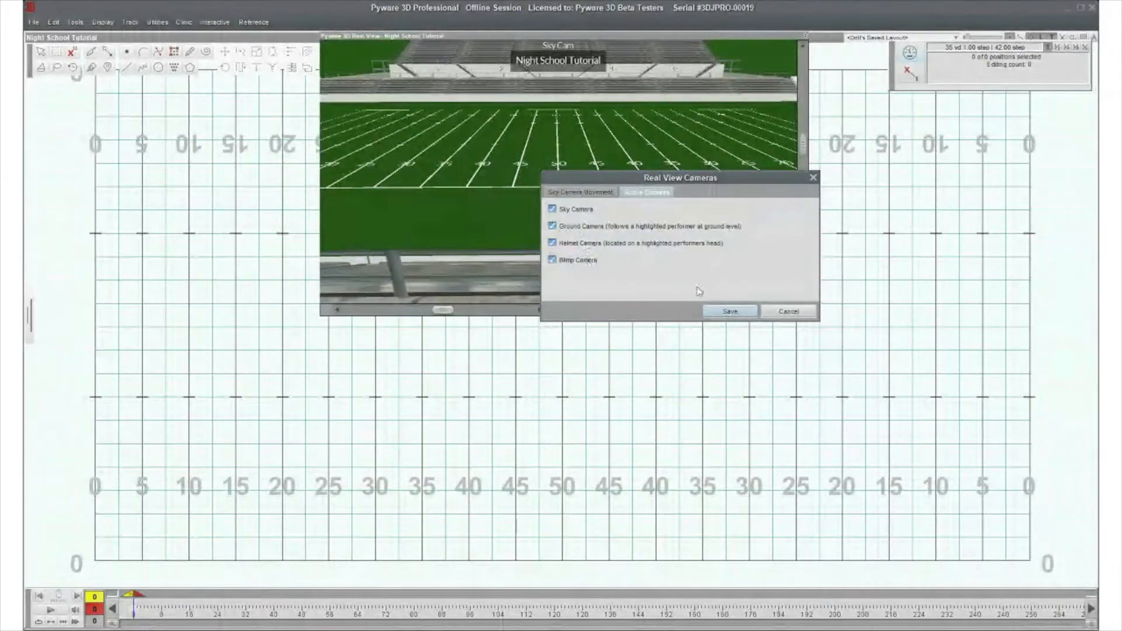
left_click(730, 312)
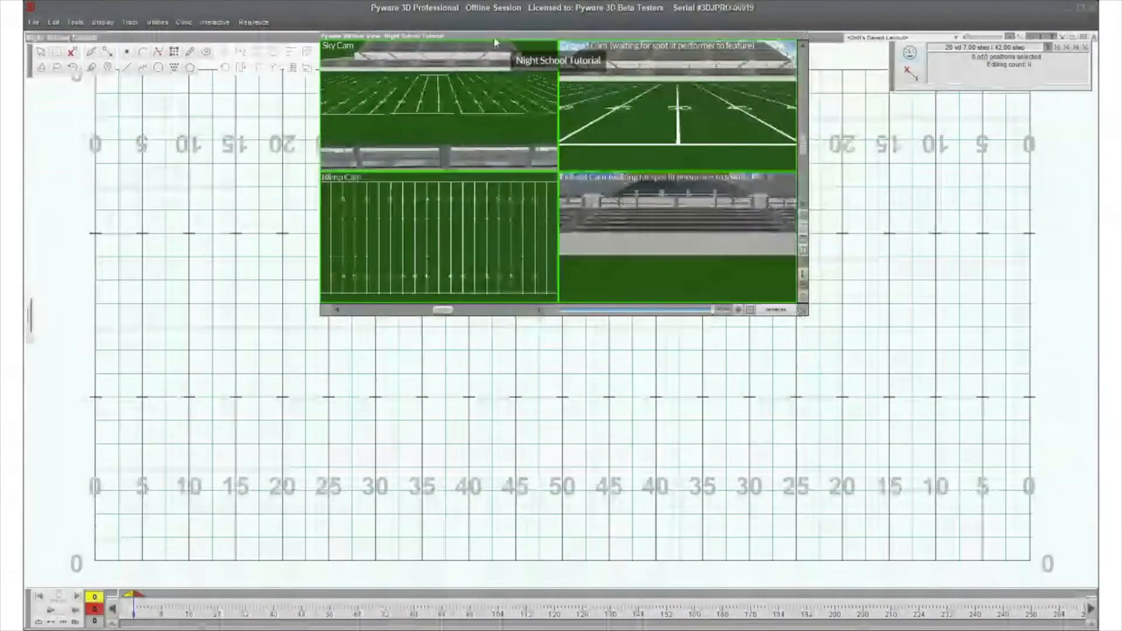
- Enlarge the Real View window to cover most of the field, leaving the field's outer 0-to-5-yard strip uncovered
left_click_drag(492, 37, 289, 35)
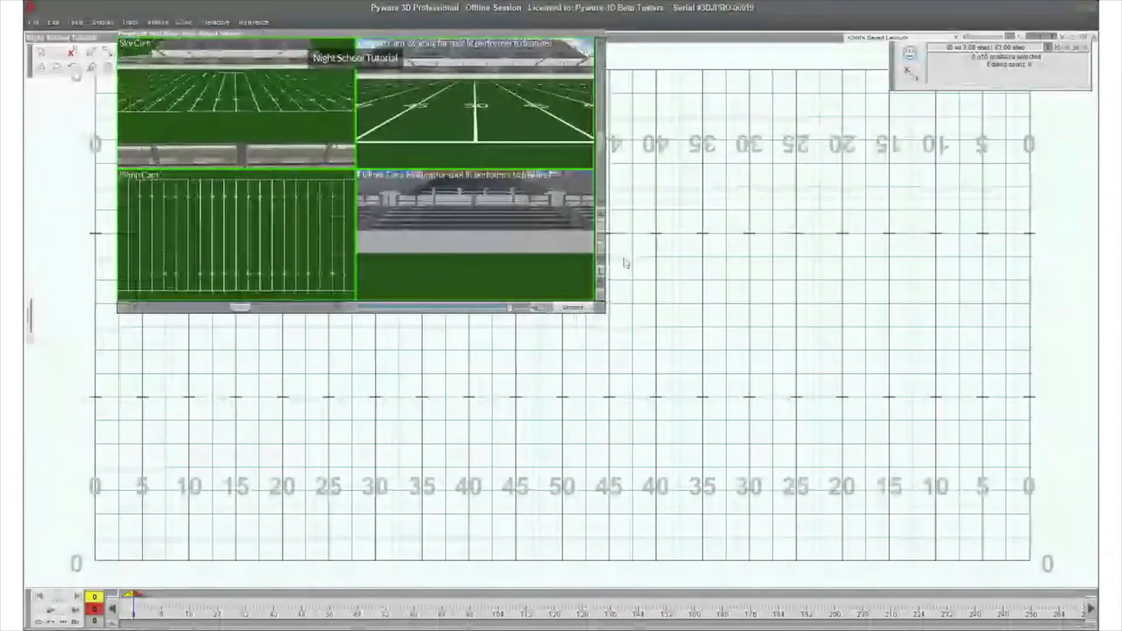
left_click_drag(599, 311, 972, 530)
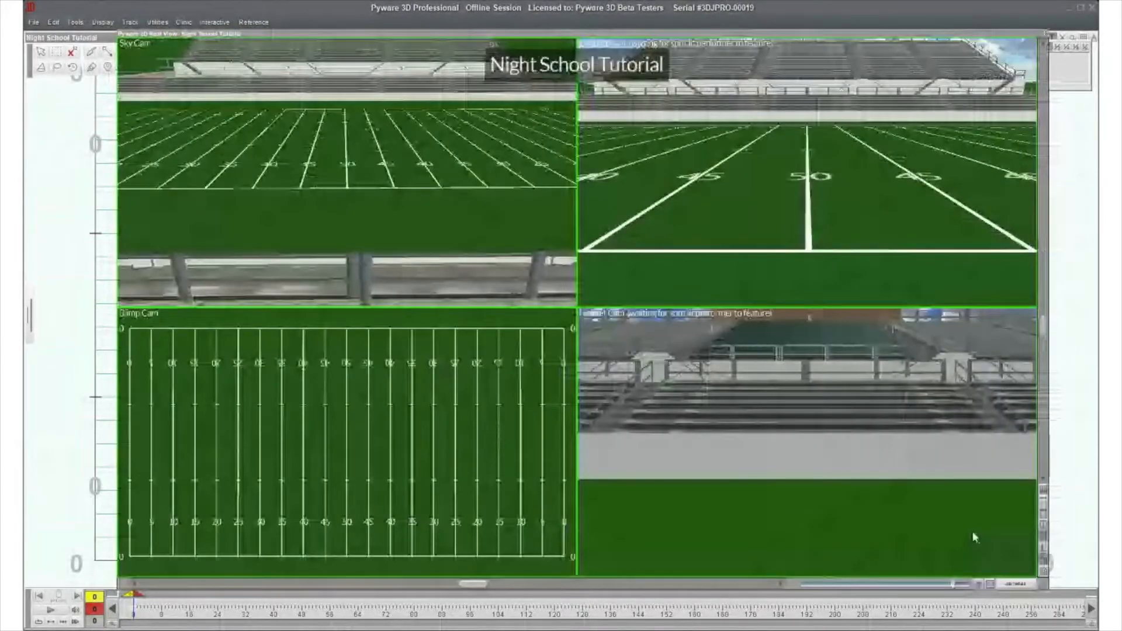
left_click_drag(158, 34, 184, 34)
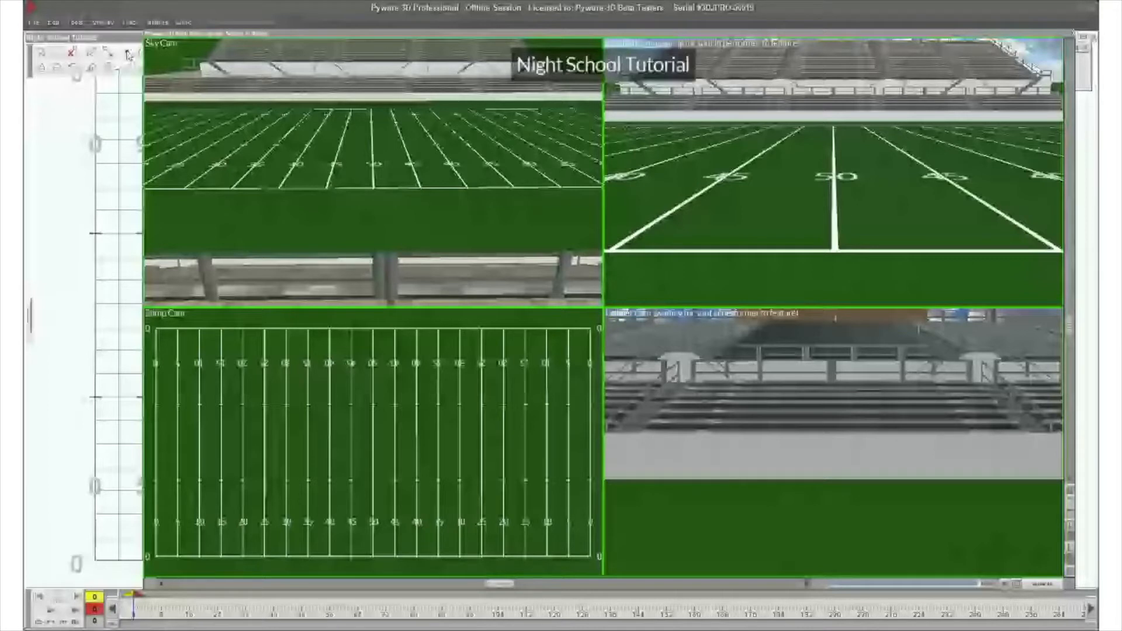
- Place a performer with symbol X between the 0 and 5 yard lines and spotlight it for the Ground and Helmet cameras
left_click(128, 53)
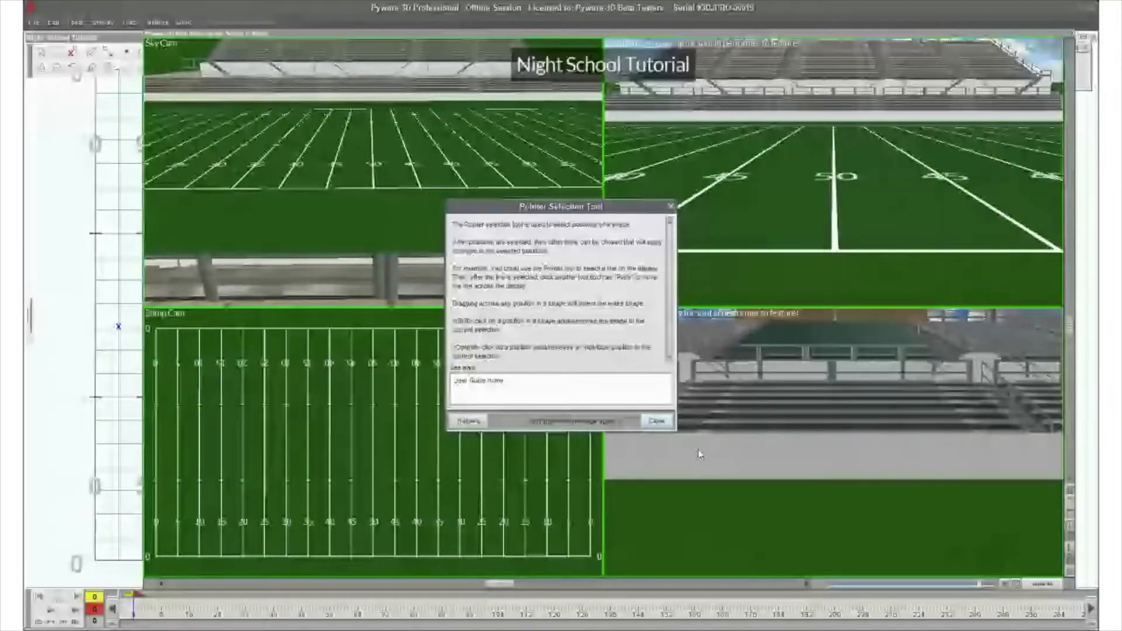
left_click(657, 421)
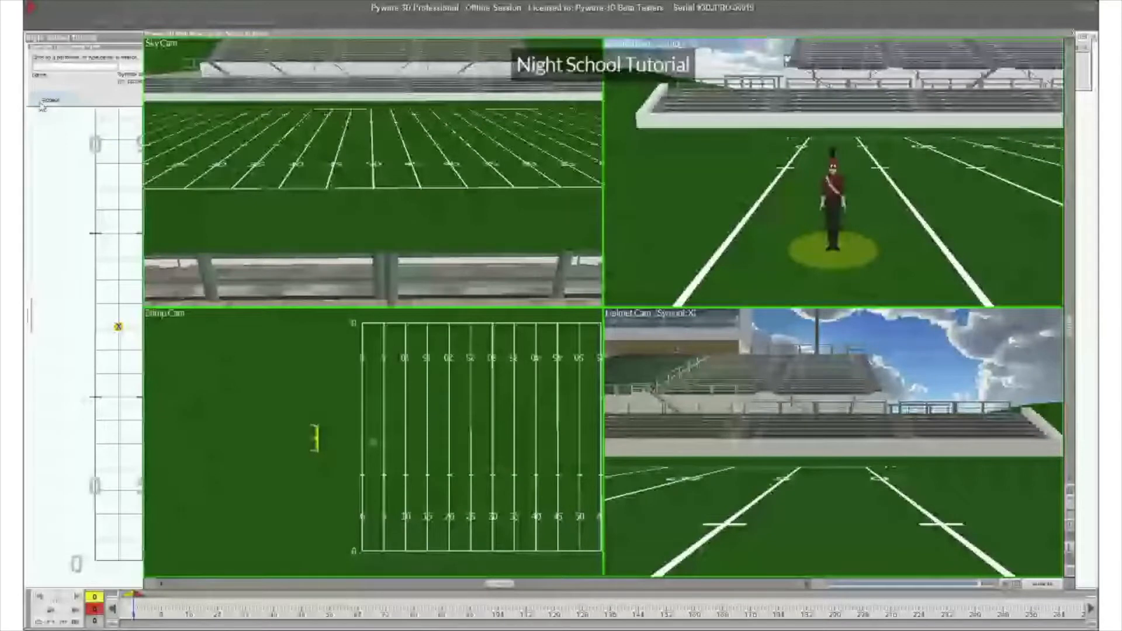
left_click(42, 101)
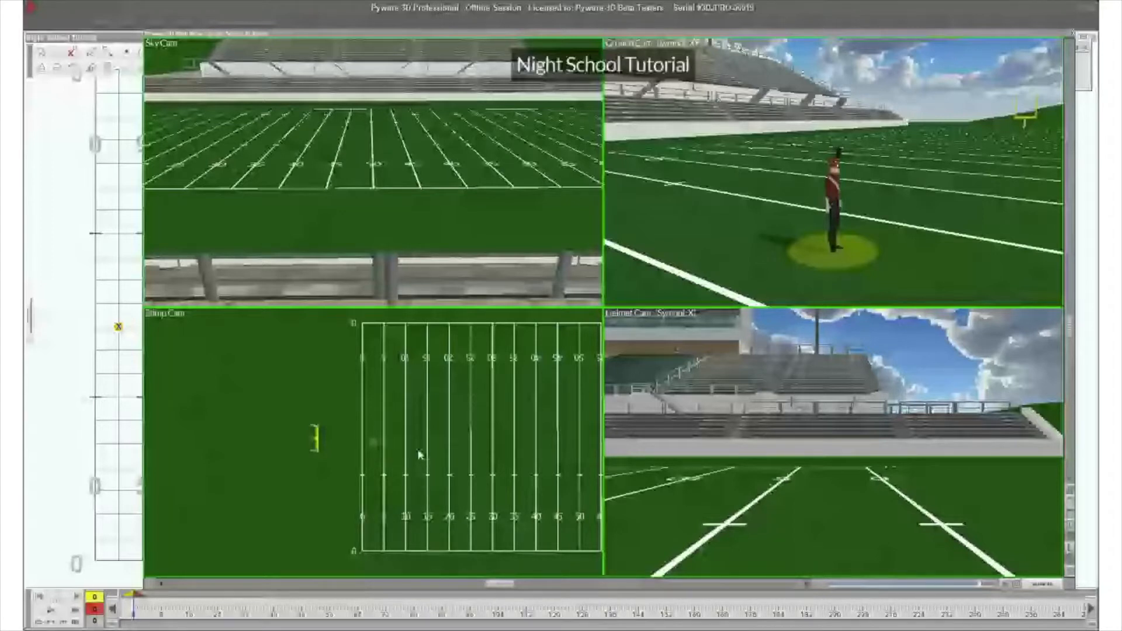
- Orbit the Sky Cam to view the field at an angle toward the far goalpost
left_click_drag(363, 187, 409, 204)
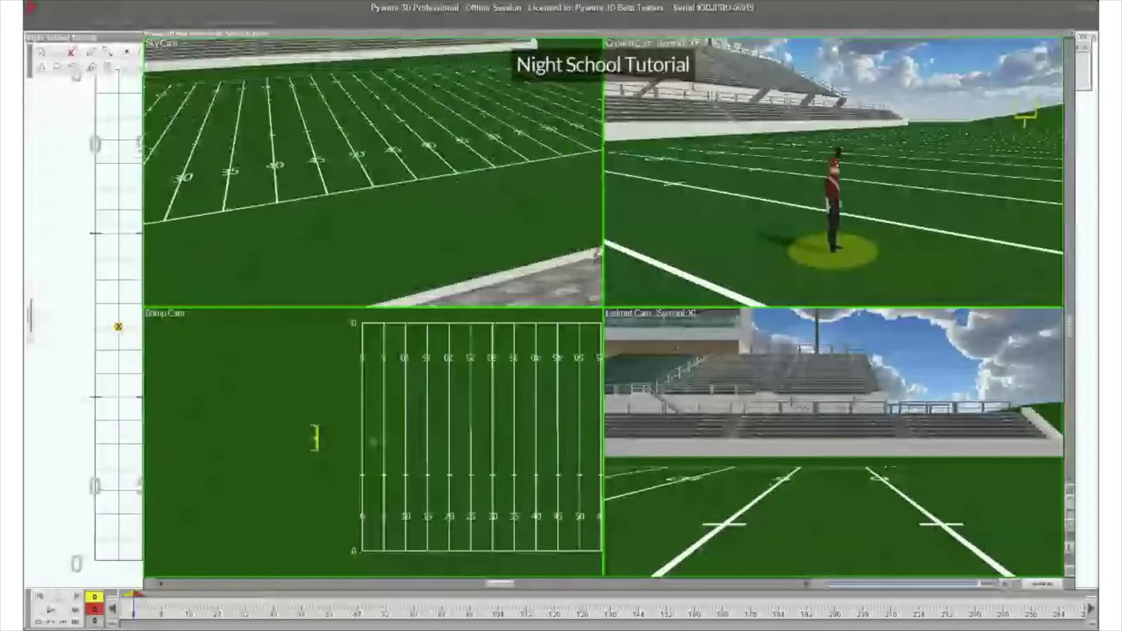
left_click_drag(298, 144, 360, 134)
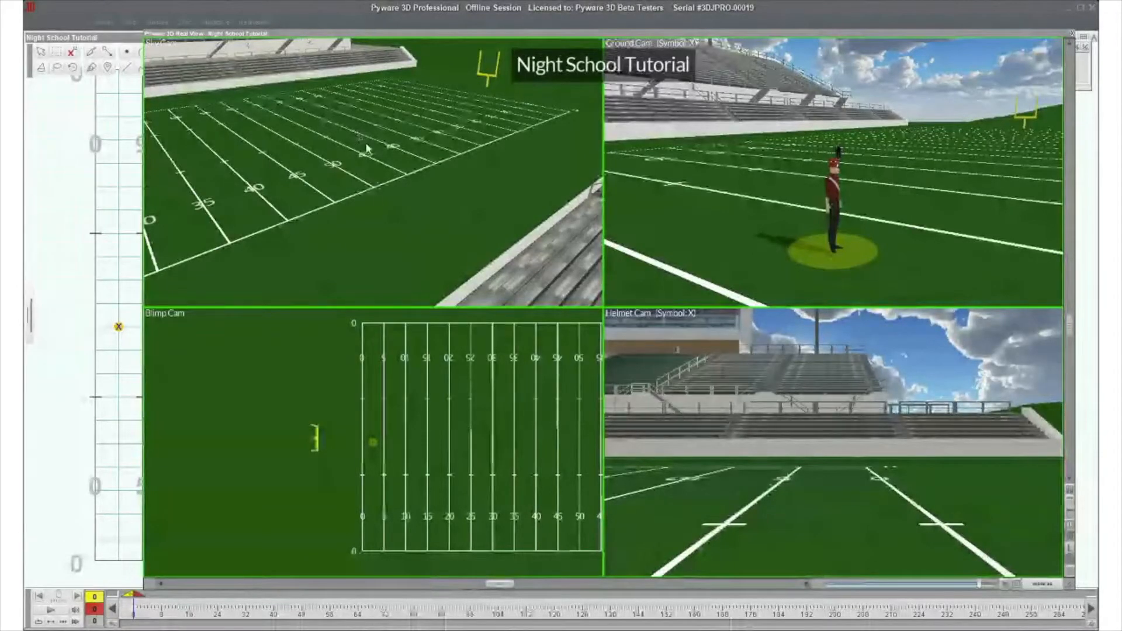
left_click(1046, 584)
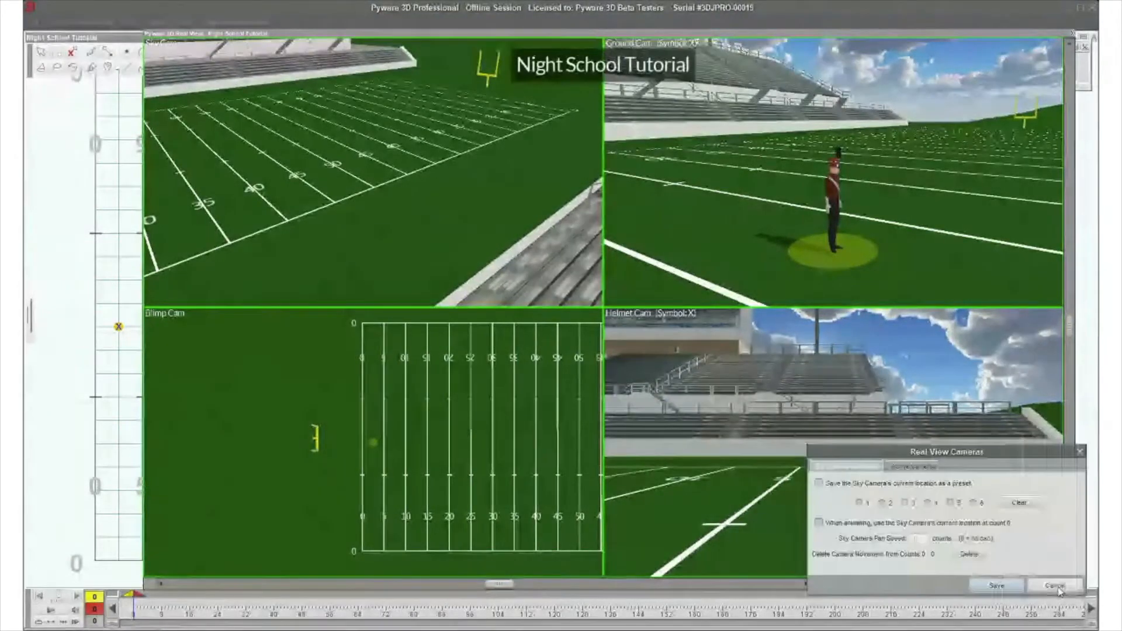
left_click(878, 523)
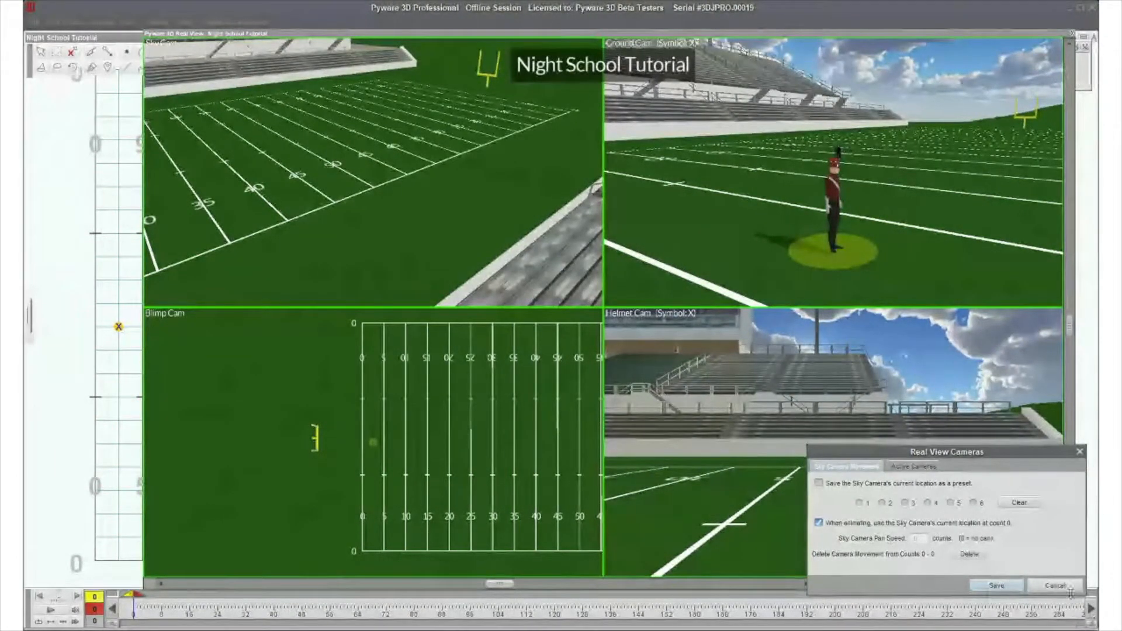
left_click(1040, 586)
- Keep only the Sky and Ground cameras active, and flip between them until the Ground Cam fills the main view
left_click(1039, 585)
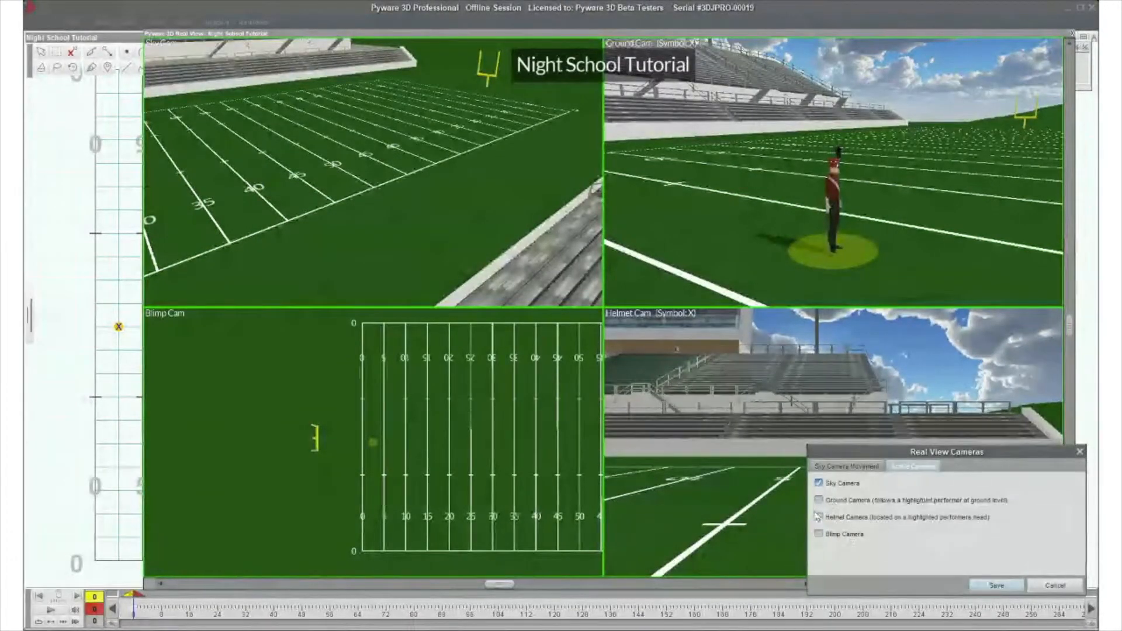
left_click(996, 585)
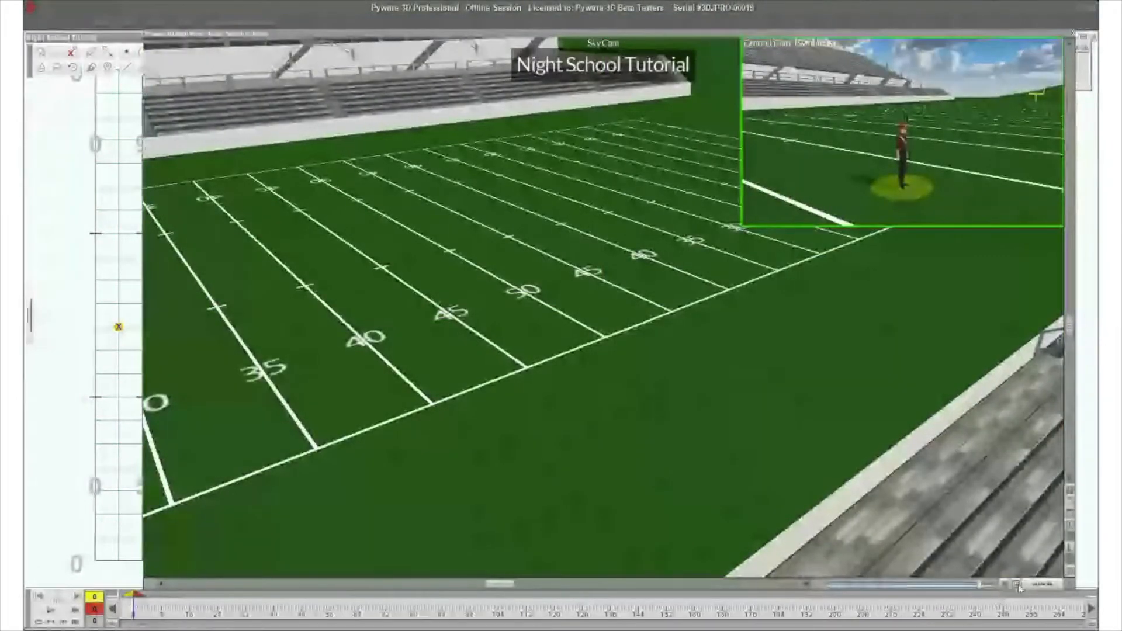
left_click(1016, 585)
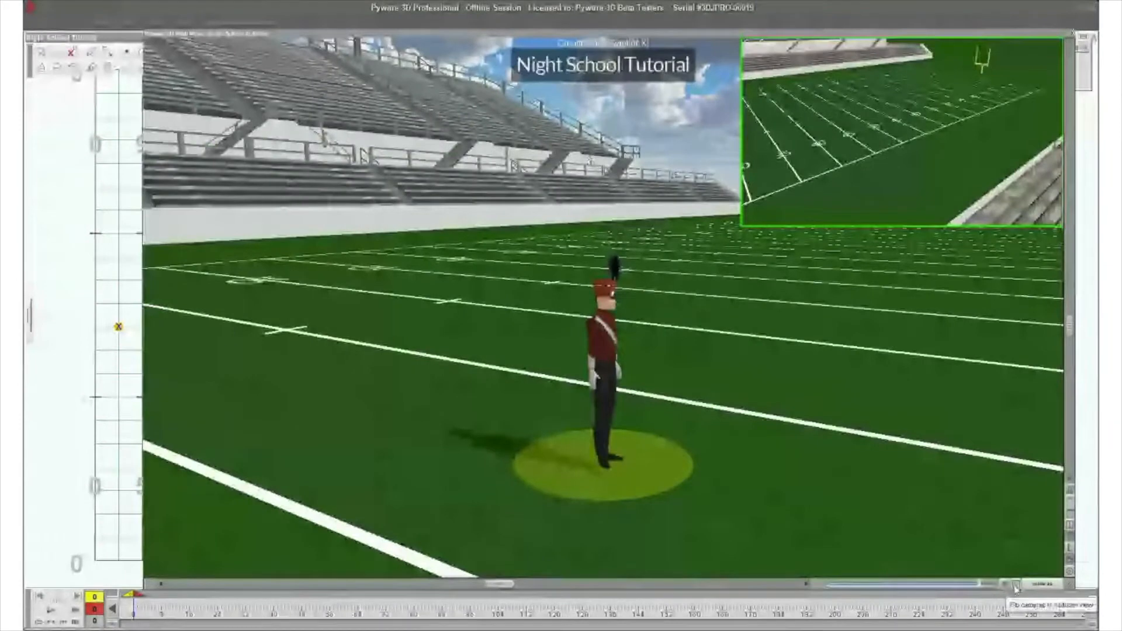
left_click(1016, 587)
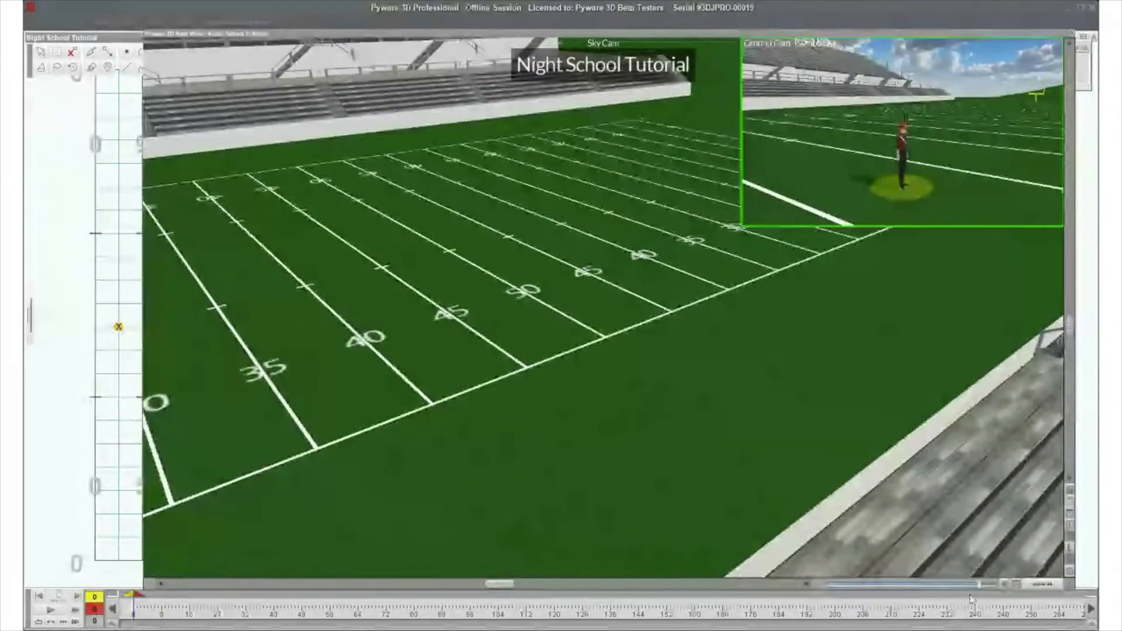
left_click(1016, 586)
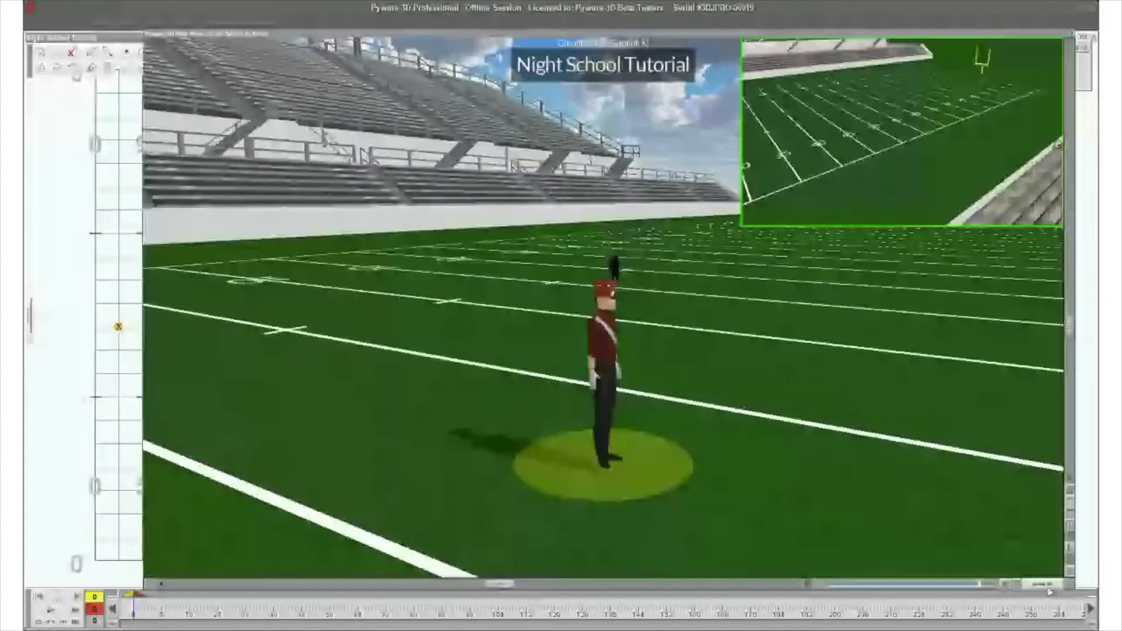
- Add the Helmet Camera to the active Sky and Ground cameras, then return the Real View to the Sky Camera alone
left_click(1050, 592)
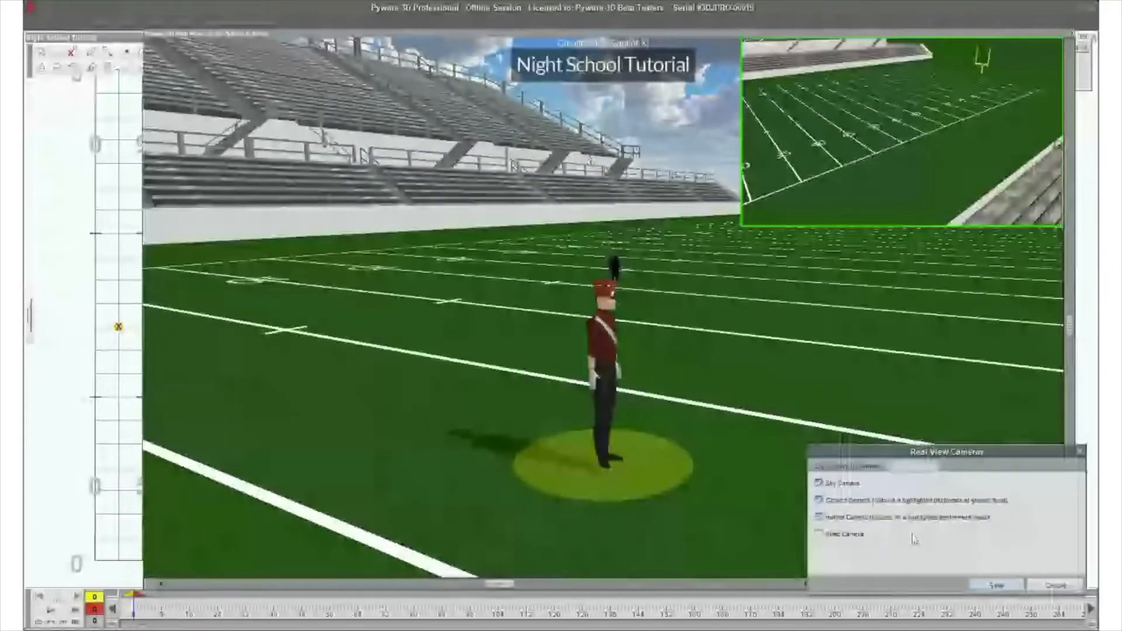
left_click(996, 585)
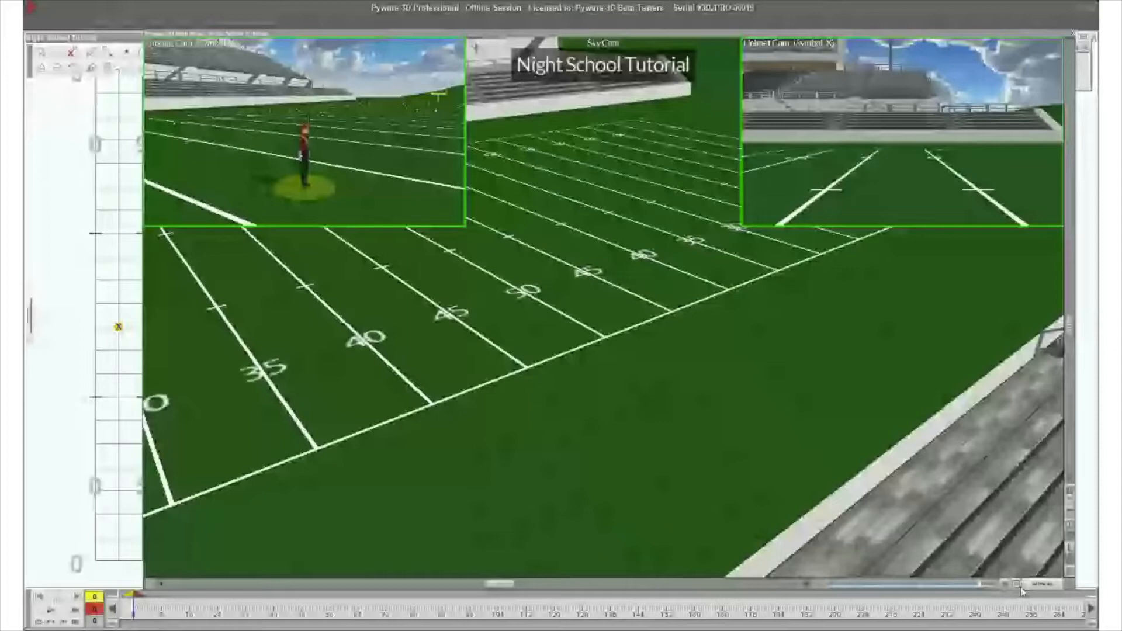
left_click(1057, 586)
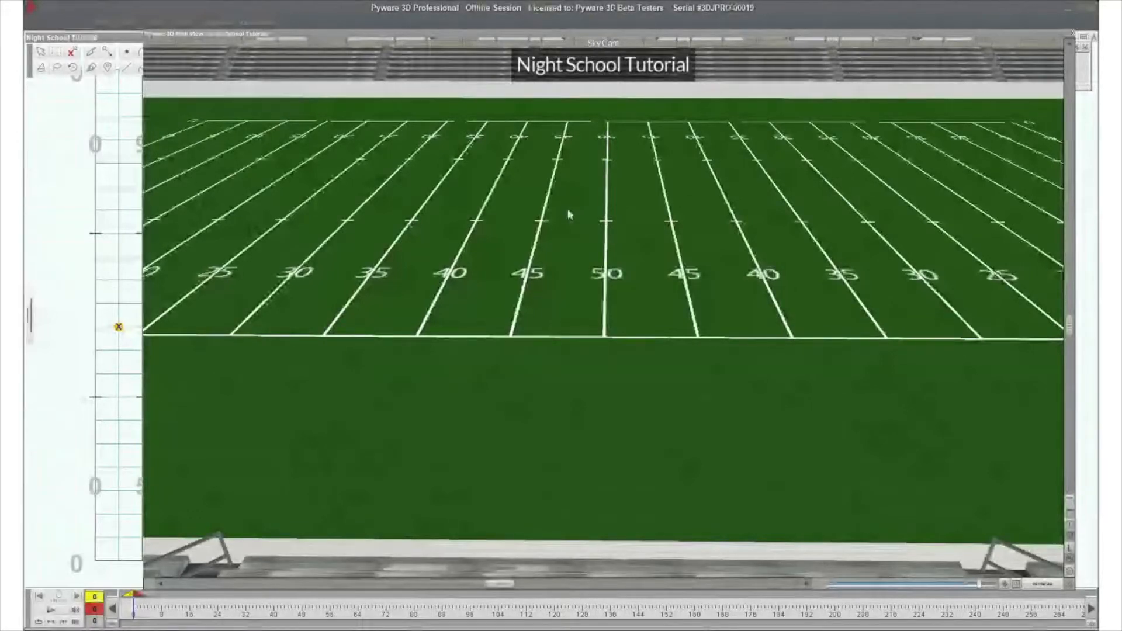
left_click(1069, 494)
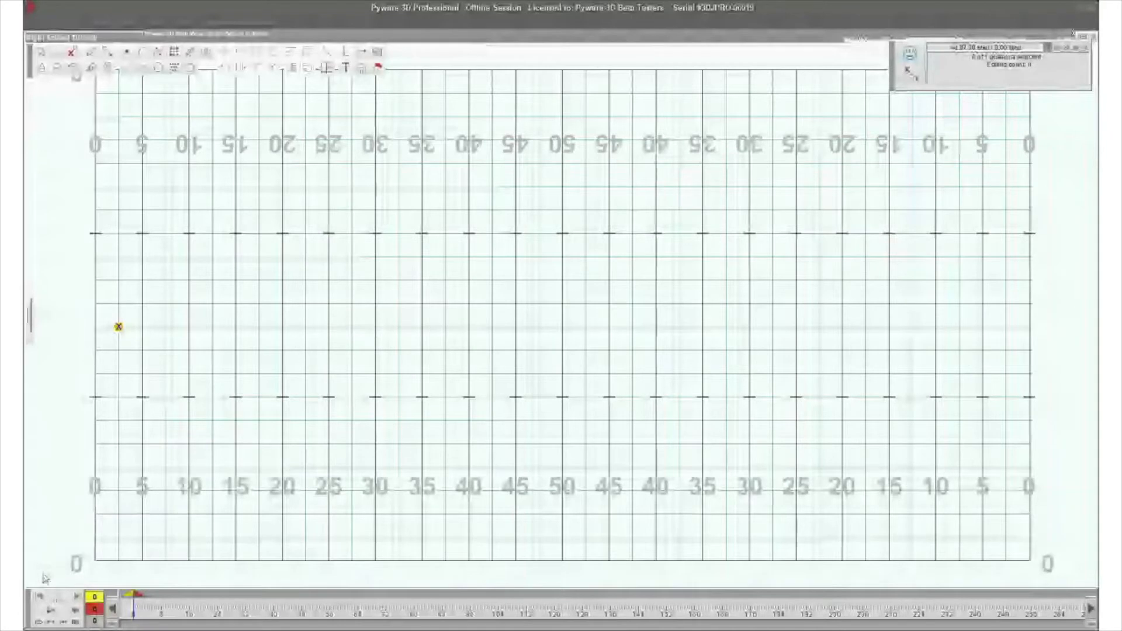
- Set the timeline's count range from 0 to 10 and play the animation
left_click_drag(138, 595, 169, 599)
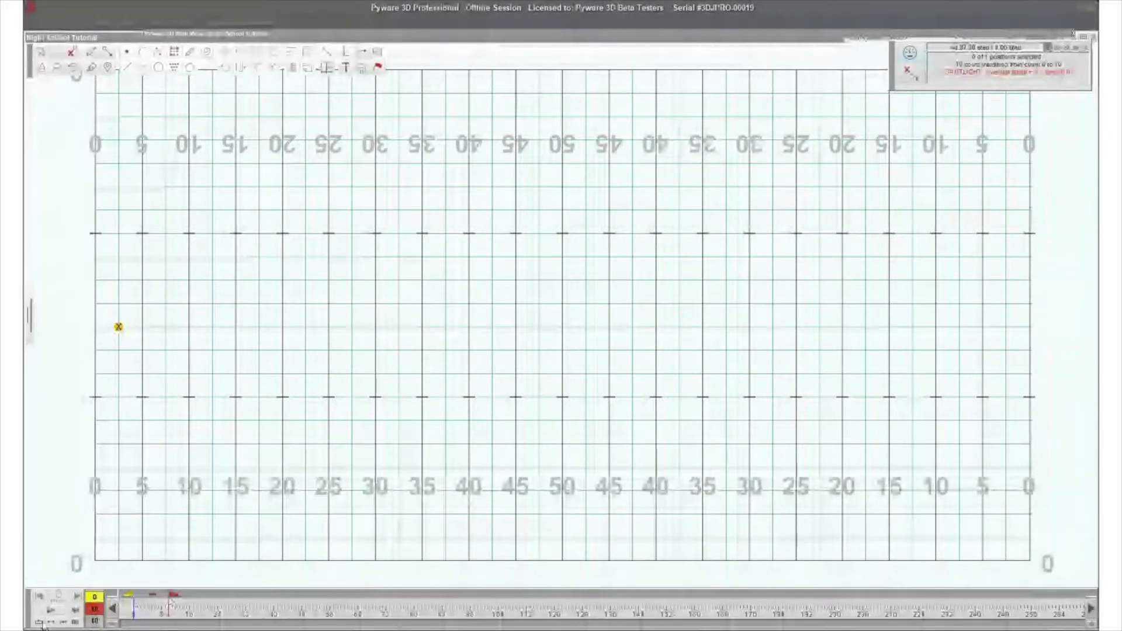
left_click(51, 611)
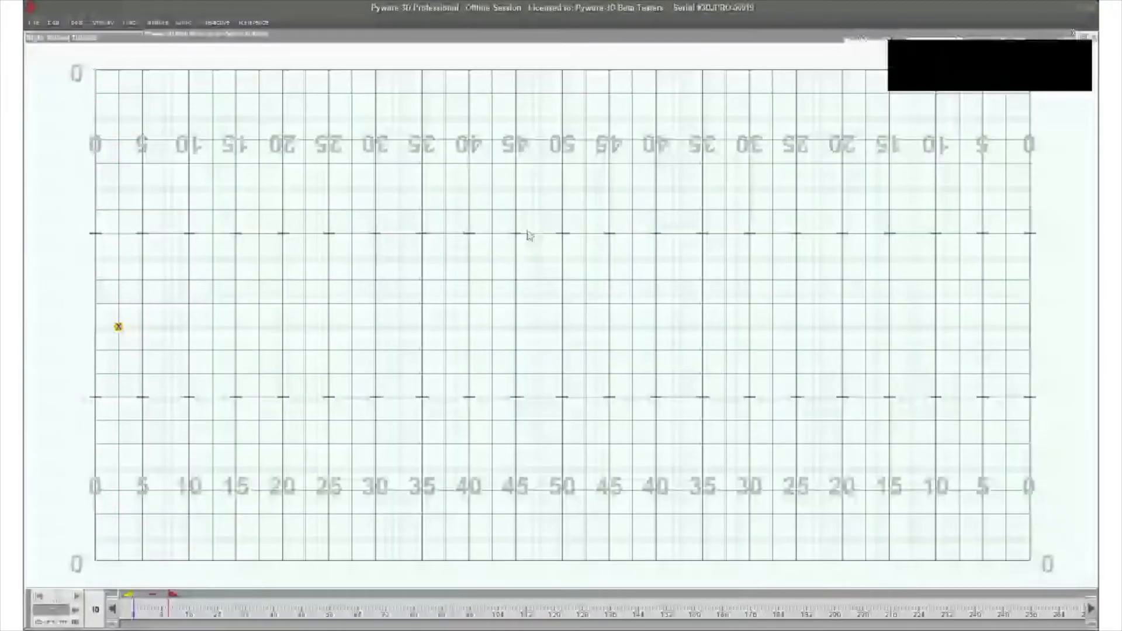
- Include Audio Sync Time and Note #5 in the Real View's Heads Up Display settings
left_click(529, 236)
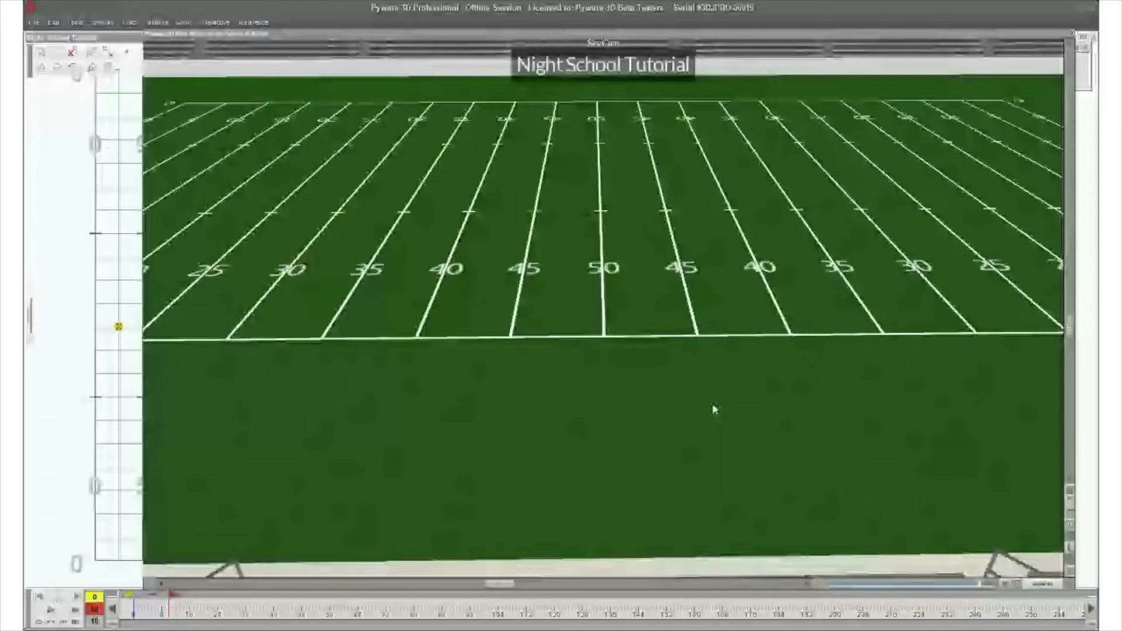
left_click(1070, 519)
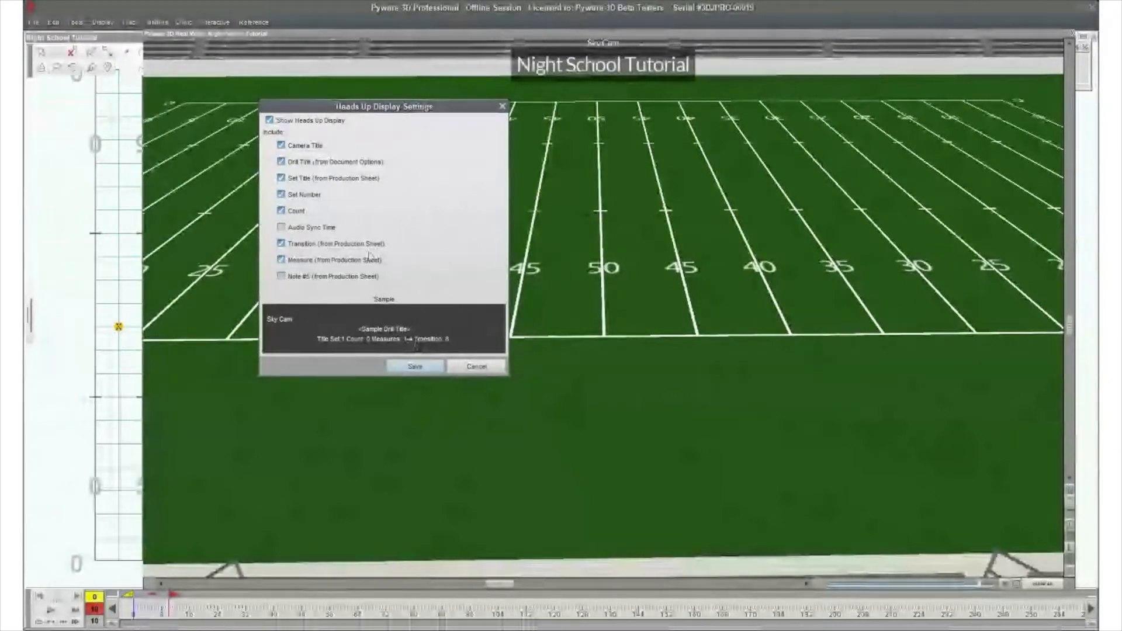
left_click(282, 228)
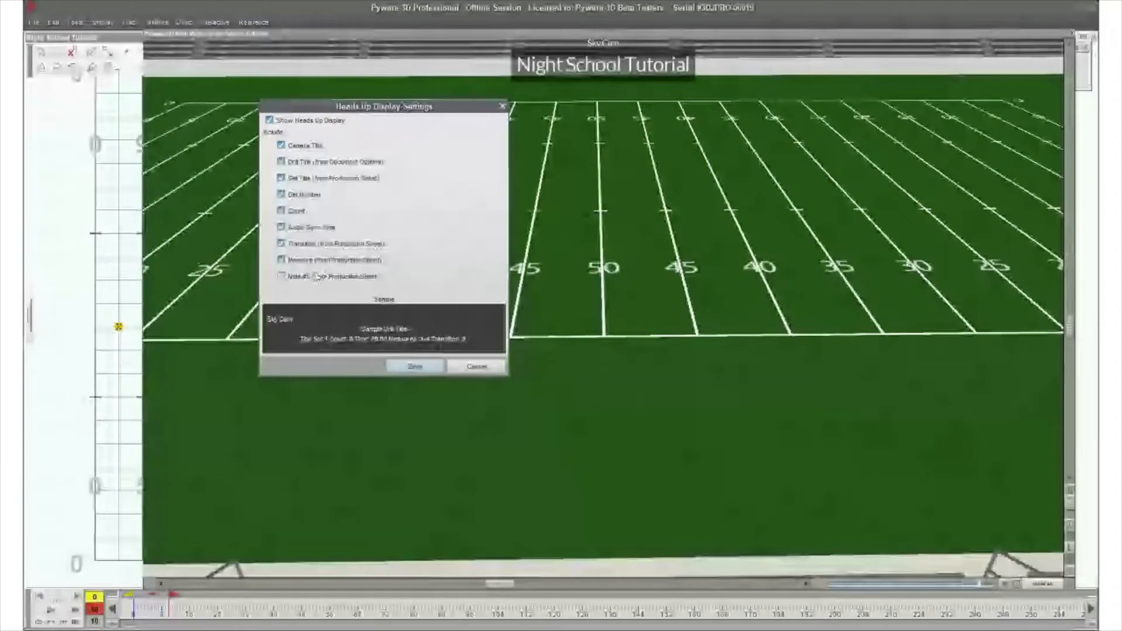
left_click(316, 277)
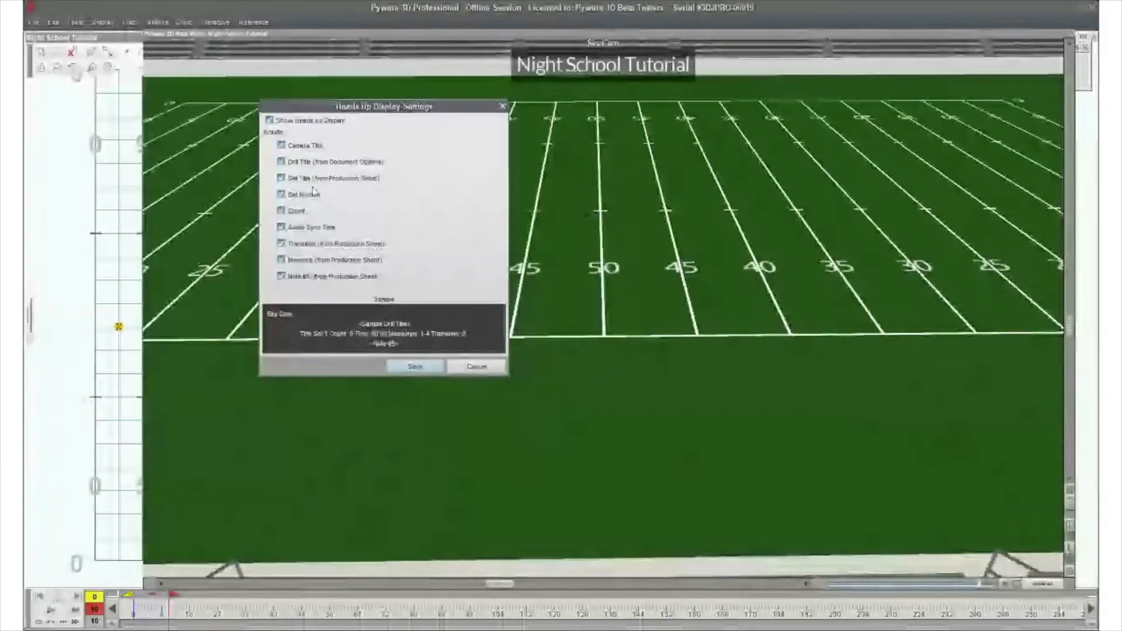
- Toggle Camera Title off and back on, exclude Audio Sync Time and Note #5, and save the Heads Up Display settings
left_click(304, 146)
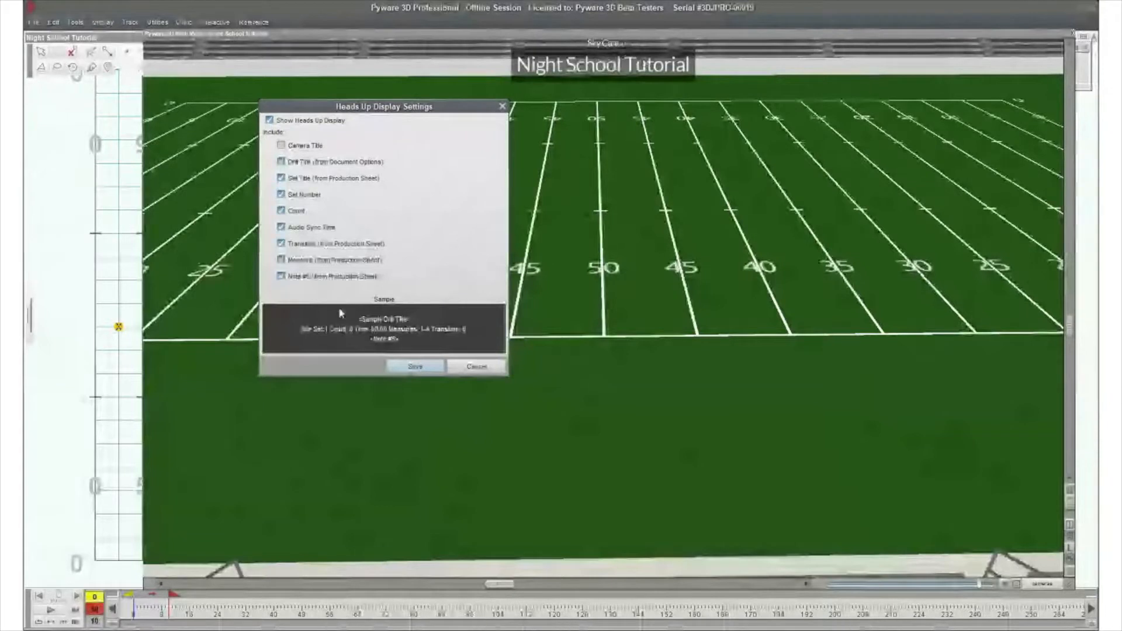
left_click(281, 145)
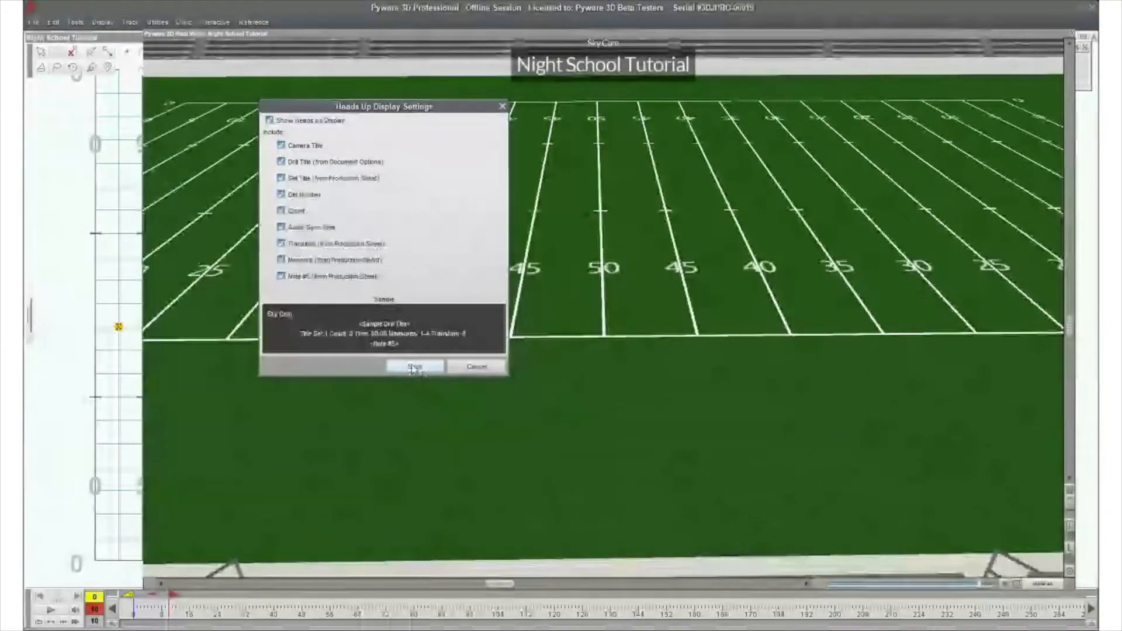
left_click(320, 228)
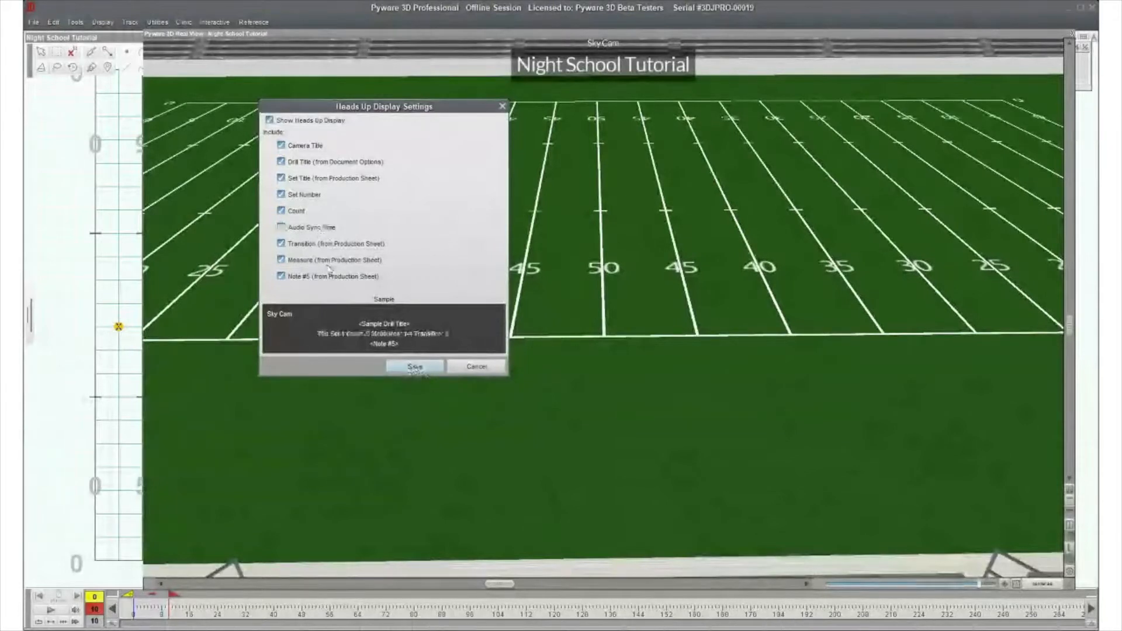
left_click(329, 276)
left_click(416, 366)
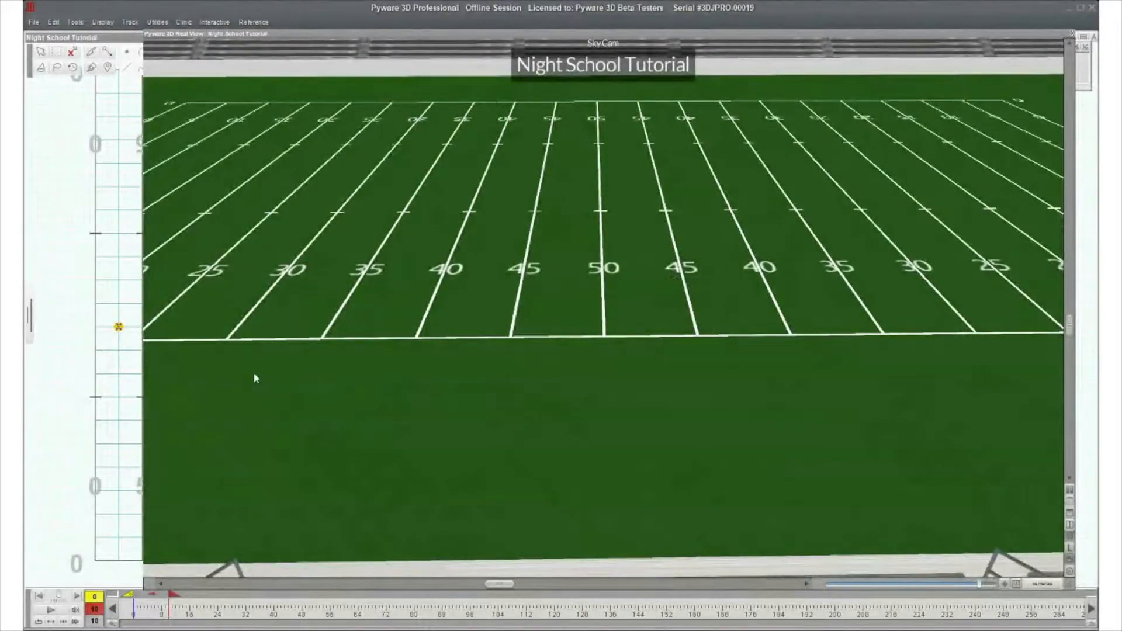
- Bring back the Real View and turn its field grid lines on and off again
left_click(97, 358)
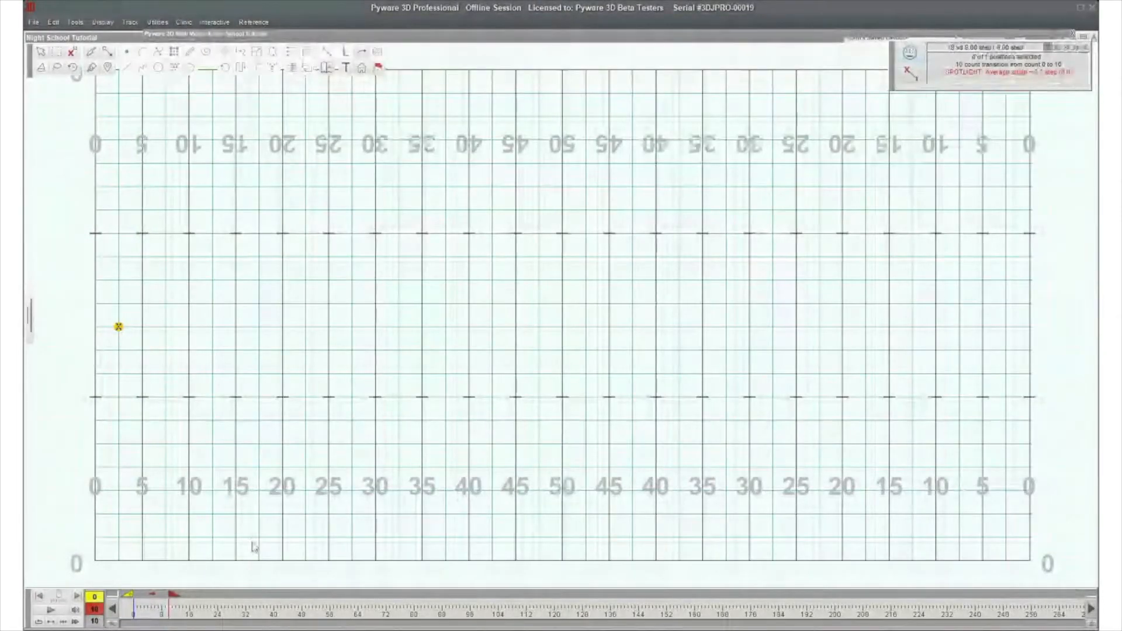
left_click(417, 34)
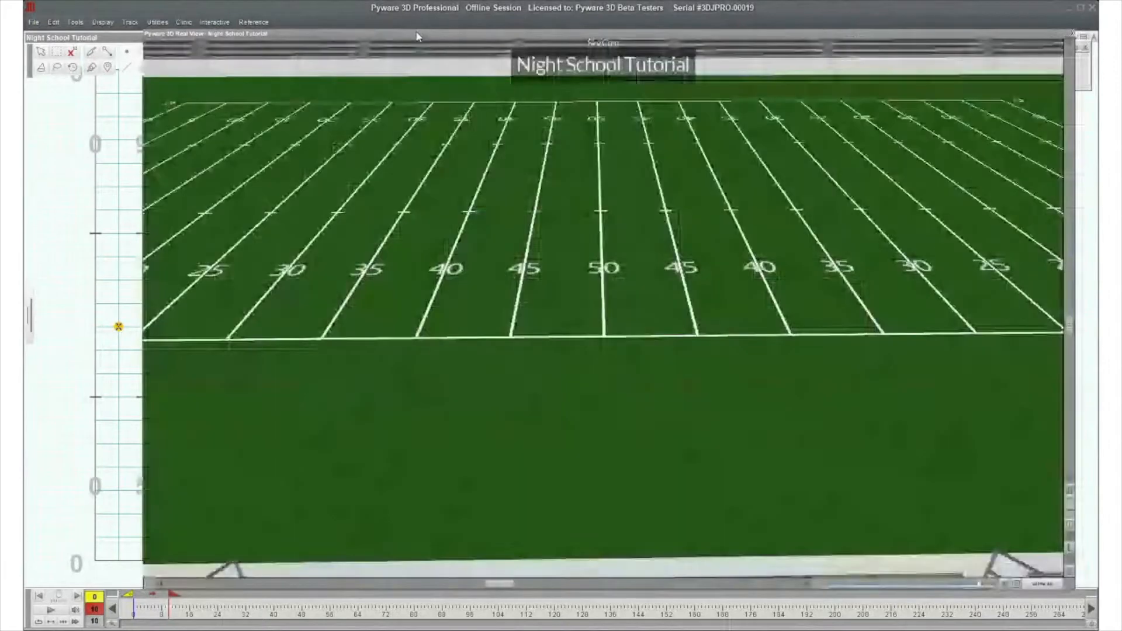
left_click(1071, 529)
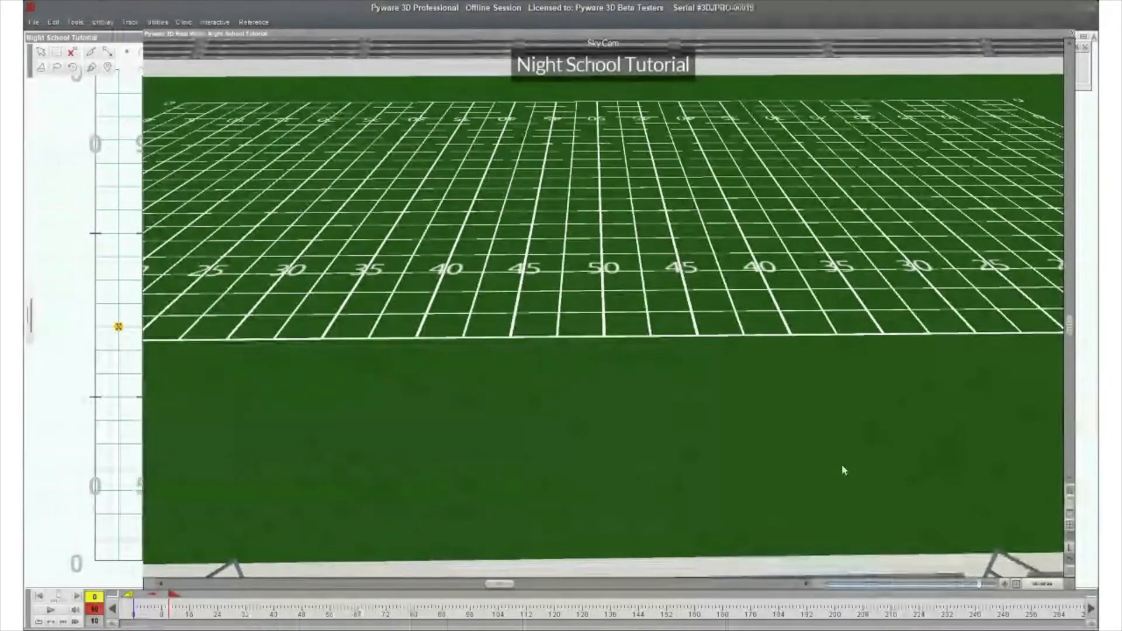
left_click(1071, 524)
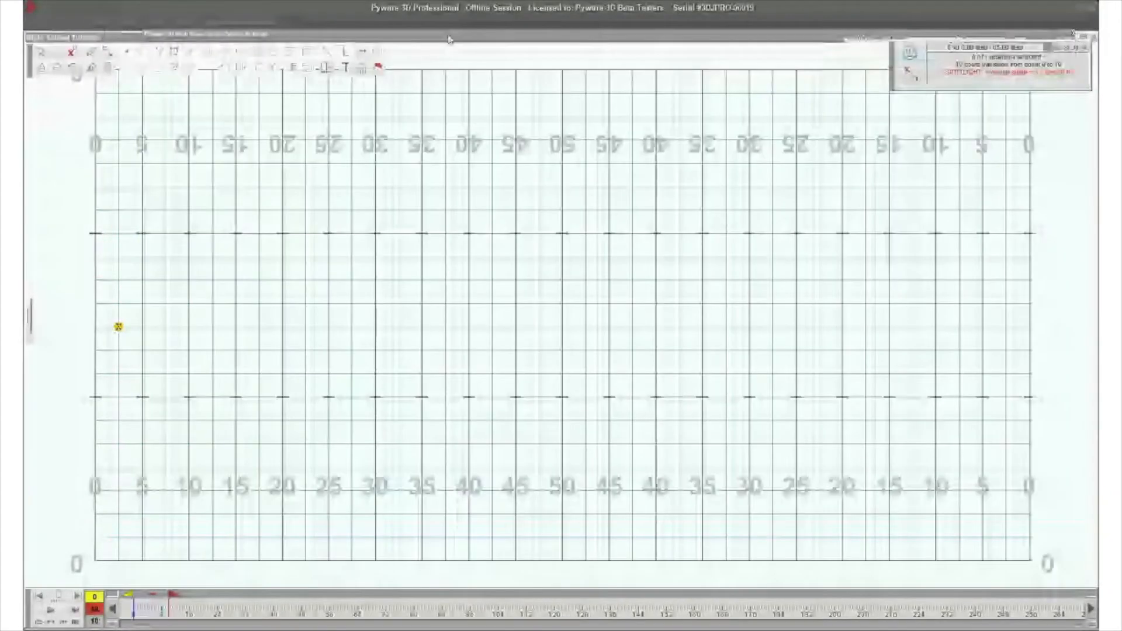
- Set the performing venue's surface to High School Football Surface.jpg in the document options
left_click(34, 22)
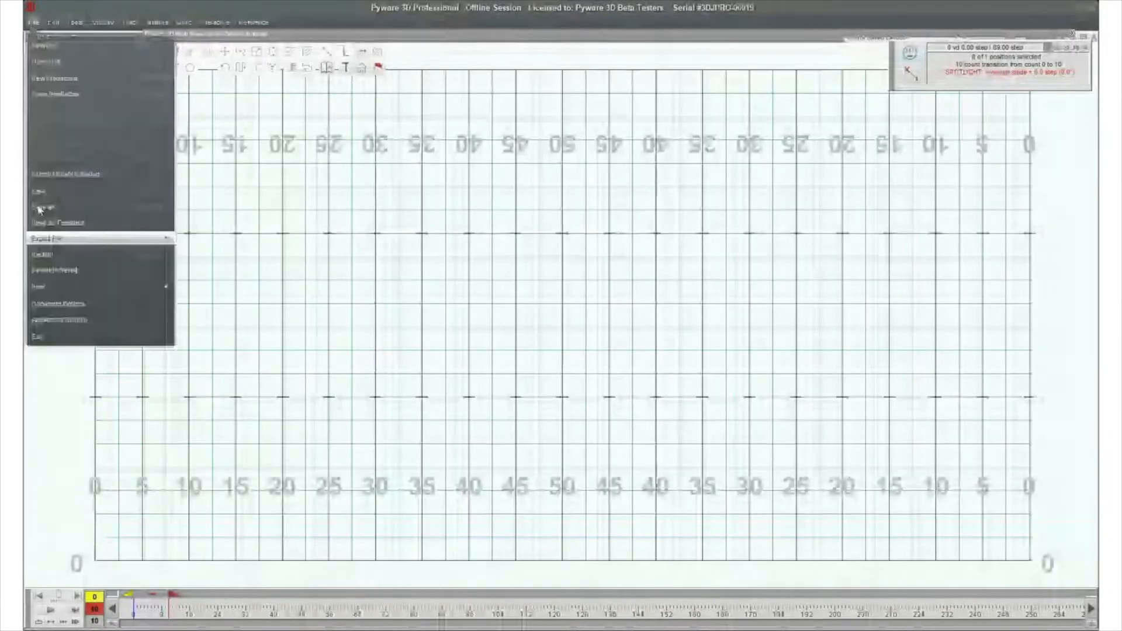
left_click(60, 304)
left_click(439, 148)
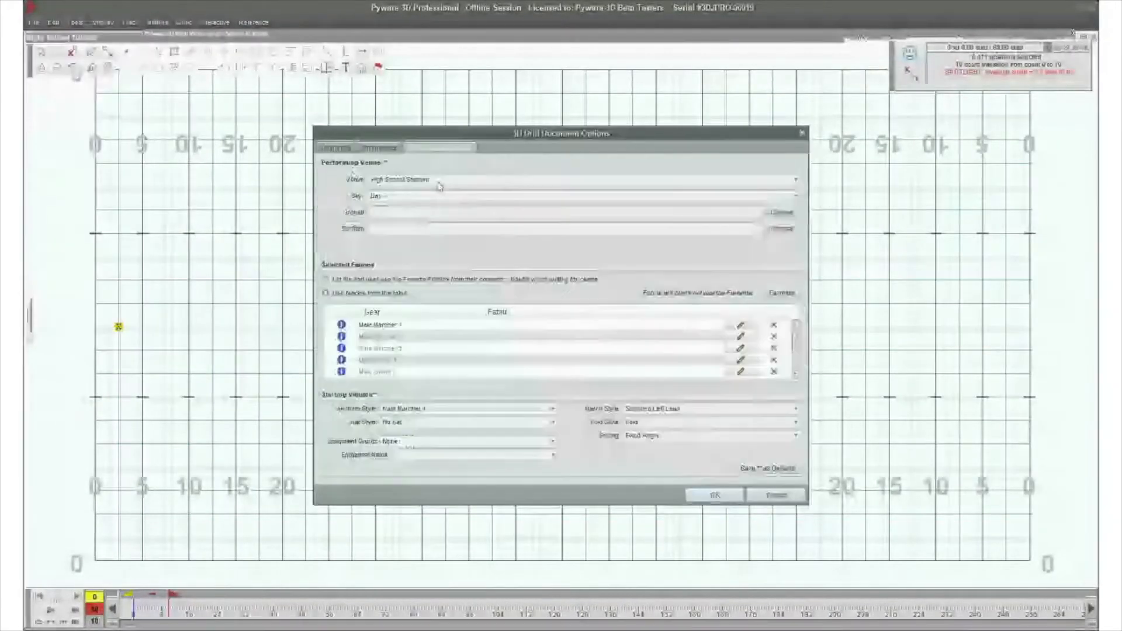
left_click(782, 229)
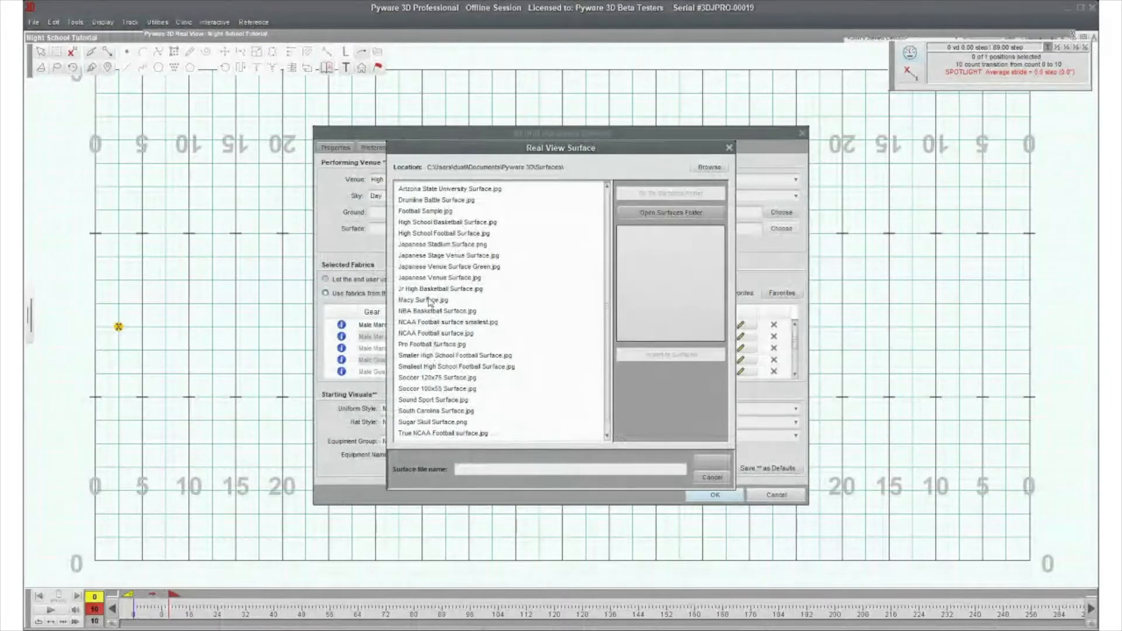
left_click(423, 233)
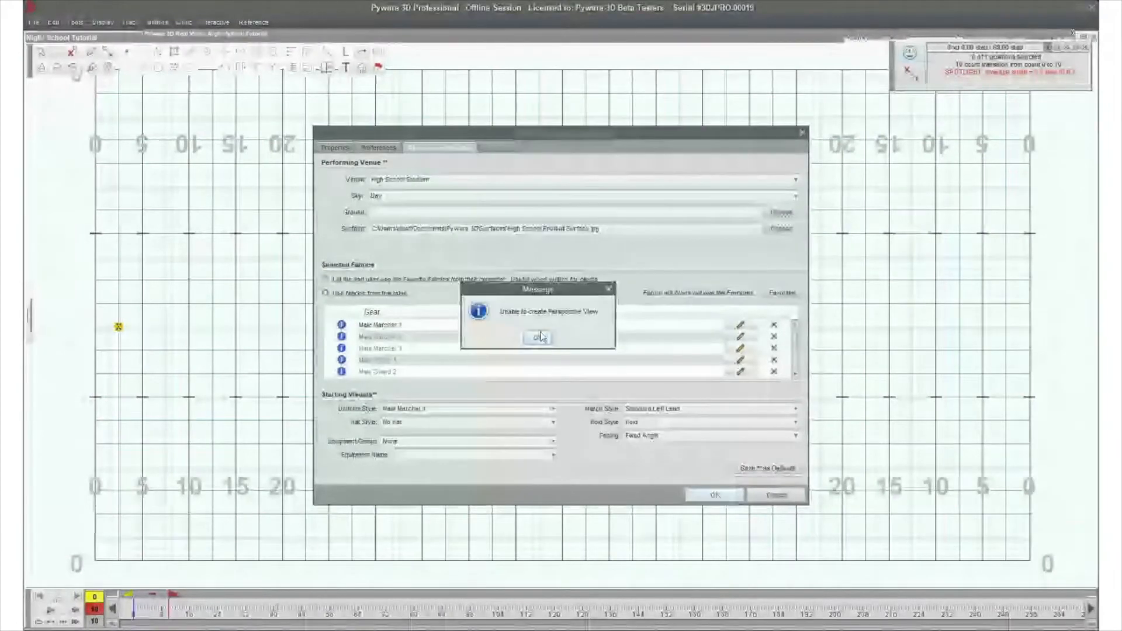
left_click(539, 337)
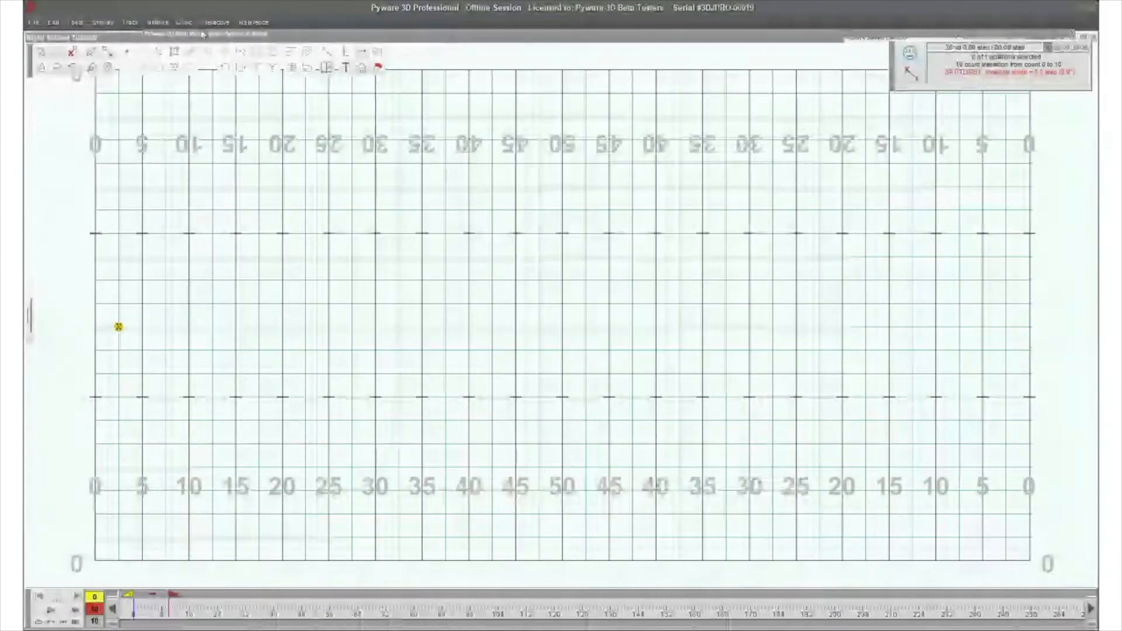
- Restore the Real View window and switch the custom field surface off and back on
left_click(225, 34)
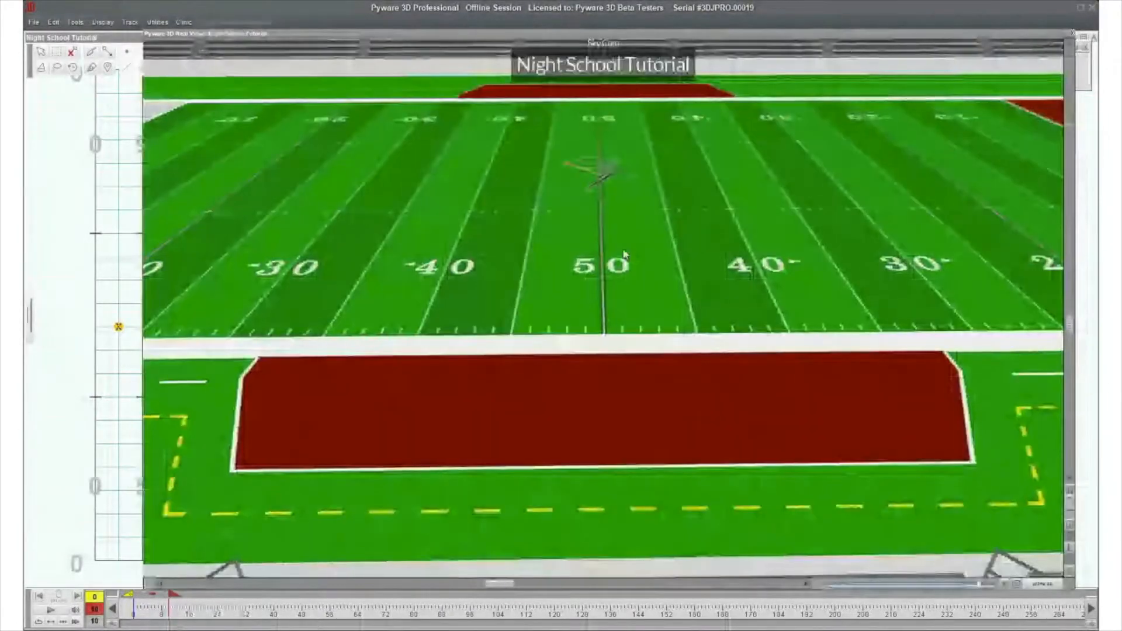
left_click_drag(540, 204, 538, 209)
left_click(1072, 528)
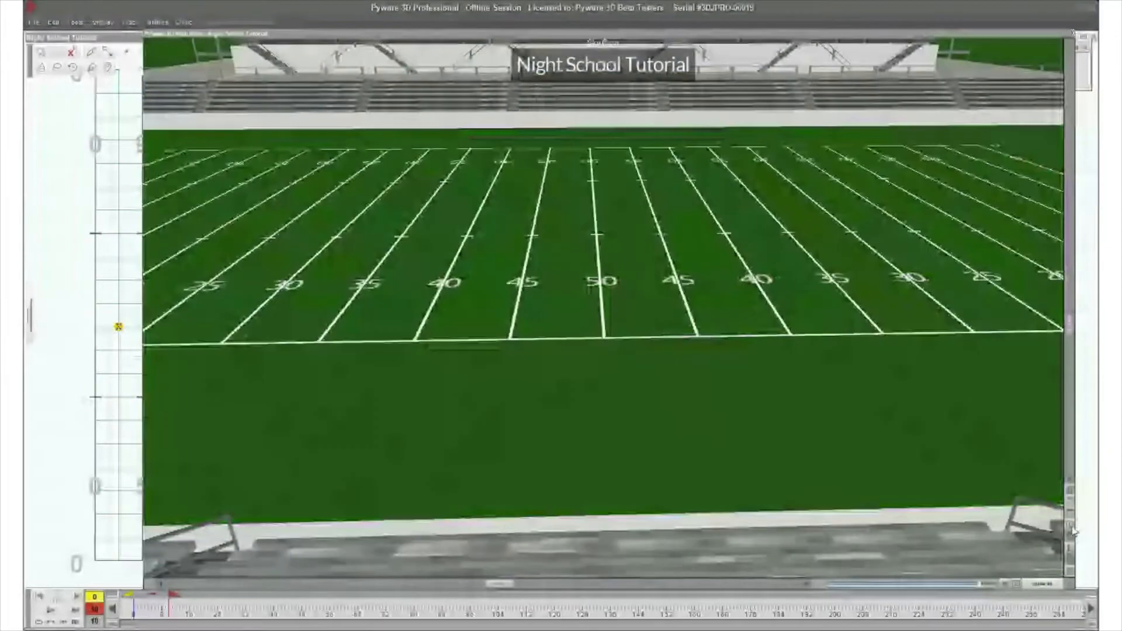
left_click(1073, 530)
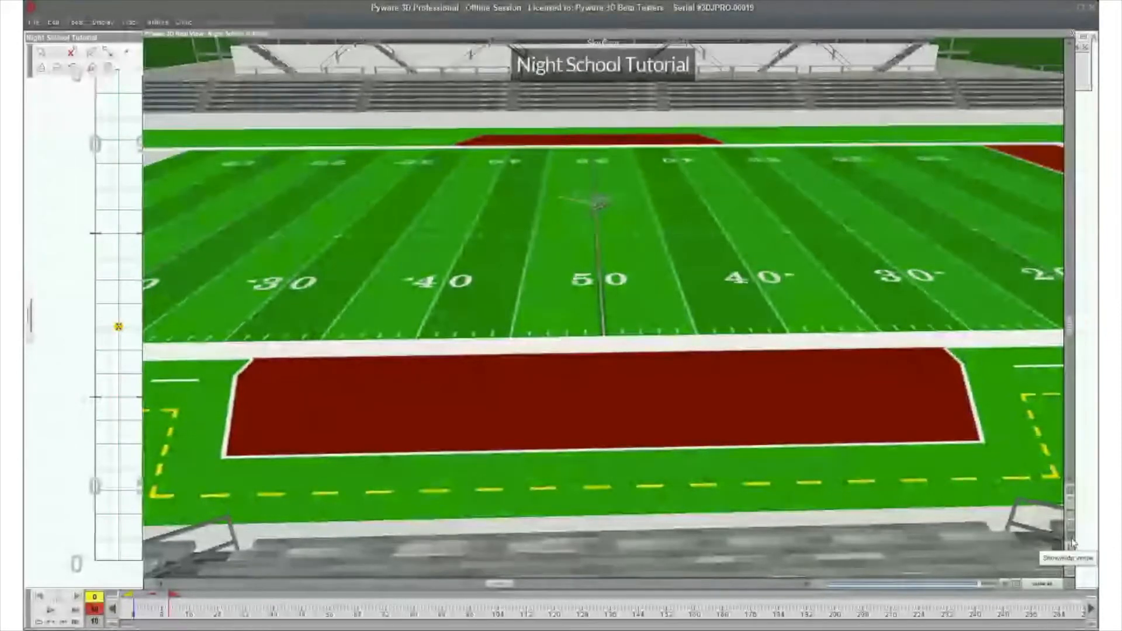
- Hide and show the stadium venue repeatedly, including from a lower Sky Cam angle
left_click(1072, 543)
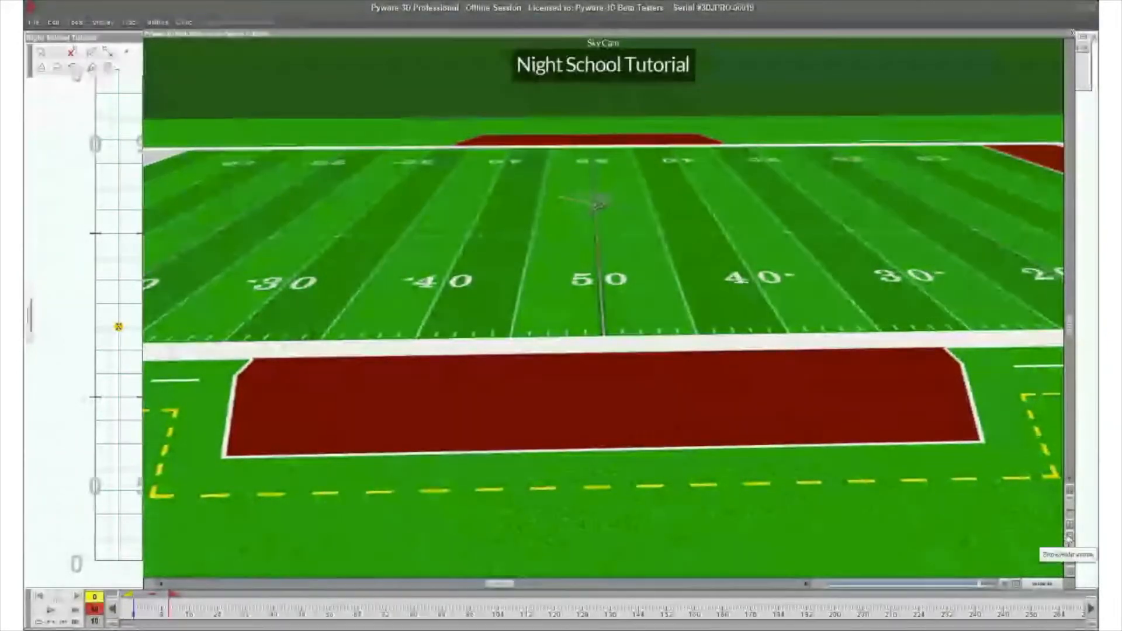
left_click(1070, 540)
left_click_drag(732, 415, 737, 498)
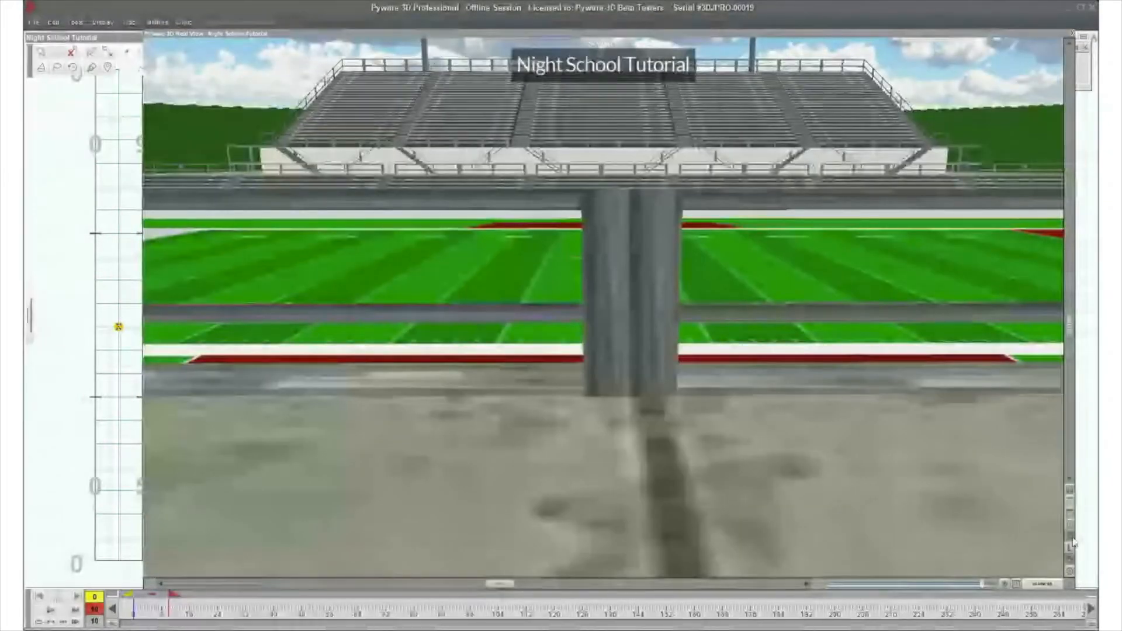
left_click(1070, 543)
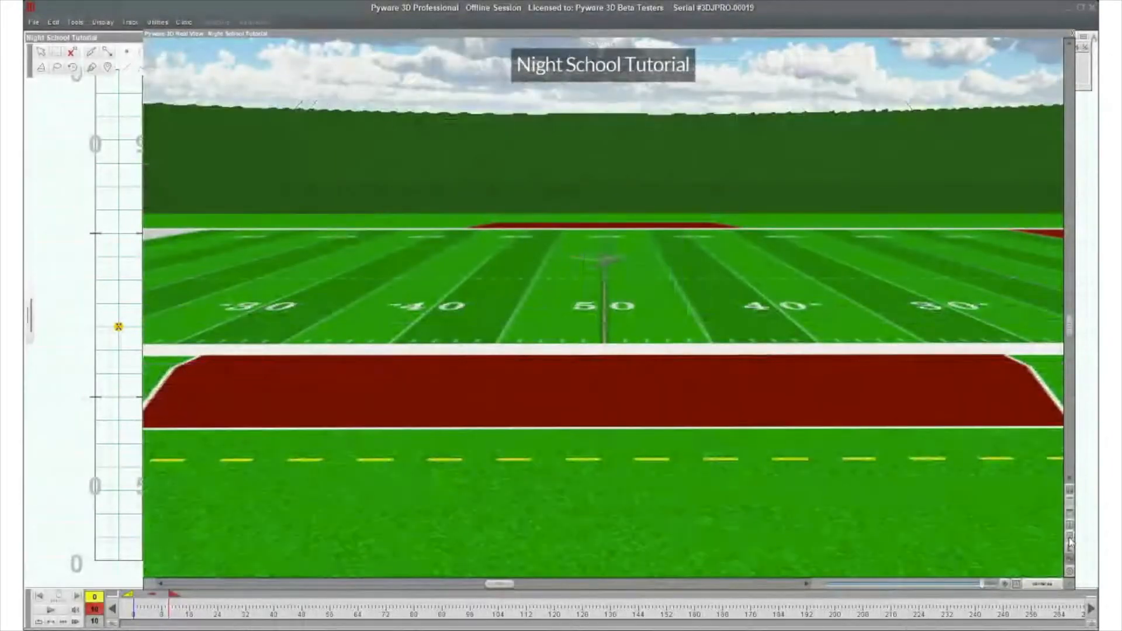
left_click(1070, 543)
left_click(1070, 543)
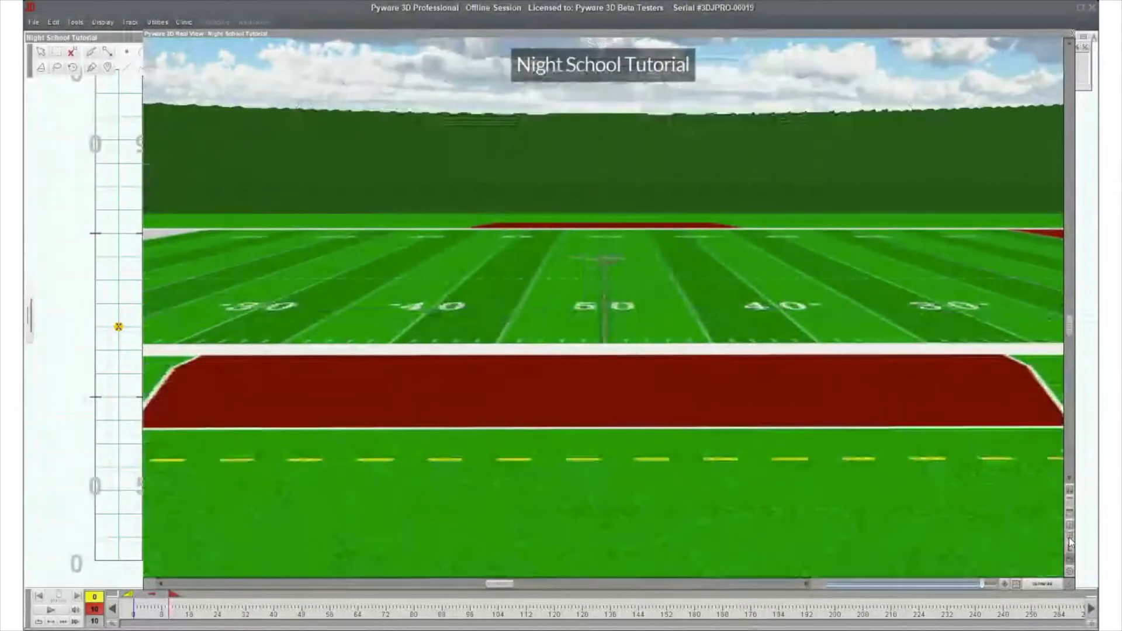
left_click(1070, 543)
- Select the performer near the 0 yard line and open its label and symbol settings, closing them without edits
left_click_drag(777, 318, 666, 258)
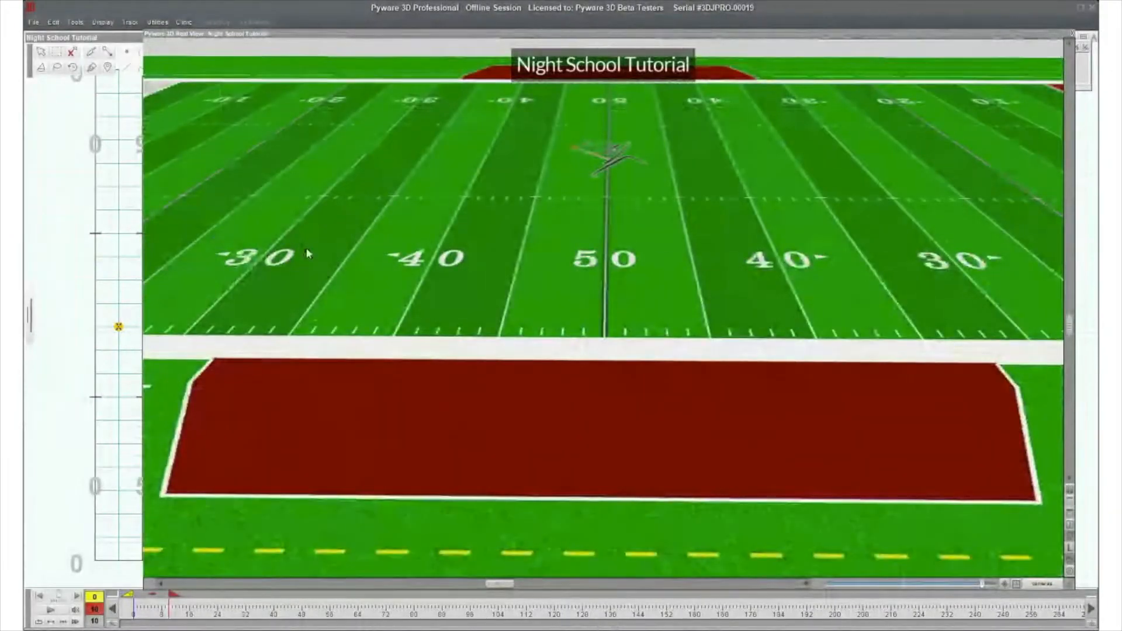
left_click_drag(358, 238, 407, 301)
left_click(118, 327)
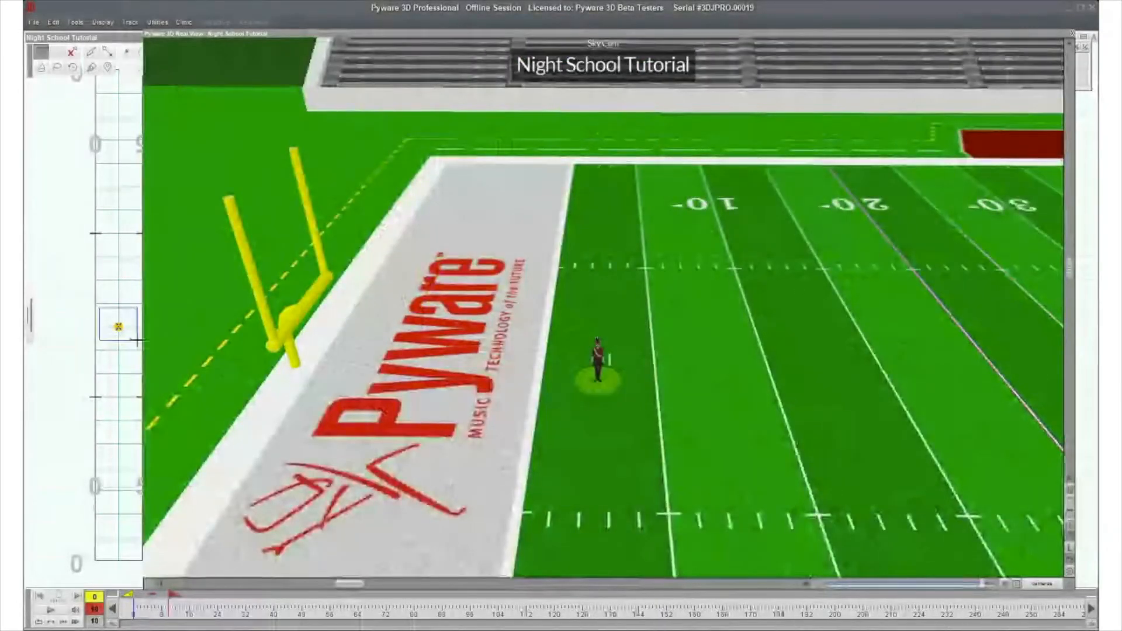
double_click(305, 32)
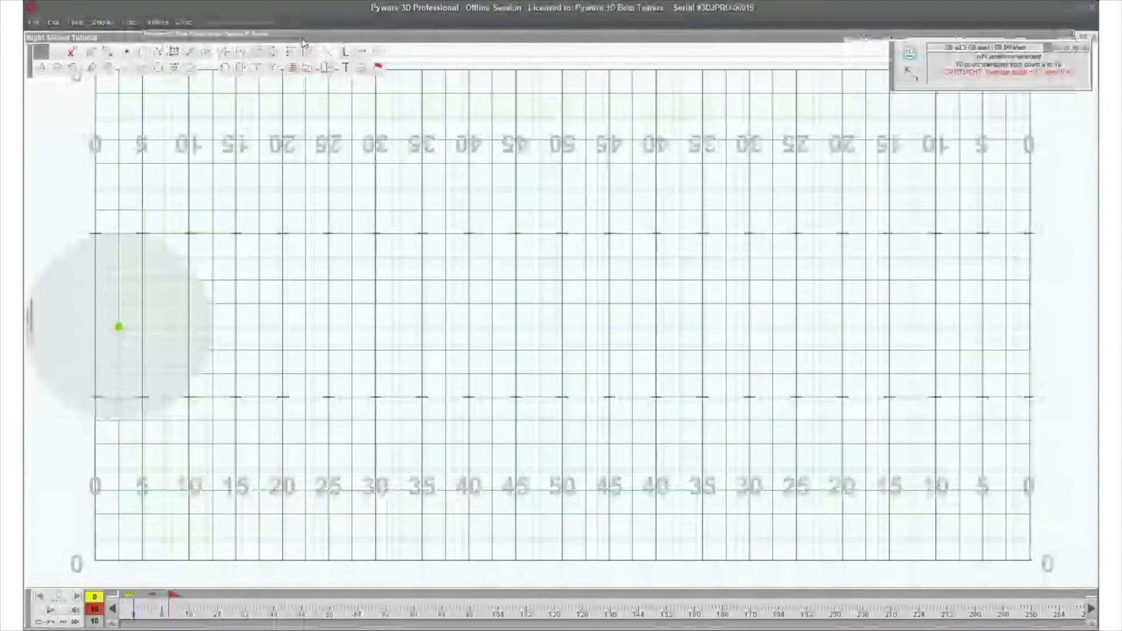
left_click(346, 52)
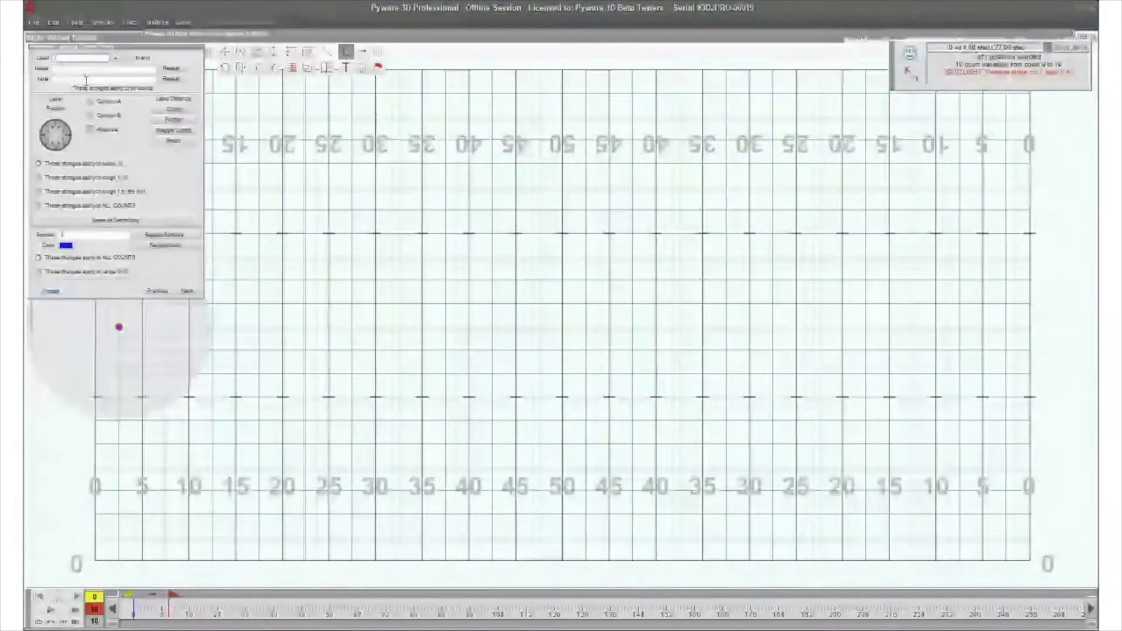
left_click(56, 291)
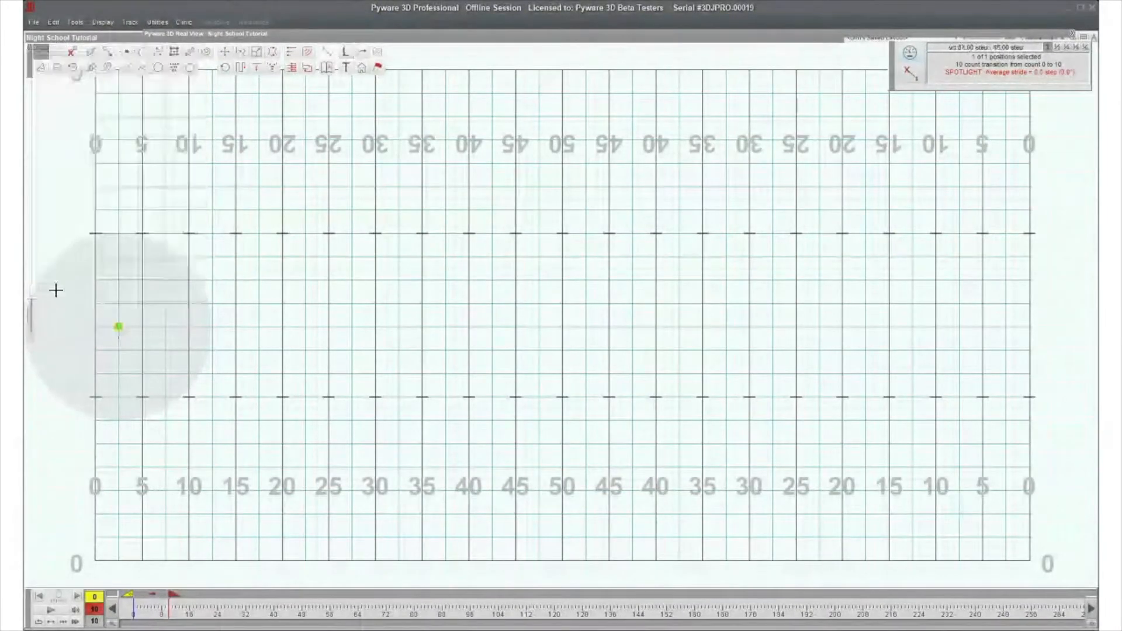
- Zoom the Real View in on the spotlighted performer and orbit around it to view it with the goalpost
double_click(413, 33)
scroll(623, 424, "up", 5)
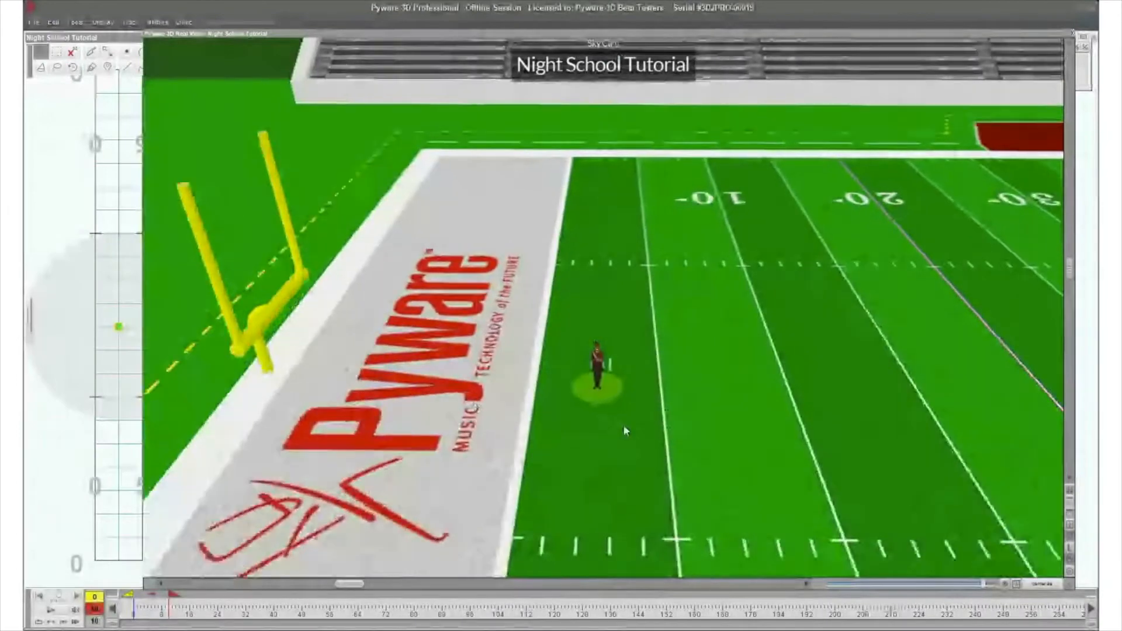
left_click_drag(574, 439, 701, 397)
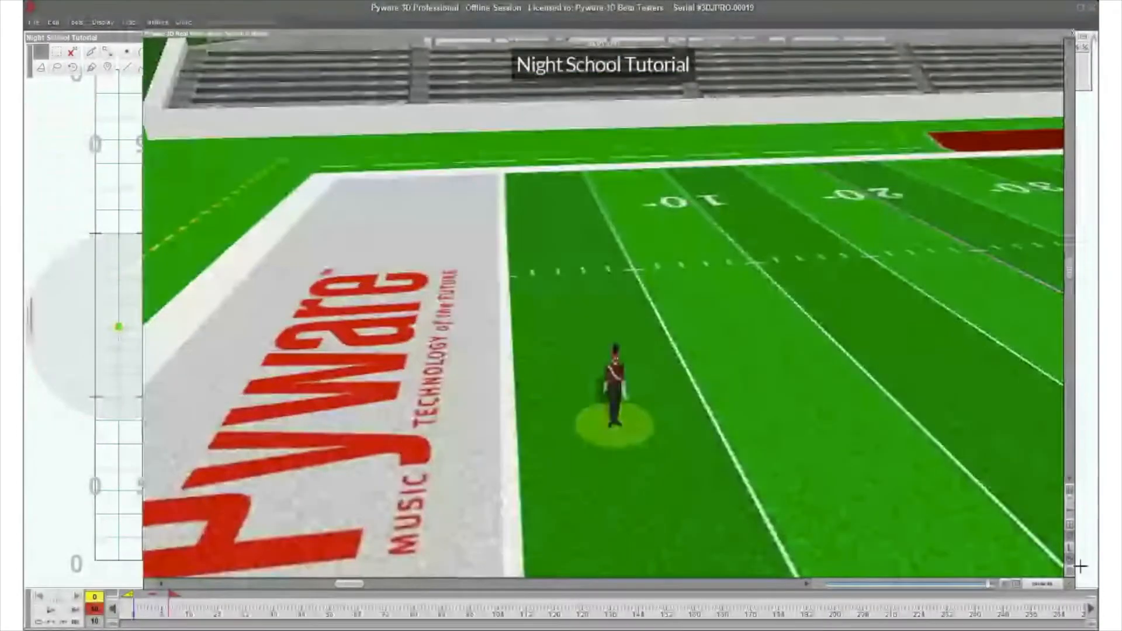
left_click_drag(994, 558, 961, 536)
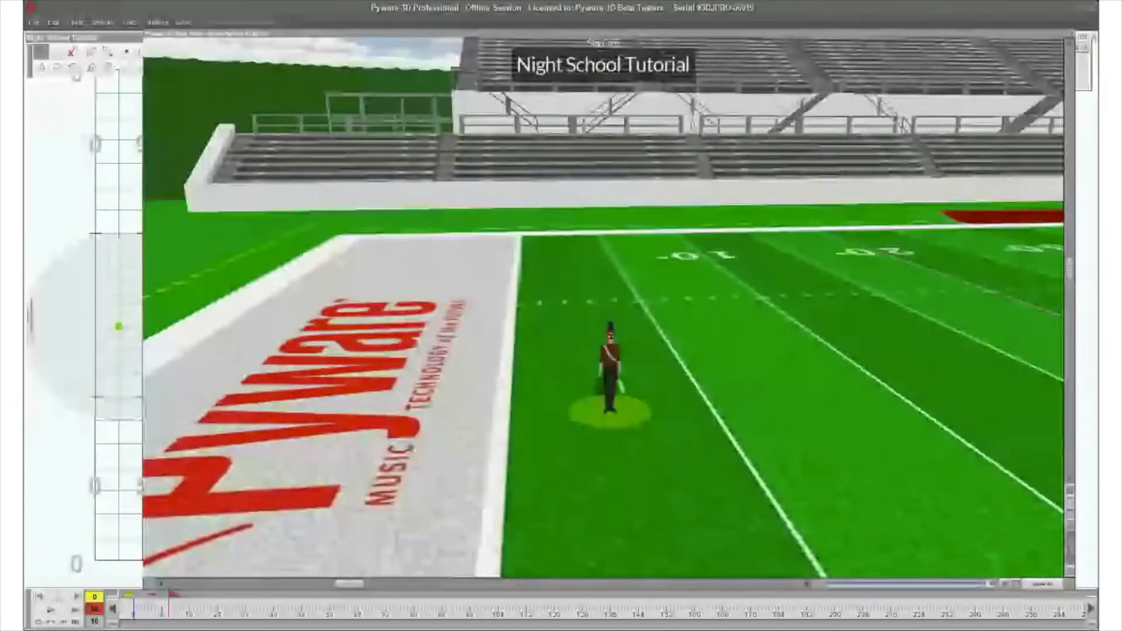
left_click_drag(960, 536, 1041, 517)
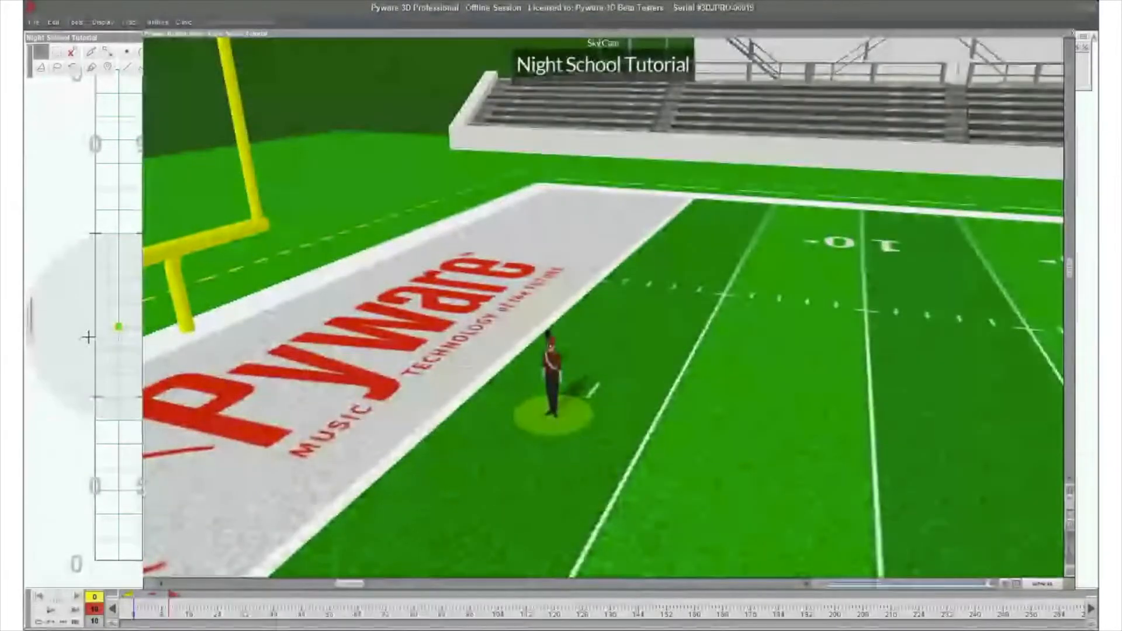
left_click_drag(532, 367, 528, 426)
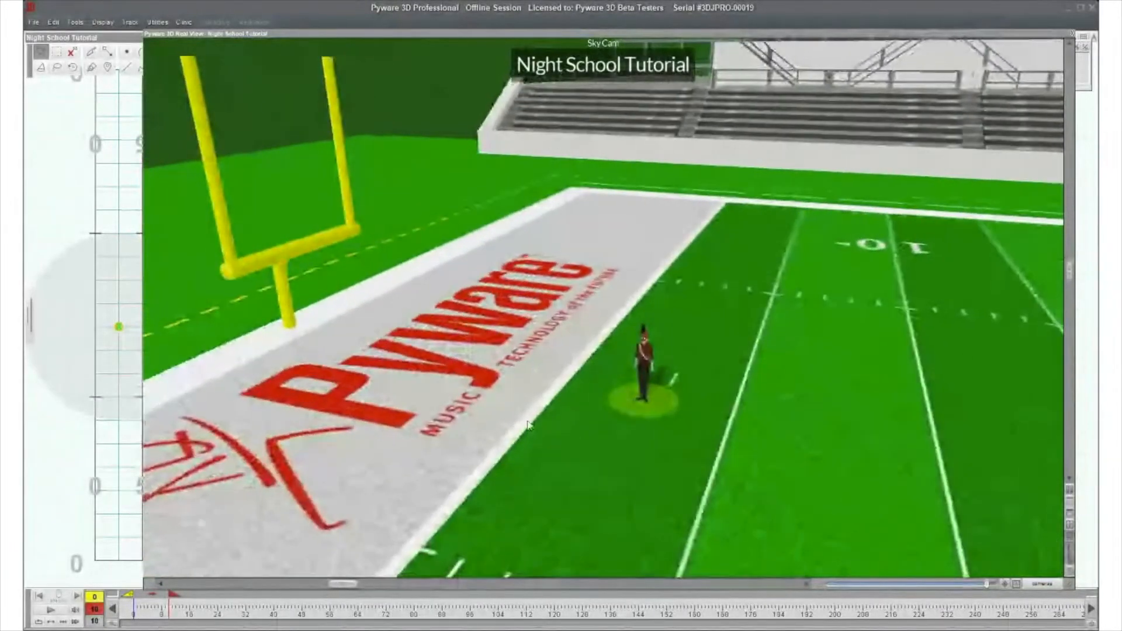
left_click_drag(83, 289, 122, 332)
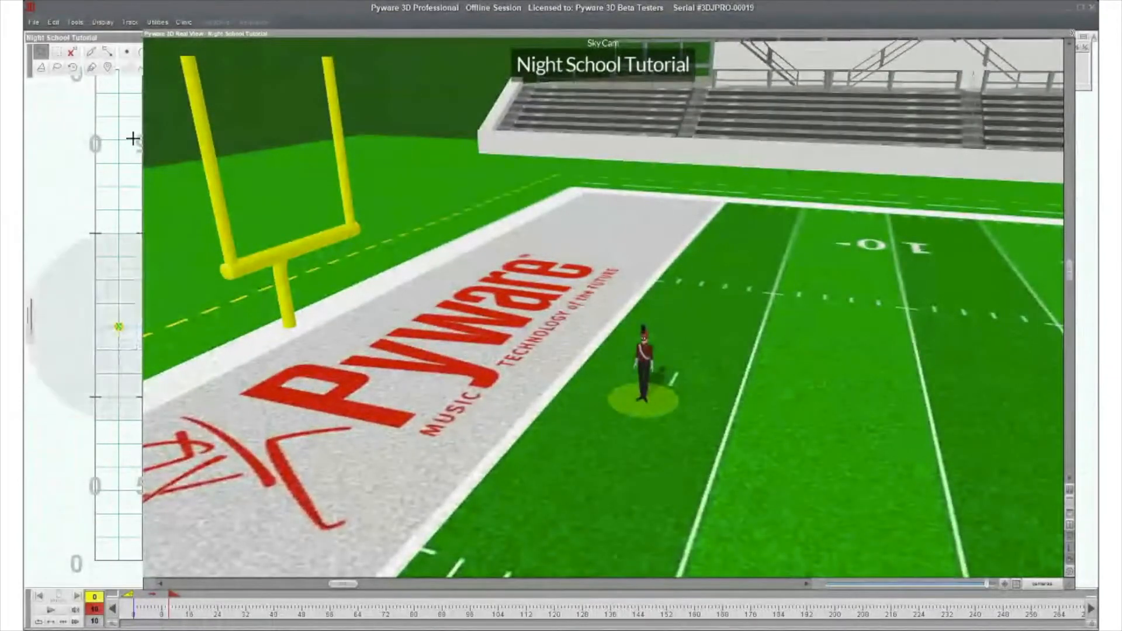
- Name the spotlighted performer Test Performer and view its name label up close in the Real View
left_click_drag(297, 37, 303, 110)
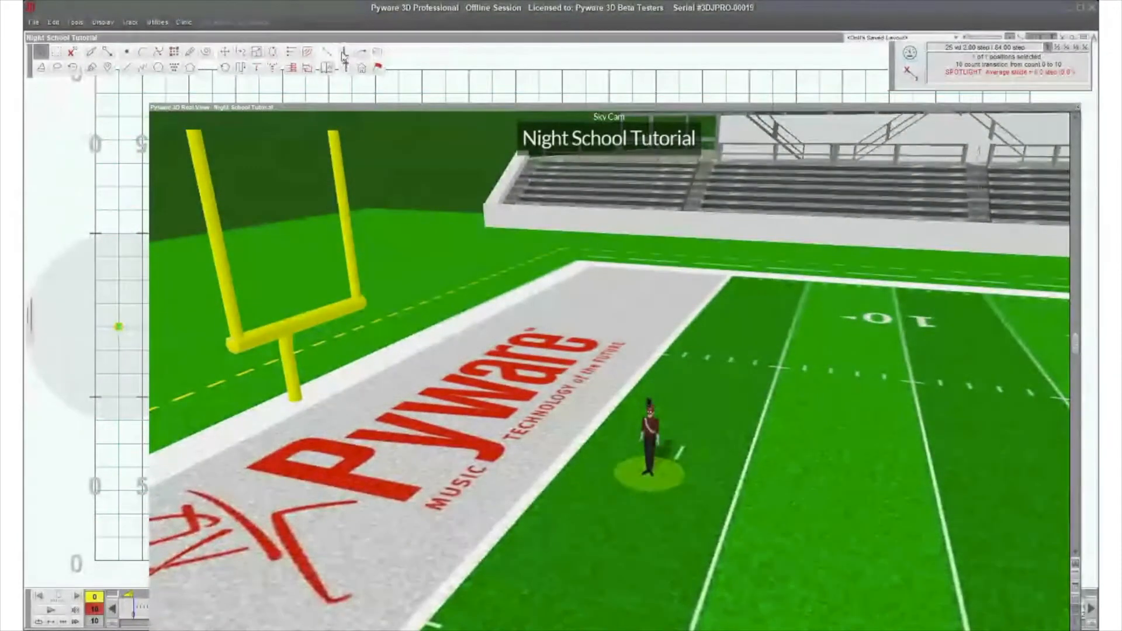
left_click(65, 69)
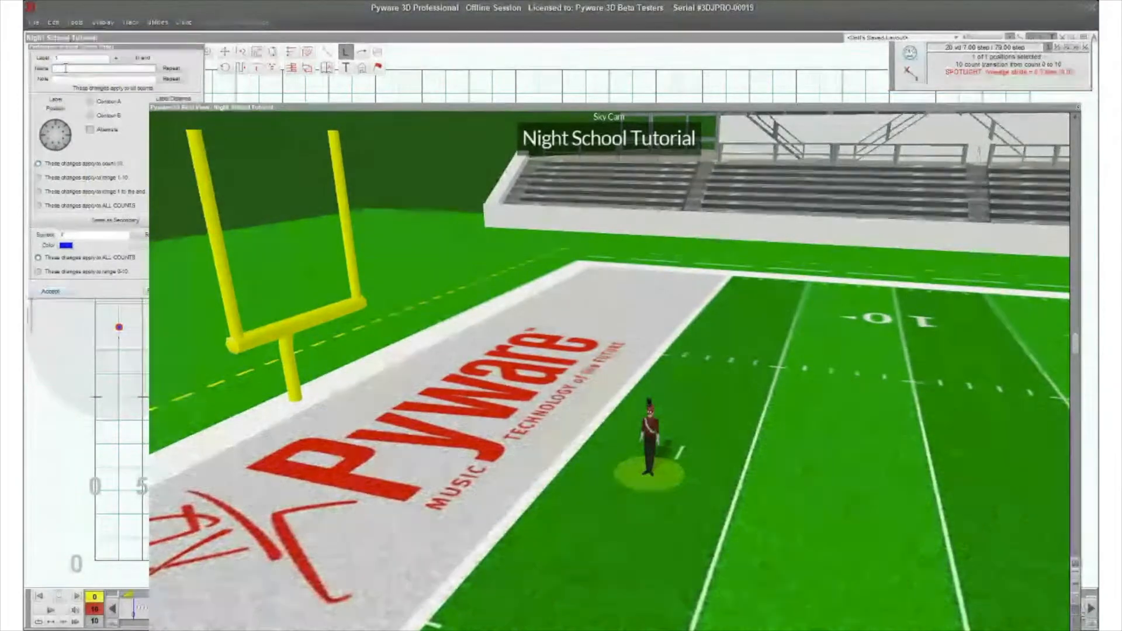
type("Tes")
type("t Pat")
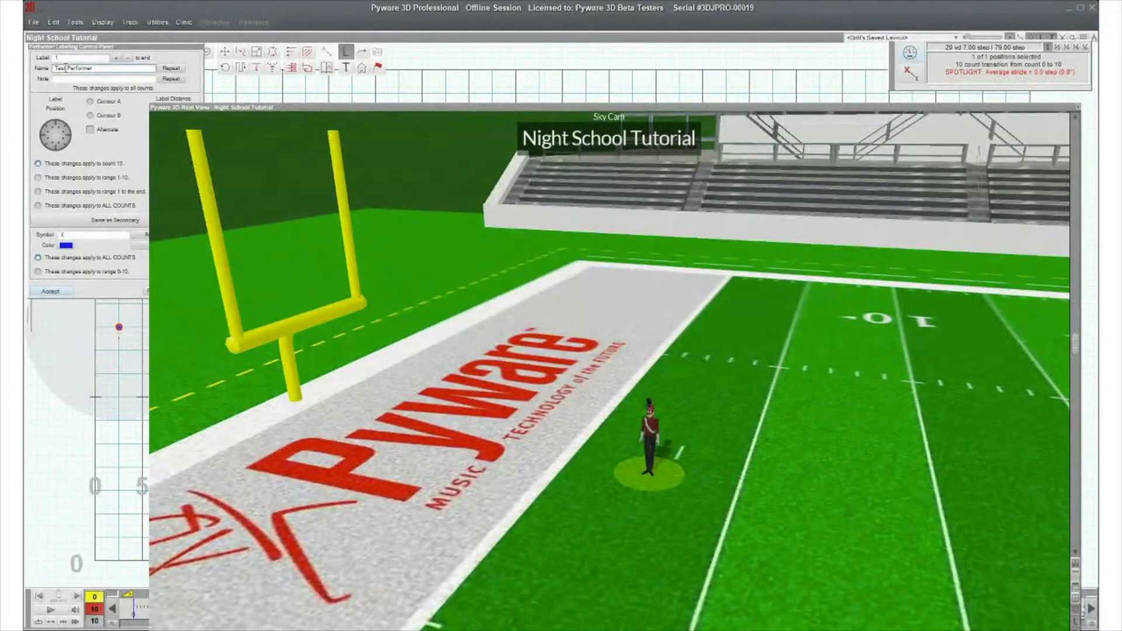
left_click(52, 292)
left_click_drag(693, 374, 704, 477)
scroll(672, 477, "up", 5)
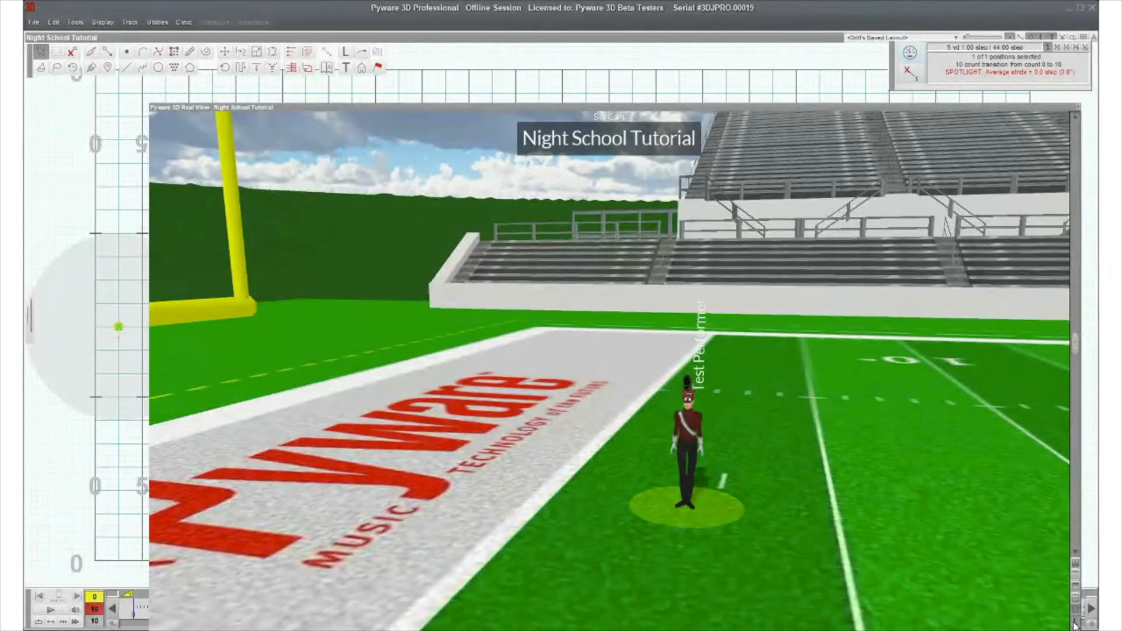
- Move the Real View window back up and review the venue, fabric and starting visual settings in the drill document options without changes
left_click_drag(771, 111, 746, 45)
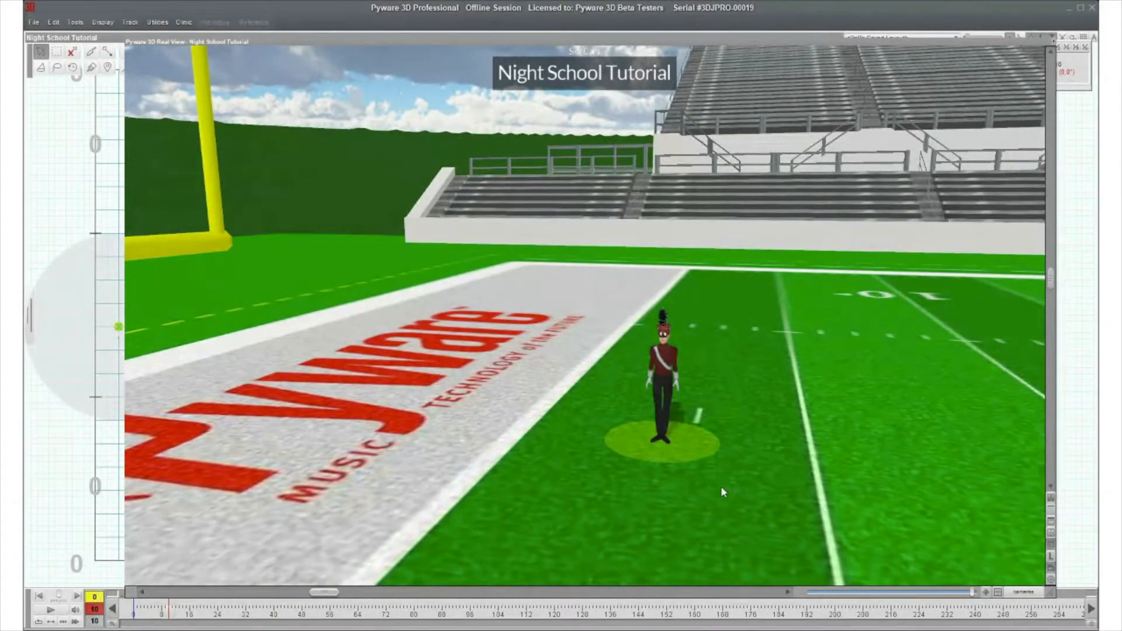
left_click(1053, 581)
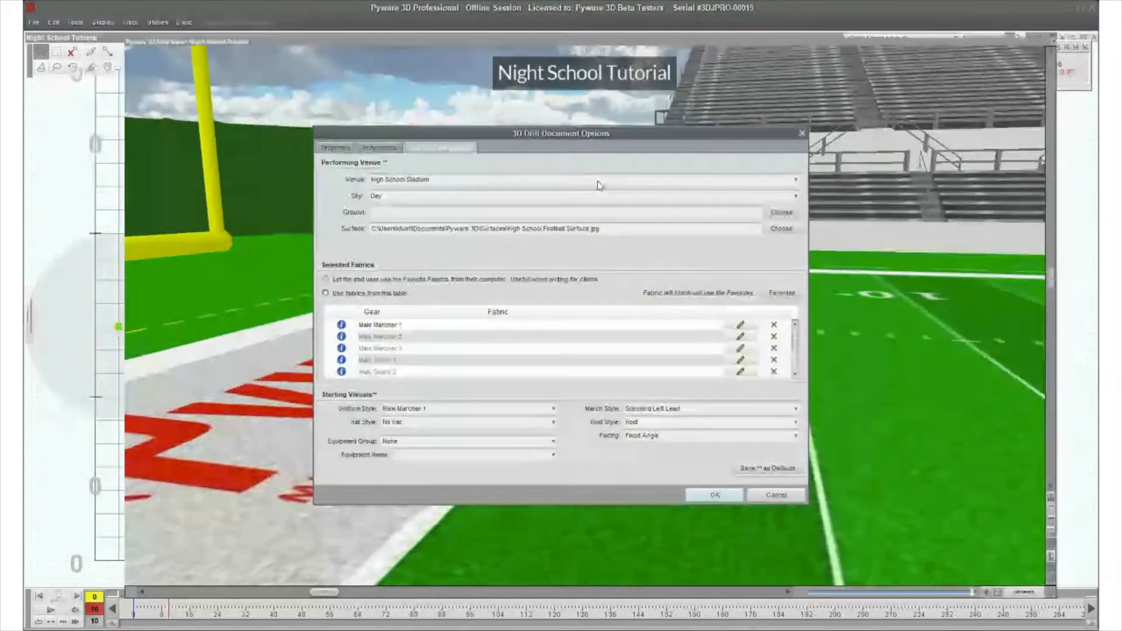
left_click(715, 494)
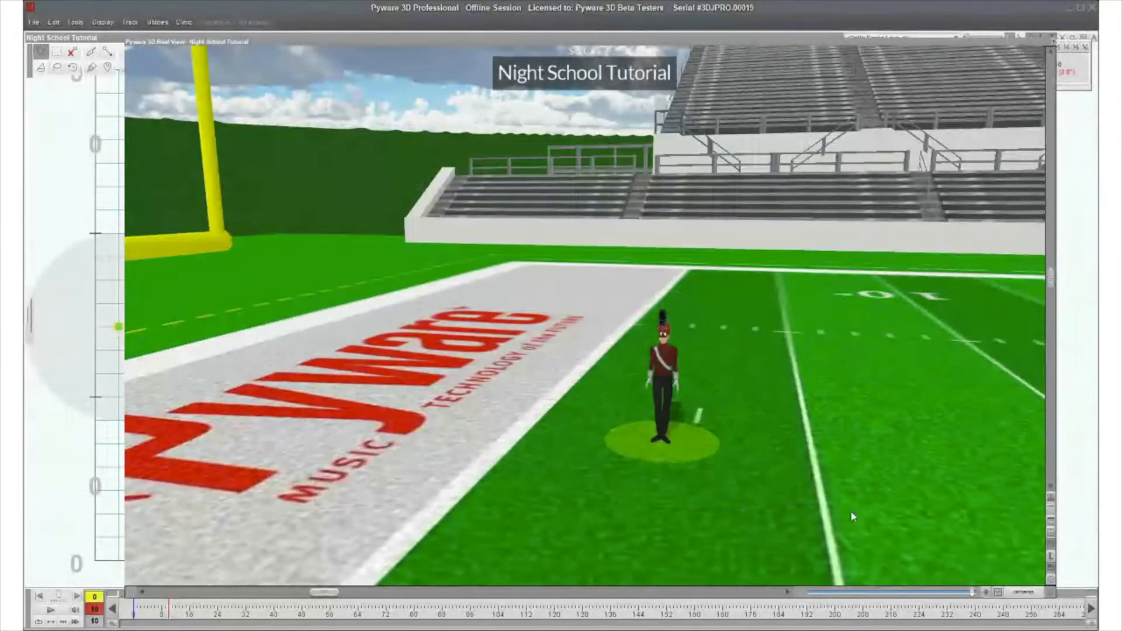
- Reset the camera location to the press box and check the Sky Camera movement settings without saving anything
left_click(986, 592)
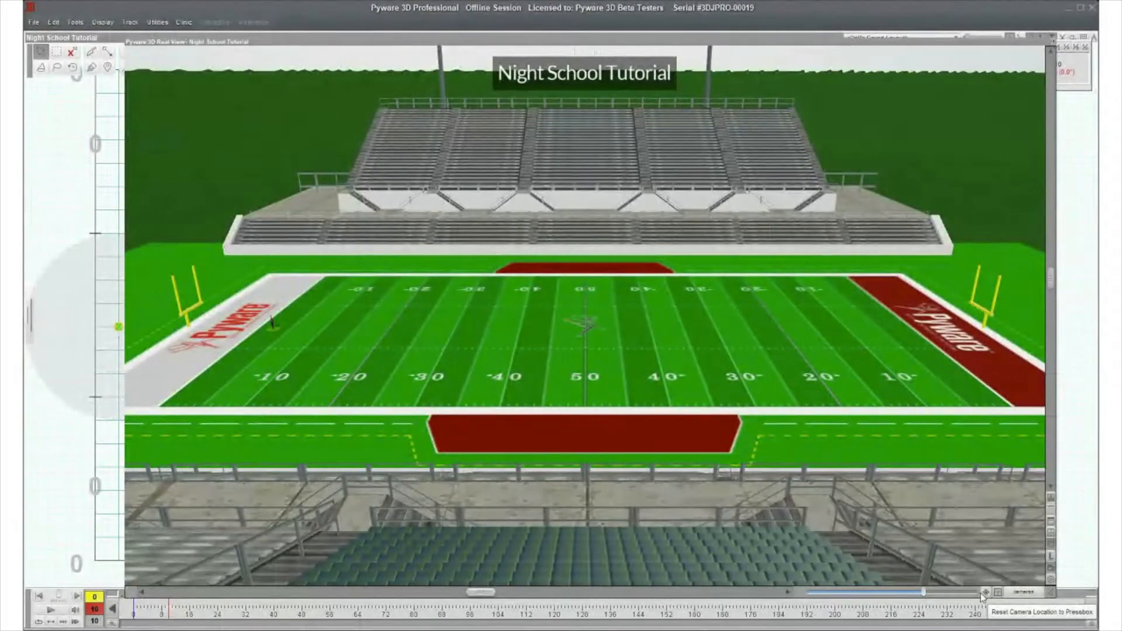
left_click(1020, 594)
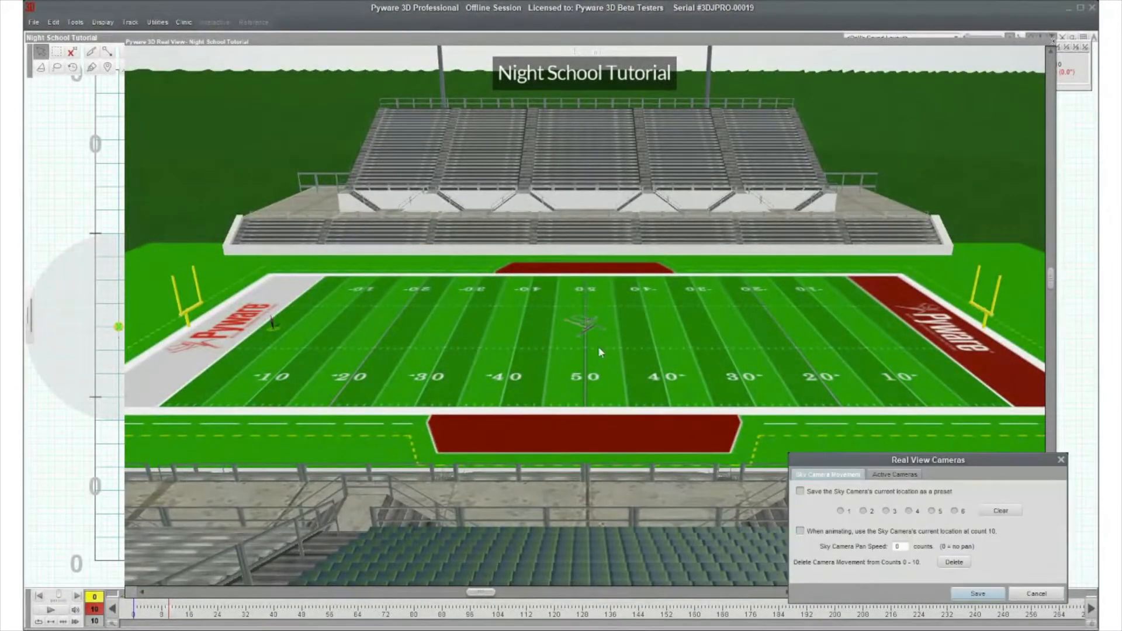
left_click(1036, 595)
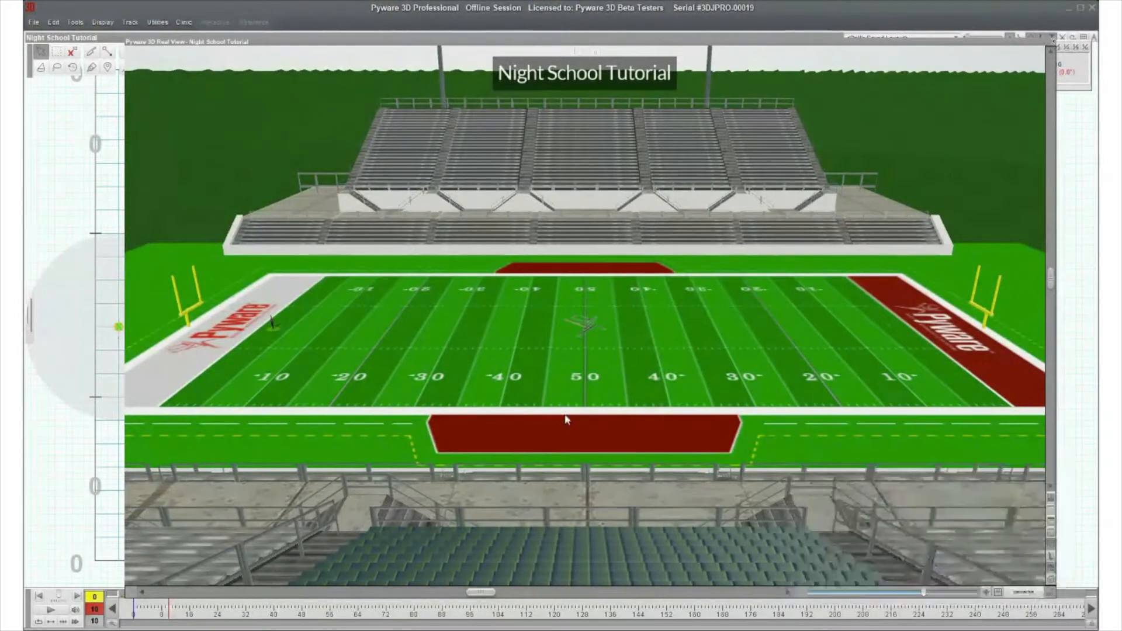
- Zoom the Sky Cam in on the 50 yard line and save its location as preset 1
scroll(565, 420, "up", 3)
scroll(565, 421, "up", 5)
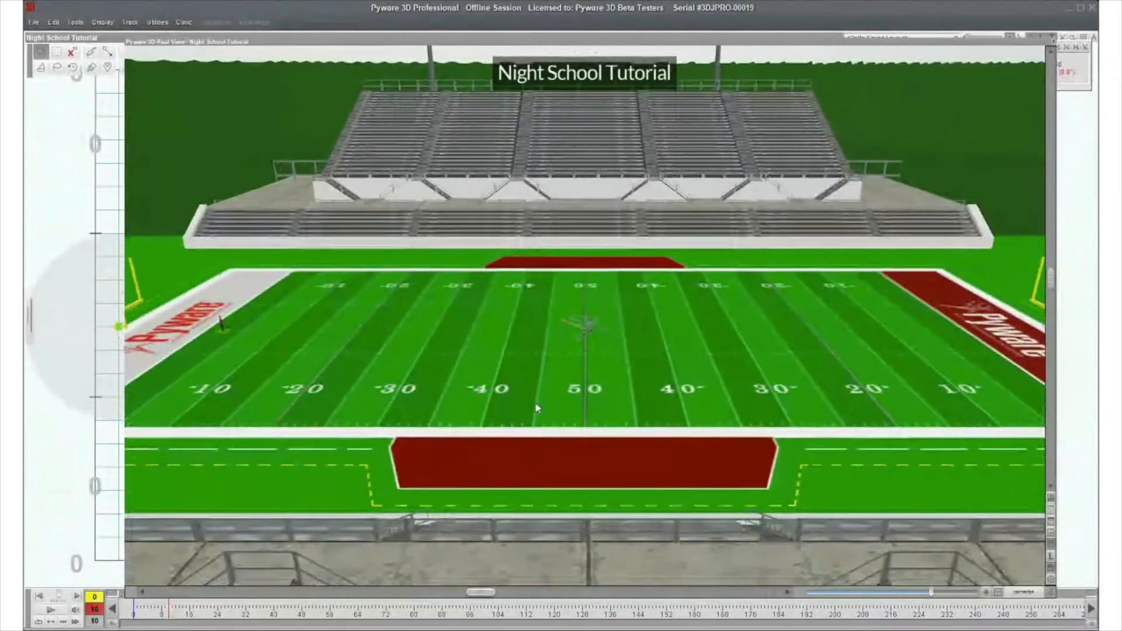
scroll(537, 410, "up", 4)
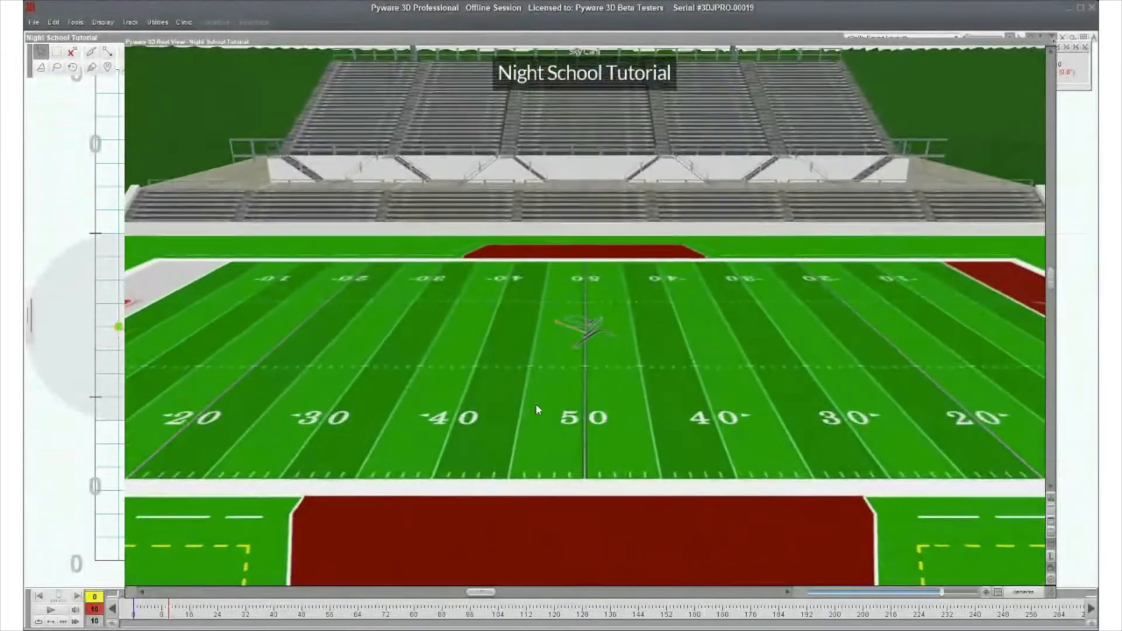
scroll(537, 408, "up", 1)
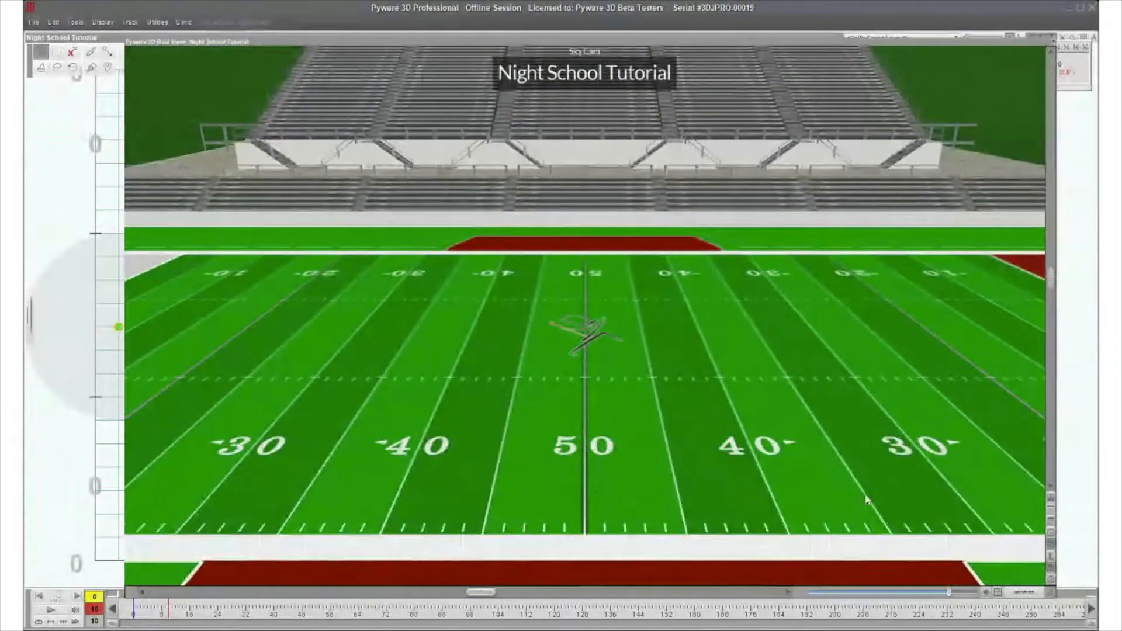
left_click(1017, 594)
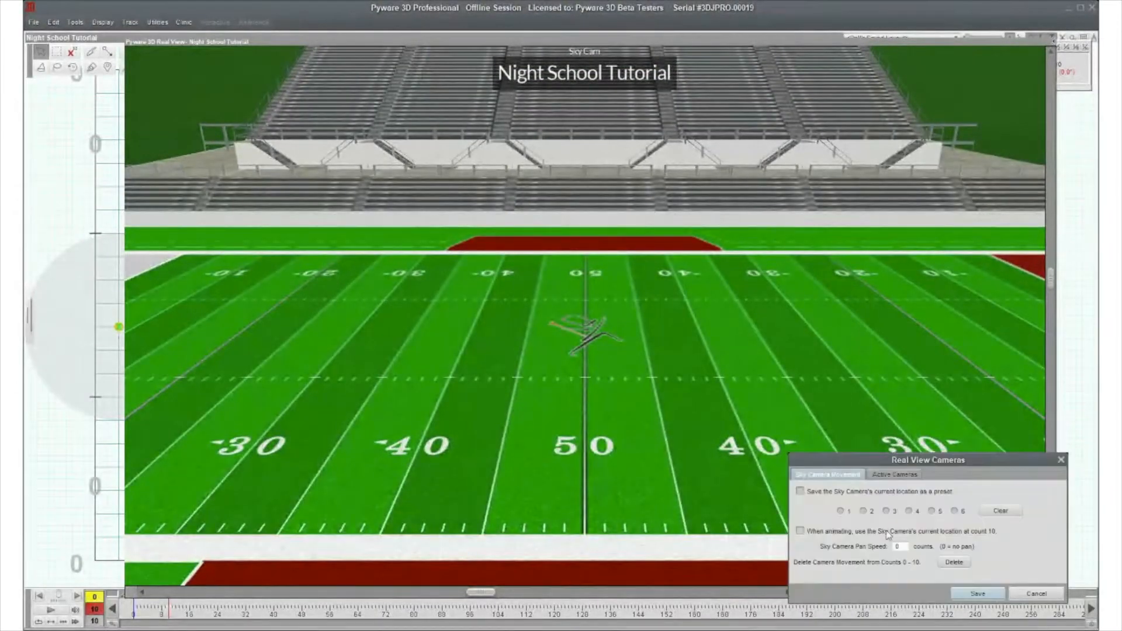
left_click(841, 511)
left_click(961, 593)
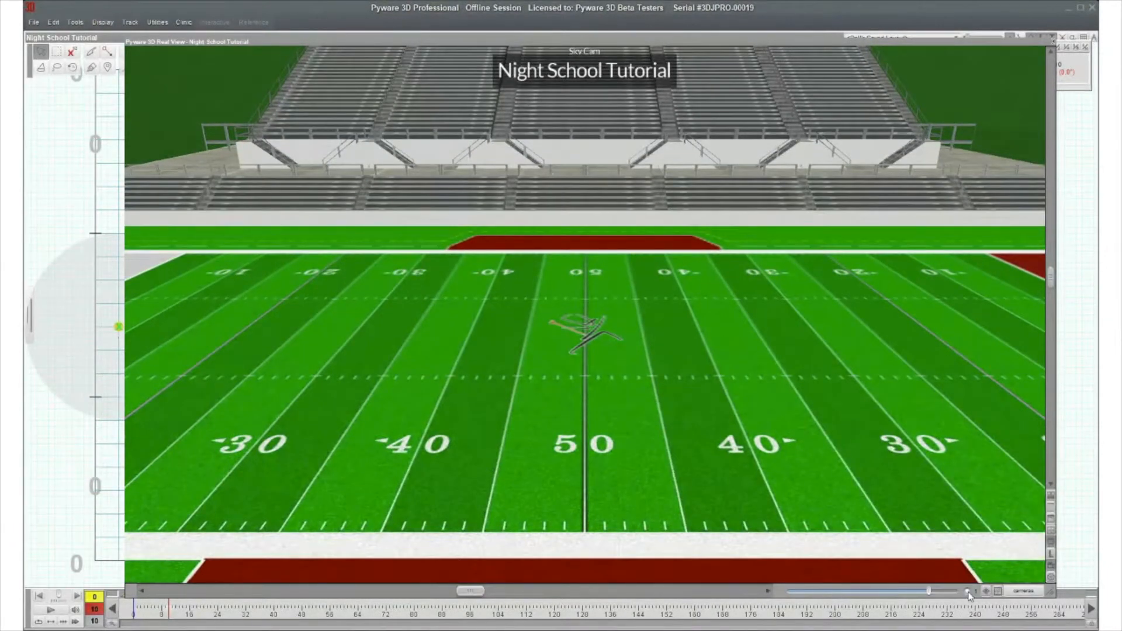
- Alternate the Real View between the press box location and camera preset 1, finishing on preset 1
left_click(986, 592)
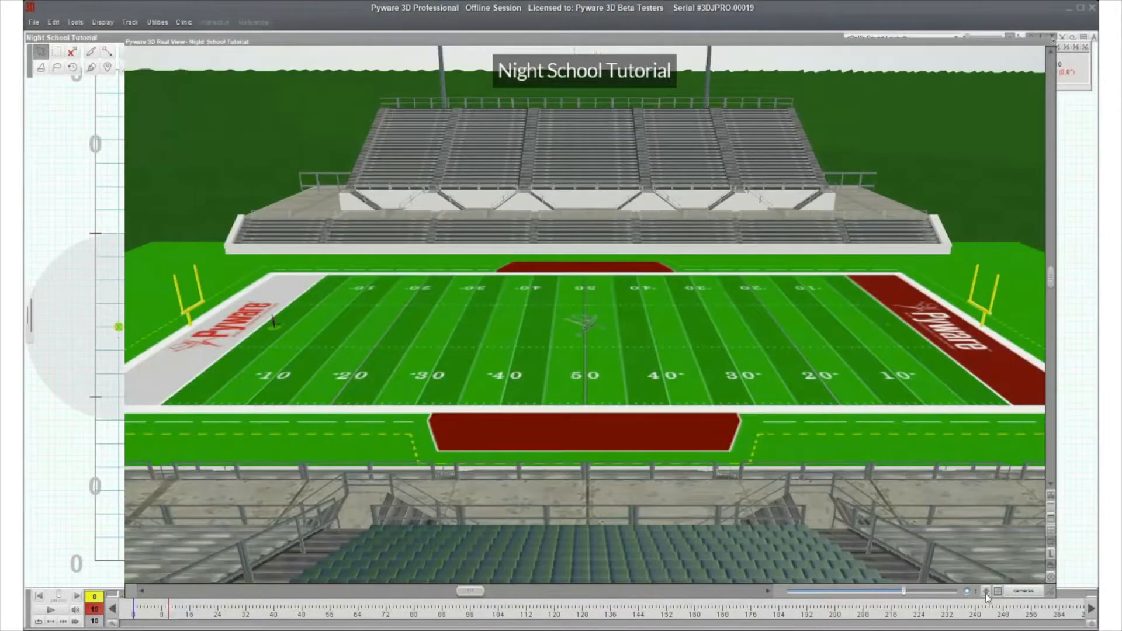
left_click(970, 592)
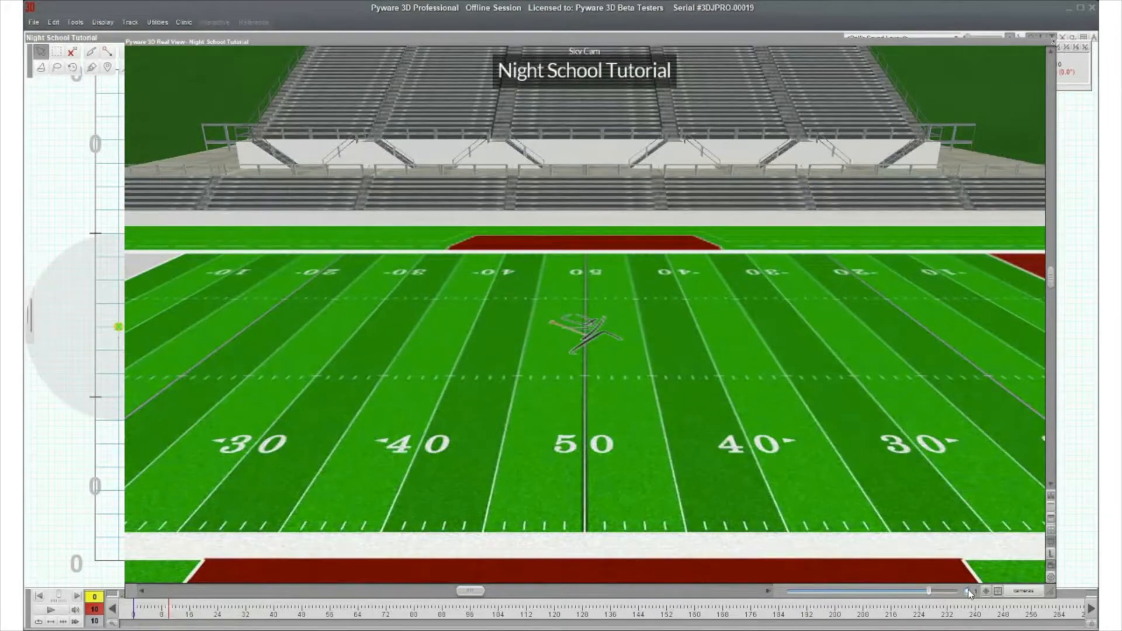
left_click(983, 591)
left_click(969, 591)
left_click(984, 592)
left_click(967, 592)
- Orbit the Sky Cam to a low front-sideline angle towards the far goalpost and save it as preset 2
left_click_drag(911, 556, 853, 511)
left_click(1027, 590)
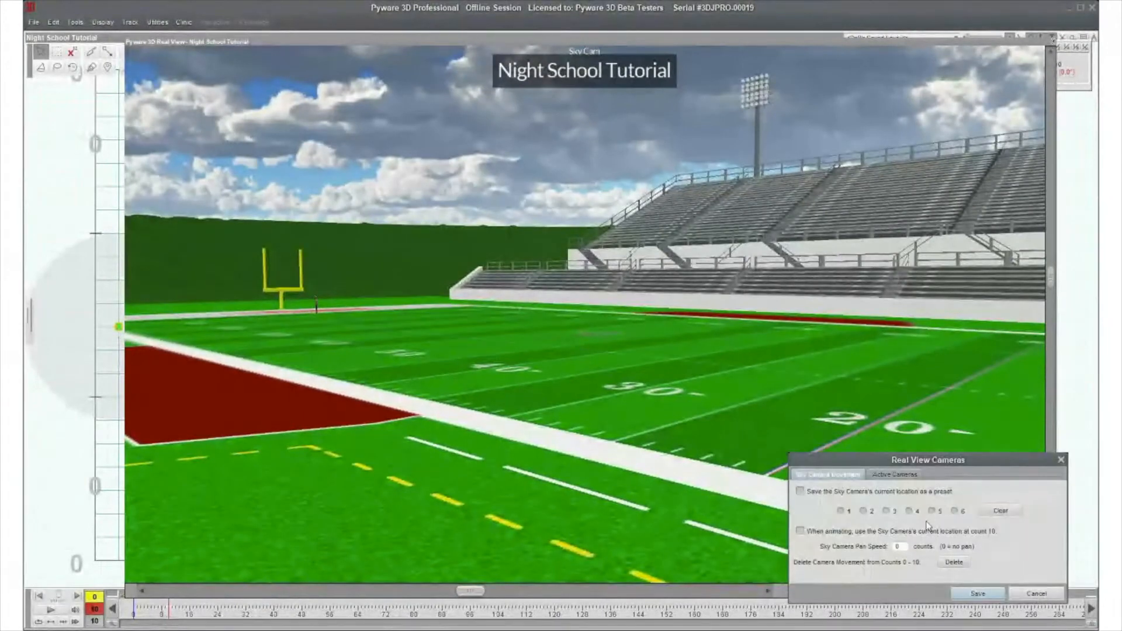
left_click(863, 512)
left_click(973, 594)
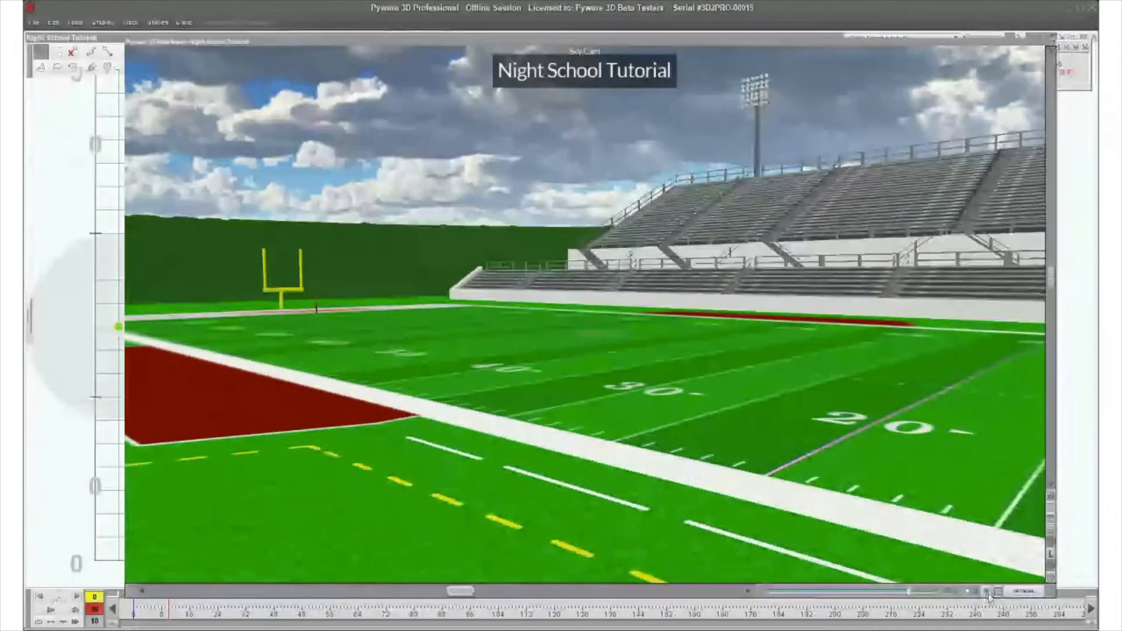
- Recall camera presets 1 and 2 in turn and cycle through the Real View cameras
left_click(948, 591)
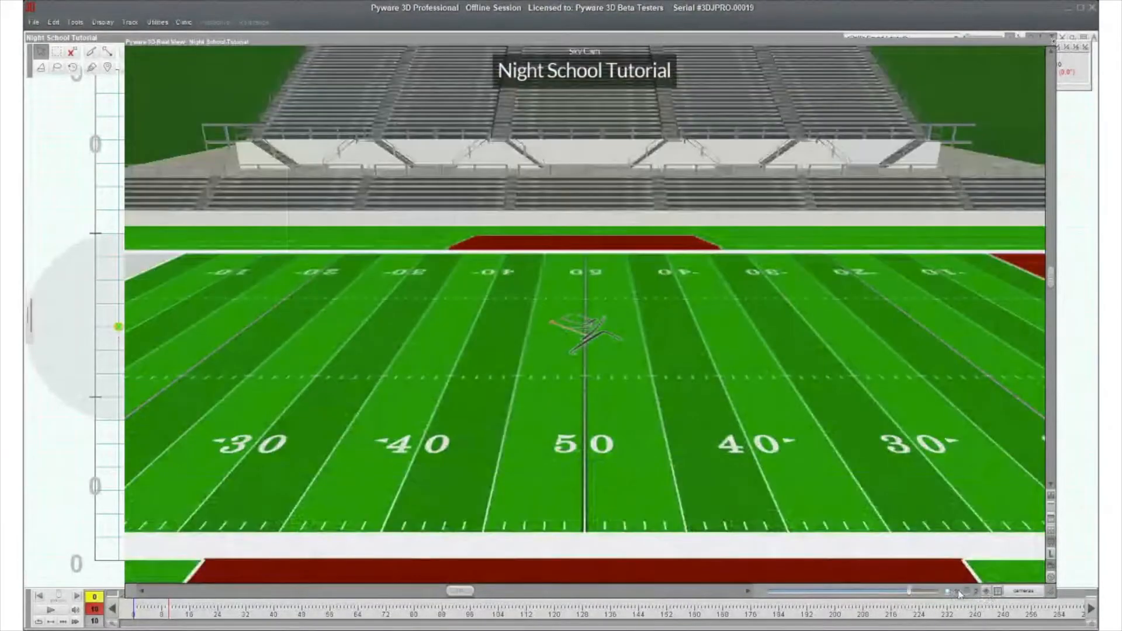
left_click(966, 592)
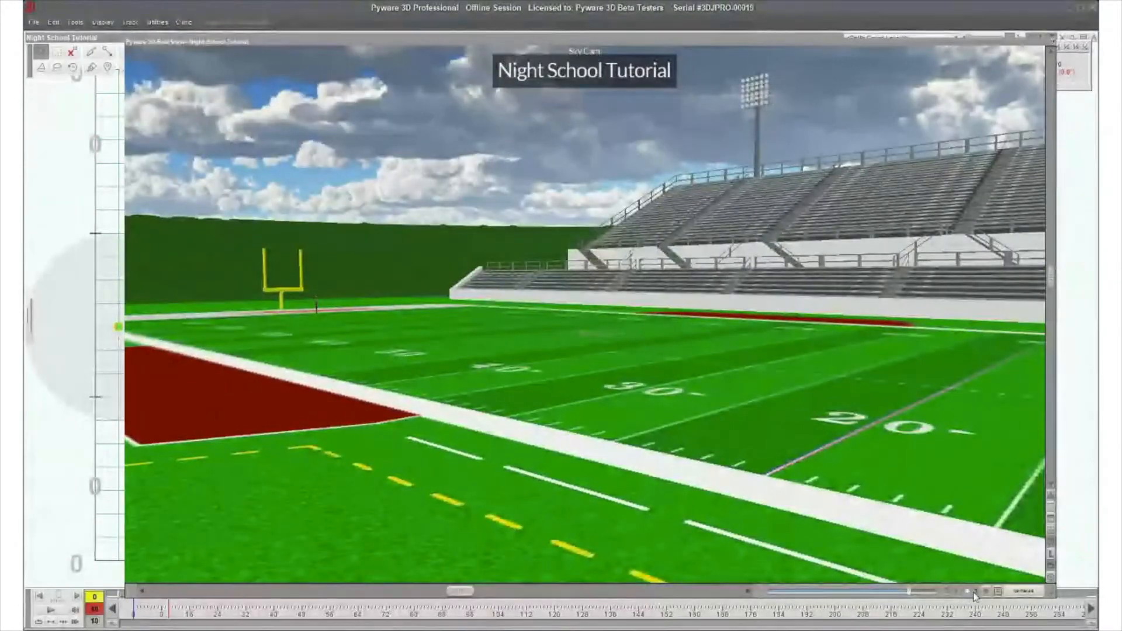
left_click(949, 591)
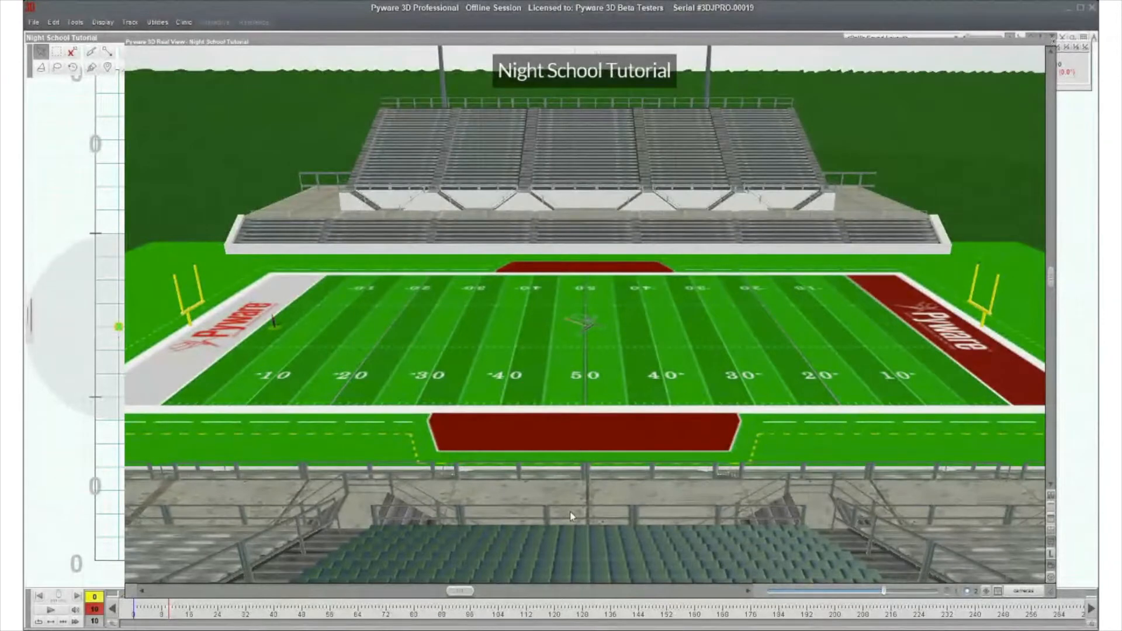
key("c")
key("c")
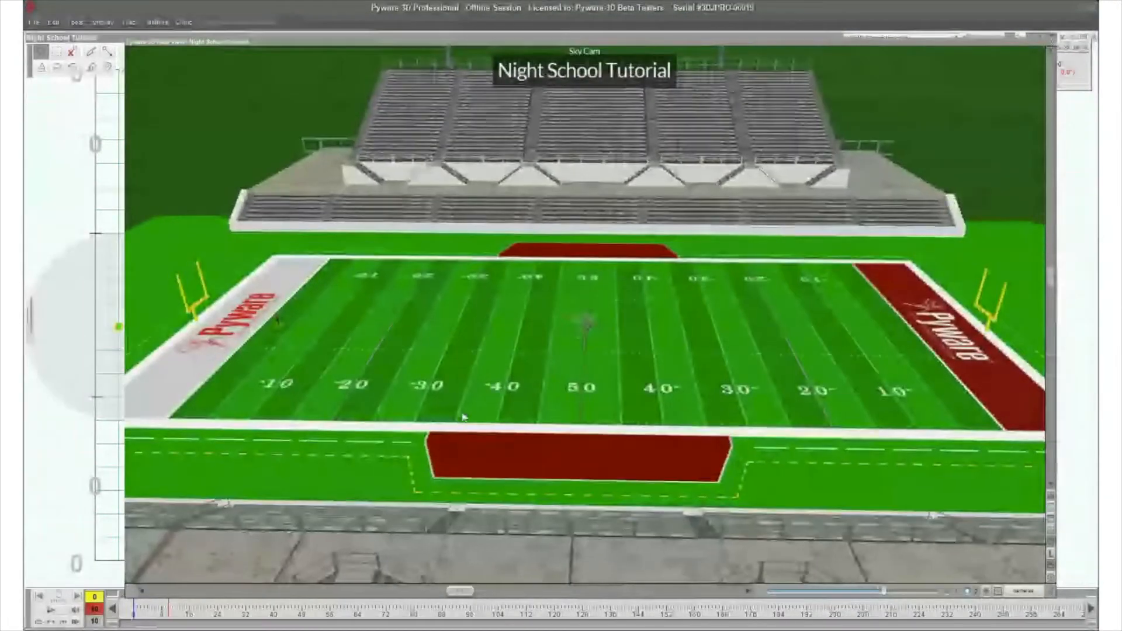
- Collapse the Real View window to its title bar and move the position information panel slightly down the field
double_click(588, 42)
left_click_drag(588, 42, 576, 35)
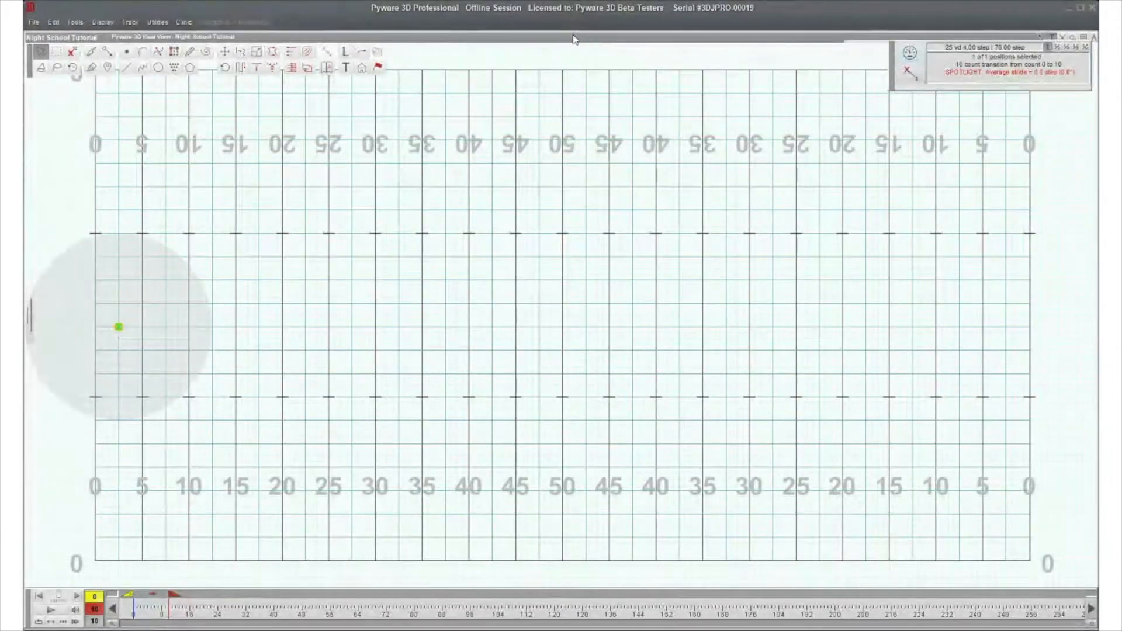
left_click_drag(899, 74, 893, 120)
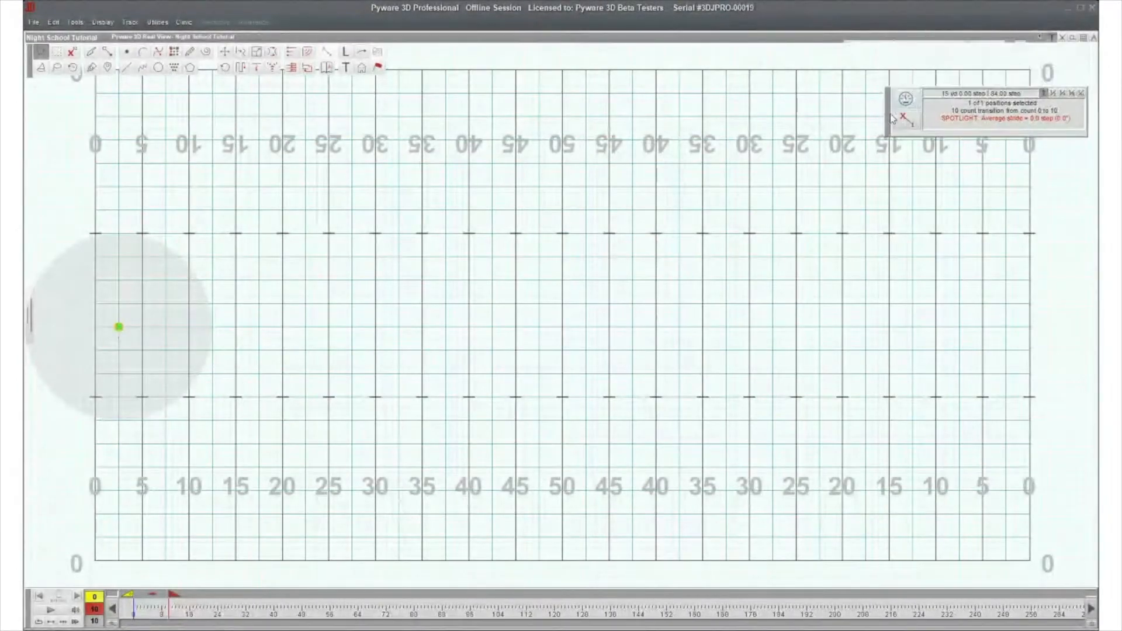
- Expand the Real View, shrink it to about half size and collapse it again along the drill window's title bar
double_click(804, 39)
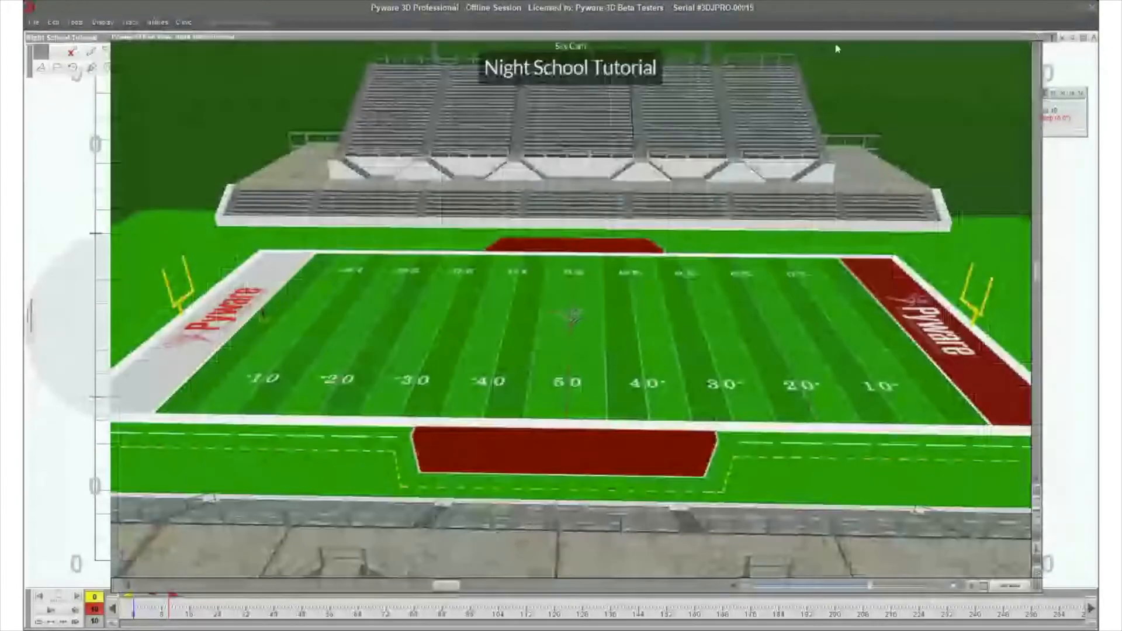
left_click_drag(1036, 587, 557, 252)
left_click_drag(312, 50, 450, 41)
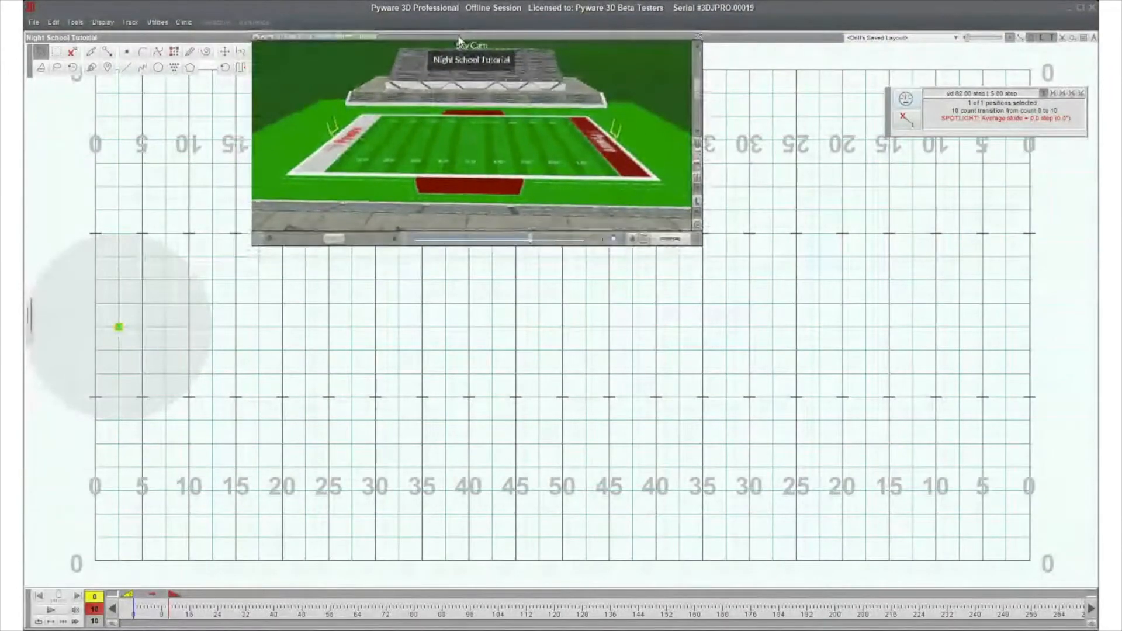
double_click(451, 38)
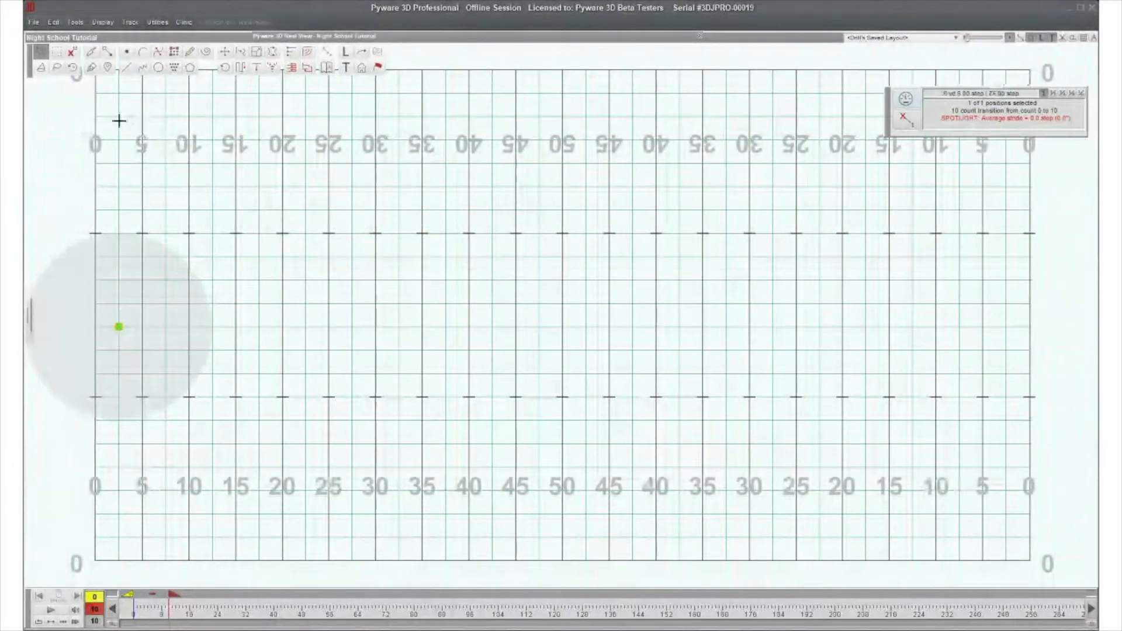
- Move the drawing tool palette slightly away from the field window's corner and deselect the performer
left_click_drag(33, 62, 65, 69)
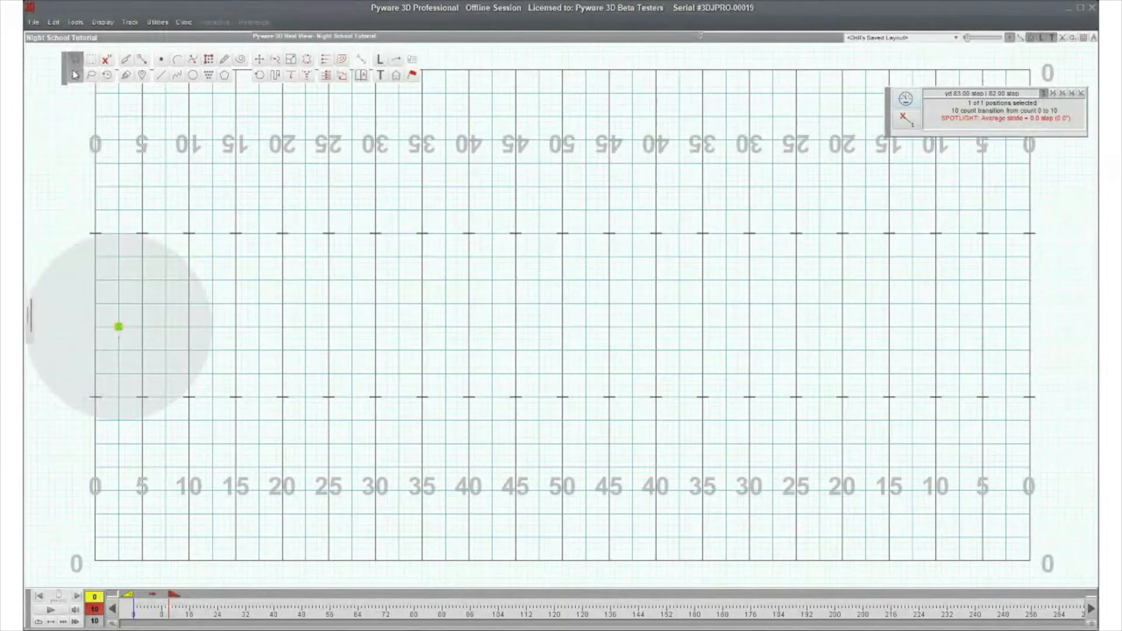
left_click(77, 60)
left_click(323, 200)
- At count 0, draw a diagonal line of 9 positions at 2-step intervals between the 25 and 40 yard lines
left_click(158, 612)
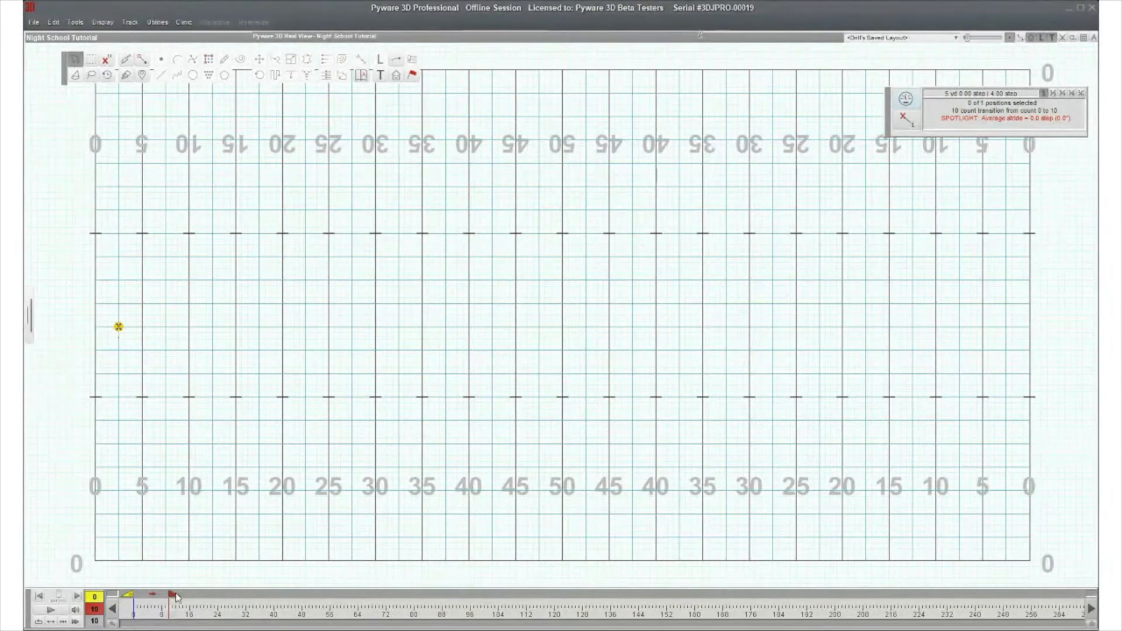
left_click(160, 75)
left_click_drag(363, 385, 439, 331)
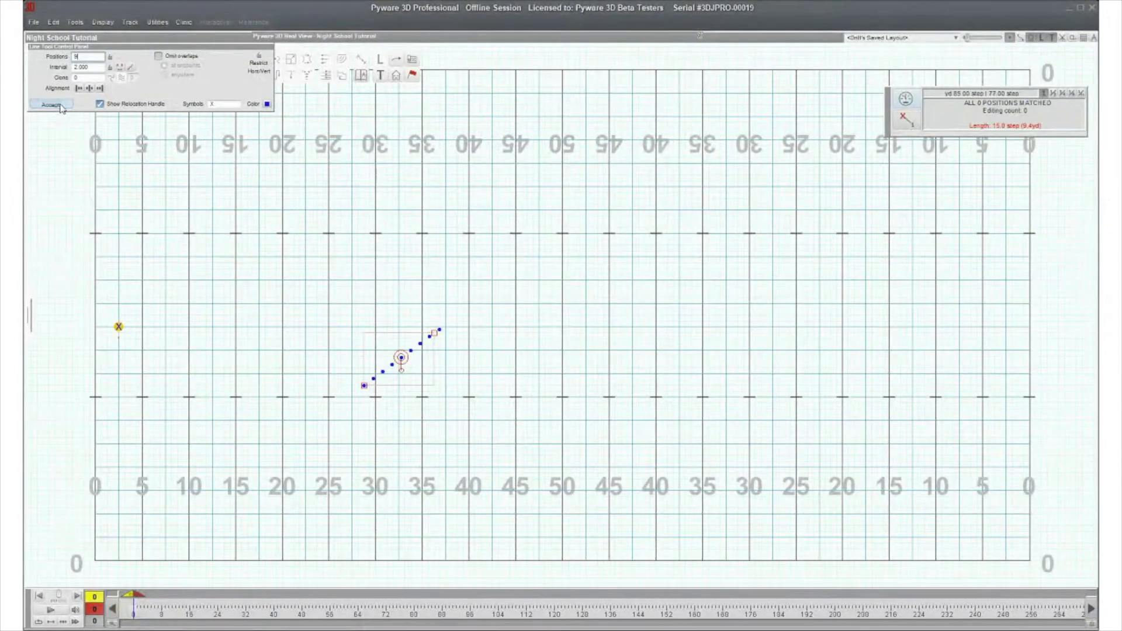
left_click(51, 105)
- Draw an arc of 11 positions above the diagonal line, bulging past the back hash around the 40 yard line
left_click(184, 67)
left_click(416, 246)
left_click(487, 234)
left_click(446, 204)
left_click(63, 106)
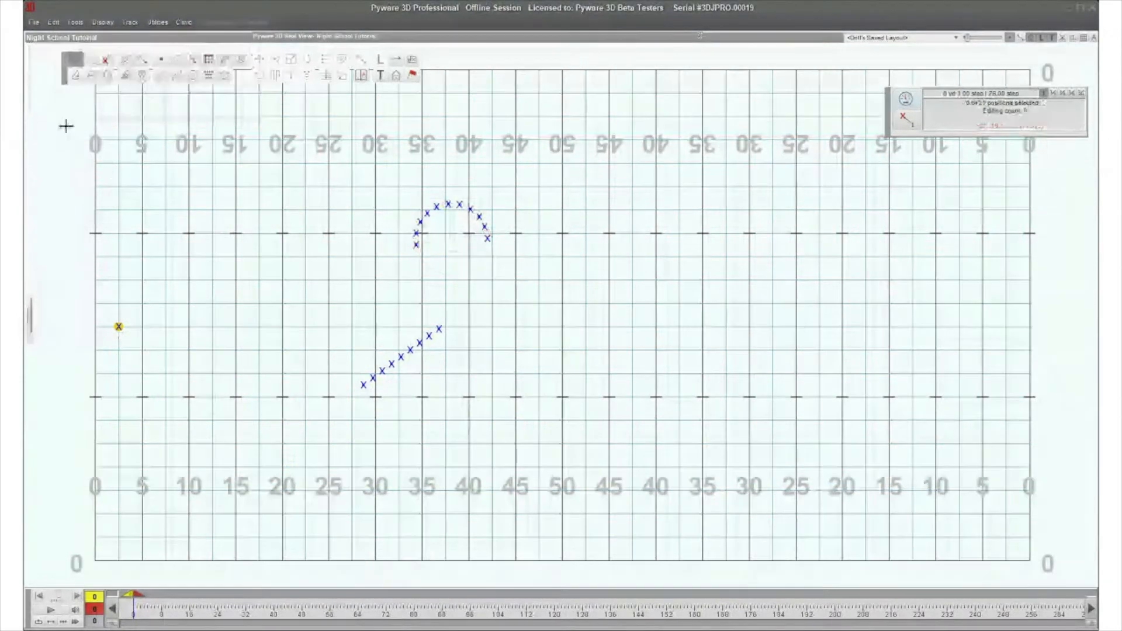
- Select the whole arc of performers and the whole diagonal line in turn
left_click(73, 60)
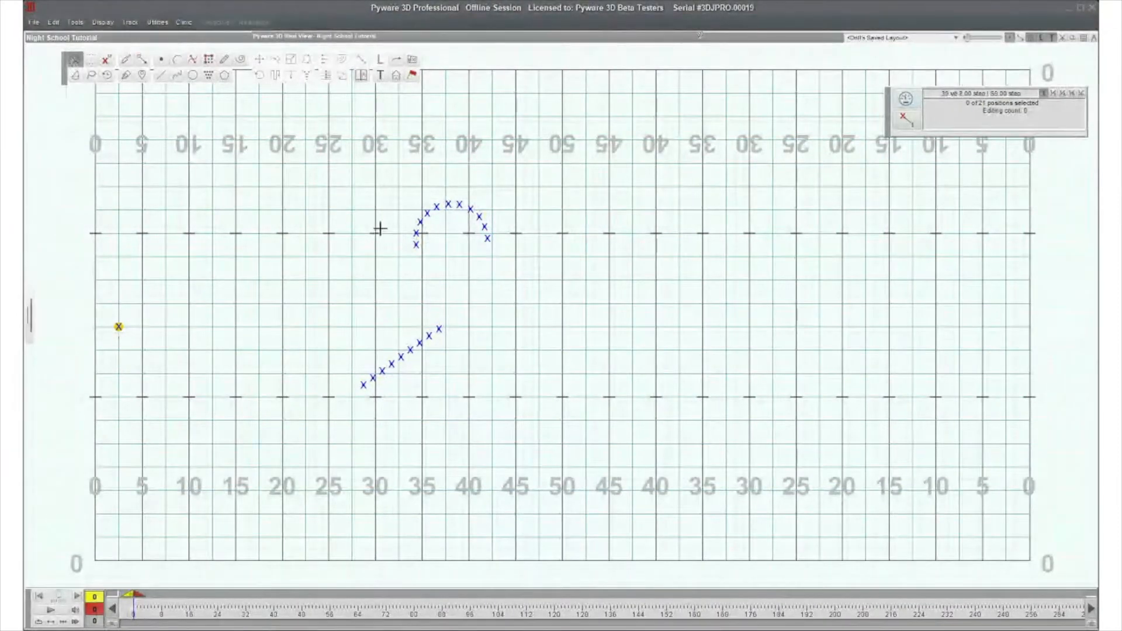
left_click(417, 245)
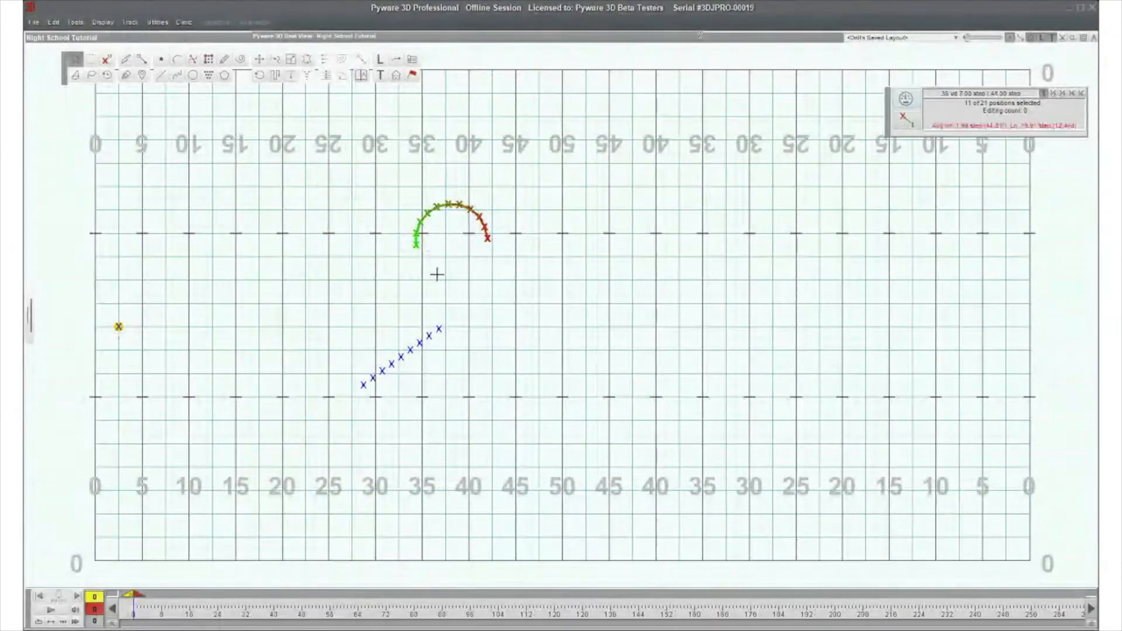
left_click(439, 329)
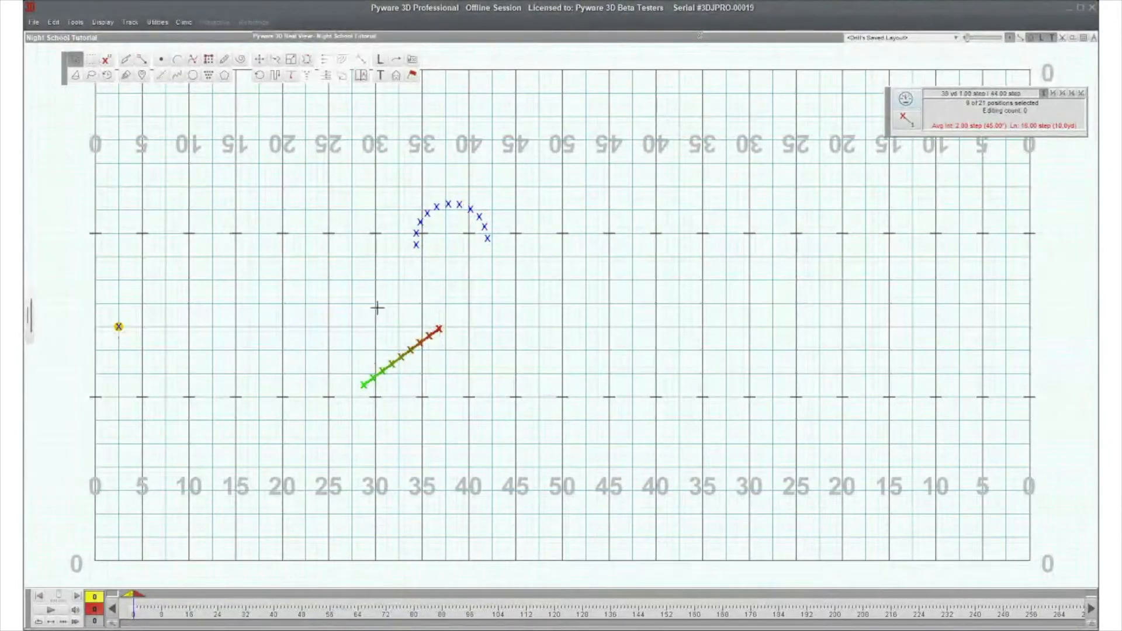
- Select the whole arc, box-select the arc together with the diagonal line, and clear the selection
left_click(416, 233)
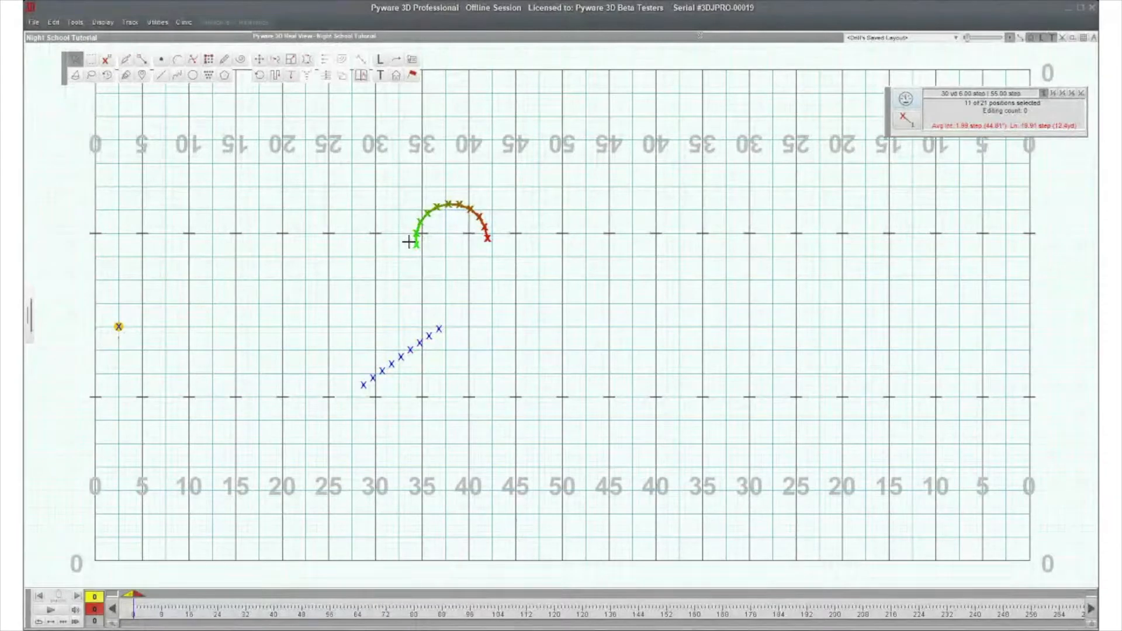
left_click(345, 230)
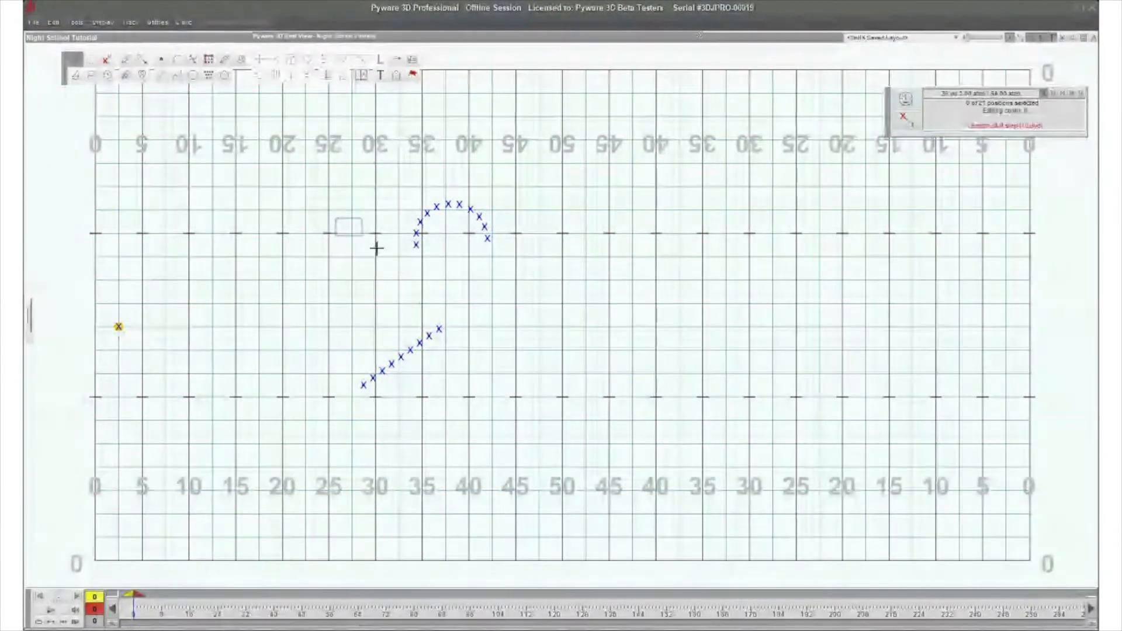
left_click_drag(377, 248, 457, 353)
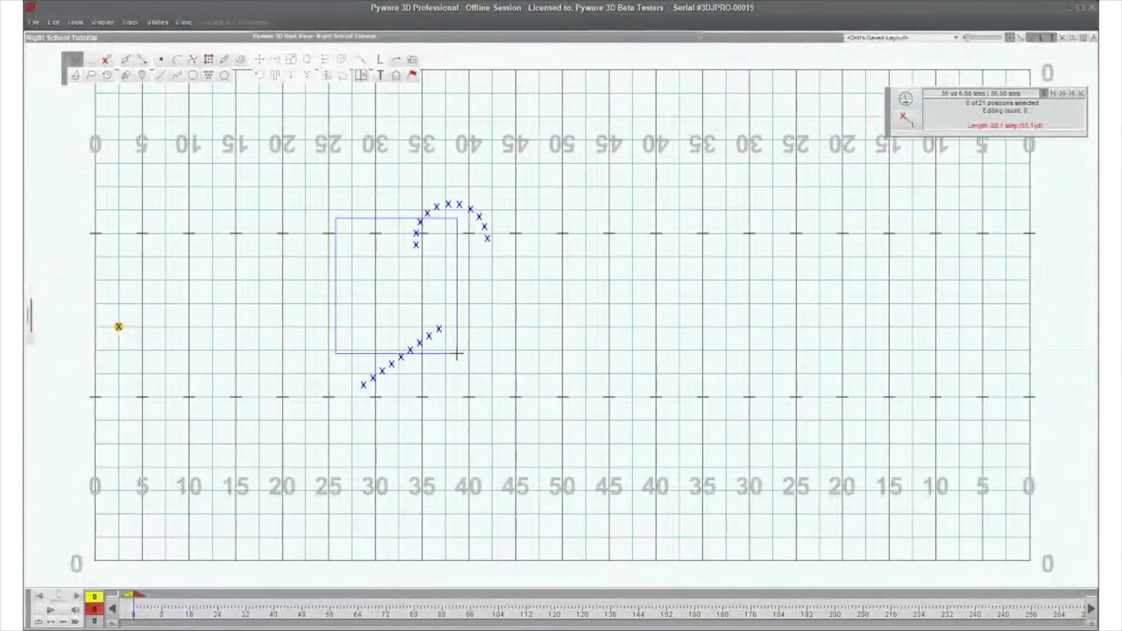
left_click_drag(457, 354, 455, 353)
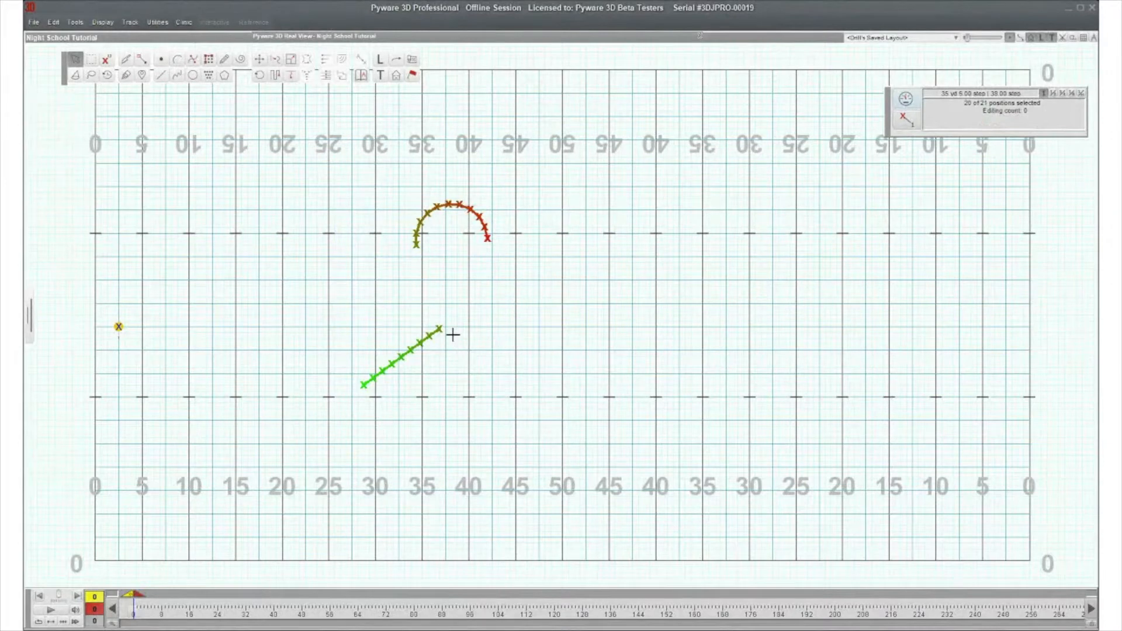
left_click(402, 301)
- Box-select the lone performer with the diagonal line, extend the box selection to all three shapes, and deselect everything
left_click_drag(94, 276, 476, 401)
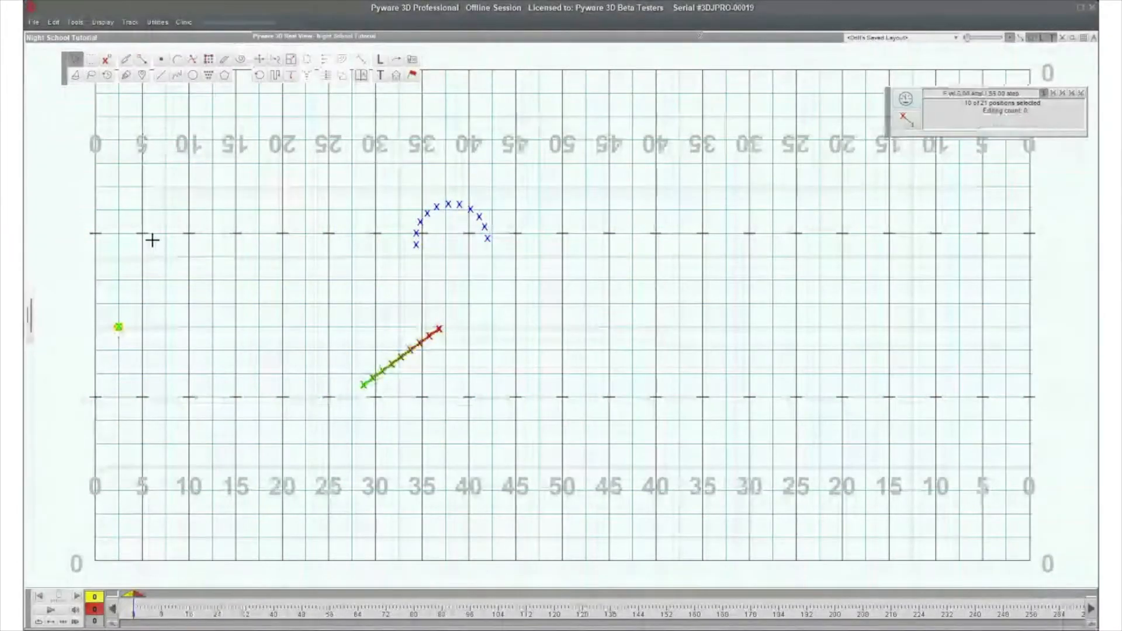
left_click_drag(65, 211, 520, 416)
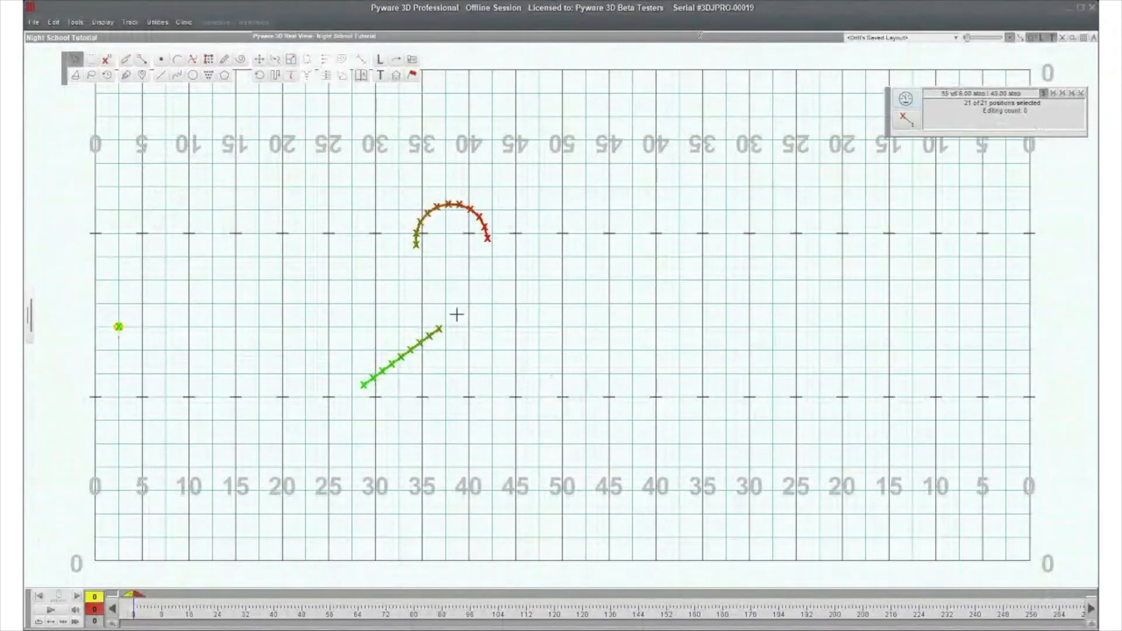
left_click(444, 266)
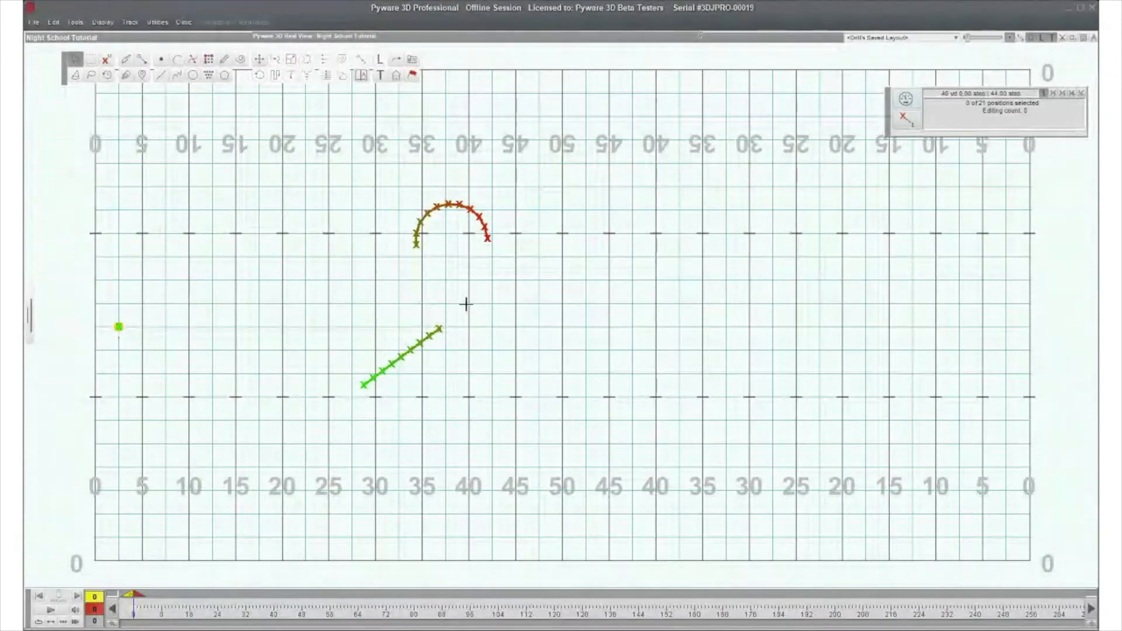
- Select the arc, add the diagonal line to the same selection, and clear it
left_click(426, 251)
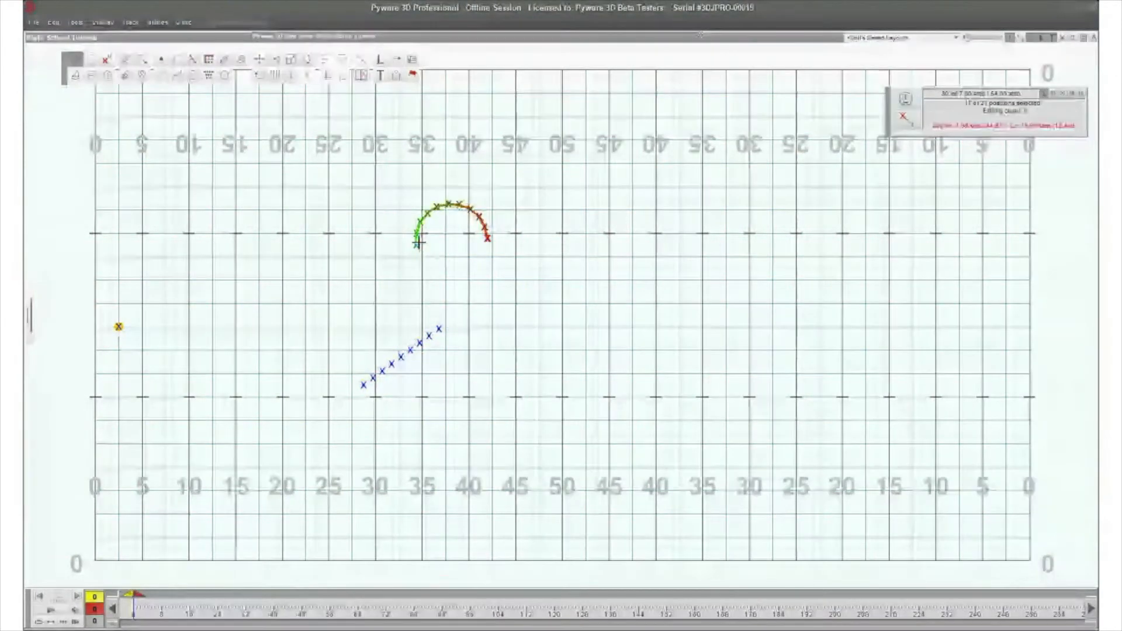
left_click(440, 328, "shift")
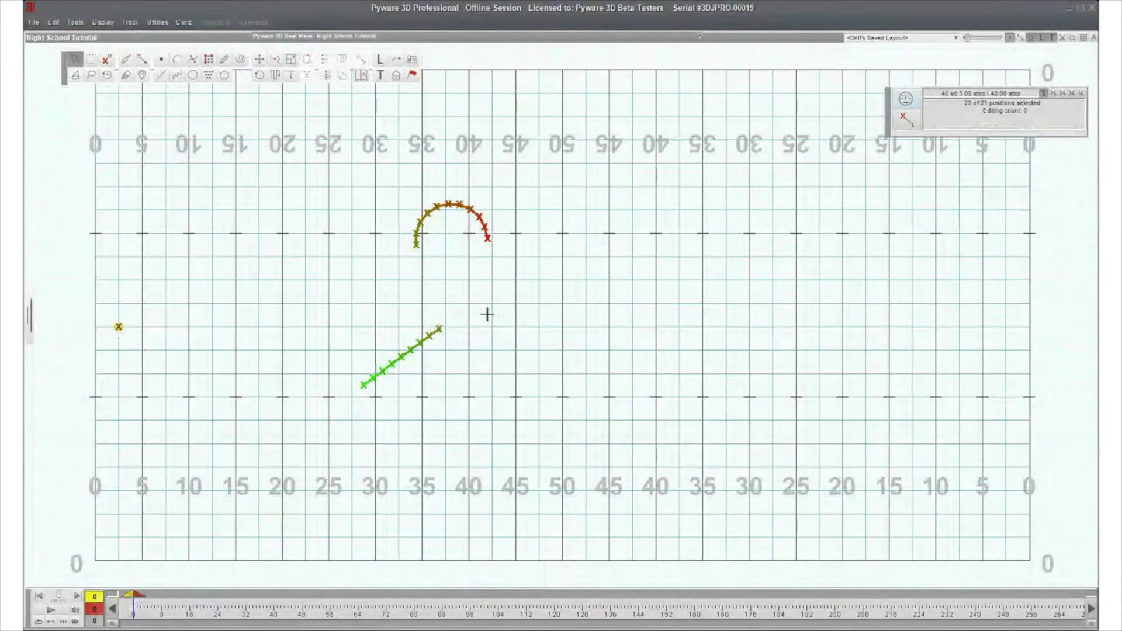
left_click(362, 268)
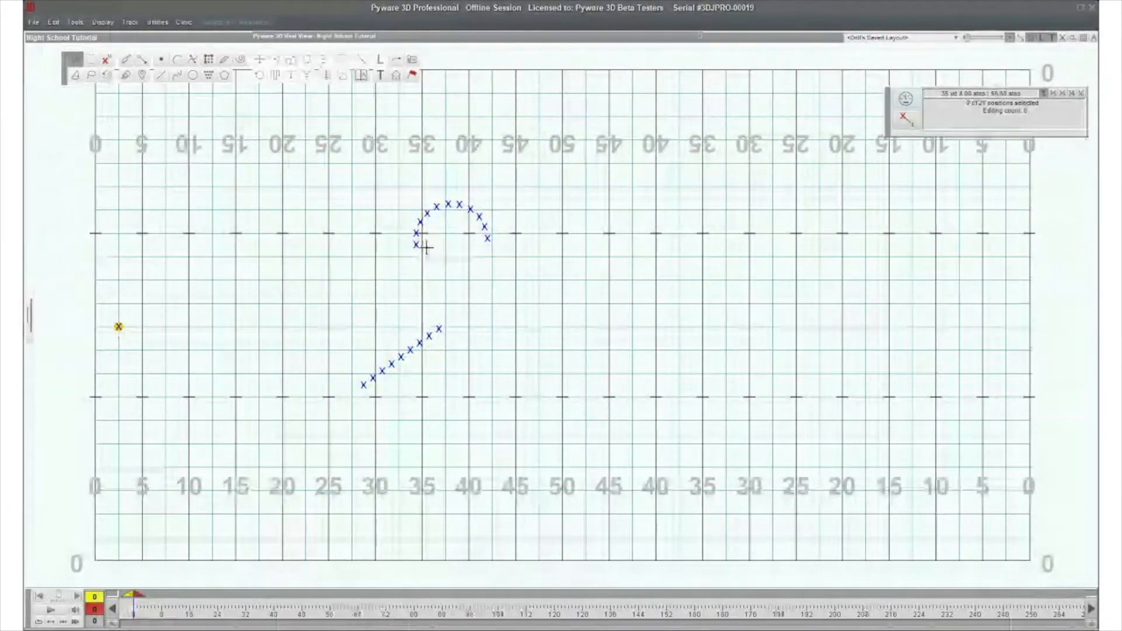
- With the rectangular selection tool, pick only individual positions from the arc and diagonal line, add more areas to the selection, and deselect all
left_click(90, 60)
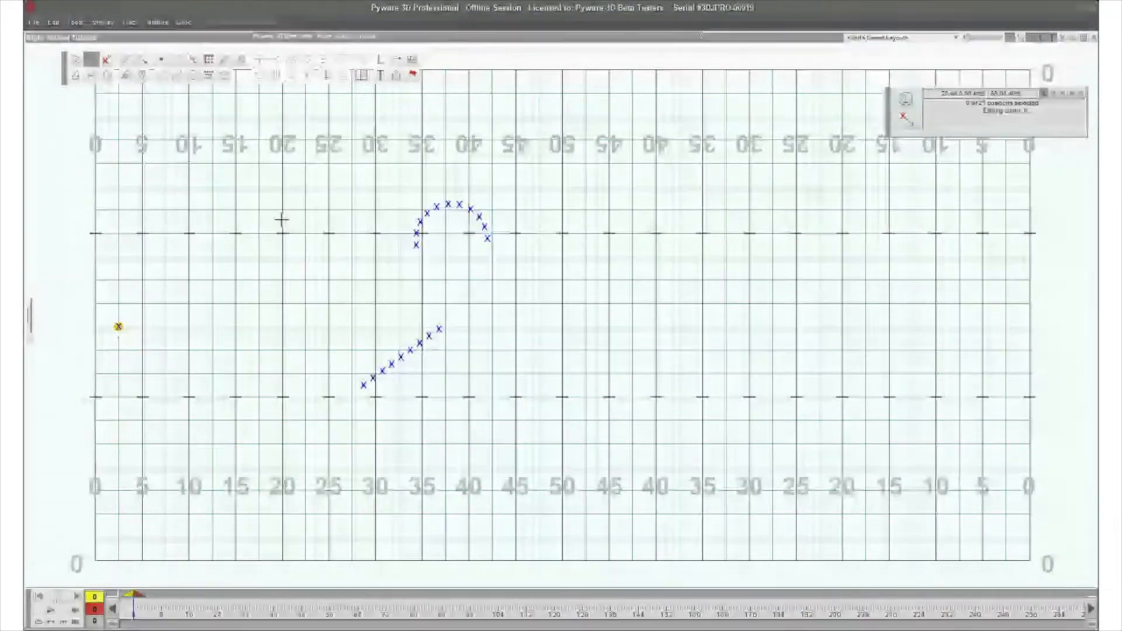
left_click_drag(281, 218, 566, 366)
left_click(541, 351)
left_click_drag(278, 202, 436, 331)
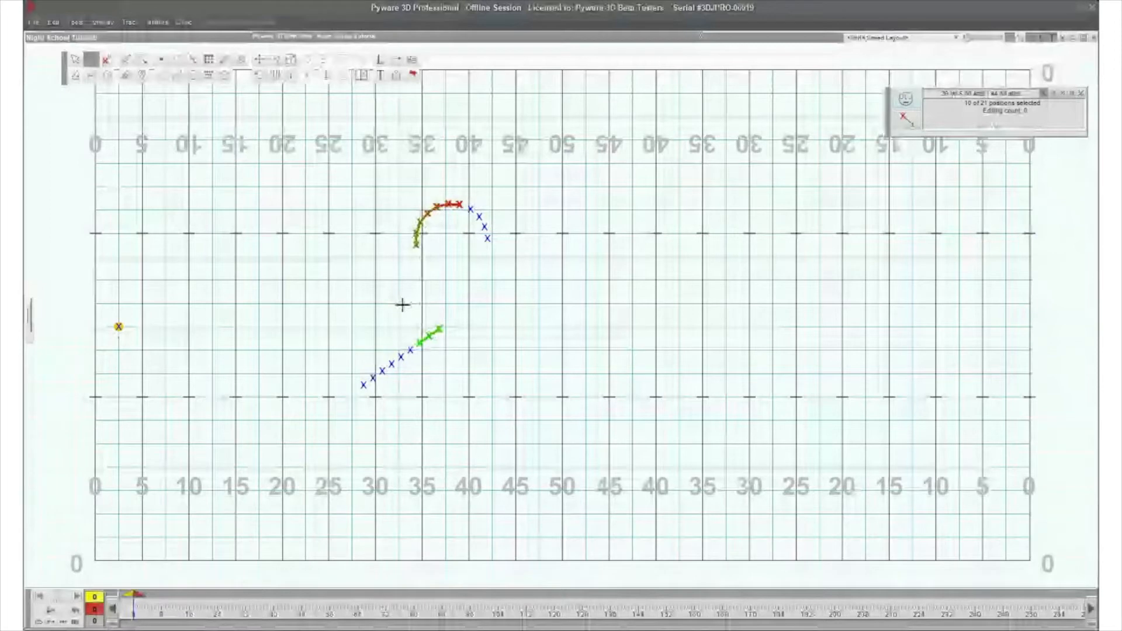
left_click_drag(336, 365, 374, 419)
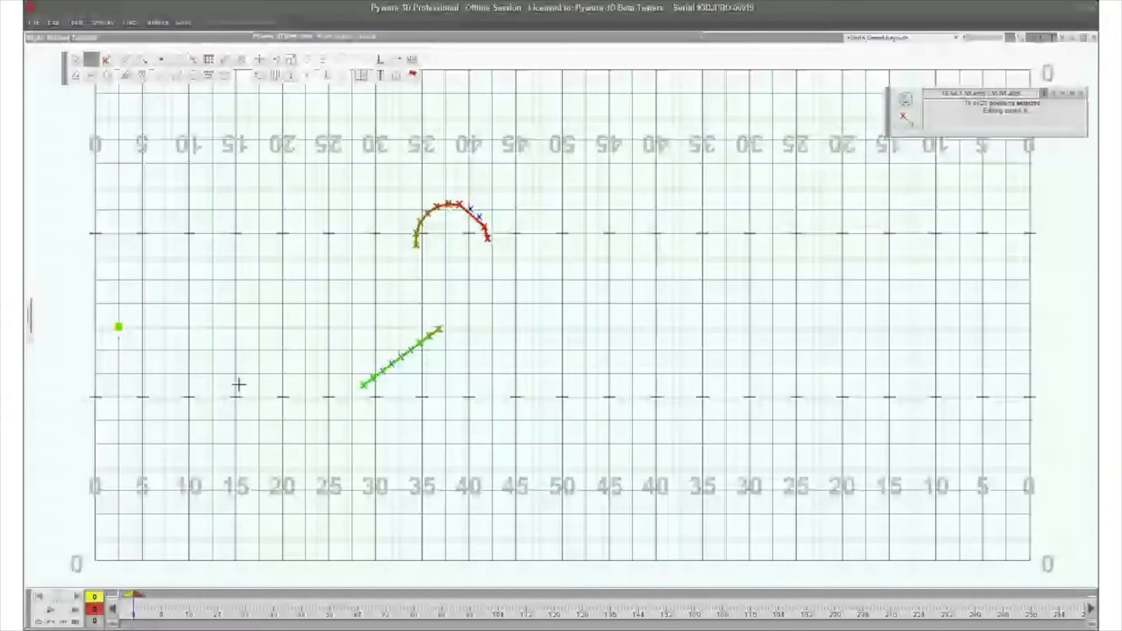
left_click(239, 384)
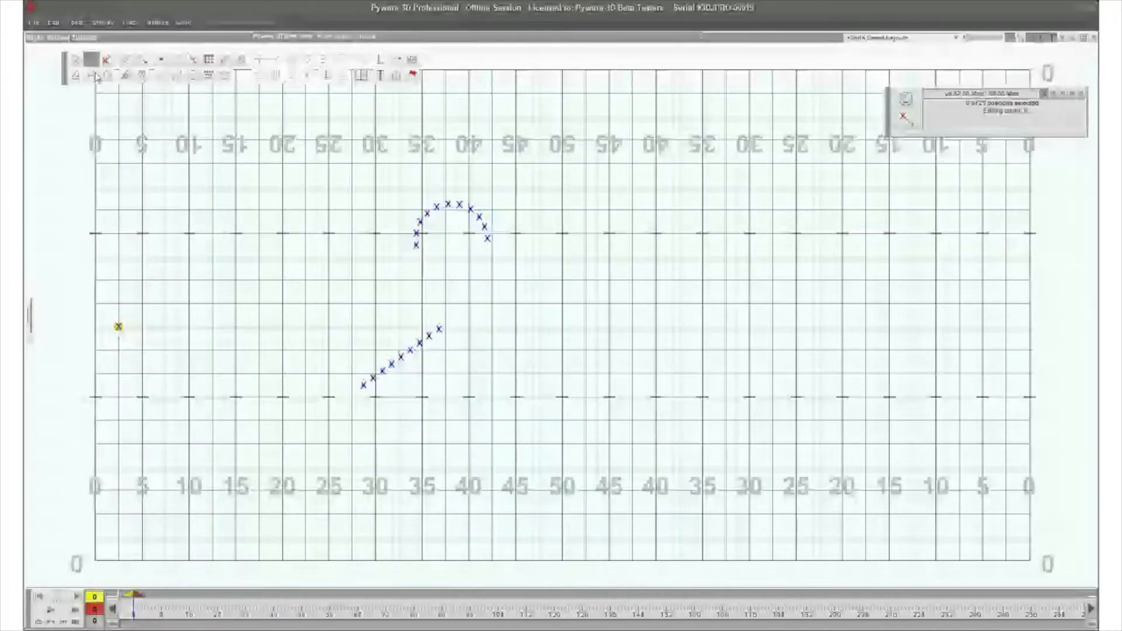
- Lasso freehand areas around parts of the arc and diagonal line, adjust the selection with further loops, and clear it
left_click(95, 76)
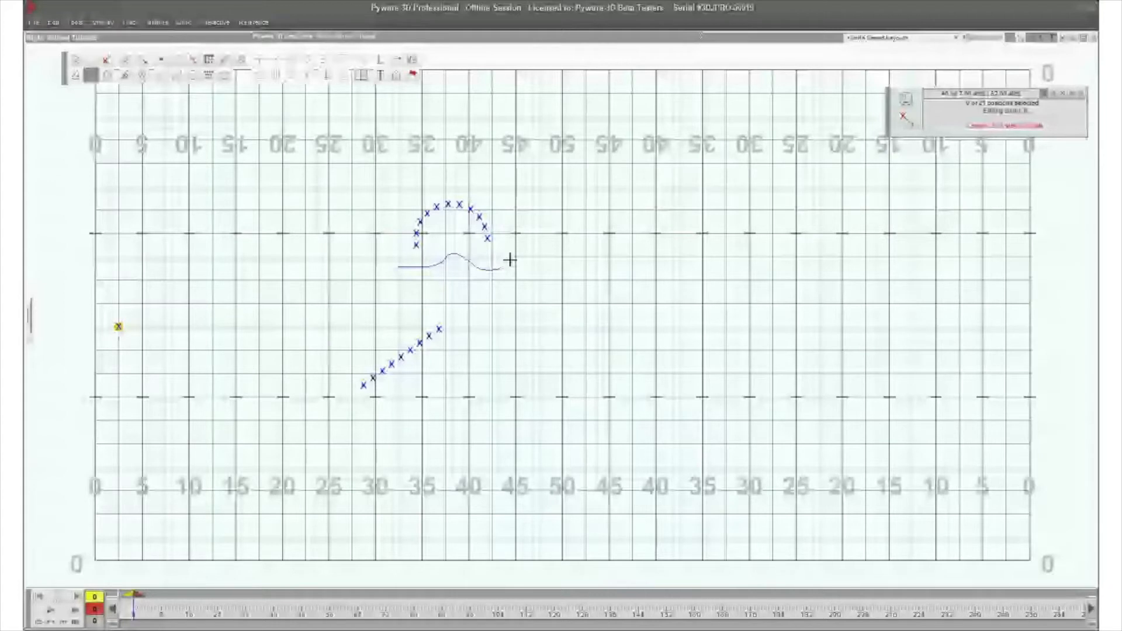
left_click_drag(510, 260, 402, 265)
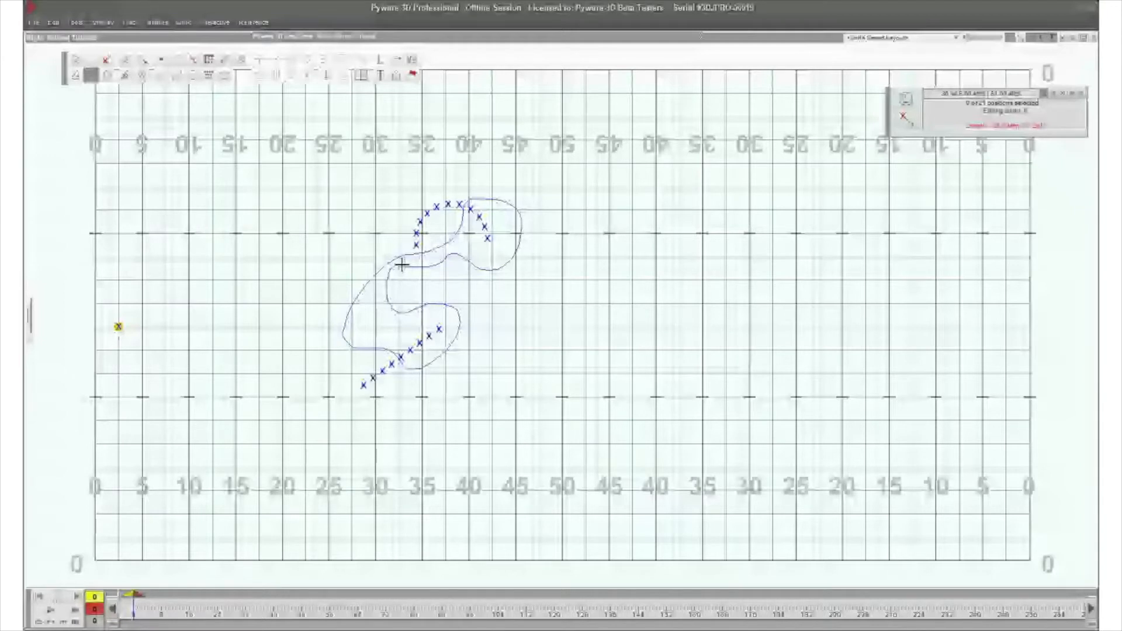
left_click_drag(403, 265, 402, 265)
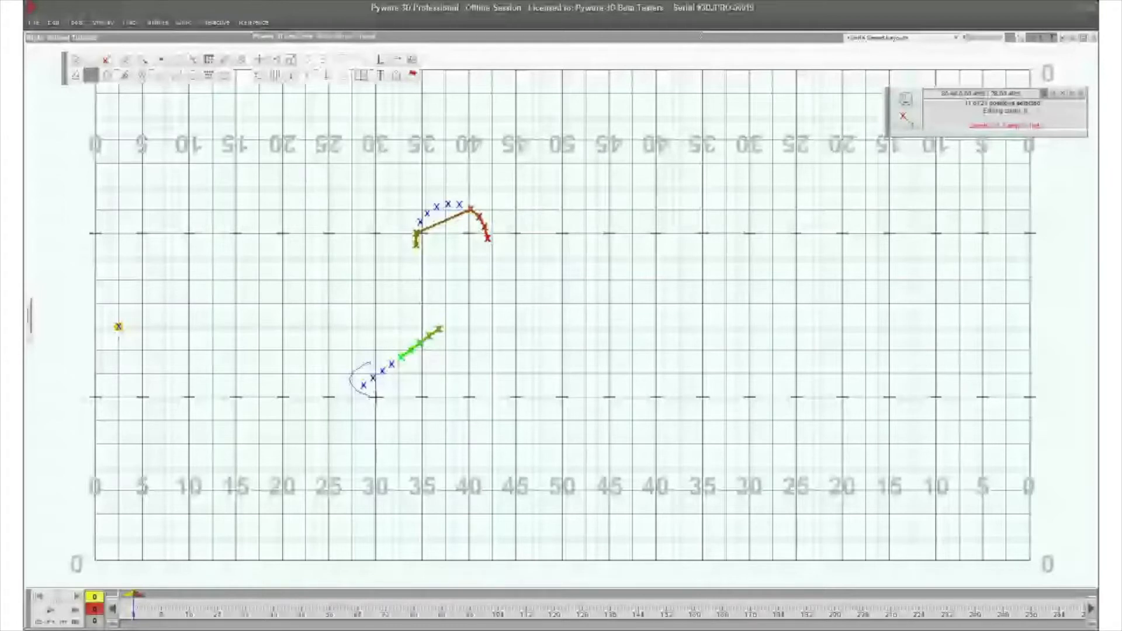
left_click_drag(376, 397, 374, 366, "shift")
left_click_drag(409, 227, 410, 229, "shift")
left_click_drag(491, 262, 496, 232, "shift")
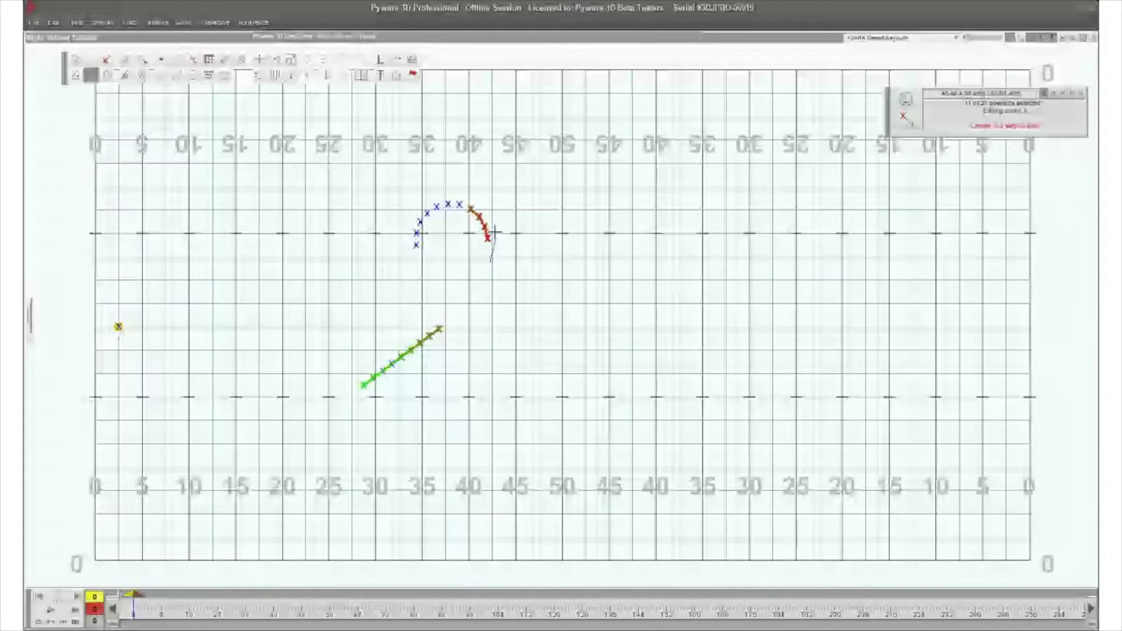
left_click_drag(495, 232, 499, 237, "shift")
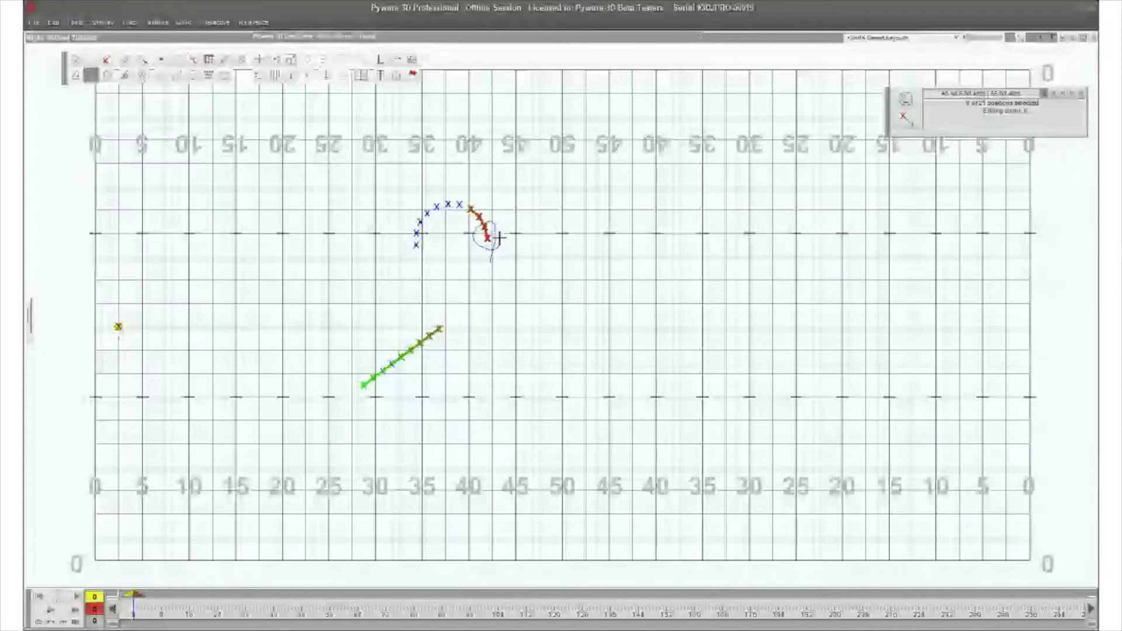
left_click(325, 245)
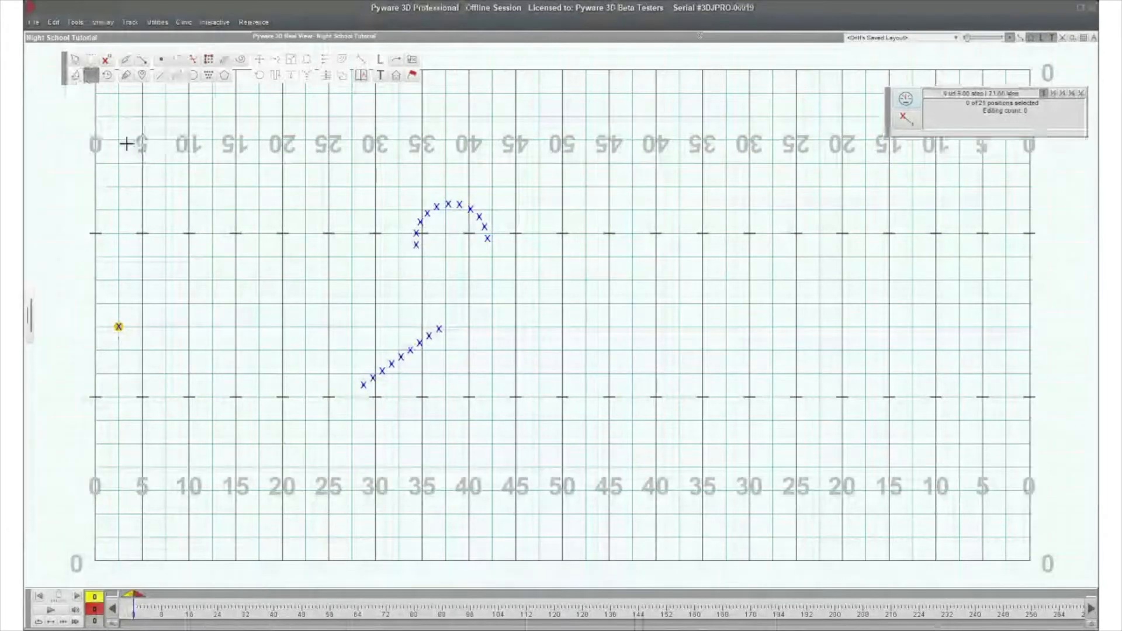
- Spotlight the lone performer near the goal line and set the editing count to 16
left_click(79, 76)
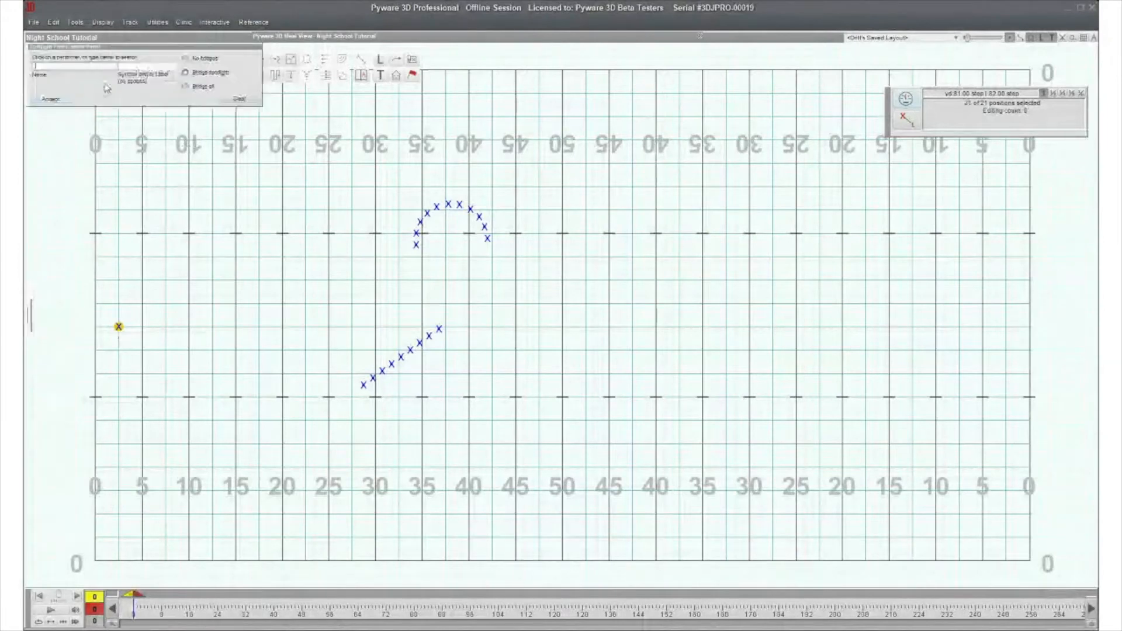
left_click(119, 326)
left_click_drag(138, 594, 191, 602)
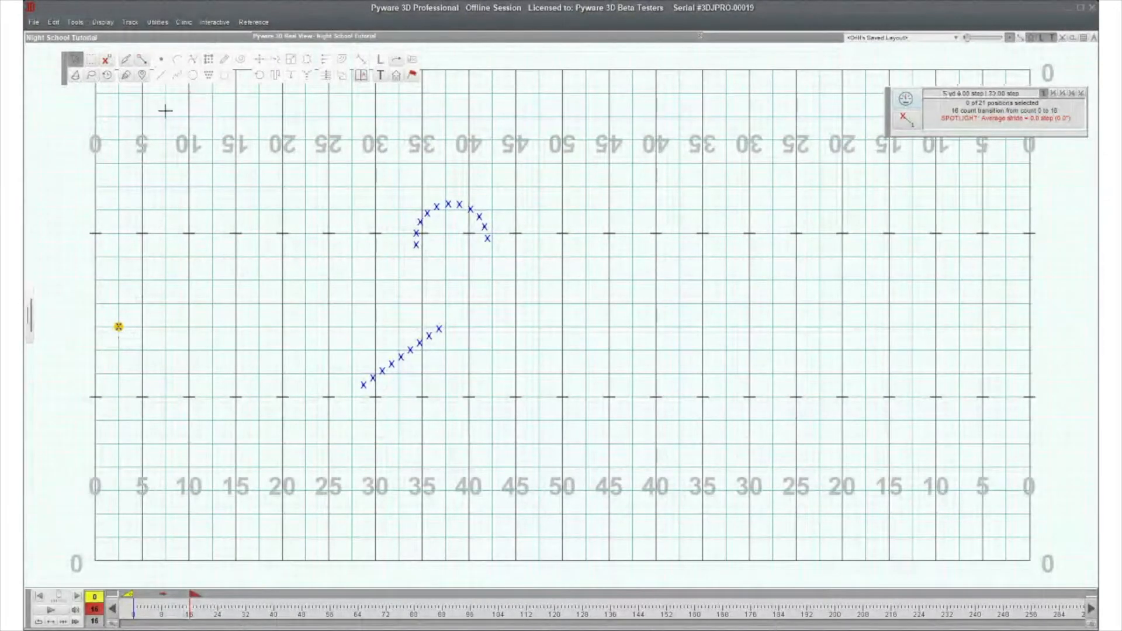
- Move the lone performer over counts 0 to 16 to a spot between the 5 and 10 yard lines, just behind the front hash
left_click_drag(103, 296, 149, 367)
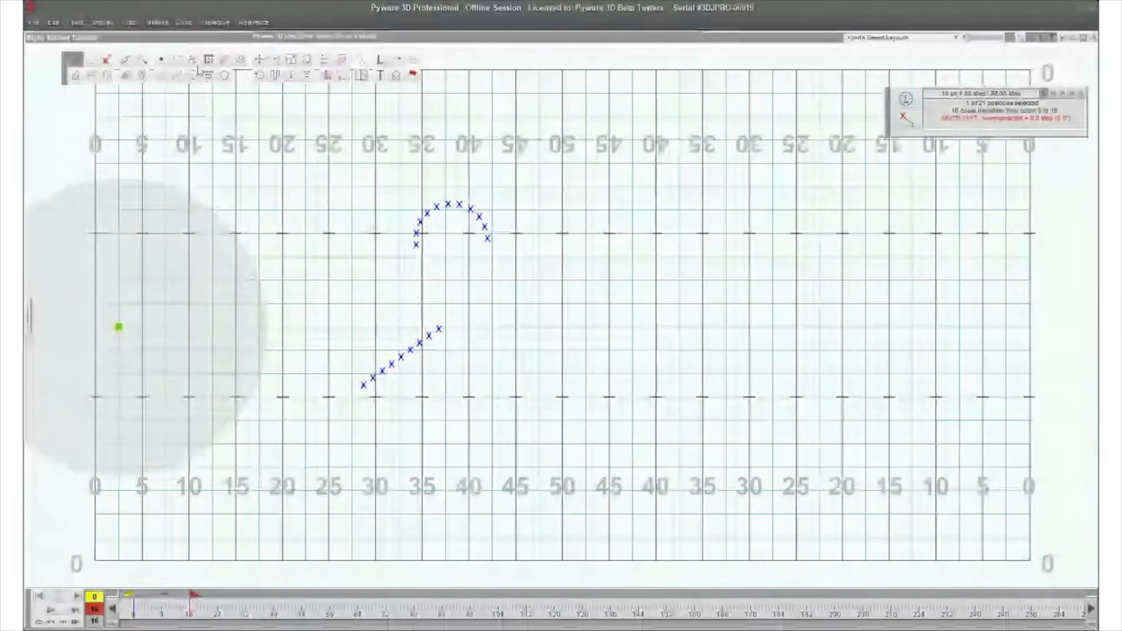
left_click(276, 75)
left_click(131, 386)
left_click(171, 368)
left_click(50, 131)
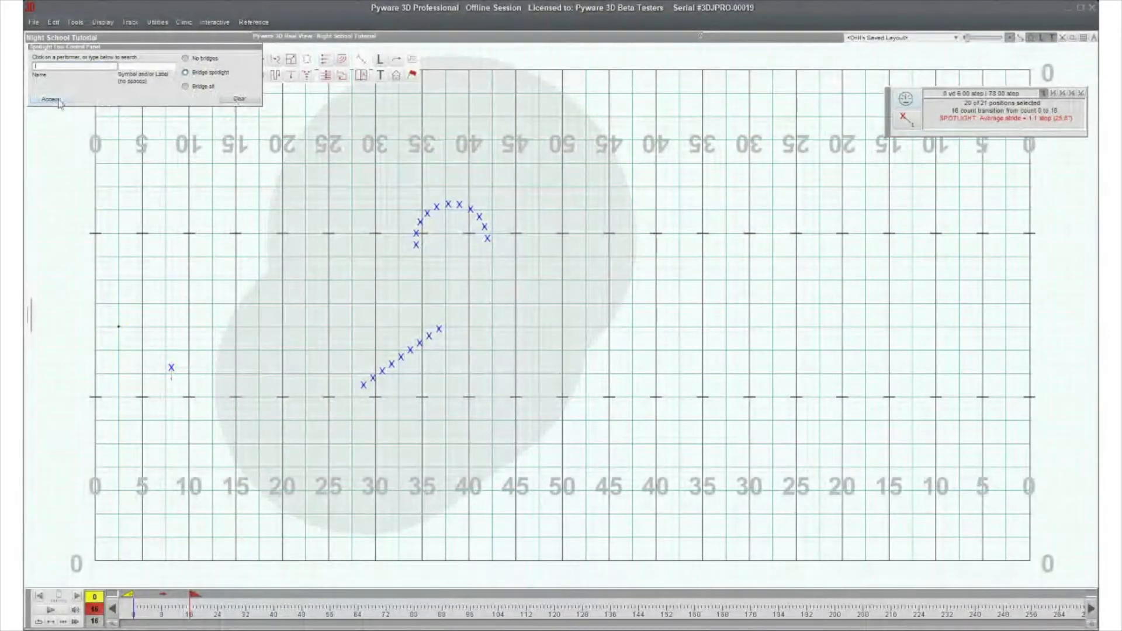
left_click(51, 99)
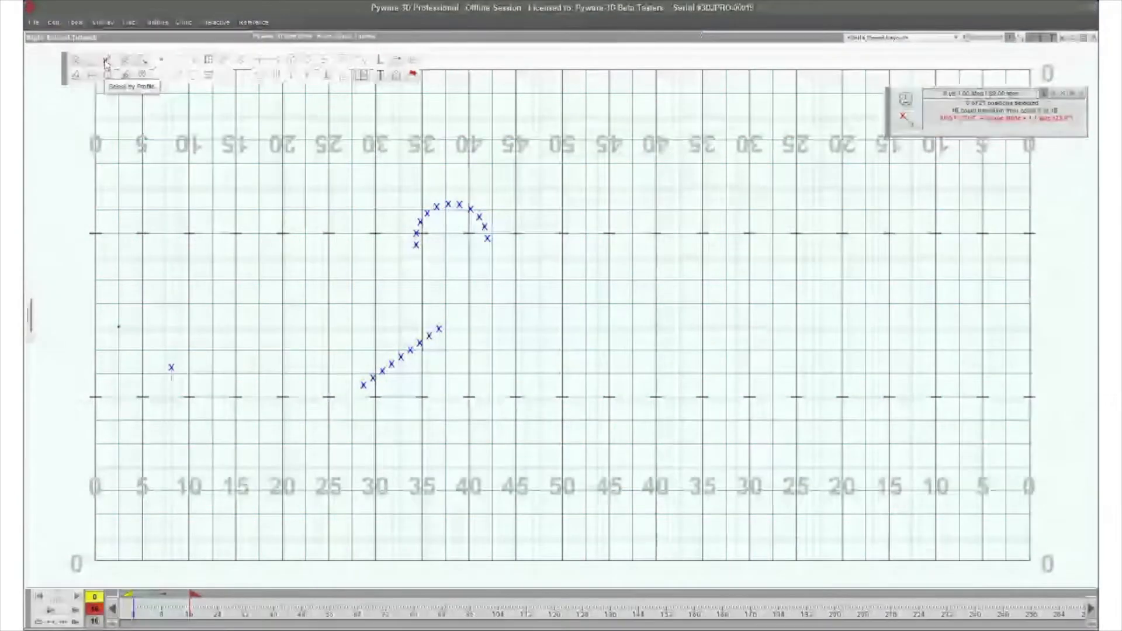
- Use the Profile Selection tool to include all performers with the symbol X, and clear the selection
left_click(107, 63)
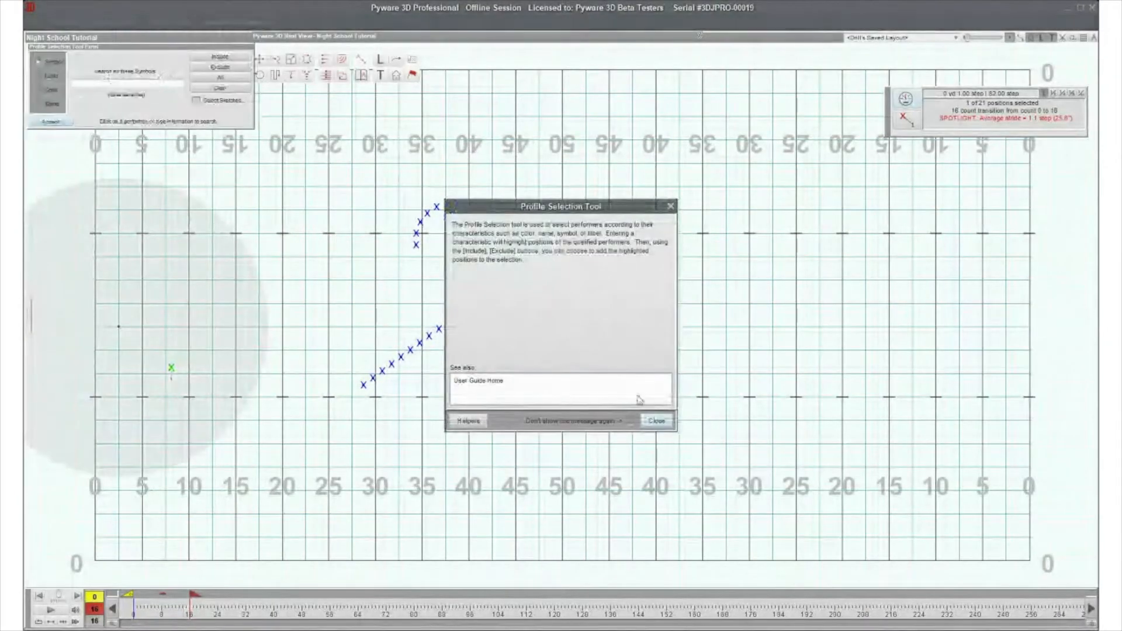
left_click(656, 421)
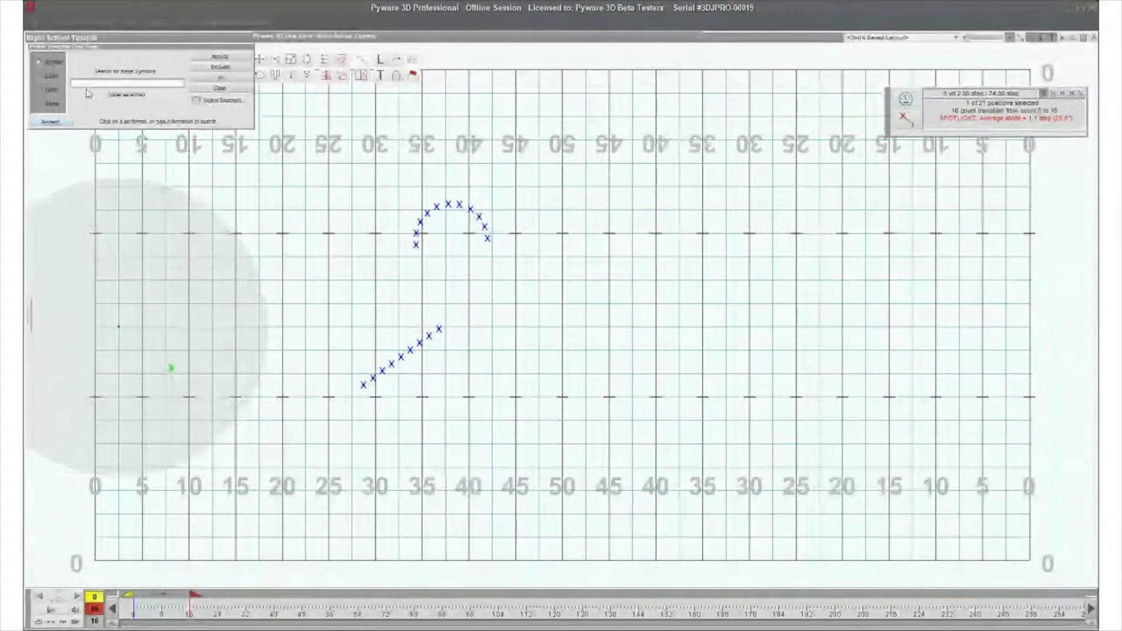
type("X")
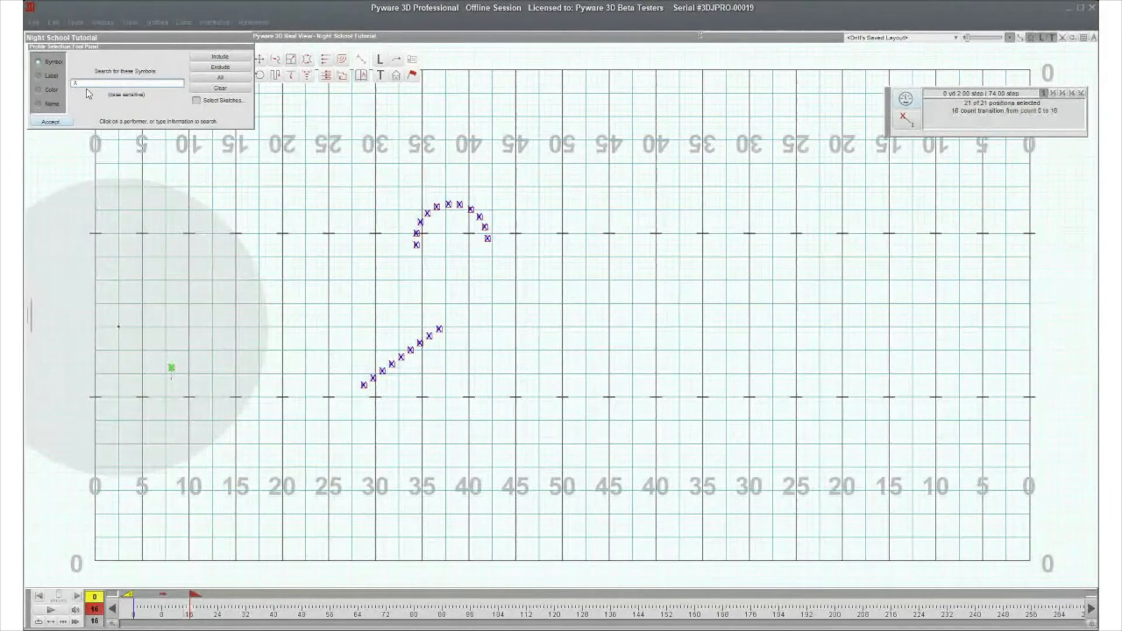
left_click(222, 56)
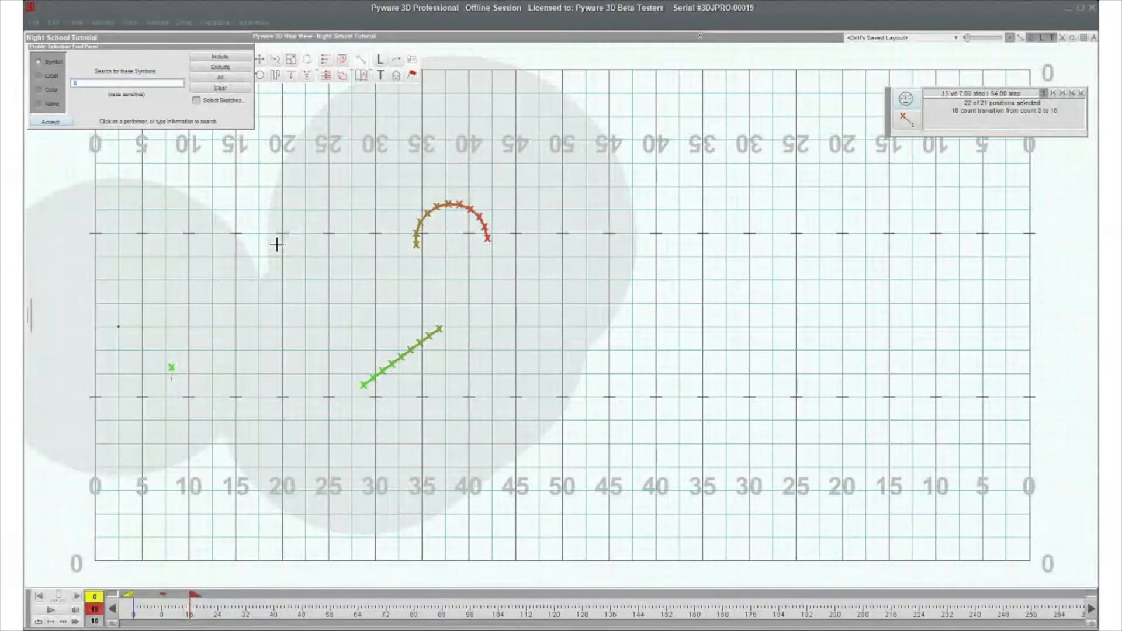
left_click(369, 307)
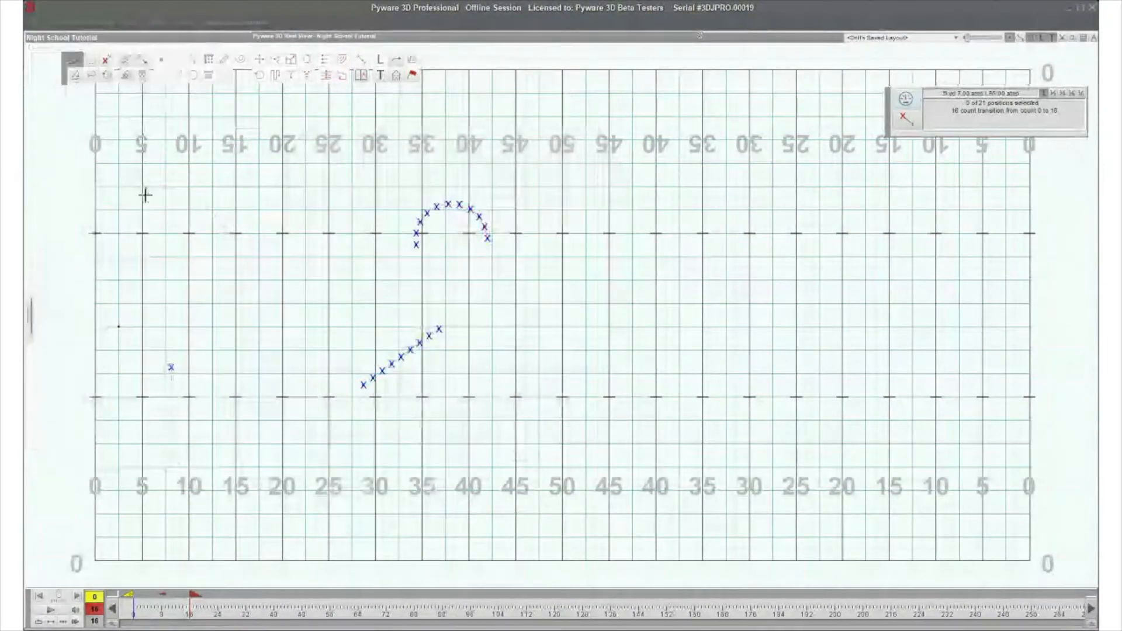
- Lasso the four performers at the start of the arc and enter a performer name in their labeling settings
left_click(108, 75)
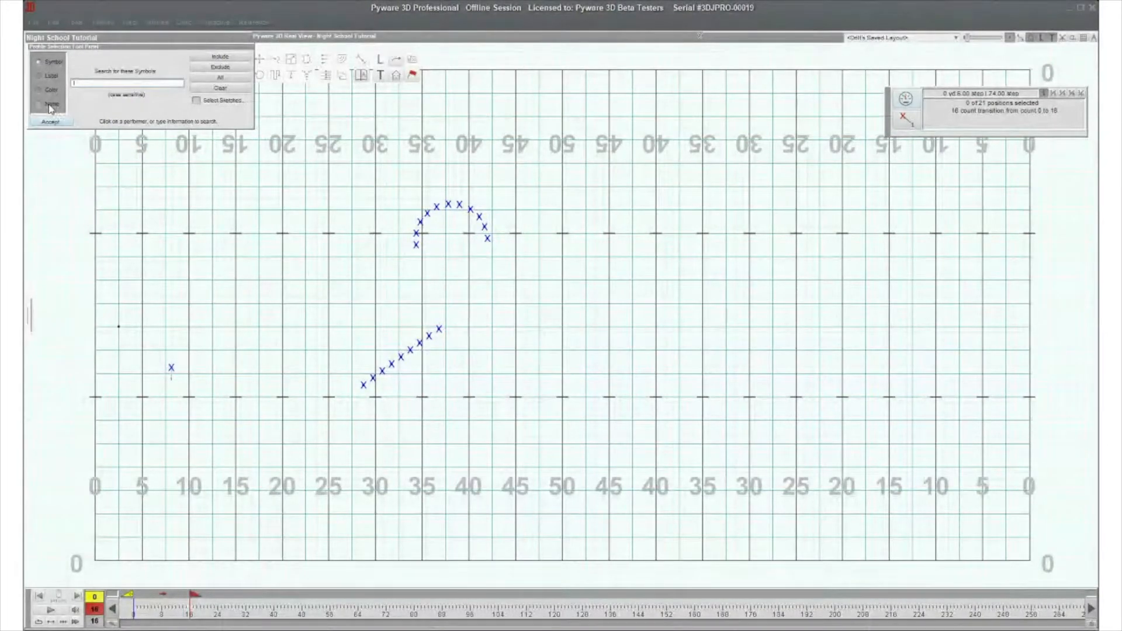
left_click_drag(366, 198, 504, 272)
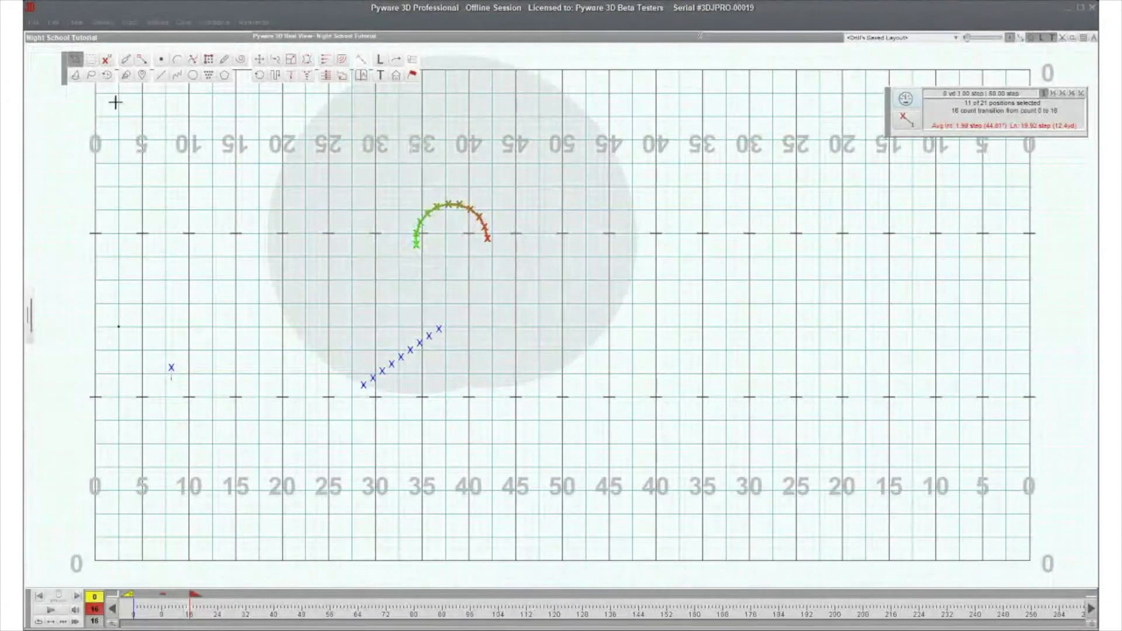
left_click(90, 77)
mouse_move(405, 260)
left_mouse_down()
mouse_move(429, 246)
mouse_move(420, 198)
mouse_move(412, 209)
left_mouse_up()
left_click(380, 59)
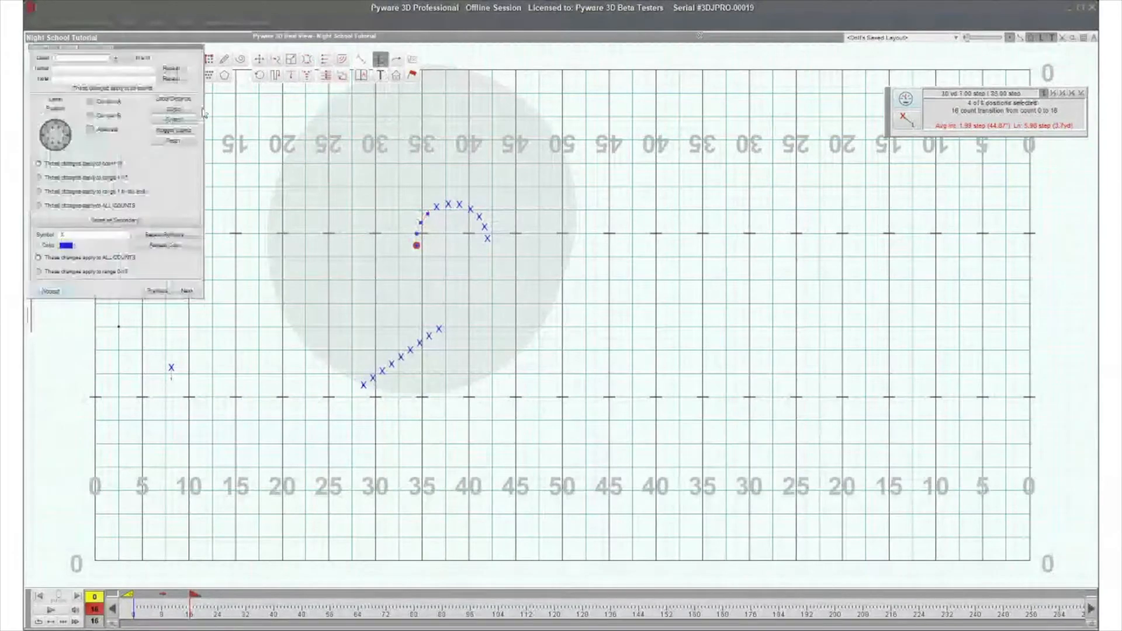
left_click(79, 70)
type("Rocol")
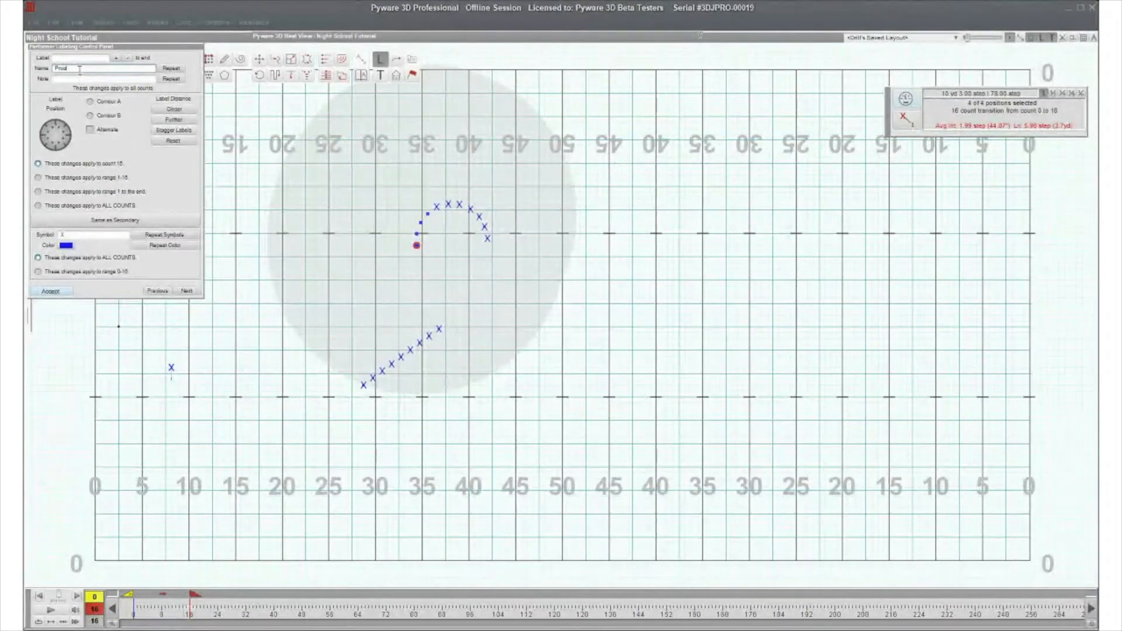
left_click(51, 292)
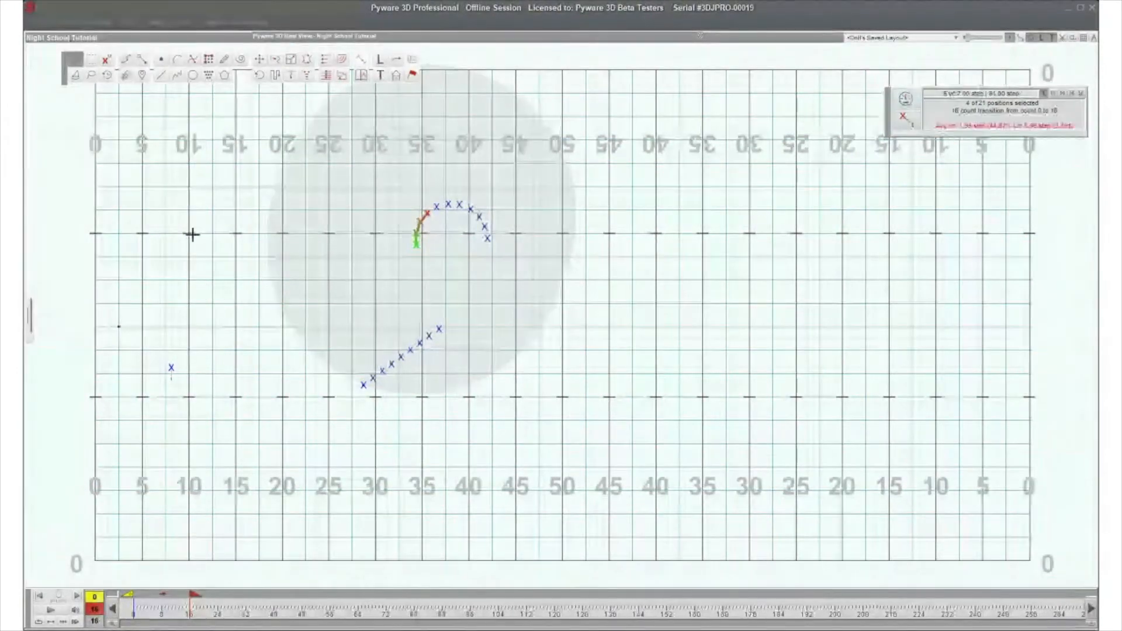
- Use the Profile Selection tool to select all performers, exclude those matching the entered performer name, and clear the selection
left_click(316, 205)
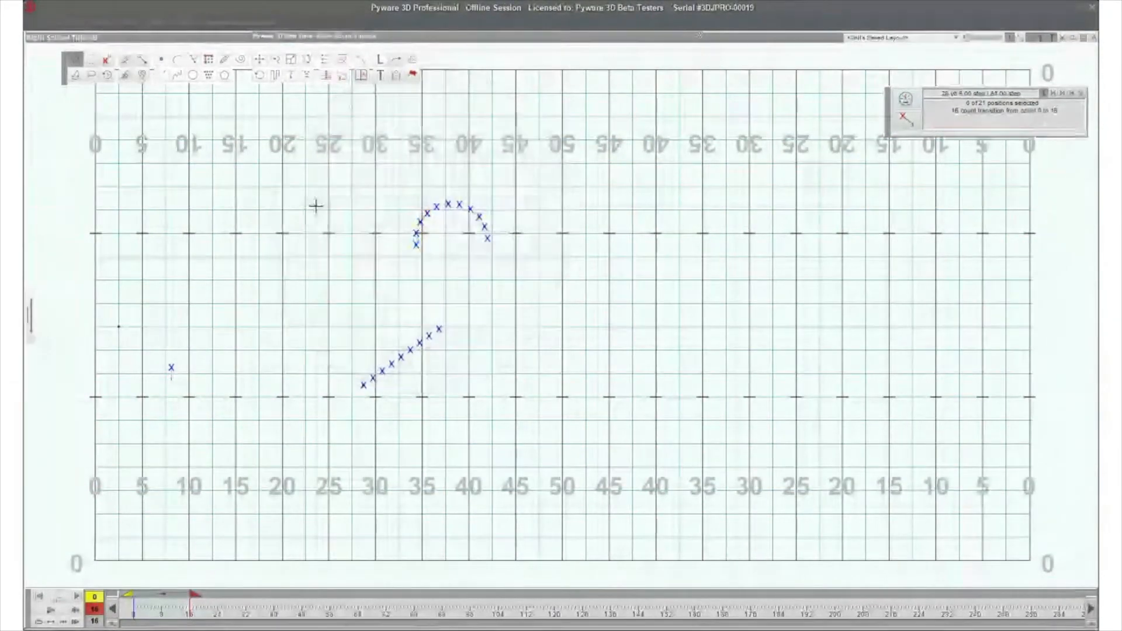
left_click(112, 61)
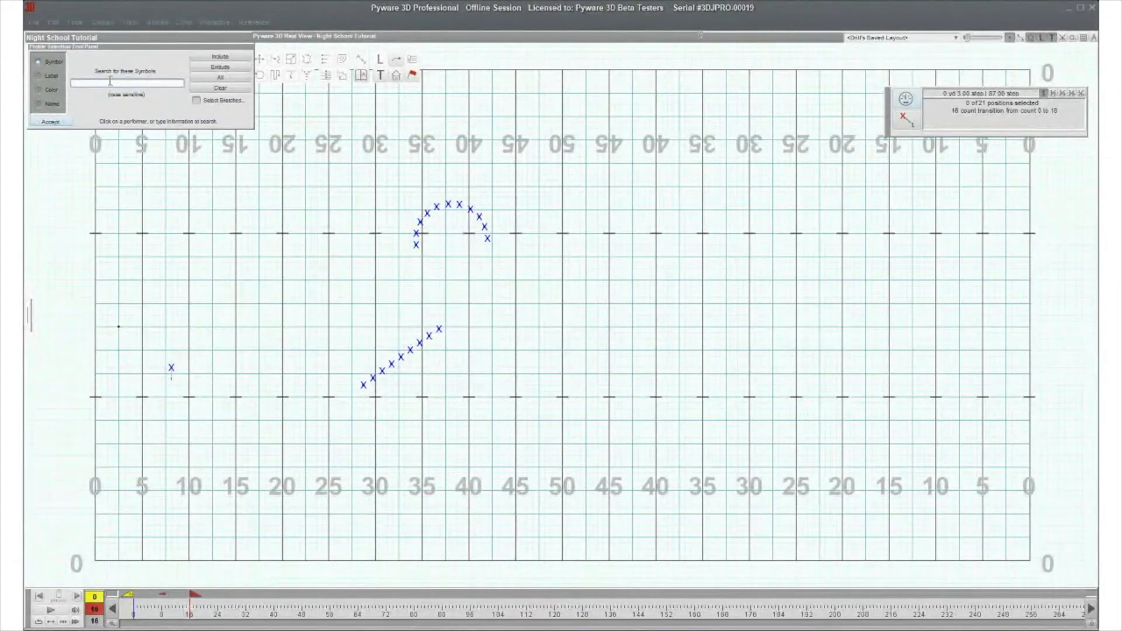
left_click(220, 78)
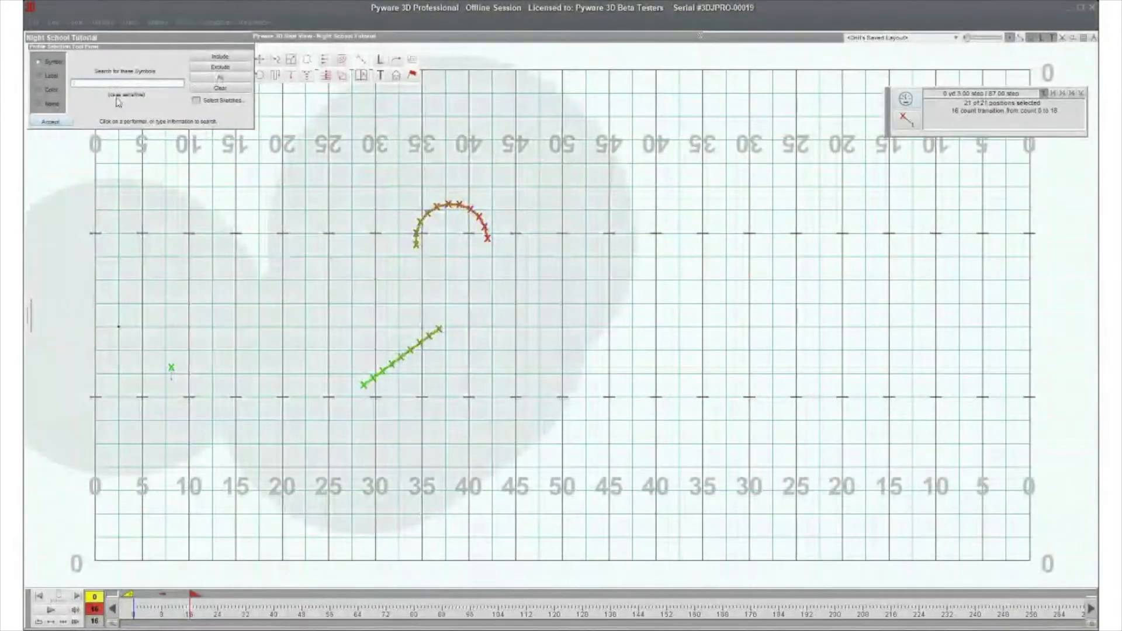
left_click(40, 106)
left_click(91, 89)
type("Prob")
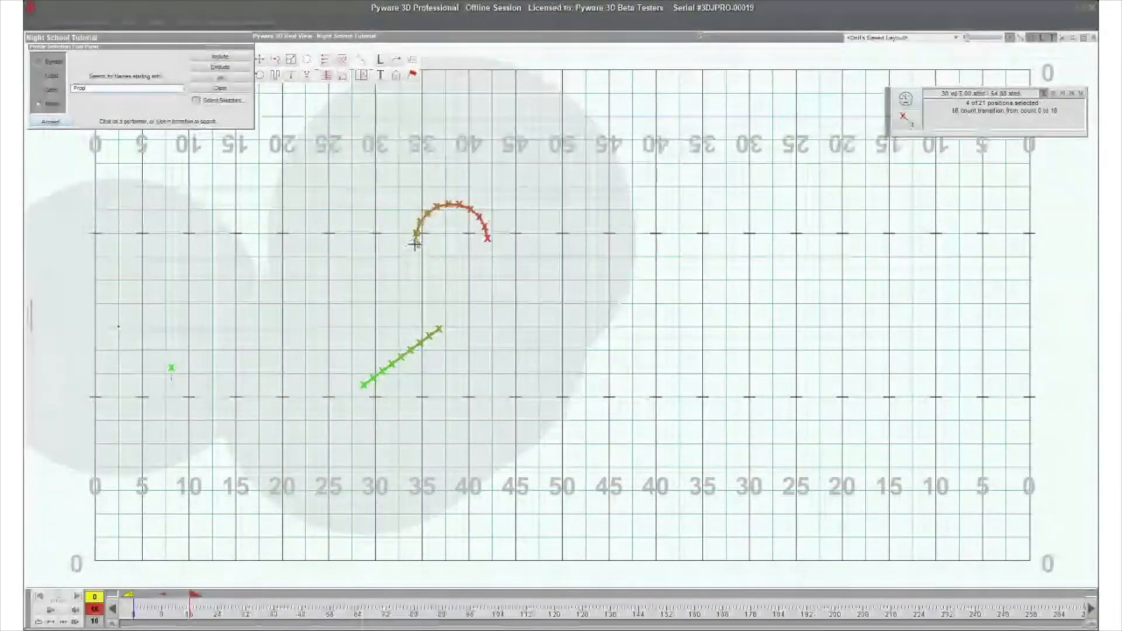
left_click(220, 66)
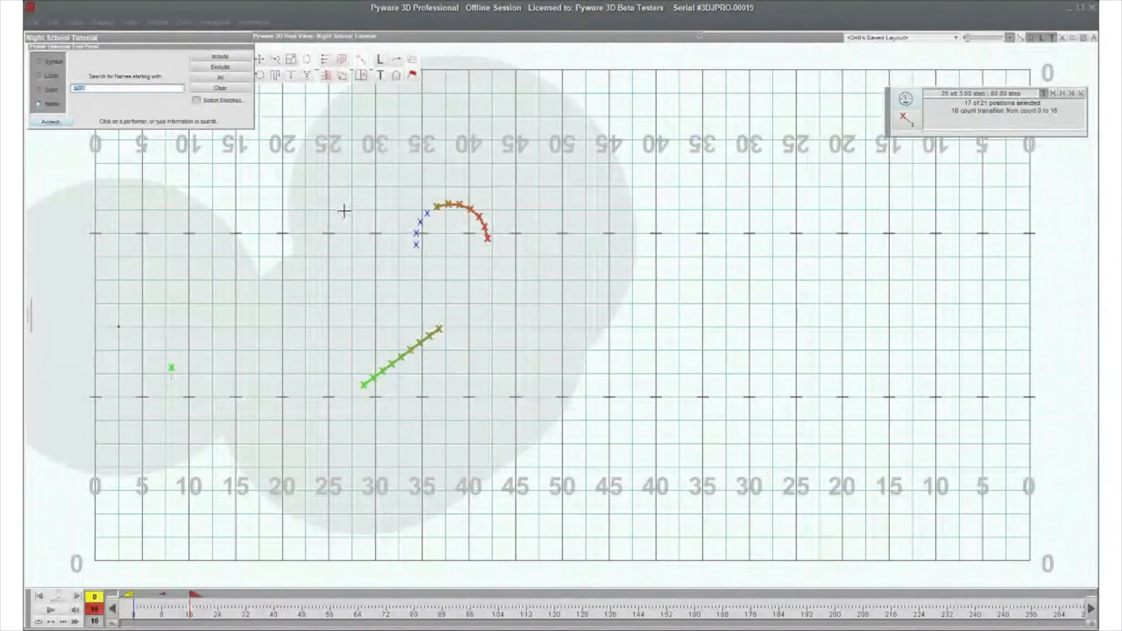
key("Escape")
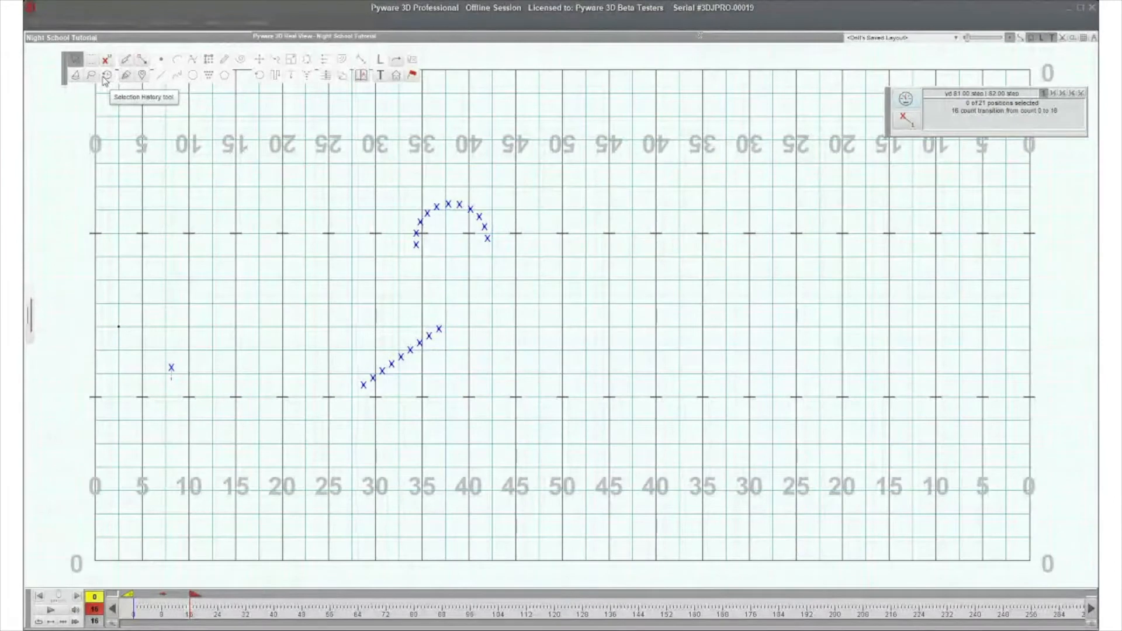
- Open the Selection History tool and recall the diagonal line, the arc and finally the lone performer from the past selections at count 0
left_click(106, 78)
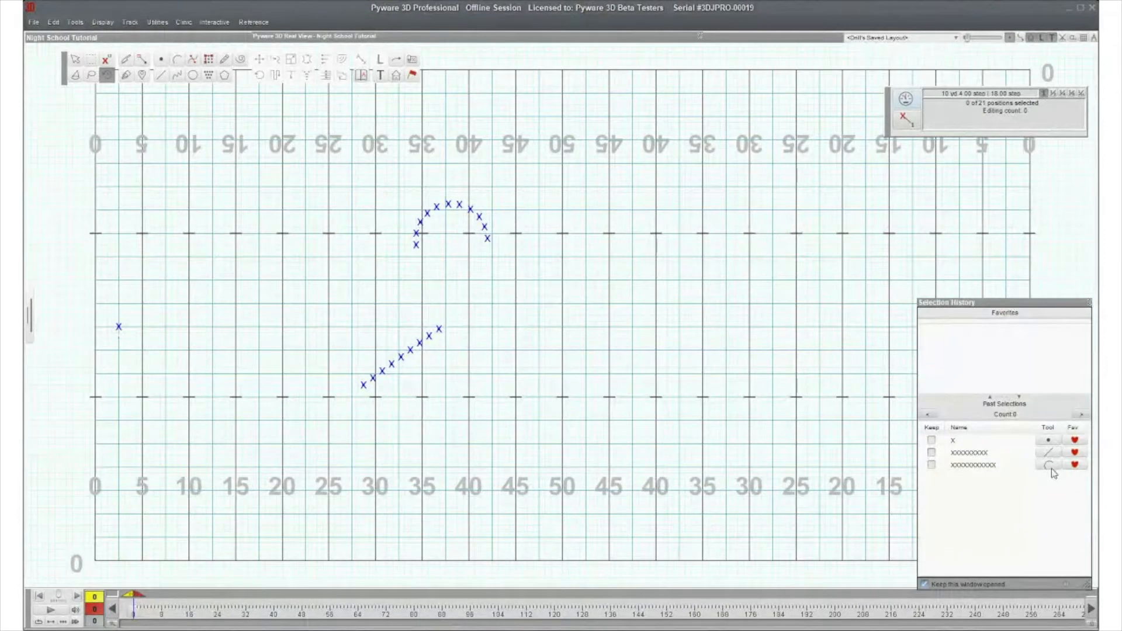
left_click(981, 454)
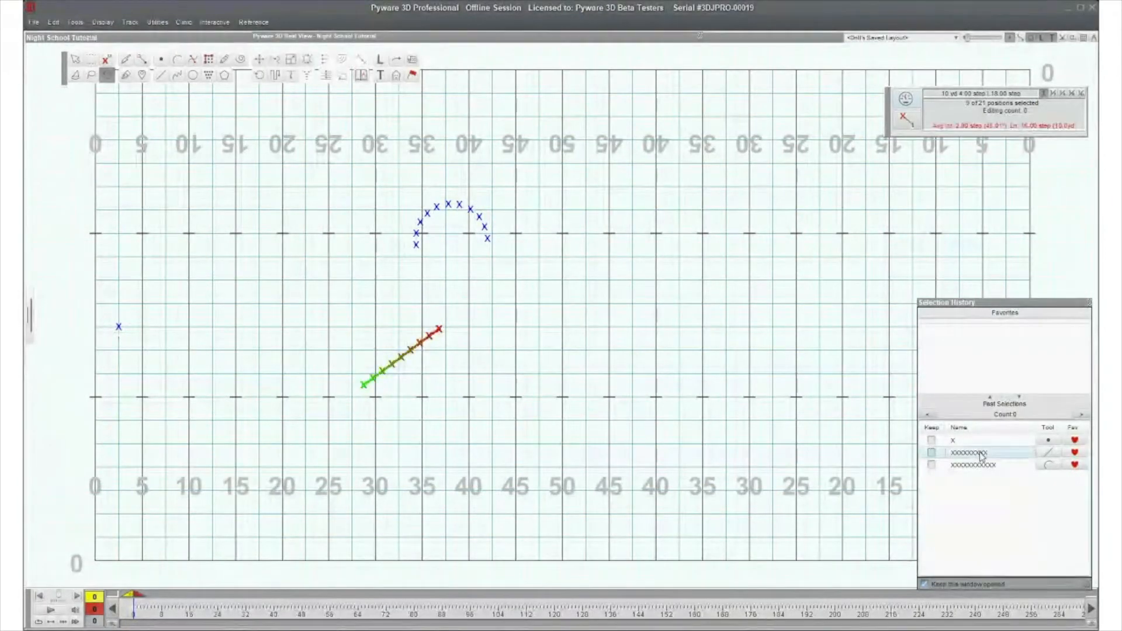
left_click(986, 466)
left_click(982, 441)
left_click(981, 466)
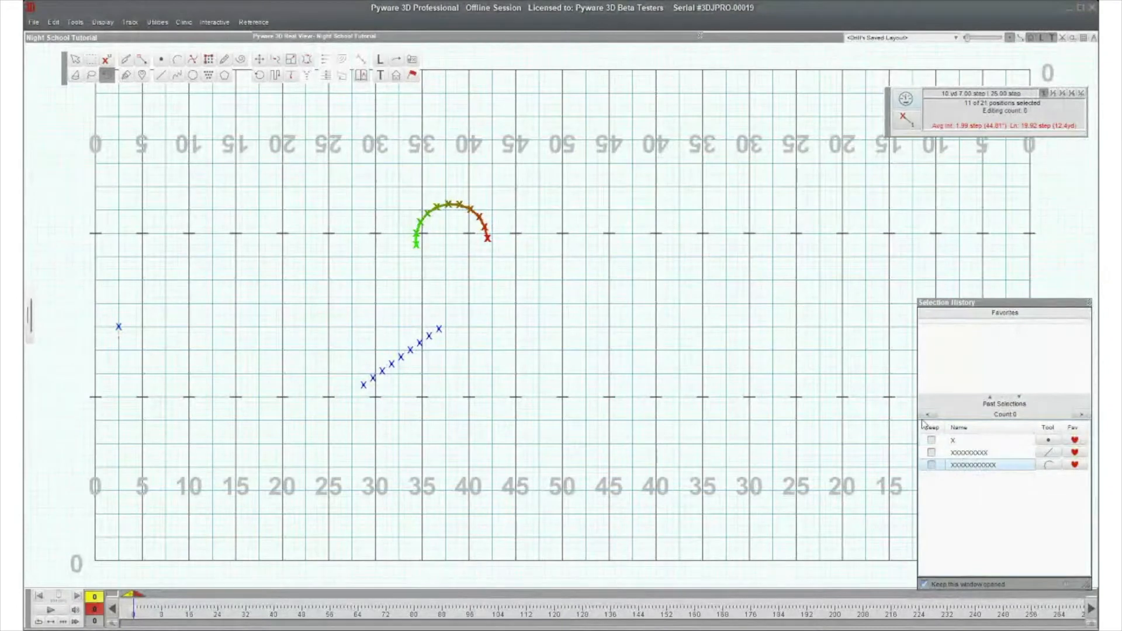
left_click(986, 444)
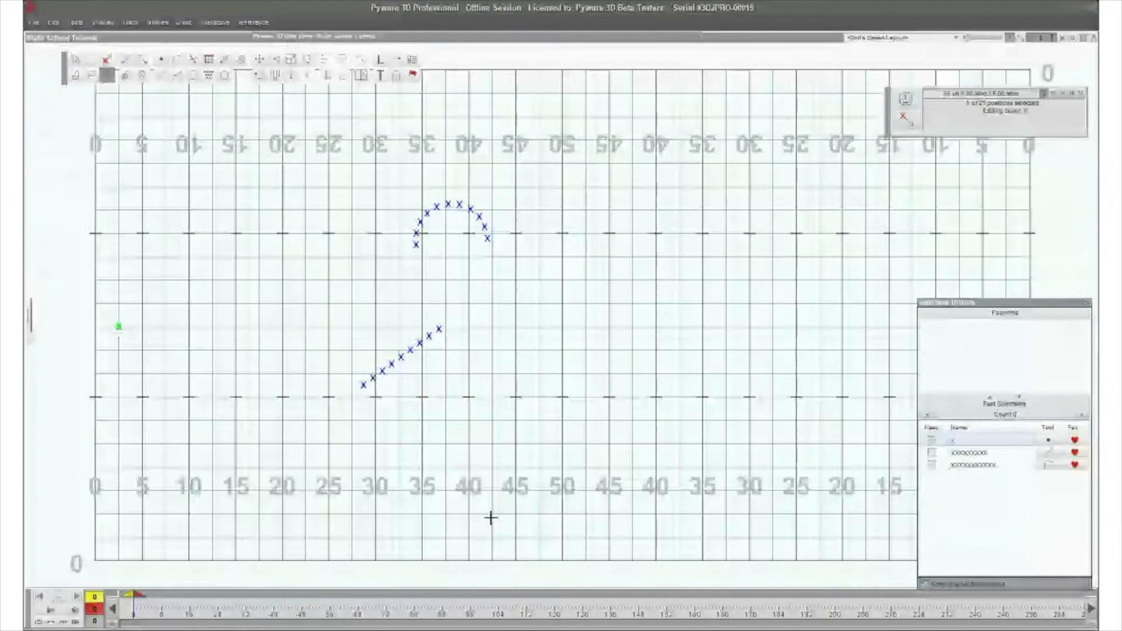
mouse_move(140, 594)
left_mouse_down()
mouse_move(190, 605)
mouse_move(121, 596)
left_mouse_up()
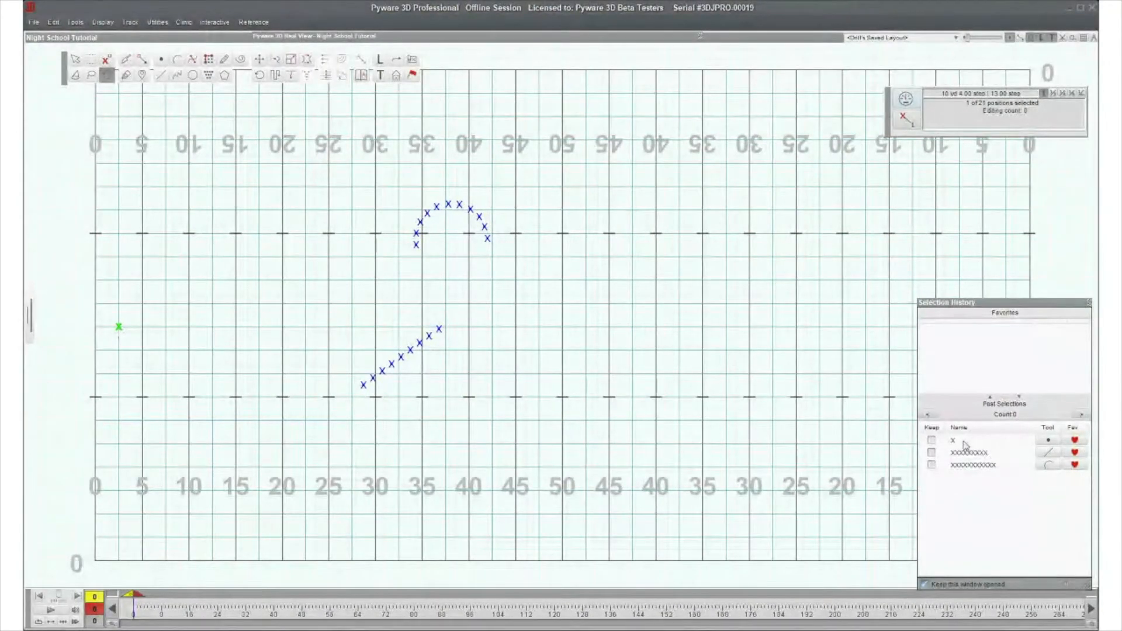
- Add the lone performer's past selection to the favorites and rename it Trumpet Soloist
left_click(1076, 442)
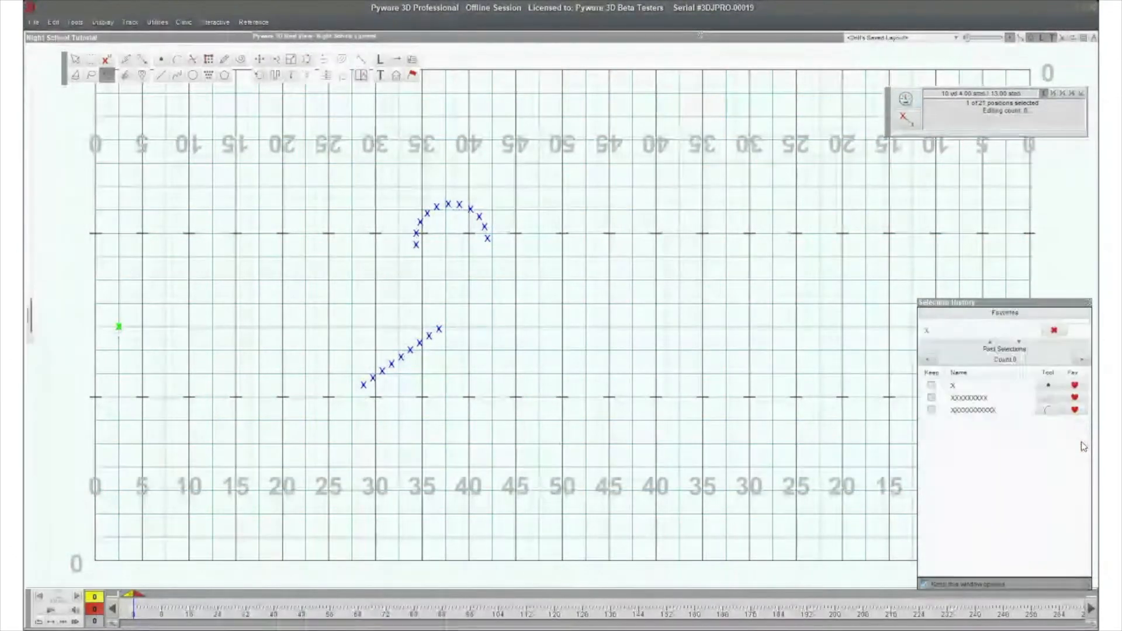
left_click(946, 334)
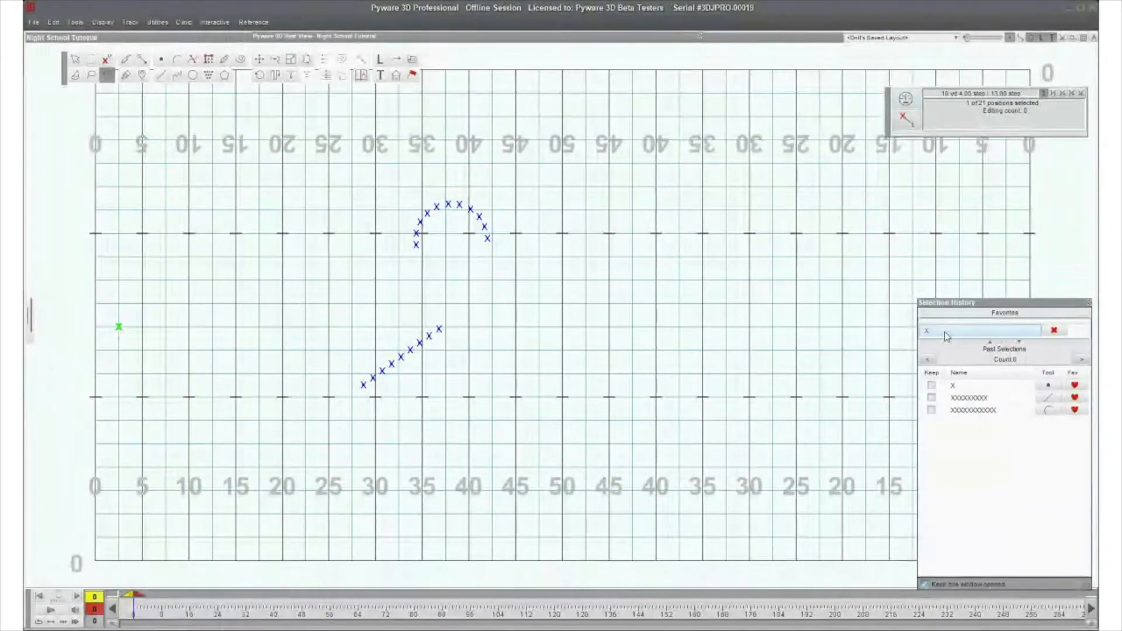
left_click(936, 334)
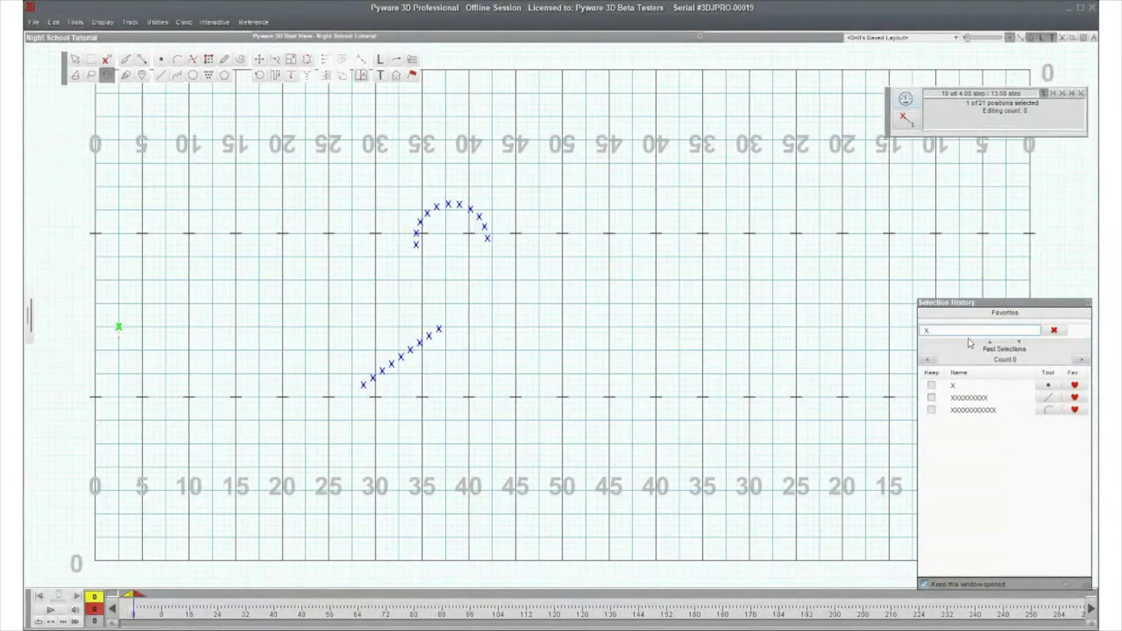
type("Sc")
key("BackSpace")
key("BackSpace")
key("BackSpace")
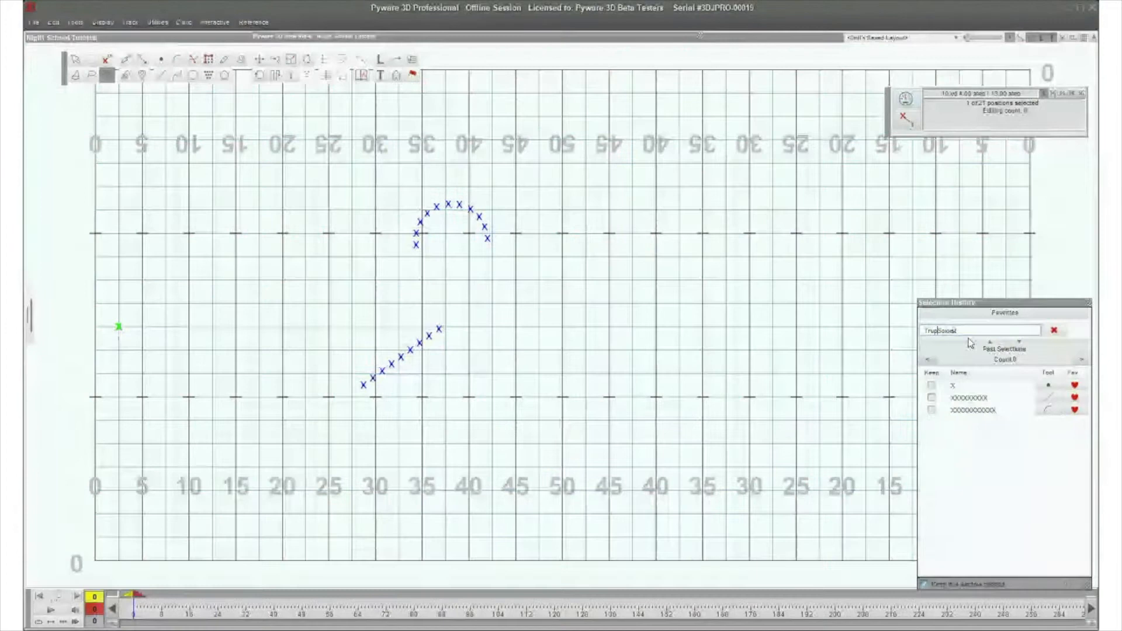
type("mpet")
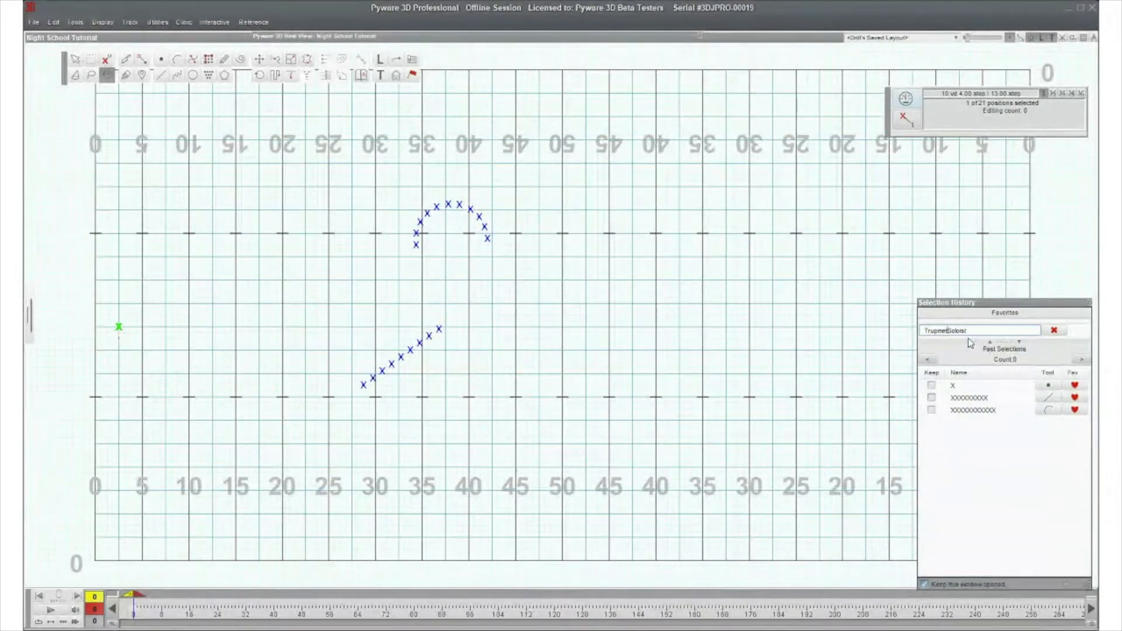
key("BackSpace")
key("BackSpace")
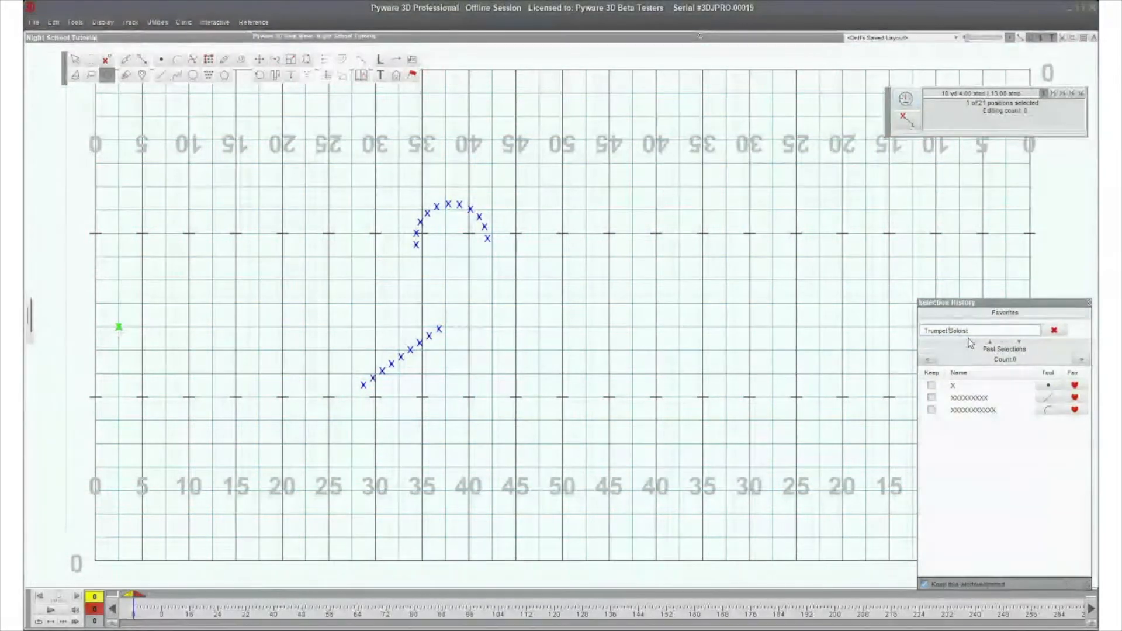
key("Return")
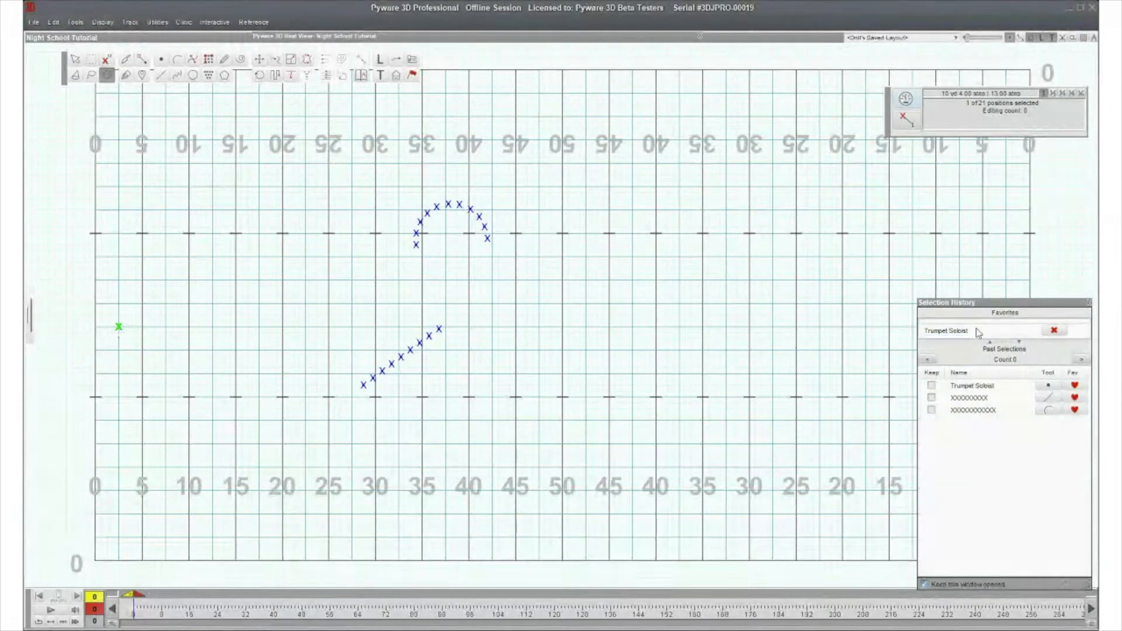
- Go to count 27, deselect everything, recall the Trumpet Soloist favorite, and return to count 0
left_click_drag(140, 596, 232, 611)
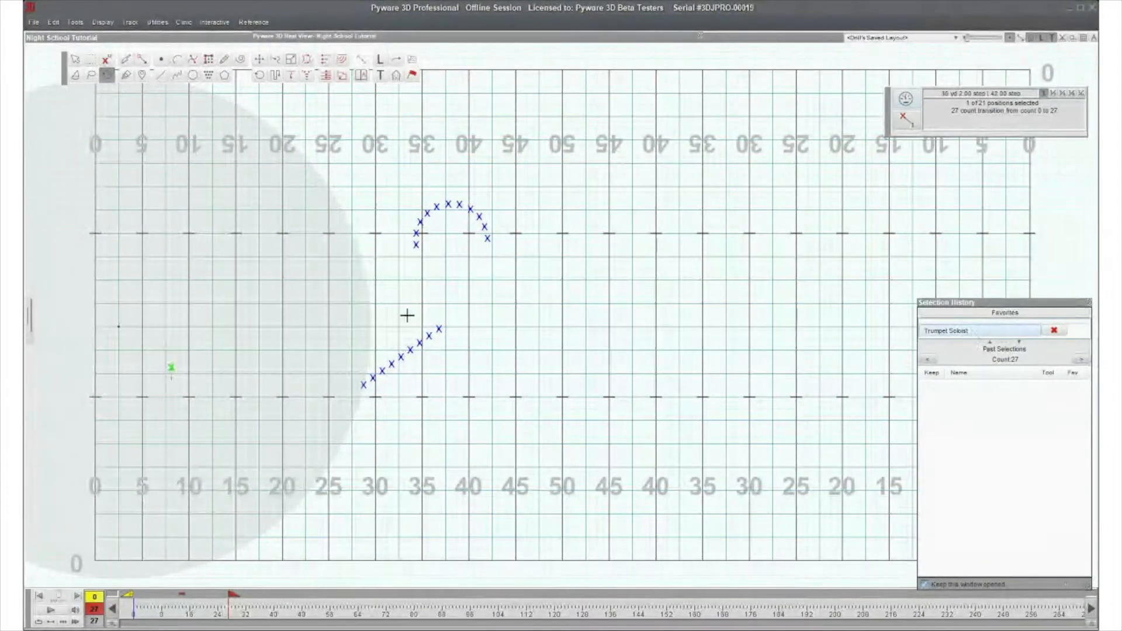
left_click(487, 308)
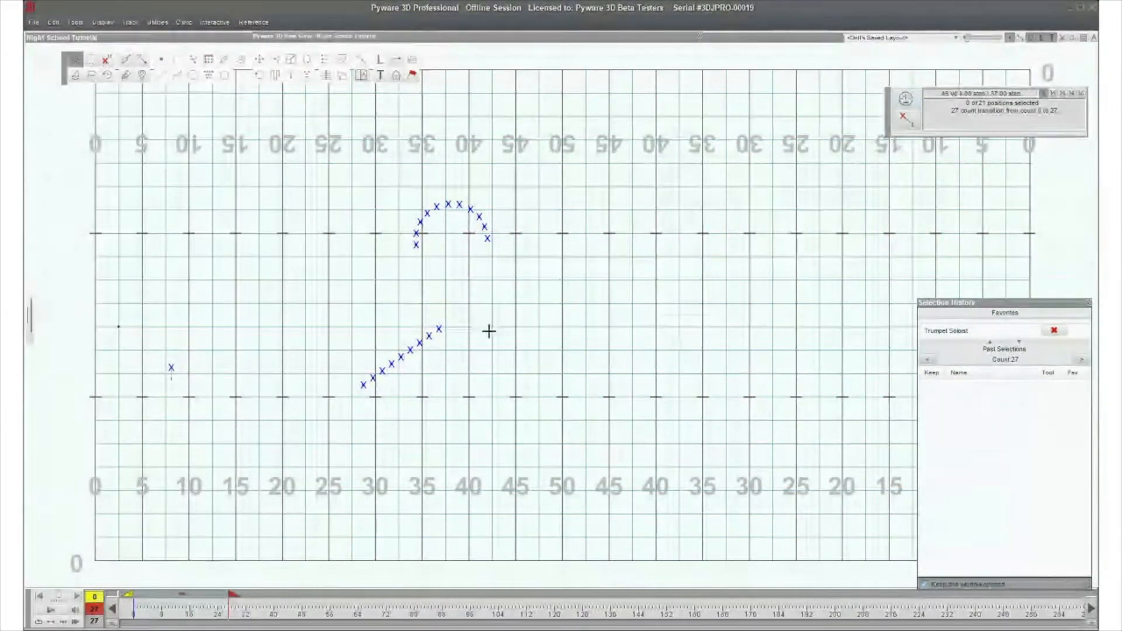
left_click(974, 332)
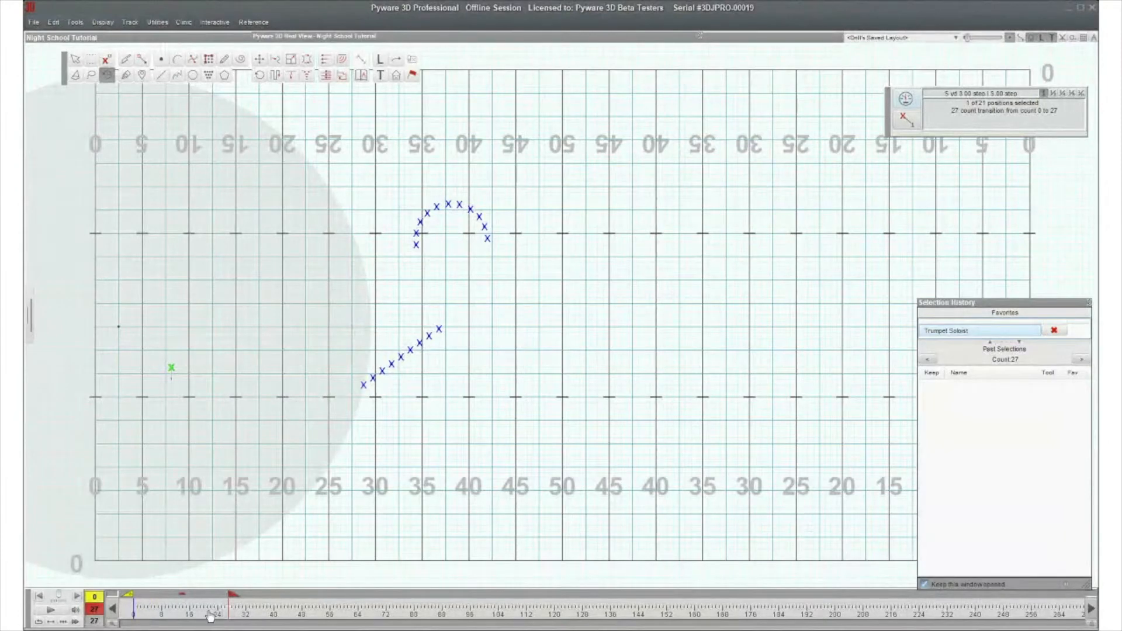
left_click_drag(235, 596, 138, 595)
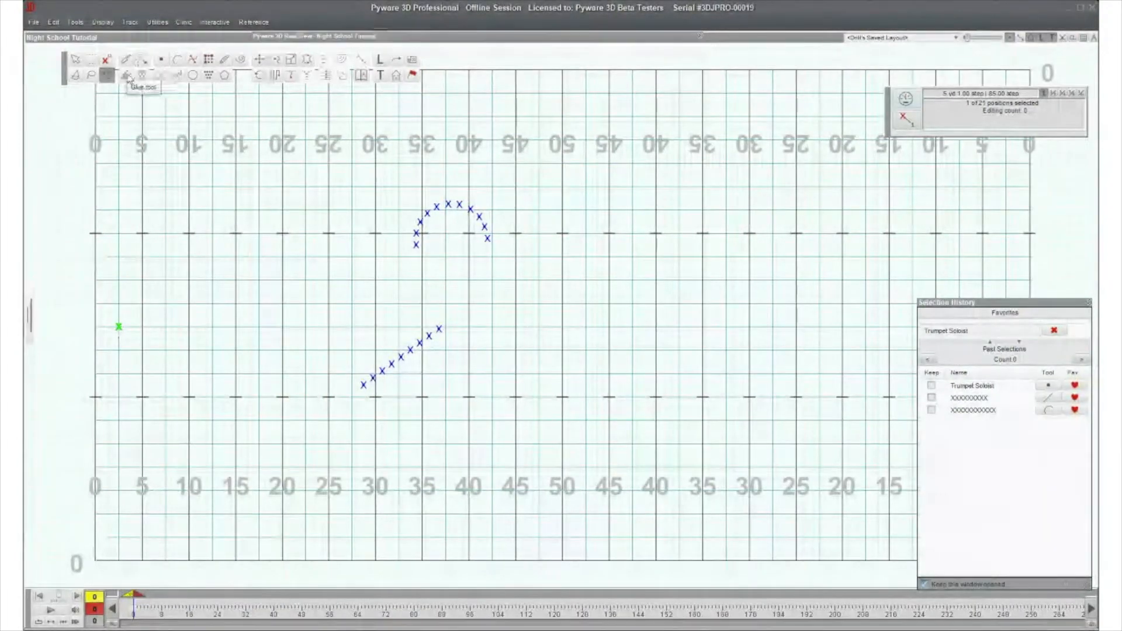
- Box-select all 11 performers in the arc and open the Knife Tool on them
left_click(125, 61)
key("Escape")
left_click_drag(337, 183, 516, 264)
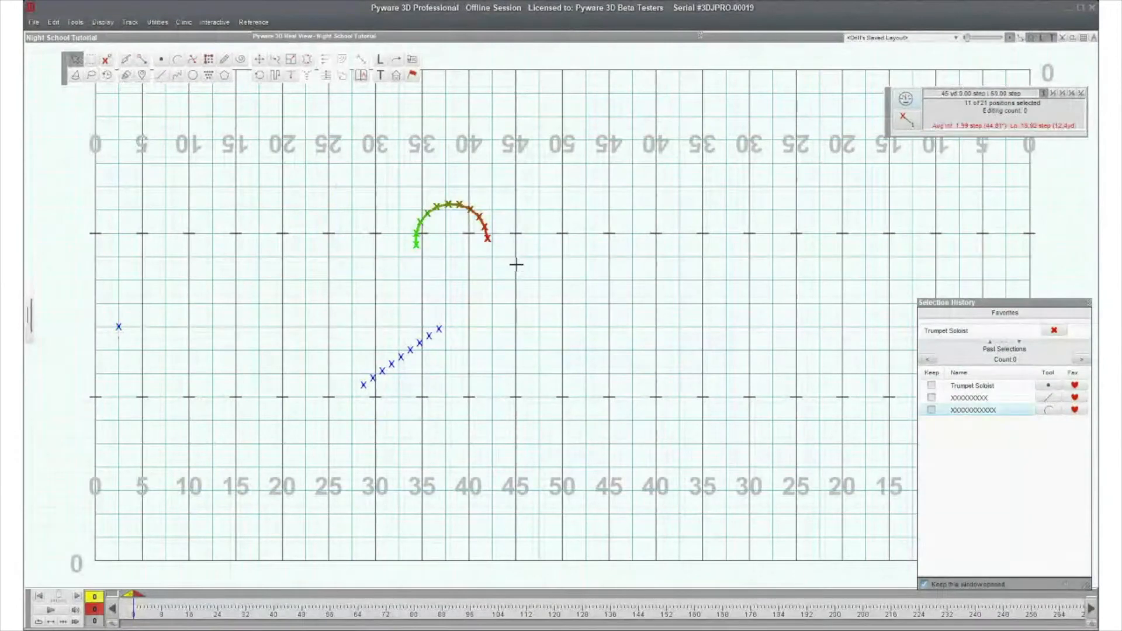
left_click(128, 71)
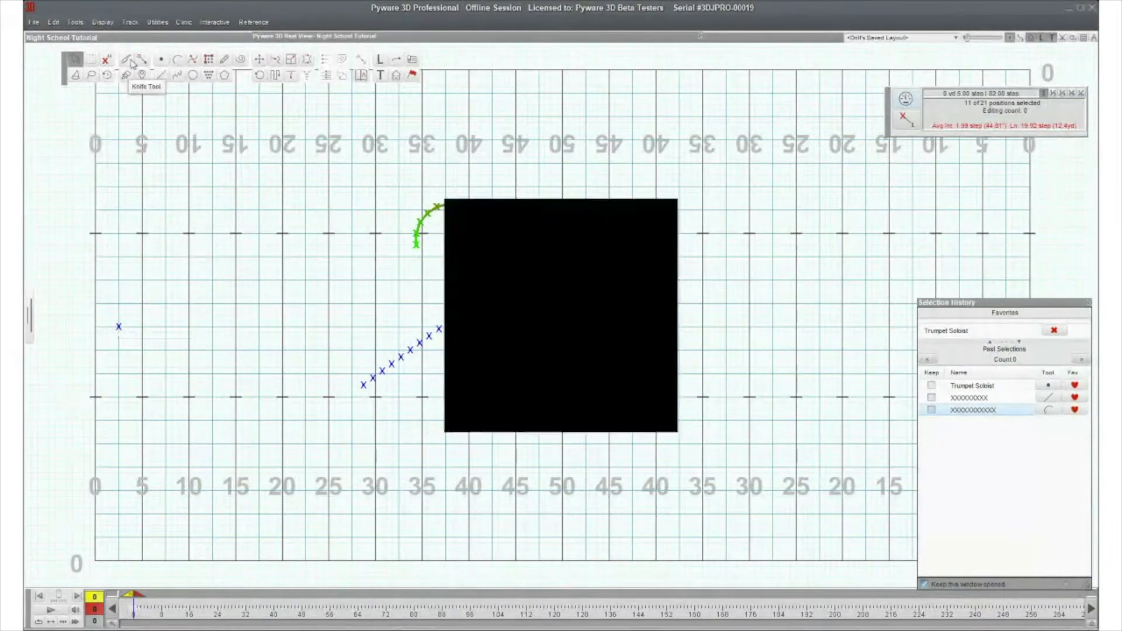
left_click(656, 421)
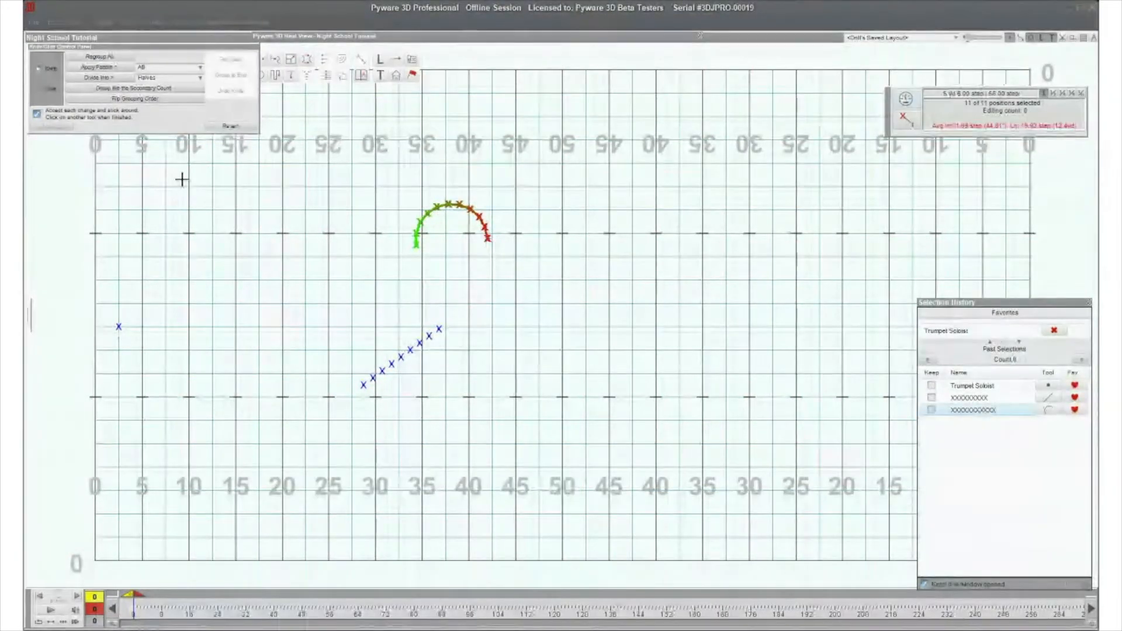
- Add the custom grouping pattern ABCDE to the regroup pattern list
left_click(127, 65)
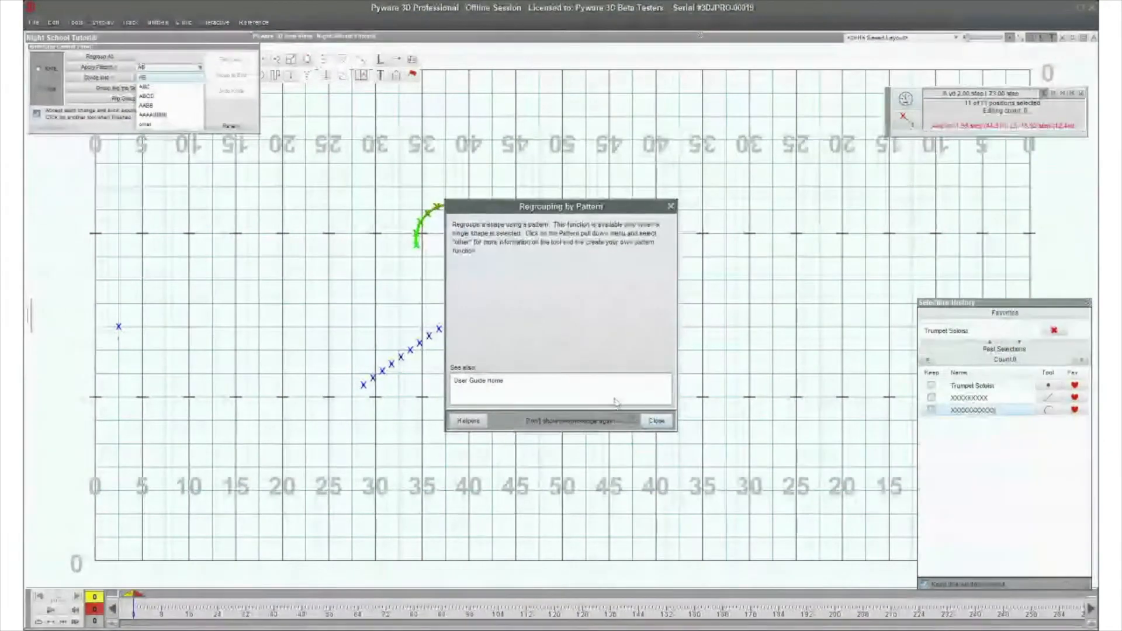
left_click(655, 420)
left_click(169, 67)
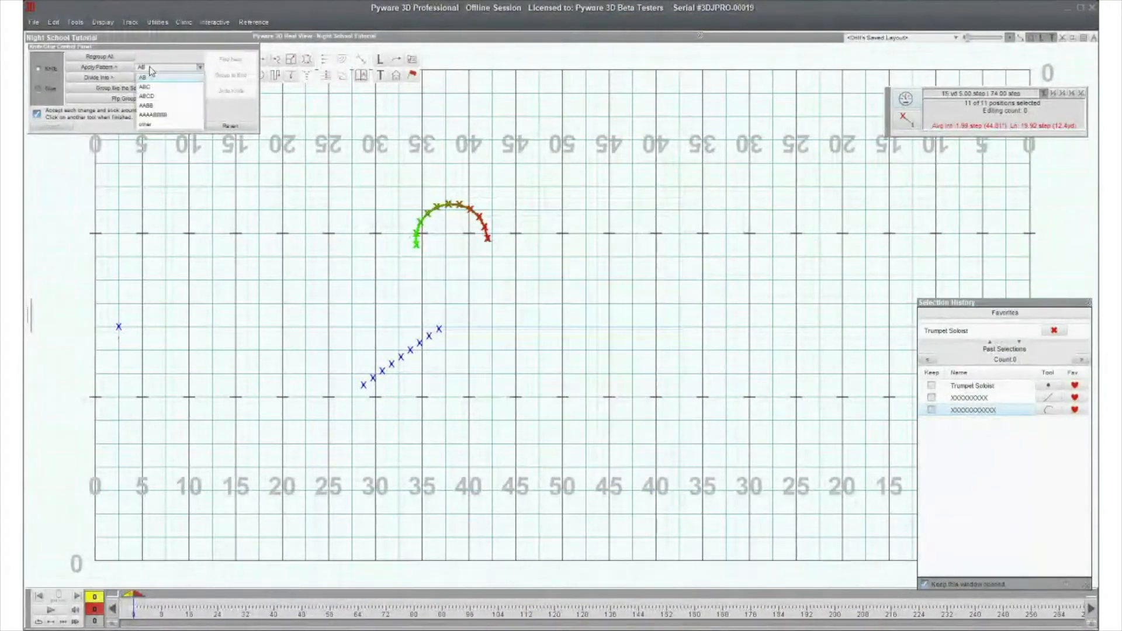
left_click(156, 128)
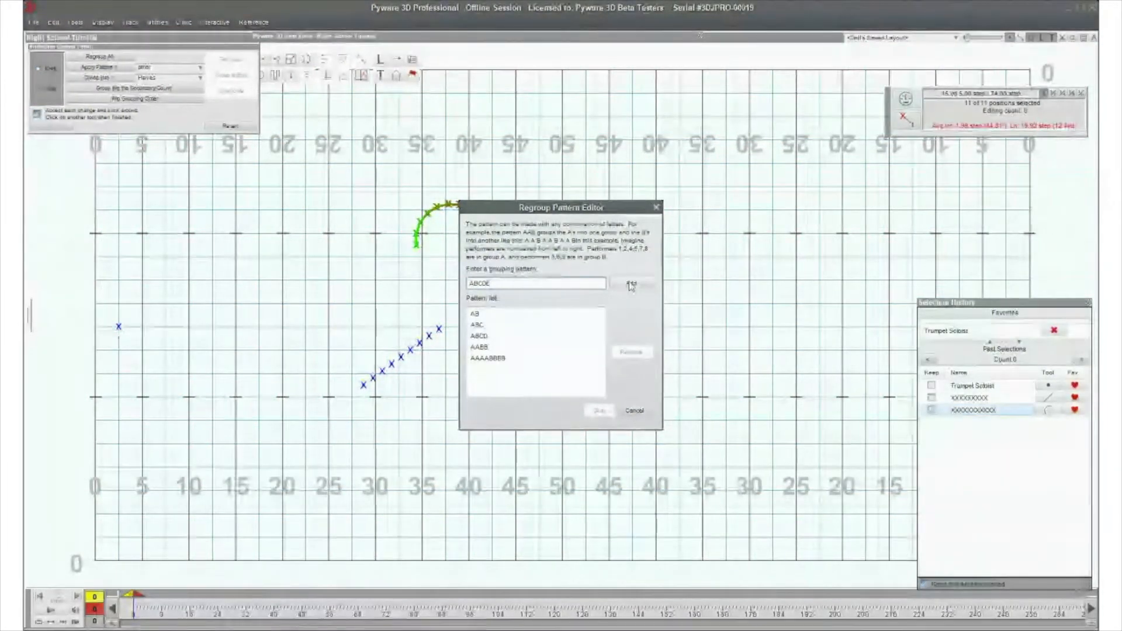
left_click(599, 410)
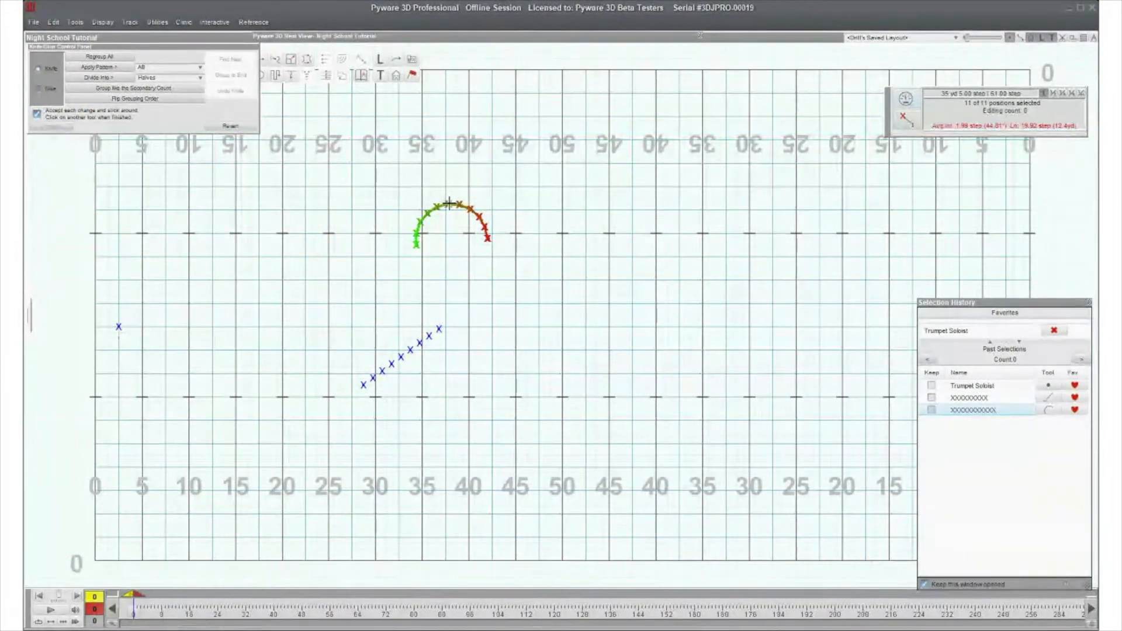
- Apply the ABCDE grouping pattern to the performers in the arc
left_click(175, 67)
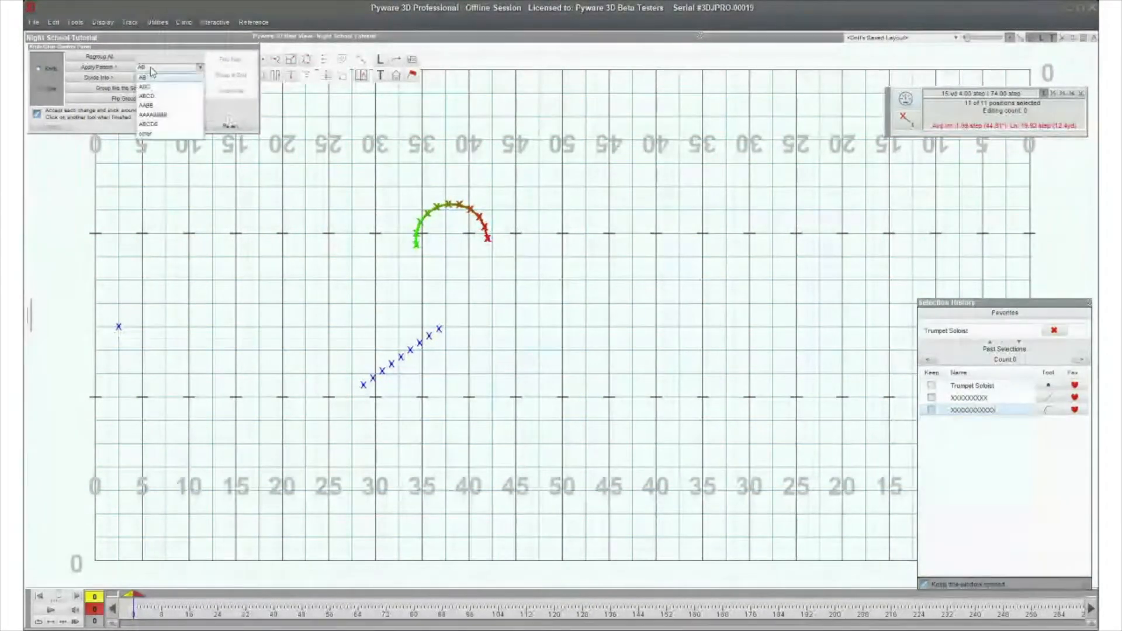
left_click(149, 125)
left_click(128, 71)
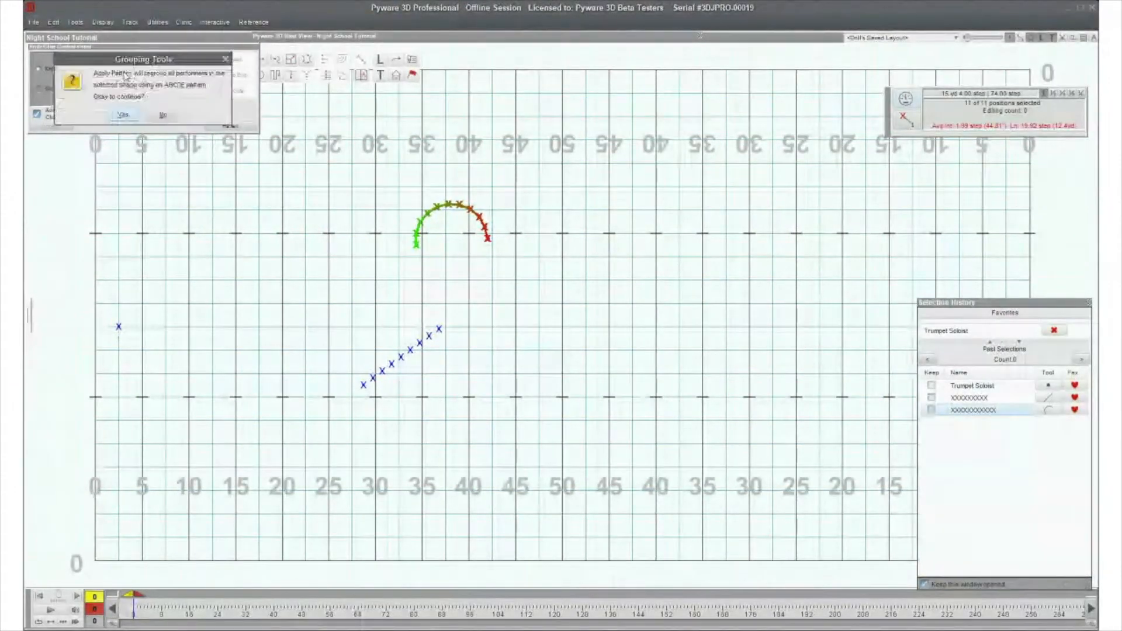
left_click(124, 115)
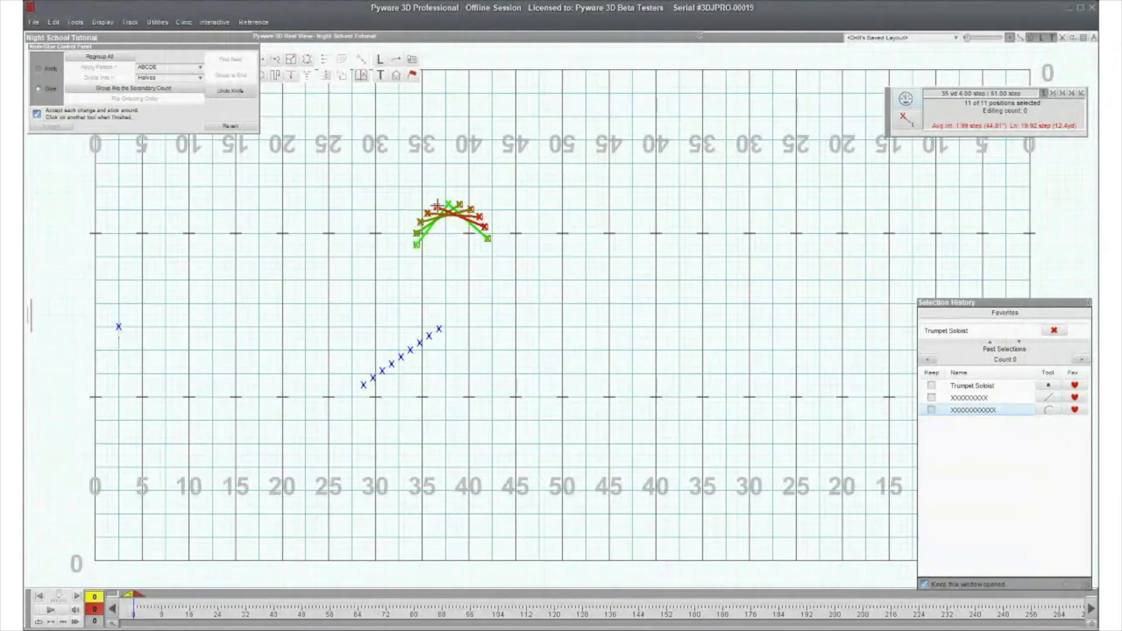
- Box-select the regrouped arc, check its performers one at a time from the start to the top, and reselect the whole arc
left_click(447, 249)
left_click_drag(389, 193, 501, 260)
left_click(445, 276)
left_click(416, 244)
left_click(416, 233)
left_click(421, 221)
left_click(426, 214)
left_click(439, 205)
left_click(449, 203)
left_click(435, 237)
left_click_drag(381, 190, 499, 258)
- Regroup all arc performers with the Knife Tool and glue them one after another along the curve, from the 35-yard-line end around
left_click(127, 60)
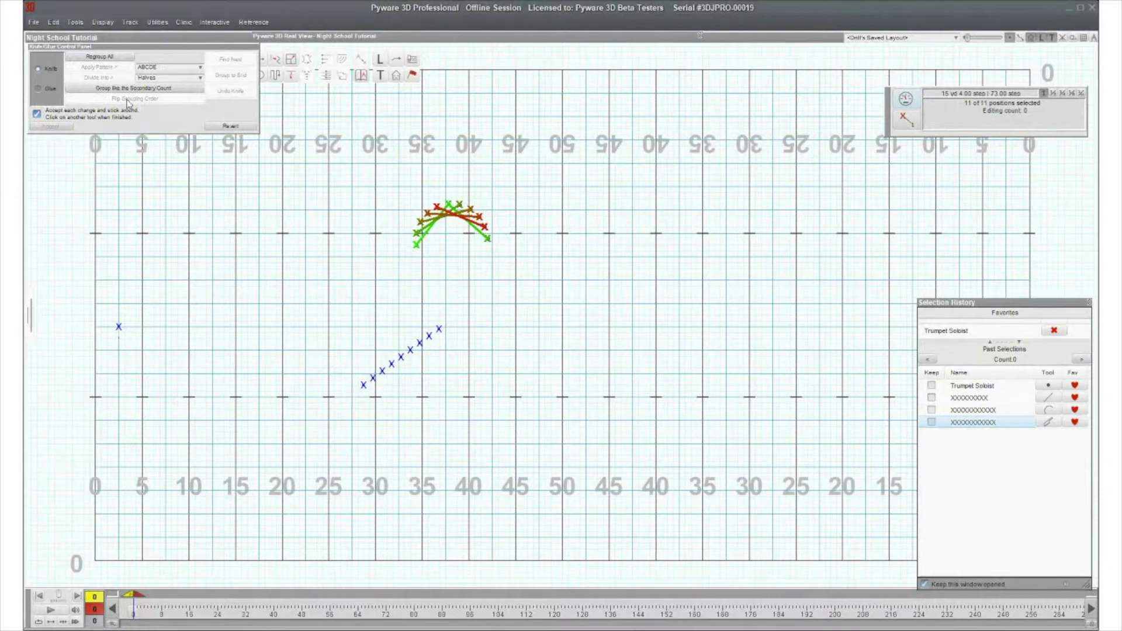
left_click(125, 59)
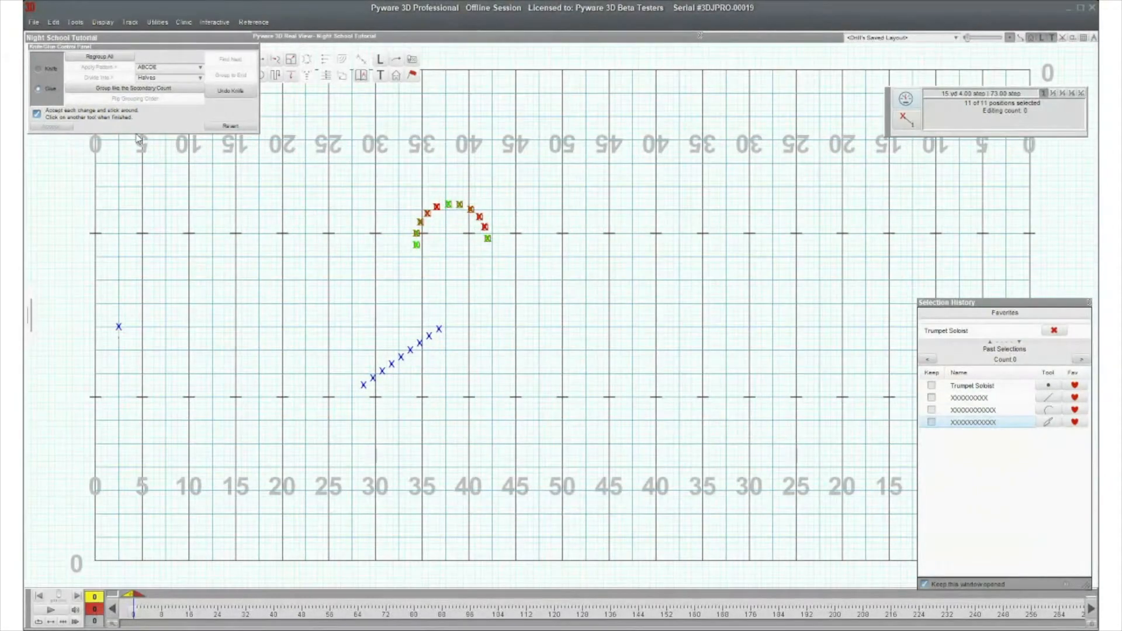
left_click_drag(416, 233, 455, 202)
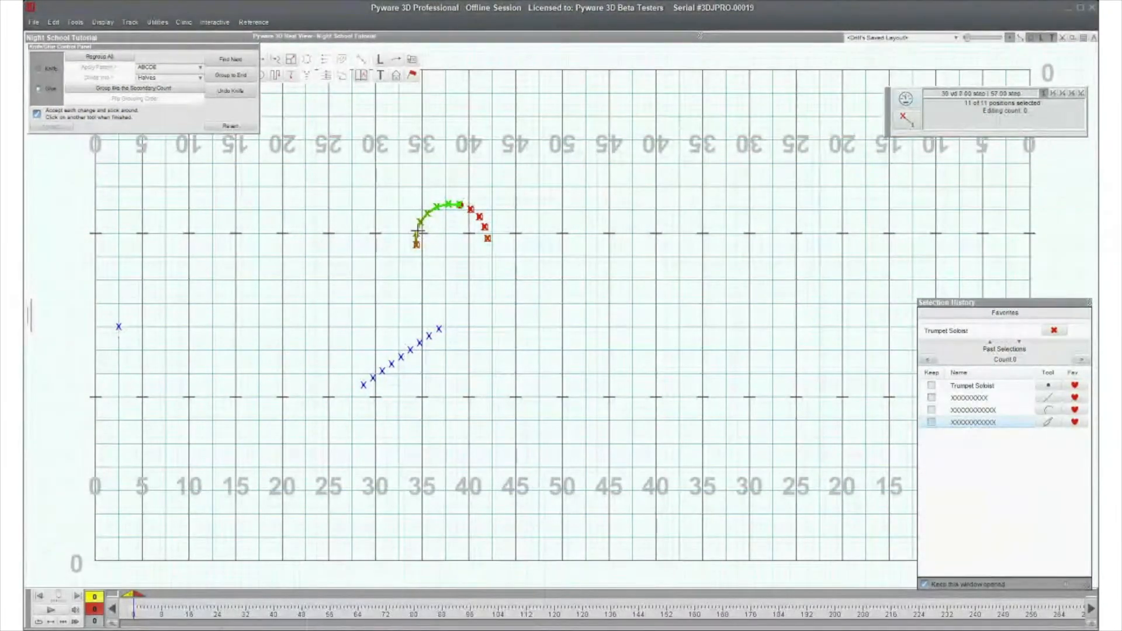
left_click_drag(455, 205, 469, 209)
left_click_drag(479, 217, 488, 238)
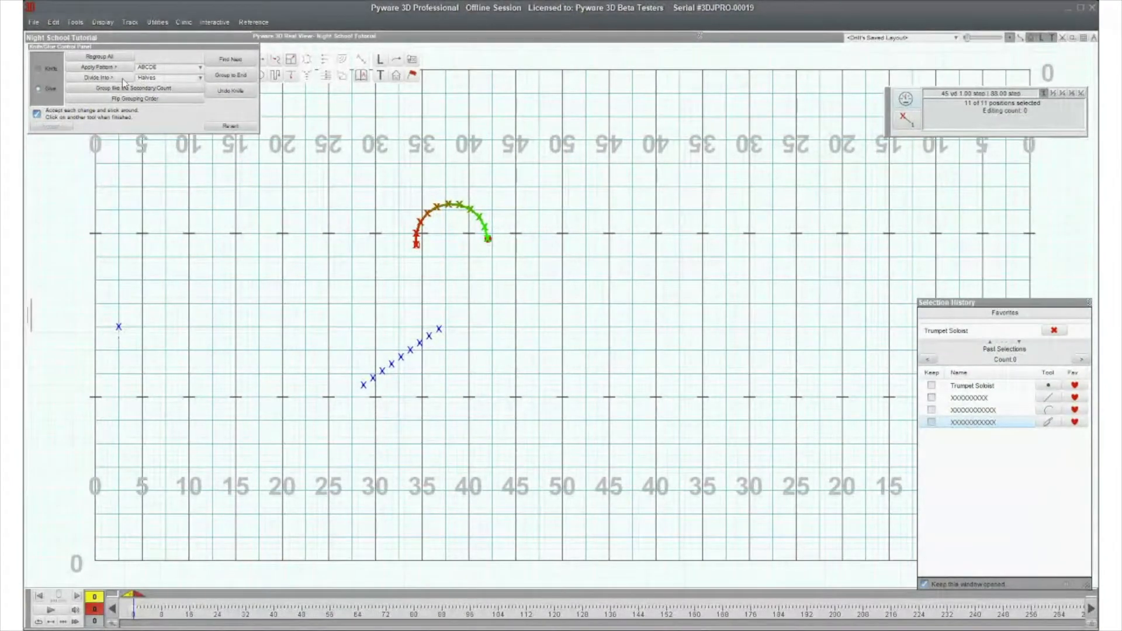
- Dismiss the splitting help message, review the Divide Into options for the arc, and choose Halves
left_click(157, 80)
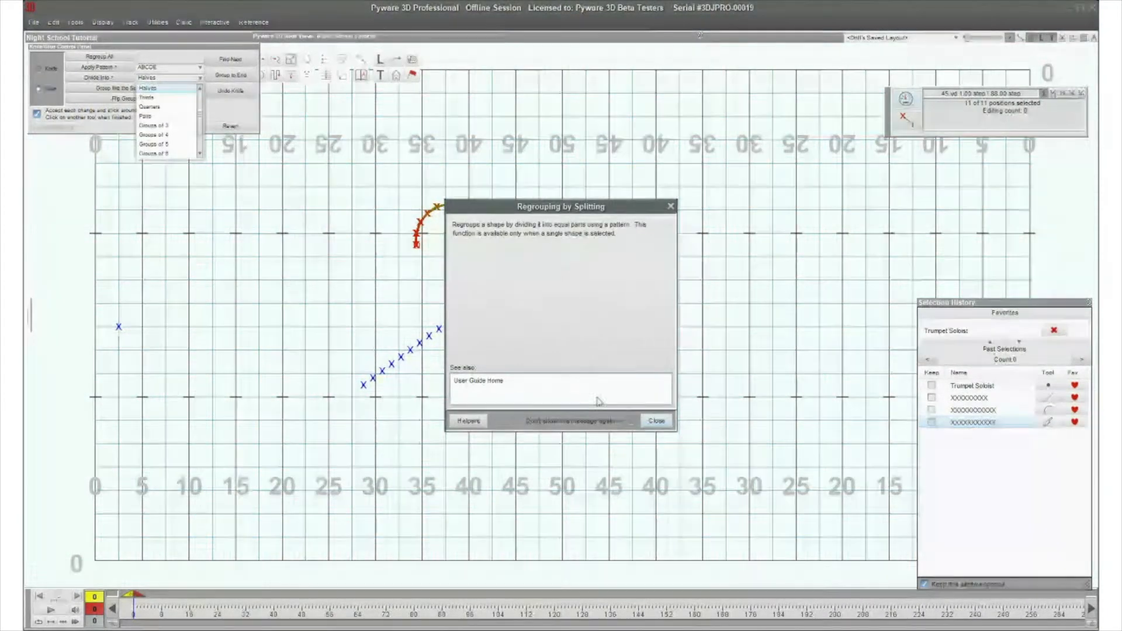
left_click(650, 421)
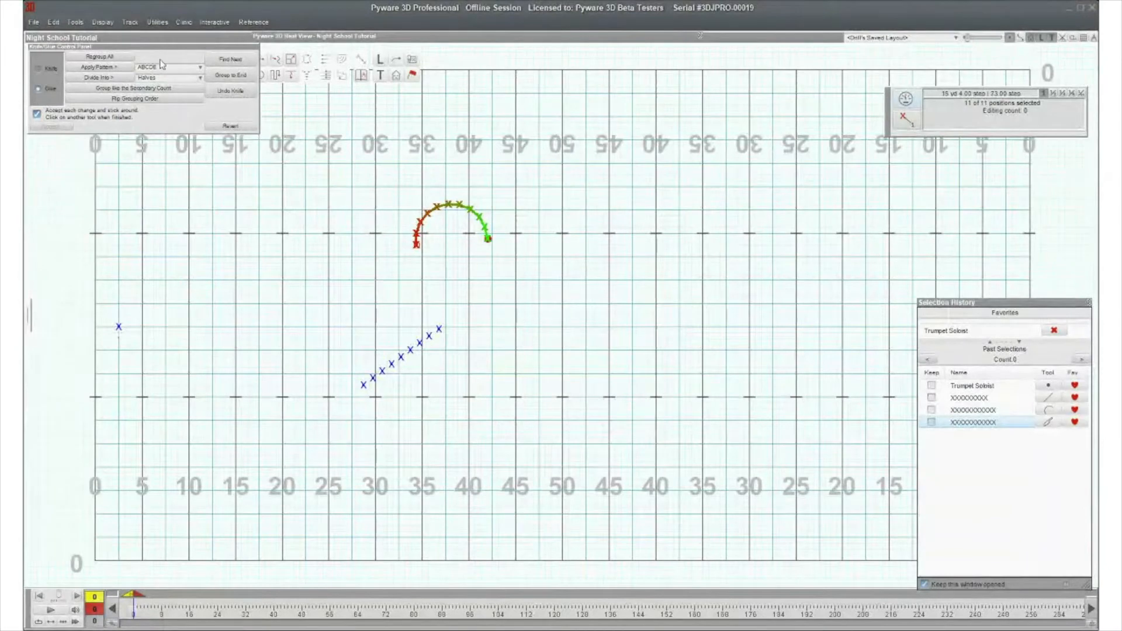
left_click(167, 78)
scroll(169, 137, "up", 1)
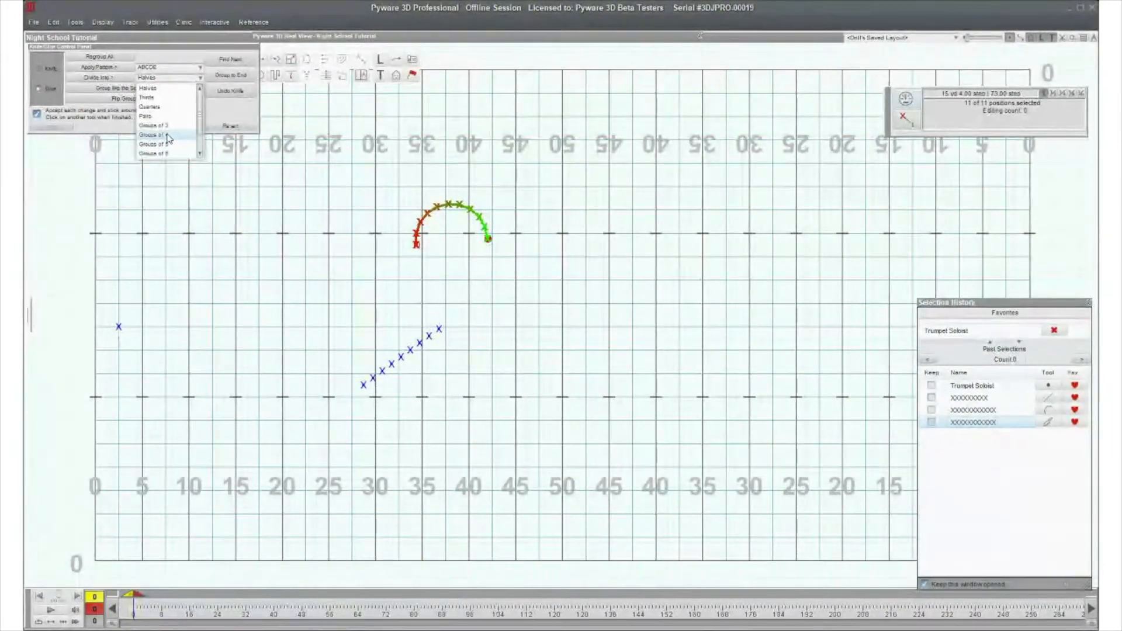
left_click(157, 89)
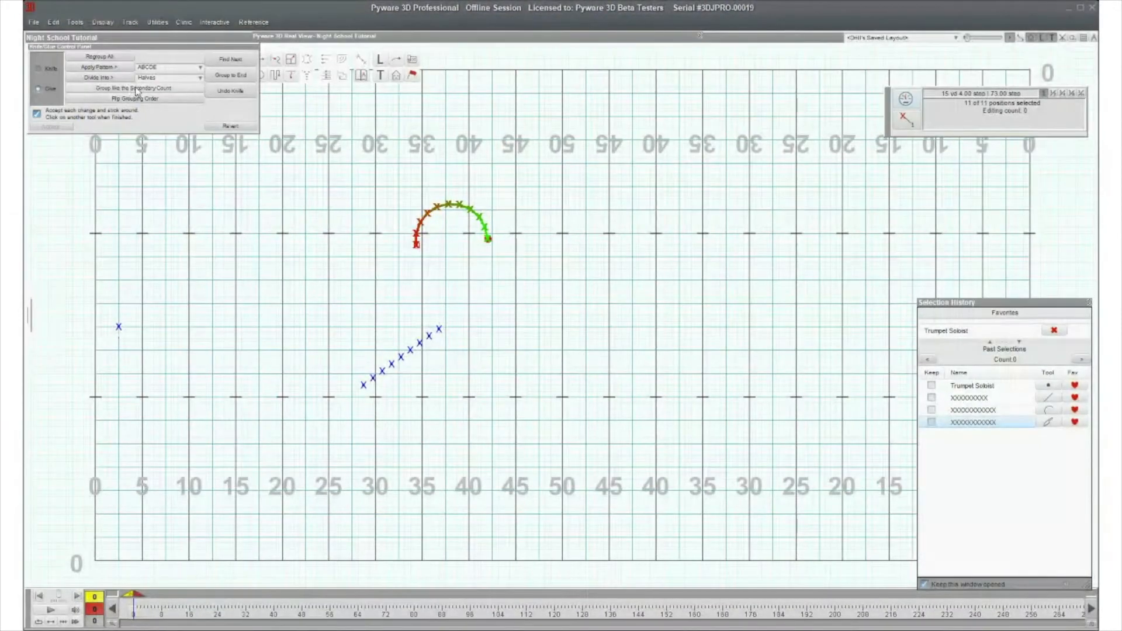
- Set the primary anchor to count 24 and check the arc's grouping there by box-selecting it and briefly opening the Knife Tool
mouse_move(140, 598)
left_mouse_down()
mouse_move(237, 602)
mouse_move(223, 614)
left_mouse_up()
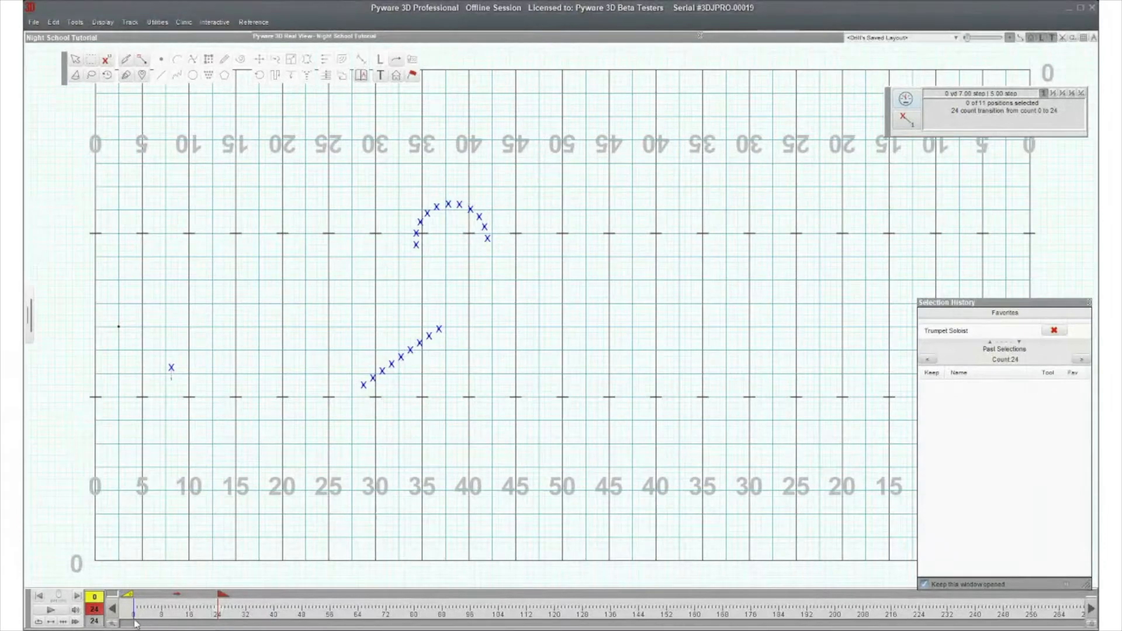
left_click_drag(358, 181, 497, 275)
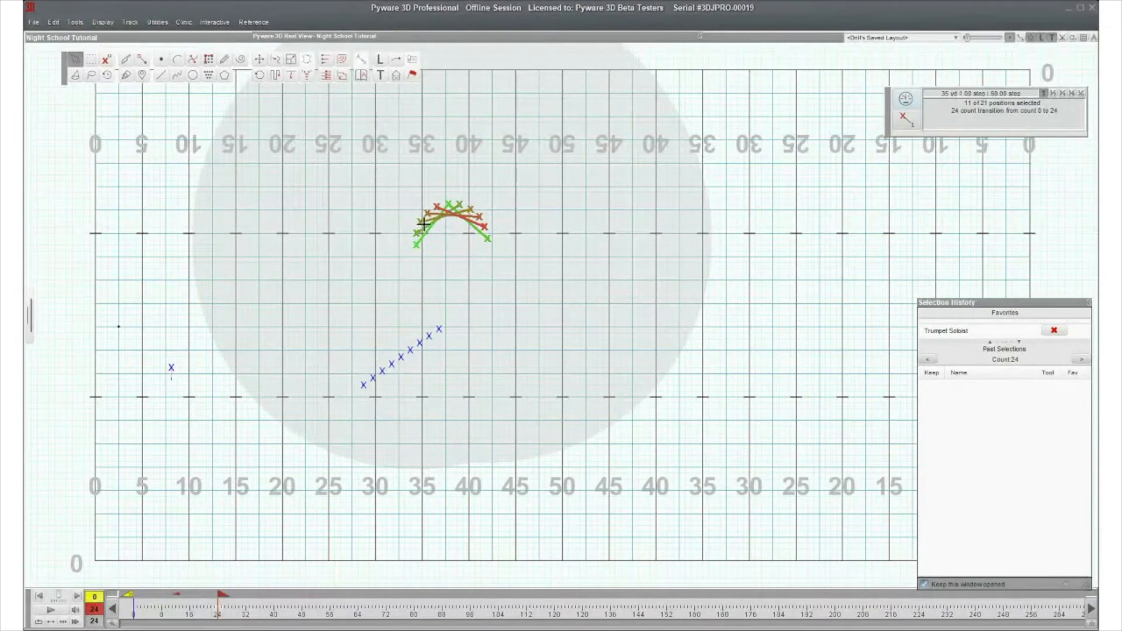
left_click(134, 62)
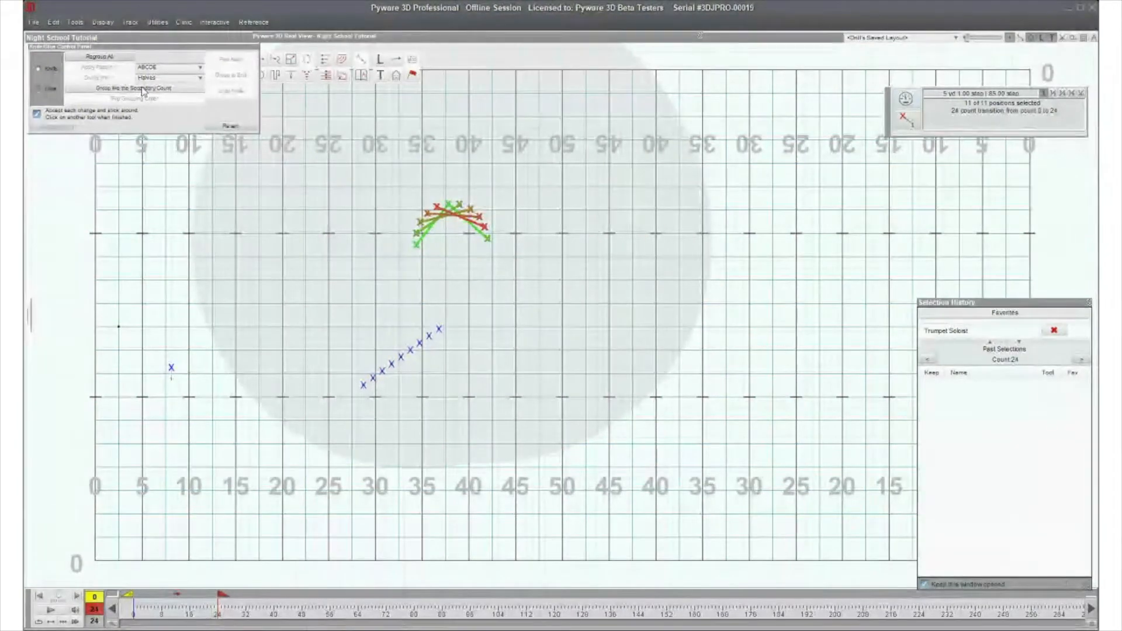
left_click(253, 232)
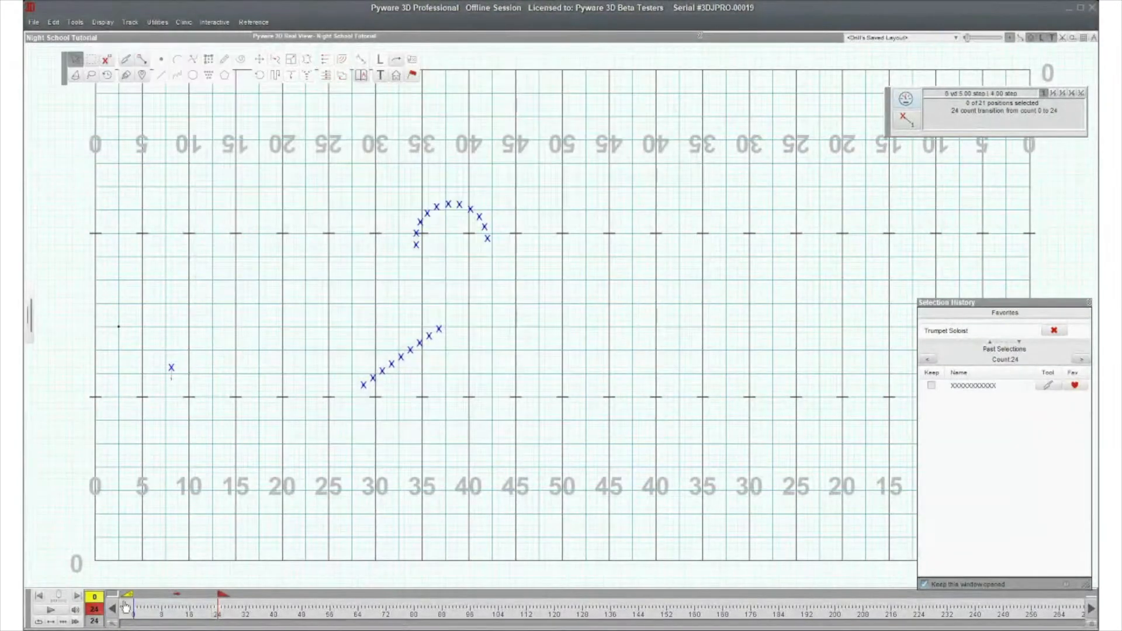
- At count 0, regroup all arc performers with the Knife Tool, glue the first pair, group to the end, and reselect the arc
left_click_drag(222, 595, 128, 597)
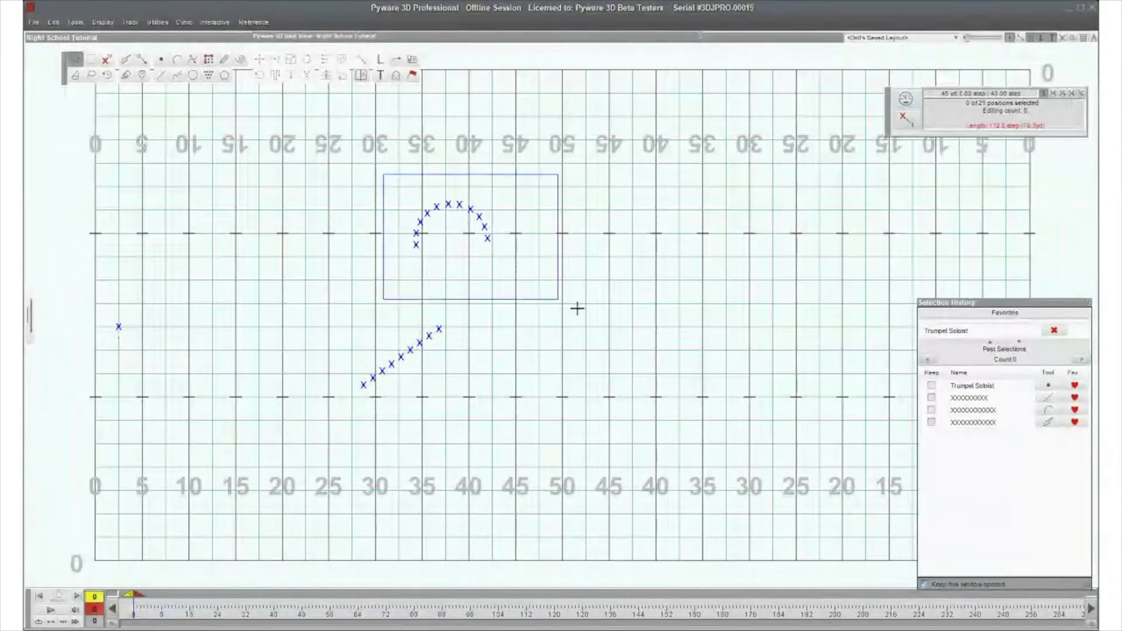
left_click_drag(393, 185, 528, 282)
left_click(126, 60)
left_click(96, 59)
left_click(416, 235)
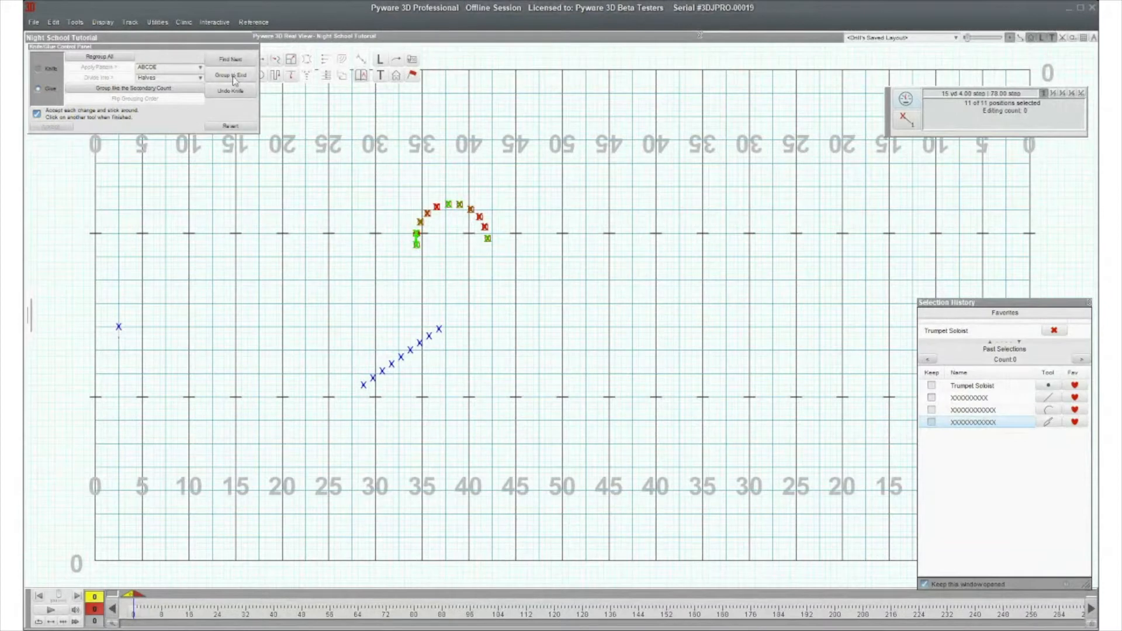
left_click(234, 80)
left_click(231, 74)
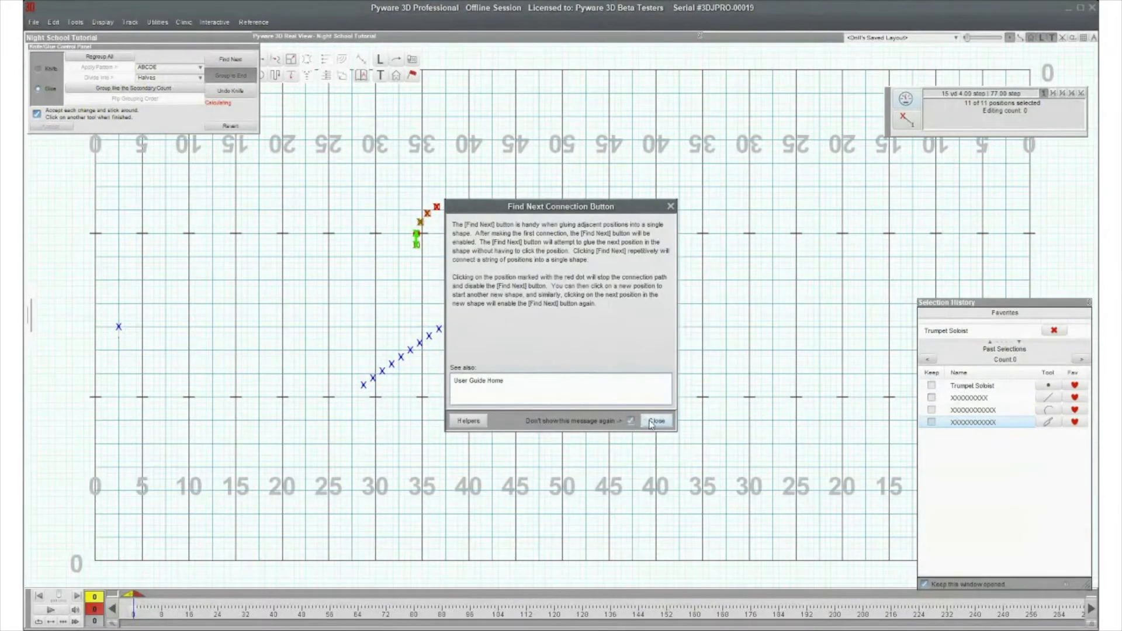
left_click(654, 422)
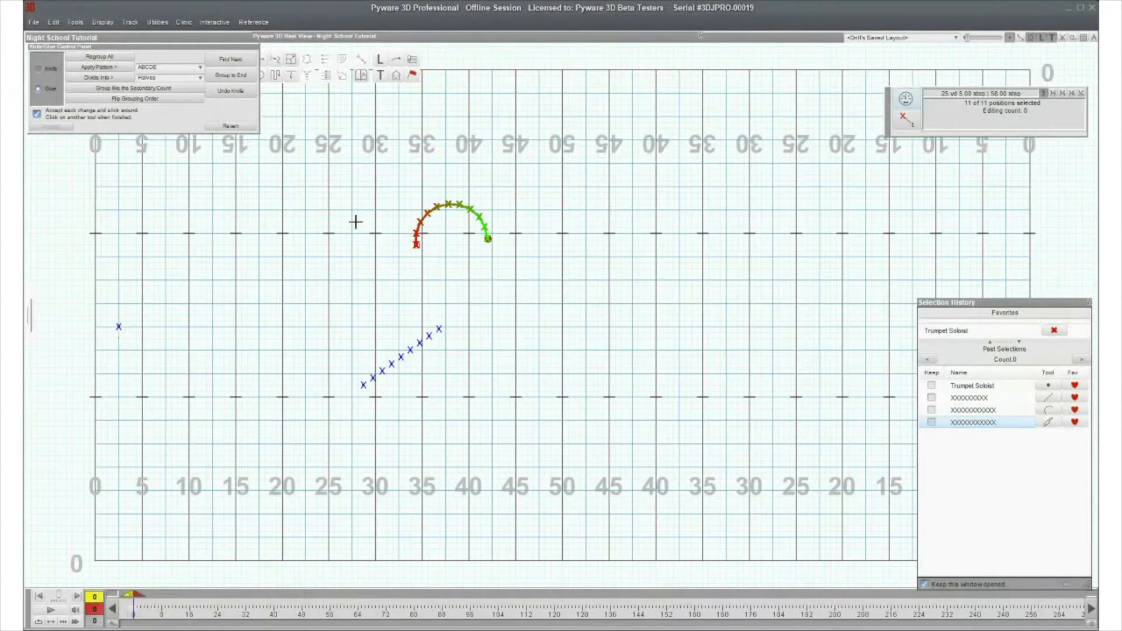
left_click(269, 181)
left_click_drag(415, 192, 497, 252)
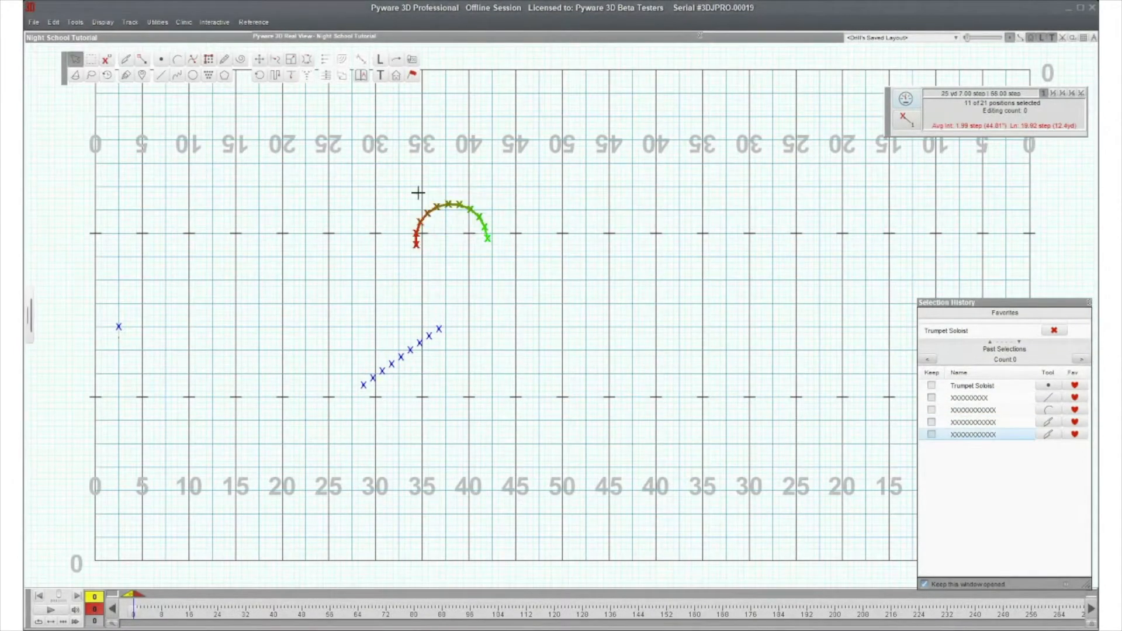
- At count 24, group the arc like the secondary count with the Knife Tool, close the tool, and reselect the arc
left_click_drag(138, 596, 216, 599)
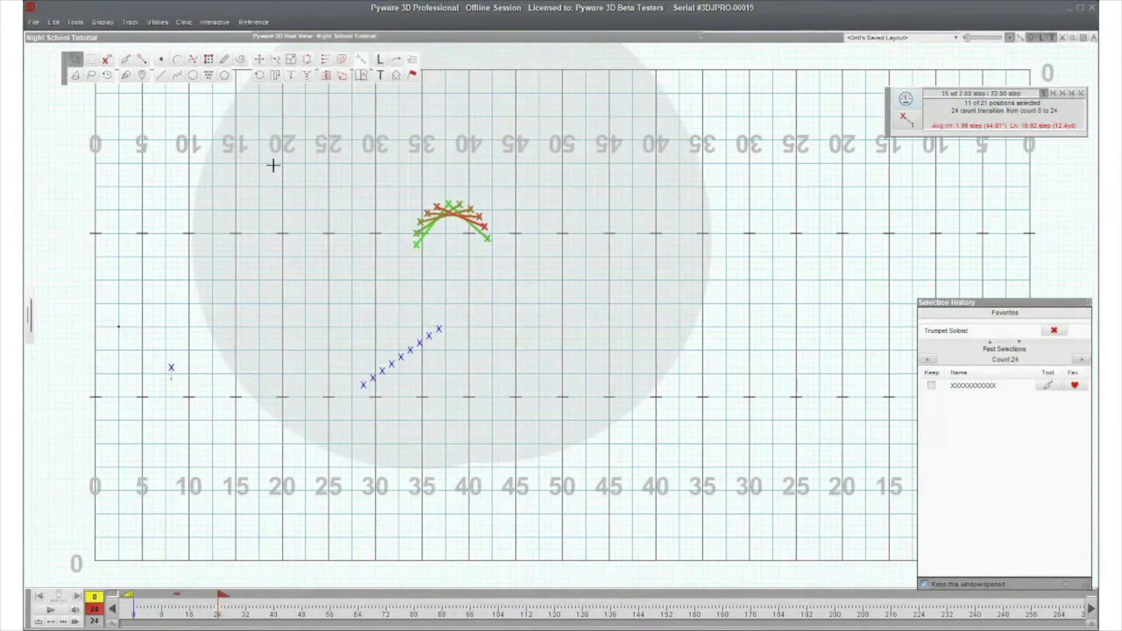
left_click(125, 63)
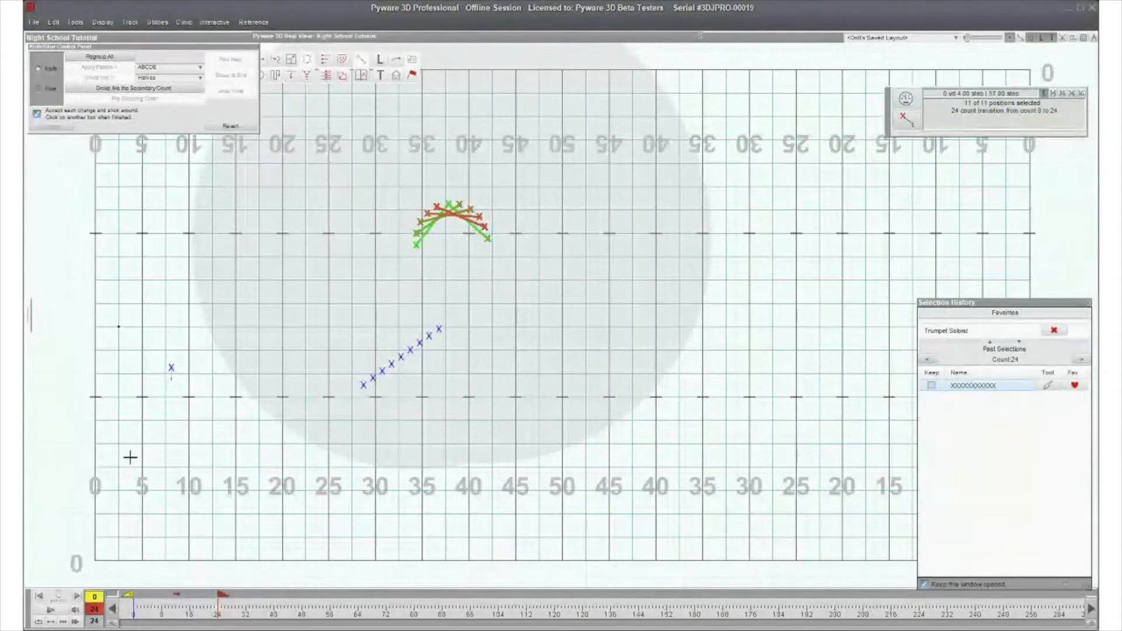
left_click(118, 89)
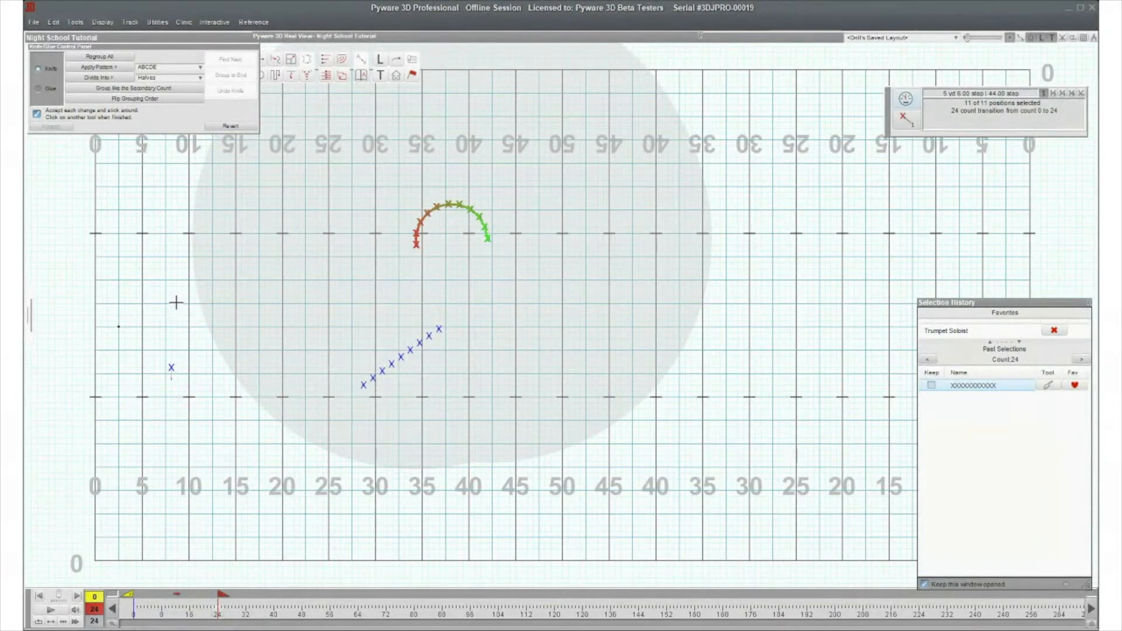
left_click(391, 244)
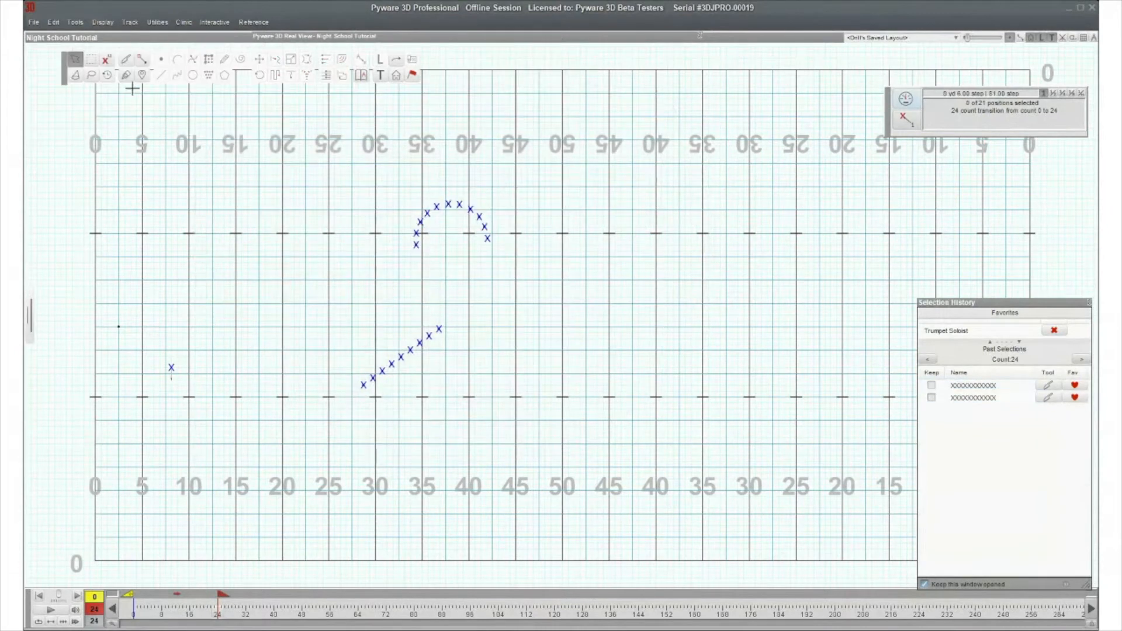
left_click_drag(396, 175, 584, 270)
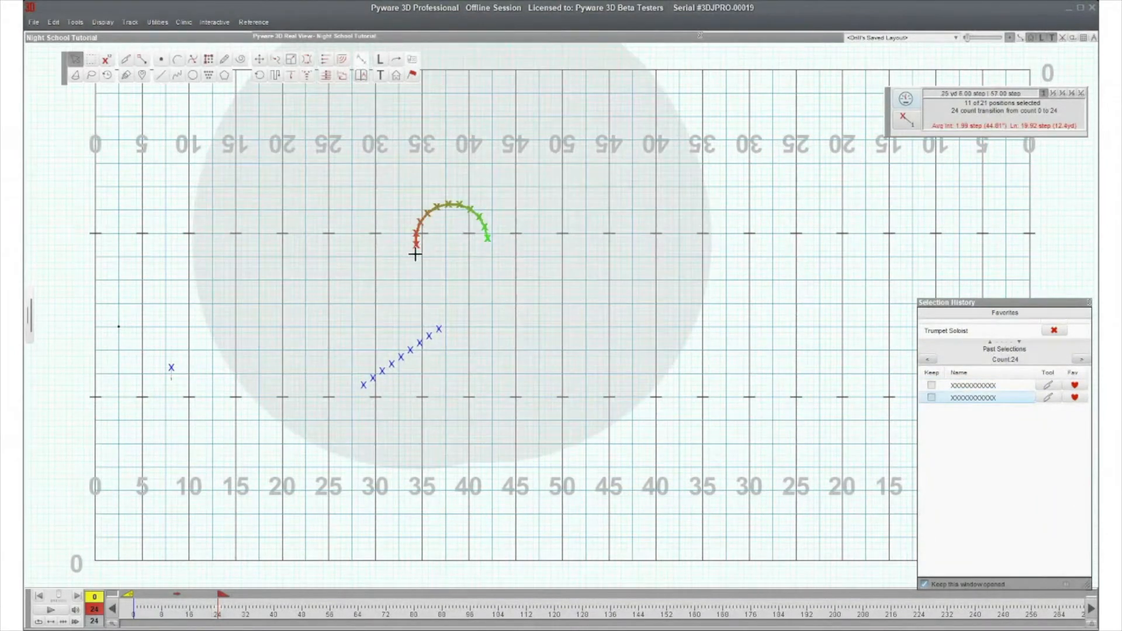
- Regroup all arc performers at count 24 with the Knife Tool, then glue them from the first one onward using Find Next
left_click(107, 78)
left_click_drag(131, 48, 139, 101)
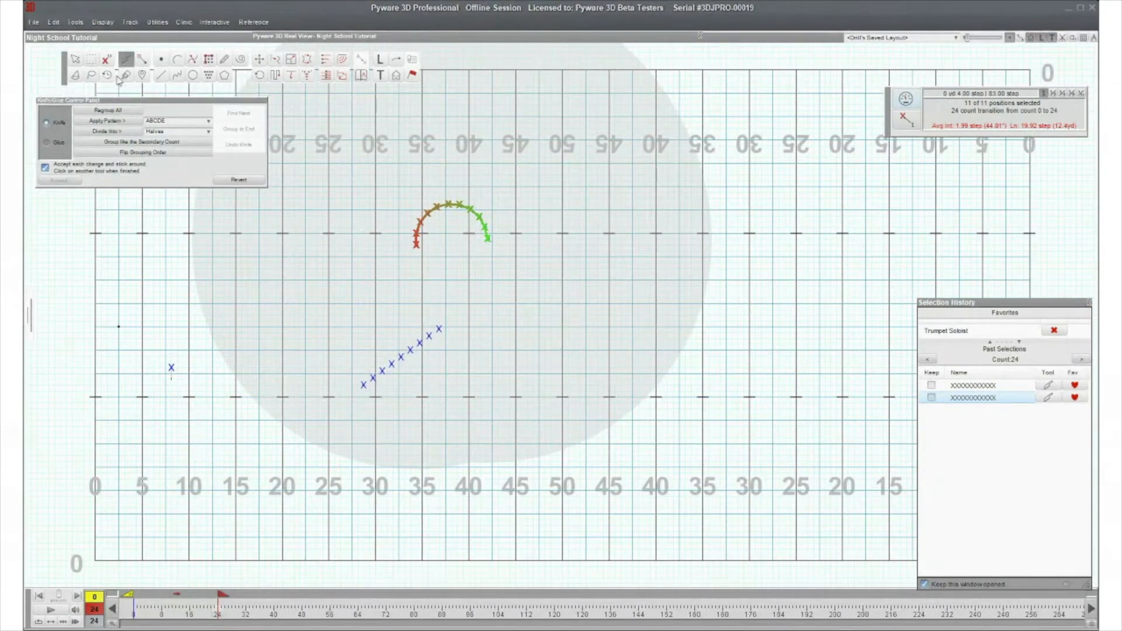
left_click(128, 111)
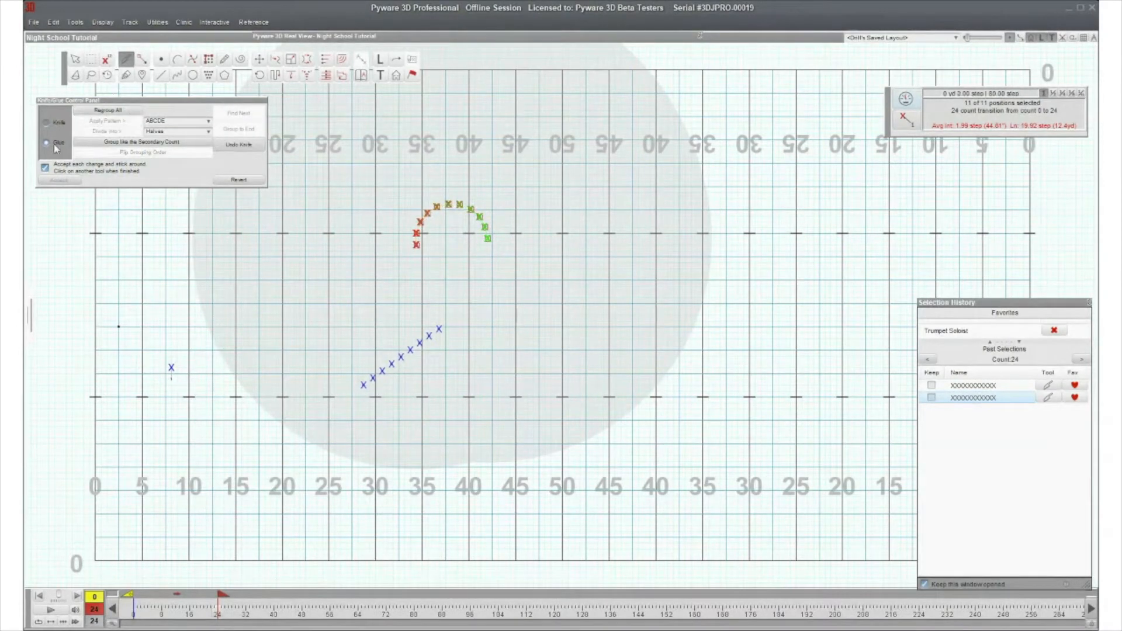
left_click(417, 244)
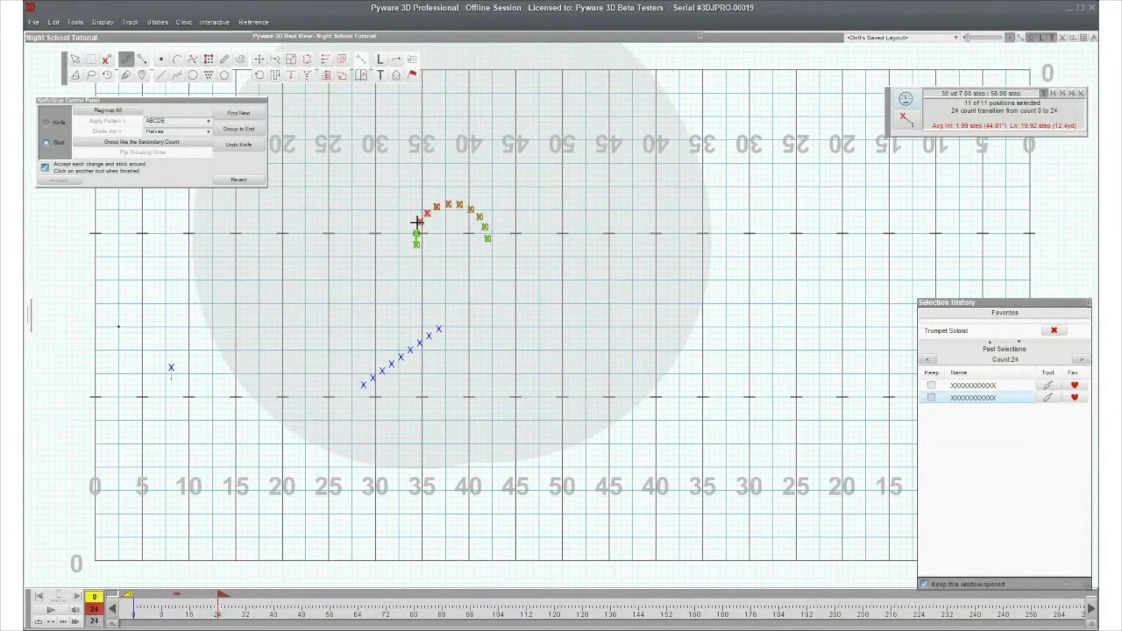
left_click(240, 117)
left_click(239, 117)
left_click(239, 116)
left_click(239, 116)
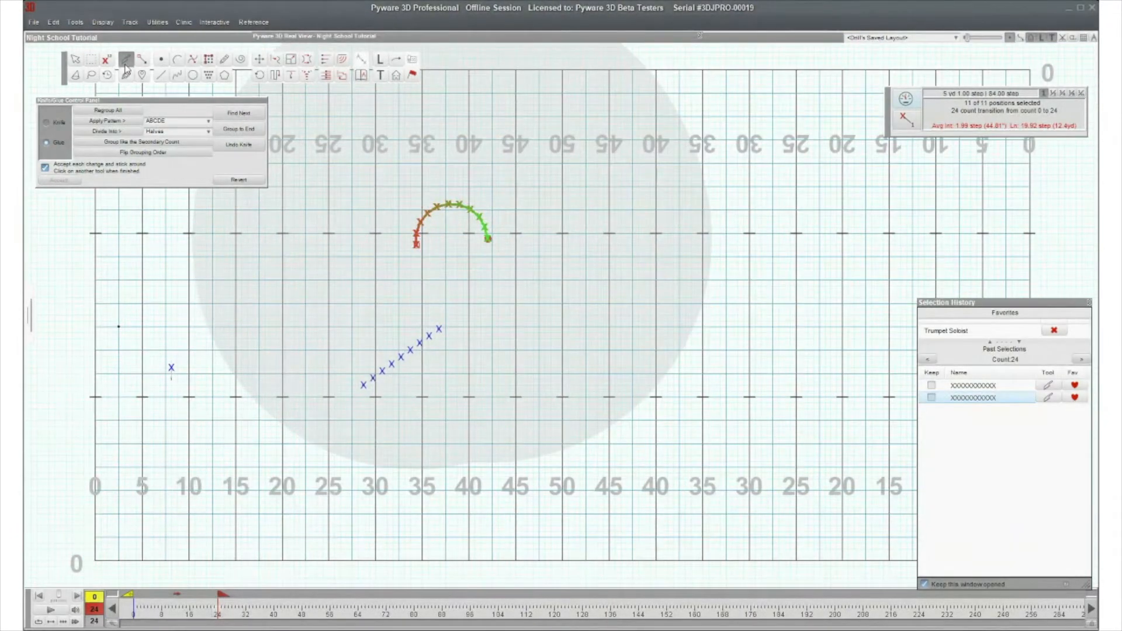
- Flip the arc's grouping order twice and leave the Knife Tool
left_click(156, 156)
left_click(156, 156)
key("Escape")
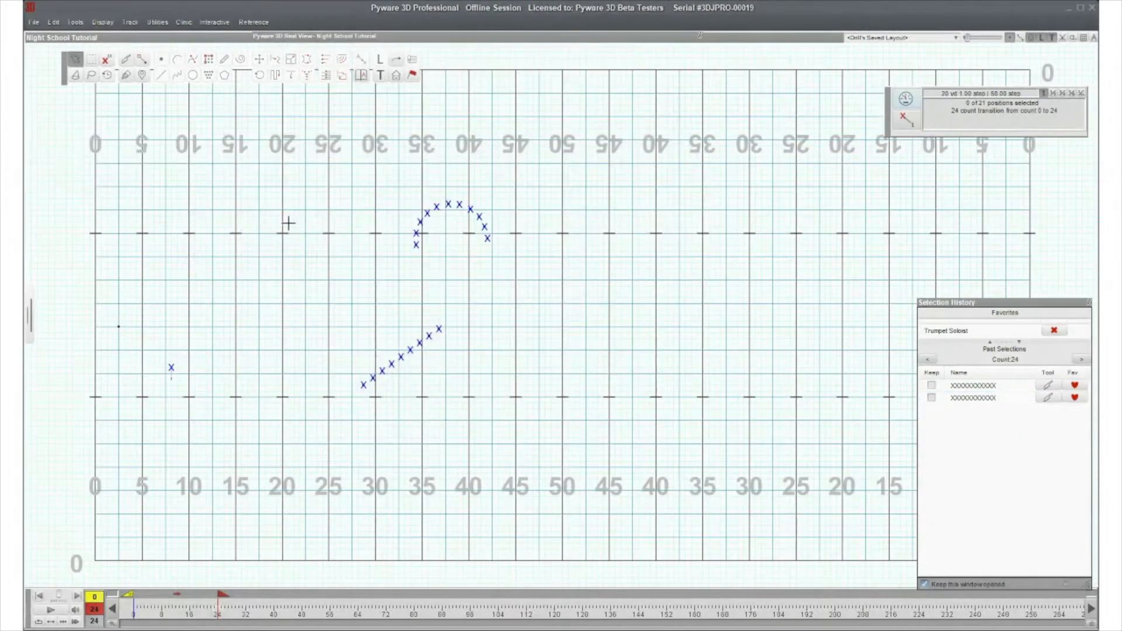
left_click(142, 60)
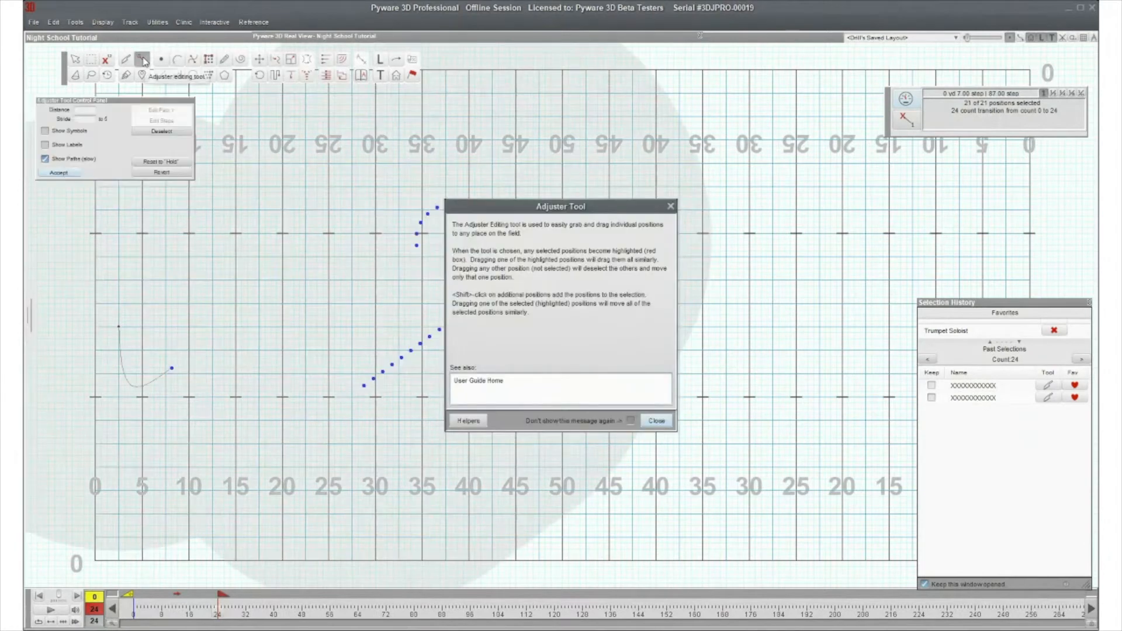
left_click(655, 421)
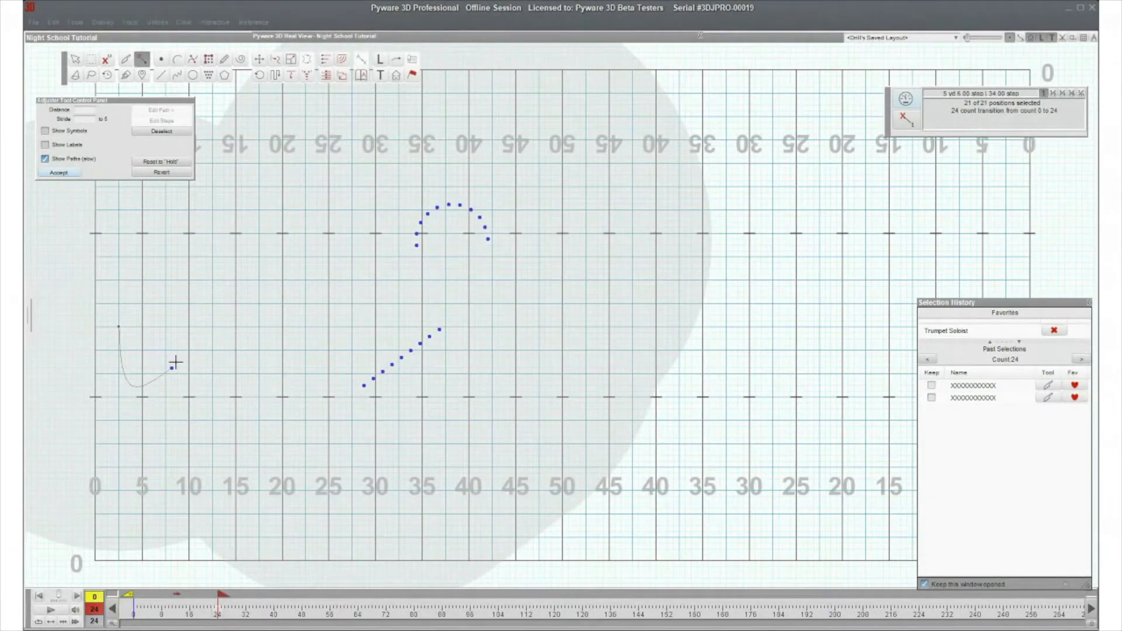
key("Escape")
- At count 0, suppress the single-count warning, try moving the soloist and the arc's first performer with the Adjuster Tool, and cancel
left_click_drag(222, 596, 96, 586)
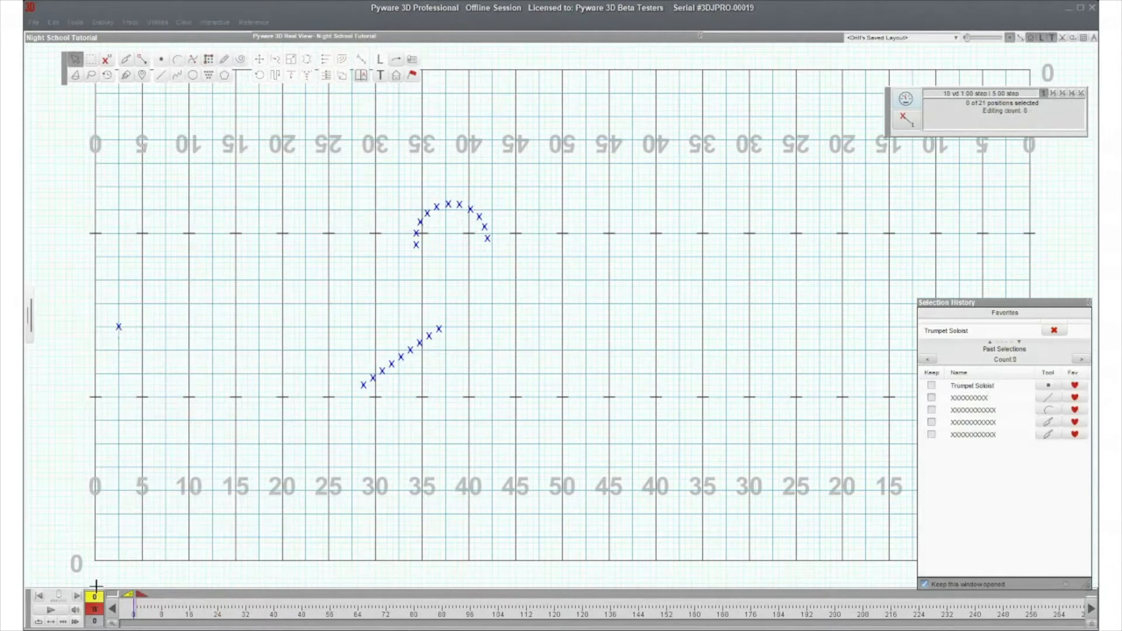
left_click(141, 59)
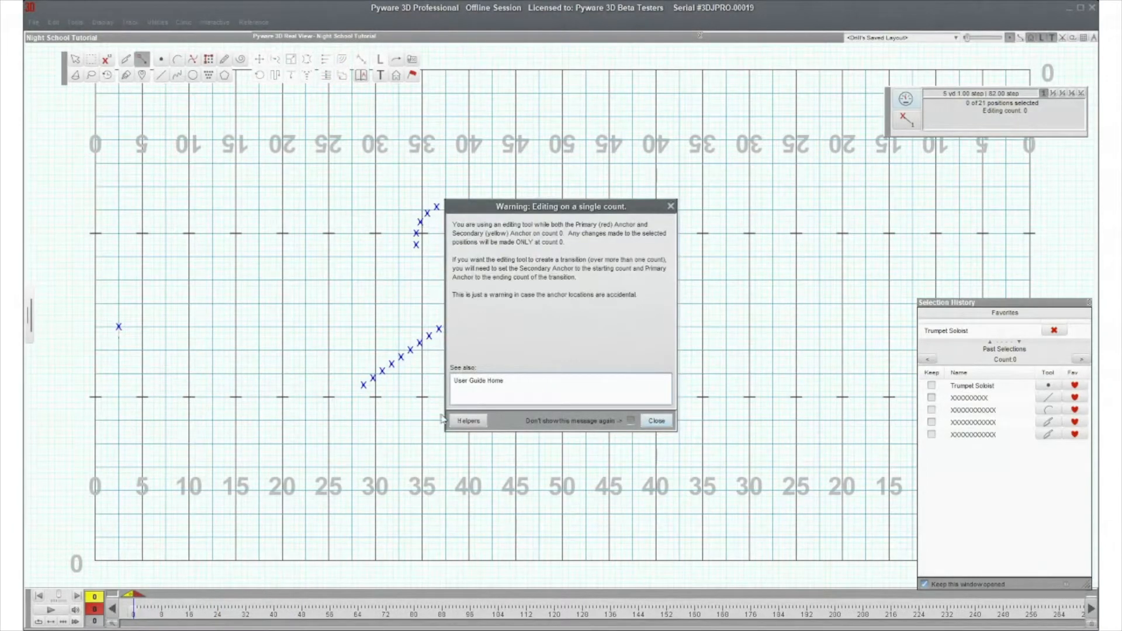
left_click(631, 421)
left_click(654, 421)
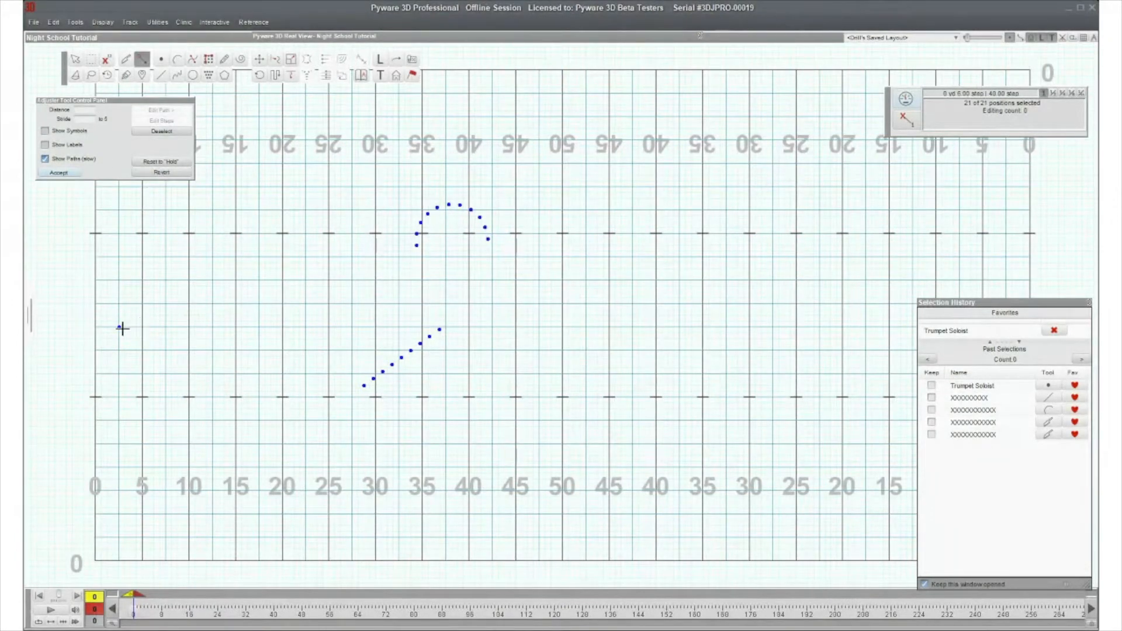
left_click_drag(119, 326, 177, 269)
left_click_drag(416, 246, 399, 193)
key("Escape")
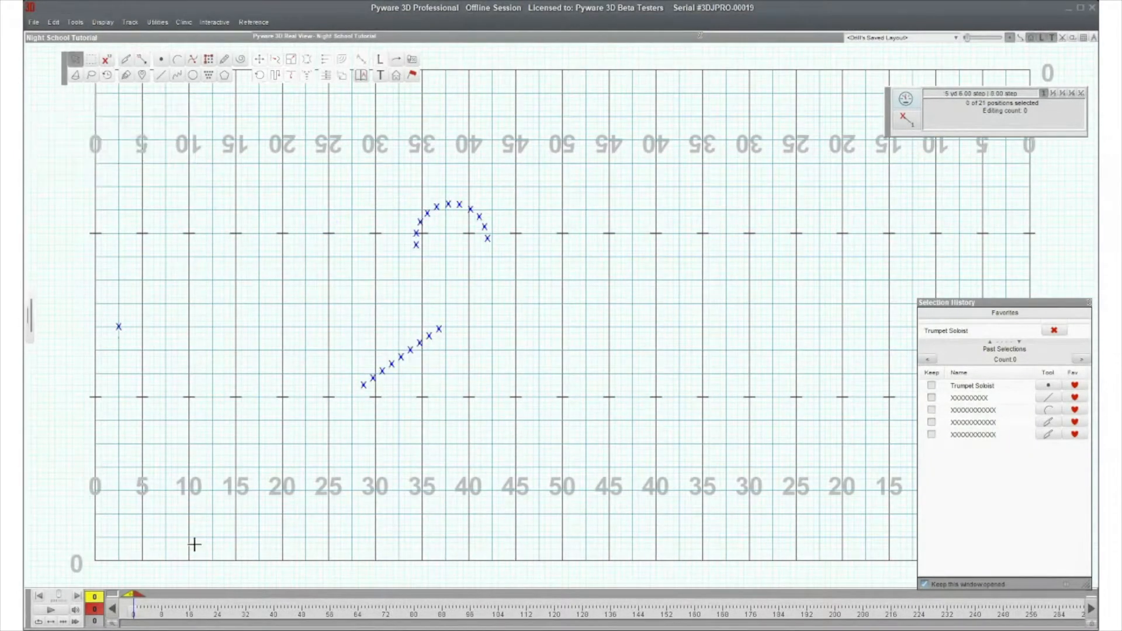
- Set the editing count to 24 so that the transition from count 0 is active
left_click_drag(138, 597, 217, 617)
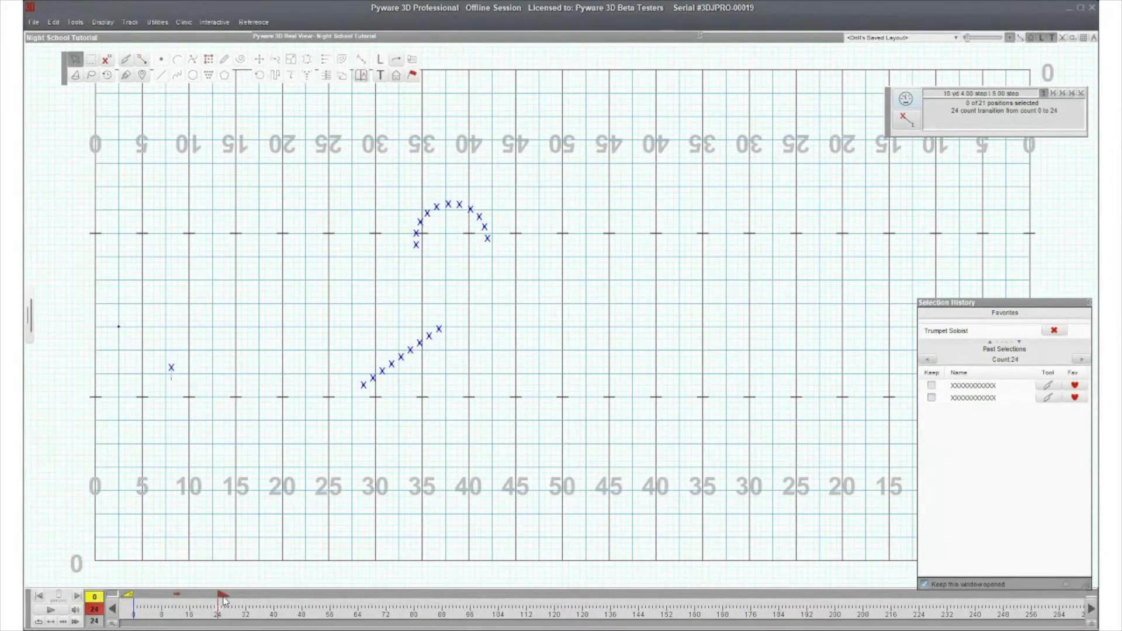
- Try moving the arc's first performer 5 yards toward the 30-yard line with the Adjuster Tool, cancel, and check the arc's selection
left_click(141, 60)
left_click_drag(411, 247, 369, 245)
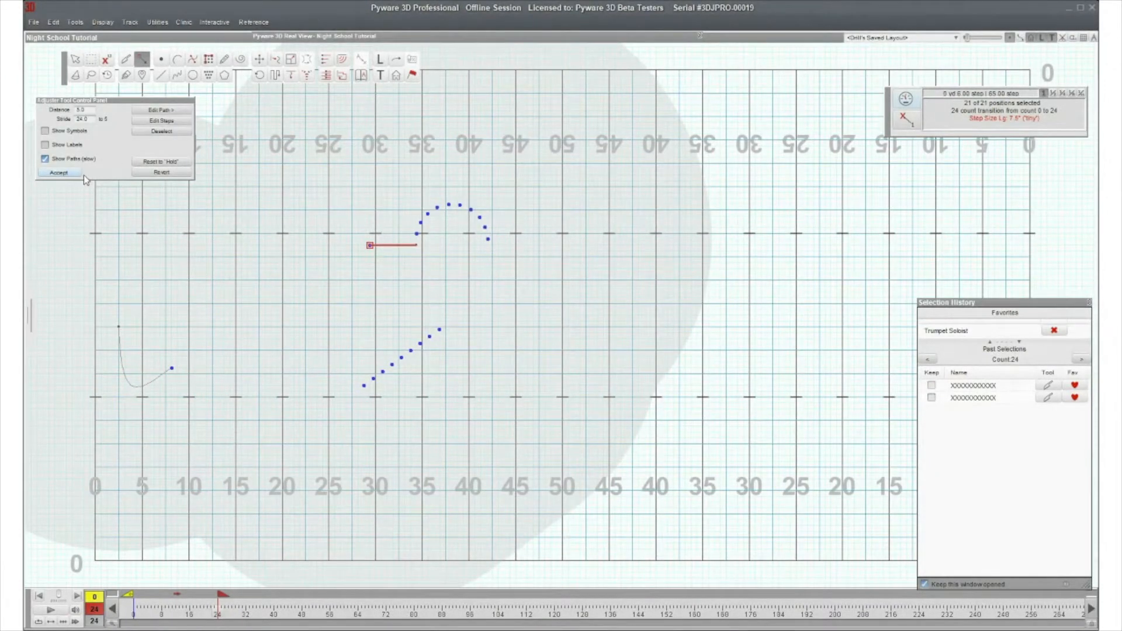
left_click(51, 611)
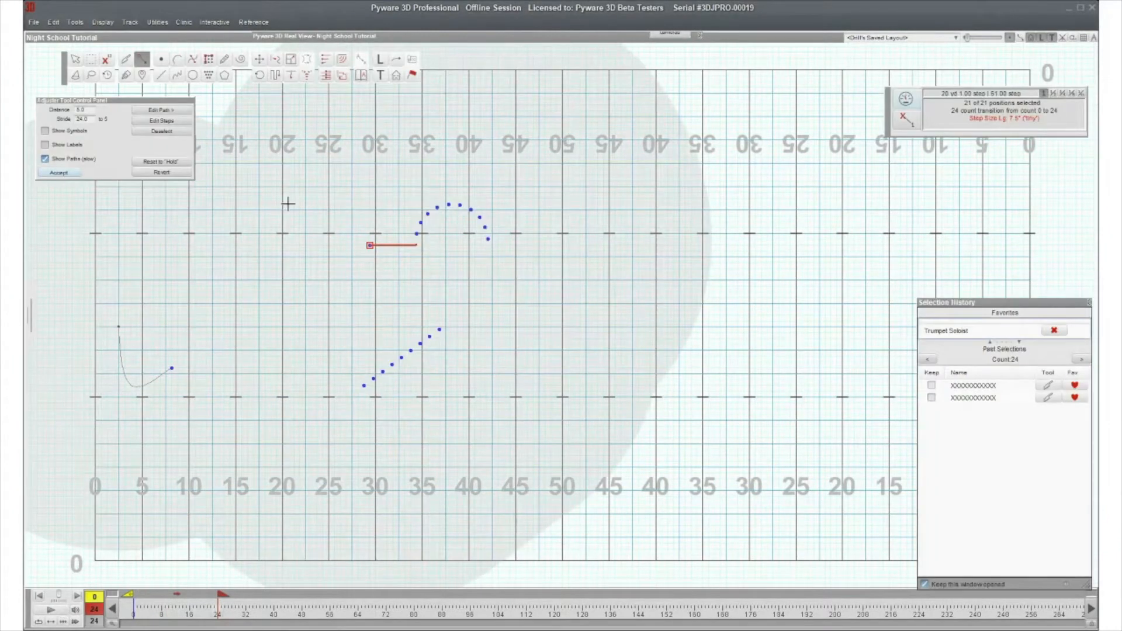
key("Escape")
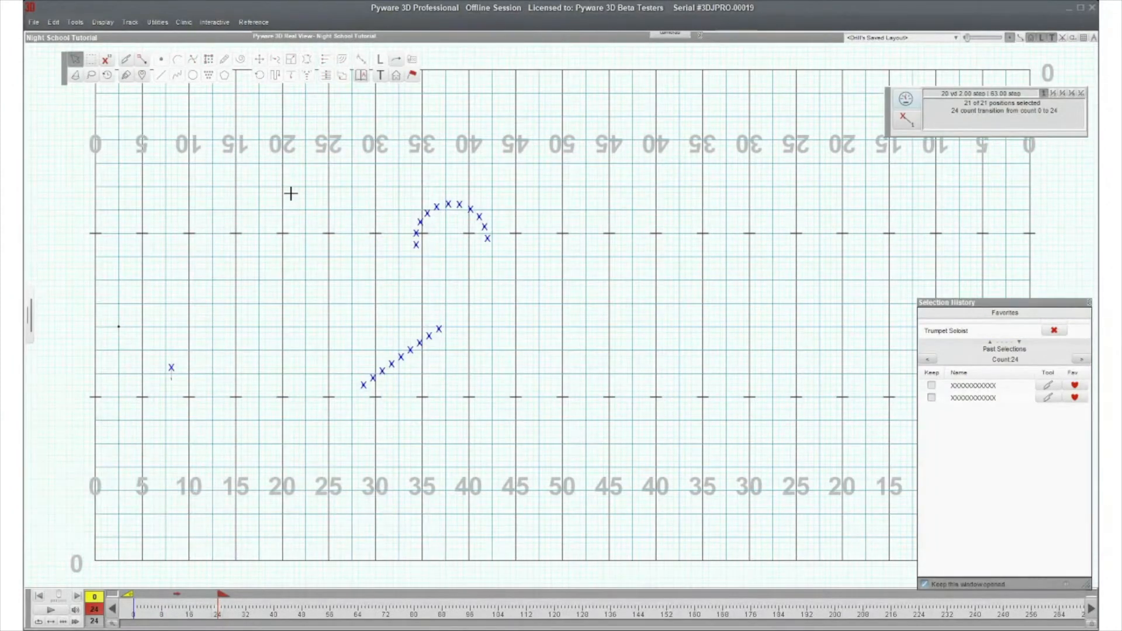
left_click(417, 245)
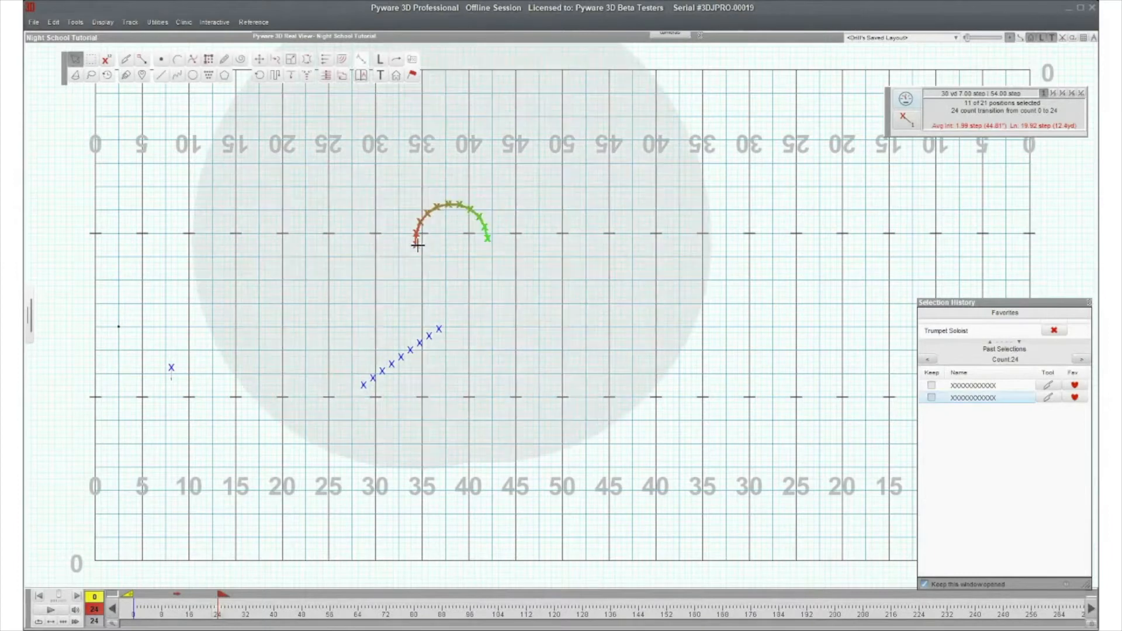
left_click(386, 223)
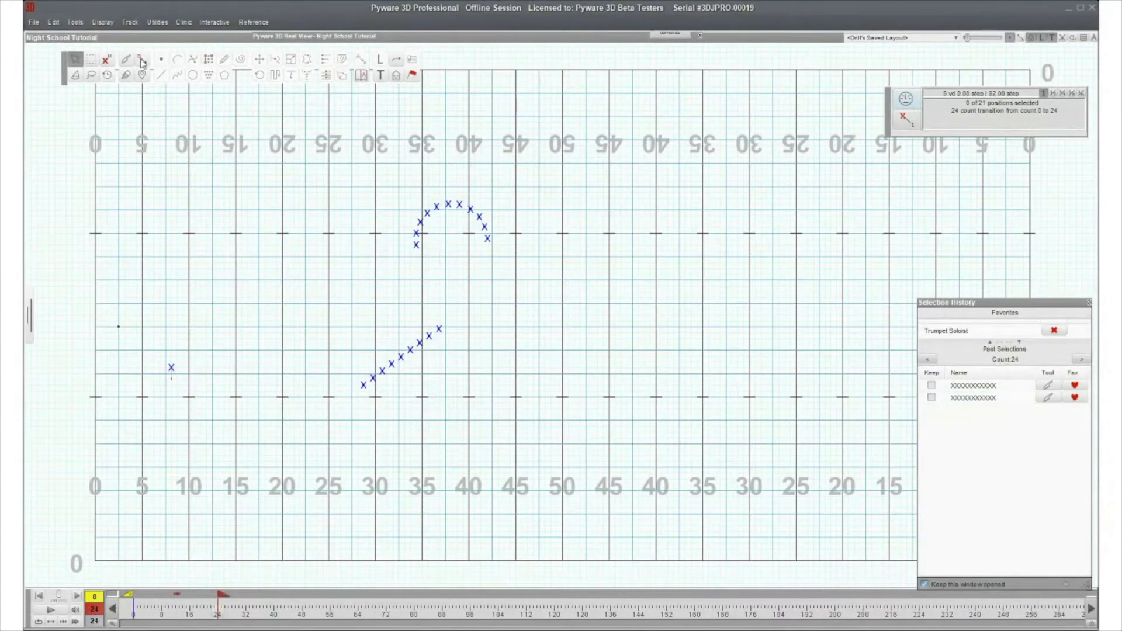
- With the Adjuster Tool, move the arc's first performer about 9 yards toward the 25-yard line and shape its path into a curved zigzag
left_click(141, 60)
left_click_drag(415, 244, 334, 234)
left_click(155, 110)
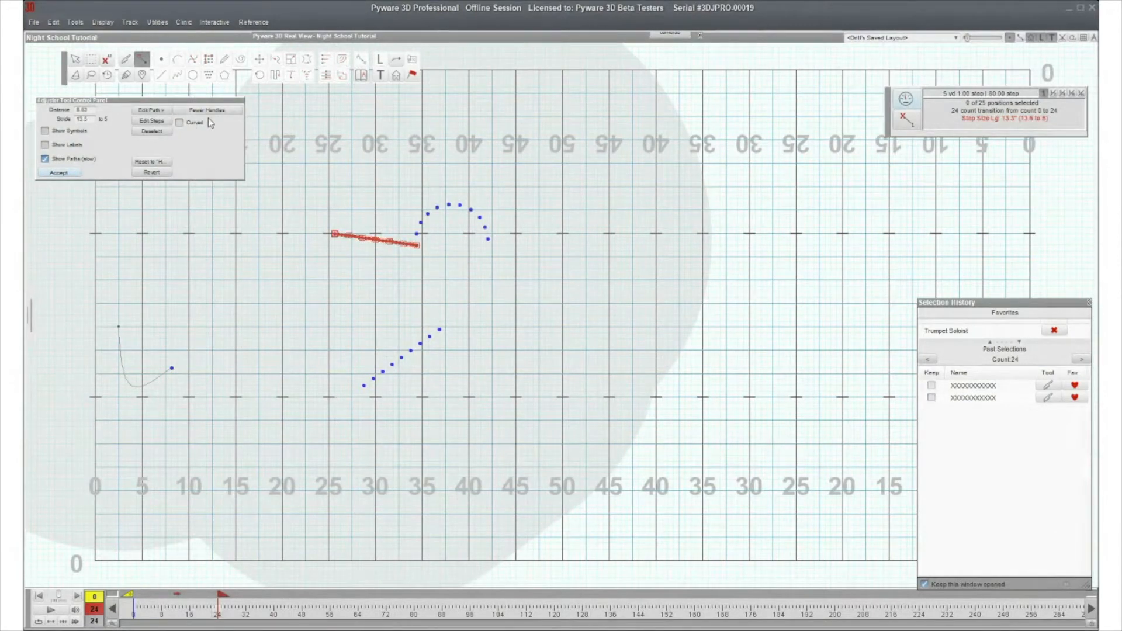
mouse_move(347, 234)
left_mouse_down()
mouse_move(347, 216)
mouse_move(358, 263)
mouse_move(376, 216)
mouse_move(388, 263)
mouse_move(405, 216)
left_mouse_up()
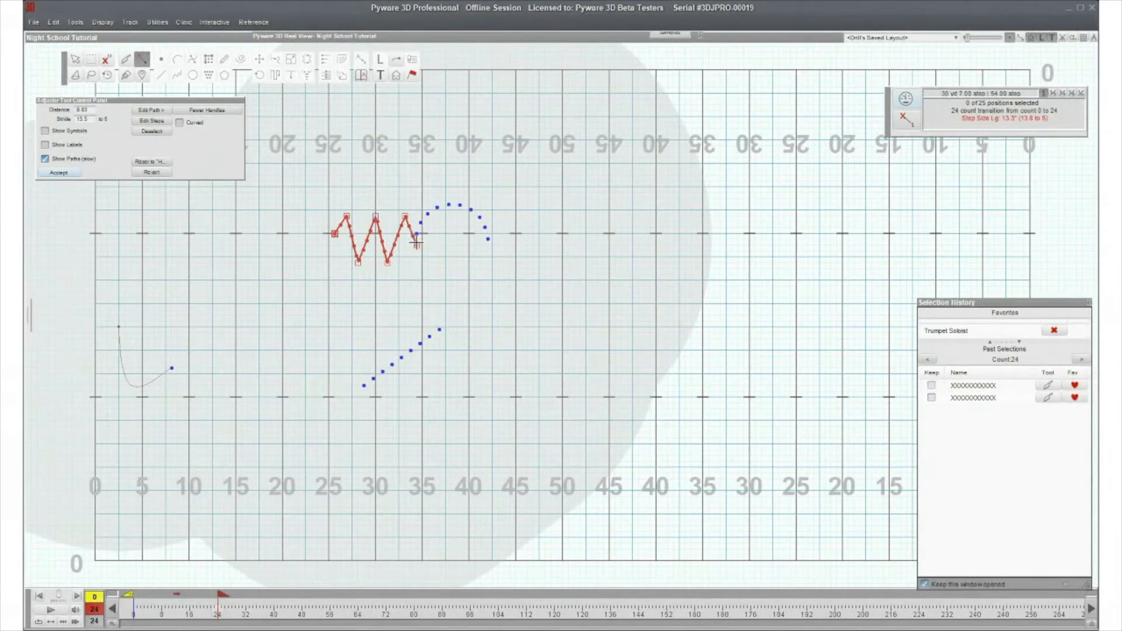
left_click(193, 123)
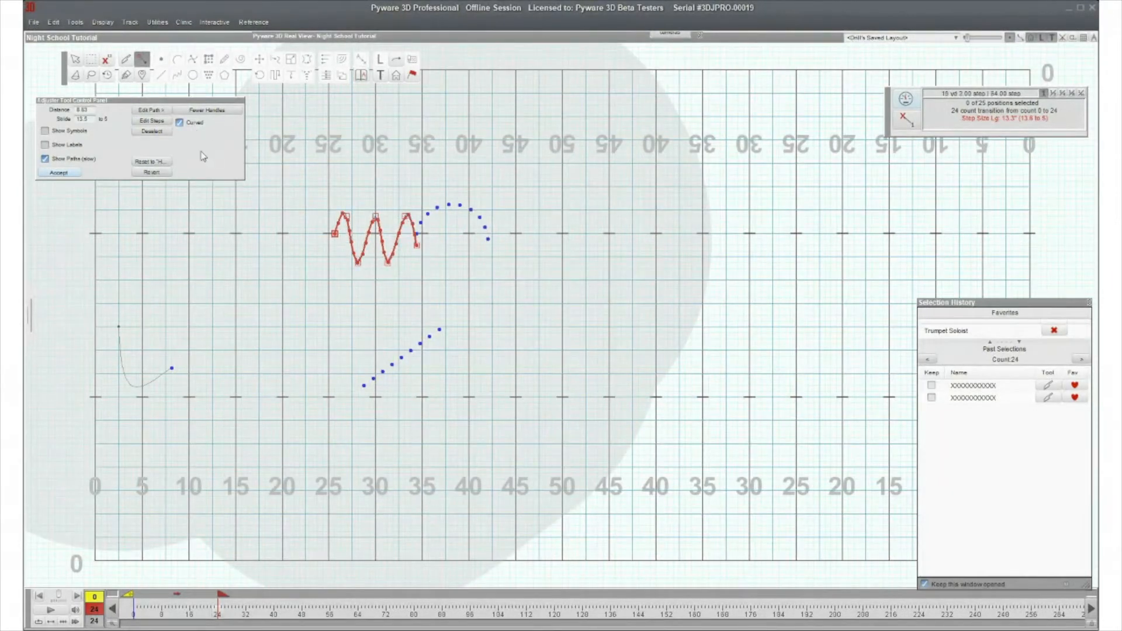
- Remove the three upper handles from the performer's path and reposition the remaining two to form an S-shaped curve
left_click(343, 214)
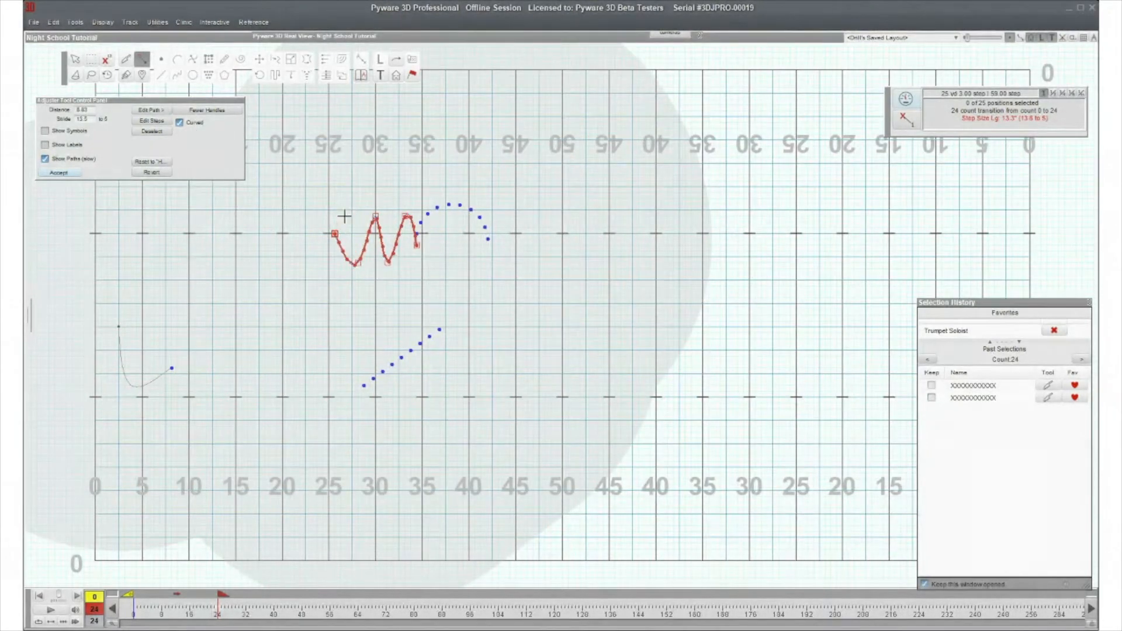
left_click(374, 216)
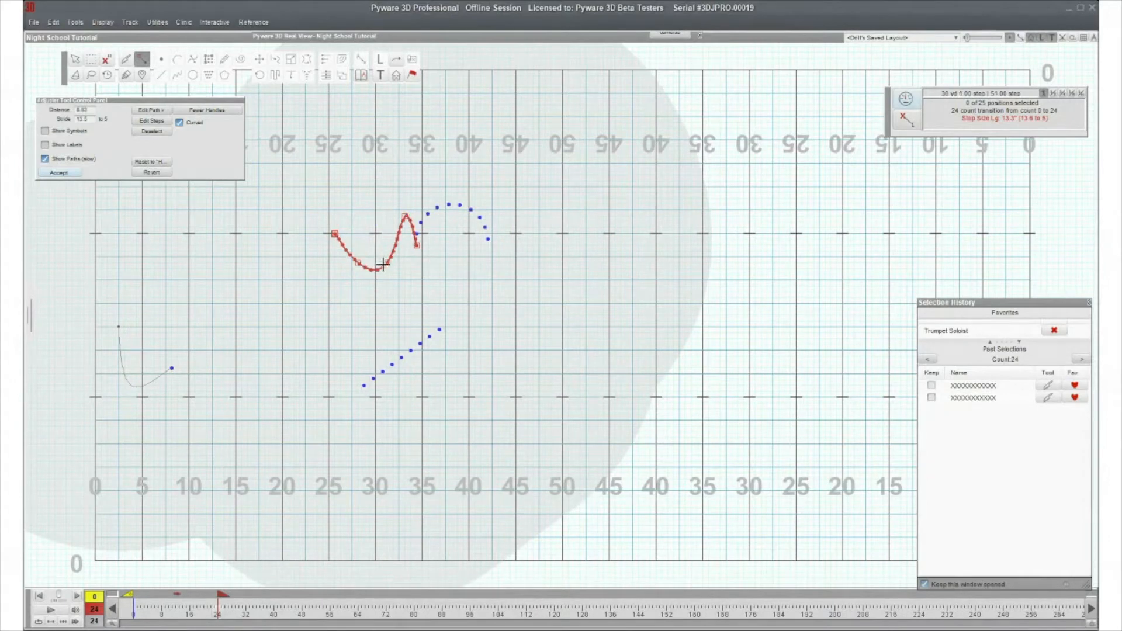
left_click(405, 216)
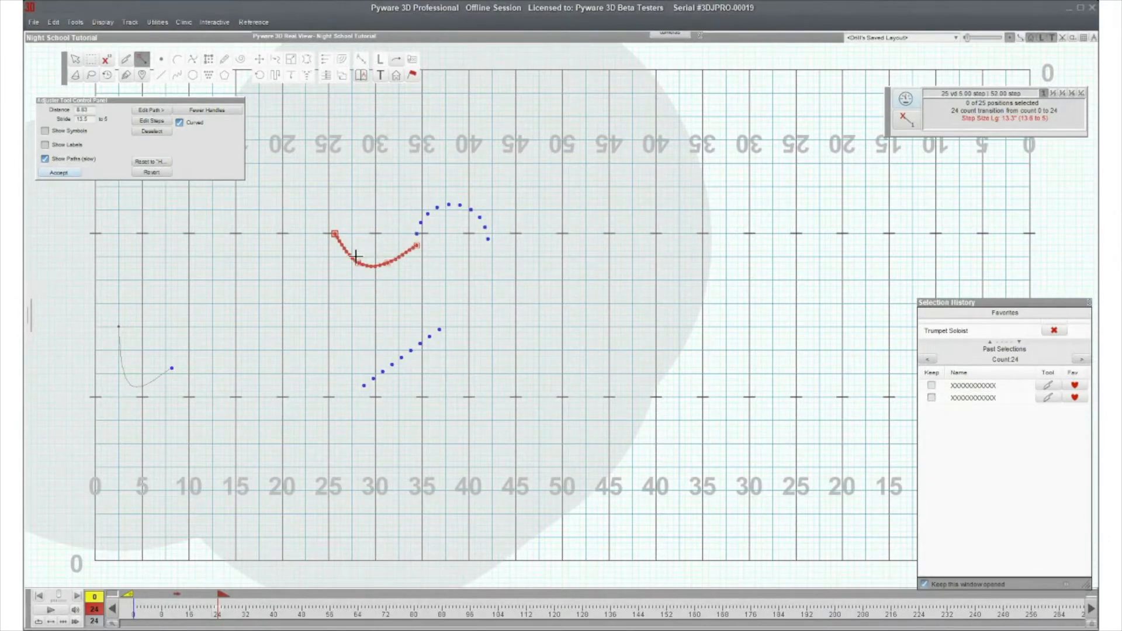
left_click_drag(361, 261, 363, 222)
left_click(381, 267)
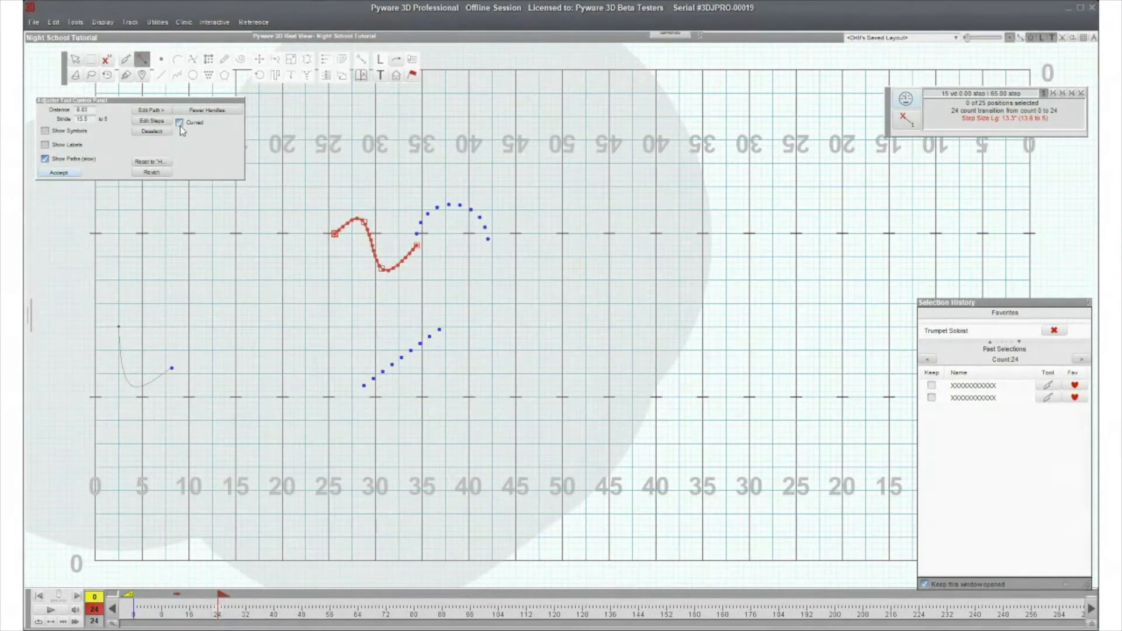
- Accept the adjusted path and preview the transition to count 24 with the count-by-count animation, then stop it
left_click(58, 173)
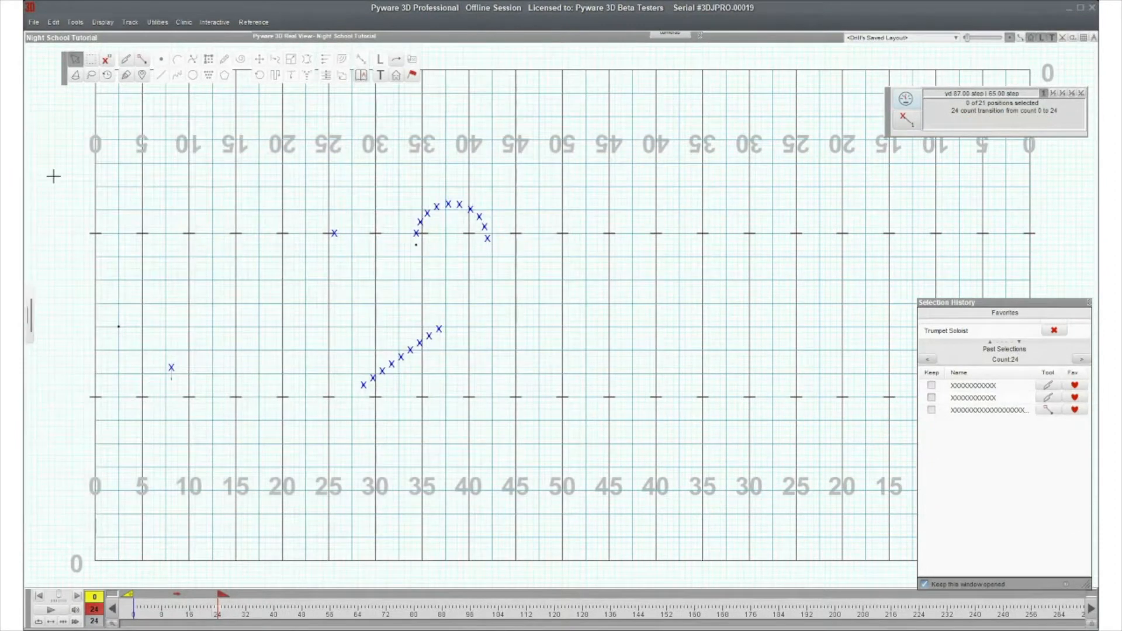
left_click(63, 622)
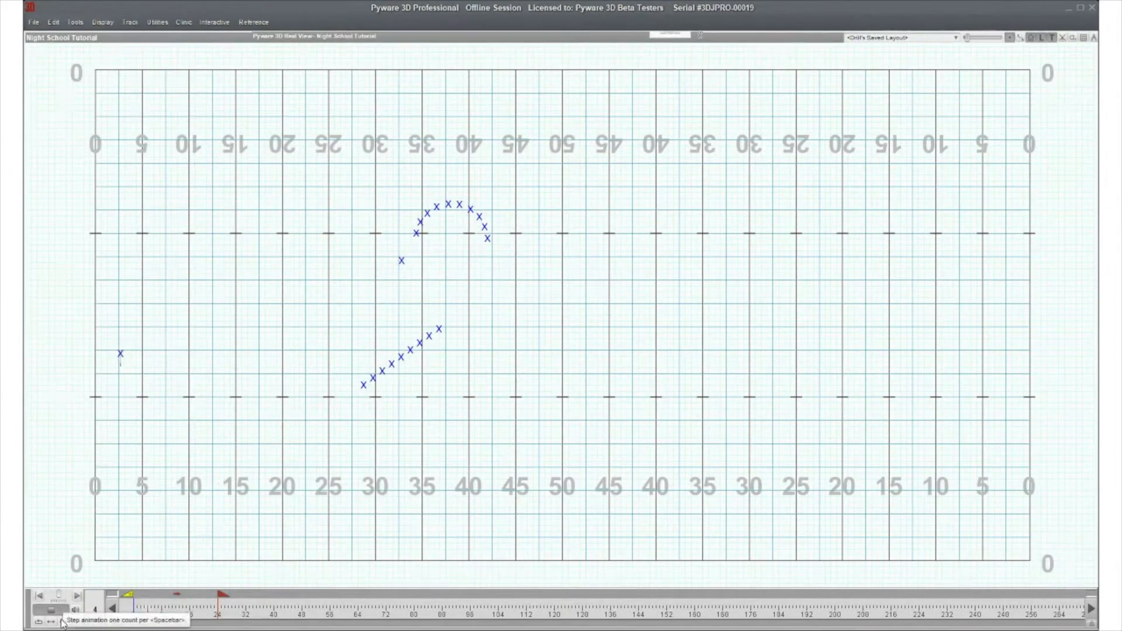
left_click(47, 611)
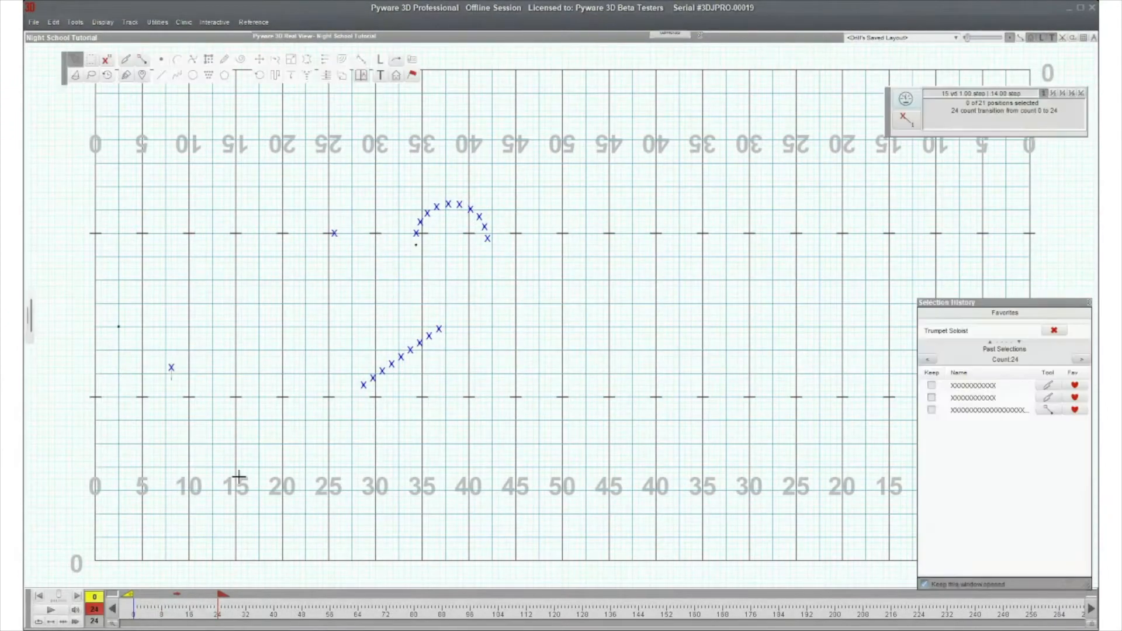
- Mark the arc's top performer, its last performer and the one on its inner hash mark as reference points with the Field Set Reference Tool
left_click(145, 80)
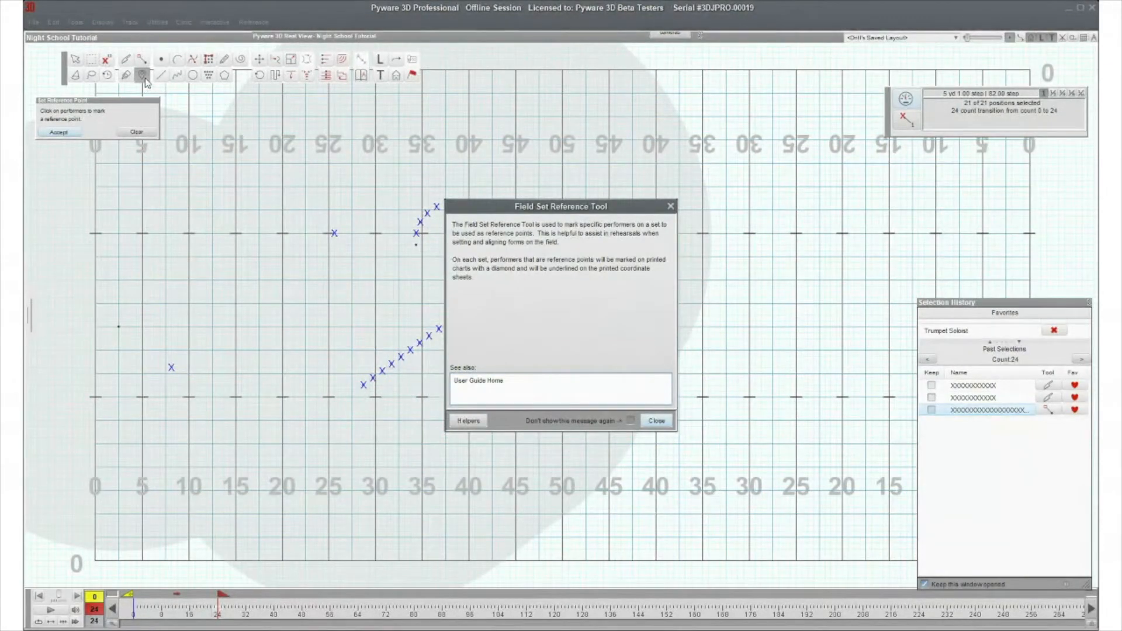
left_click(655, 421)
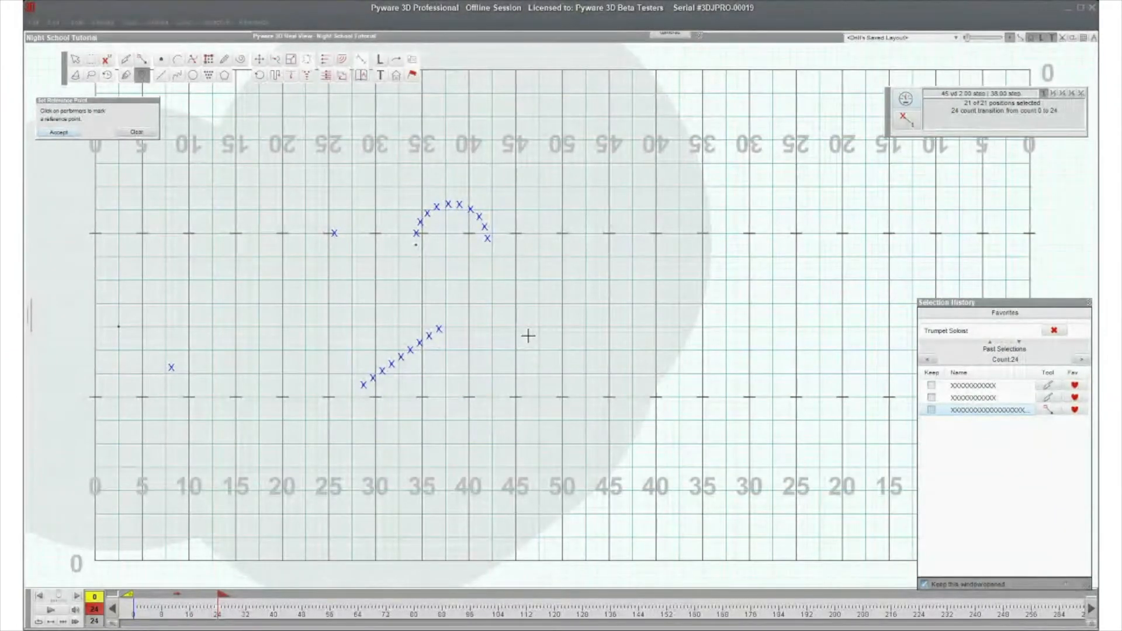
left_click(448, 204)
left_click(488, 239)
left_click(417, 233)
left_click(59, 133)
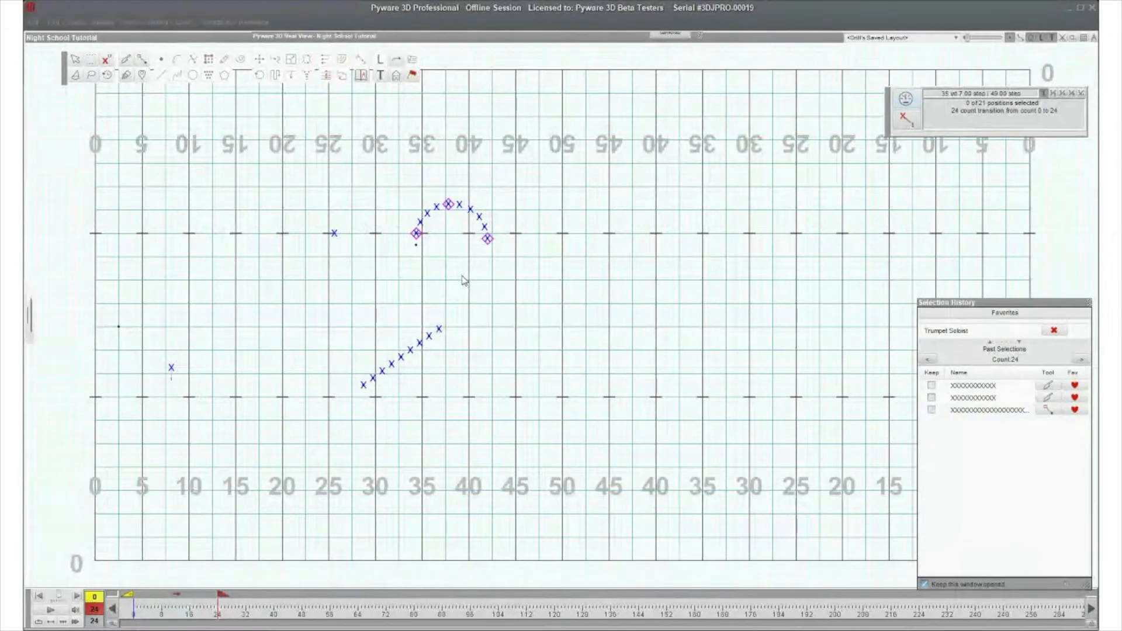
- Reopen the Field Set Reference Tool, accept the marked reference points as they are, and return to count 0
left_click(141, 75)
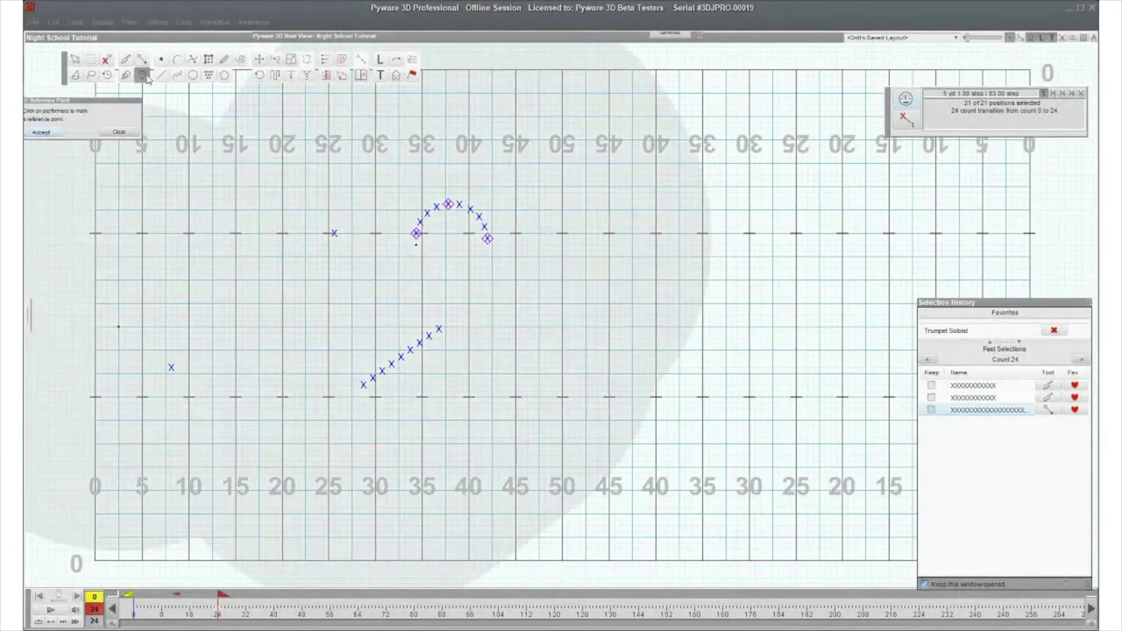
left_click(59, 133)
left_click_drag(219, 597, 137, 598)
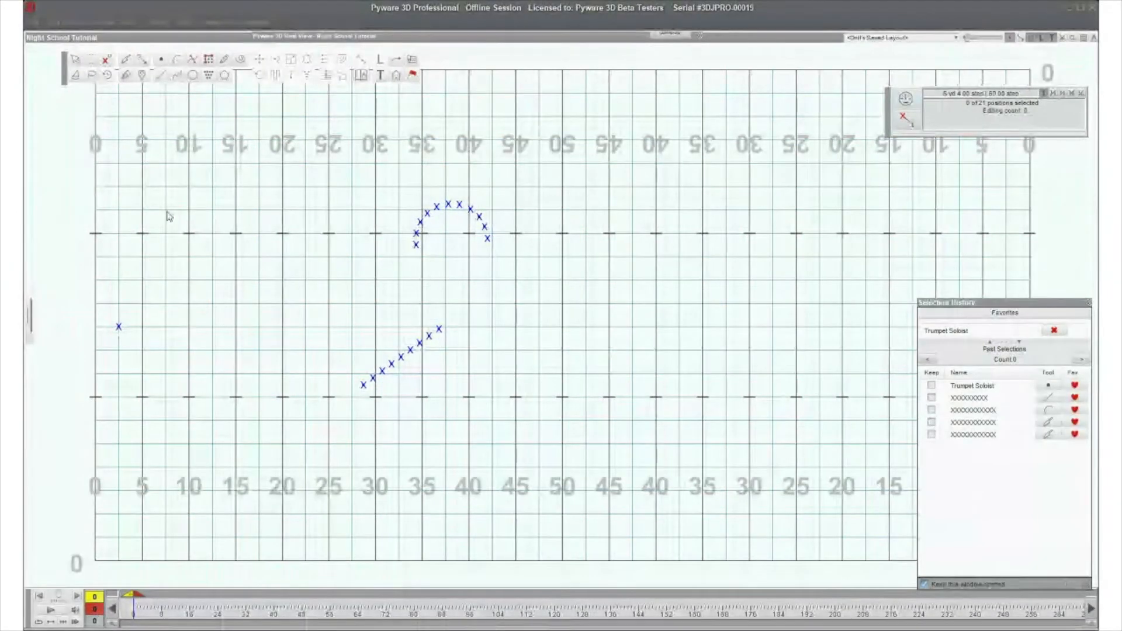
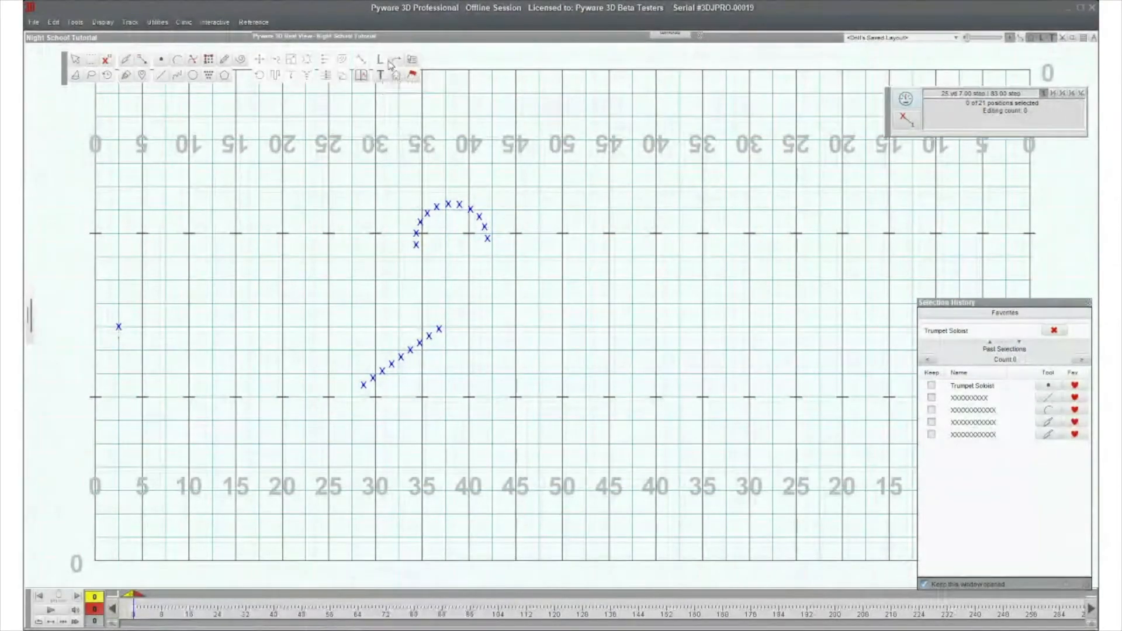
- Select the arc performers and view the performer labeling options
left_click_drag(381, 182, 493, 291)
left_click(381, 61)
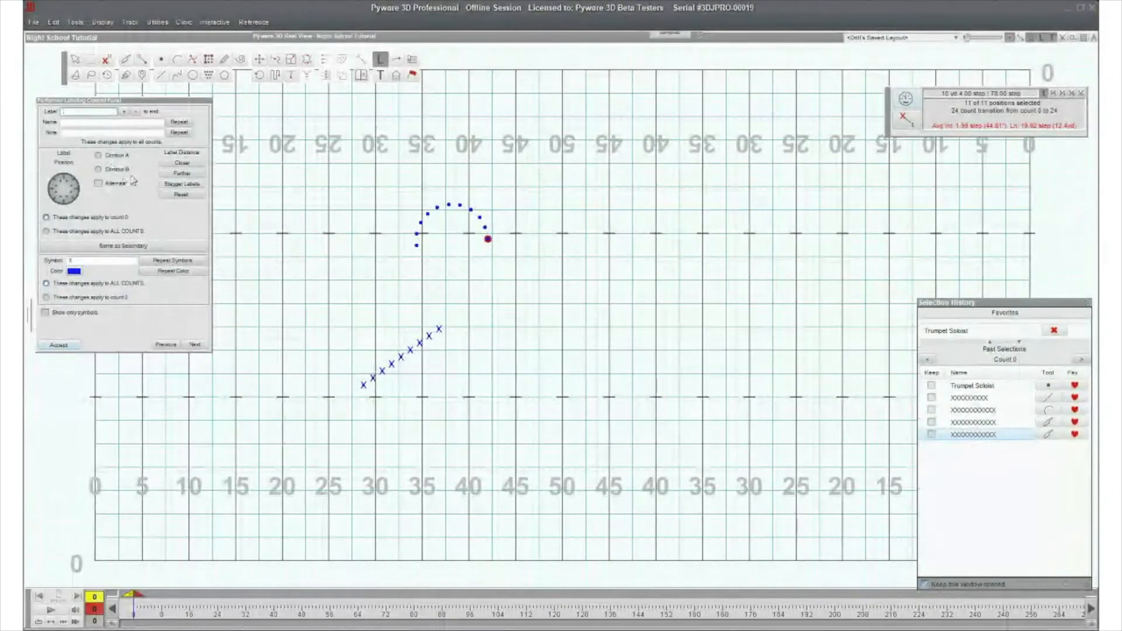
- Try drawing a text box on the field near the soloist with the field text tool, then delete it
left_click(381, 74)
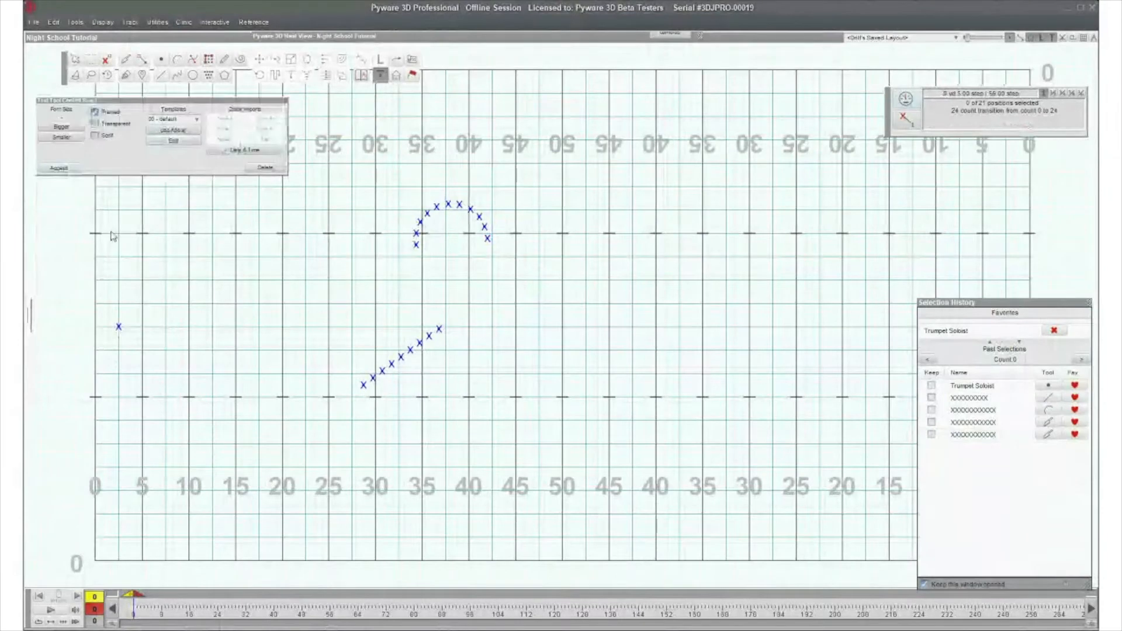
left_click_drag(131, 222, 242, 290)
left_click(266, 168)
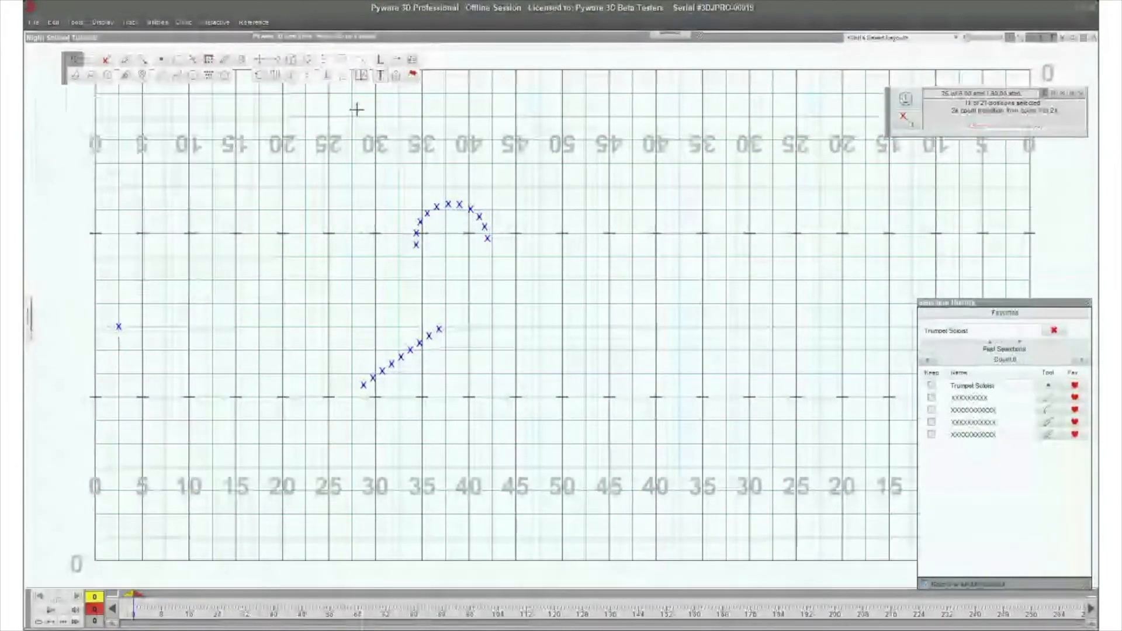
- Try drawing a straight diagonal arrow from about the 20-yard line toward the 25-yard line beside the arc, then cancel it
left_click(396, 60)
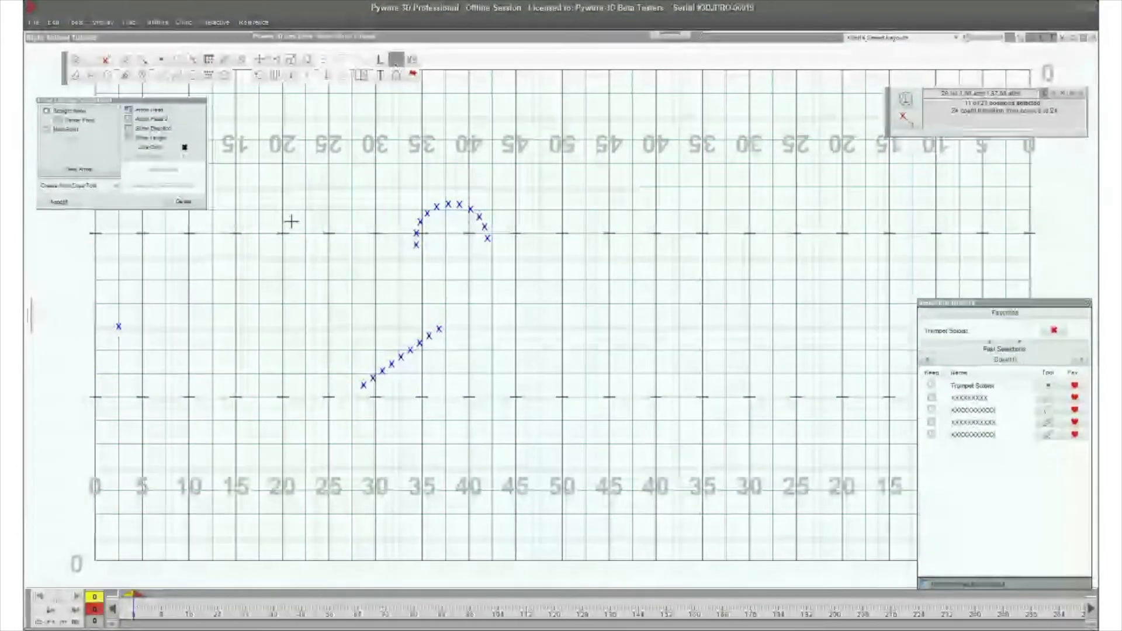
left_click_drag(277, 257, 340, 193)
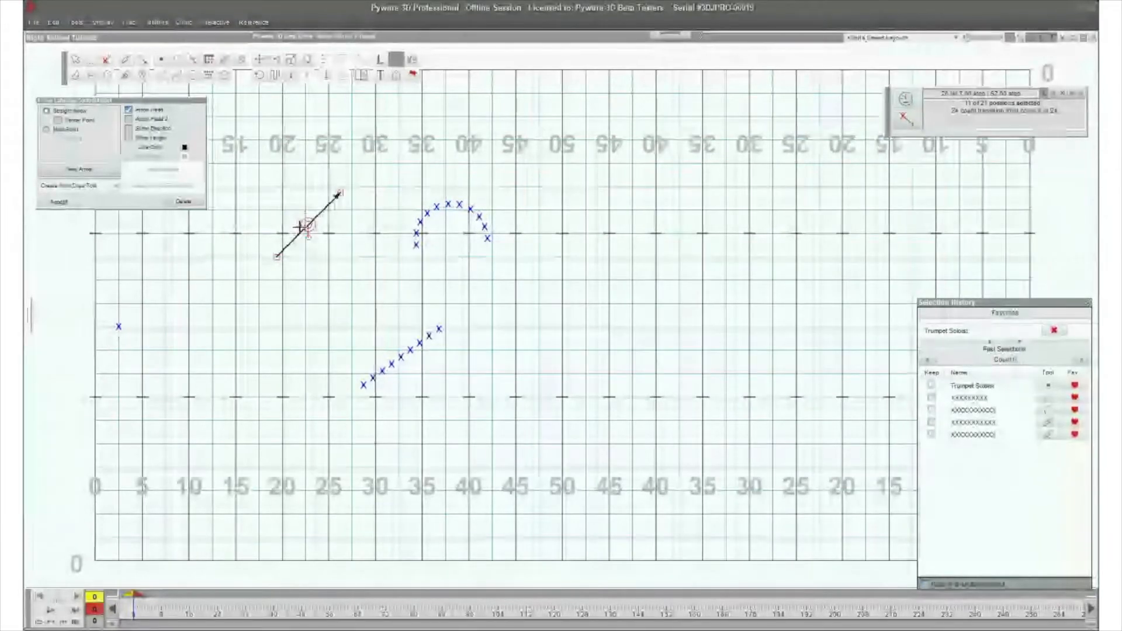
key("Escape")
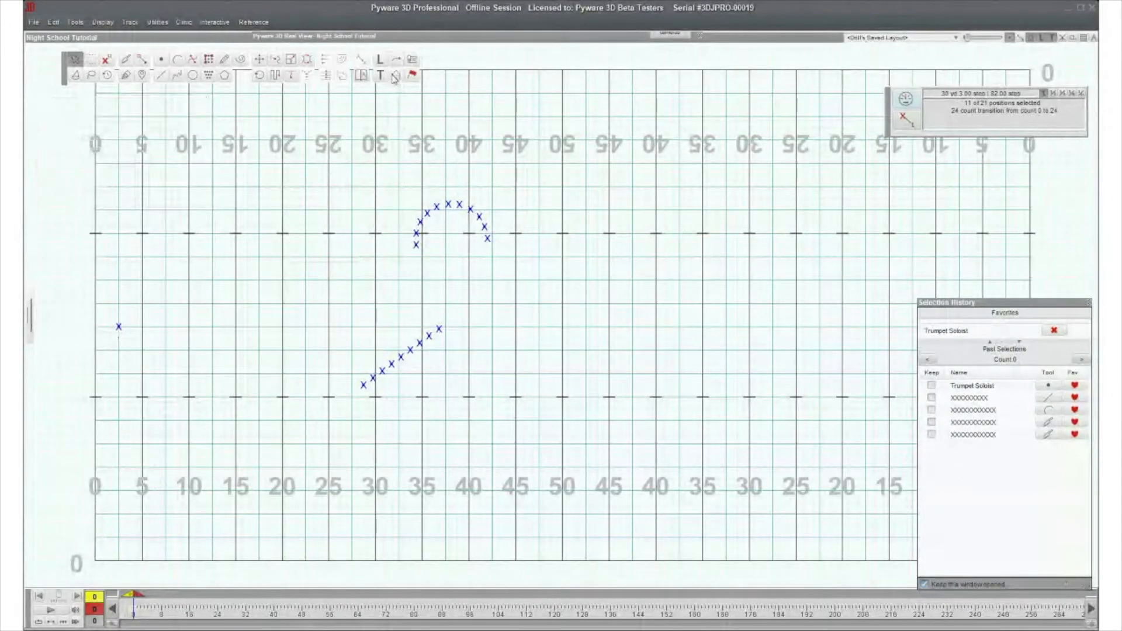
- Try drawing a Flat Square prop between the 15- and 20-yard lines near the far sideline, adjust its corner, and cancel
left_click(395, 76)
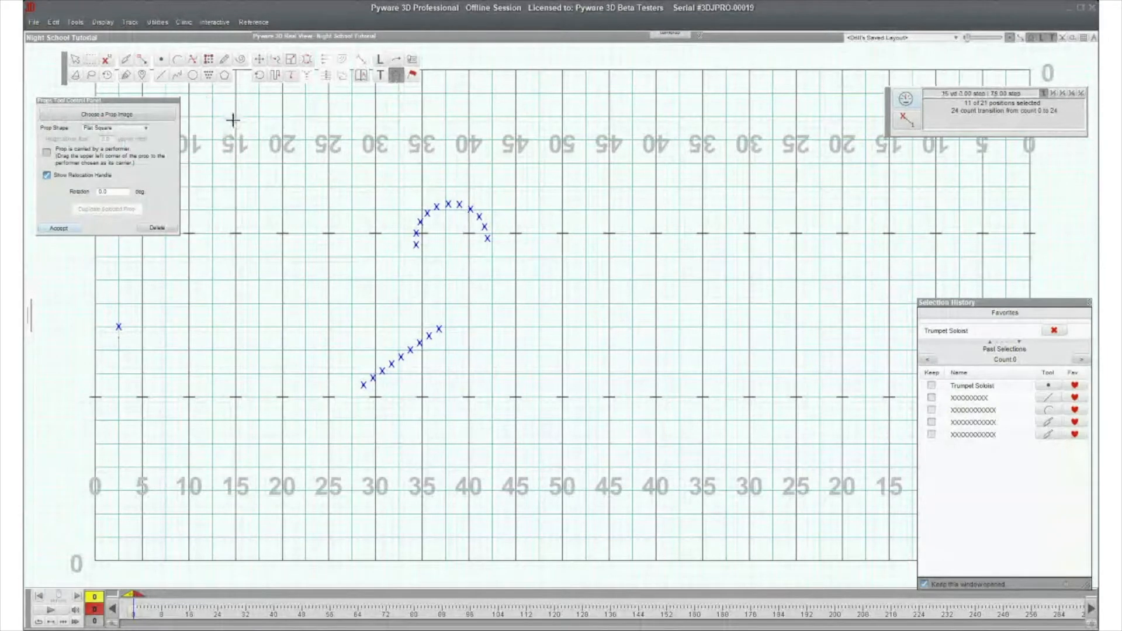
left_click_drag(236, 117, 284, 163)
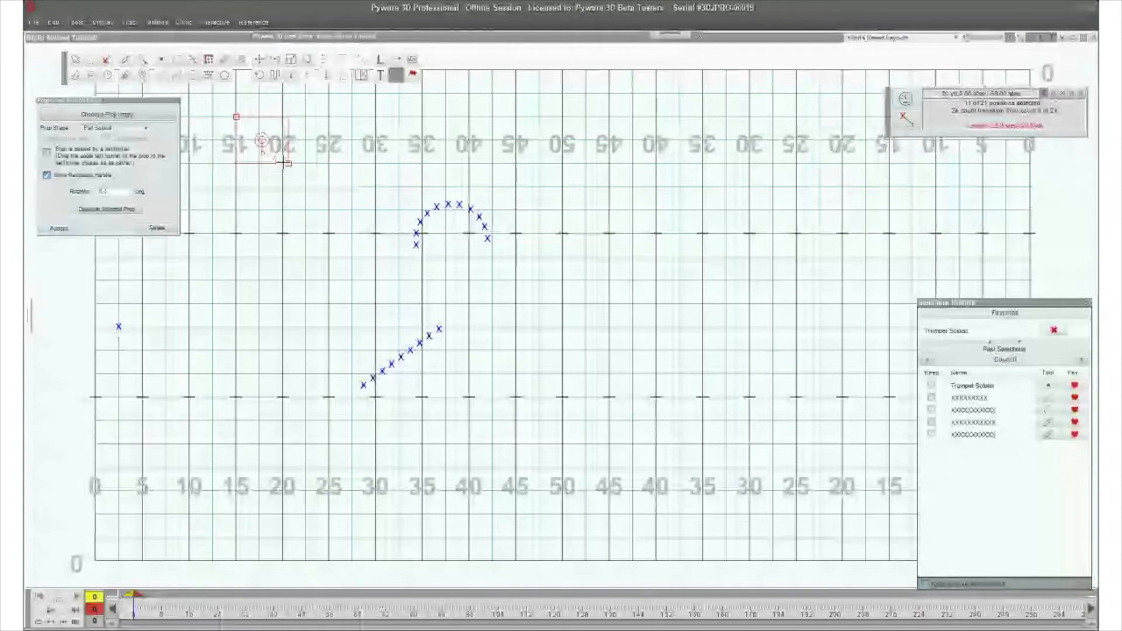
left_click_drag(285, 163, 283, 164)
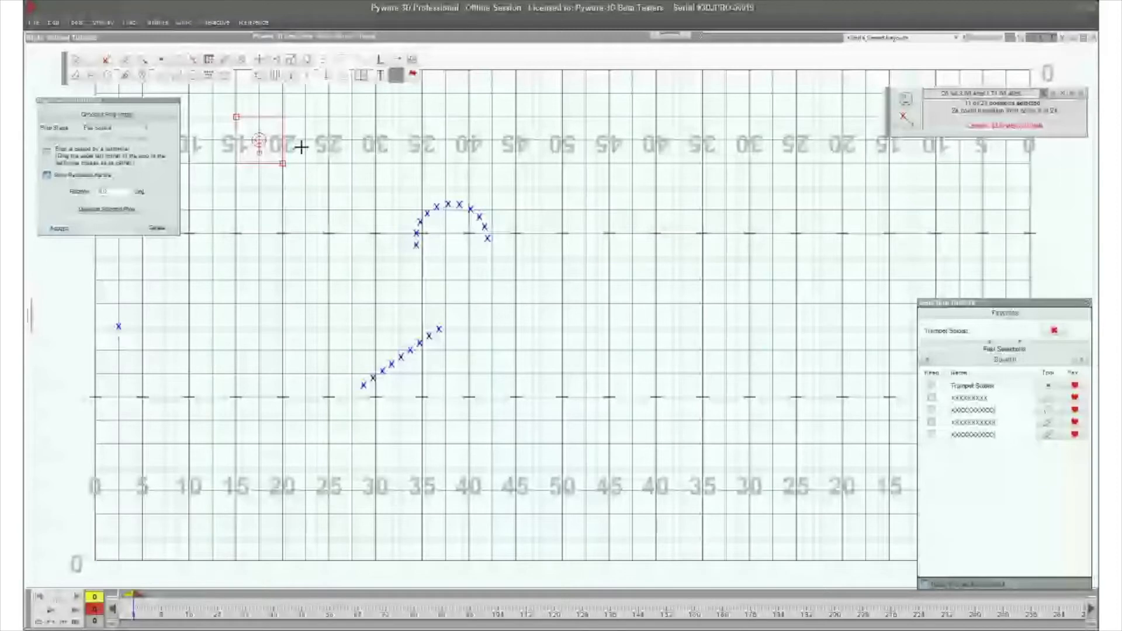
key("Escape")
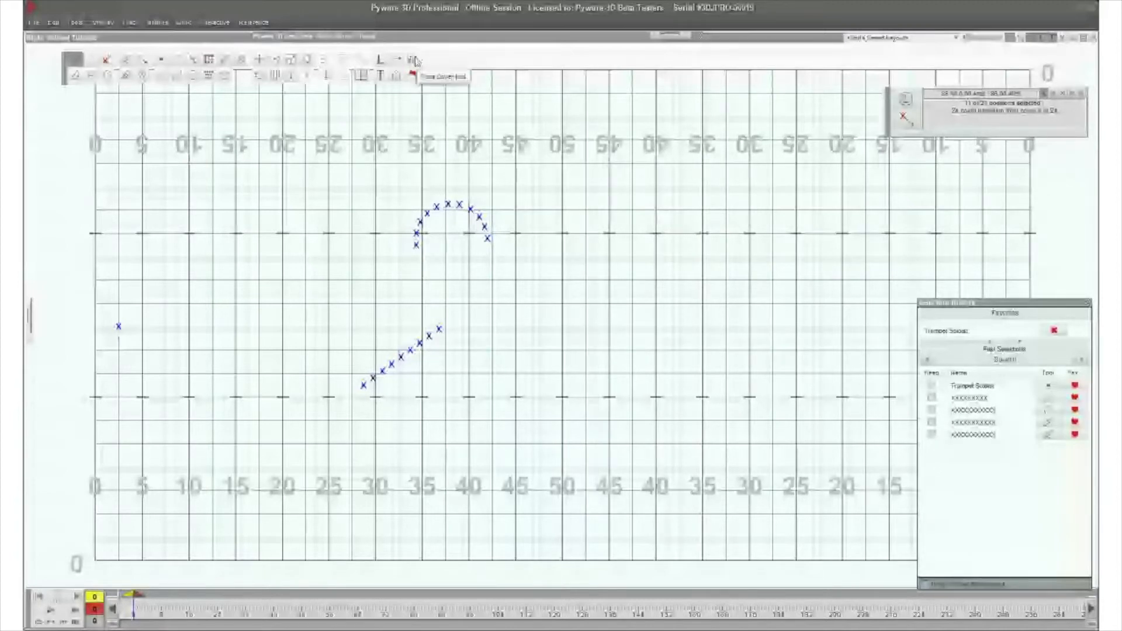
- View the Visuals Editor for the arc's performers and the 3D Real View of the field, and close both again
left_click(414, 60)
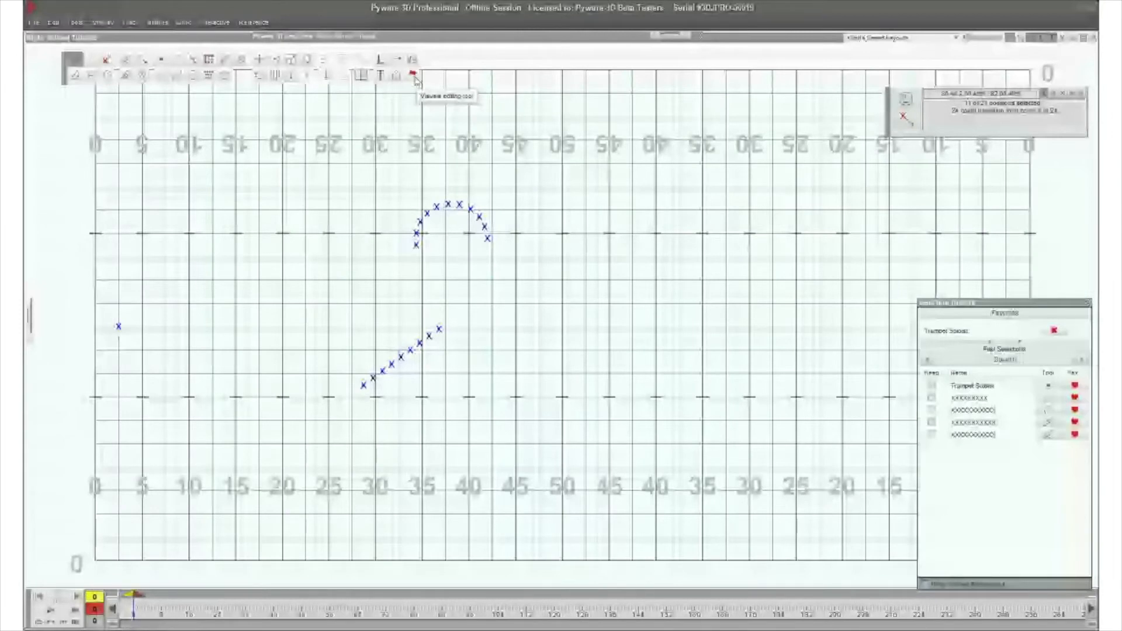
left_click(413, 76)
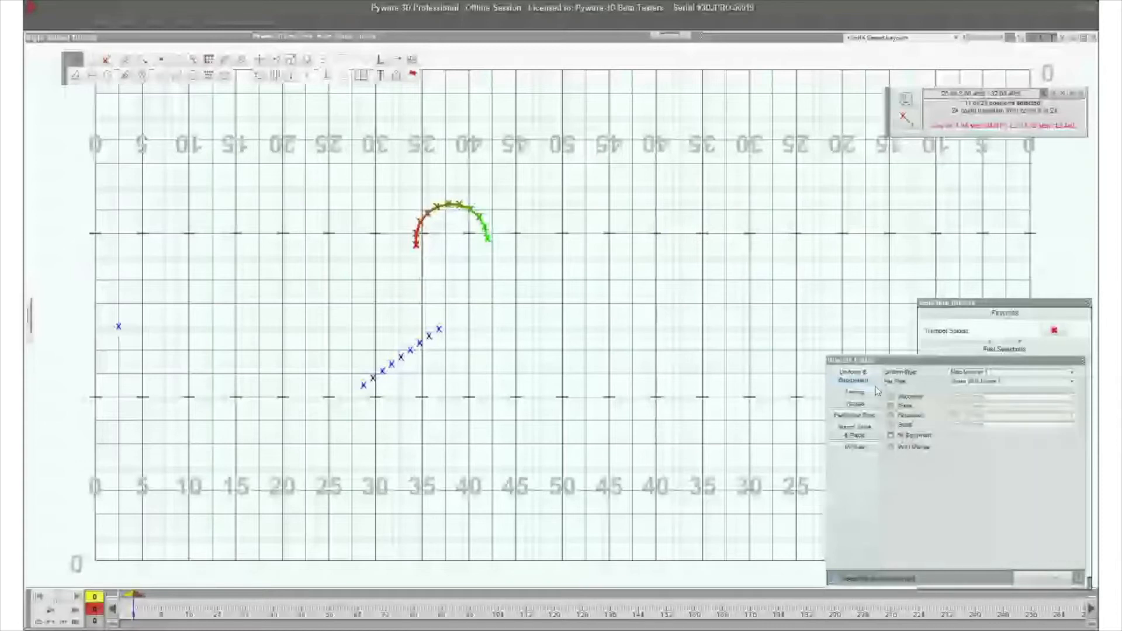
double_click(523, 38)
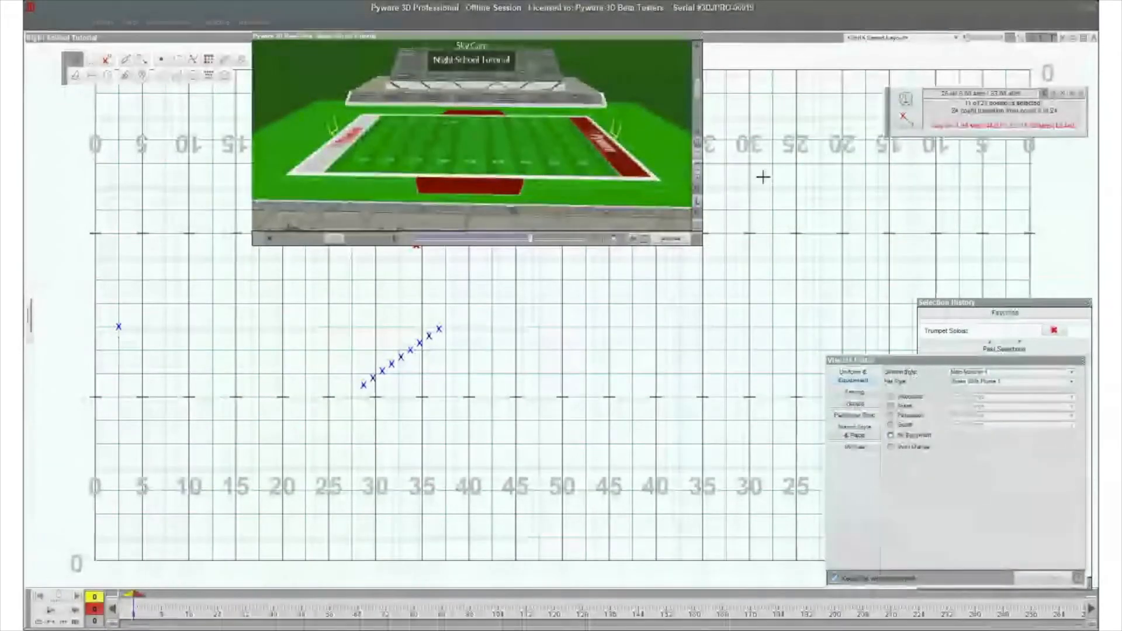
double_click(678, 38)
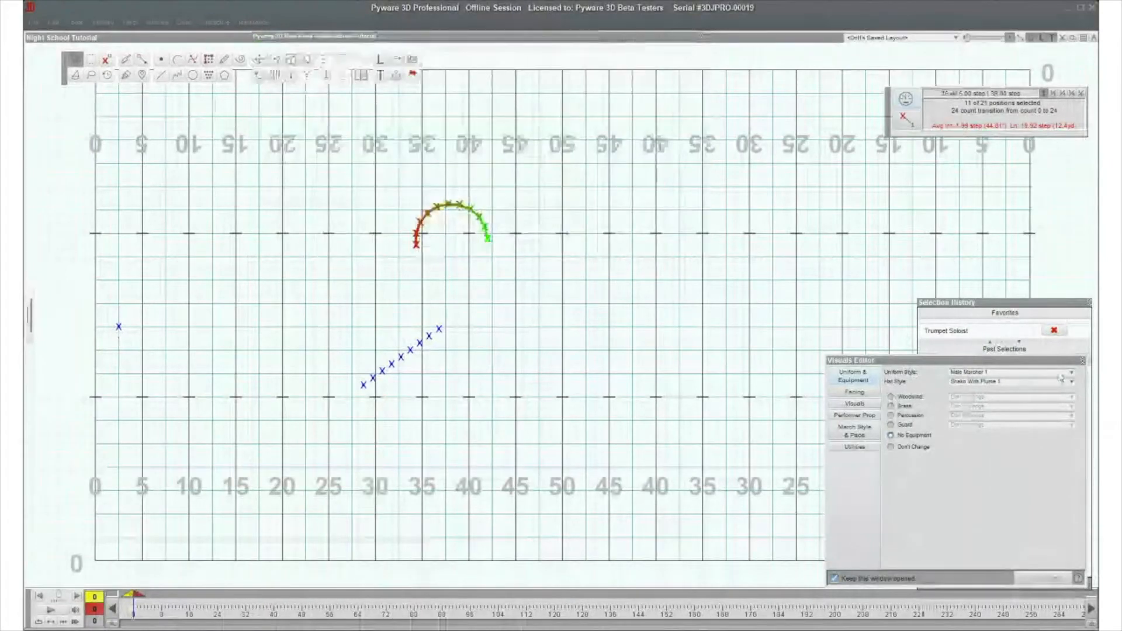
left_click(1082, 360)
- Move the floating information palette away from the field's far corner to just beyond the drawing tools
left_click_drag(903, 121, 607, 83)
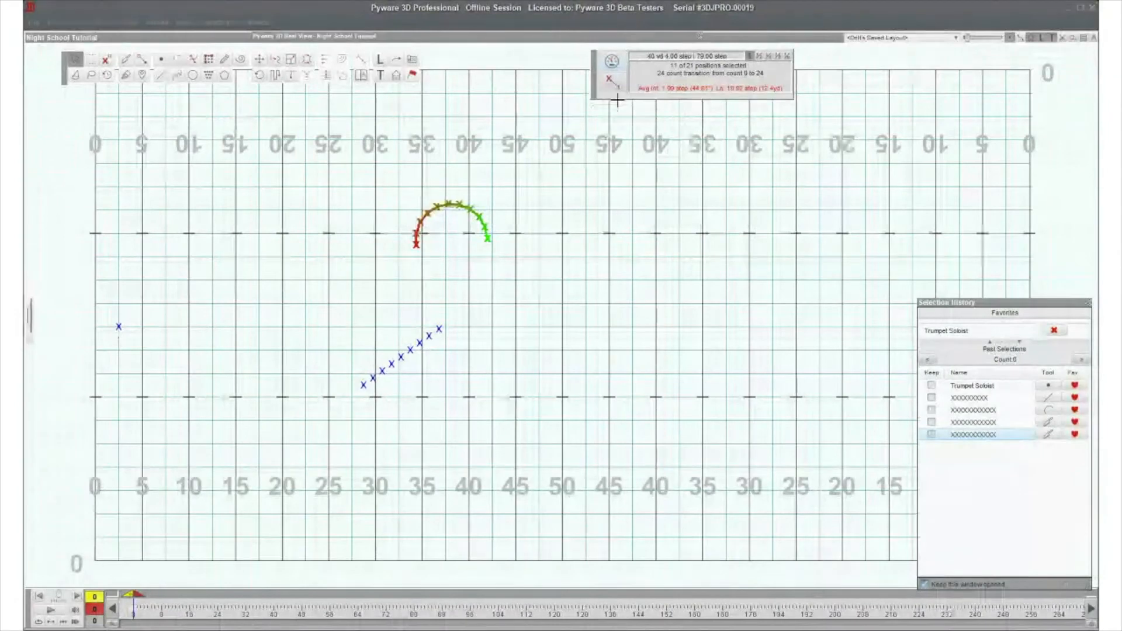
left_click_drag(593, 64, 698, 65)
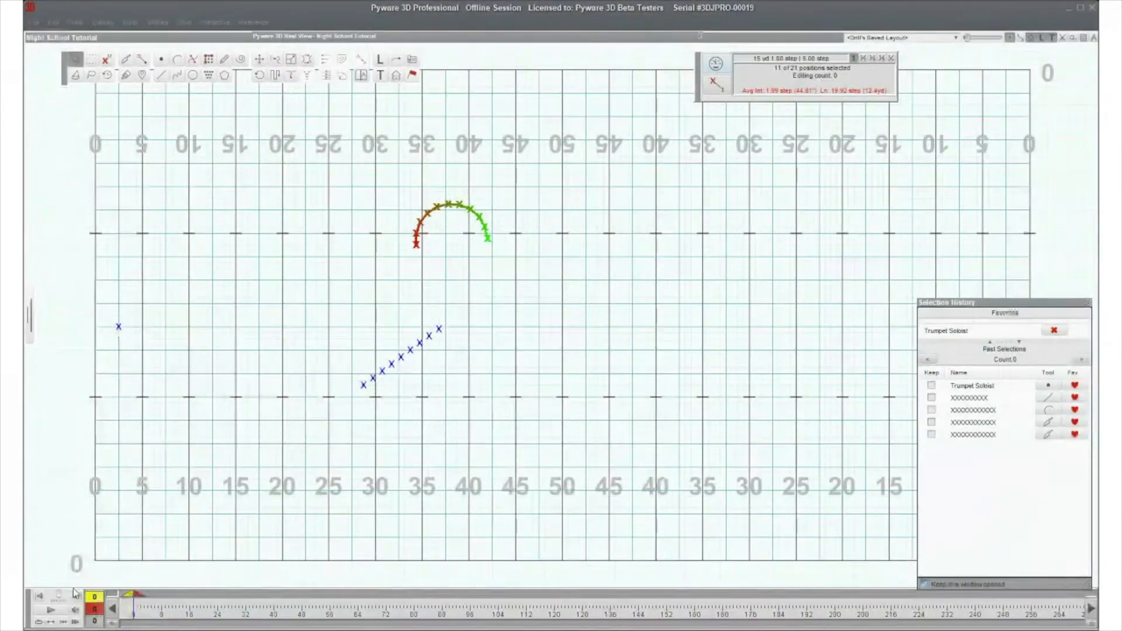
- Inspect the interval and length information for the arc and the diagonal line of performers, and clear the selection
left_click(161, 610)
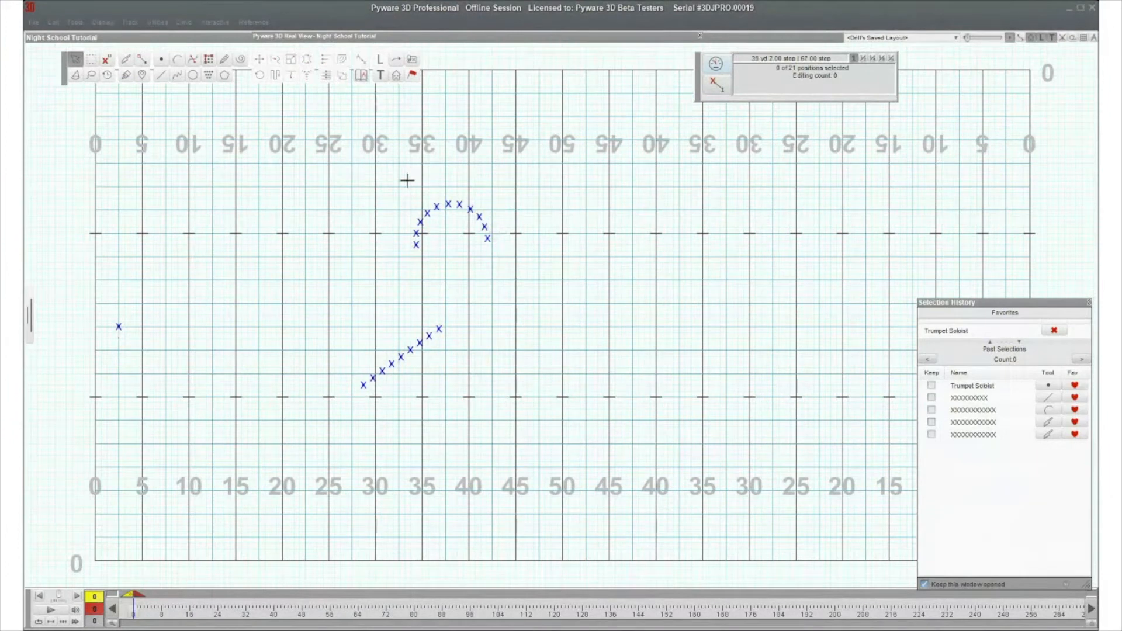
left_click_drag(383, 170, 470, 248)
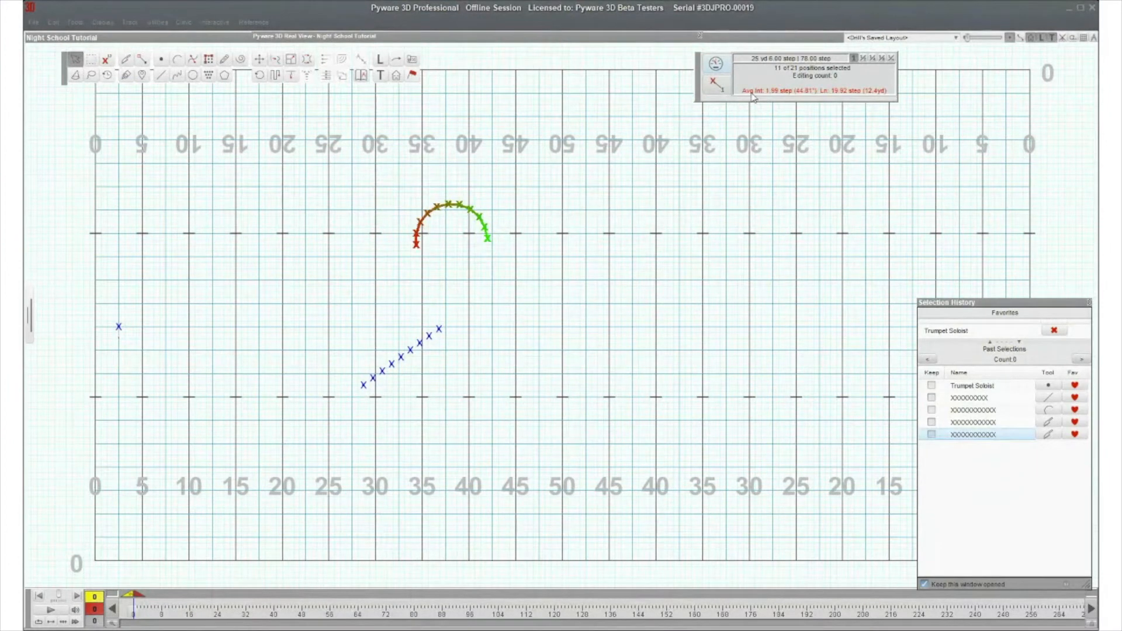
left_click_drag(363, 316, 454, 391)
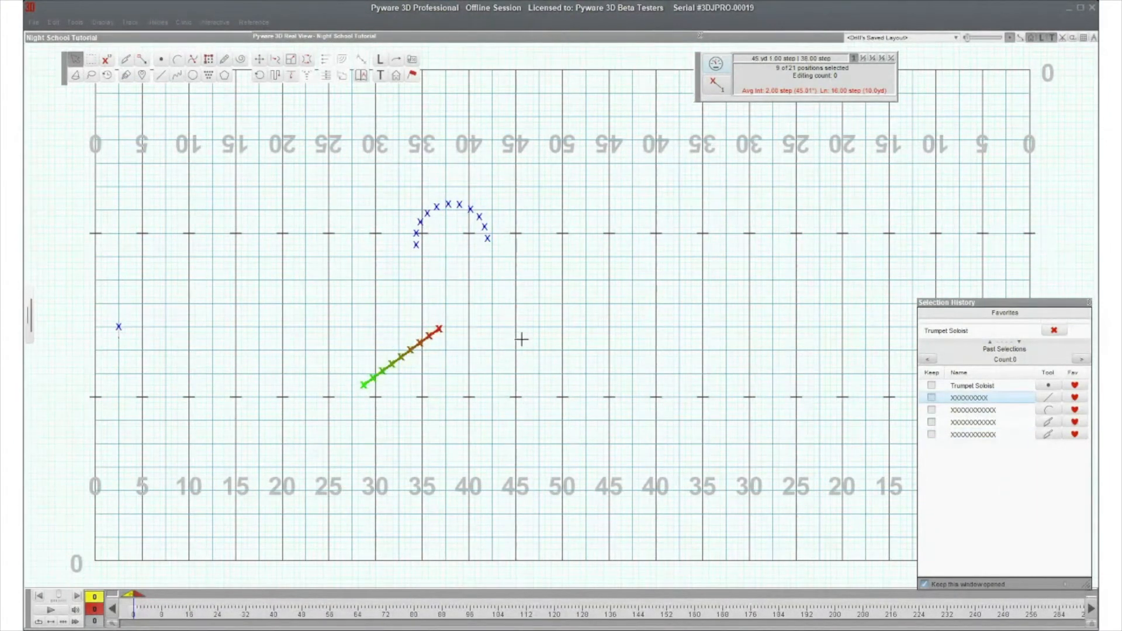
left_click(591, 266)
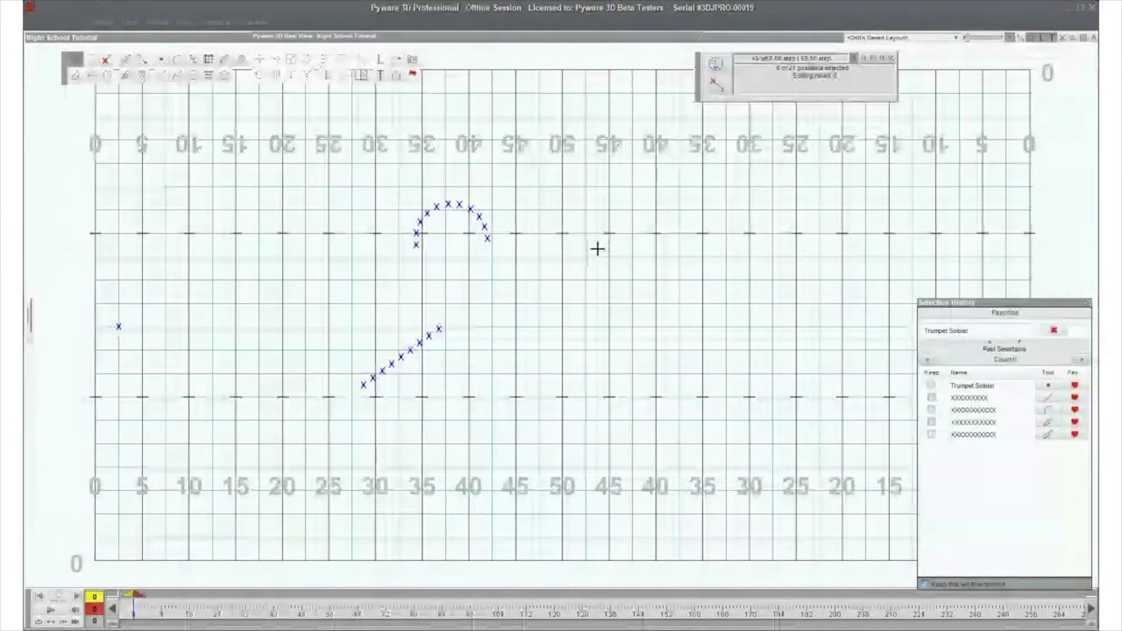
left_click(162, 60)
left_click(166, 292)
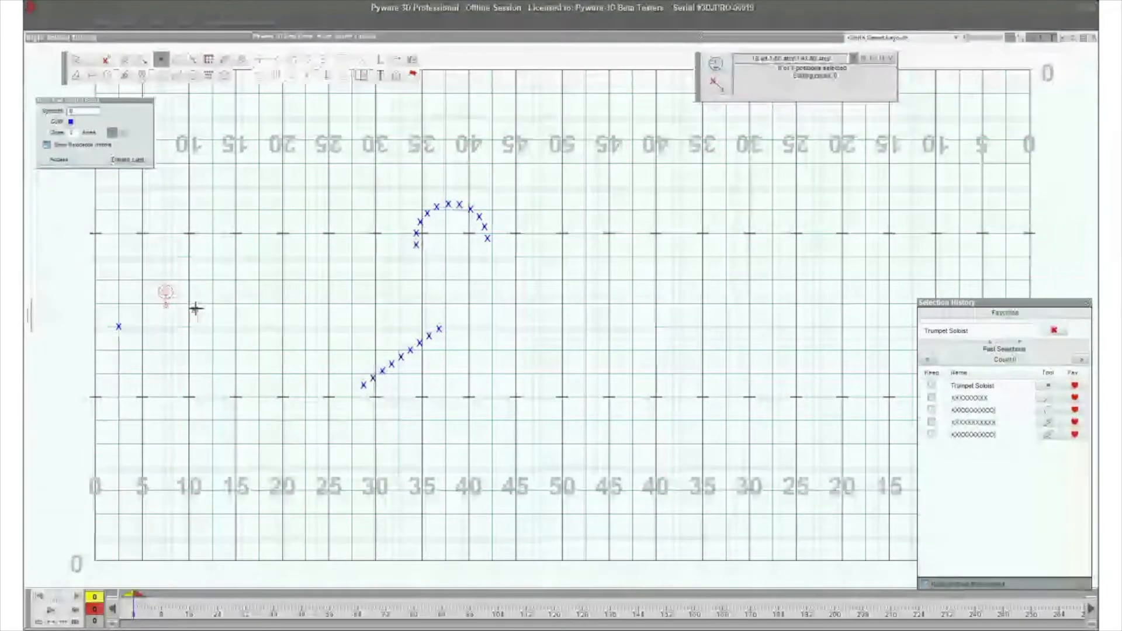
left_click(213, 303)
left_click_drag(213, 303, 235, 299)
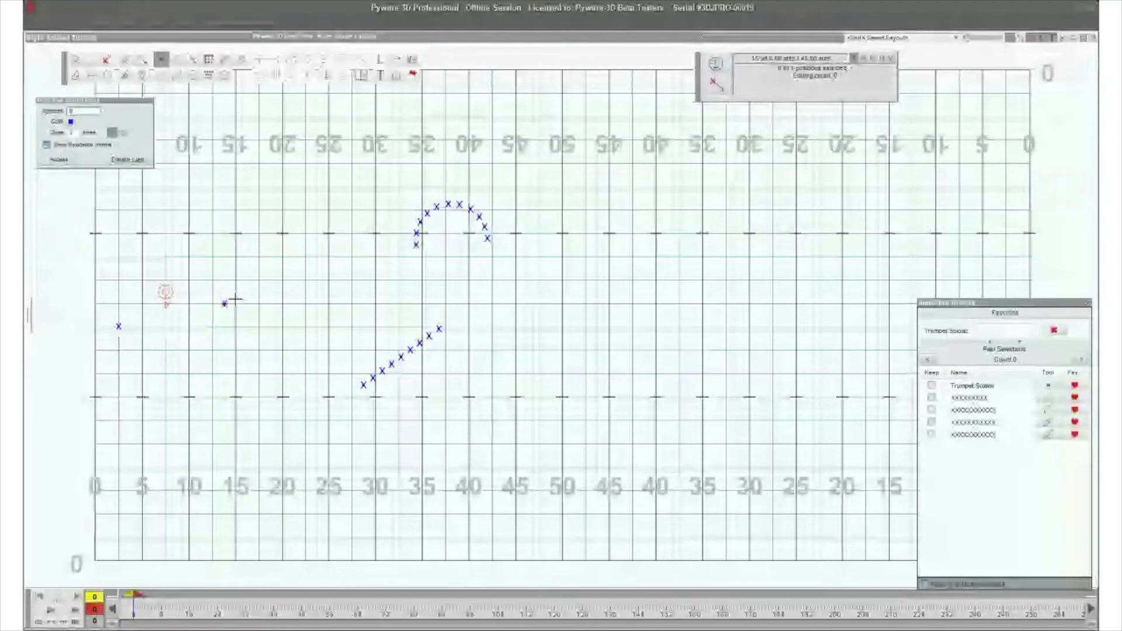
left_click_drag(236, 300, 322, 285)
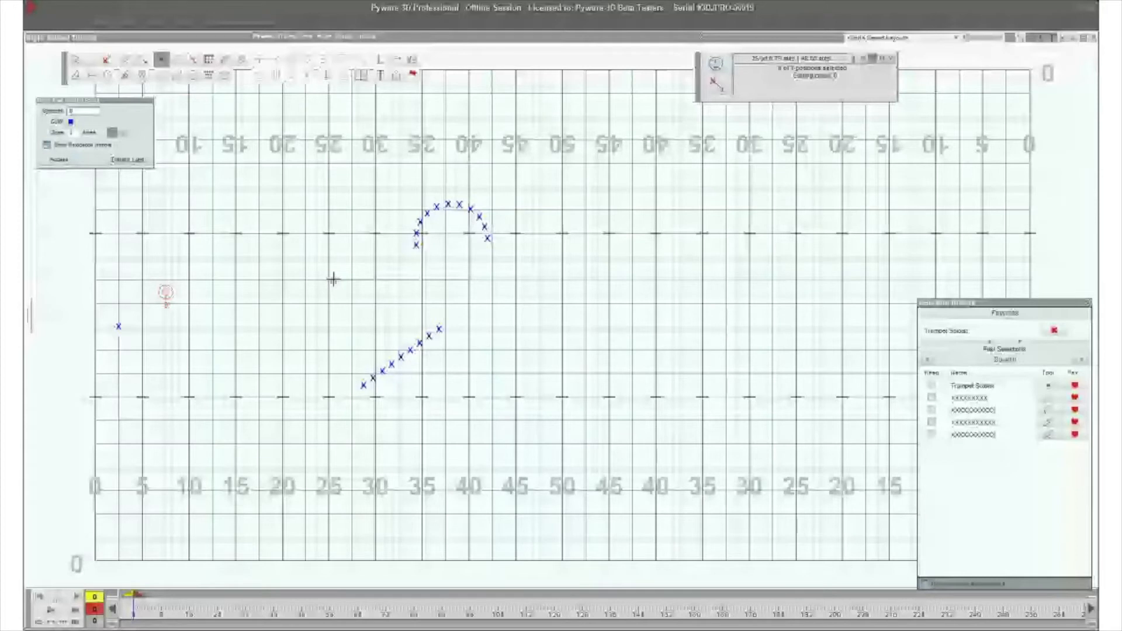
left_click_drag(333, 279, 472, 201)
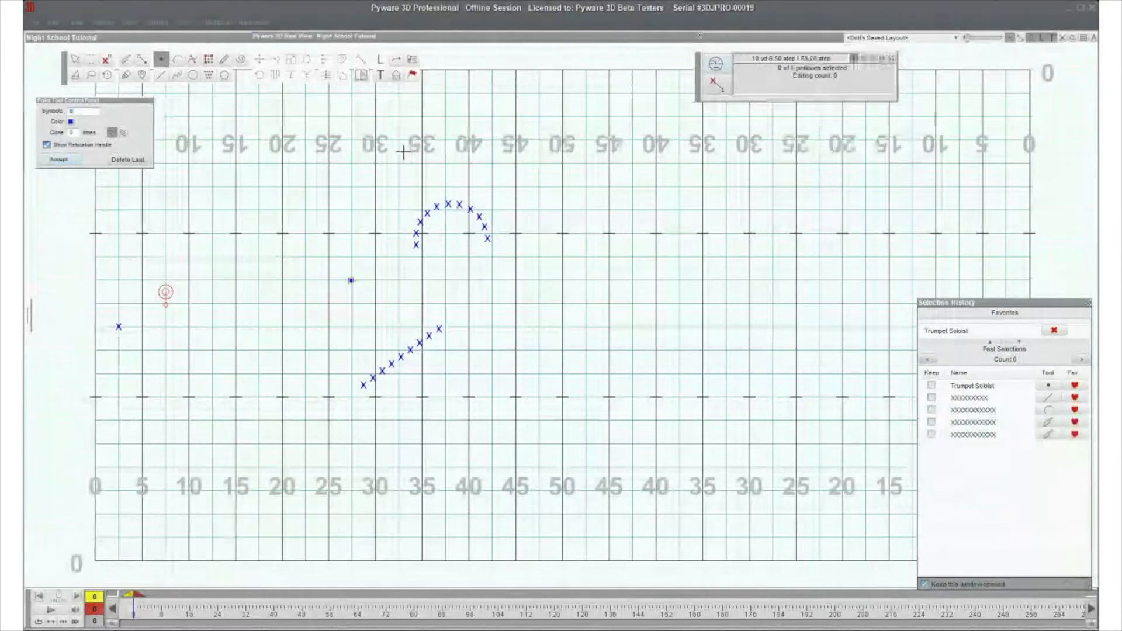
key("Escape")
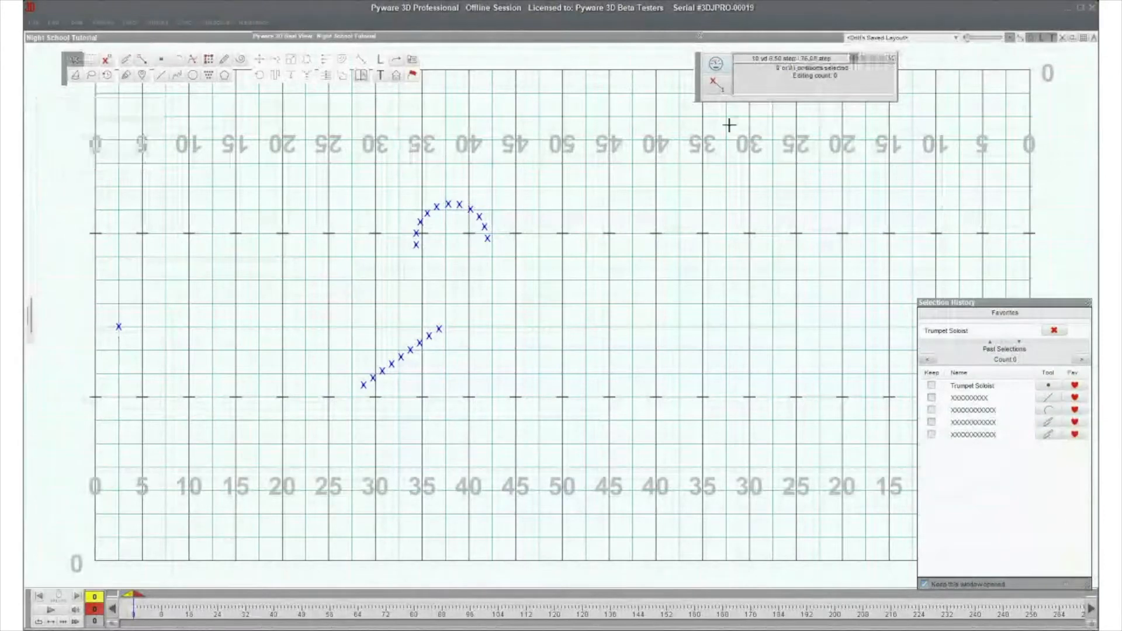
- Move the lone performer's label to its right side, try the three curve-based label options, and return the palette to the position information
left_click(718, 85)
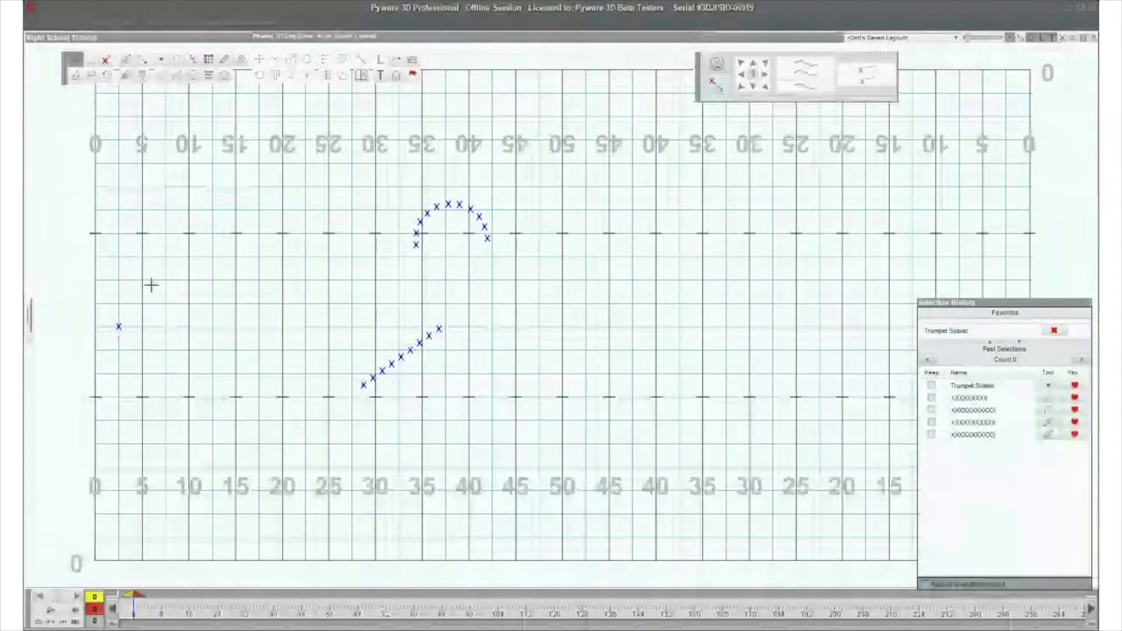
left_click_drag(111, 316, 162, 360)
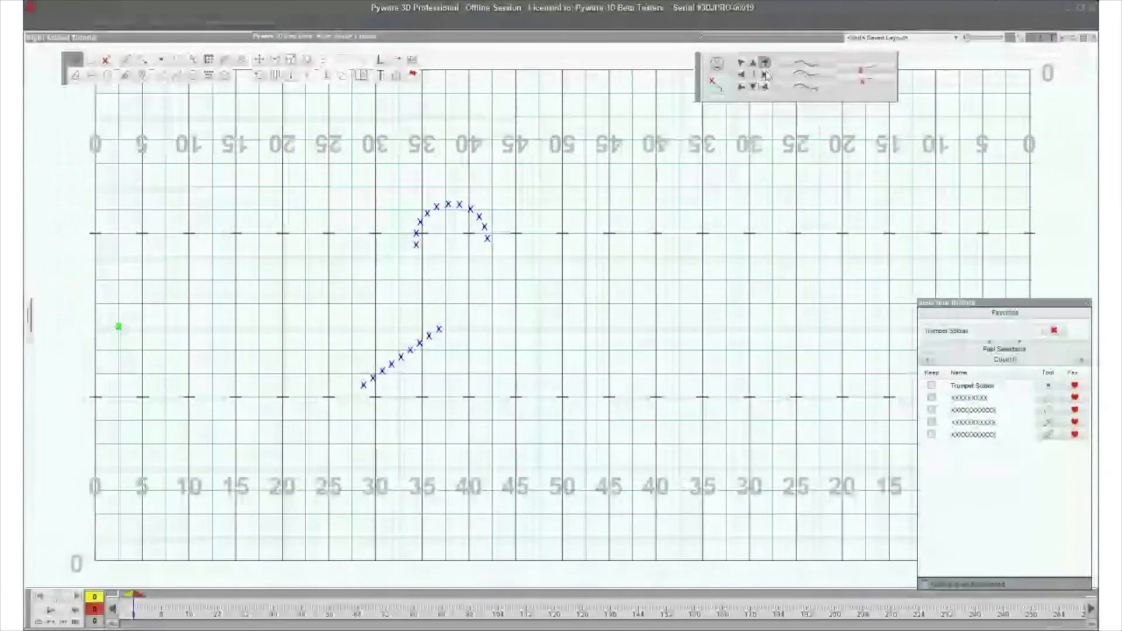
left_click(807, 73)
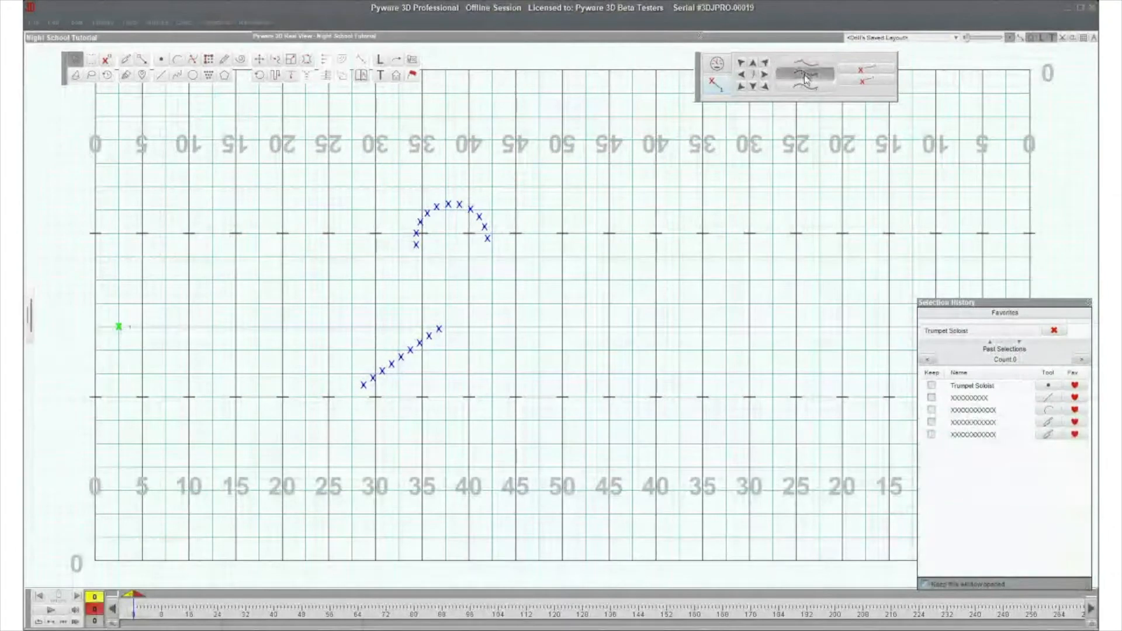
left_click(810, 86)
left_click(808, 65)
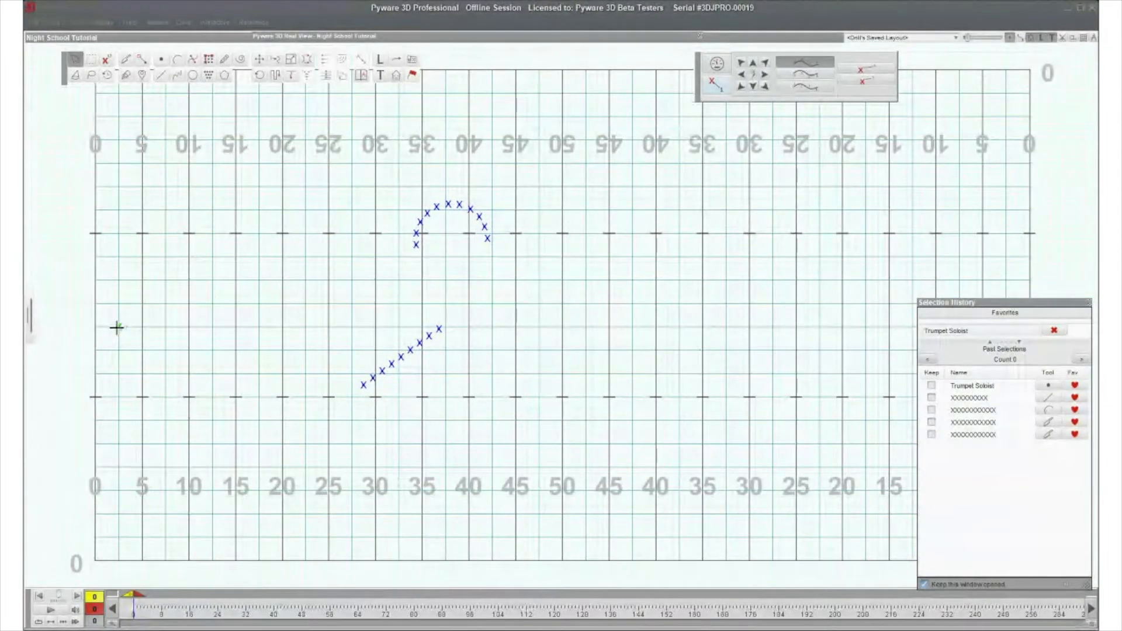
left_click(776, 142)
left_click(724, 65)
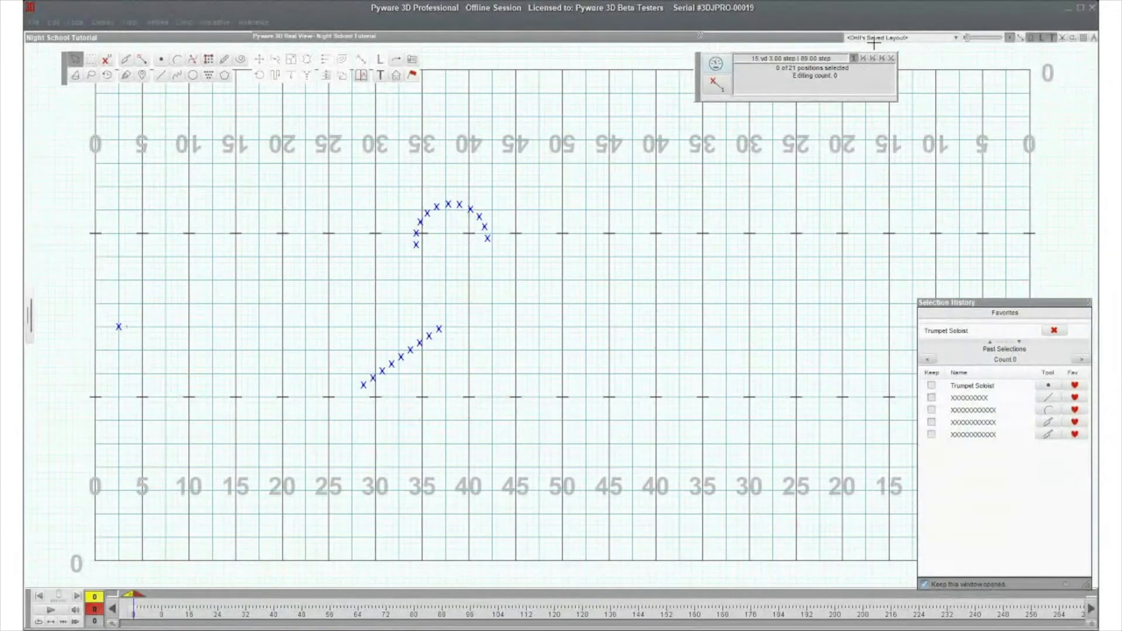
- Examine the available grid layouts and close the list with the drill's saved layout kept
left_click(957, 38)
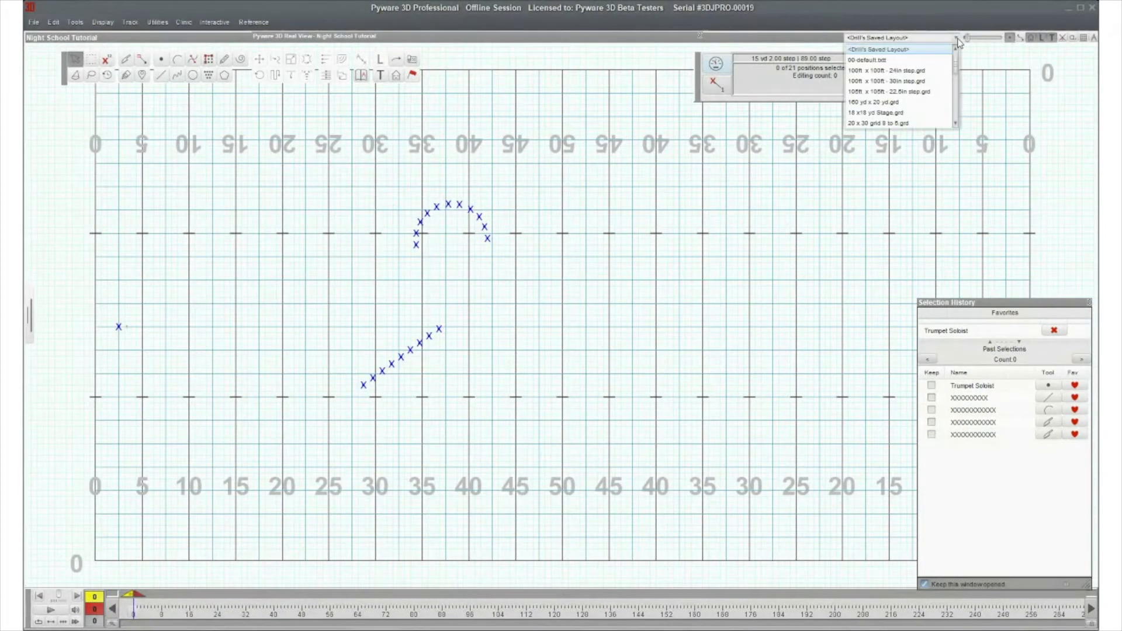
scroll(912, 114, "down", 2)
scroll(912, 111, "down", 3)
scroll(911, 95, "down", 3)
scroll(912, 87, "down", 3)
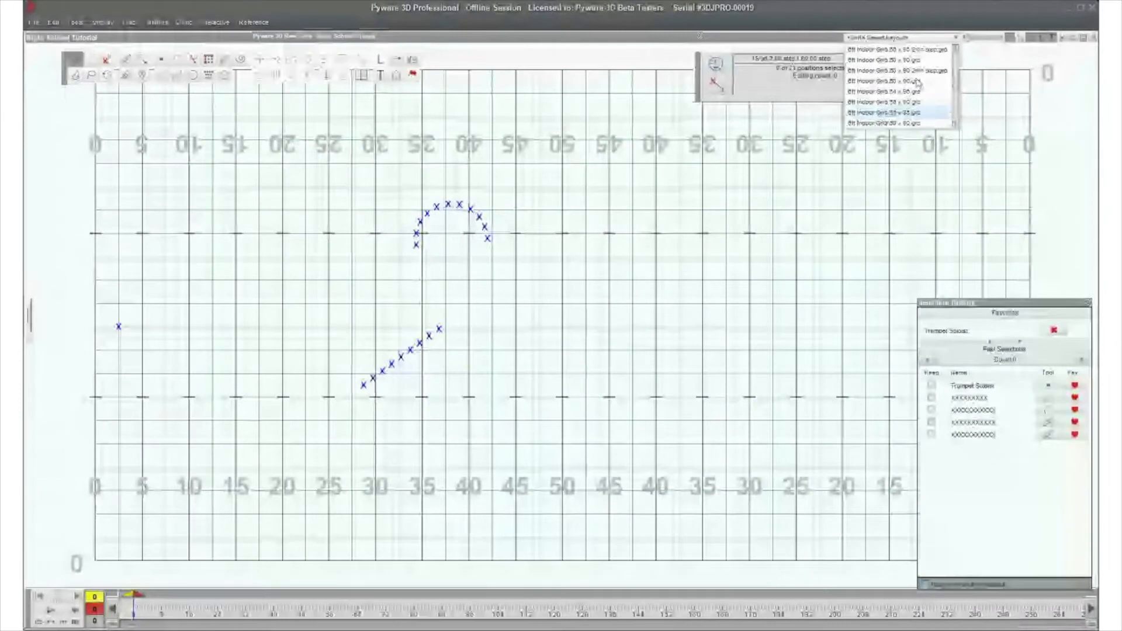
scroll(911, 73, "up", 5)
scroll(908, 63, "up", 5)
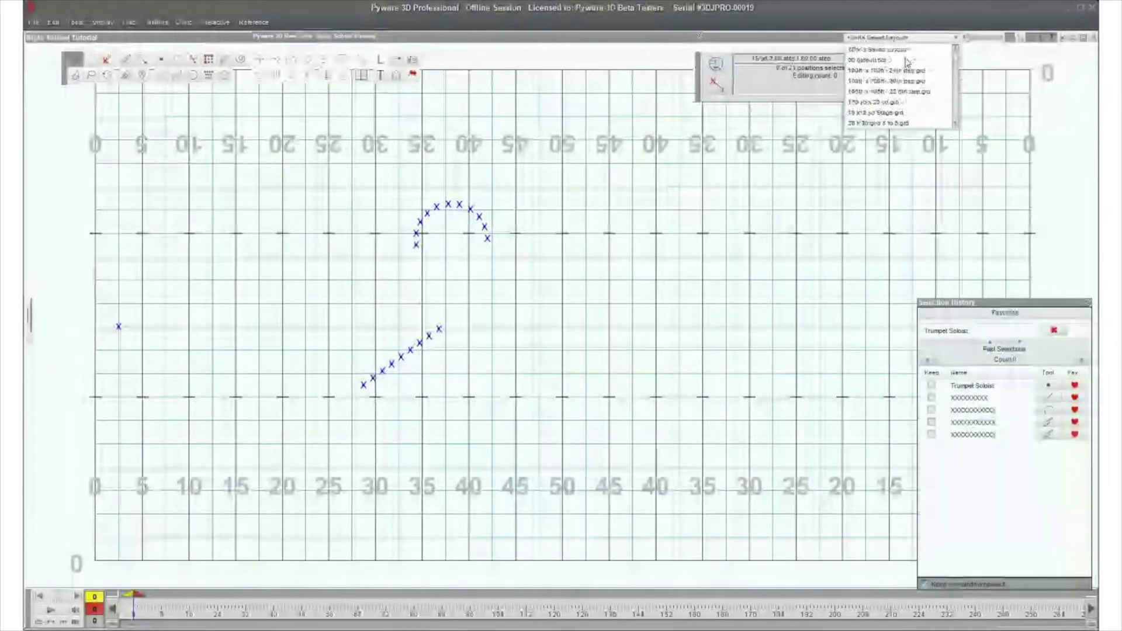
left_click(1013, 42)
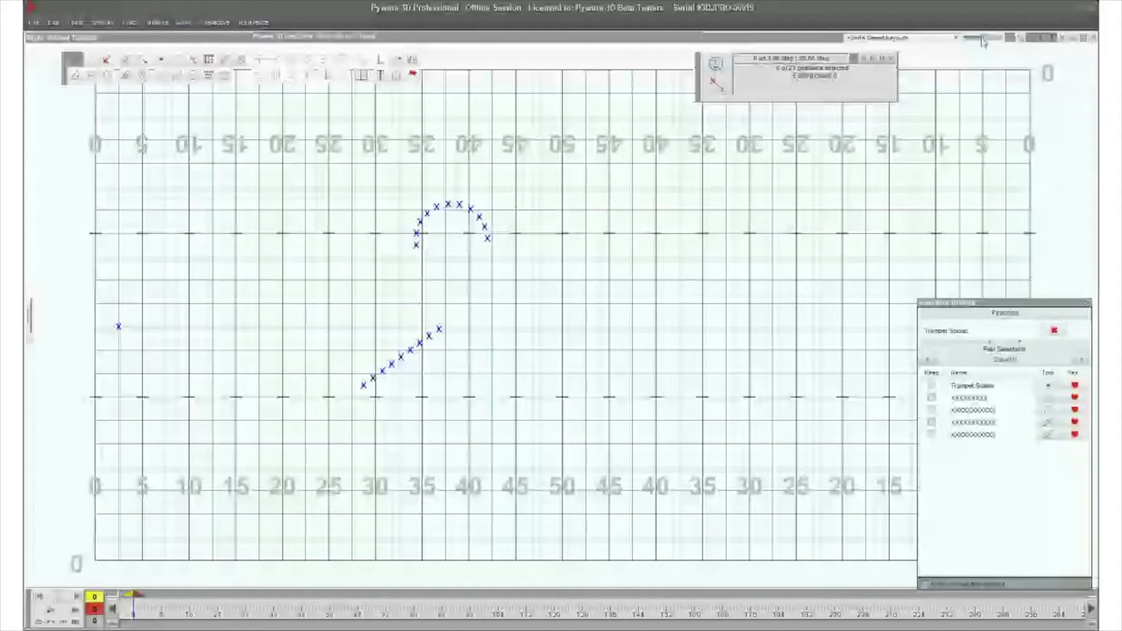
- Enlarge the drawing tool handles to their maximum size and reduce them to the smallest size again
left_click_drag(984, 41, 1016, 47)
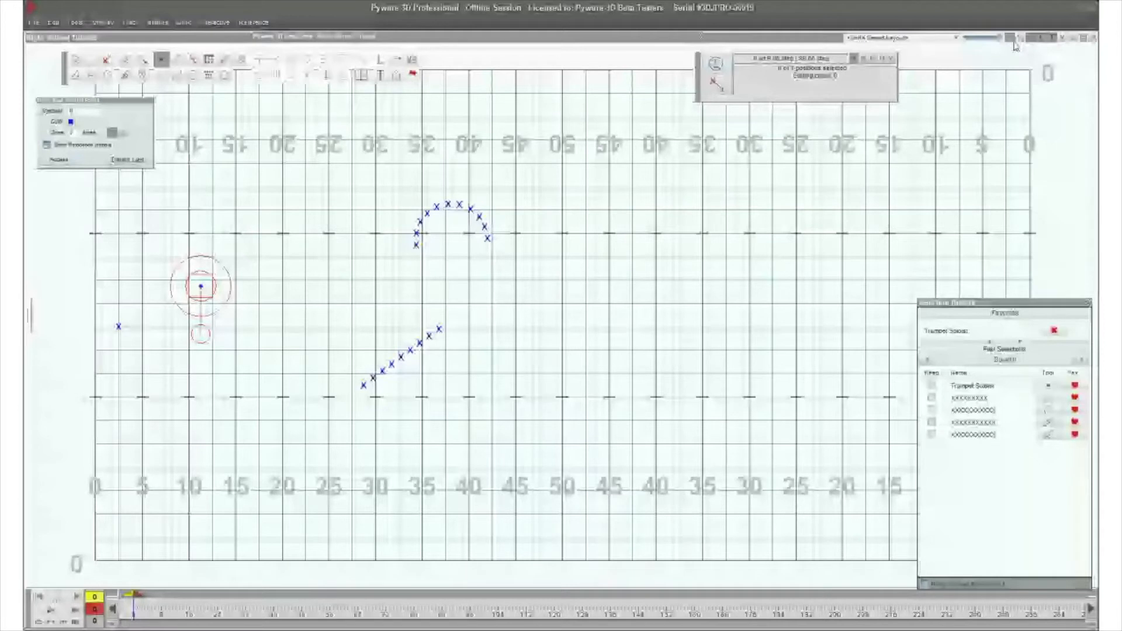
left_click_drag(1016, 47, 963, 46)
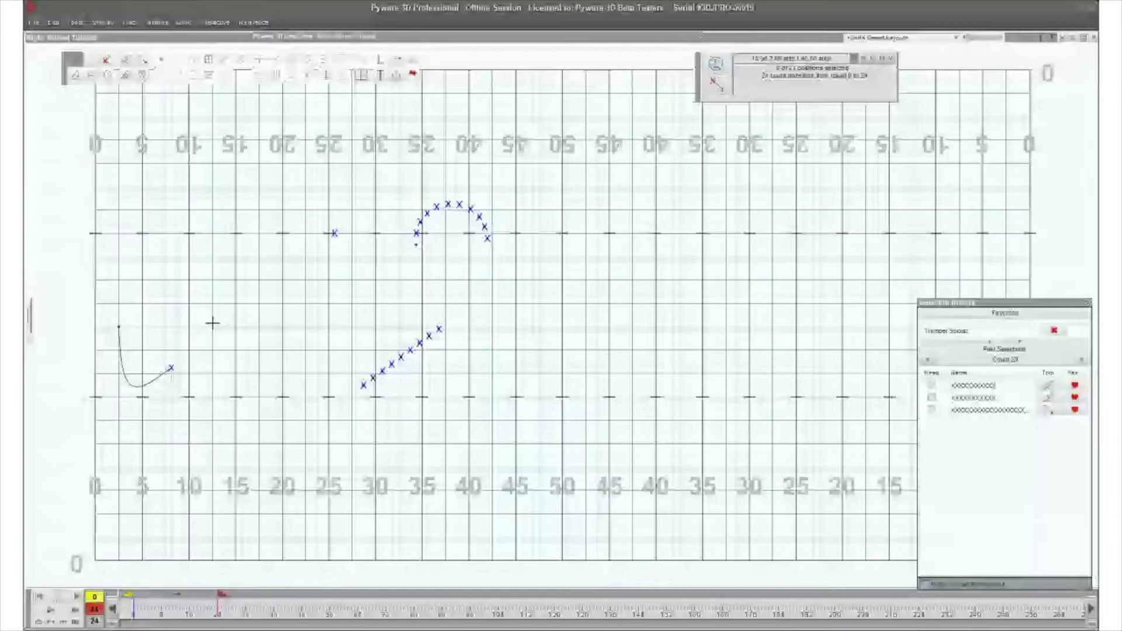
- Select the performer at the end of the curved path at count 24 and turn off the path display
left_click(171, 367)
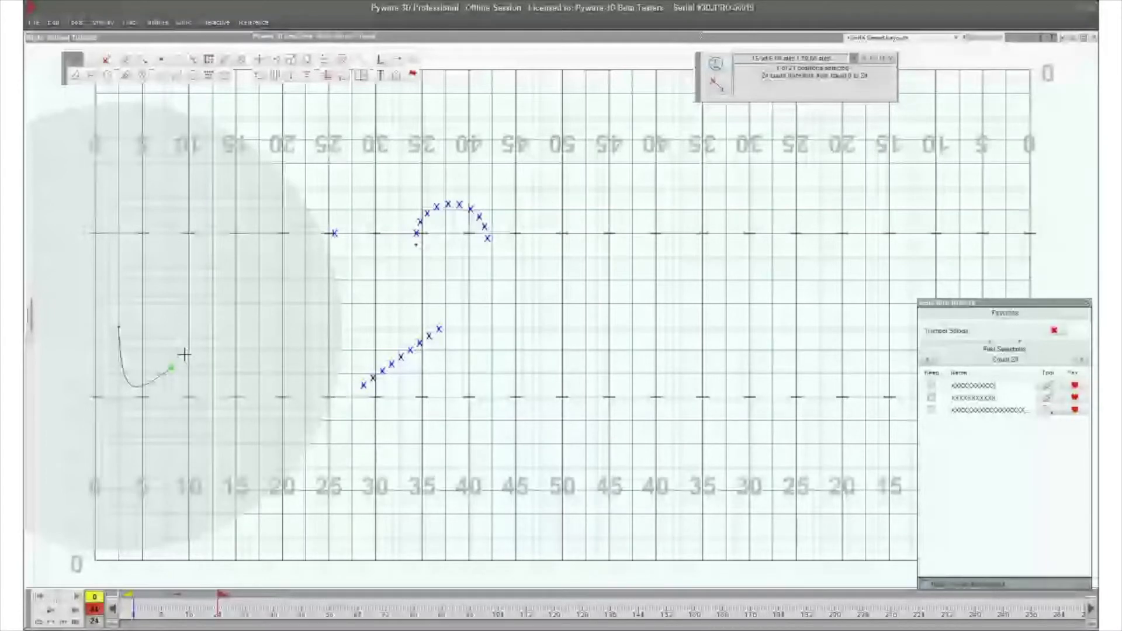
left_click(1022, 39)
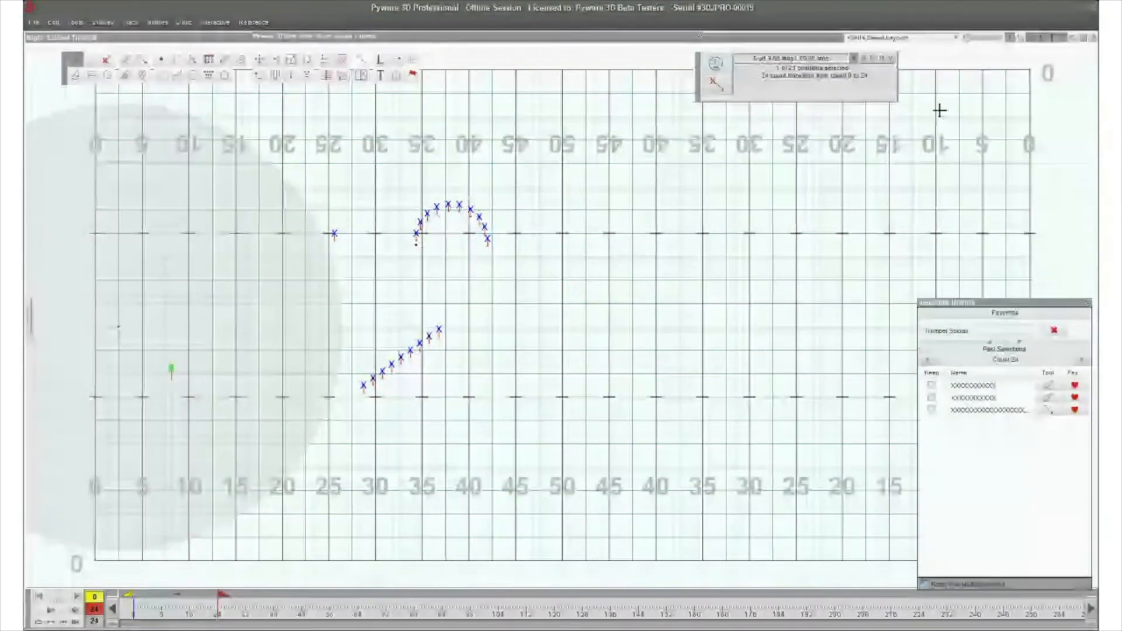
- Measure with the tape from the arc's last performer across the field past the 50 yard line, and leave the measuring tool
left_click(1074, 38)
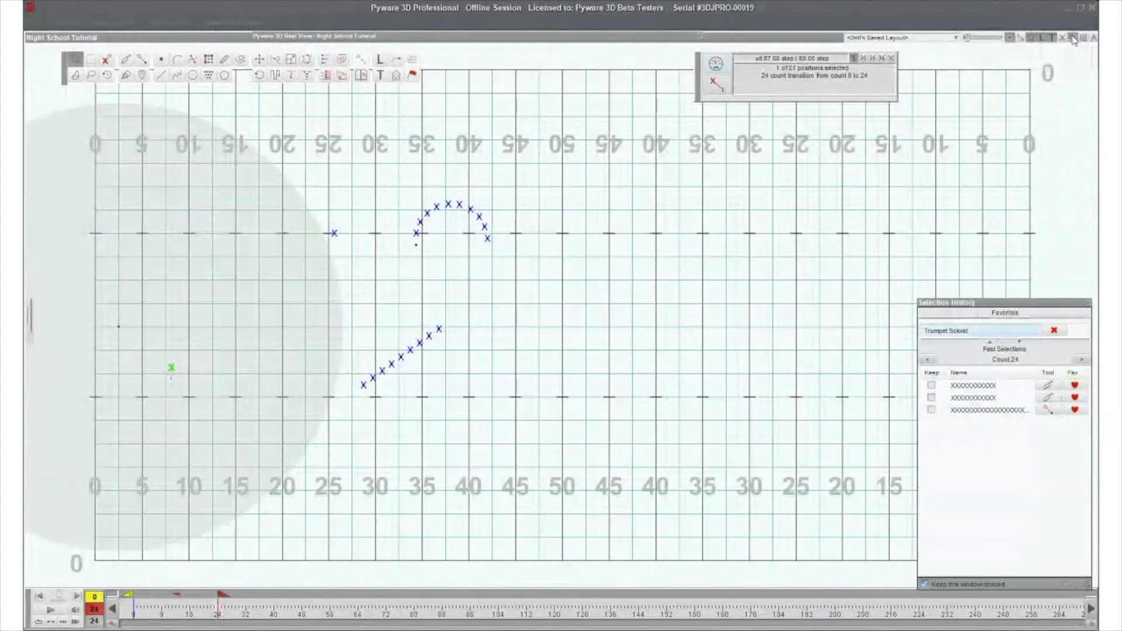
mouse_move(490, 238)
left_mouse_down()
mouse_move(609, 218)
mouse_move(608, 237)
left_mouse_up()
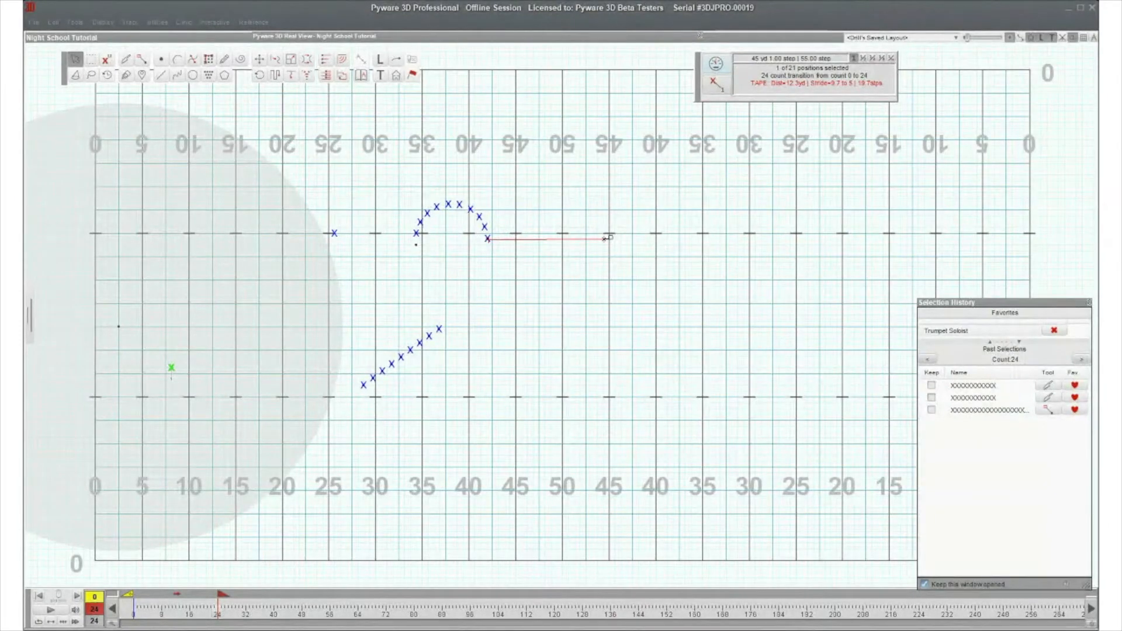
left_click_drag(607, 238, 802, 202)
left_click(802, 202)
left_click(1075, 39)
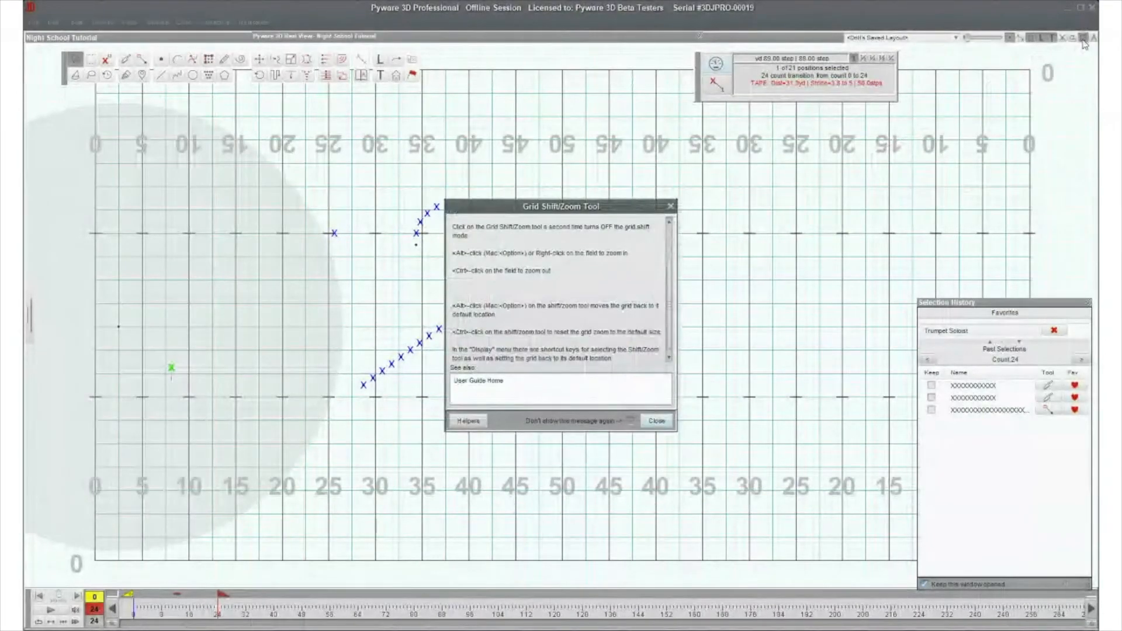
- Zoom in on the field and shift the grid to the front half around the 50 yard line with the Grid Shift/Zoom tool
left_click(657, 421)
mouse_move(613, 360)
left_mouse_down()
mouse_move(594, 421)
mouse_move(704, 421)
mouse_move(608, 338)
mouse_move(604, 356)
left_mouse_up()
scroll(551, 391, "up", 6)
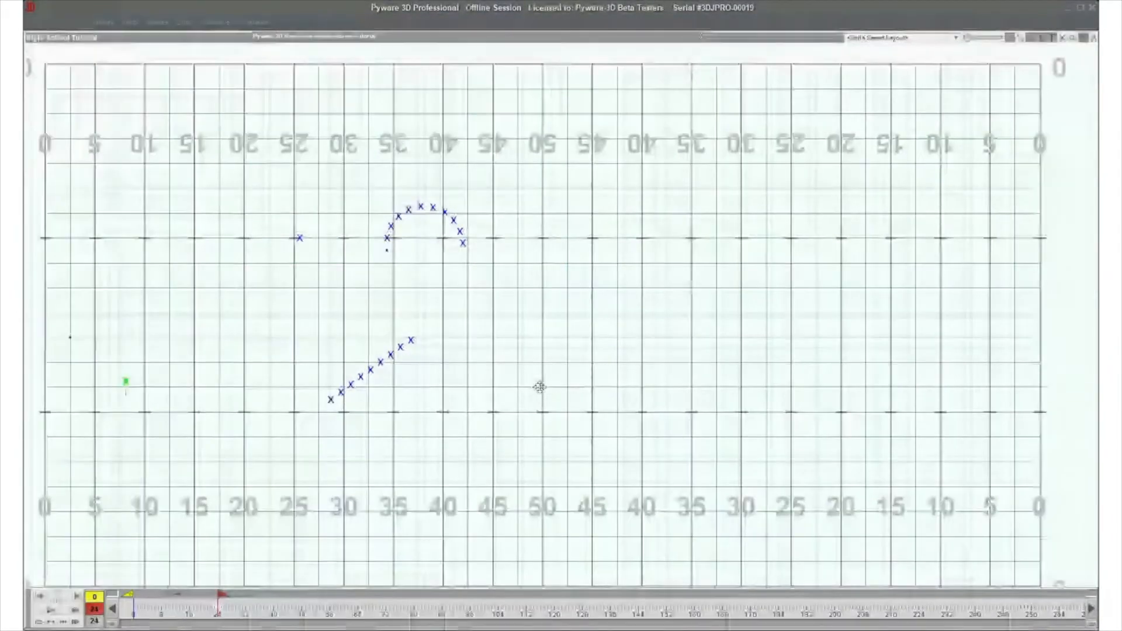
scroll(533, 362, "up", 6)
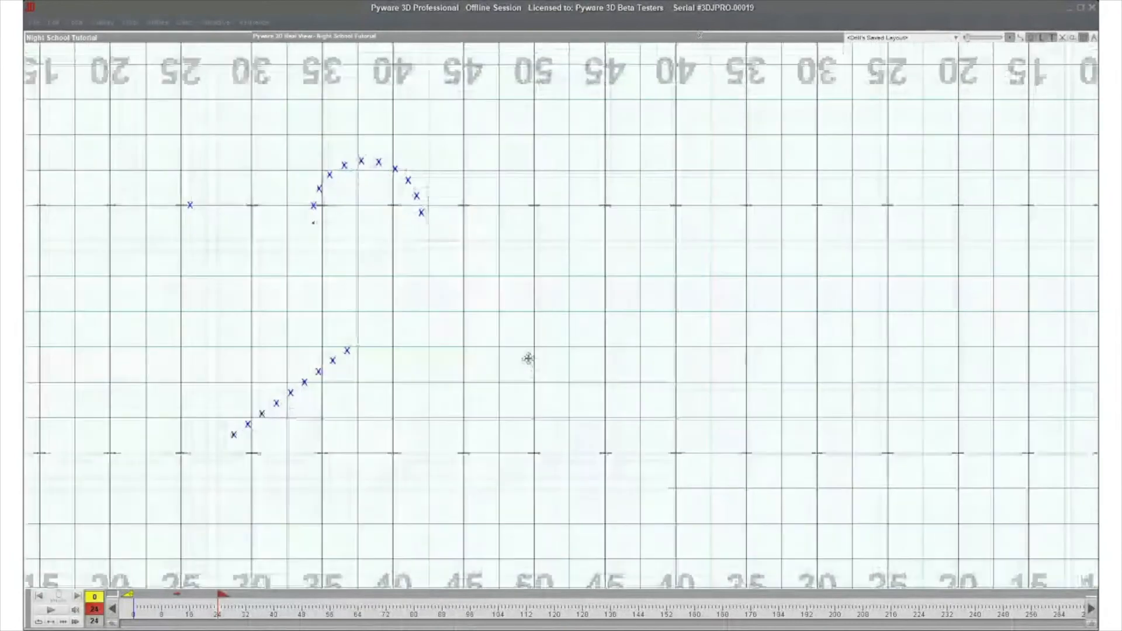
left_click_drag(539, 387, 536, 290)
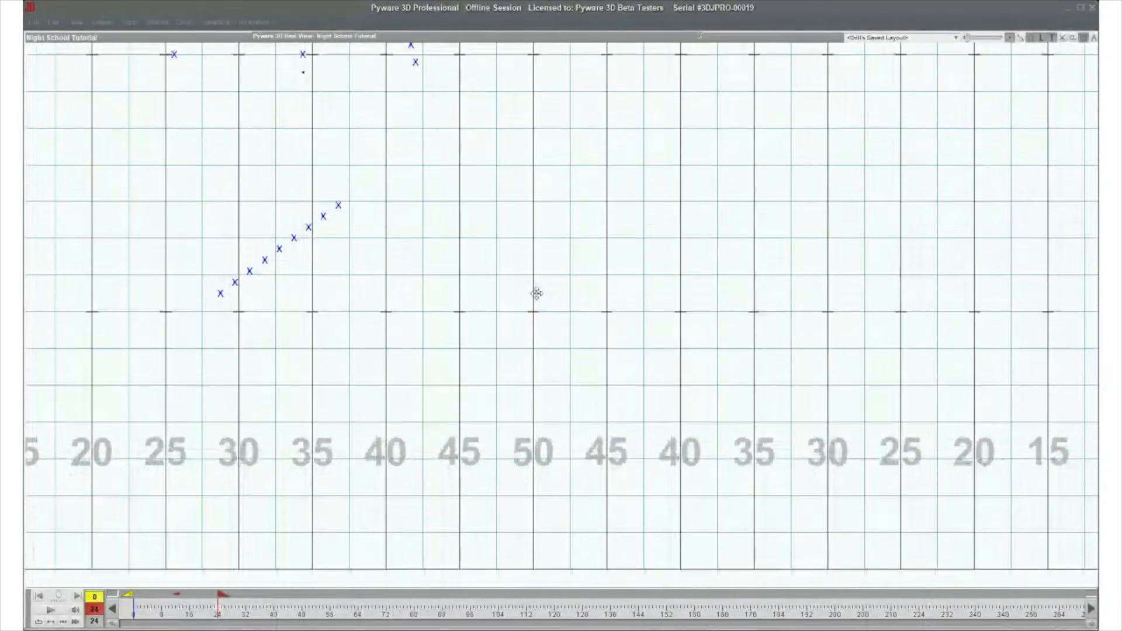
left_click(1084, 39)
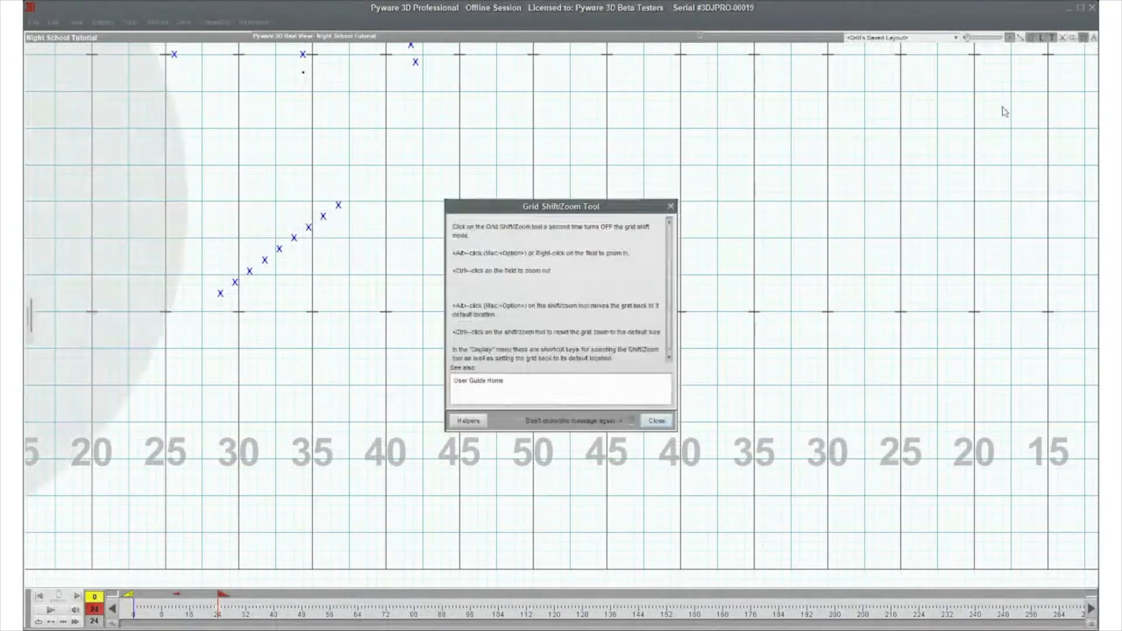
- Dismiss the Grid Shift/Zoom help message and reset the grid to its default location and zoom
left_click(648, 423)
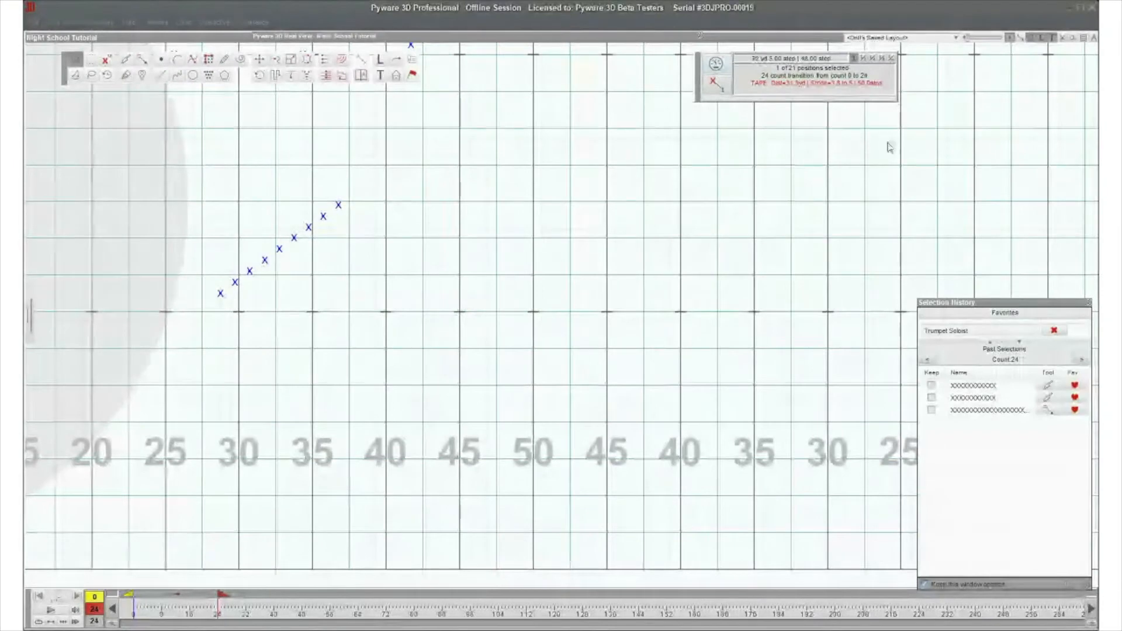
left_click(1083, 38)
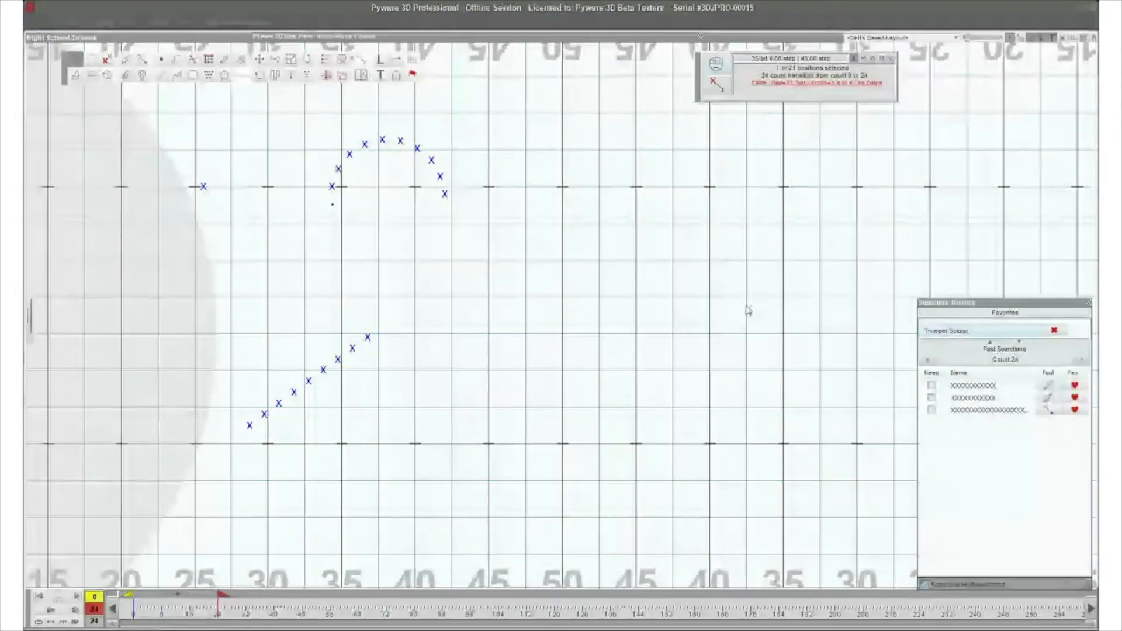
left_click(1083, 39)
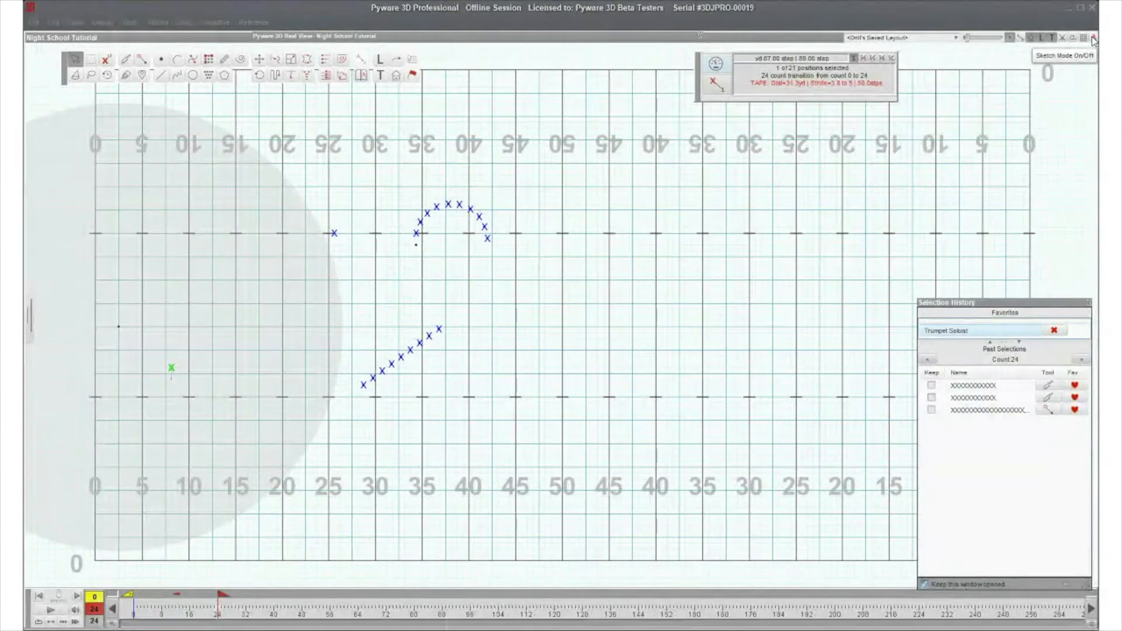
- Turn on Sketch Mode and sketch an 11-position arc across the 50, from the 45 yard line to the opposite 40 yard line
left_click(1093, 39)
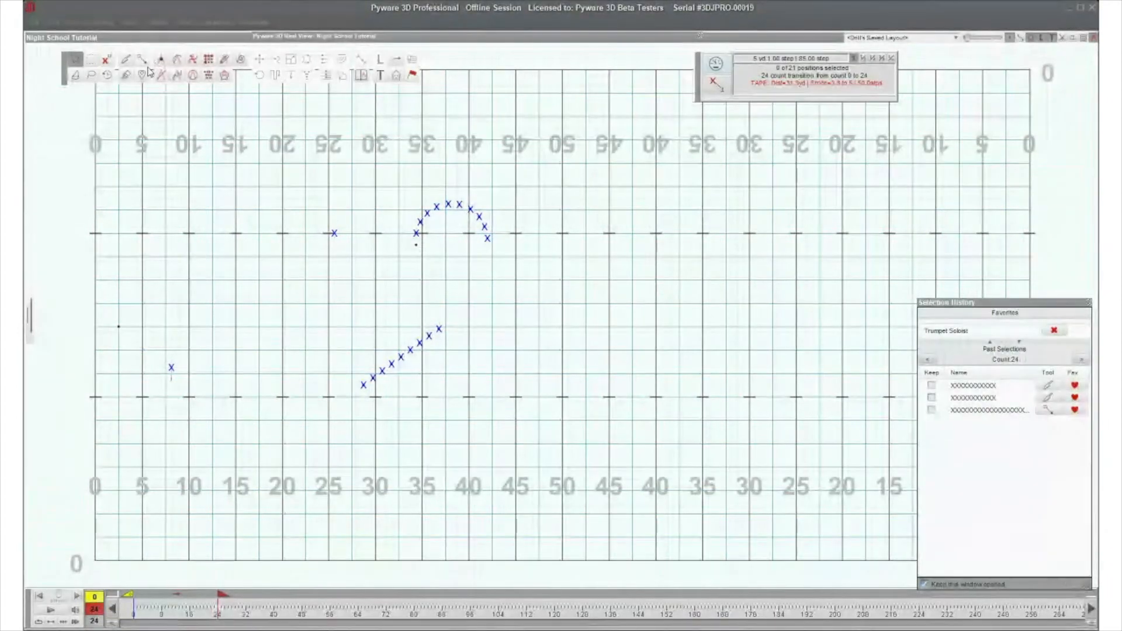
left_click(177, 59)
left_click(516, 309)
left_click(662, 275)
left_click(580, 251)
left_click(58, 159)
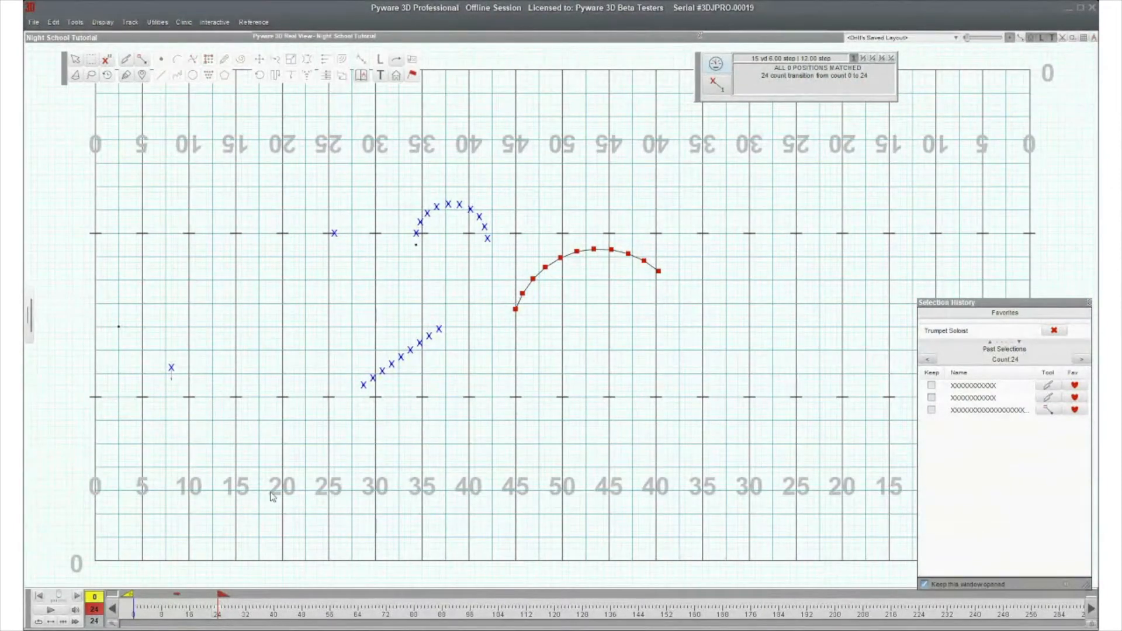
- Play the drill animation from count 0 to 32 at normal and fast speed, and return to count 0
left_click(112, 609)
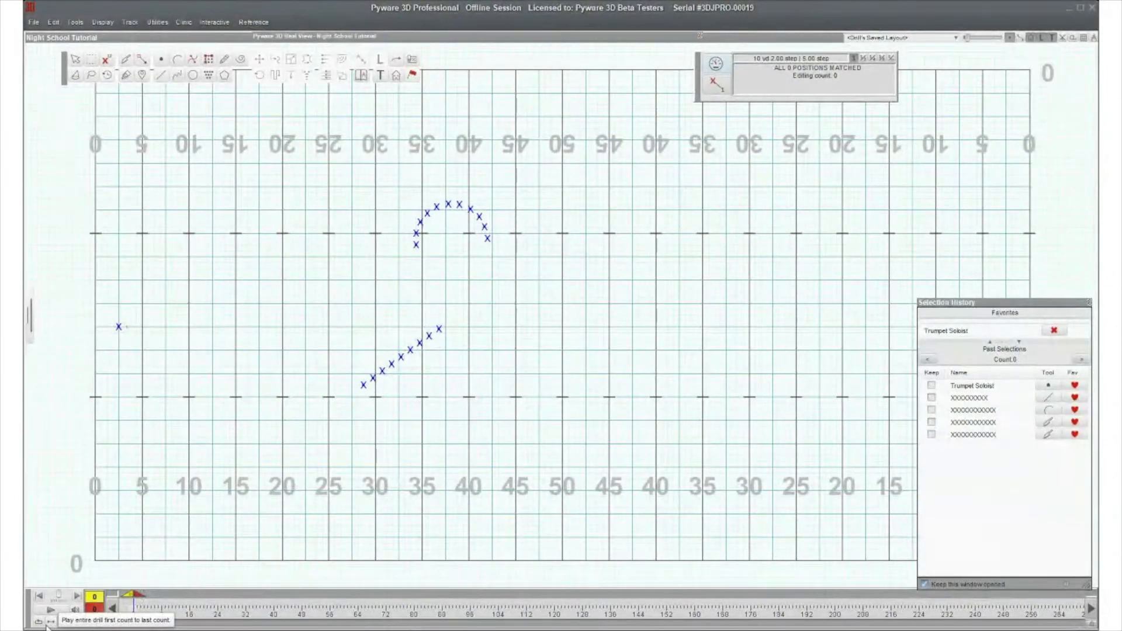
left_click_drag(139, 595, 250, 596)
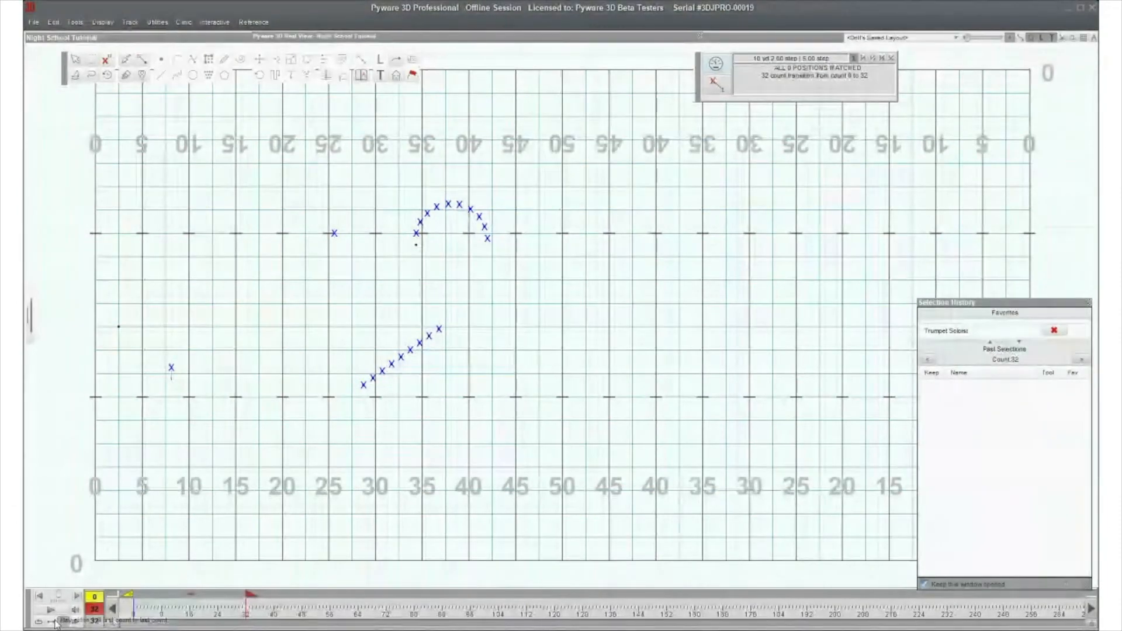
left_click(54, 609)
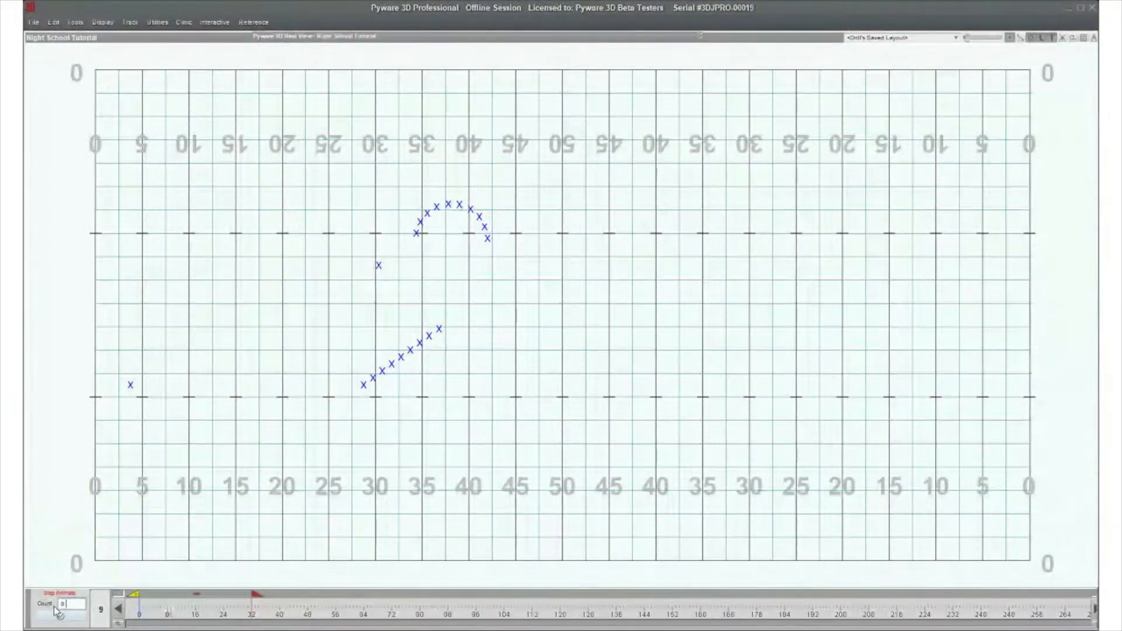
left_click(71, 624)
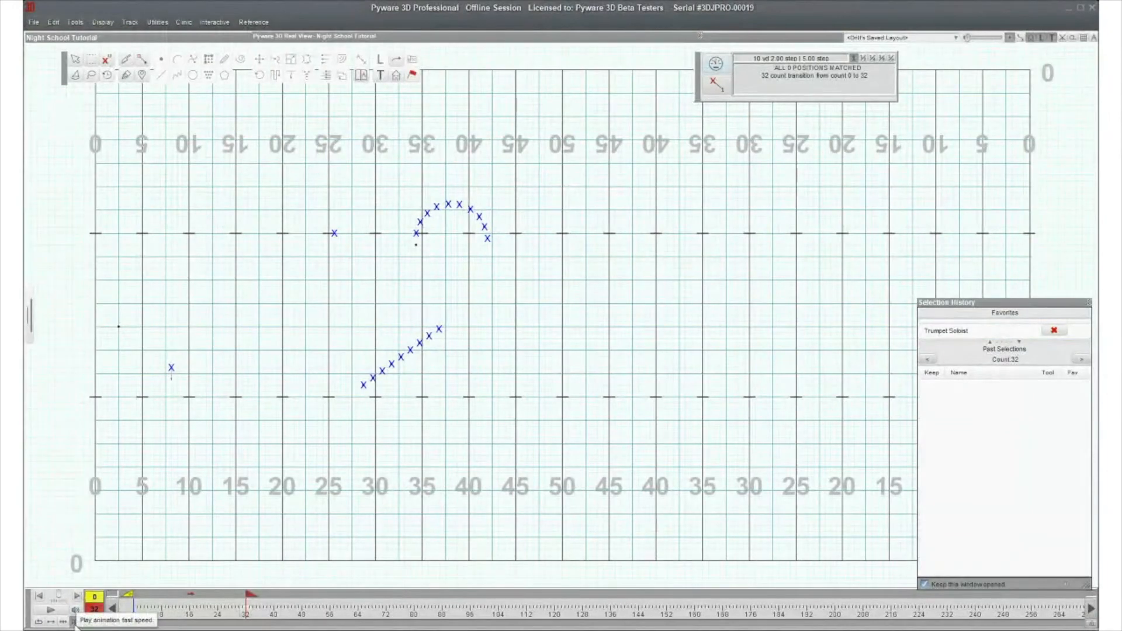
left_click(50, 611)
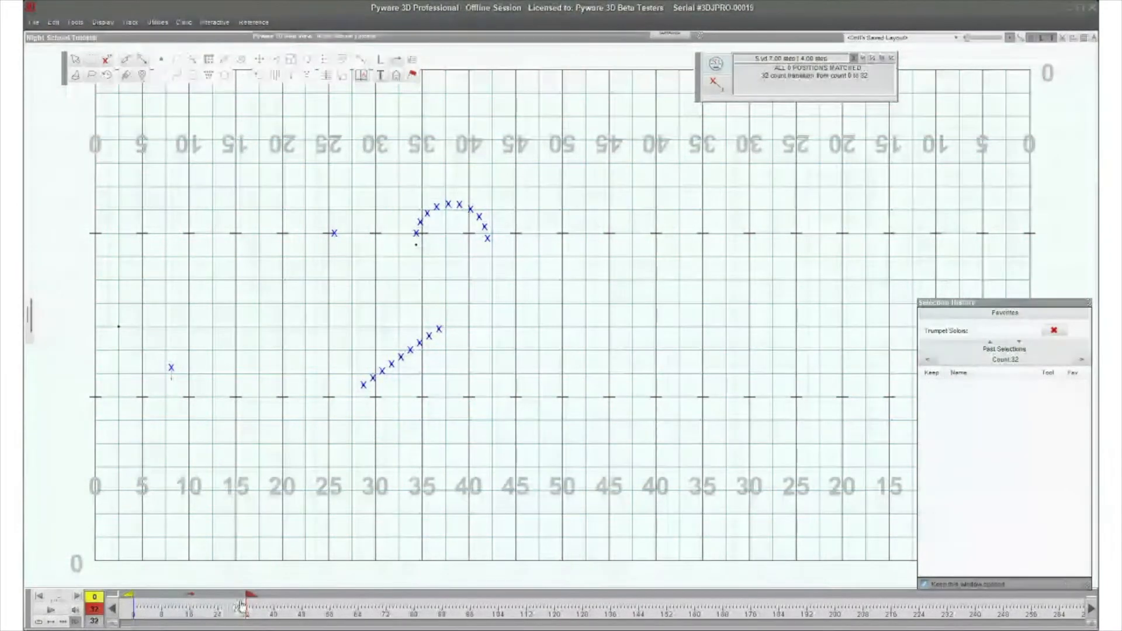
left_click_drag(242, 606, 144, 605)
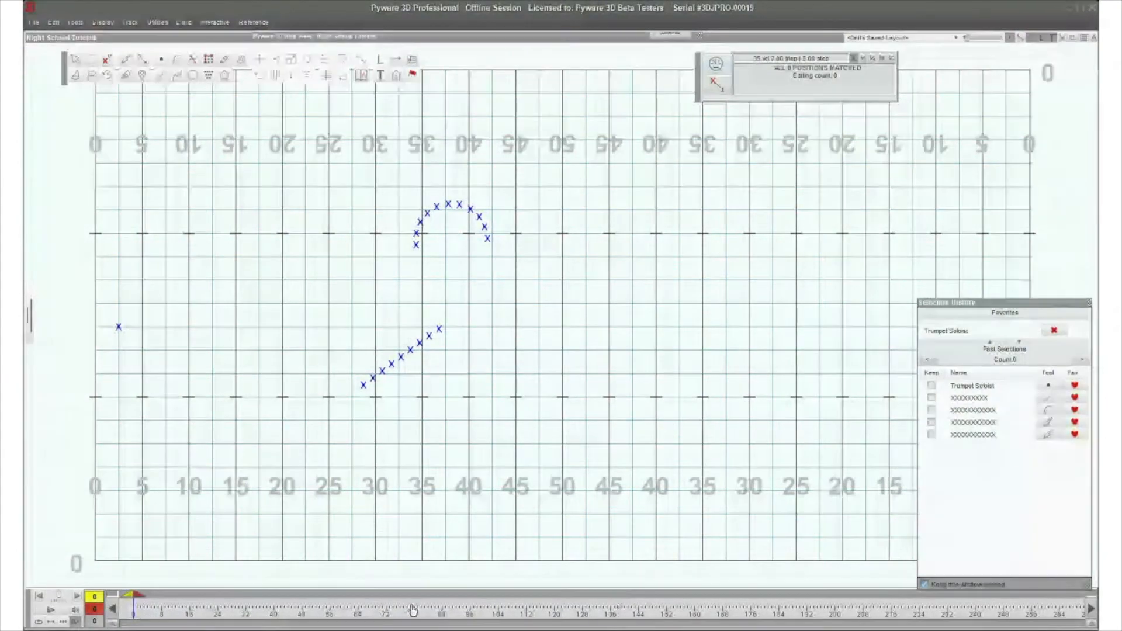
left_click(150, 599)
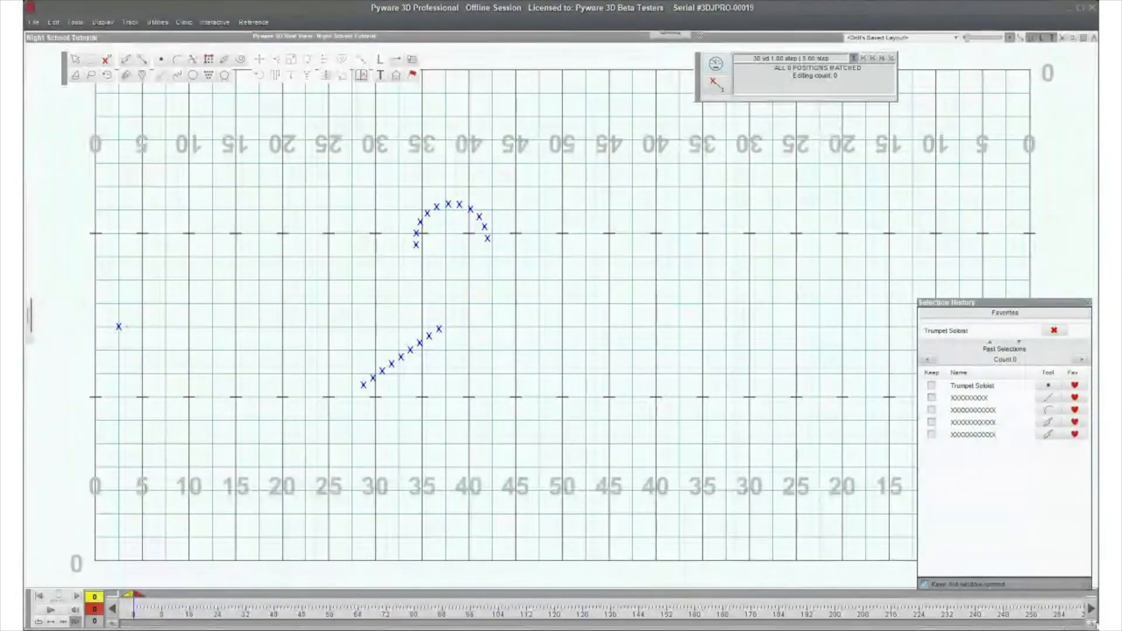
- Unlock the page tabs, add tabs at counts 0, 16, 24 and 40, and lock them again
left_click(1095, 624)
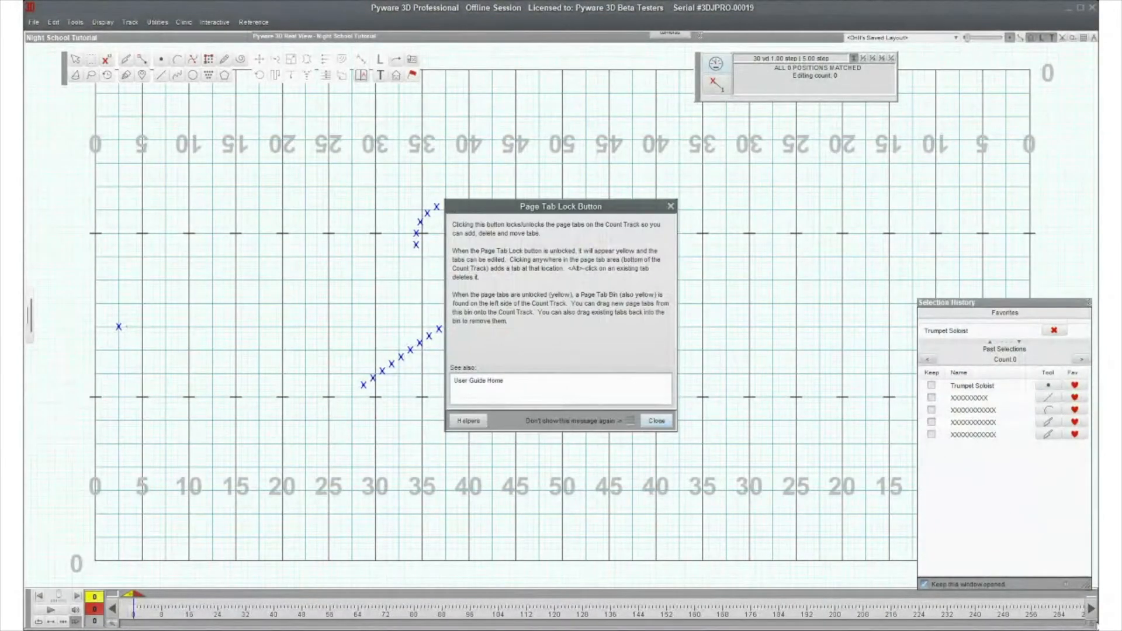
left_click(655, 422)
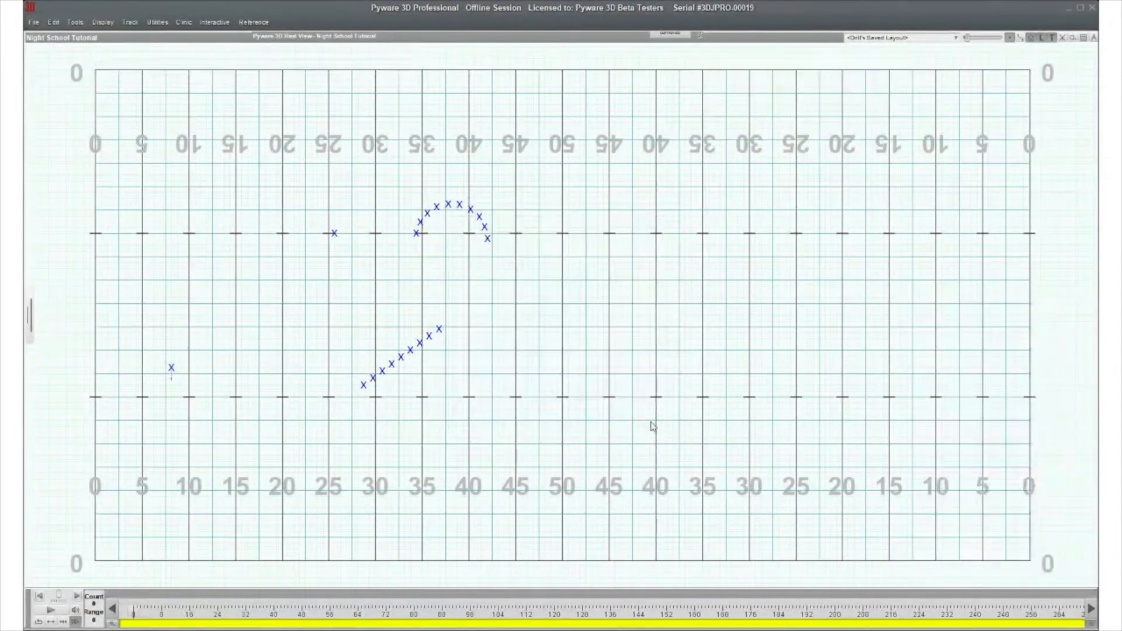
left_click(134, 626)
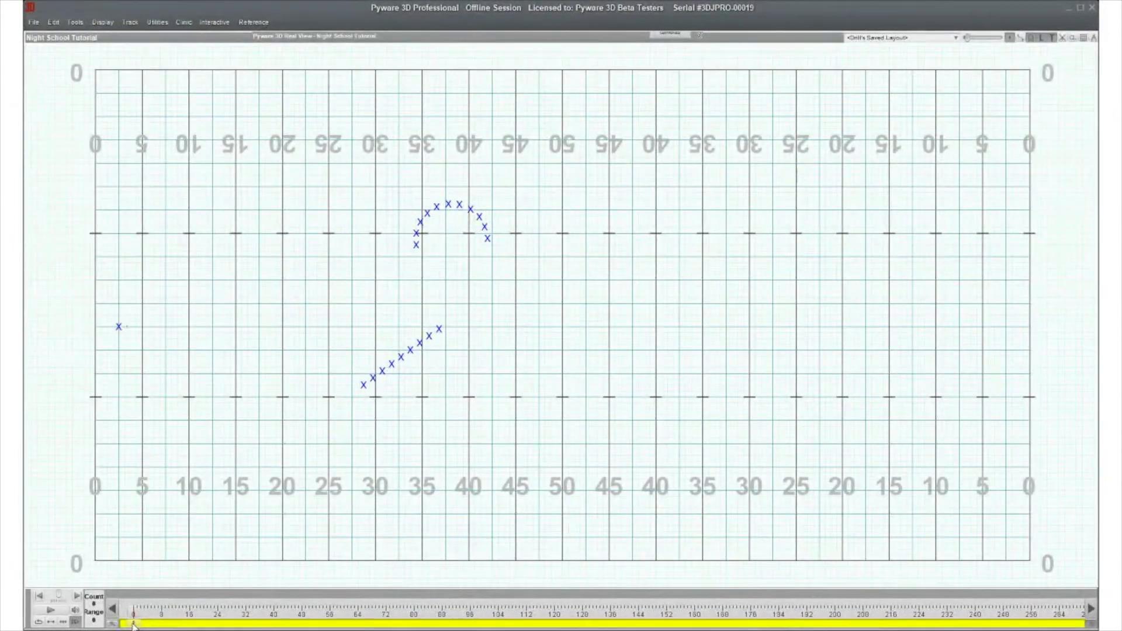
left_click(190, 625)
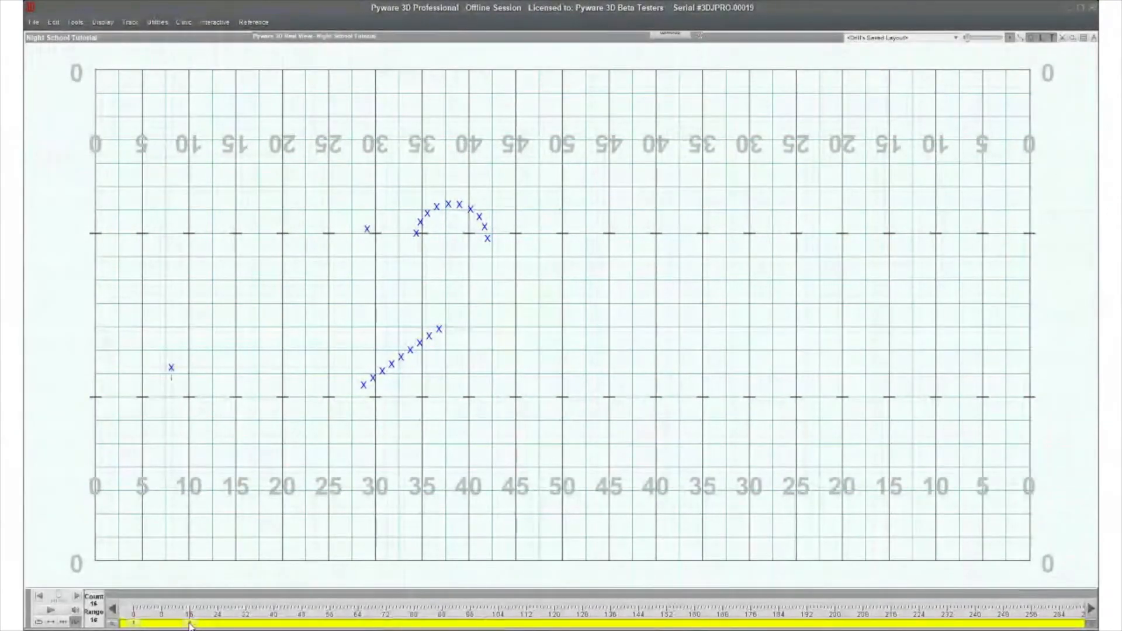
left_click(218, 625)
left_click(274, 624)
left_click(1092, 624)
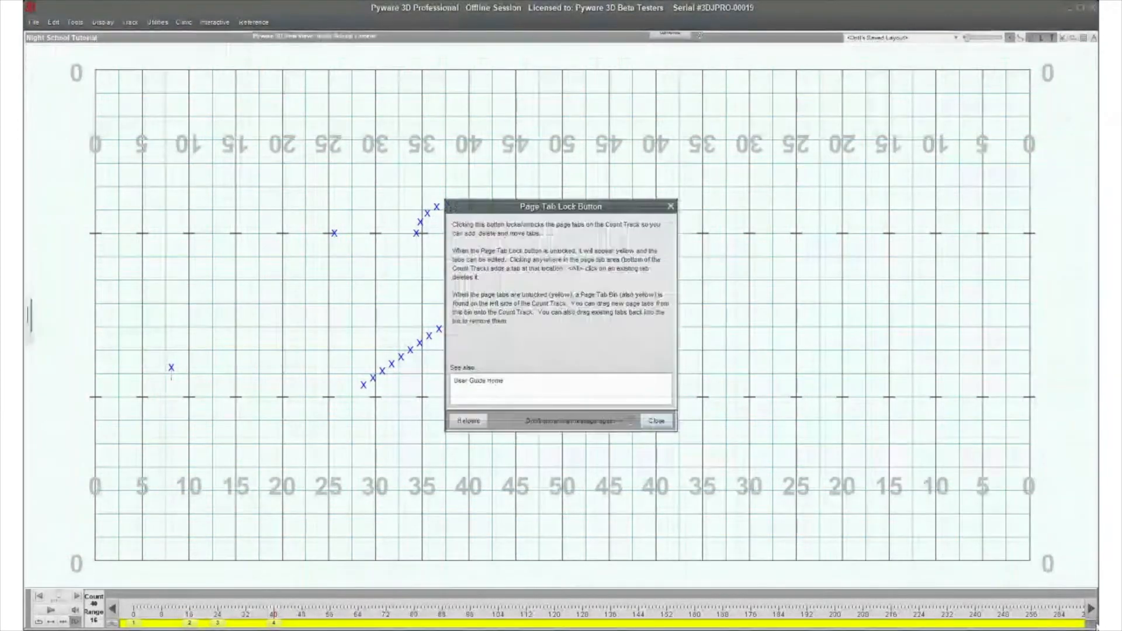
left_click(655, 421)
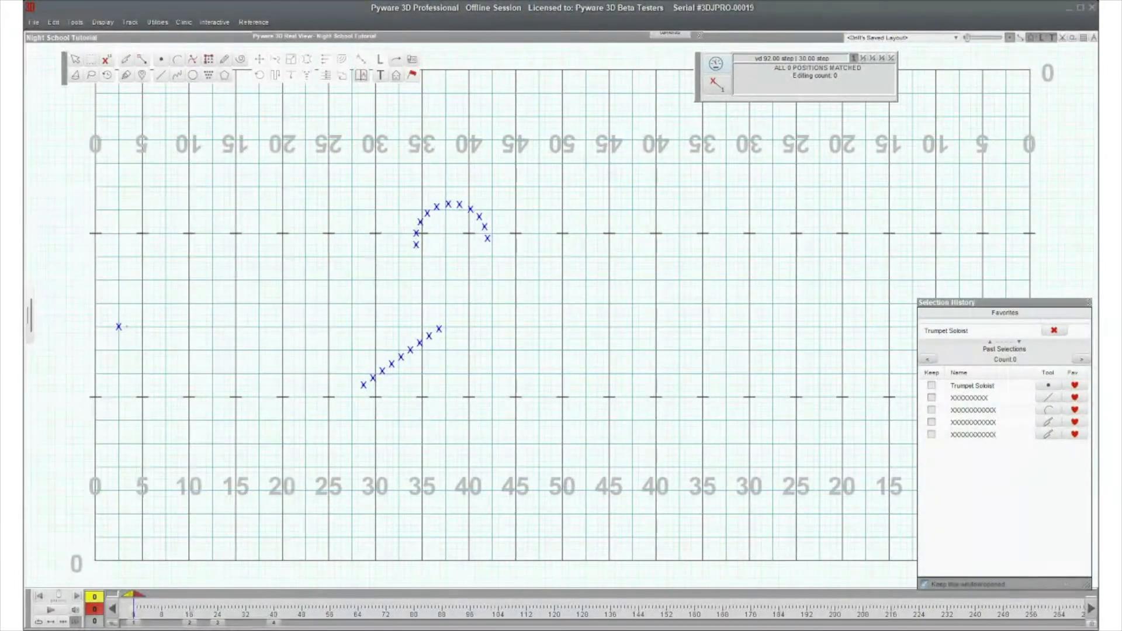
- Select the soloist, the arc and the diagonal line individually, and the arc and line together, to compare the selected position counts
mouse_move(26, 343)
double_click(566, 320)
left_click(574, 302)
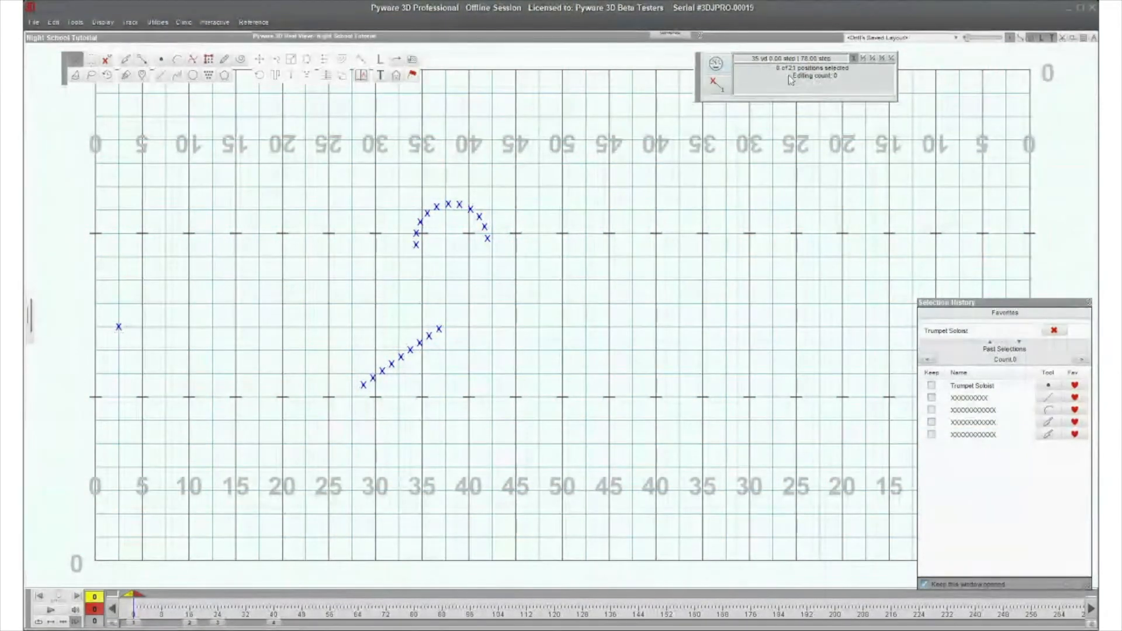
left_click_drag(90, 300, 193, 383)
left_click_drag(354, 120, 542, 255)
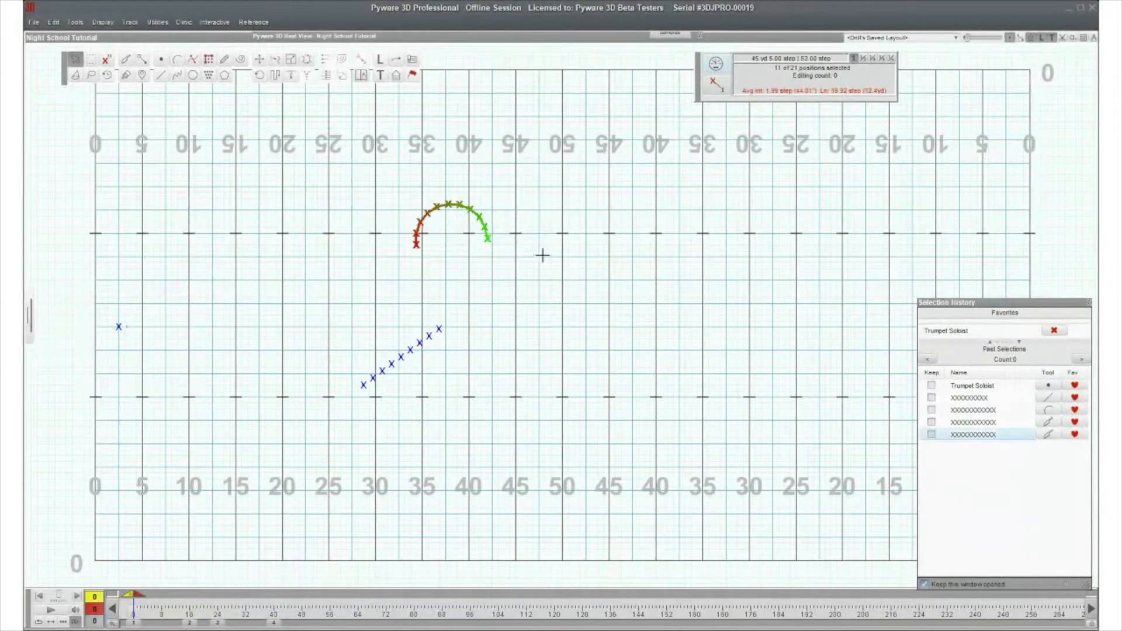
left_click_drag(345, 300, 461, 423)
left_click(326, 211)
left_click_drag(302, 182, 568, 428)
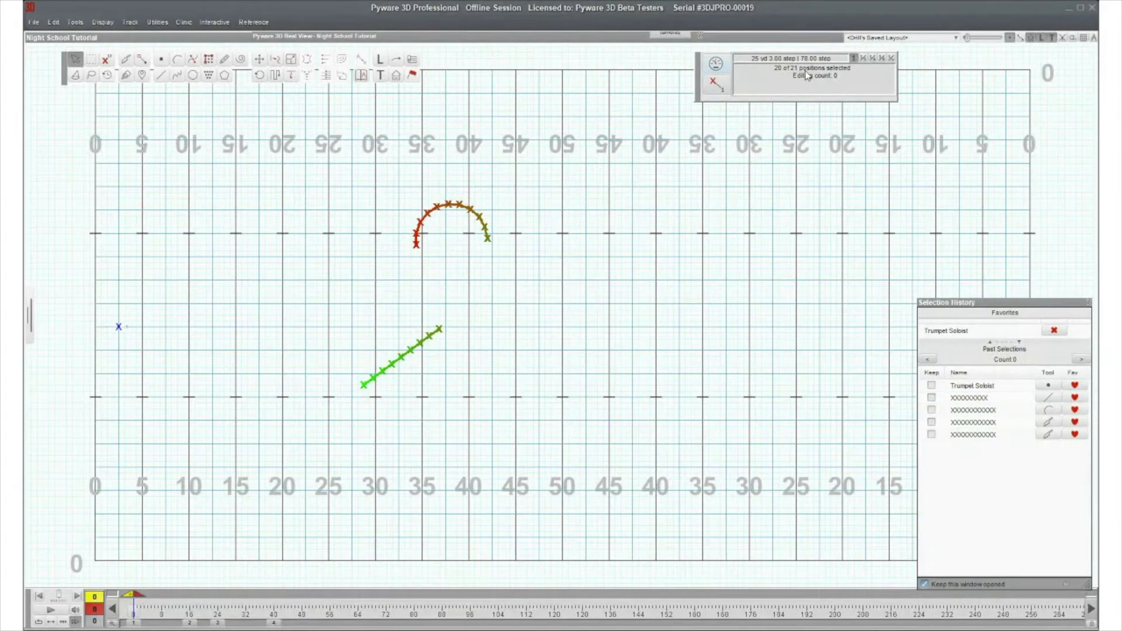
- Select all performers on the field at count 0 and permanently delete them
mouse_move(29, 323)
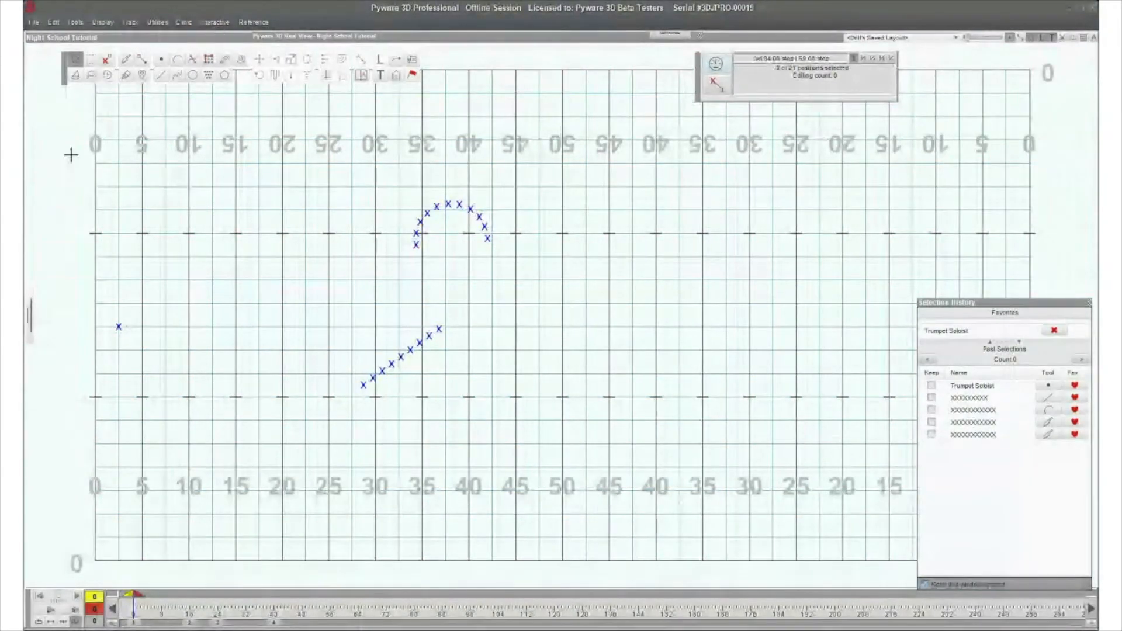
left_click_drag(72, 155, 785, 560)
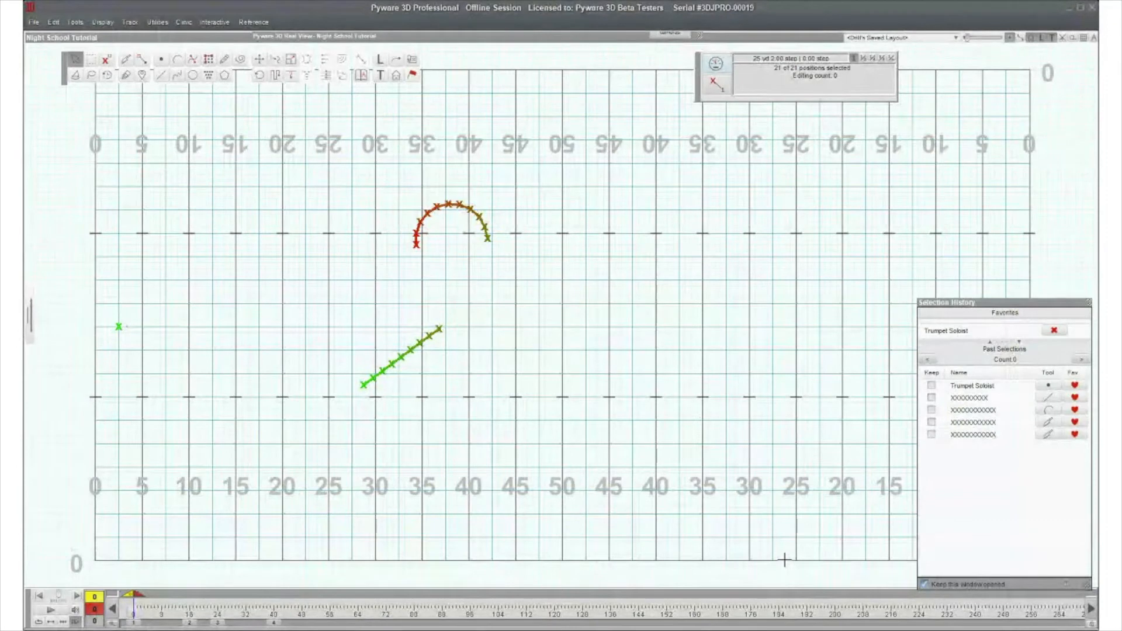
key("Delete")
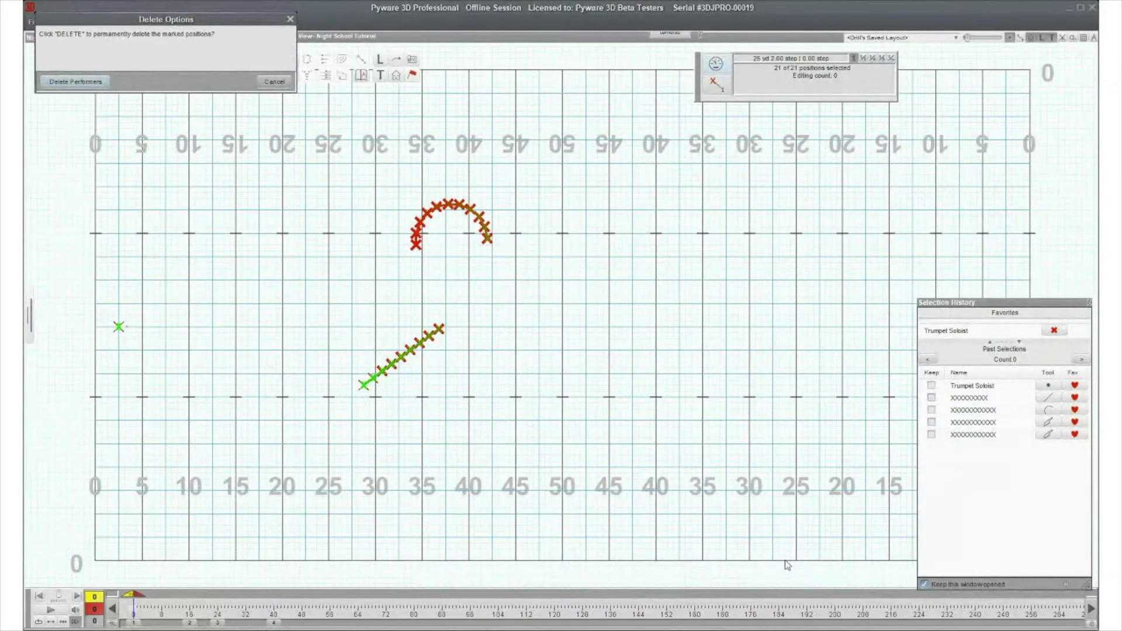
left_click(75, 80)
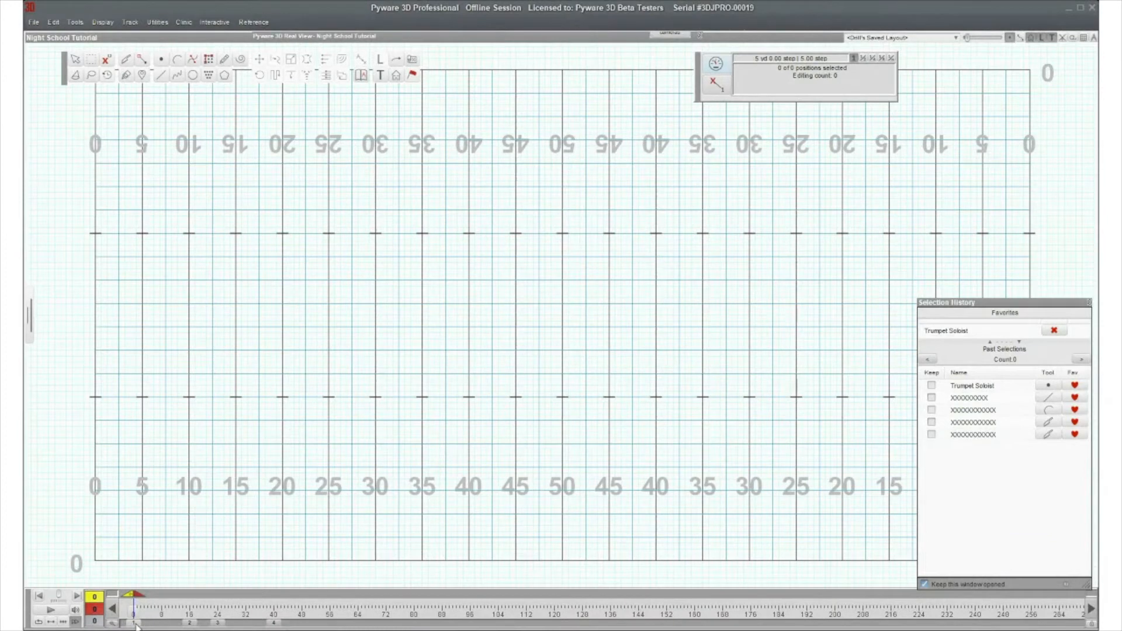
- Draw a 14-position line about 26 steps long from the 35 to the 45 yard line and open its symbol entry for editing
left_click(161, 76)
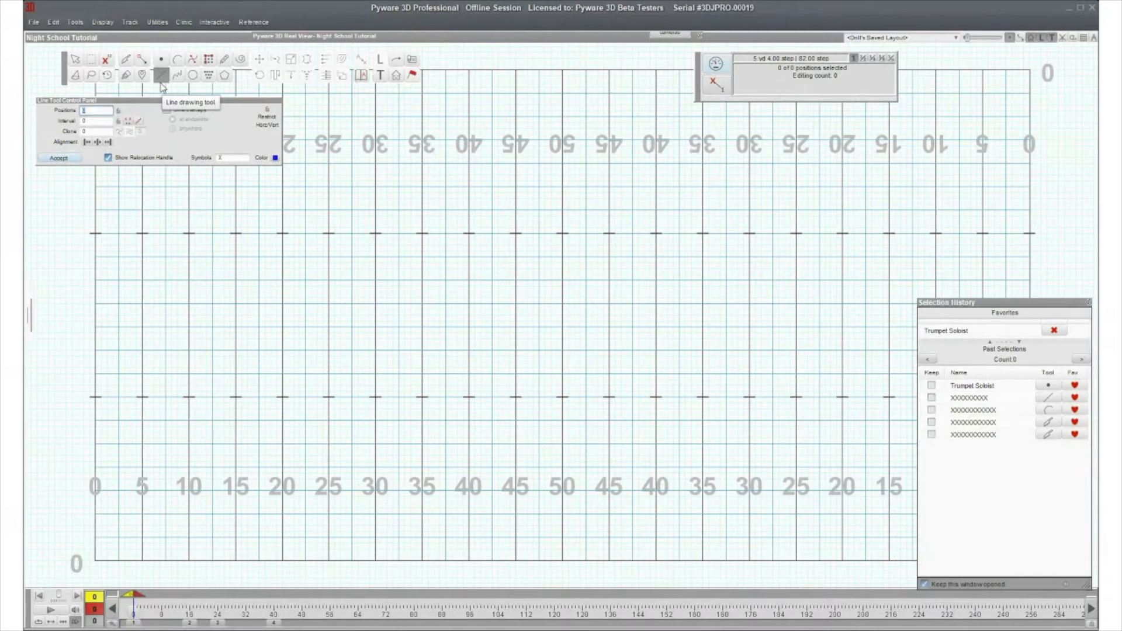
left_click_drag(156, 103, 213, 103)
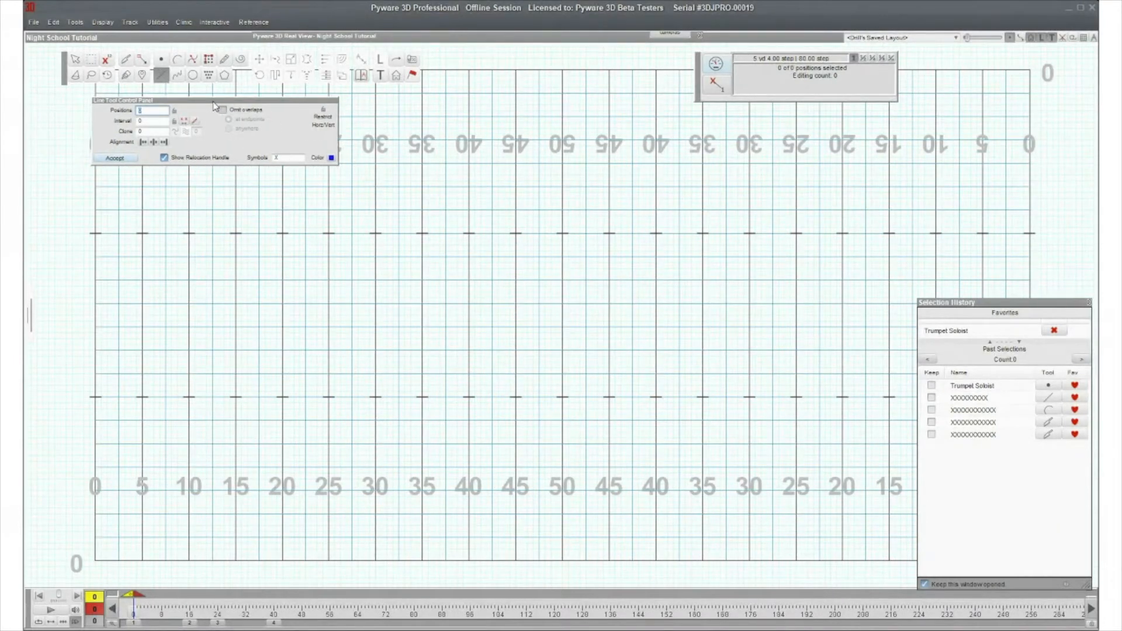
mouse_move(422, 420)
left_mouse_down()
mouse_move(527, 314)
mouse_move(517, 304)
left_mouse_up()
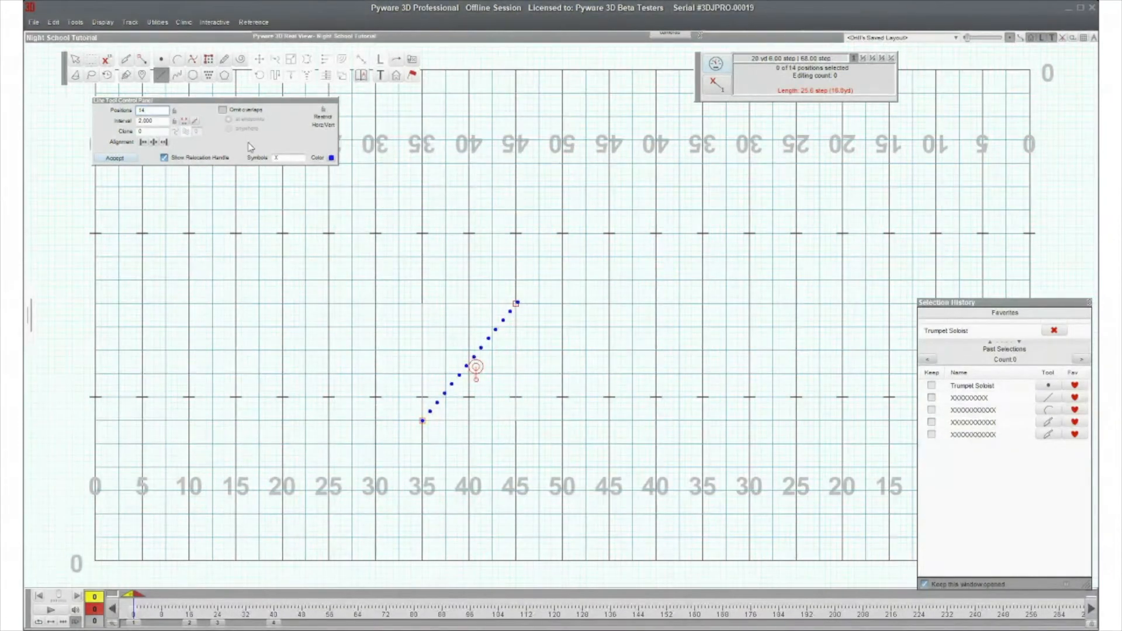
left_click(292, 156)
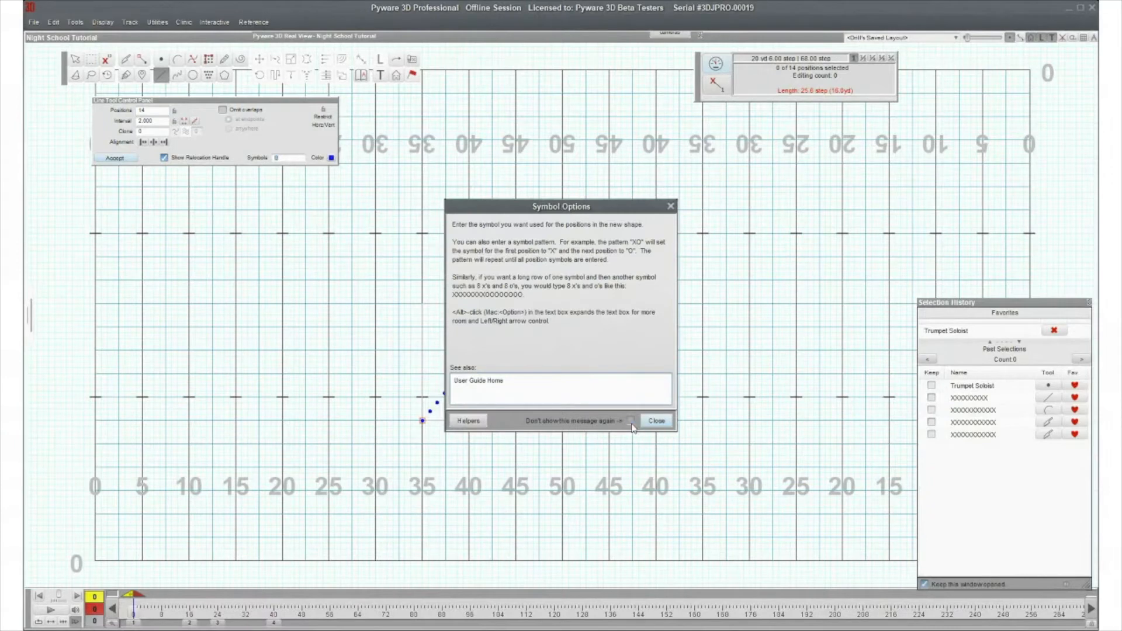
left_click(650, 421)
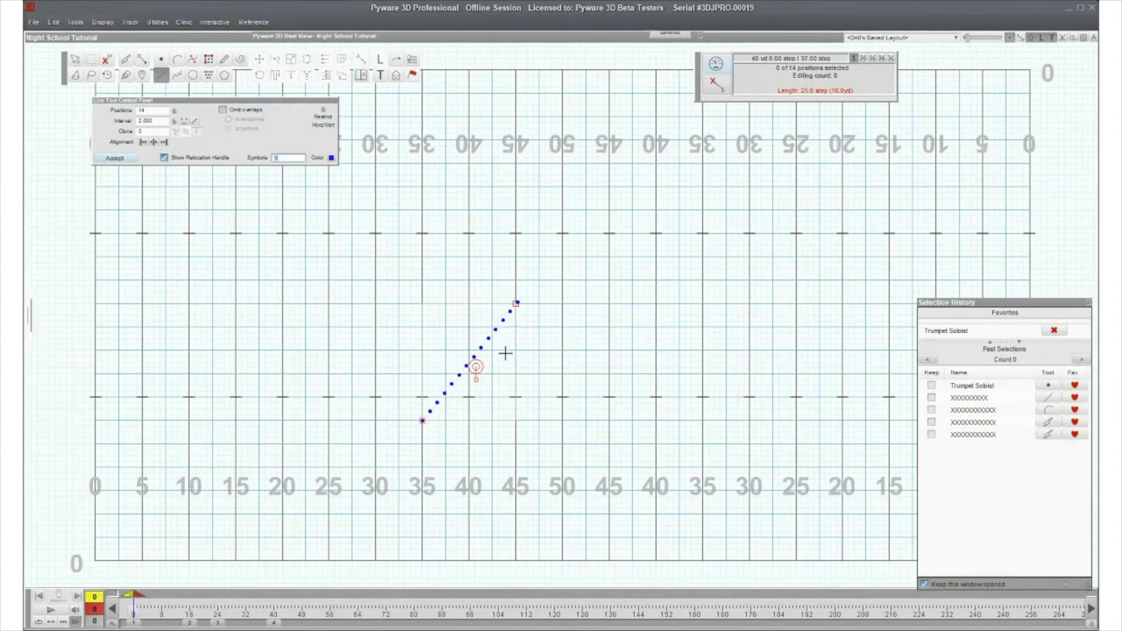
- Reshape the line to run from the front hash at the 30 to the 45 yard line, and move it backfield by its relocation handle
left_click_drag(513, 304, 526, 363)
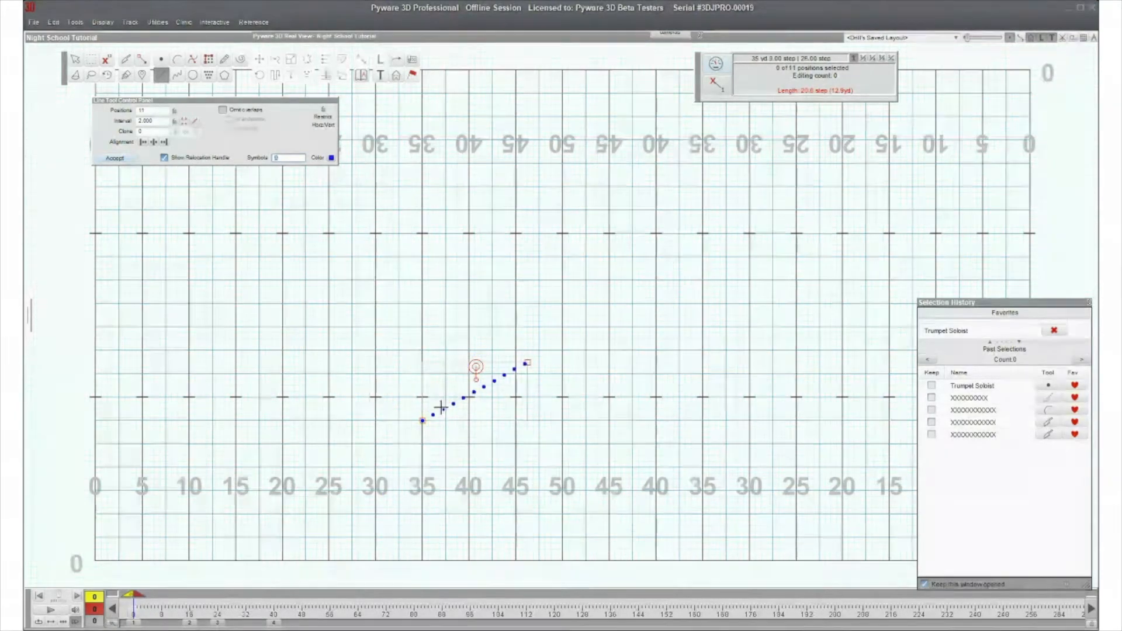
left_click_drag(422, 421, 376, 281)
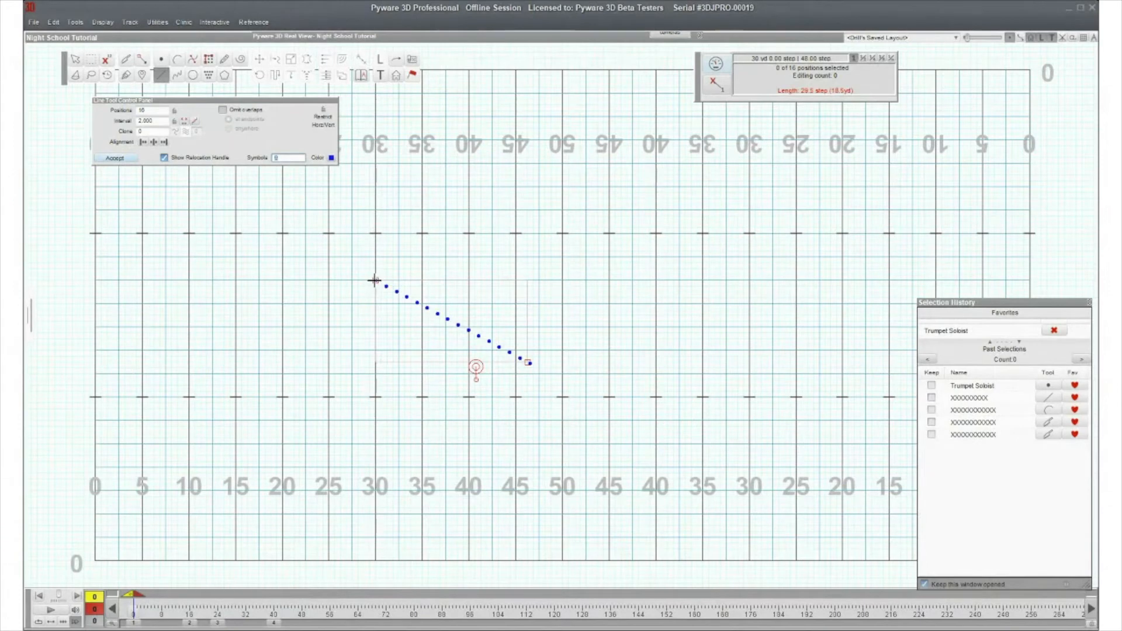
left_click_drag(526, 362, 516, 280)
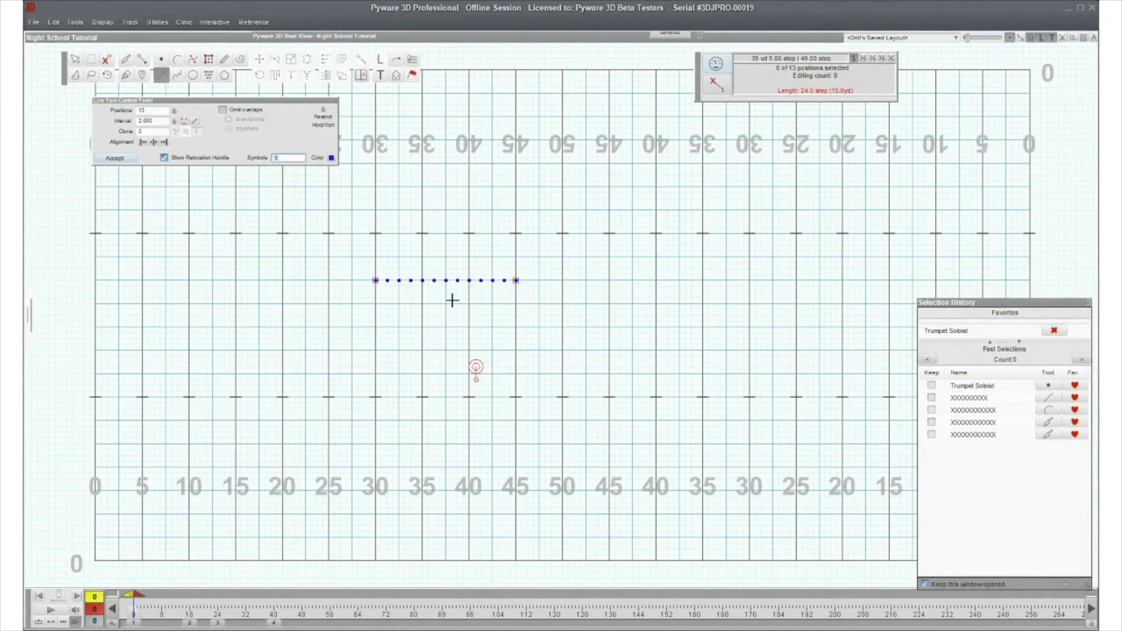
left_click_drag(375, 280, 376, 397)
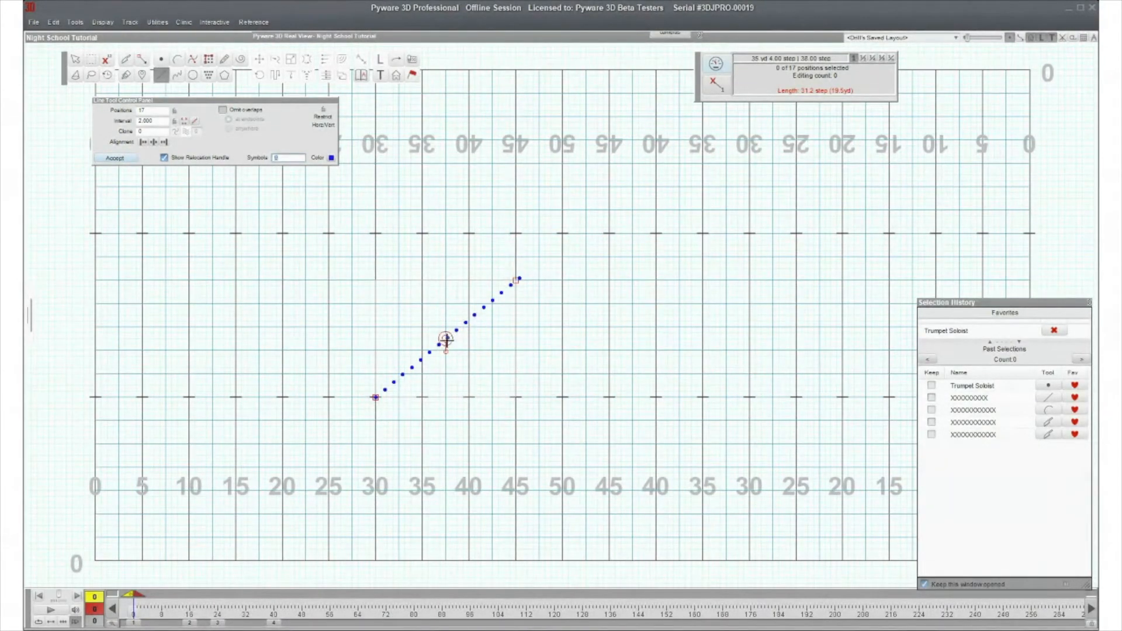
left_click_drag(446, 338, 423, 266)
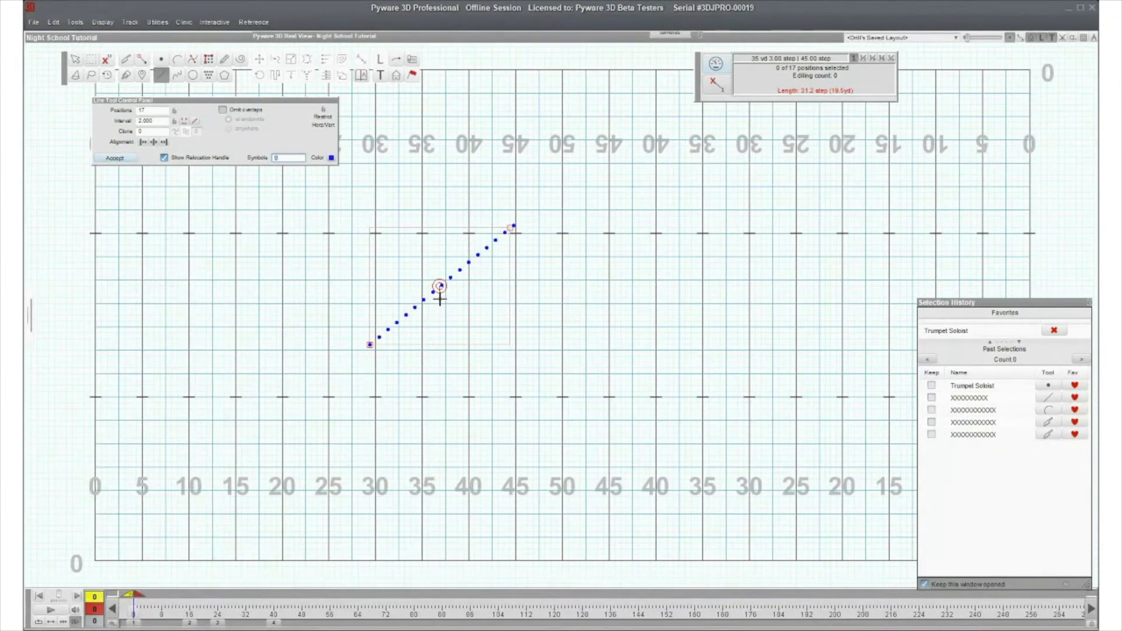
- Rotate the line about 2 degrees, set it to 15 positions, and place its ends on the 30 and on the 45 yard line at the back hash
mouse_move(444, 298)
left_mouse_down()
mouse_move(441, 276)
mouse_move(430, 278)
mouse_move(440, 305)
left_mouse_up()
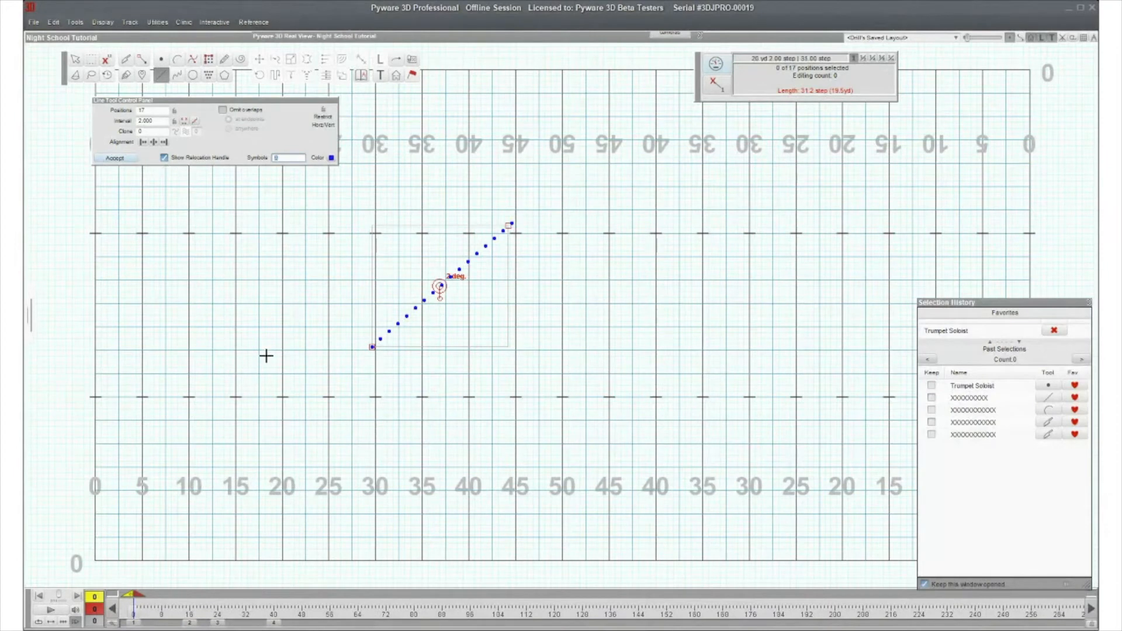
left_click_drag(371, 347, 376, 351)
left_click_drag(510, 225, 519, 232)
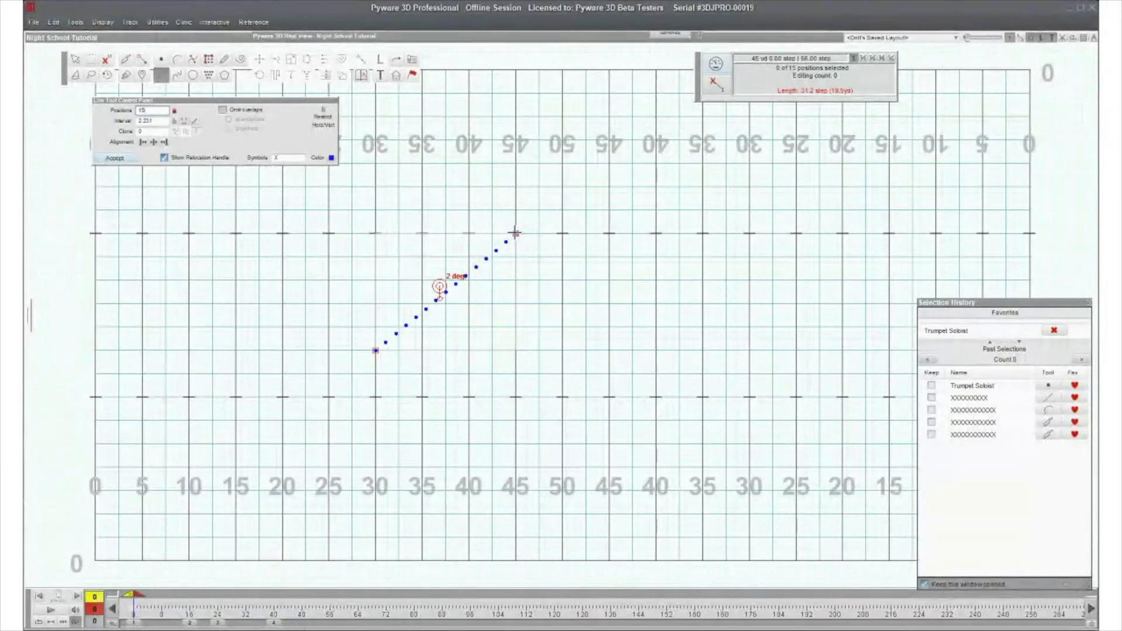
mouse_move(515, 233)
left_mouse_down()
mouse_move(571, 170)
mouse_move(479, 258)
mouse_move(581, 193)
mouse_move(581, 315)
mouse_move(600, 327)
mouse_move(556, 351)
mouse_move(655, 350)
mouse_move(517, 233)
left_mouse_up()
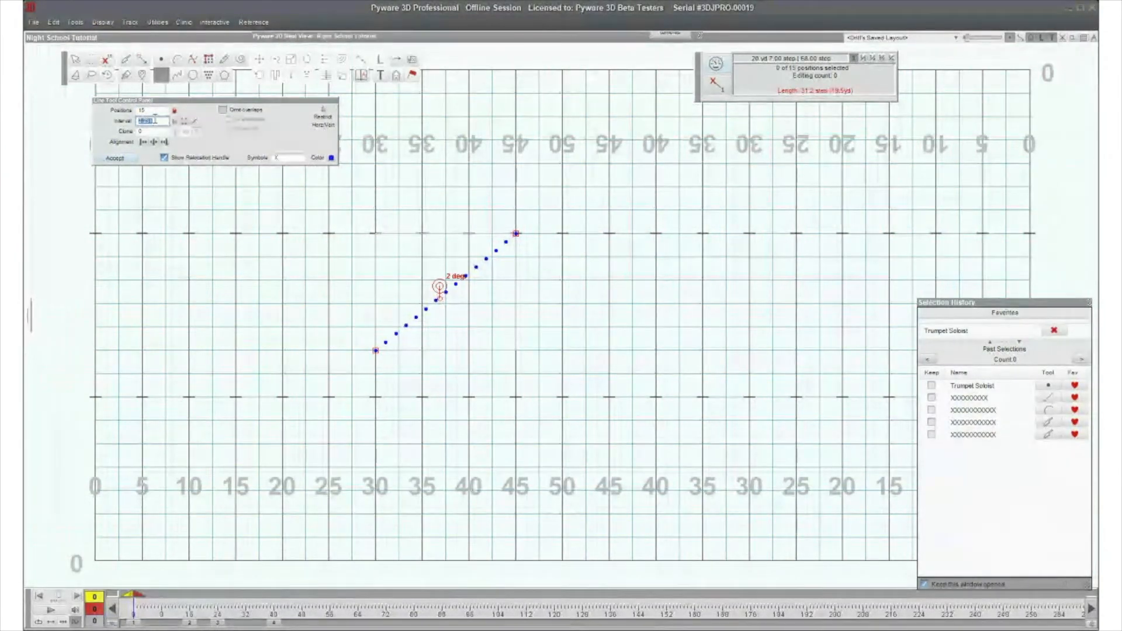
- Set the line's interval to 2 steps and accept the 15-position line
type("2")
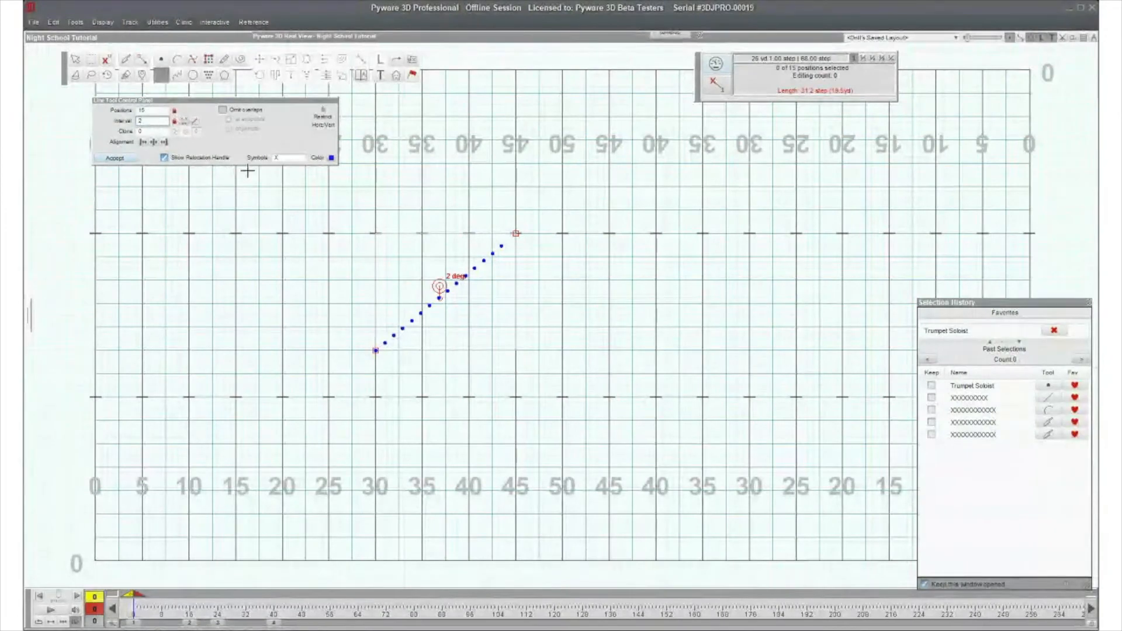
mouse_move(516, 234)
left_mouse_down()
mouse_move(524, 311)
mouse_move(714, 353)
mouse_move(561, 396)
mouse_move(598, 444)
mouse_move(521, 353)
mouse_move(614, 313)
mouse_move(641, 405)
mouse_move(645, 353)
mouse_move(536, 356)
mouse_move(581, 343)
mouse_move(515, 234)
left_mouse_up()
left_click(126, 159)
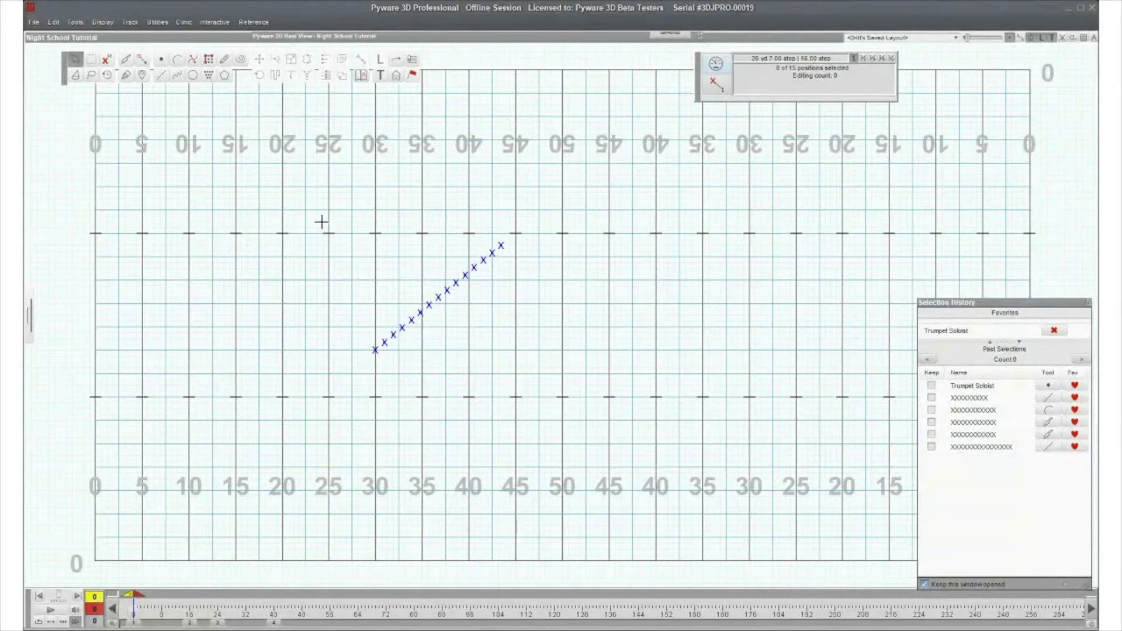
left_click_drag(322, 221, 511, 360)
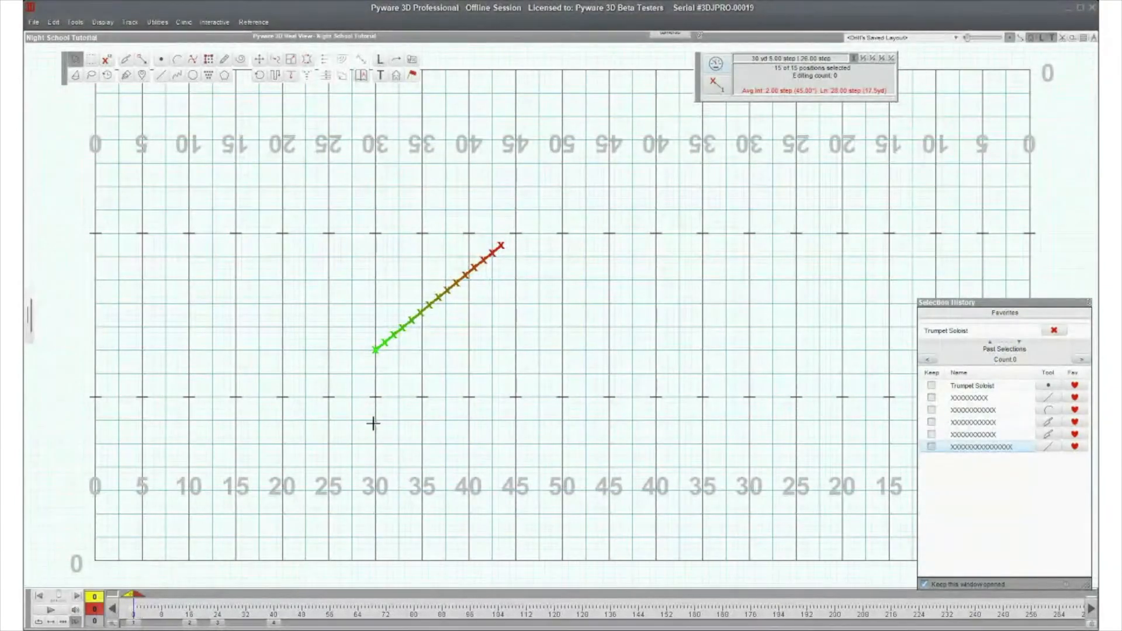
left_click_drag(137, 598, 371, 596)
left_click_drag(271, 576, 120, 605)
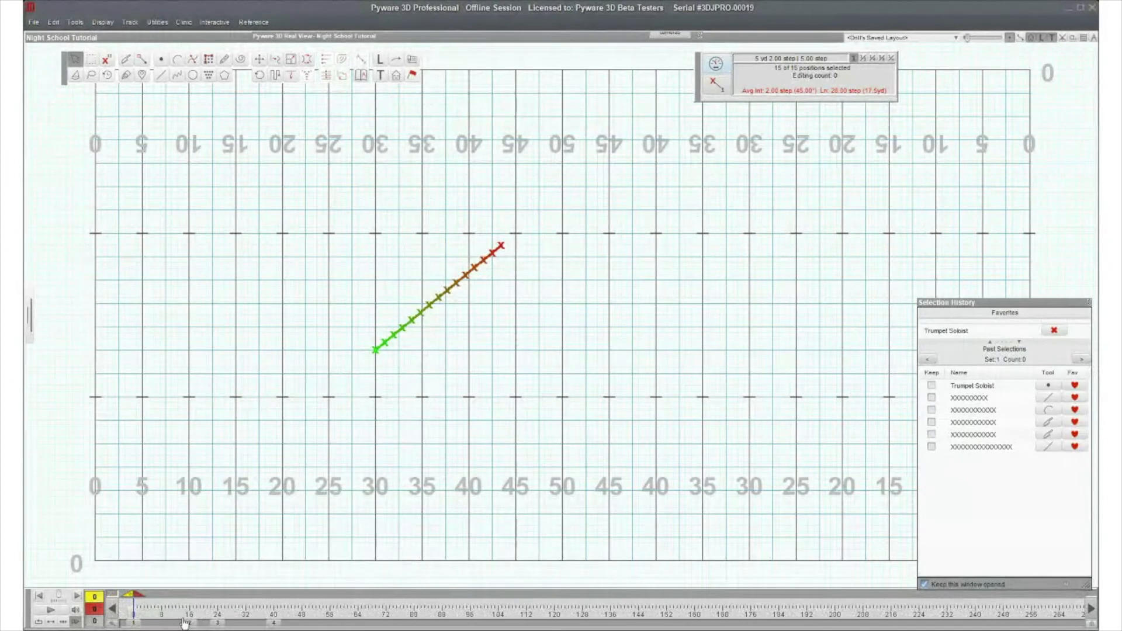
left_click(323, 247)
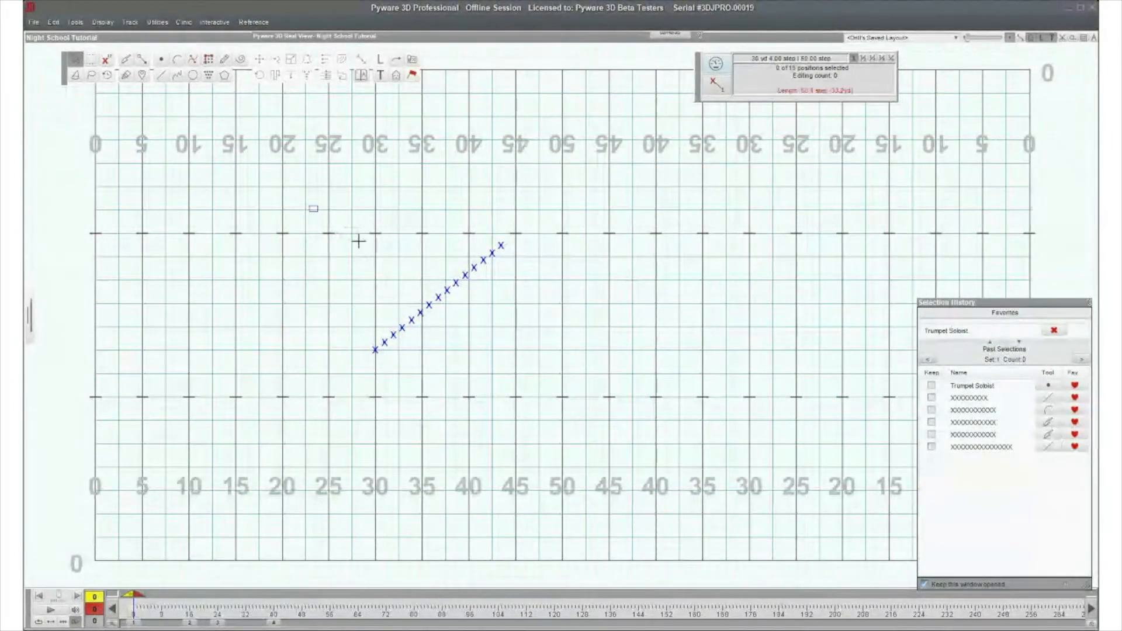
- Select all 15 positions of the diagonal line and label the performers consecutively starting from 1
left_click_drag(358, 240, 513, 401)
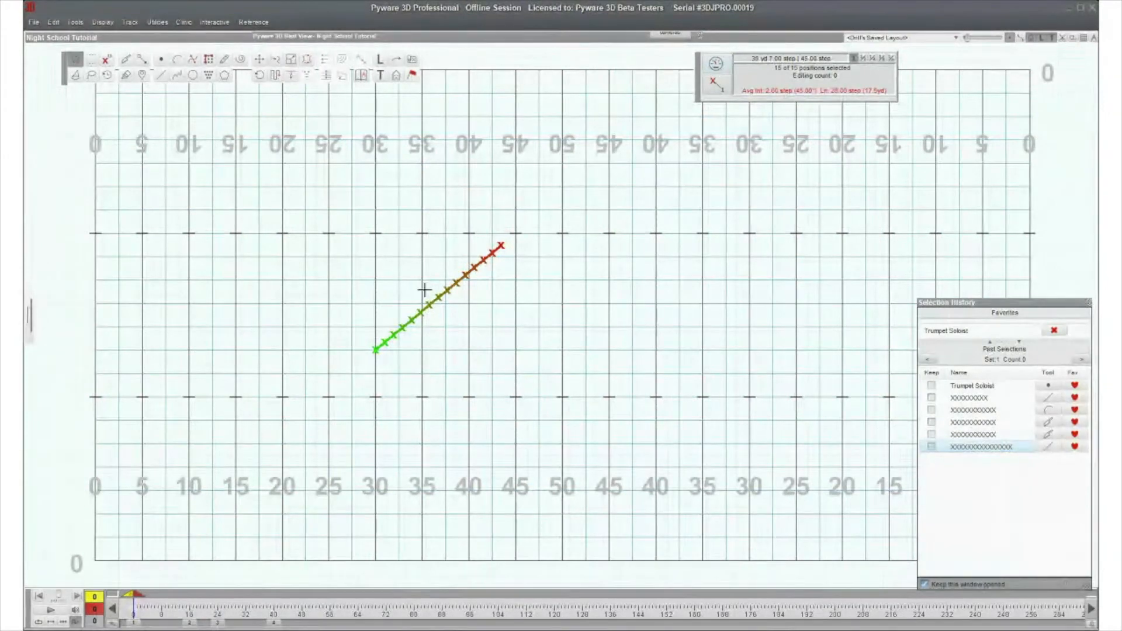
left_click(379, 60)
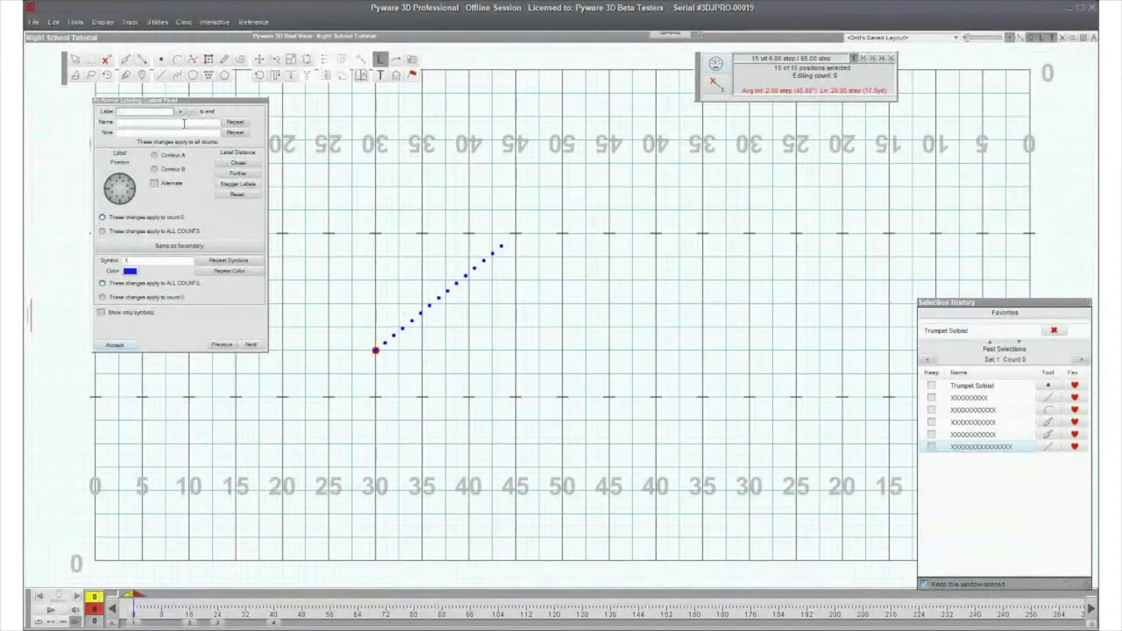
type("T1")
left_click(183, 114)
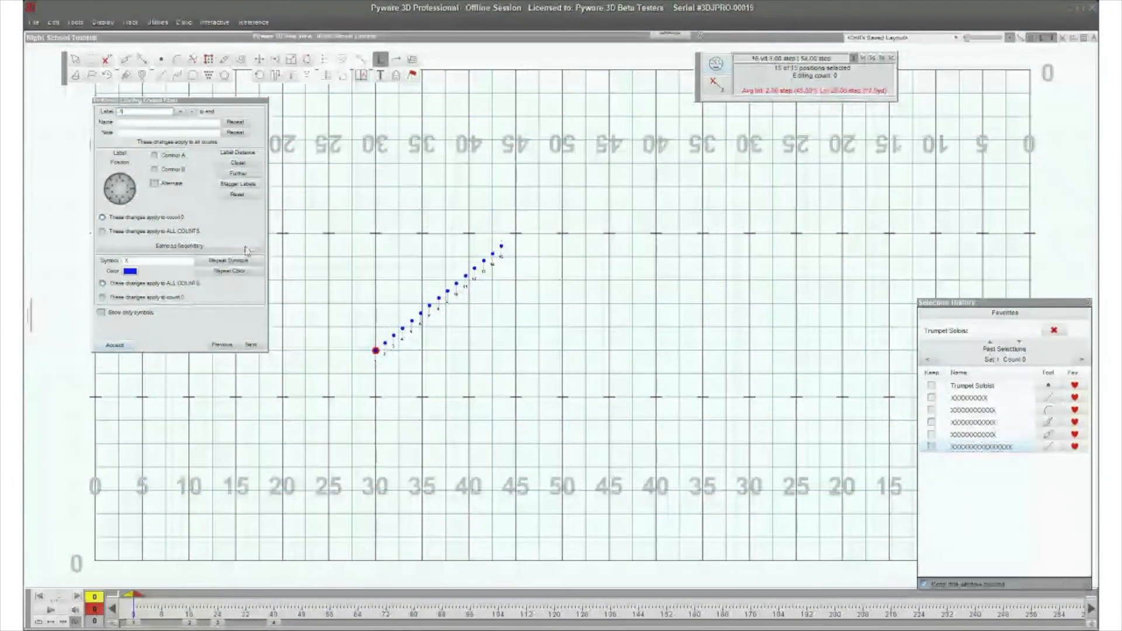
- Change the symbol of all performers in the line to T, show only symbols while labeling, and accept the labeling
double_click(144, 260)
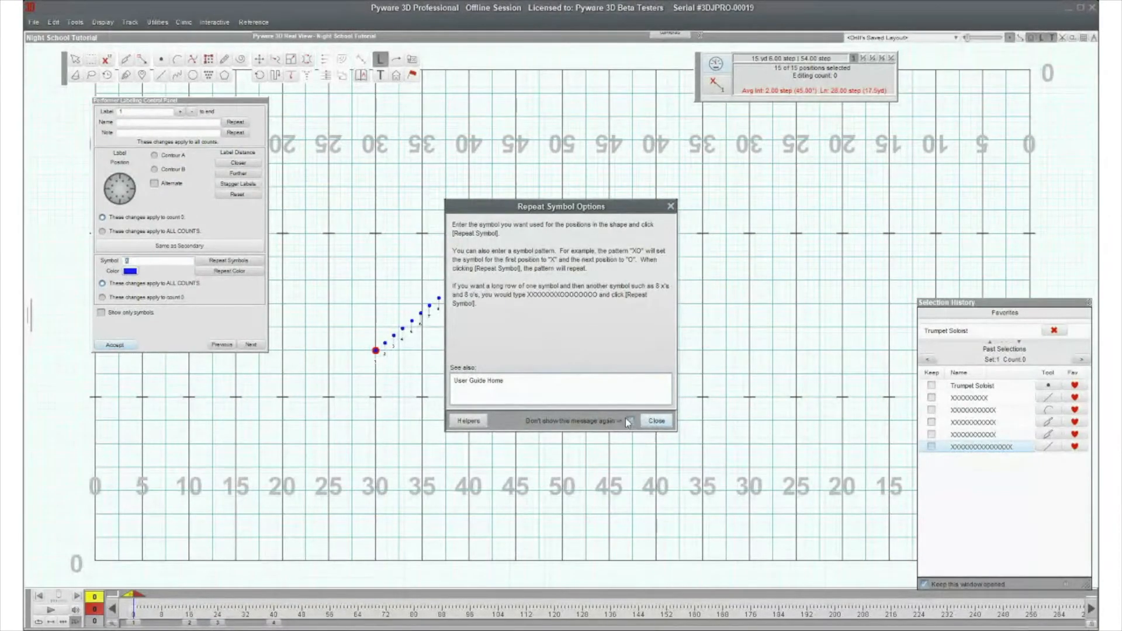
left_click(656, 421)
type("T")
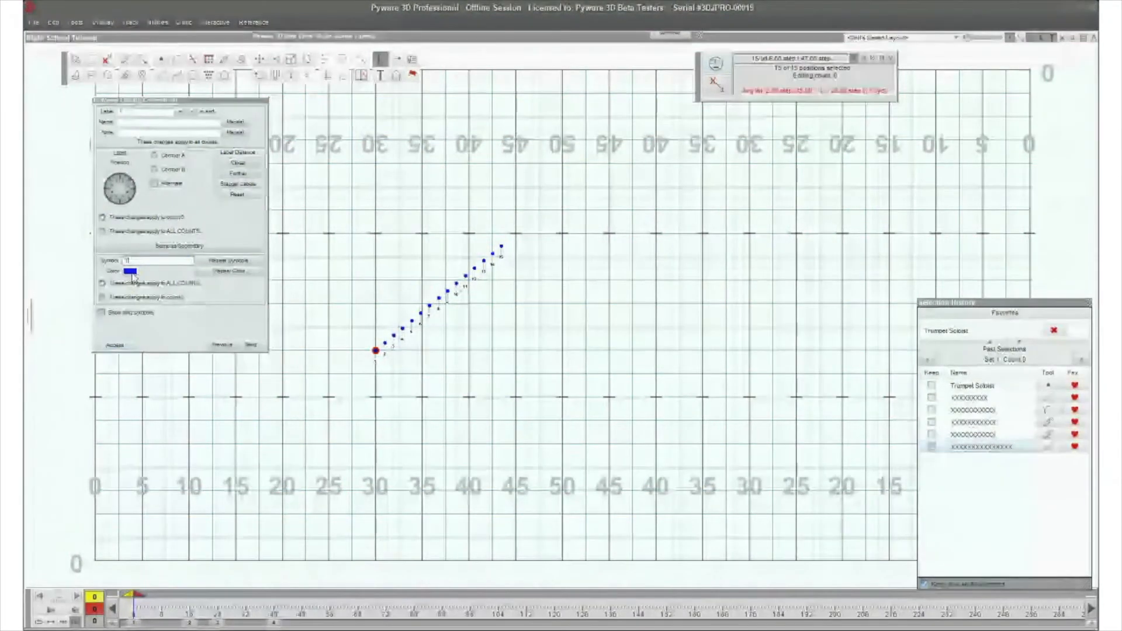
left_click(146, 314)
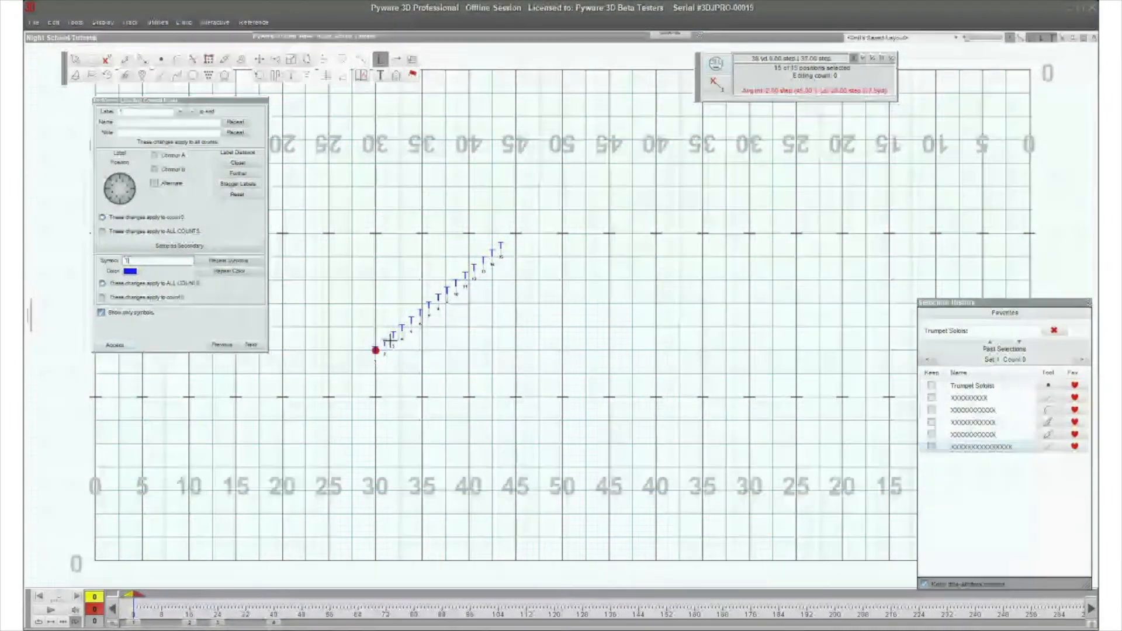
left_click(102, 347)
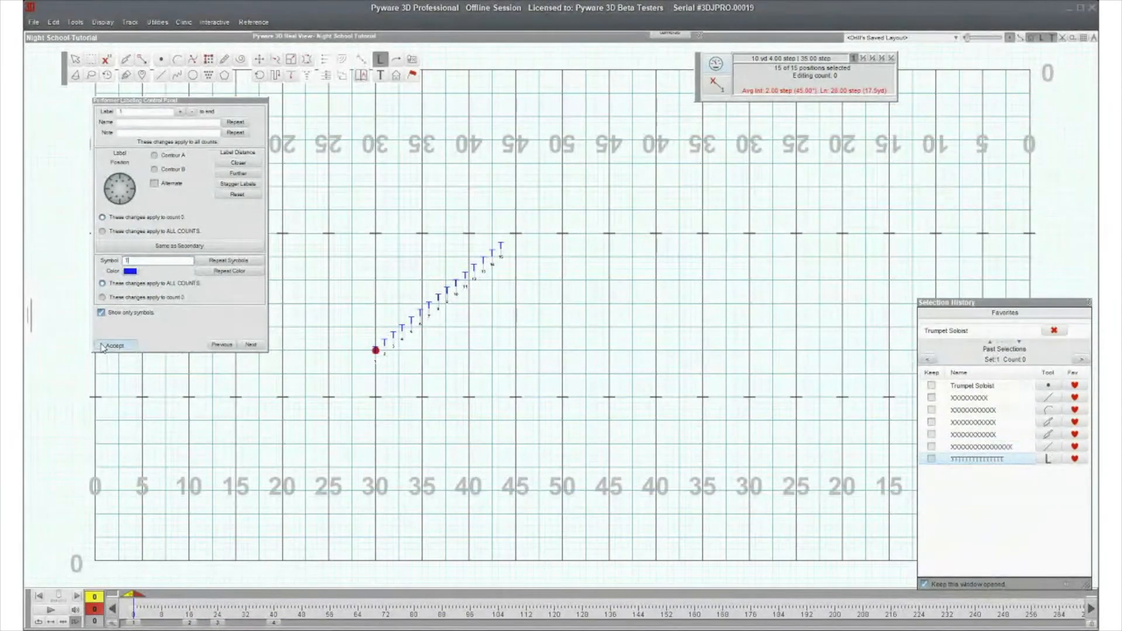
left_click(180, 401)
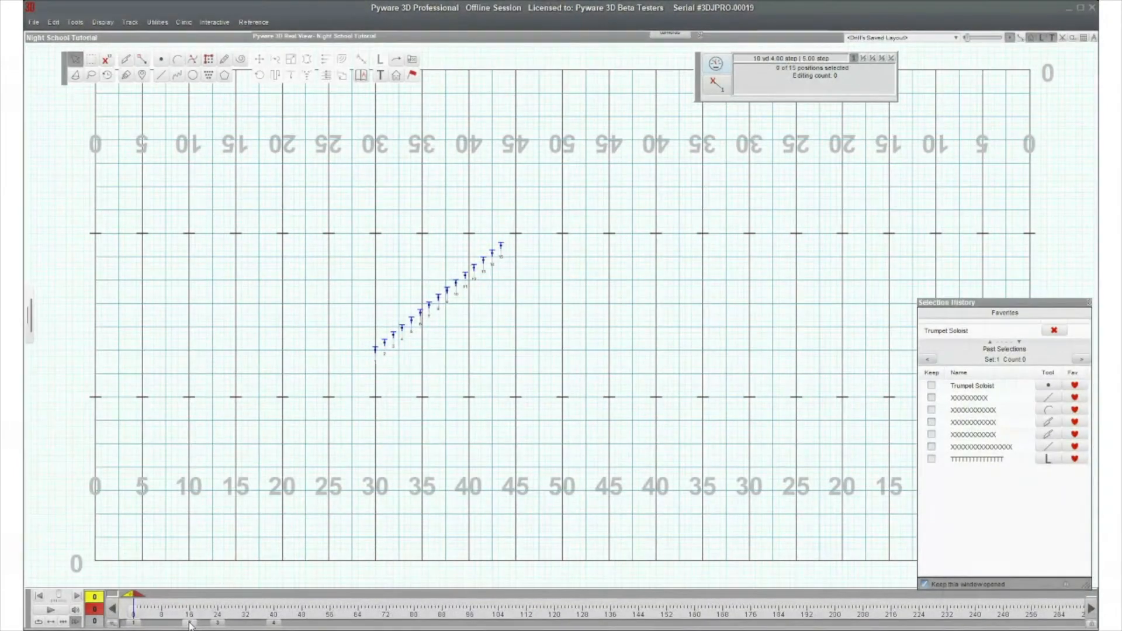
- Create an 11-position arc with a 2-step interval along the front hash from the 50 to the 40 yard line, curving toward the backfield
left_click(178, 61)
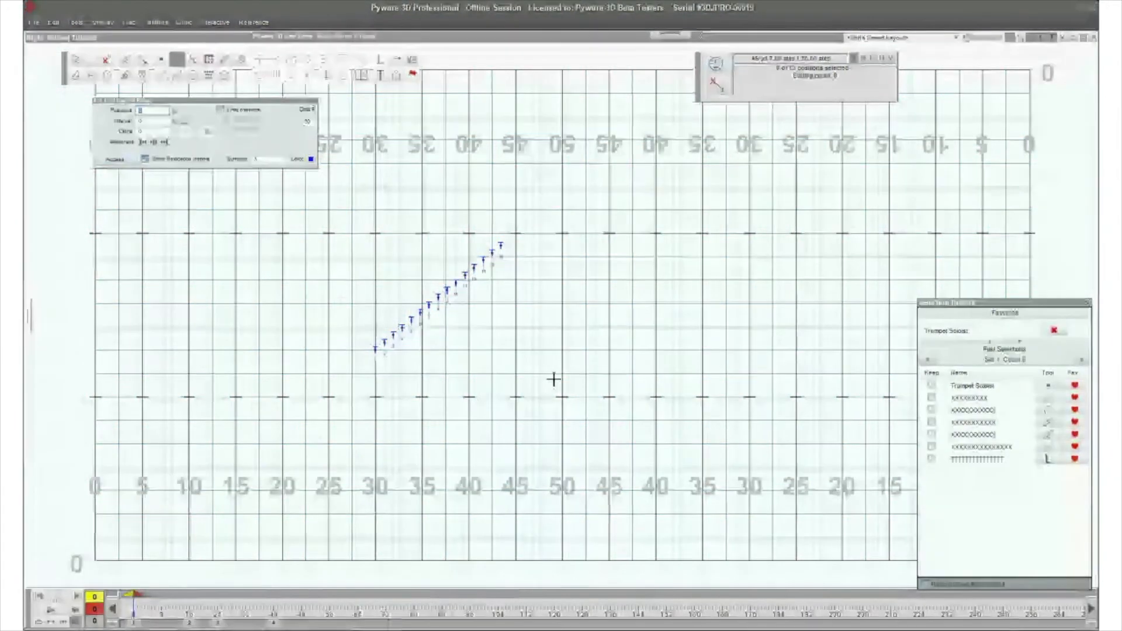
left_click(562, 397)
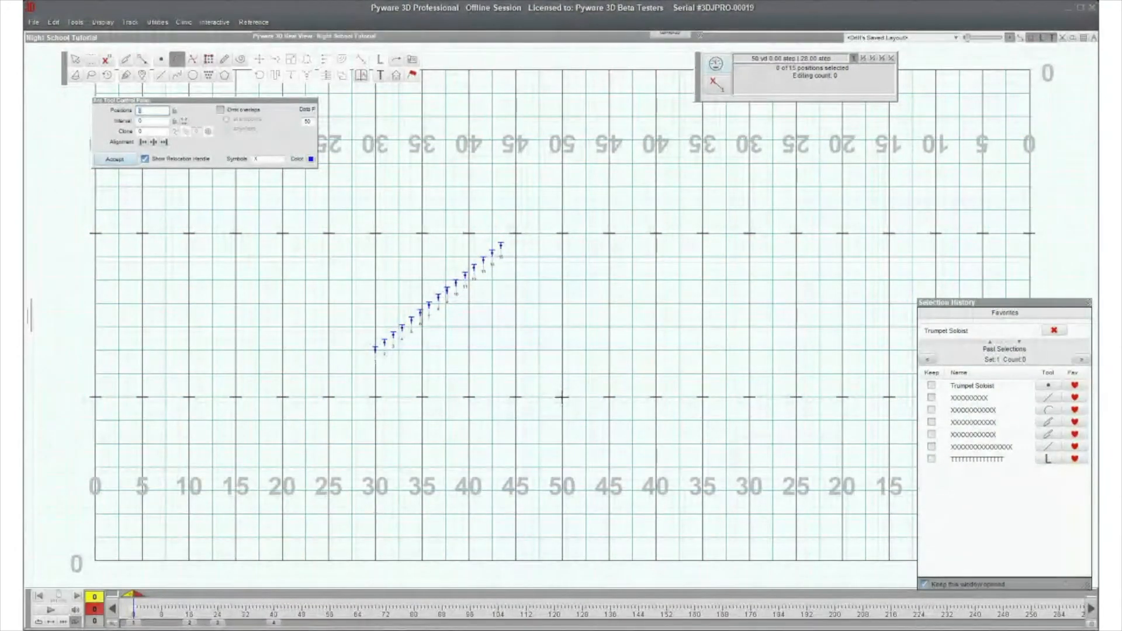
left_click(657, 397)
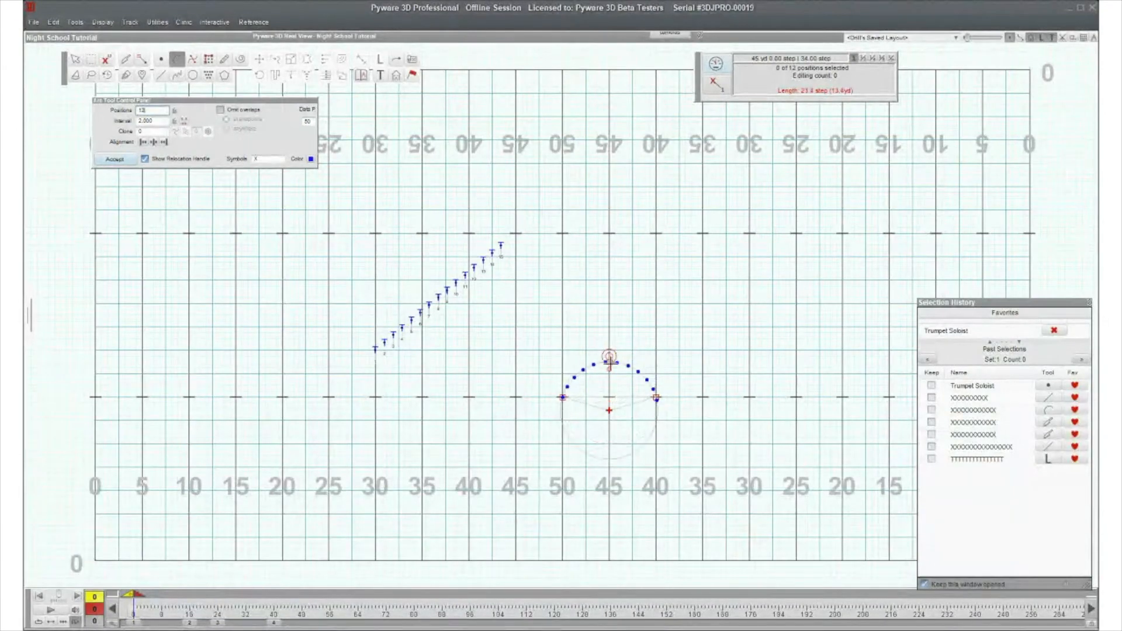
left_click(610, 368)
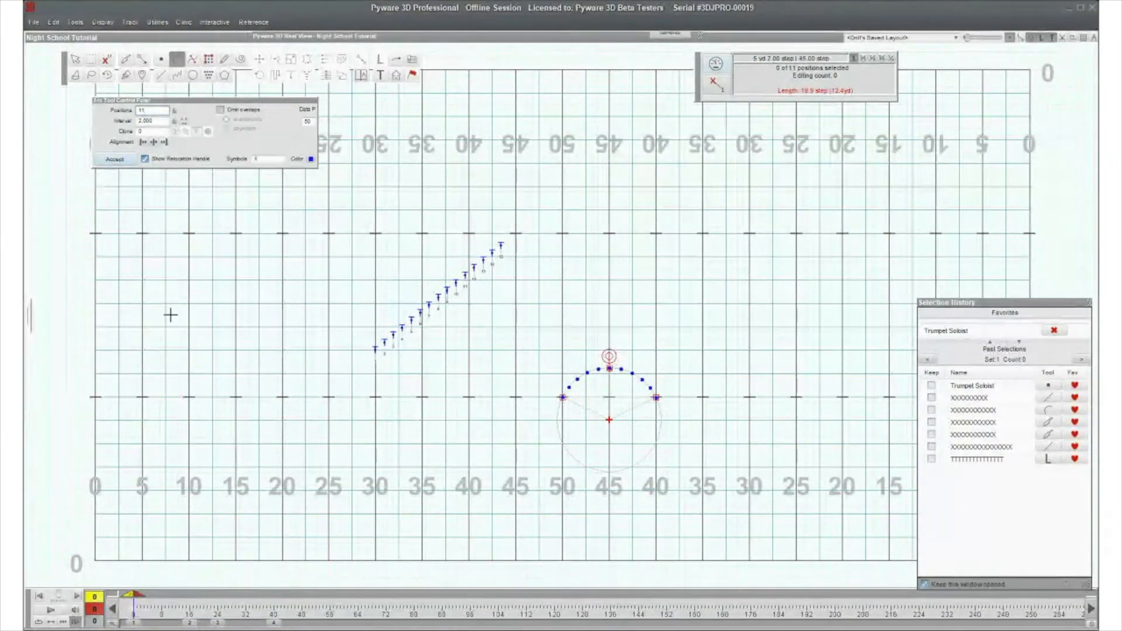
left_click(111, 160)
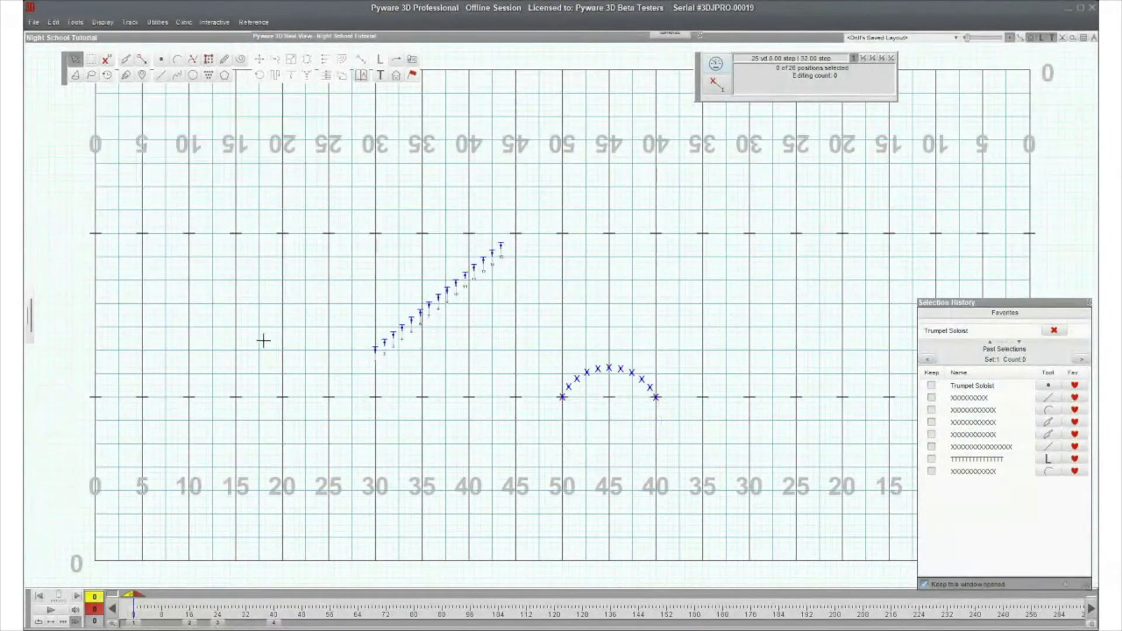
- Select the arc's positions, label them consecutively from 1, and change all their symbols to G
left_click_drag(514, 327, 796, 487)
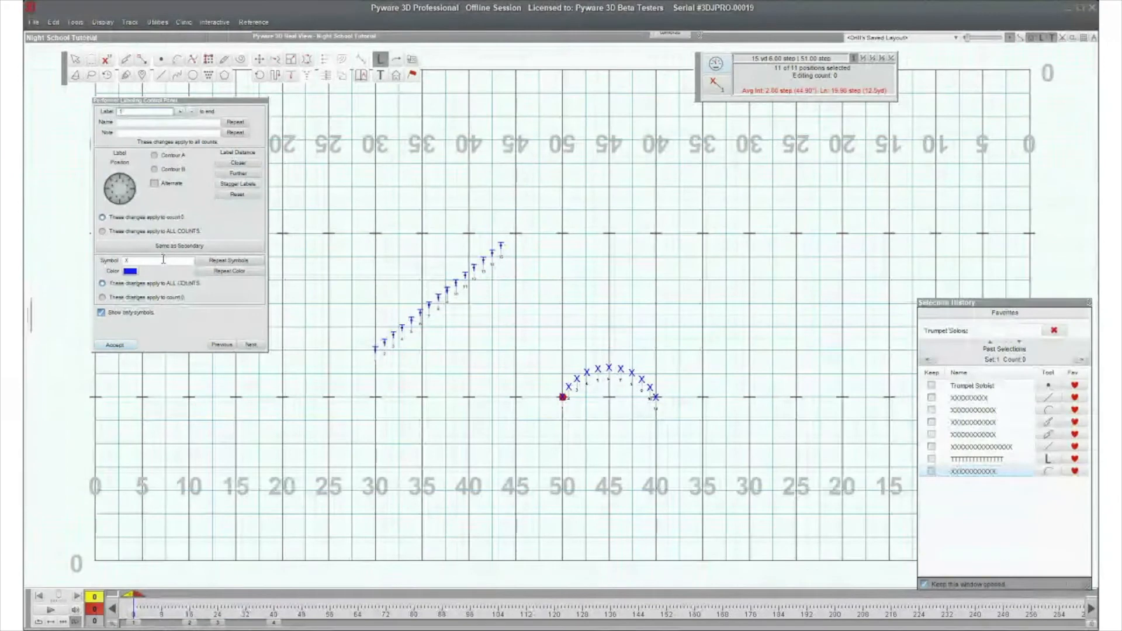
left_click(163, 259)
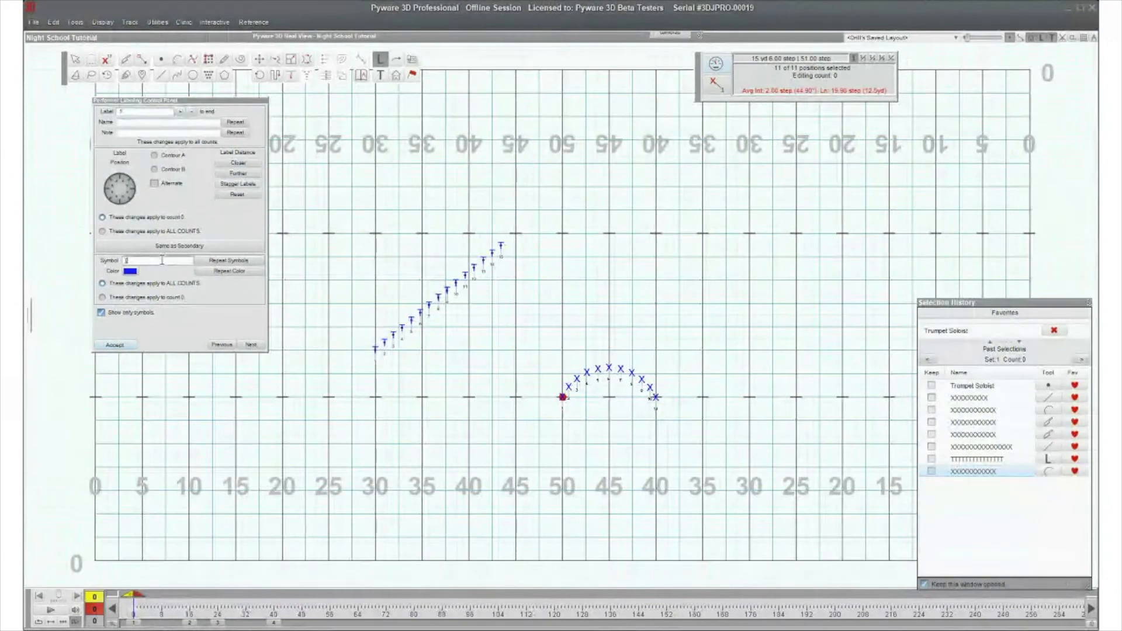
type("G")
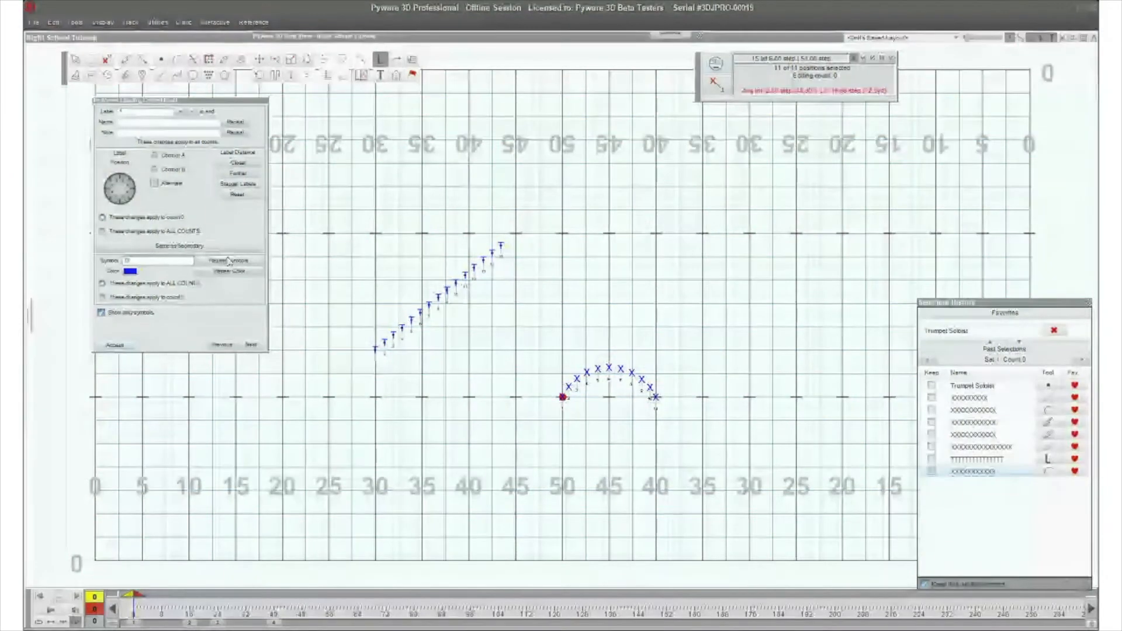
- Set the symbol color to red for every performer in the arc and accept the labeling
left_click(128, 273)
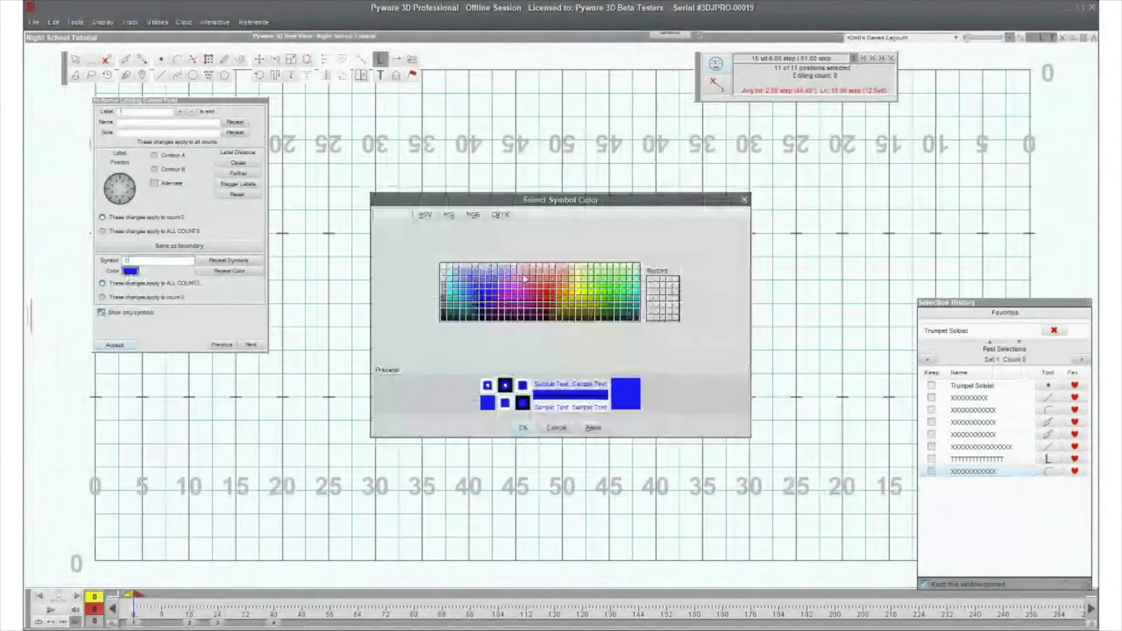
left_click(531, 293)
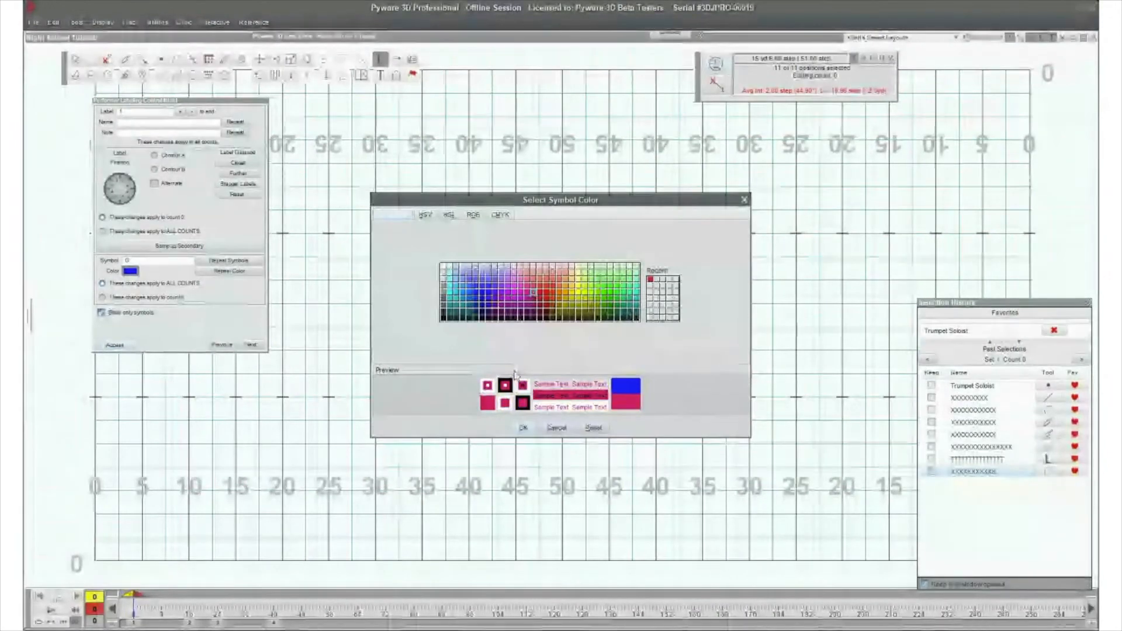
left_click(540, 289)
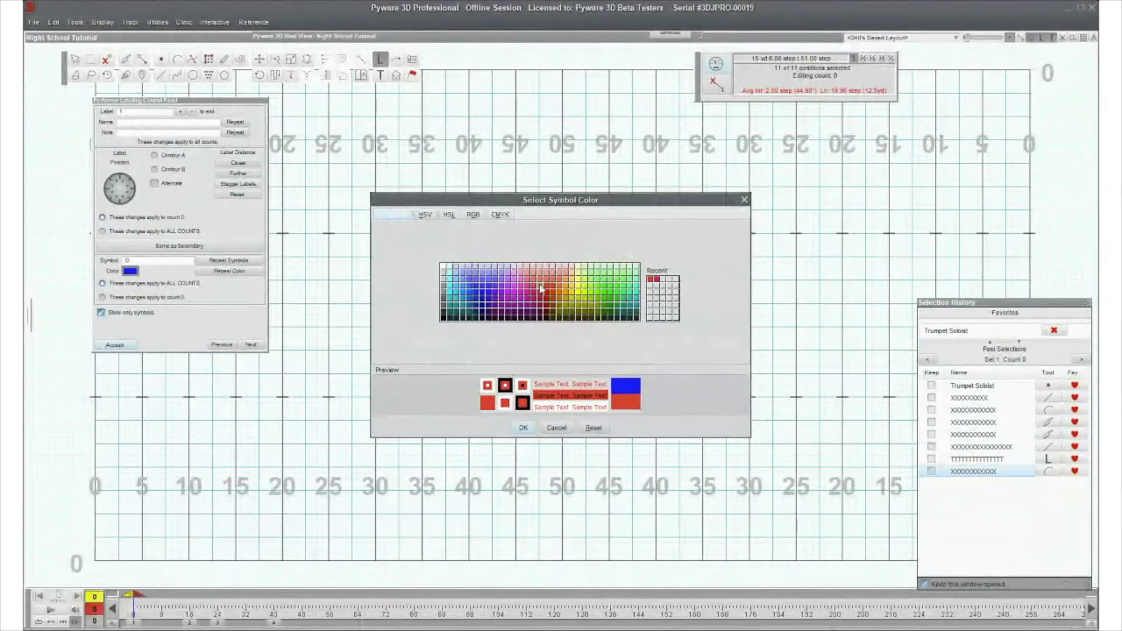
left_click(525, 427)
left_click(236, 273)
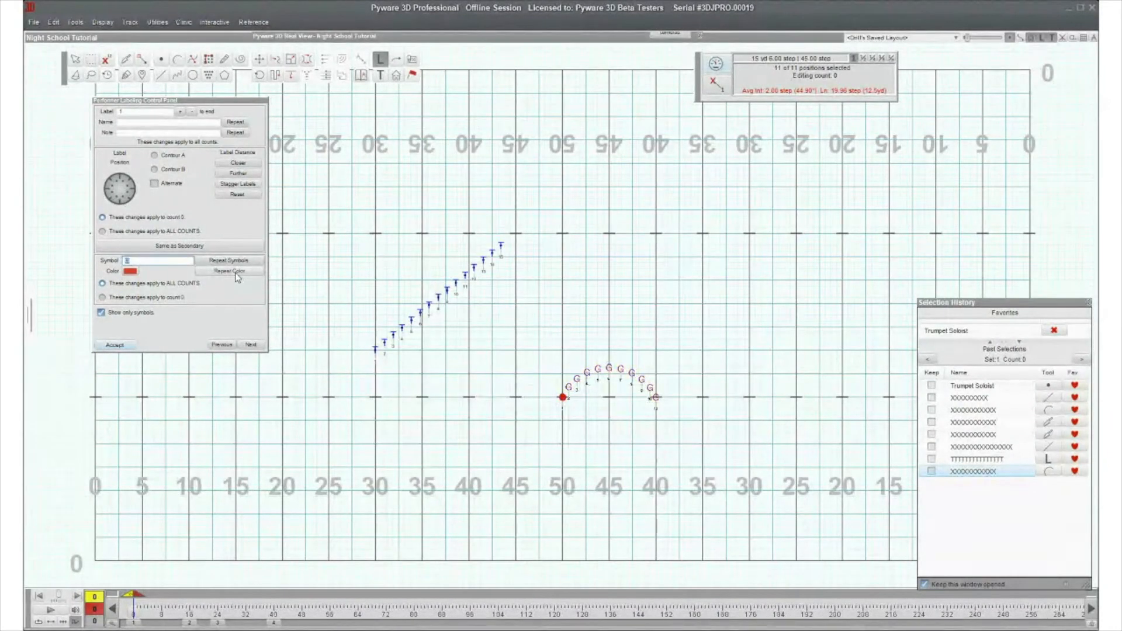
left_click(117, 346)
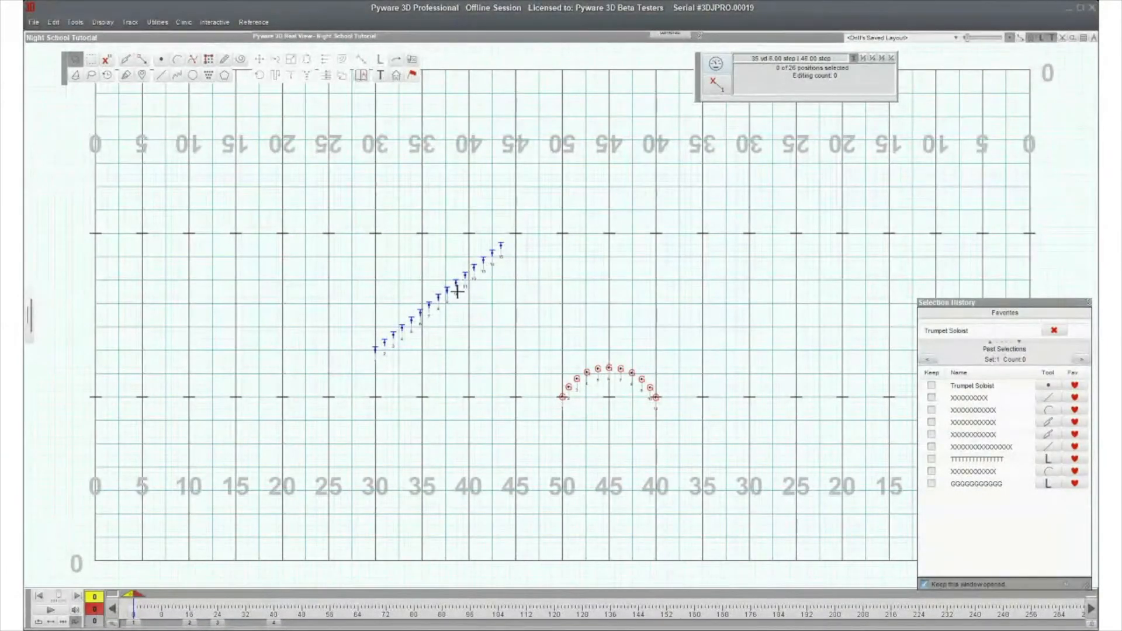
- Go to page tab 2 at count 16 for a 16-count transition from count 0, closing the page tab help message
left_click(29, 320)
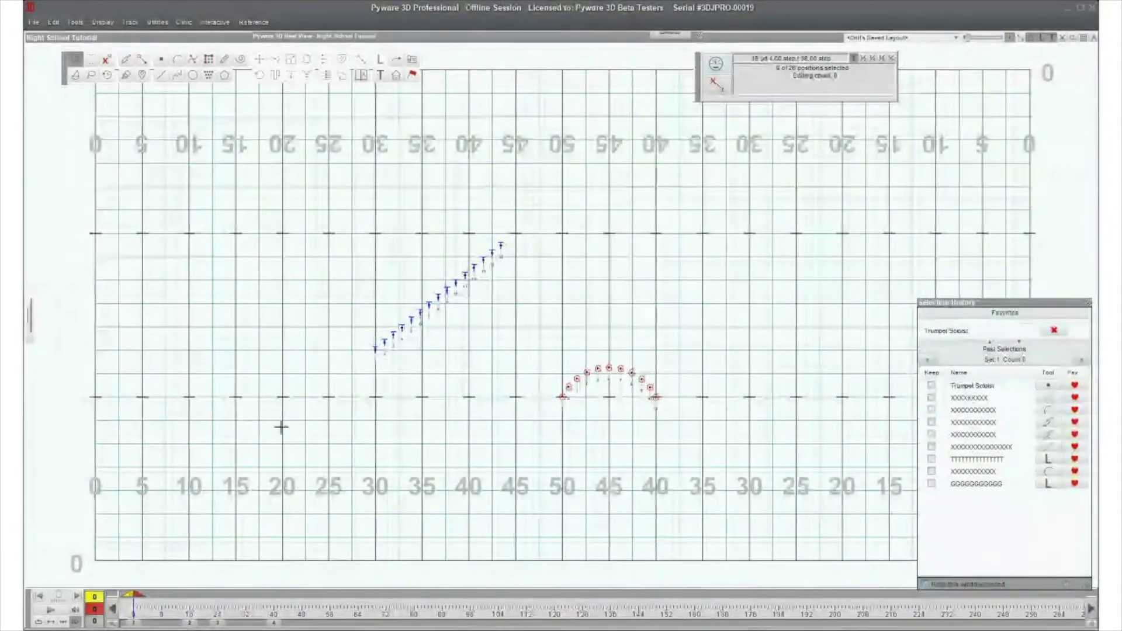
left_click(191, 624)
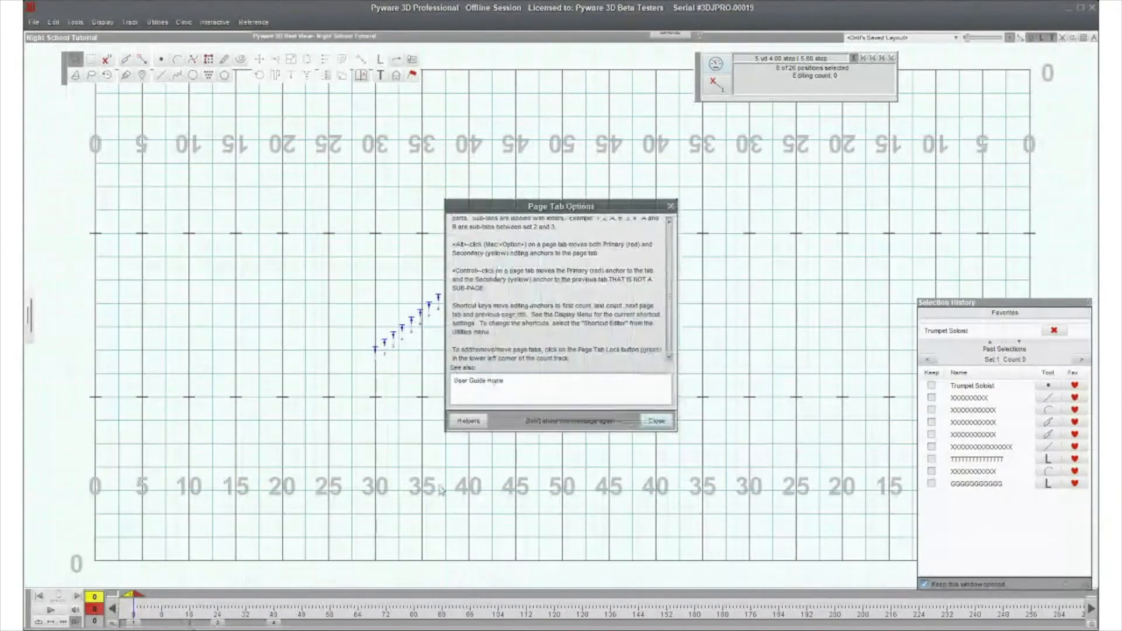
left_click(655, 421)
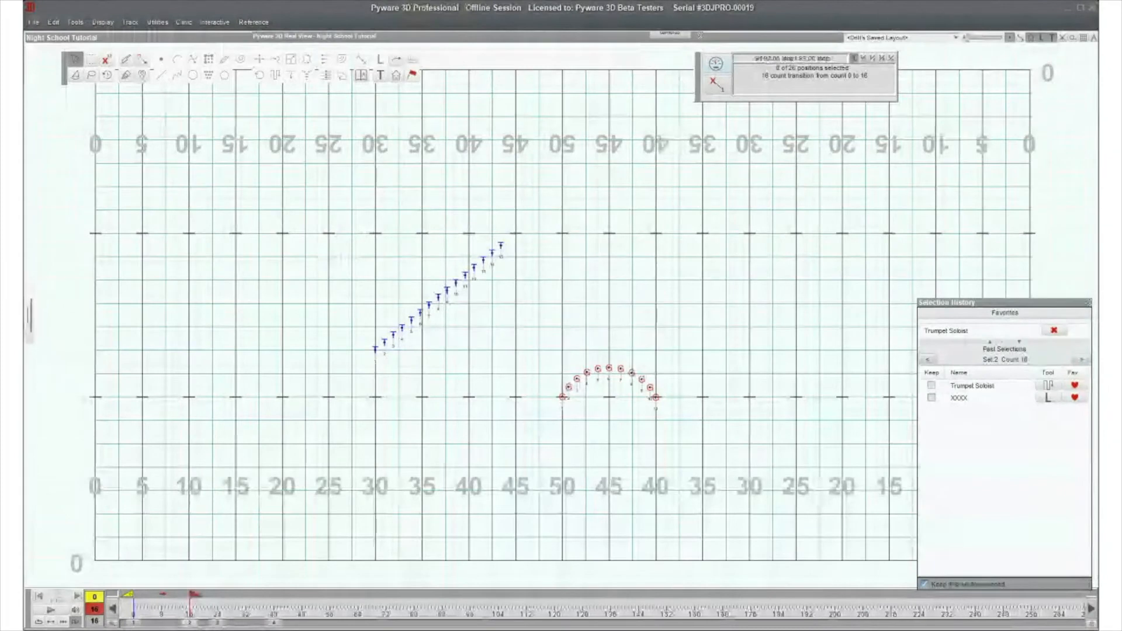
- Select the trumpet line and try pushing it straight toward the front sideline for 10 yards
left_click_drag(351, 257, 491, 438)
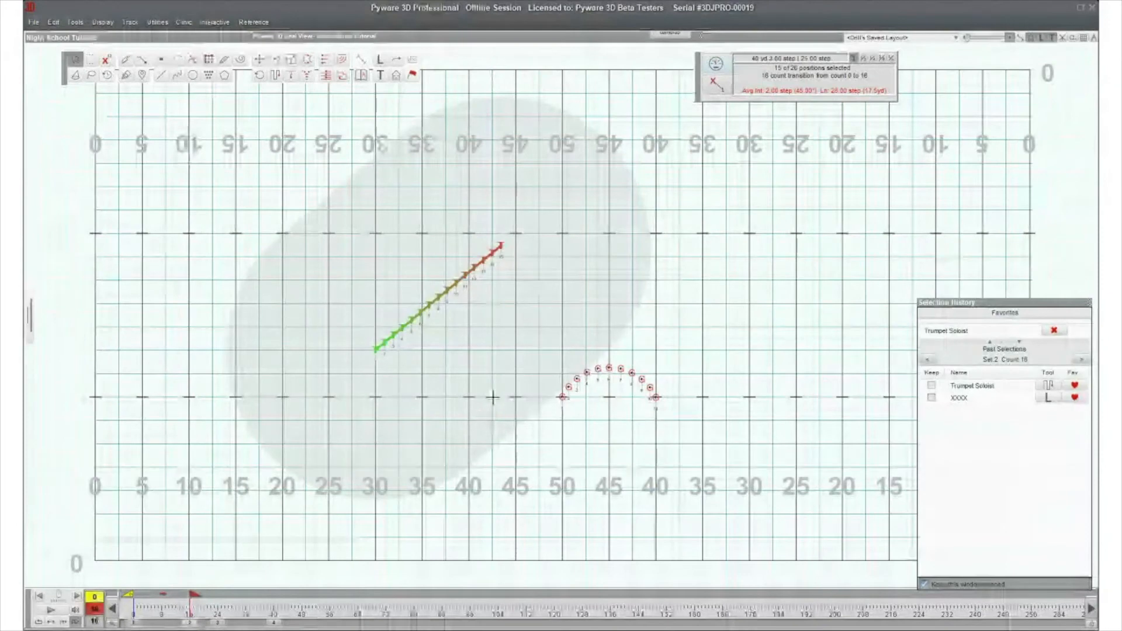
left_click(259, 62)
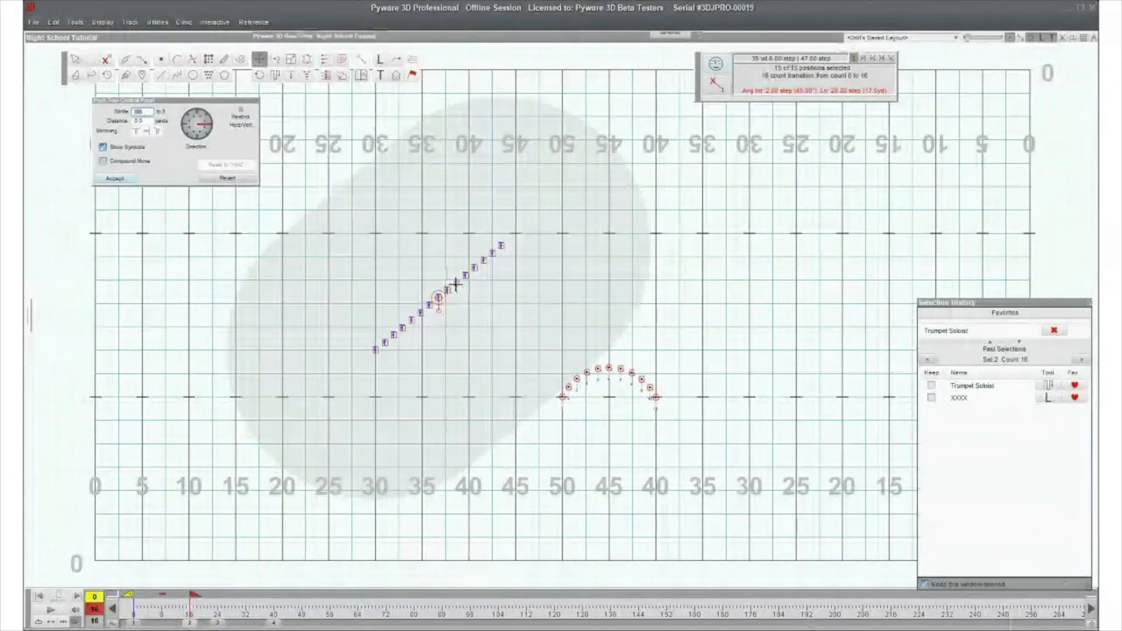
left_click_drag(456, 284, 457, 368)
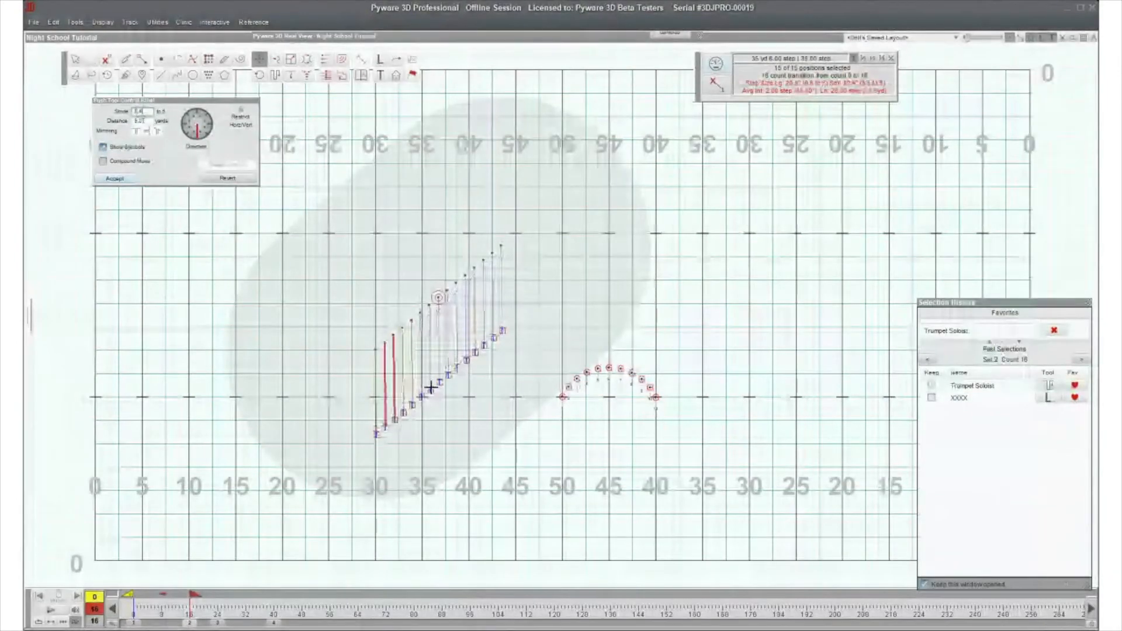
left_click_drag(376, 434, 375, 444)
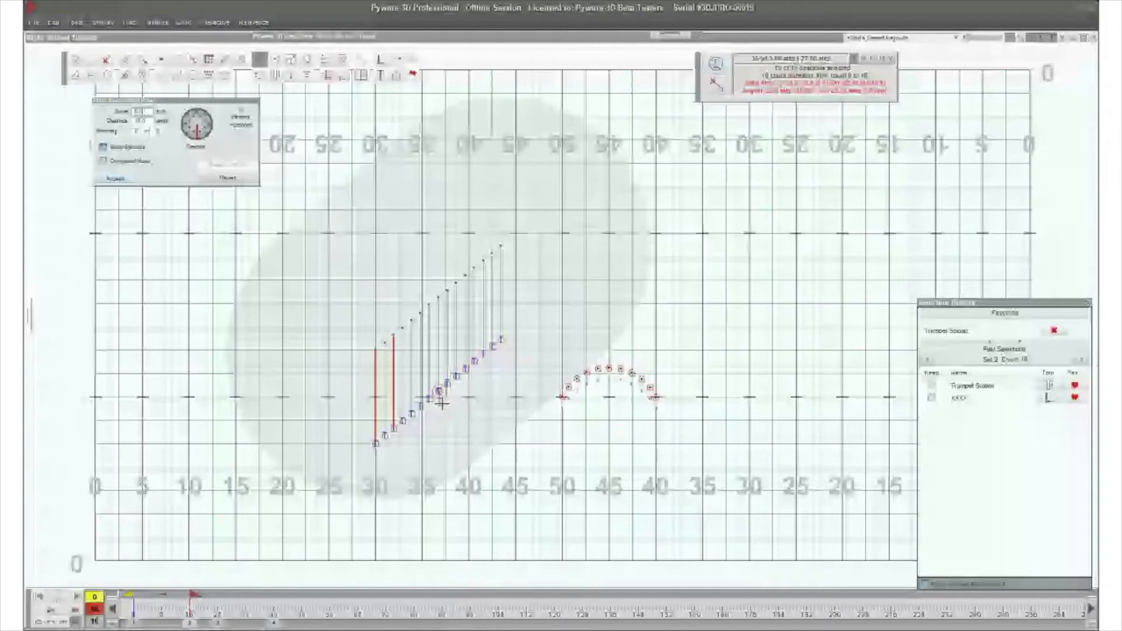
- Try rotating the pushed trumpet line about its center, and revert the whole push move
left_click_drag(441, 404, 448, 399)
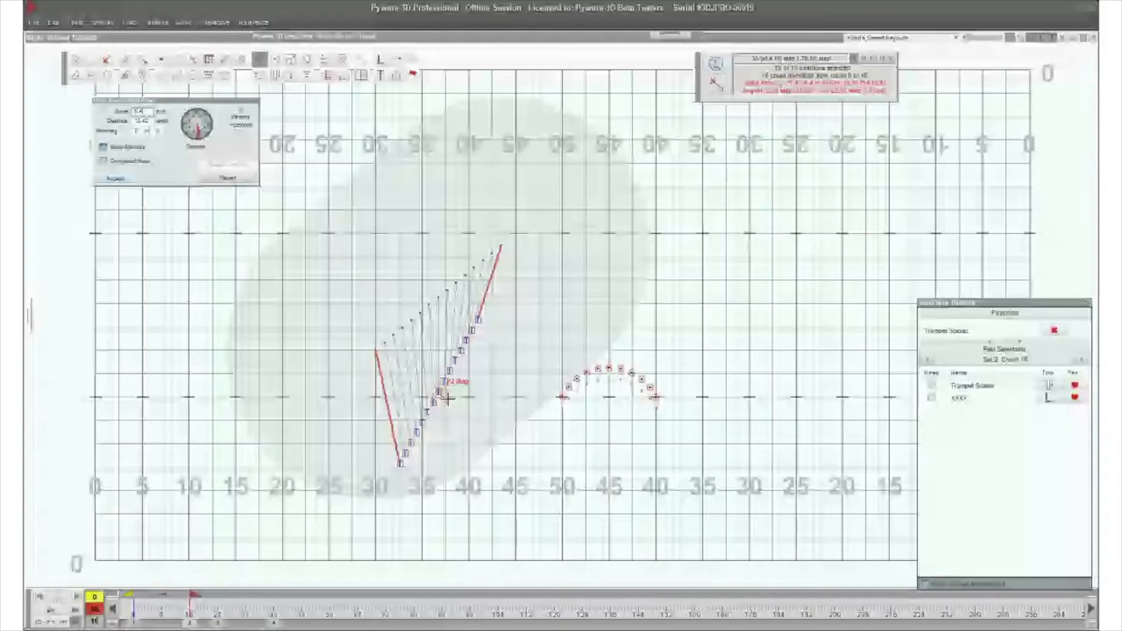
left_click(478, 320)
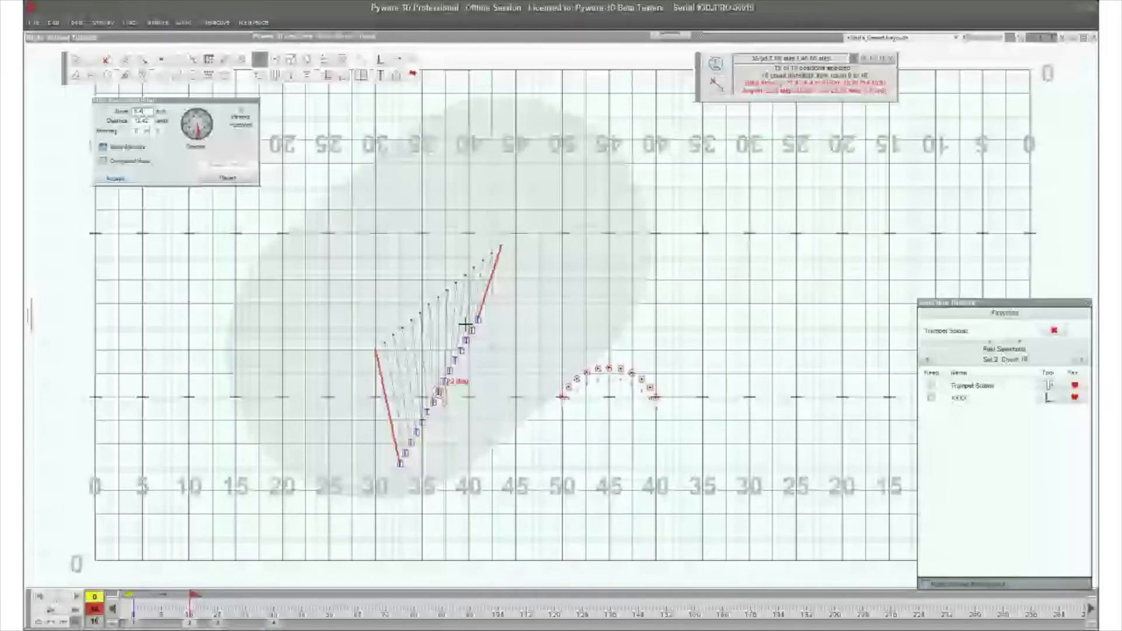
left_click(446, 370)
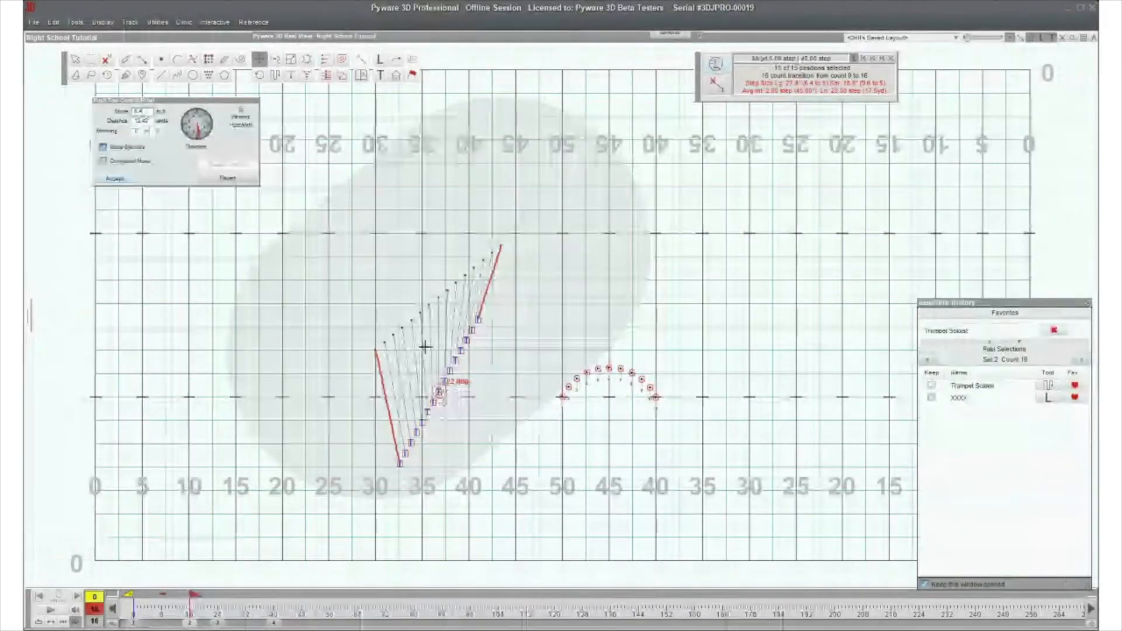
left_click(227, 179)
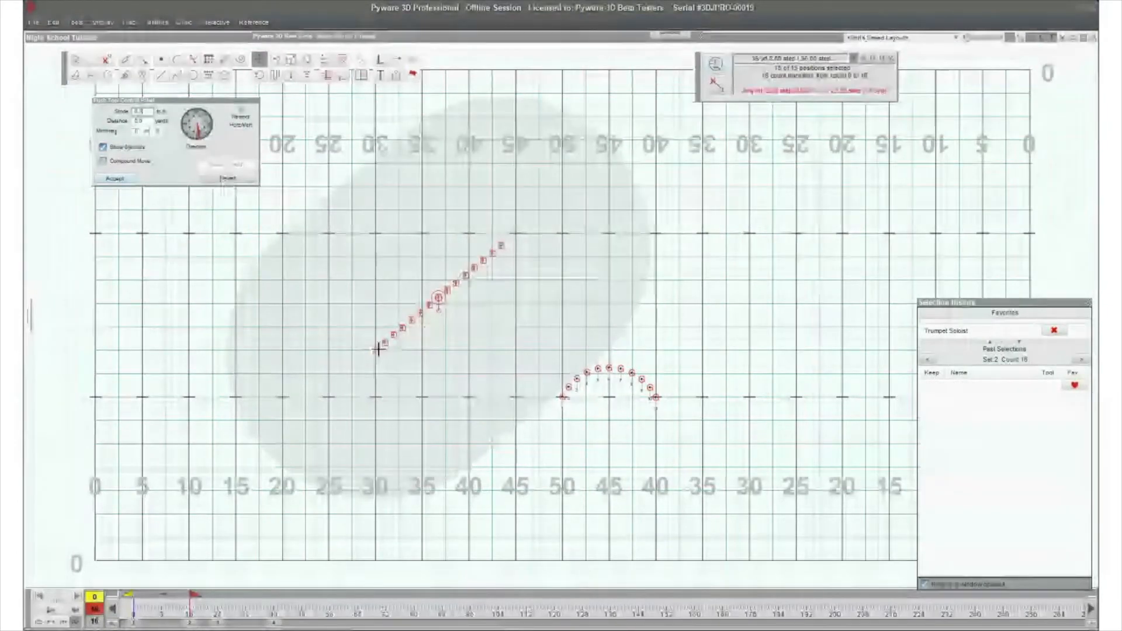
- Push the trumpet line 10 yards straight toward the front sideline at 8 to 5, accept it, and play the transition
left_click_drag(374, 349, 376, 442)
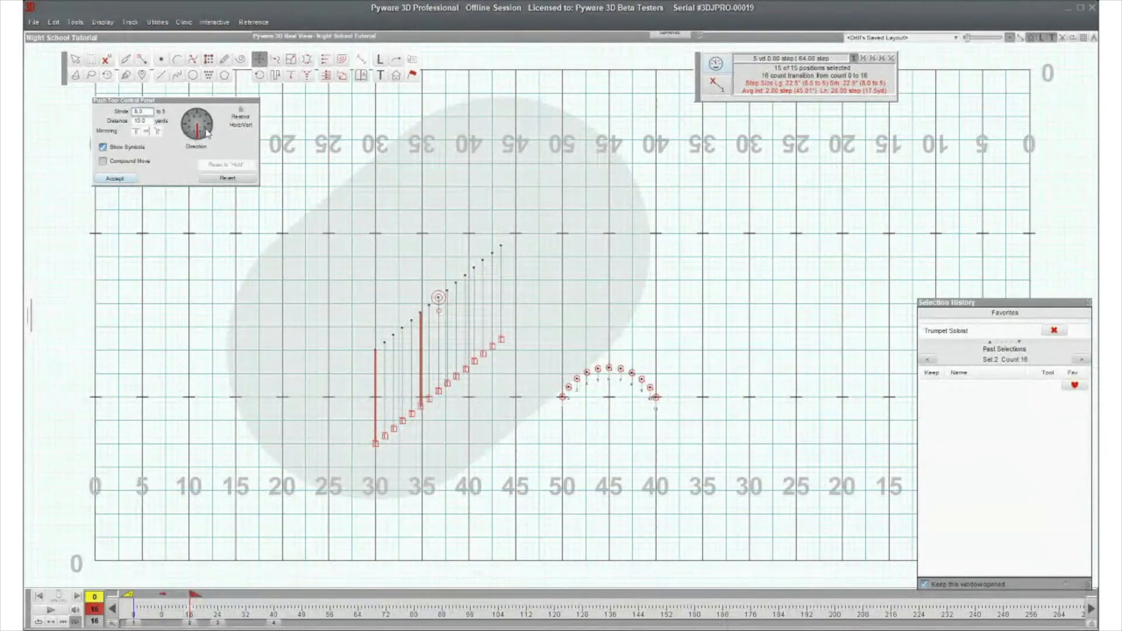
left_click(124, 176)
left_click(512, 406)
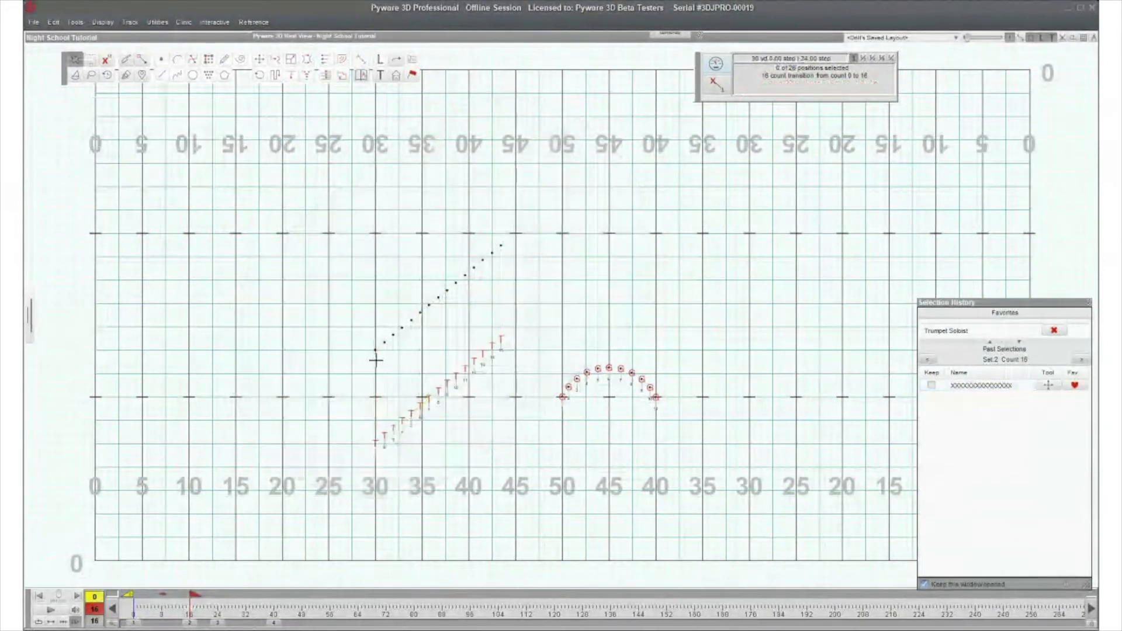
left_click_drag(346, 354, 504, 455)
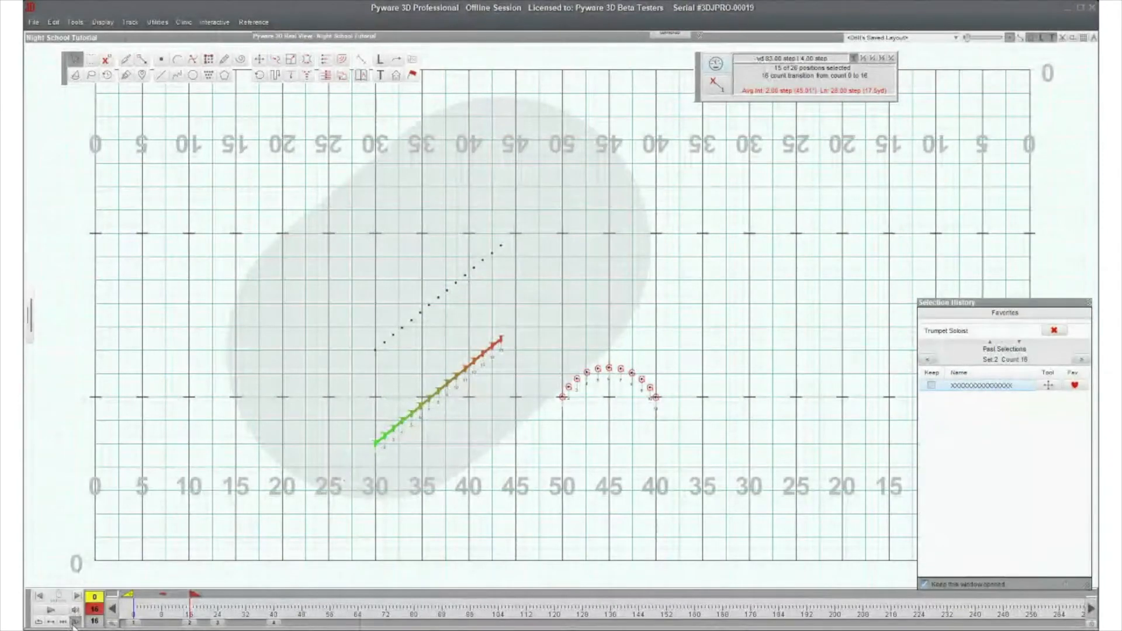
left_click(54, 610)
- Delete the trumpet line's transition between counts 0 and 16, keeping the performers
left_click_drag(364, 334, 466, 426)
left_click(53, 22)
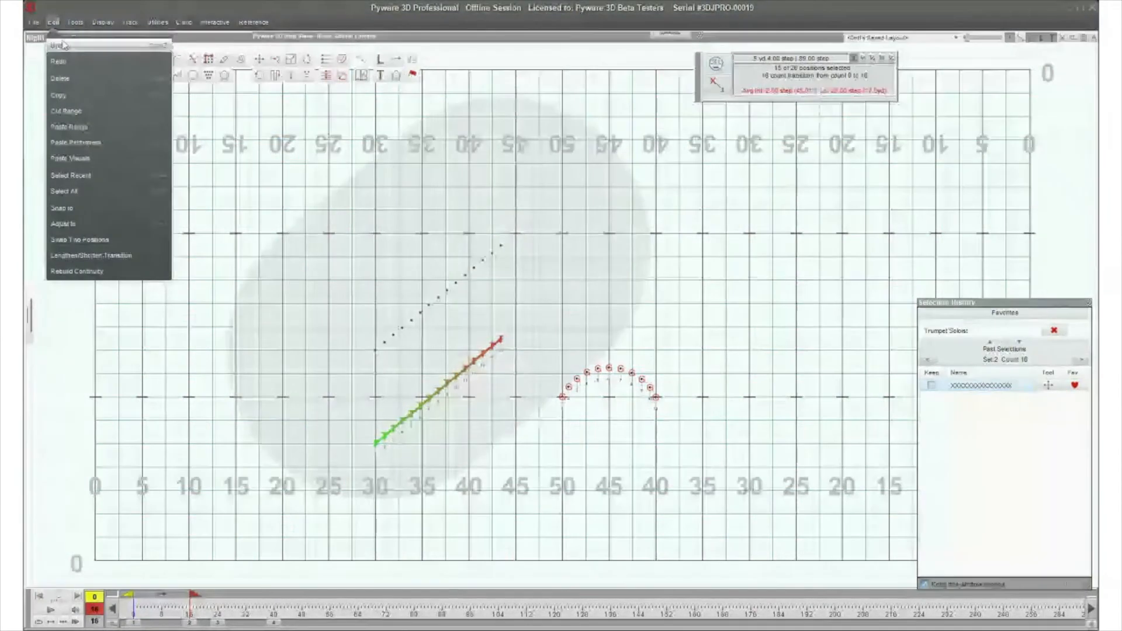
left_click(60, 78)
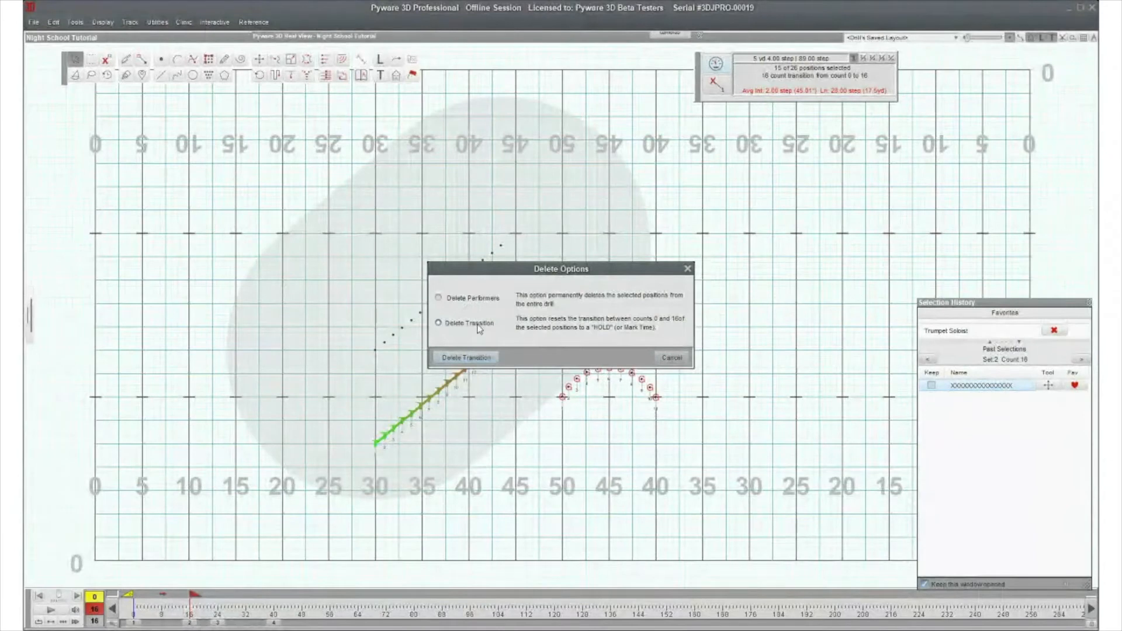
left_click(466, 358)
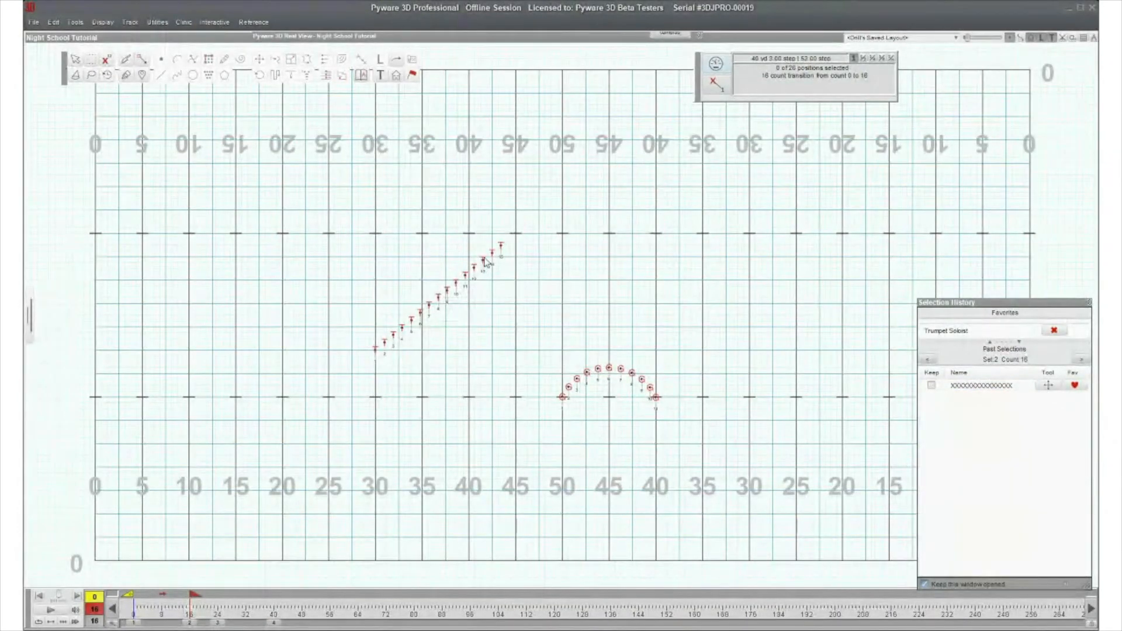
- Push the trumpet line about 9.75 yards diagonally along its own slope toward the front sideline, preview the move, accept it, and deselect
left_click_drag(351, 226, 513, 366)
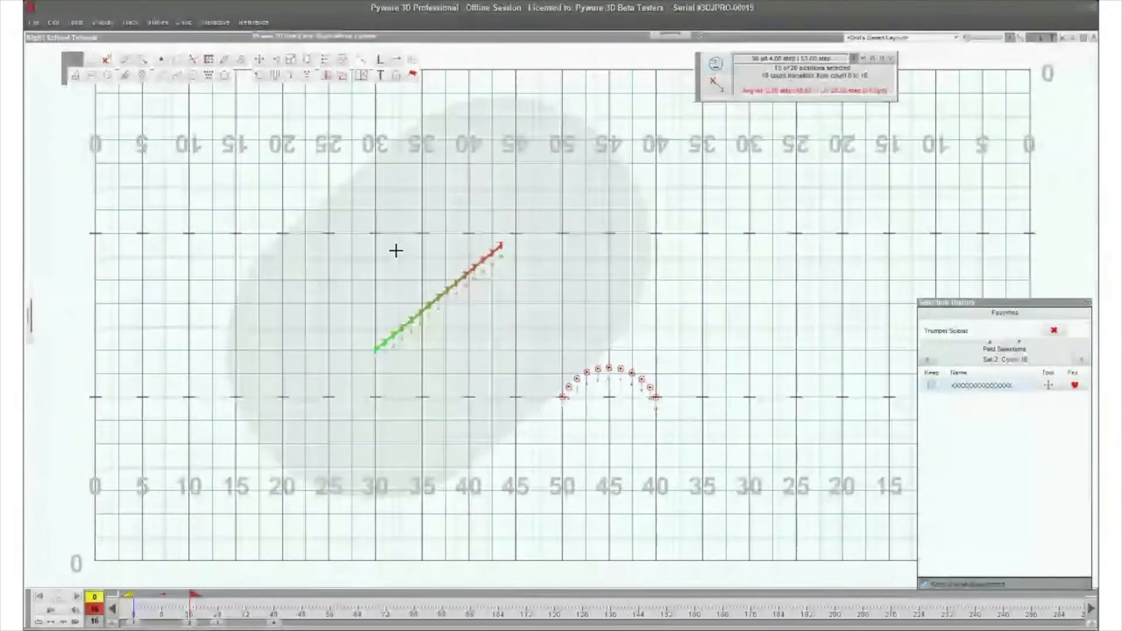
left_click(261, 59)
left_click_drag(371, 349, 305, 409)
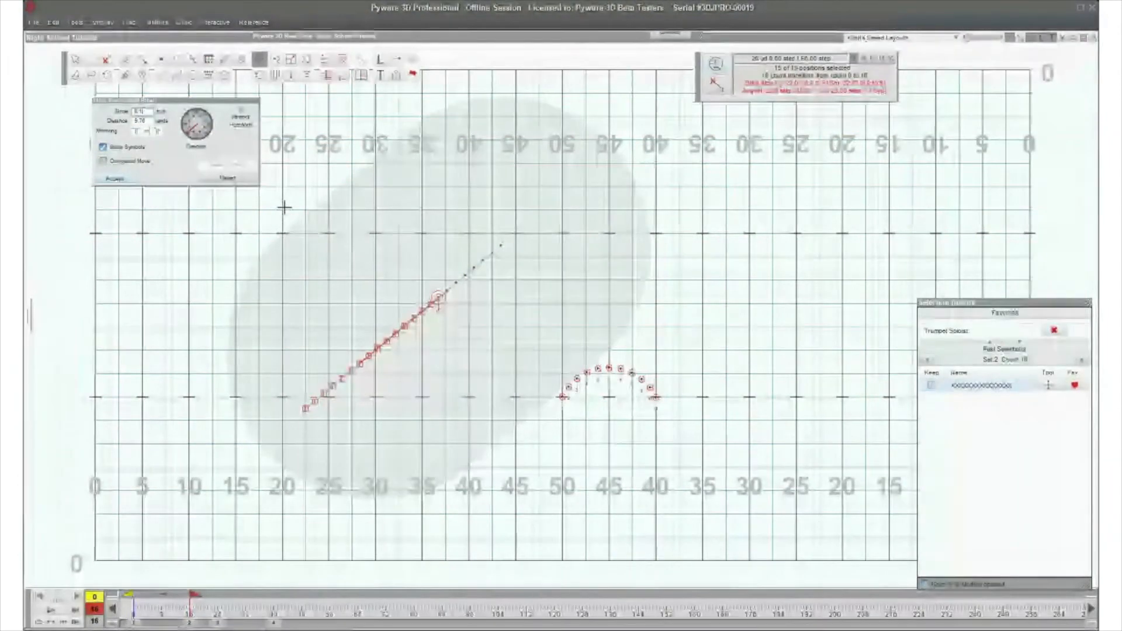
left_click(164, 147)
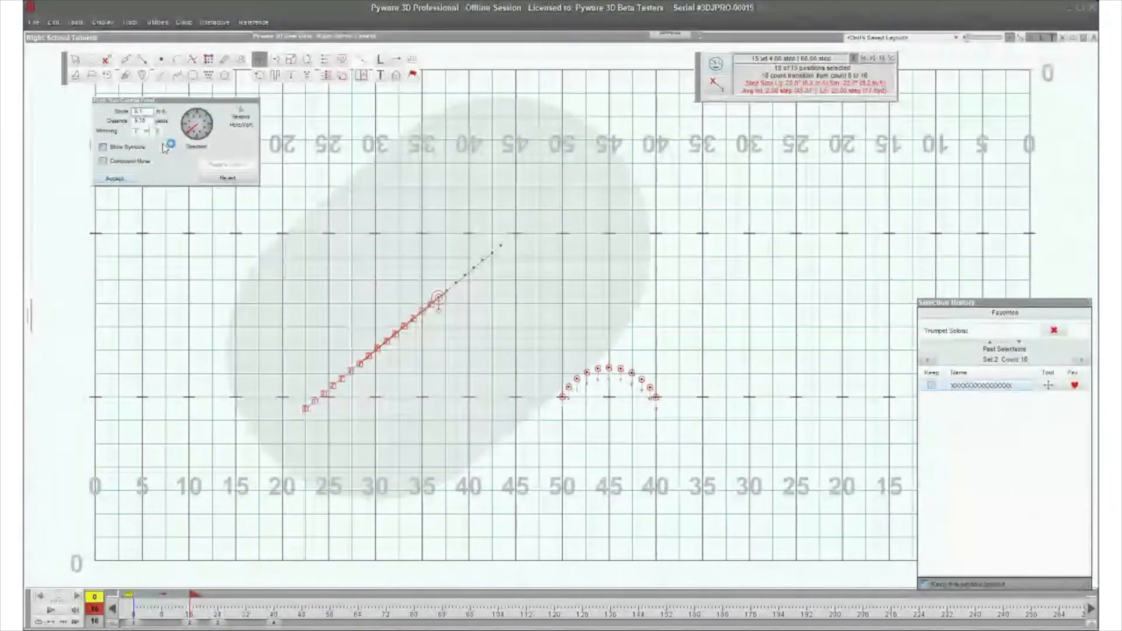
left_click(50, 611)
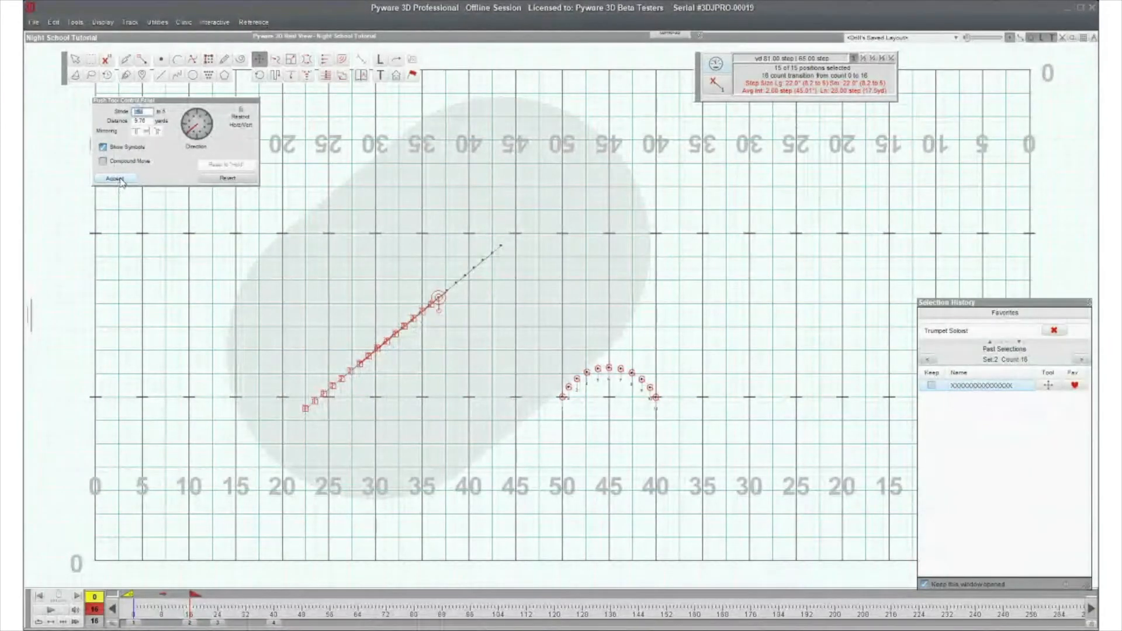
left_click(120, 180)
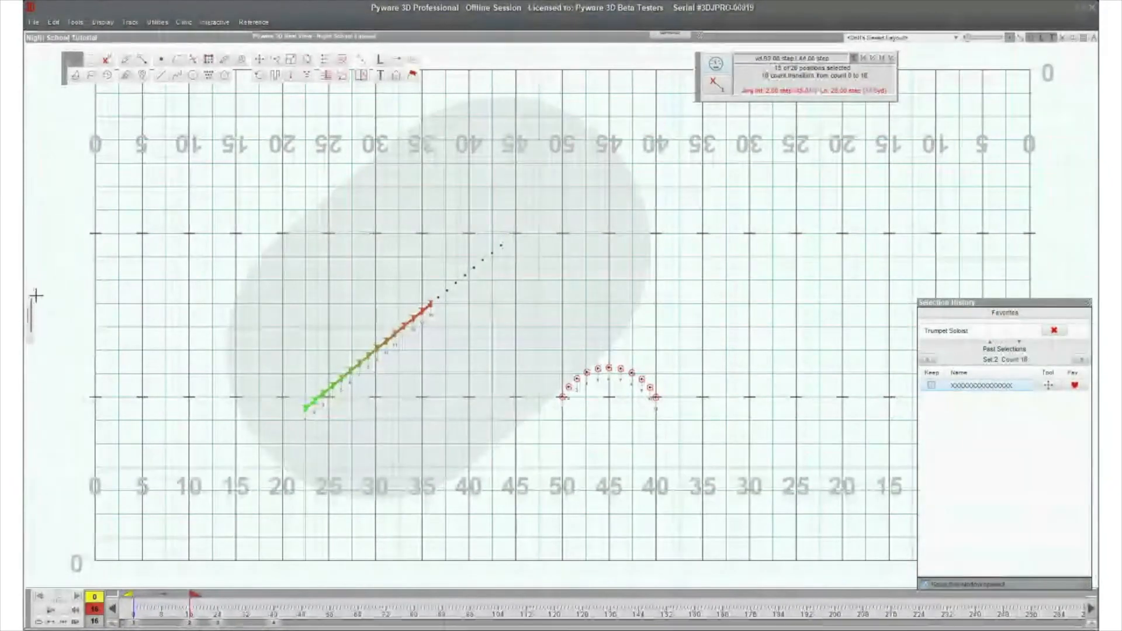
mouse_move(31, 310)
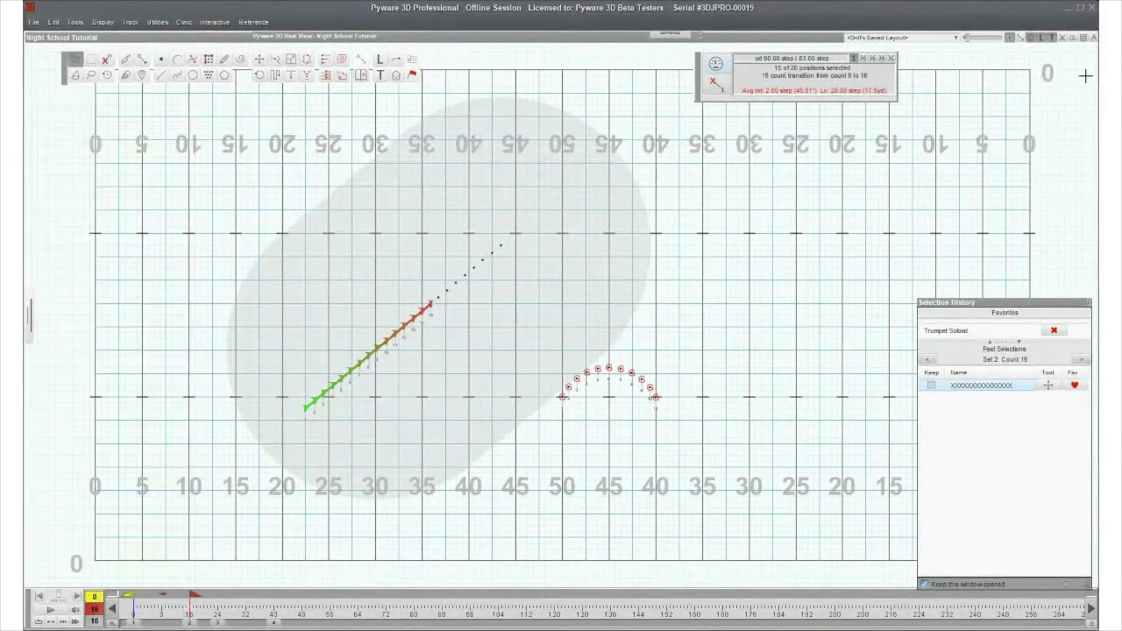
left_click(586, 272)
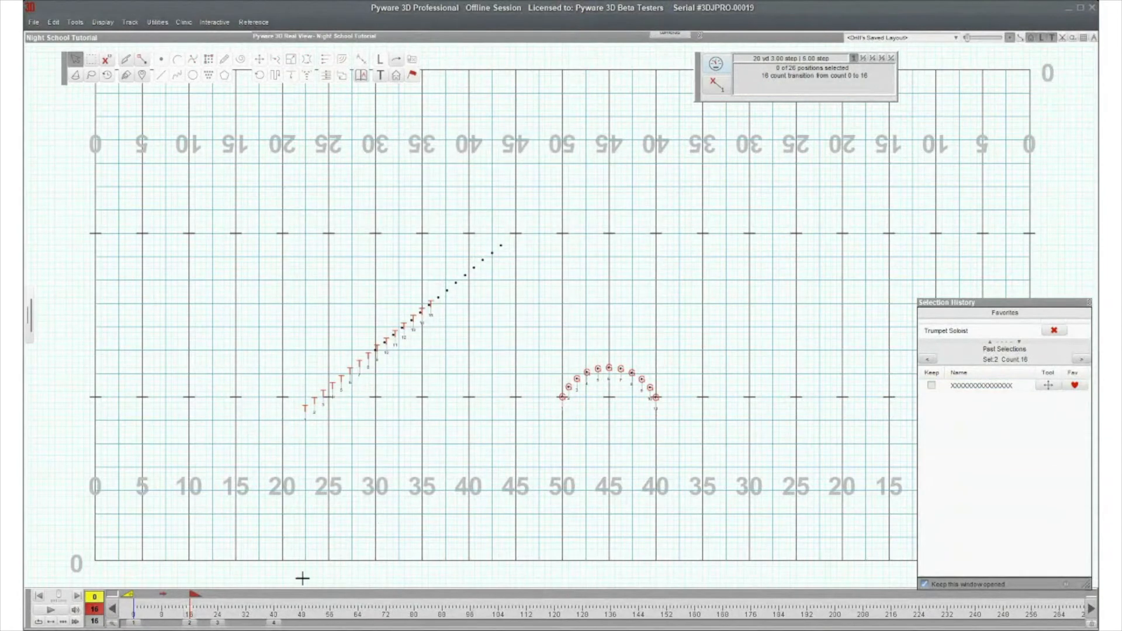
- Put the 11 guard arc positions into a circle centered on the 45 yard line just in front of the front hash, about 5.14-step interval
left_click_drag(539, 318, 691, 433)
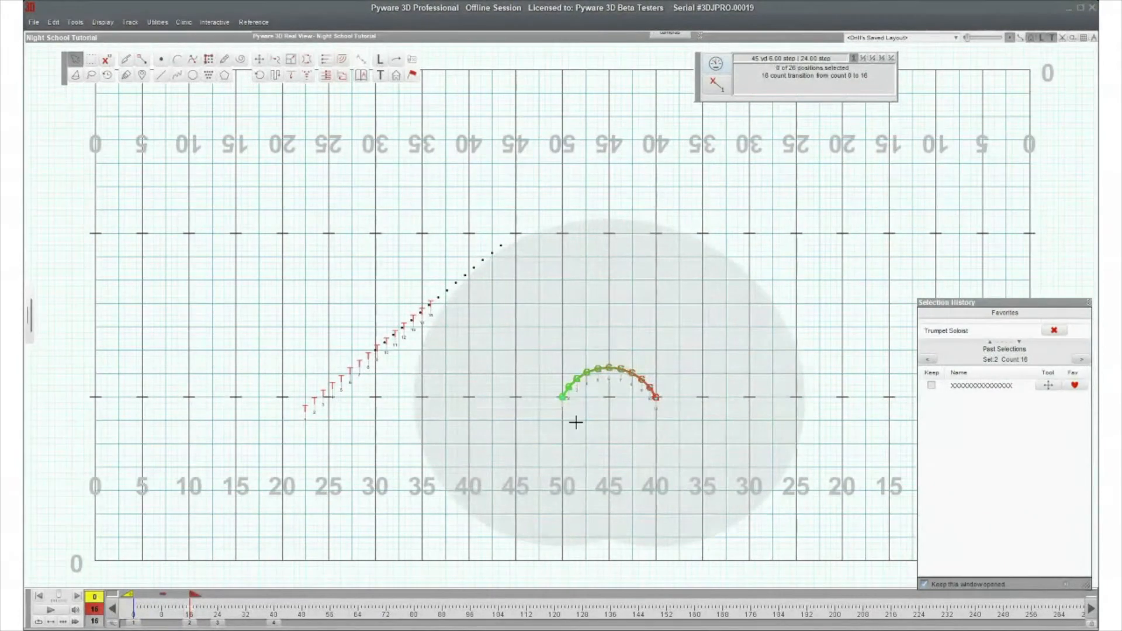
left_click_drag(557, 347, 684, 435)
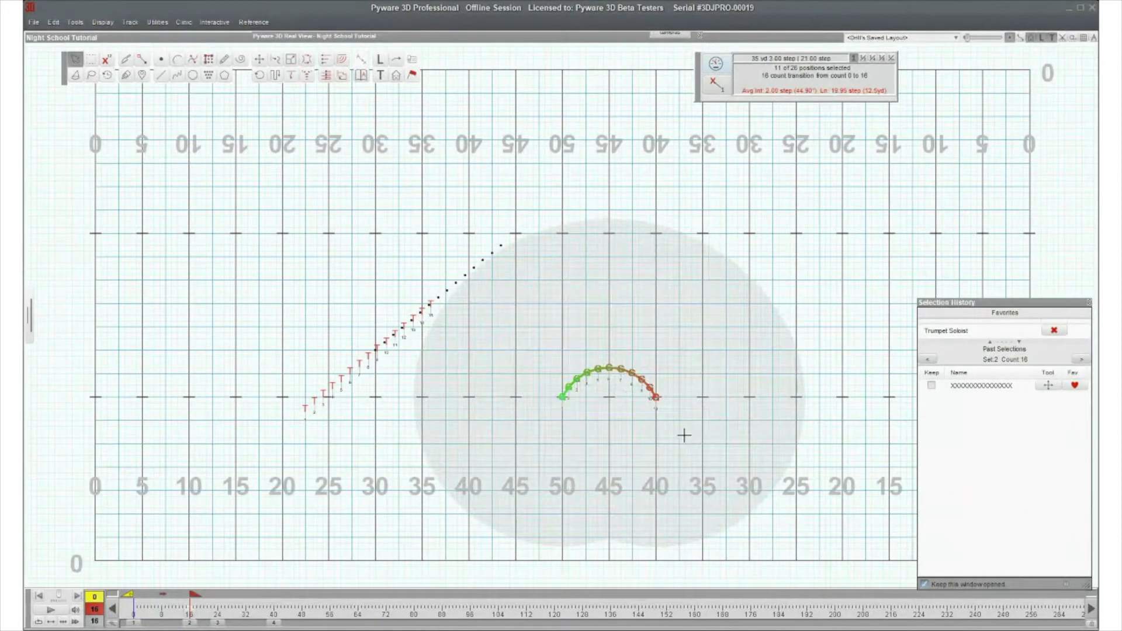
left_click(193, 75)
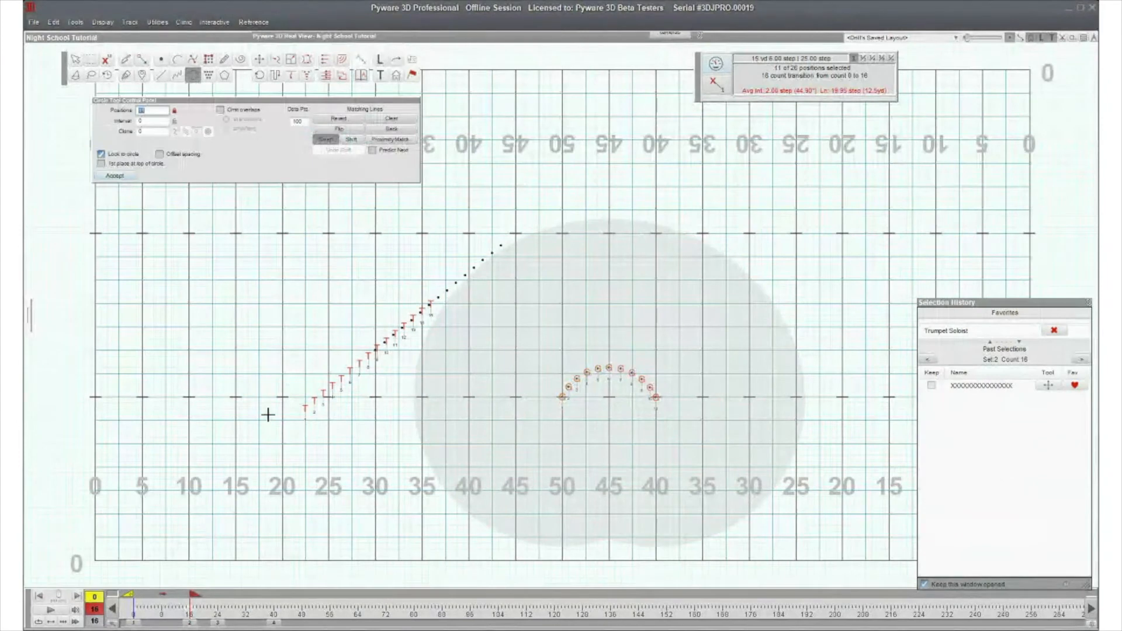
left_click(608, 408)
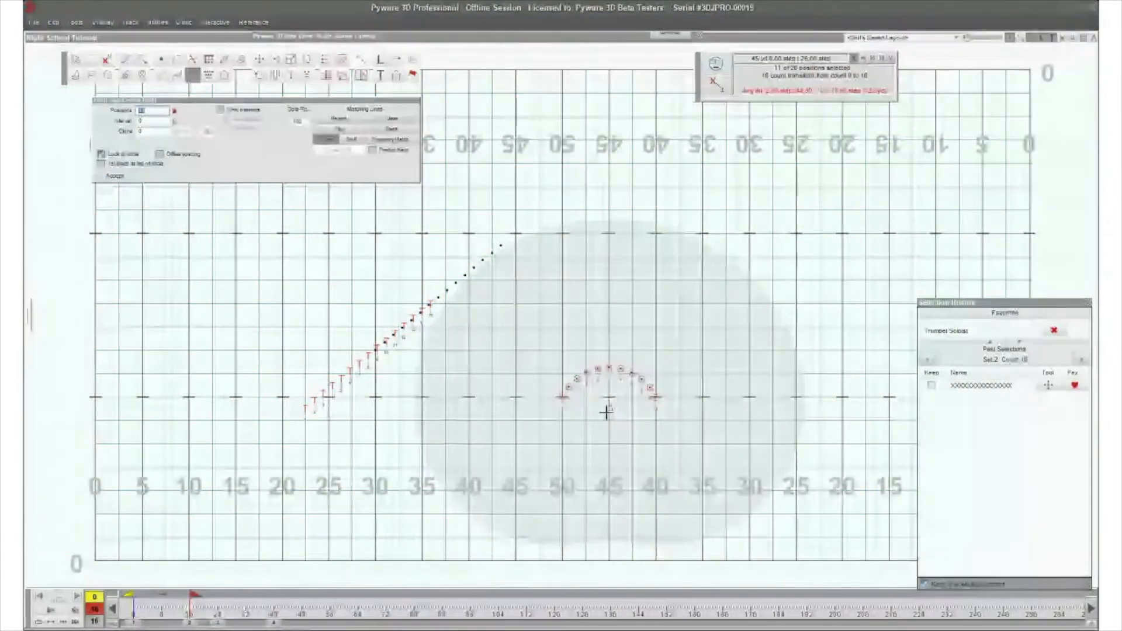
left_click(608, 453)
mouse_move(609, 453)
left_mouse_down()
mouse_move(597, 341)
mouse_move(609, 339)
mouse_move(610, 461)
left_mouse_up()
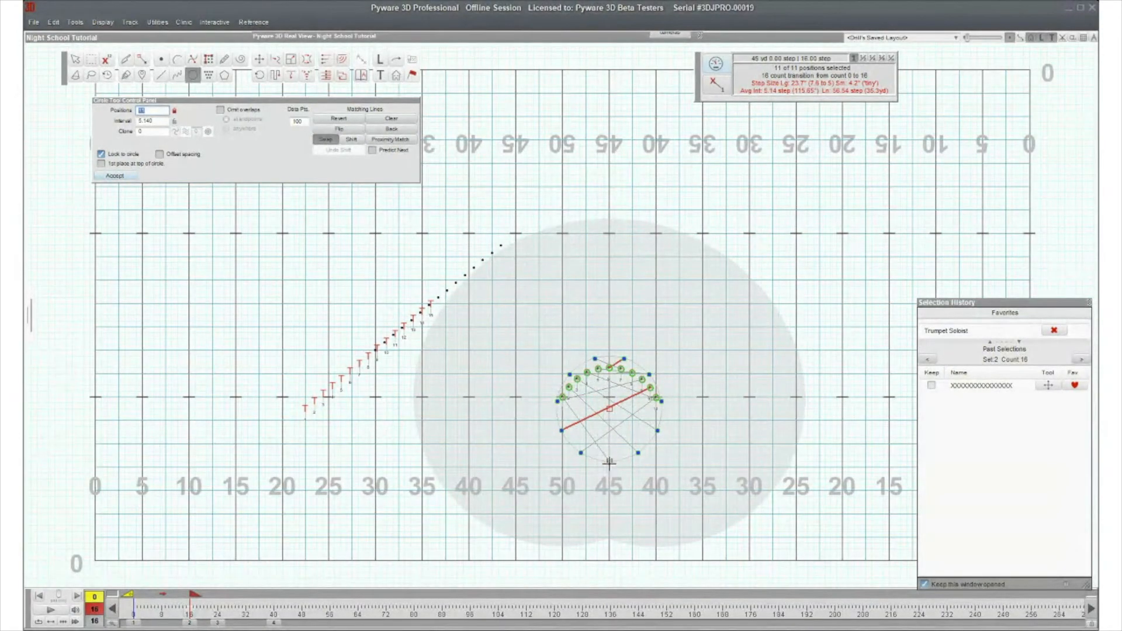
- Play the guard's circle transition, flip the matching lines, and play it again
left_click(42, 611)
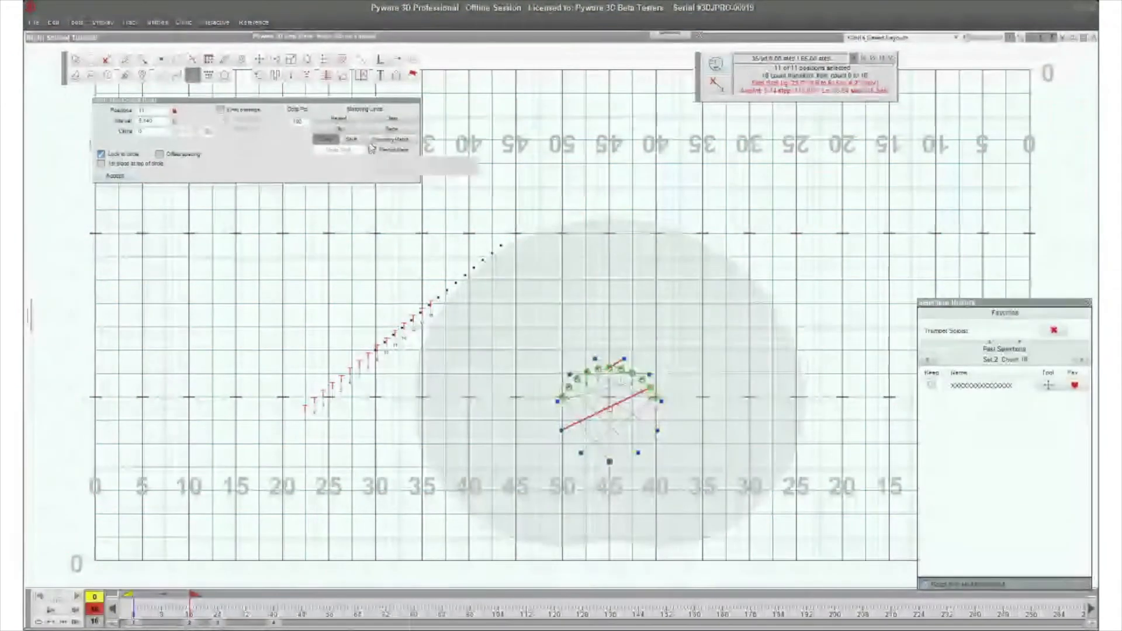
left_click(338, 134)
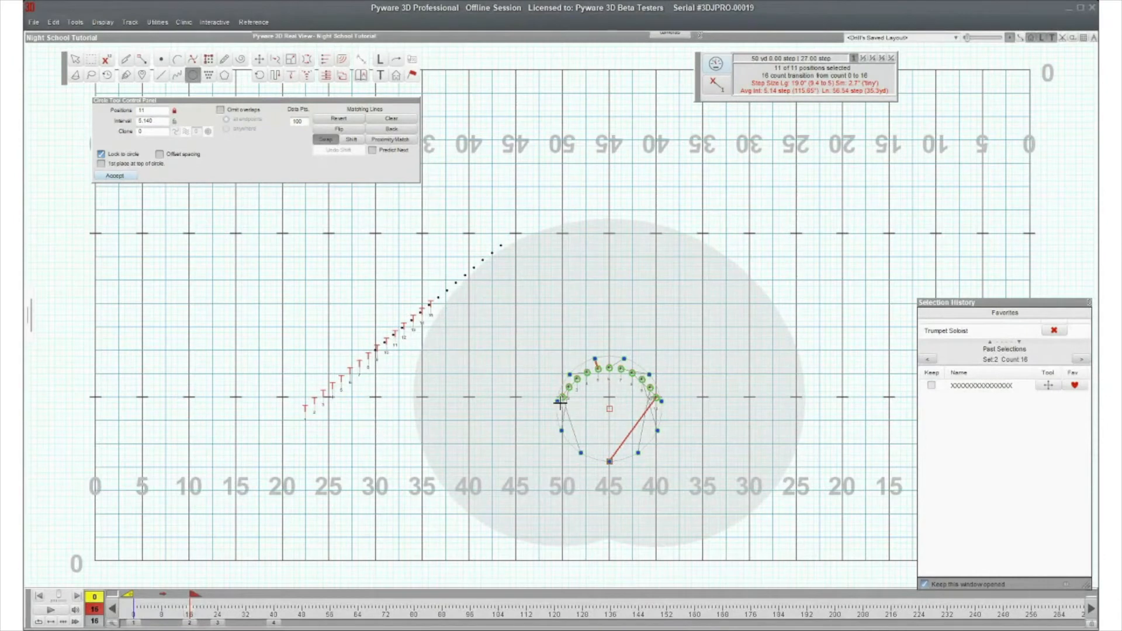
left_click(56, 611)
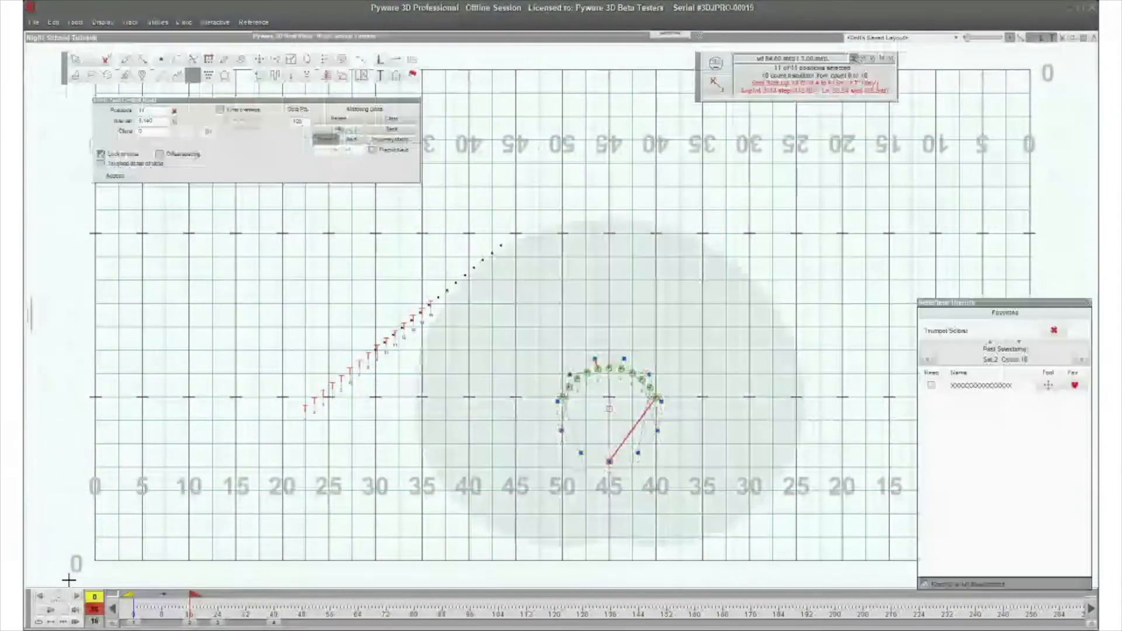
- Clear the circle's matching lines, match all 11 guard performers manually starting with the middle one to the frontmost spot, and play the transition
left_click(407, 119)
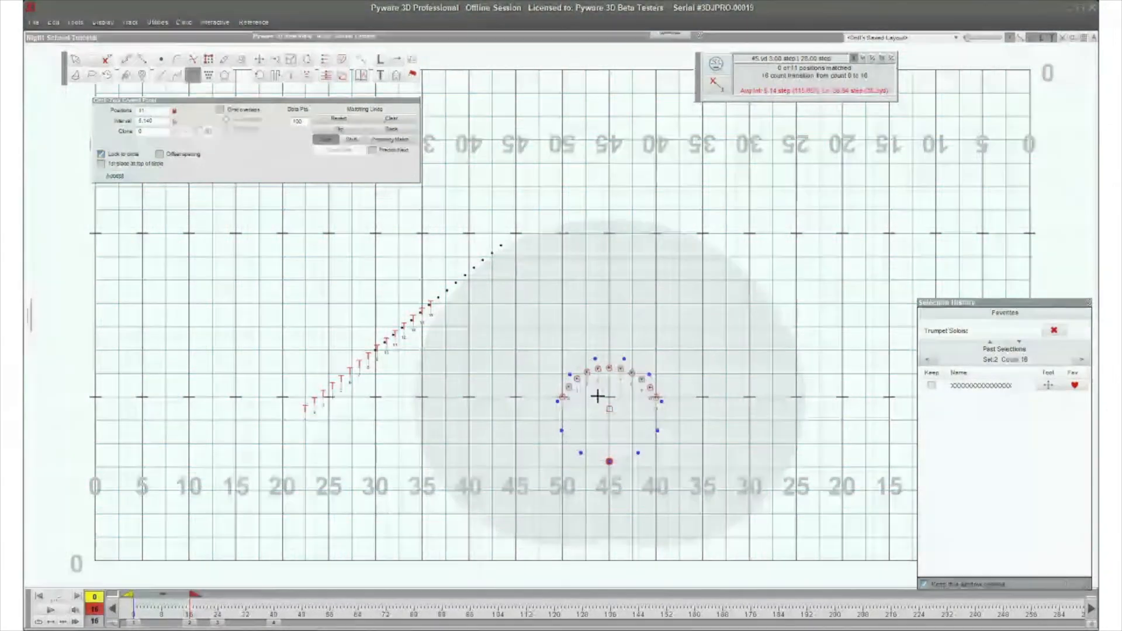
left_click(609, 367)
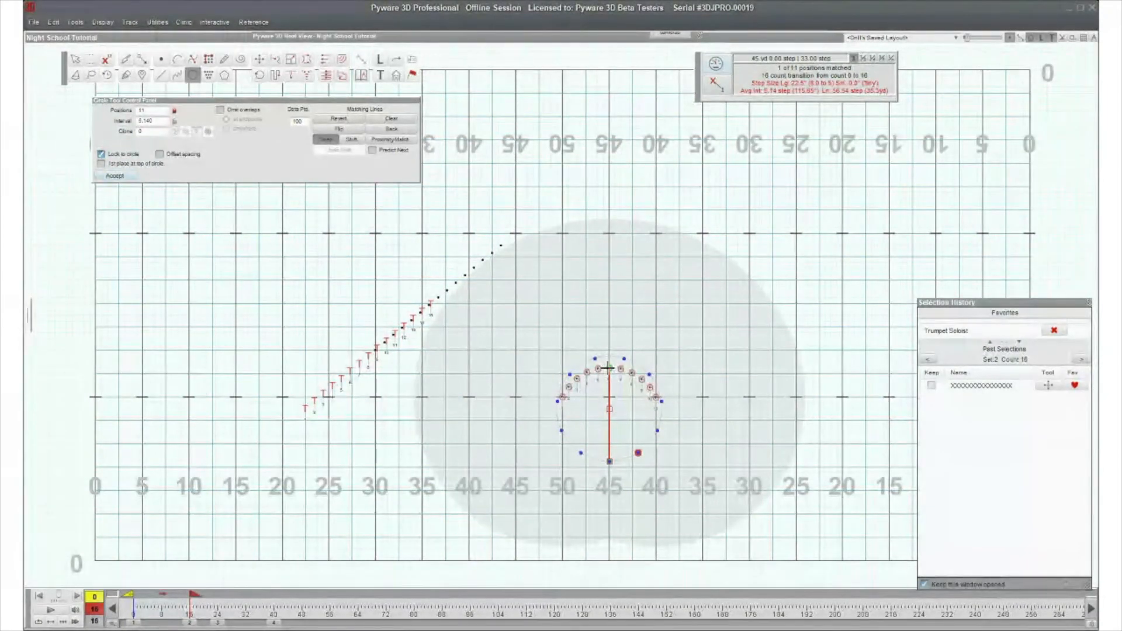
left_click(639, 453)
left_click(631, 373)
left_click(656, 398)
left_click(642, 379)
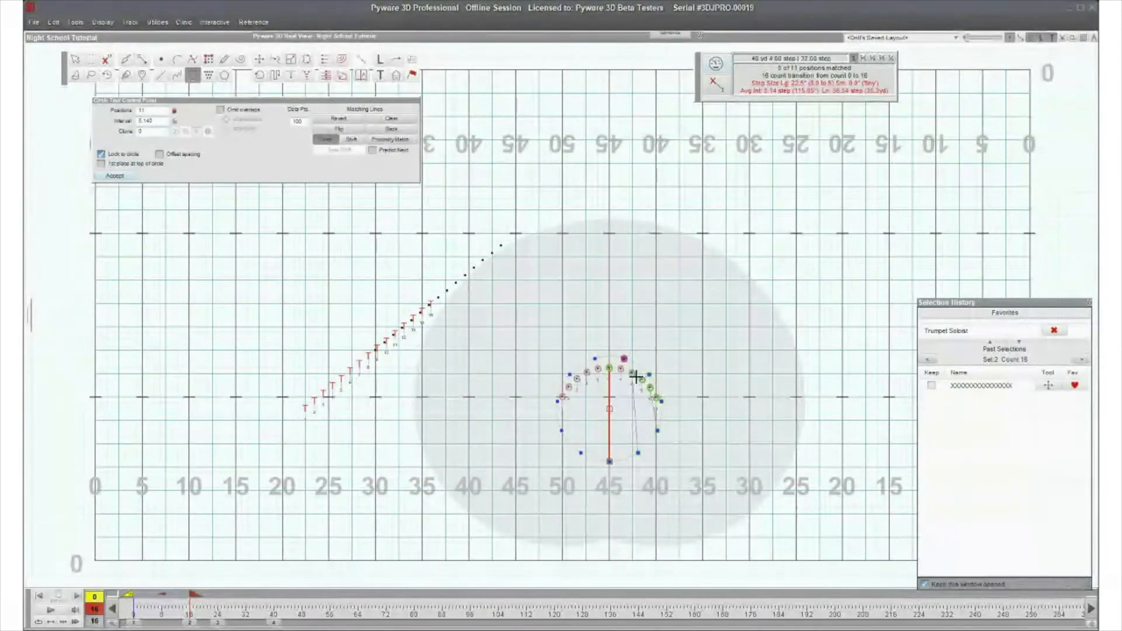
left_click(597, 369)
left_click(576, 379)
left_click(564, 398)
left_click(570, 386)
left_click(587, 372)
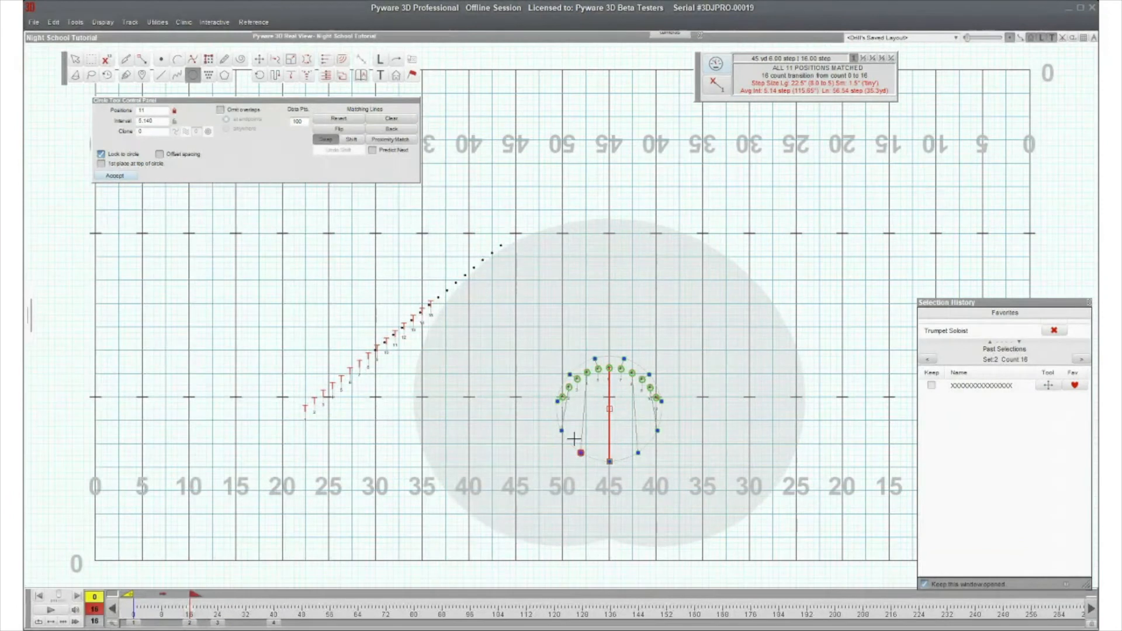
left_click(50, 610)
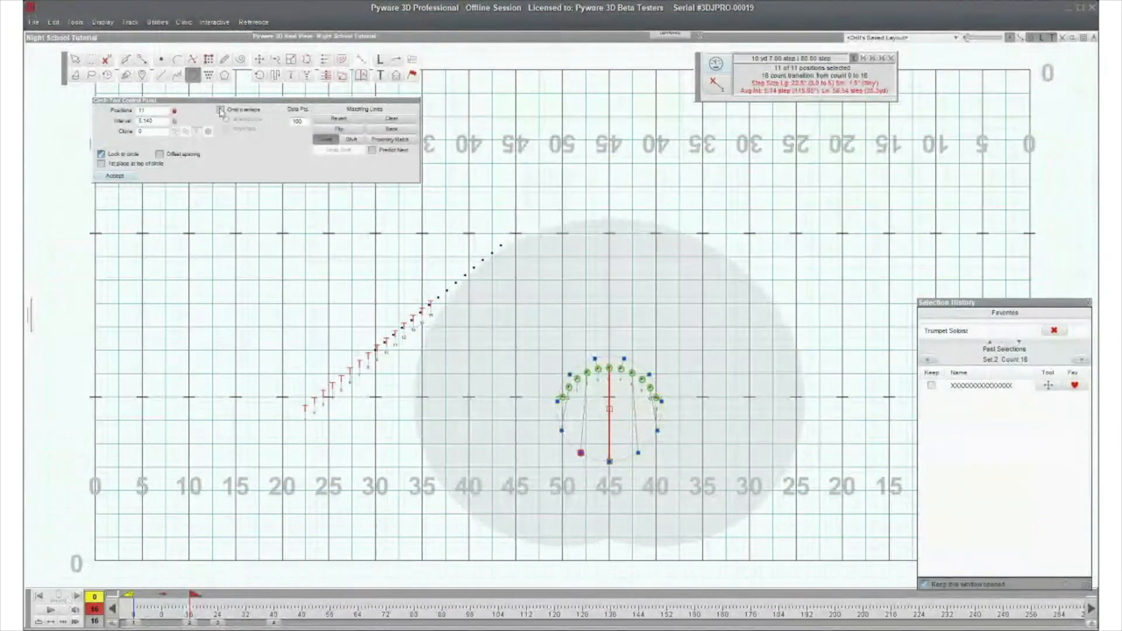
- Turn off the lock to circle, flatten the guard's circle into an oval, play the transition, and accept the shape
left_click(137, 155)
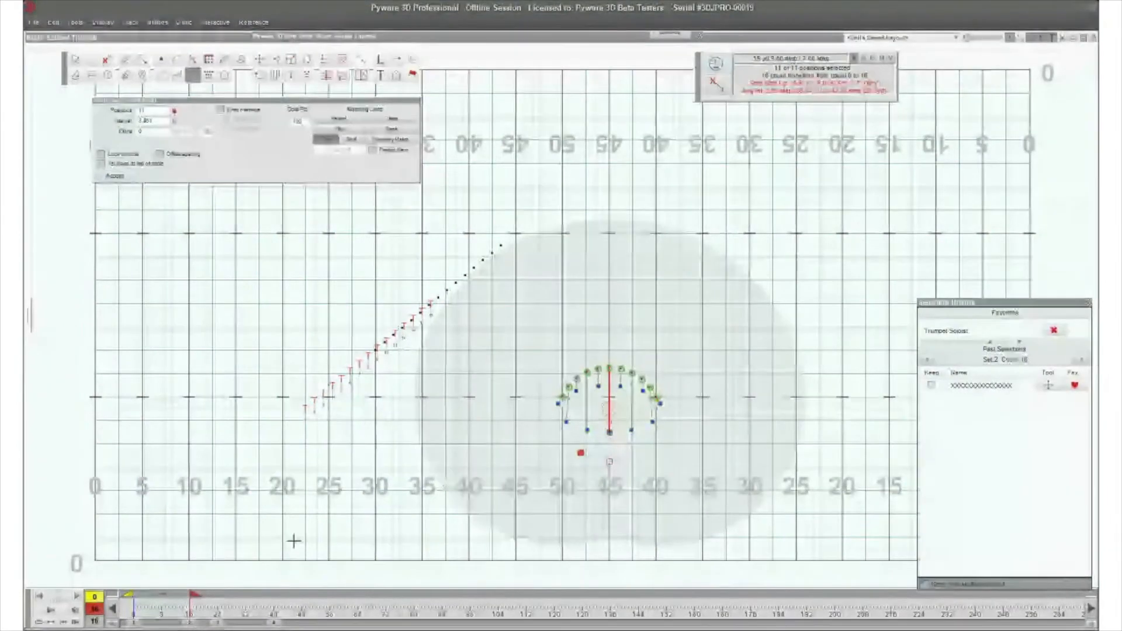
left_click(52, 611)
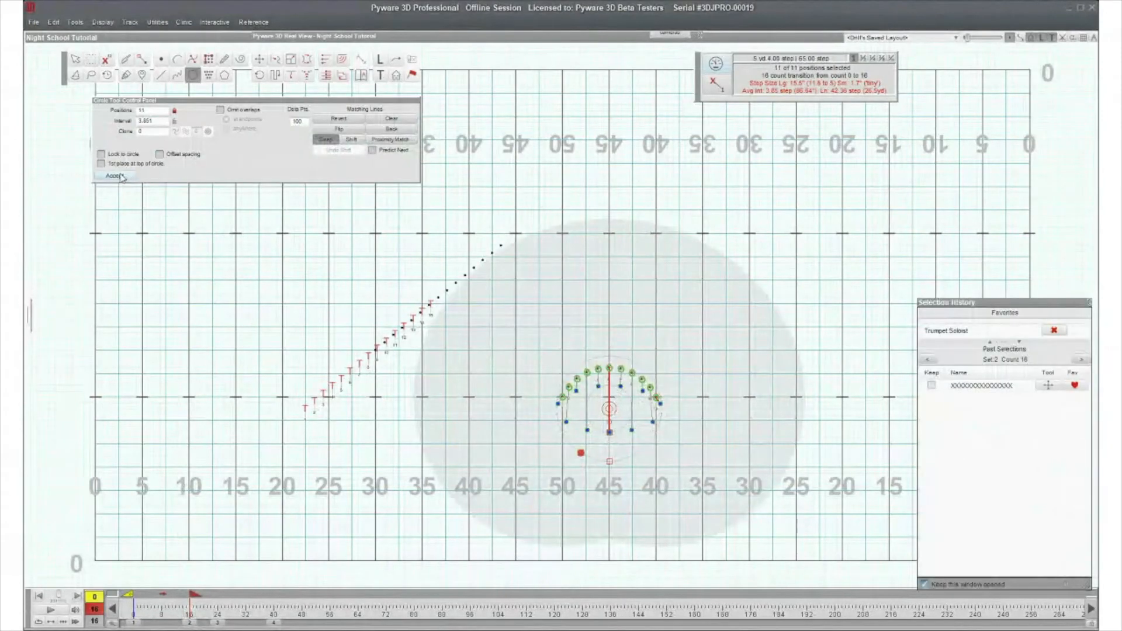
left_click(115, 176)
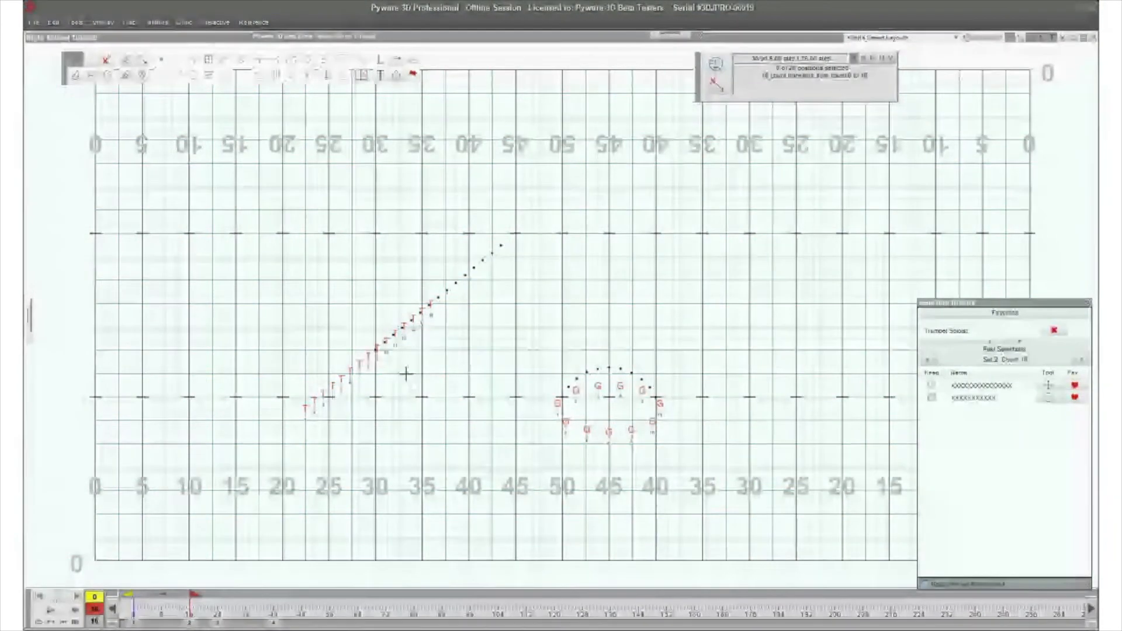
- Go to page tab 3 at count 24 and delete the leftover 11-position arc sketch behind the guard's oval
left_click(217, 623)
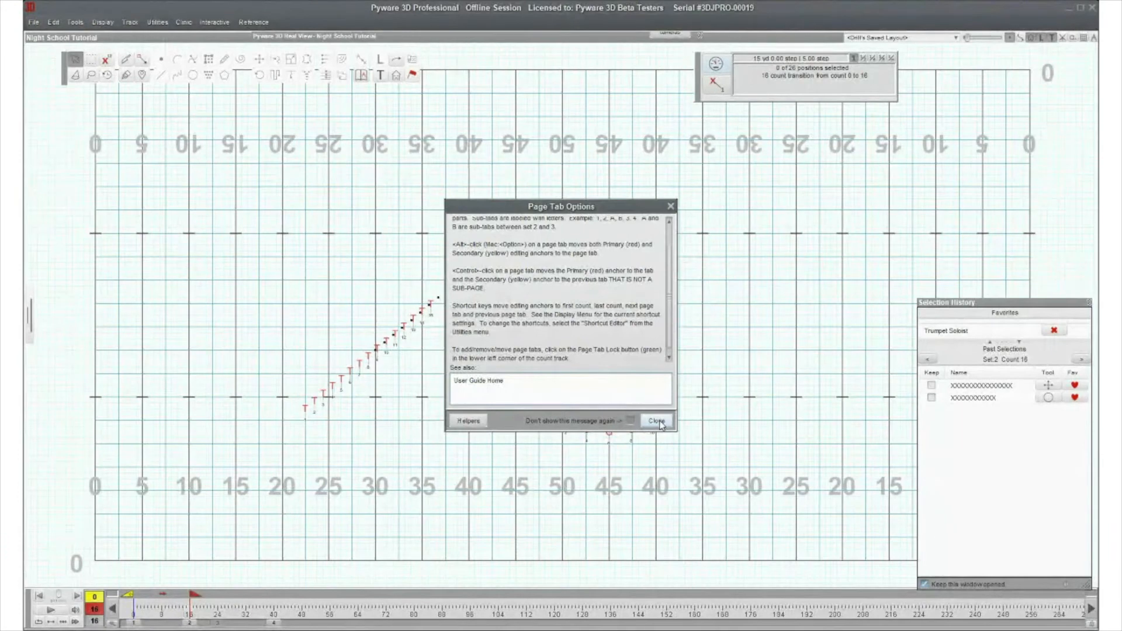
left_click(656, 422)
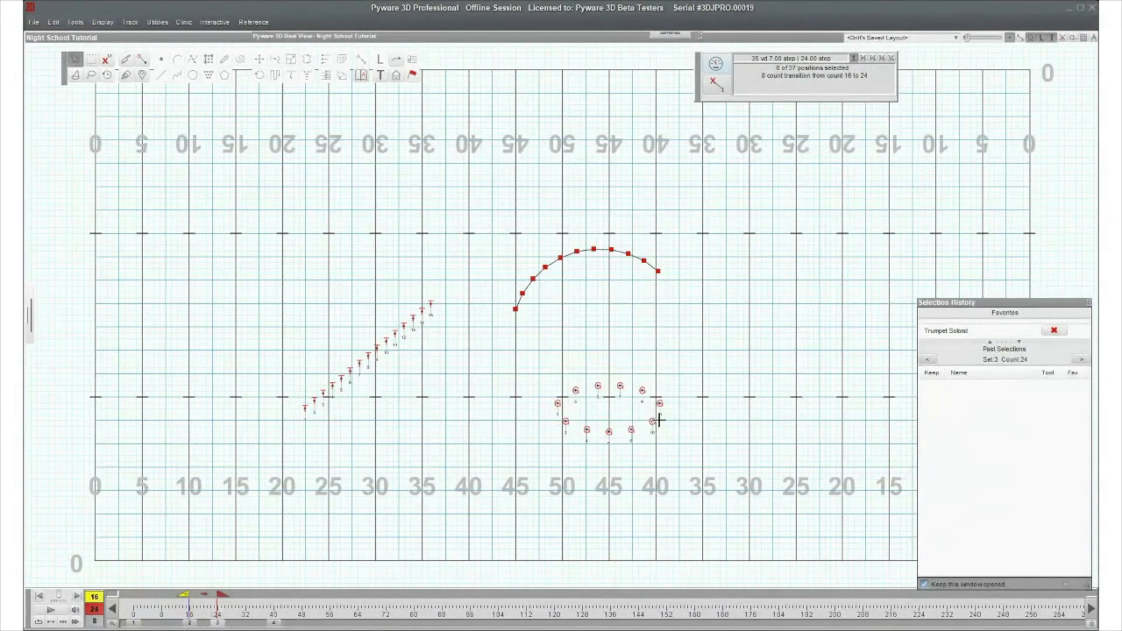
left_click_drag(493, 200, 705, 334)
key("Delete")
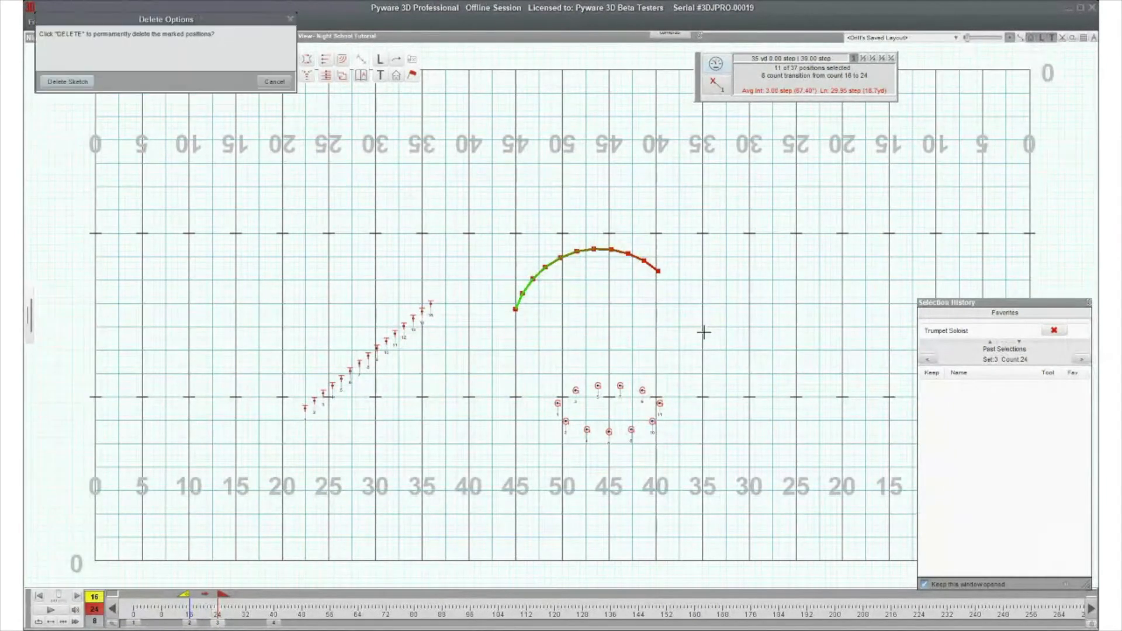
left_click(67, 81)
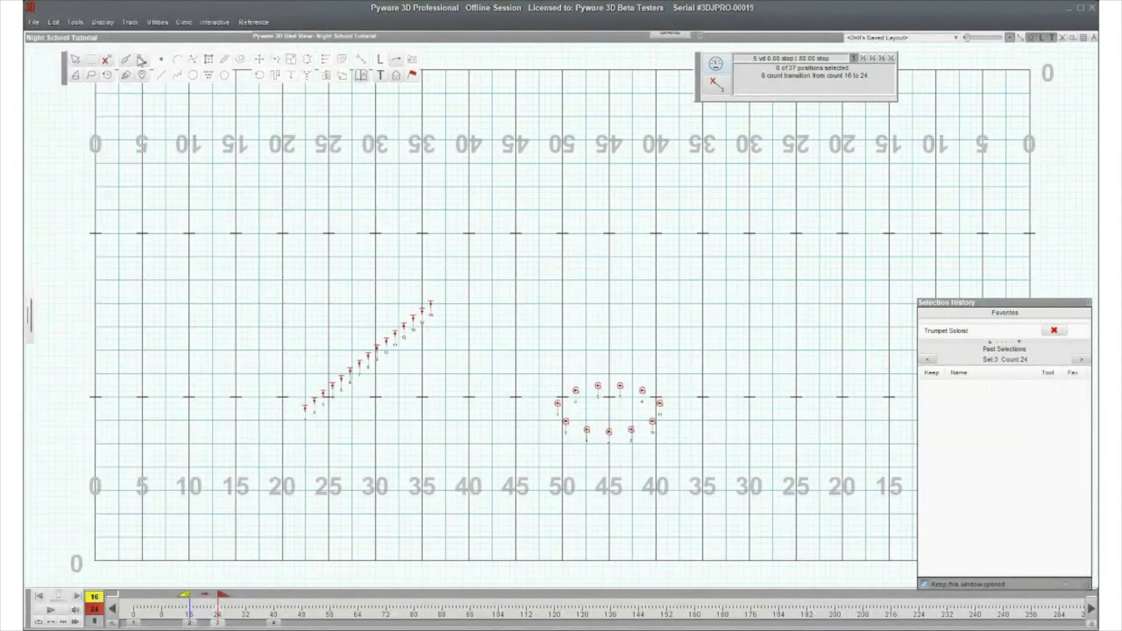
- Select the 15 trumpet positions on the diagonal line and start reshaping them with the Morph tool
left_click_drag(310, 280, 455, 444)
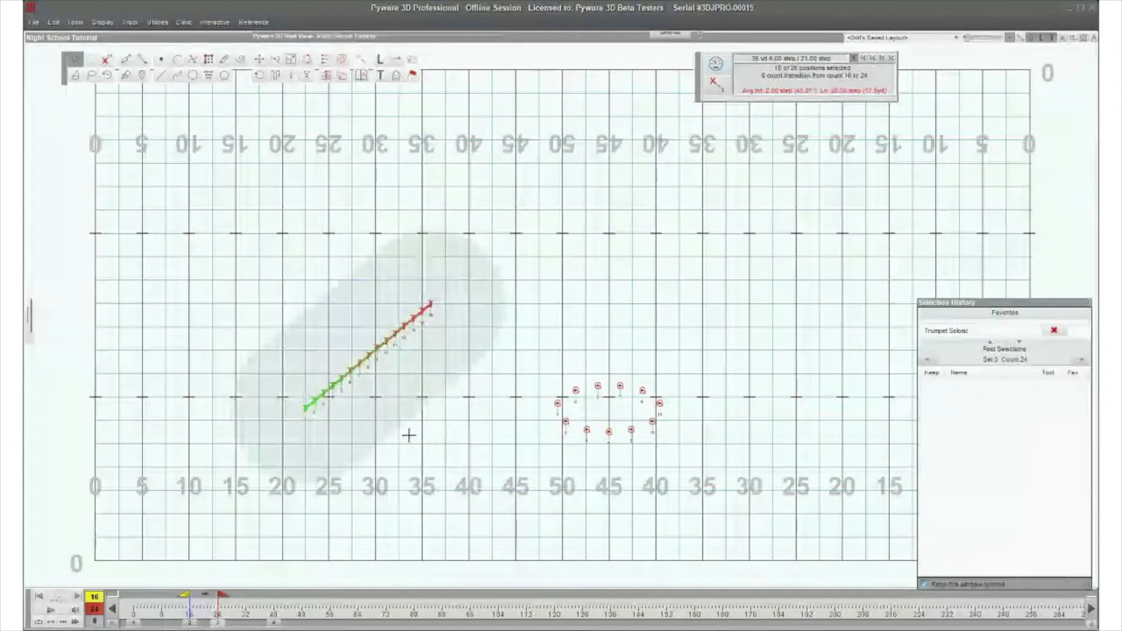
left_click(274, 75)
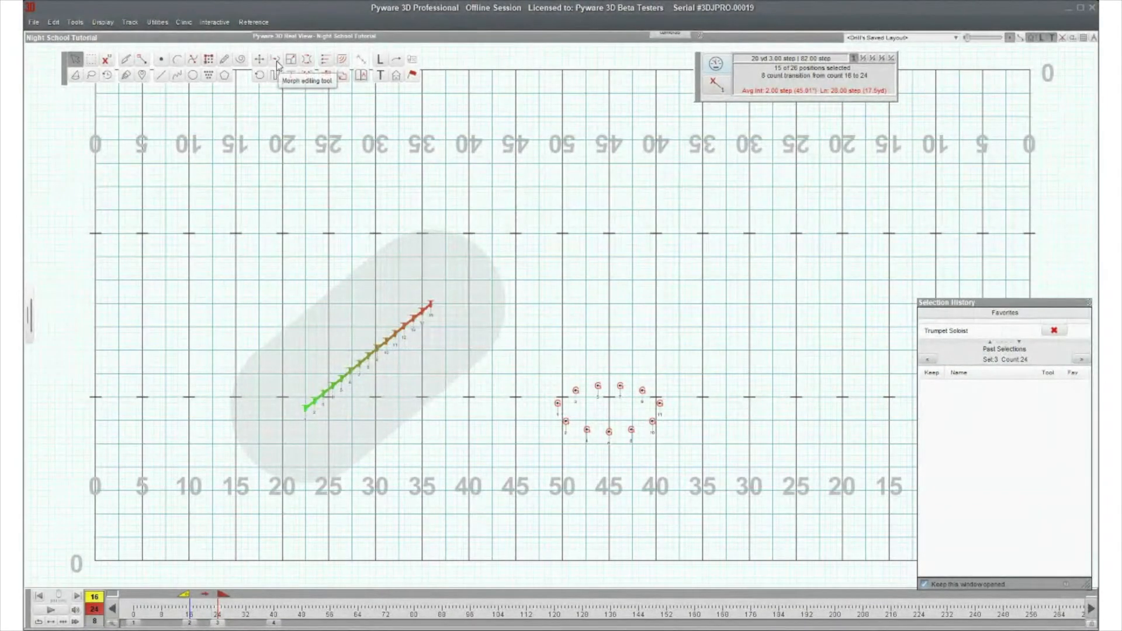
left_click(275, 60)
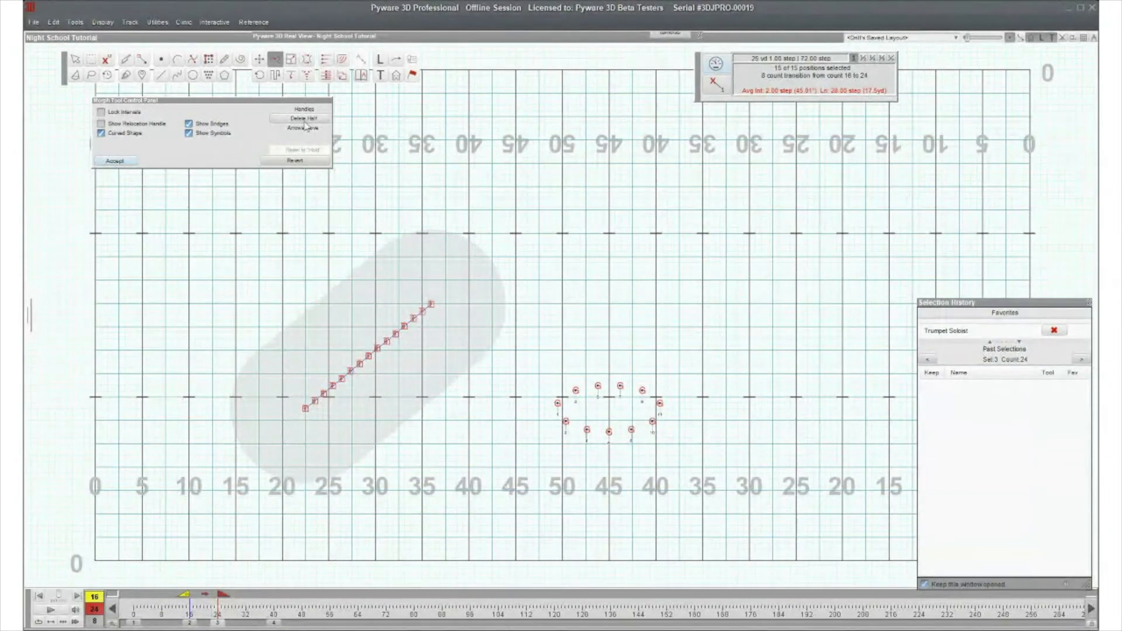
- Try to bend the lower end of the trumpet line by moving its individual morph handles
left_click(311, 403)
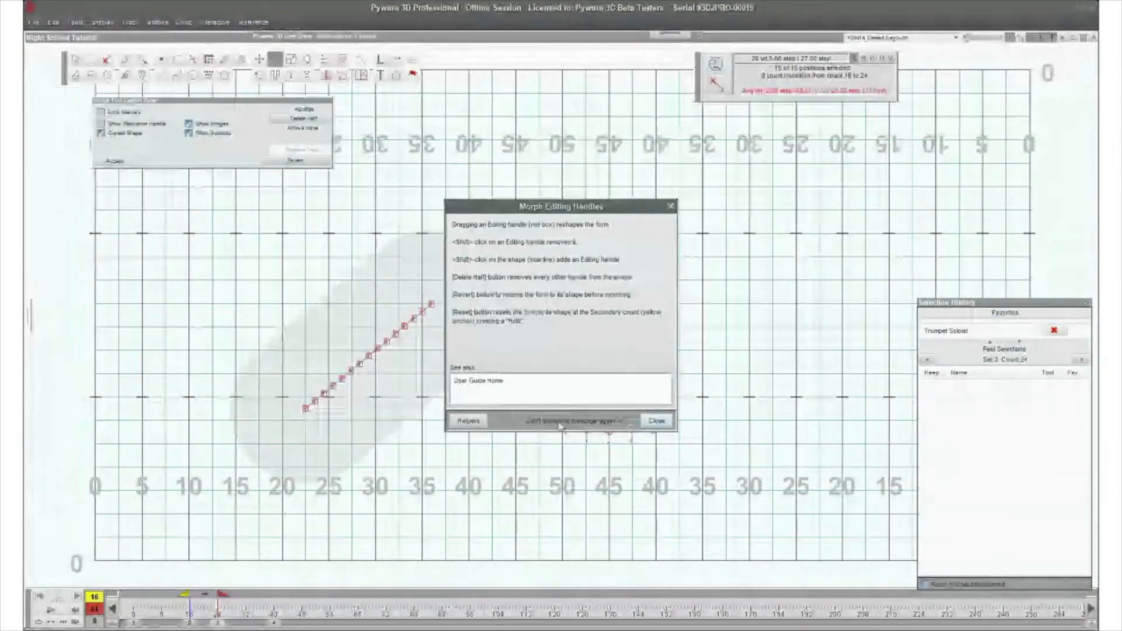
left_click(657, 421)
left_click(320, 402)
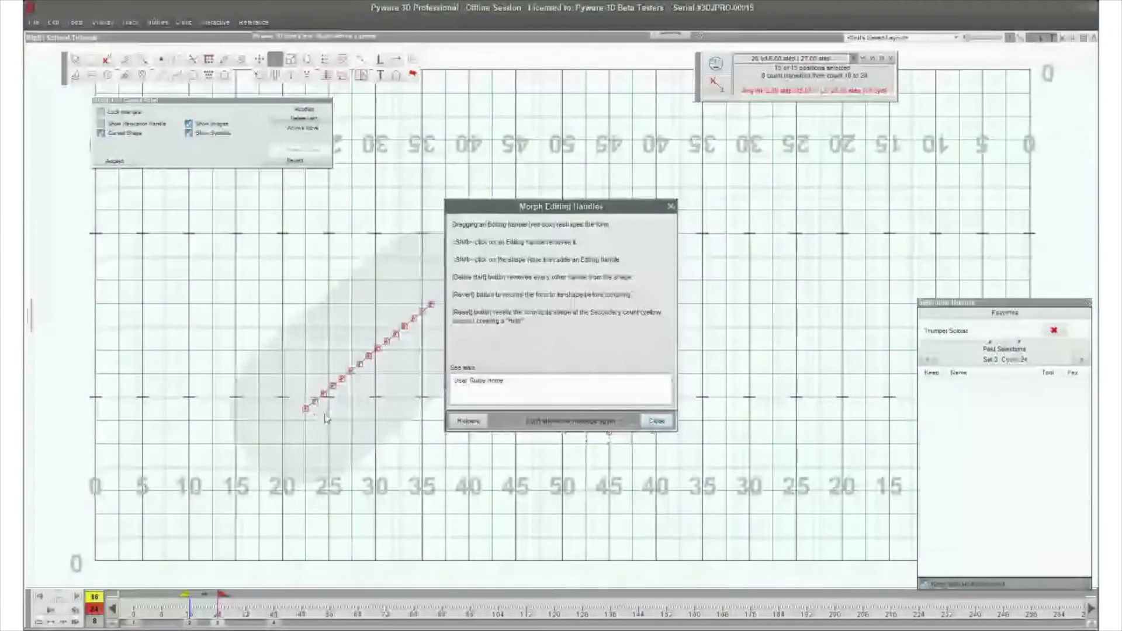
left_click(657, 420)
left_click_drag(314, 402, 353, 397)
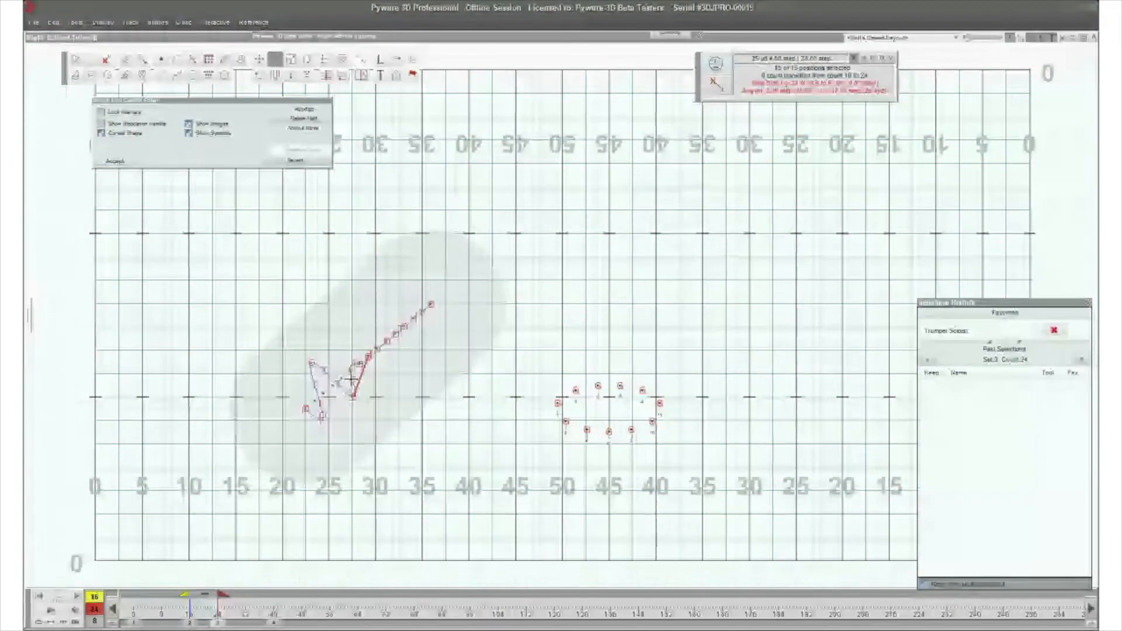
- Thin out the trumpet line's morph handles by repeatedly deleting half, and revert the line to its straight shape
left_click(296, 120)
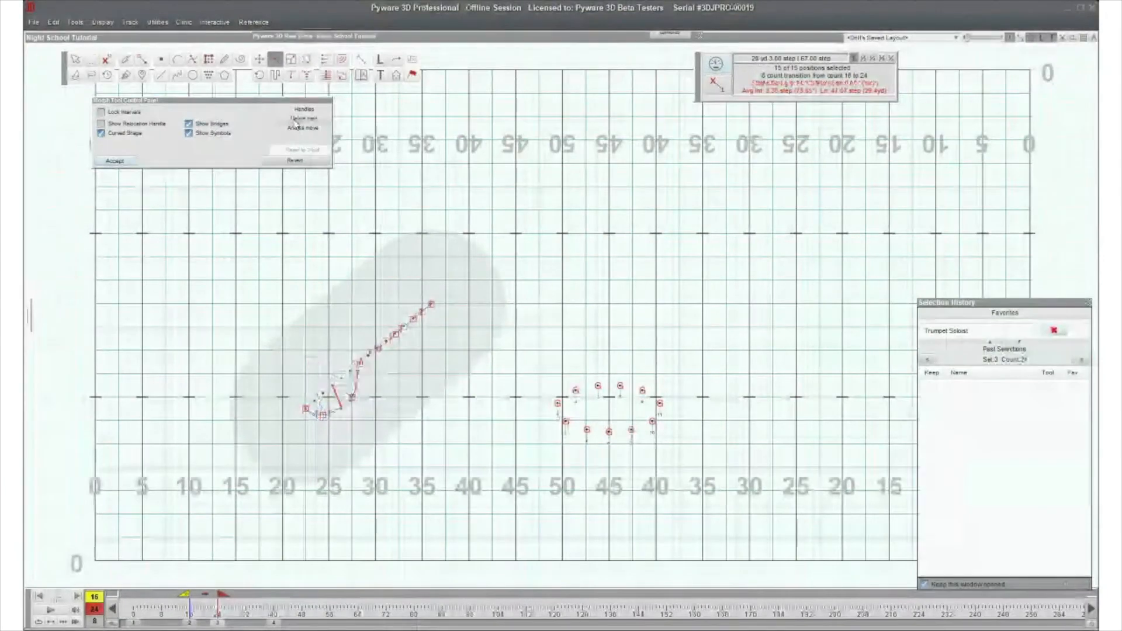
left_click(296, 120)
left_click(296, 121)
left_click(296, 120)
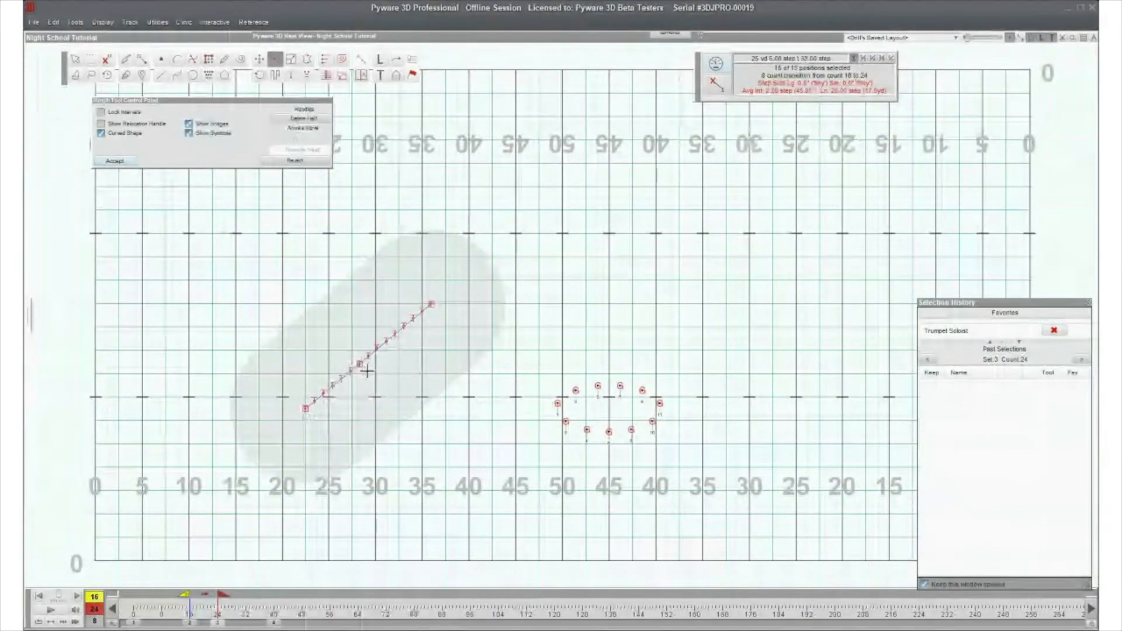
- Morph the trumpet line into an S-curve from about the 17.5 to the 38 yard line, play the transition, and accept it
left_click_drag(351, 371, 386, 413)
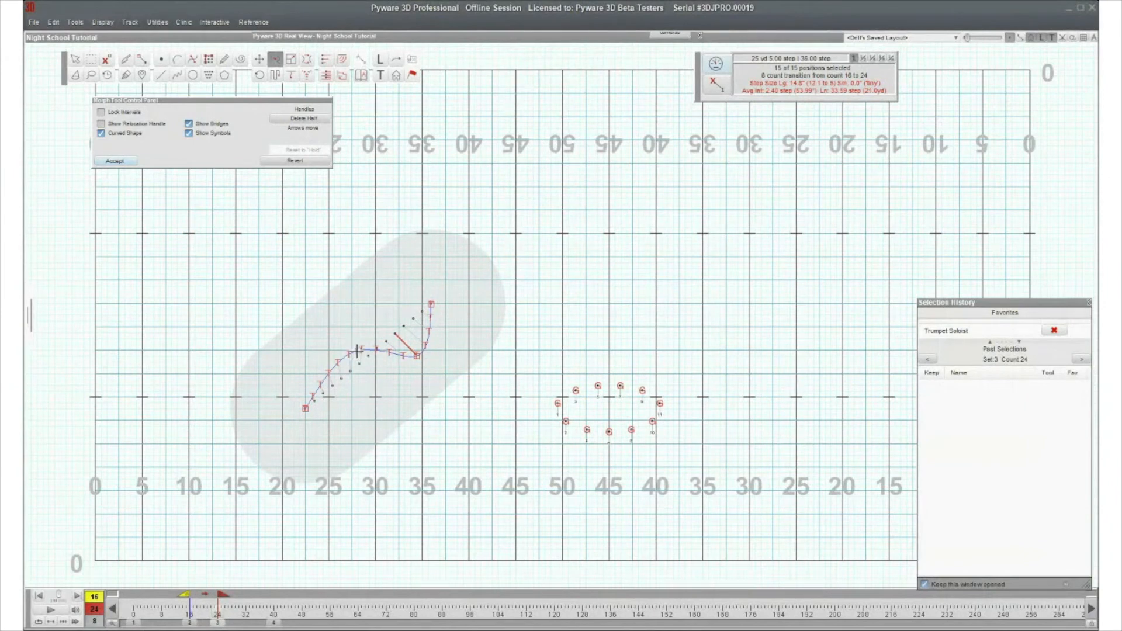
left_click_drag(356, 351, 316, 358)
left_click_drag(417, 356, 423, 362)
left_click_drag(303, 408, 259, 432)
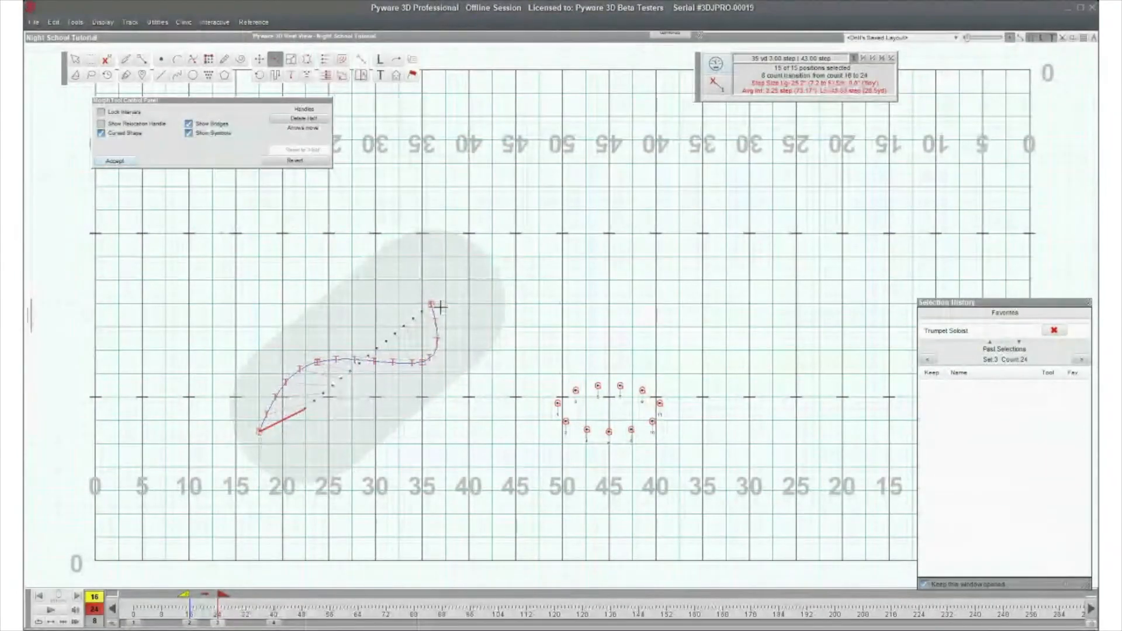
left_click_drag(433, 304, 452, 280)
left_click_drag(423, 360, 417, 349)
left_click_drag(314, 364, 316, 366)
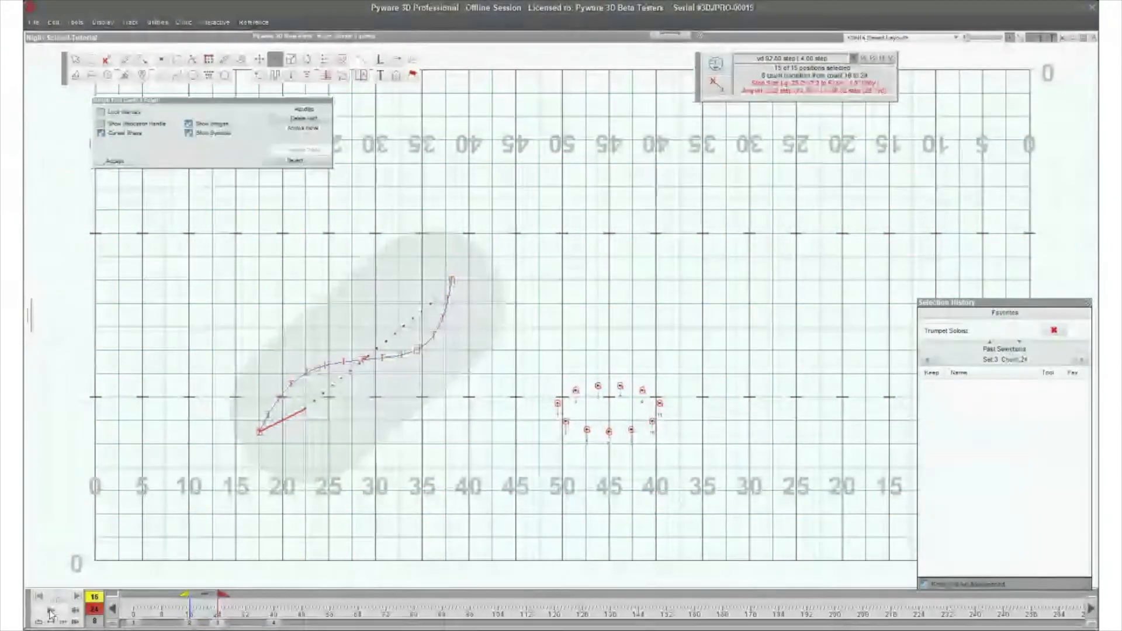
left_click(51, 611)
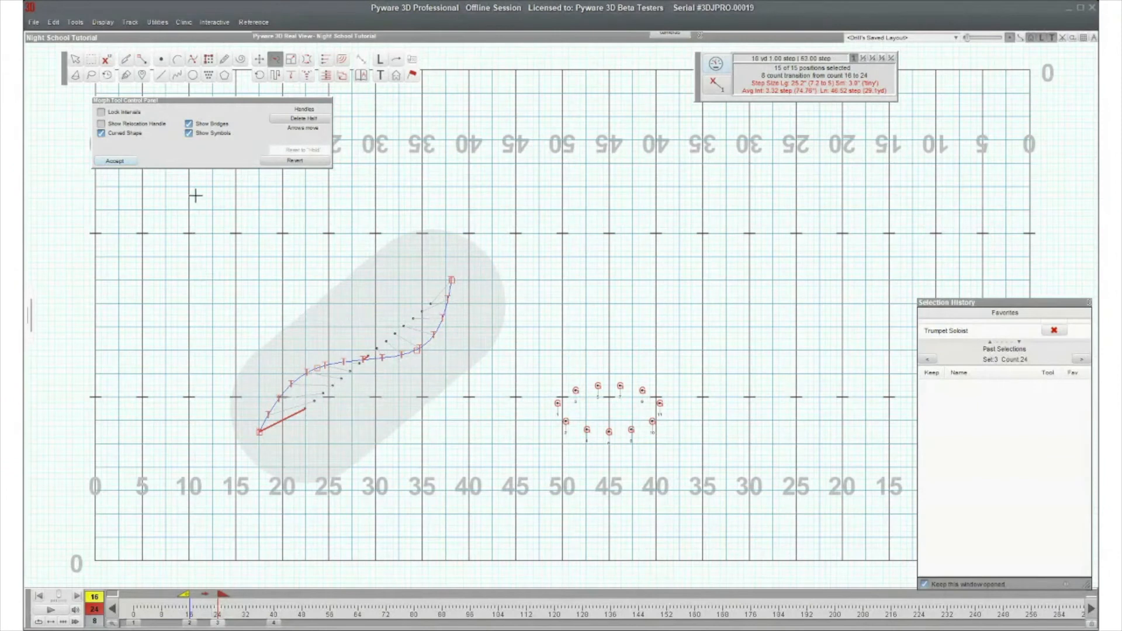
left_click(114, 161)
- Turn the 11 guard positions into a locked circle centered on the 45 yard line, about 5.14-step interval, and play the transition
left_click_drag(534, 345, 678, 468)
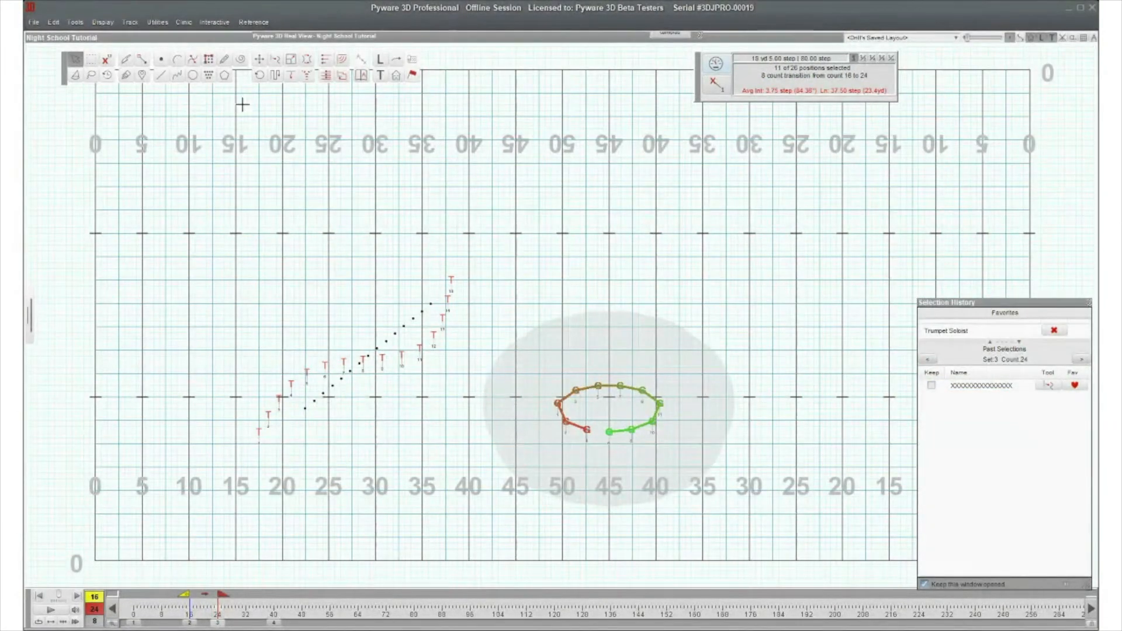
left_click(193, 75)
left_click(609, 407)
left_click(598, 428)
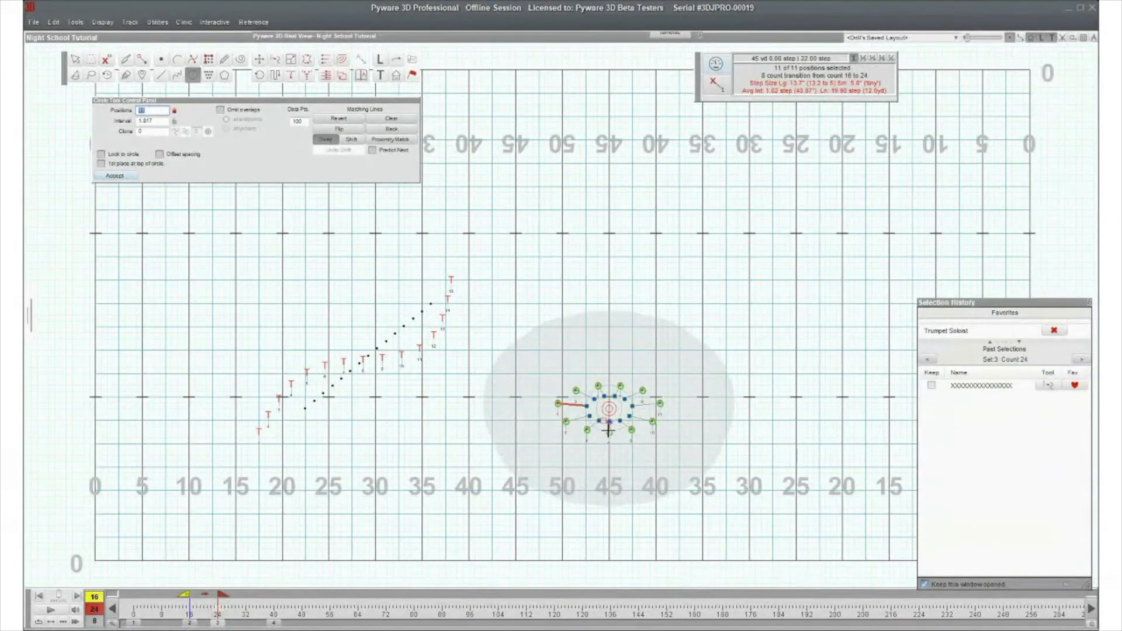
left_click(118, 157)
left_click_drag(608, 433, 609, 462)
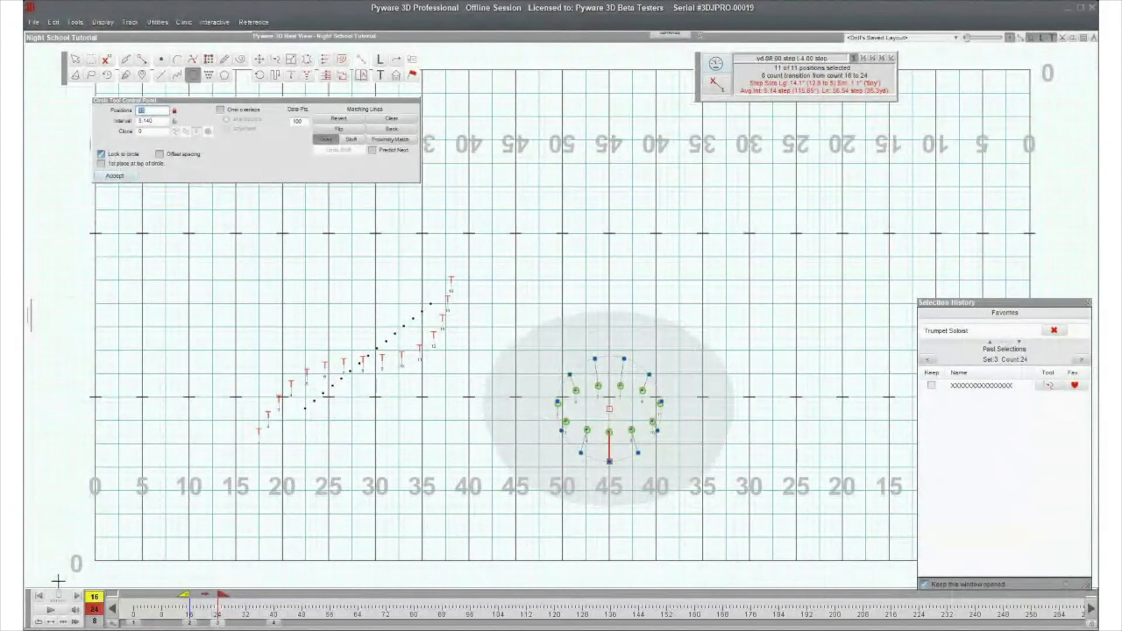
left_click(50, 612)
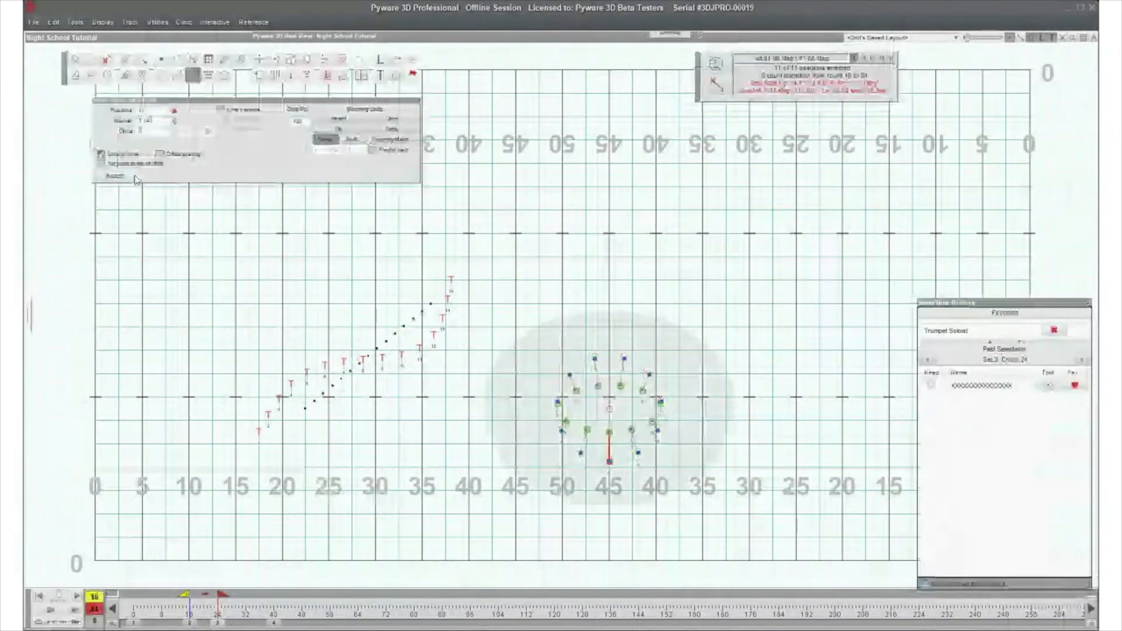
- Go to page tab 4 at count 40 and start a hooked follow-the-leader path from the trumpet curve's lower end
left_click(273, 623)
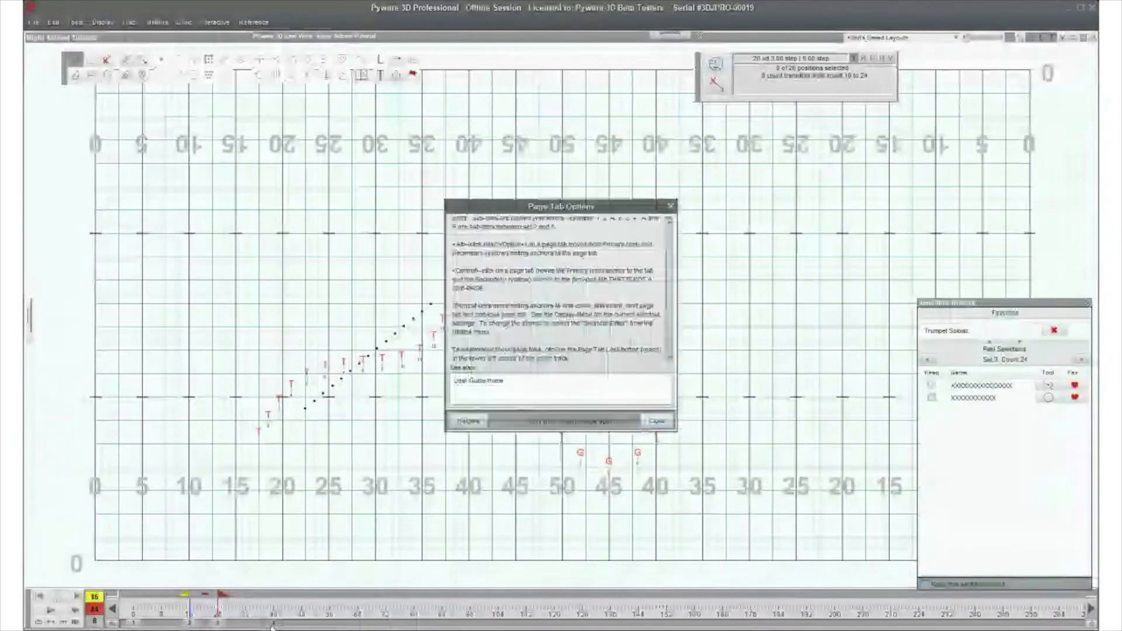
left_click(650, 421)
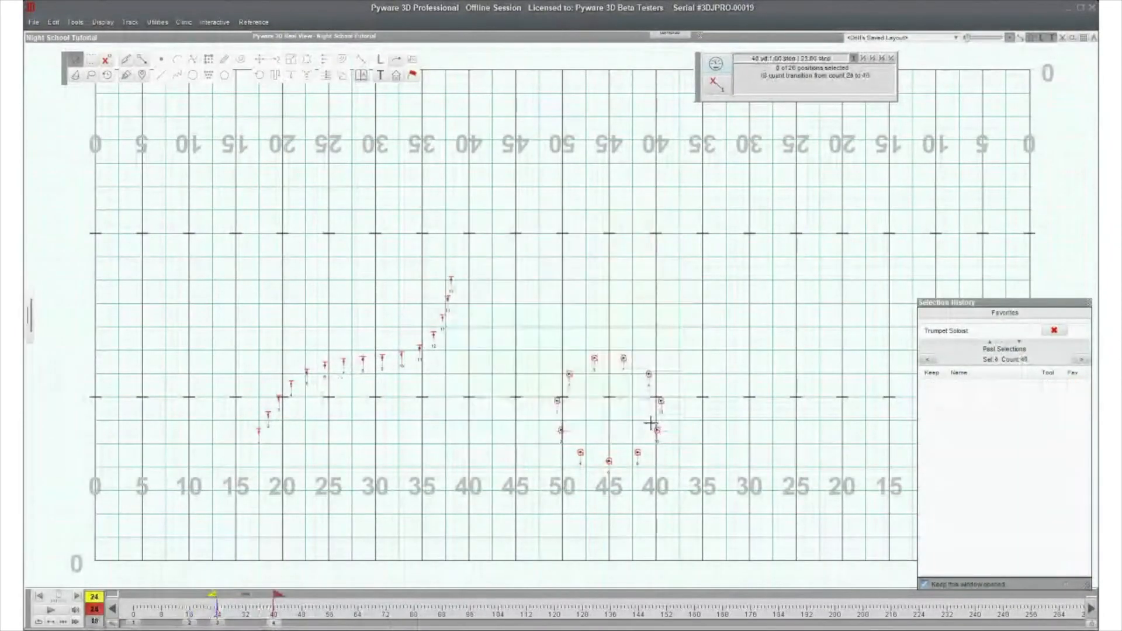
double_click(358, 367)
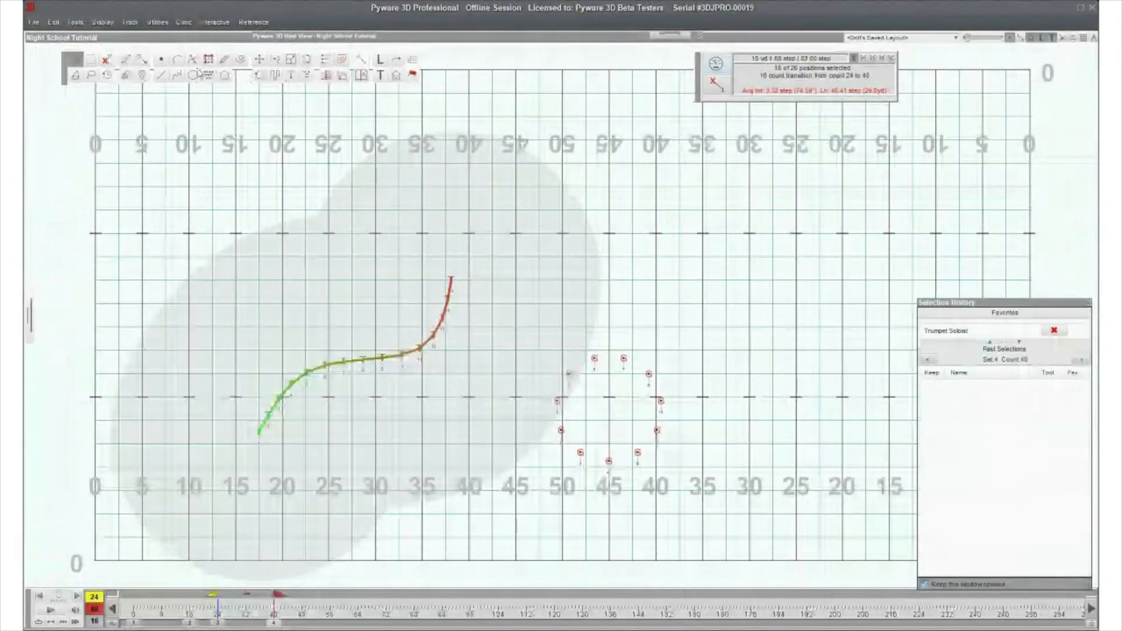
left_click(276, 75)
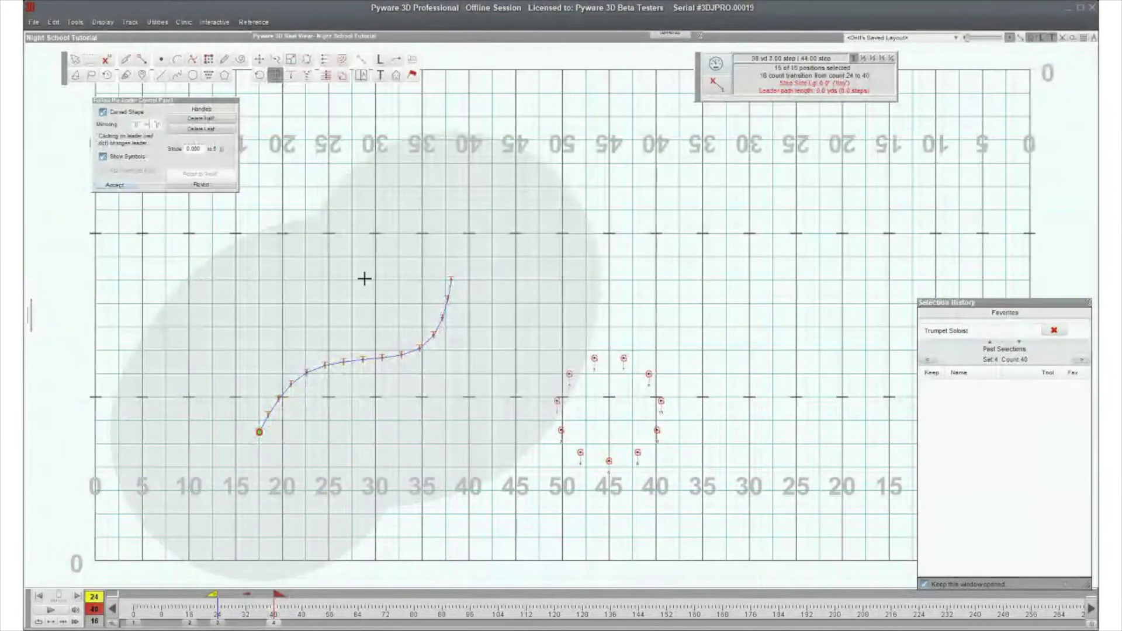
left_click(234, 468)
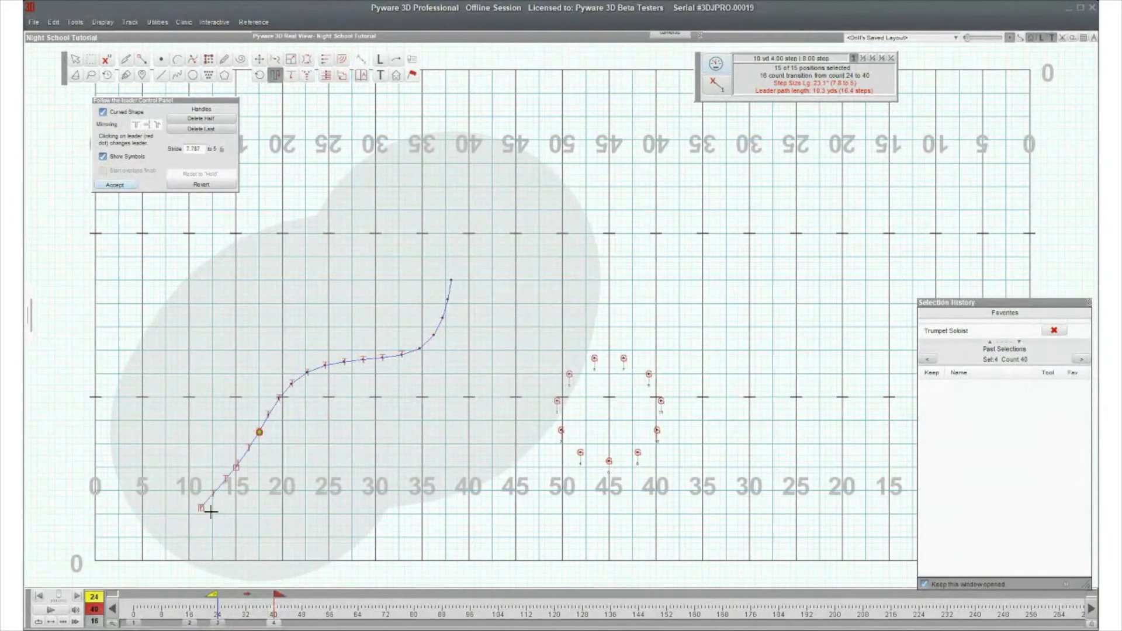
left_click(201, 508)
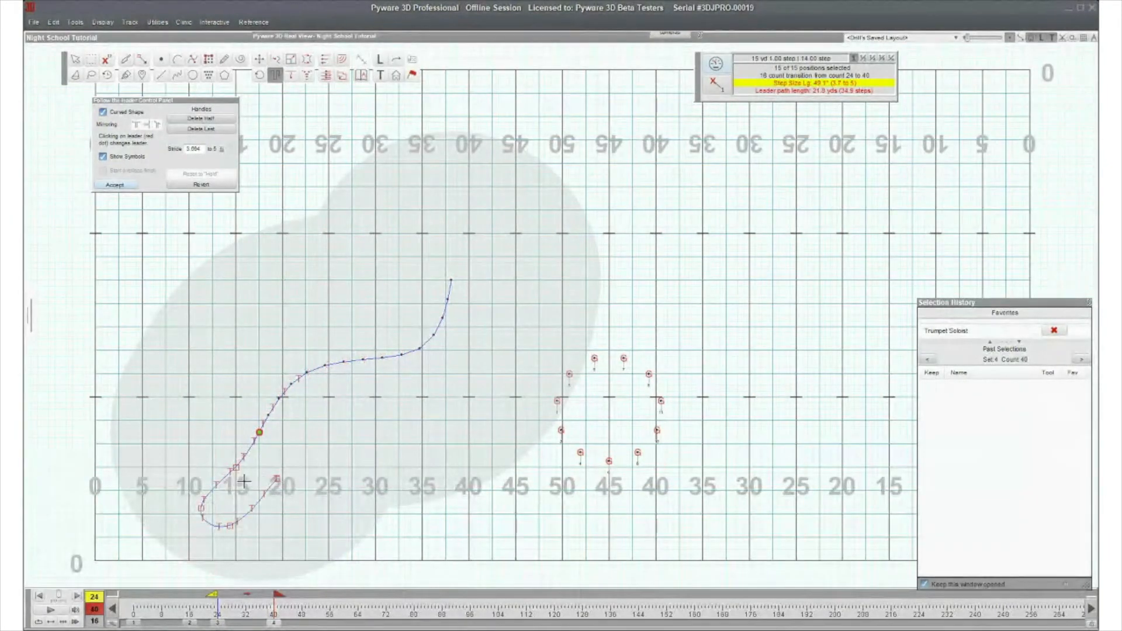
- Adjust the first handles of the trumpets' leader path outward, and delete its last two handles
left_click_drag(235, 470, 213, 450)
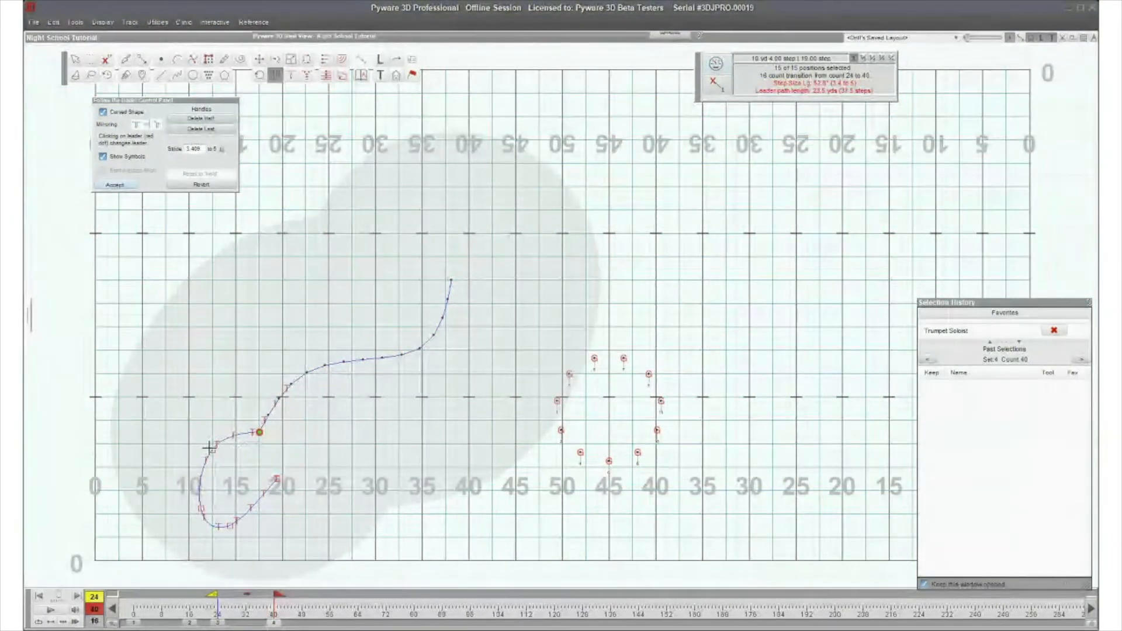
left_click_drag(199, 507, 195, 508)
left_click_drag(214, 449, 219, 461)
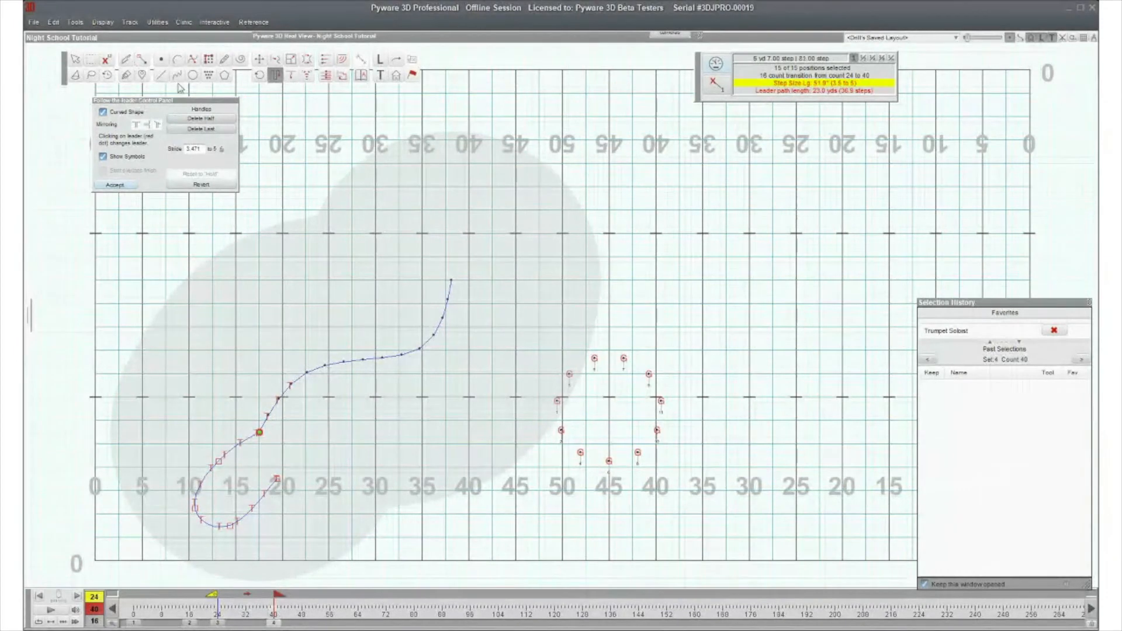
left_click(214, 129)
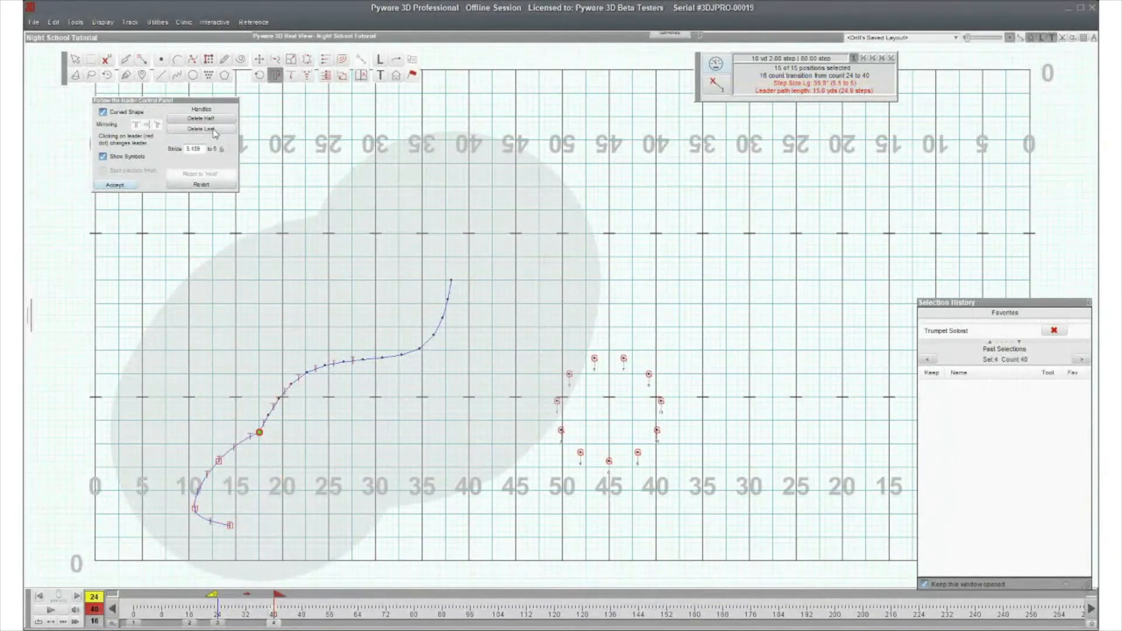
left_click(213, 130)
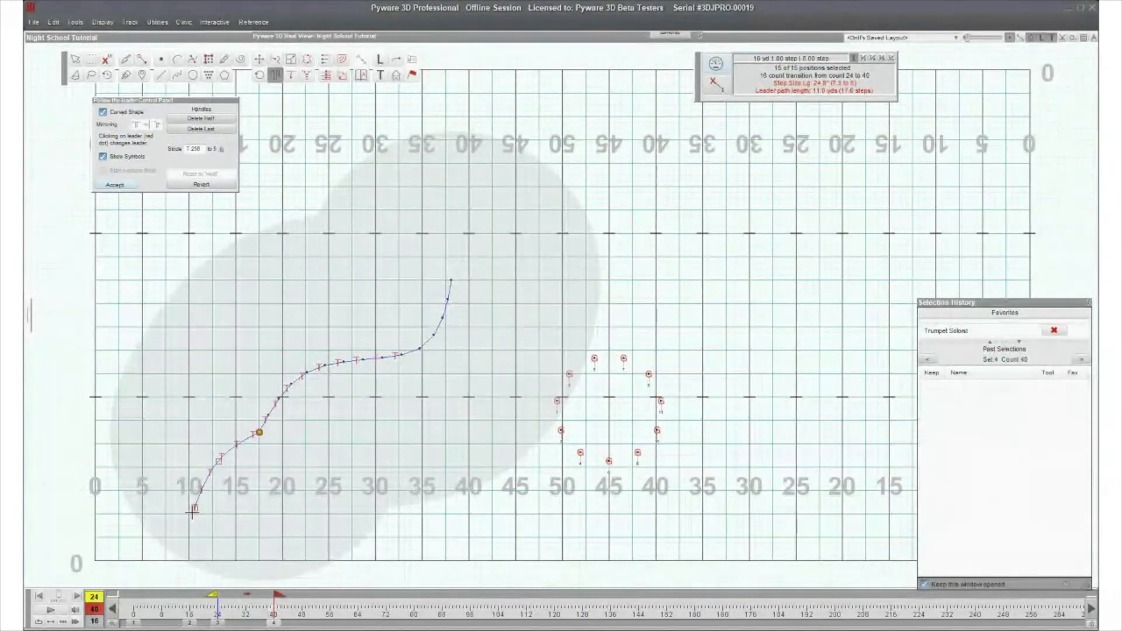
- Tighten the leader path into a small hook ending near the 20 yard line and play the trumpets' transition
left_click_drag(196, 510, 288, 473)
left_click(238, 485)
mouse_move(238, 486)
left_mouse_down()
mouse_move(259, 502)
mouse_move(241, 468)
mouse_move(259, 486)
left_mouse_up()
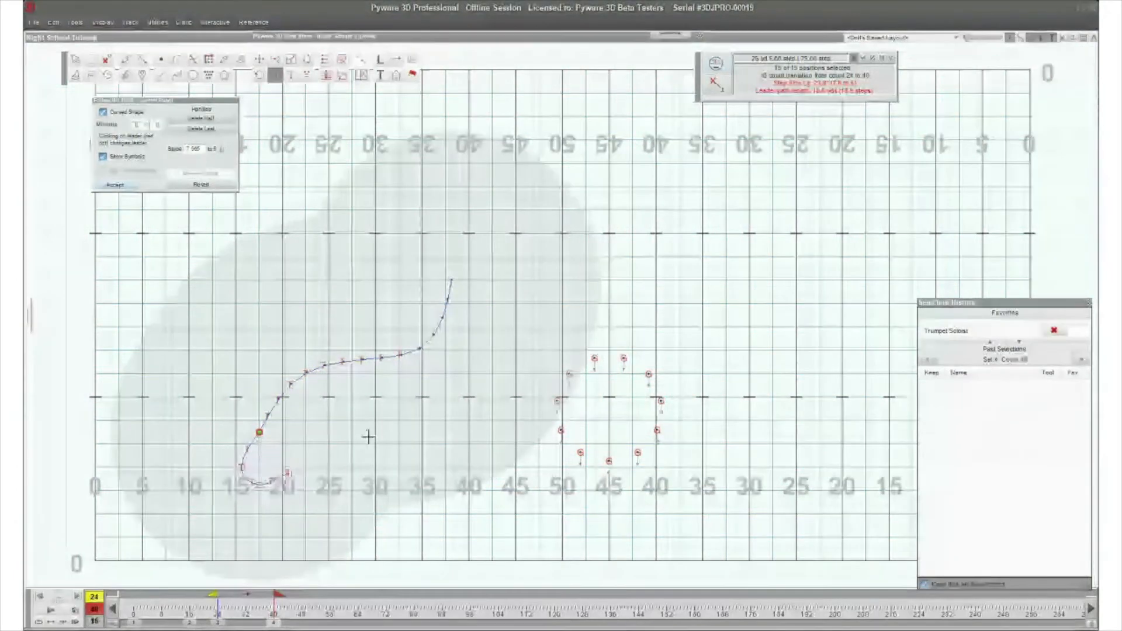
left_click(51, 610)
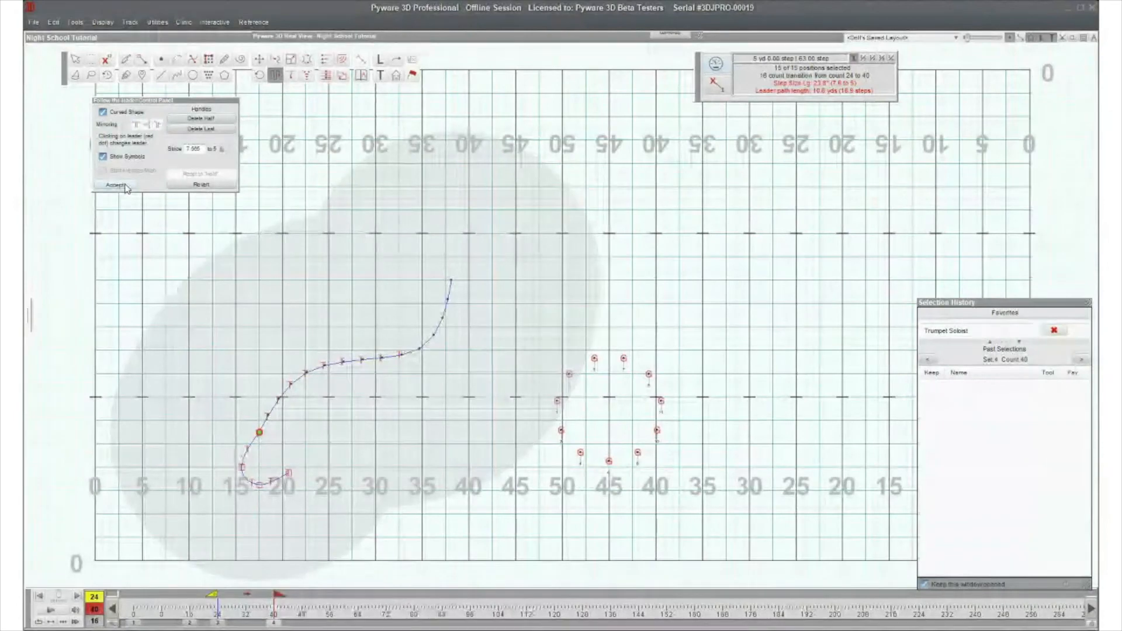
- Accept the trumpets' leader path, rotate the 11 guard positions around their circle's center by about -101 degrees, and play and accept the rotation
left_click(117, 185)
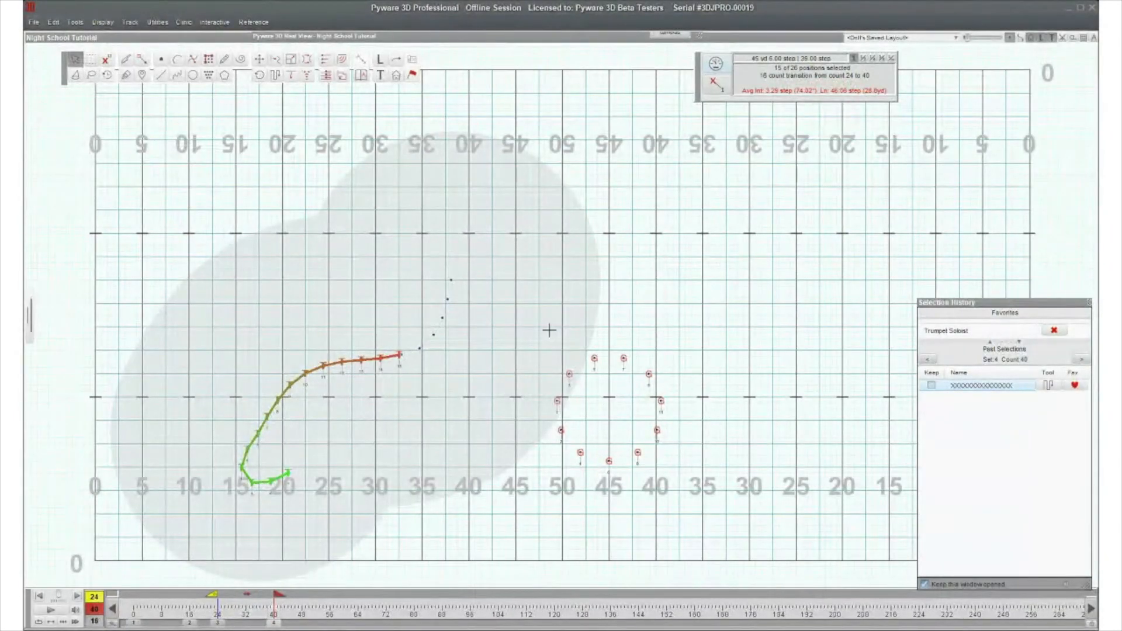
left_click_drag(545, 331, 678, 501)
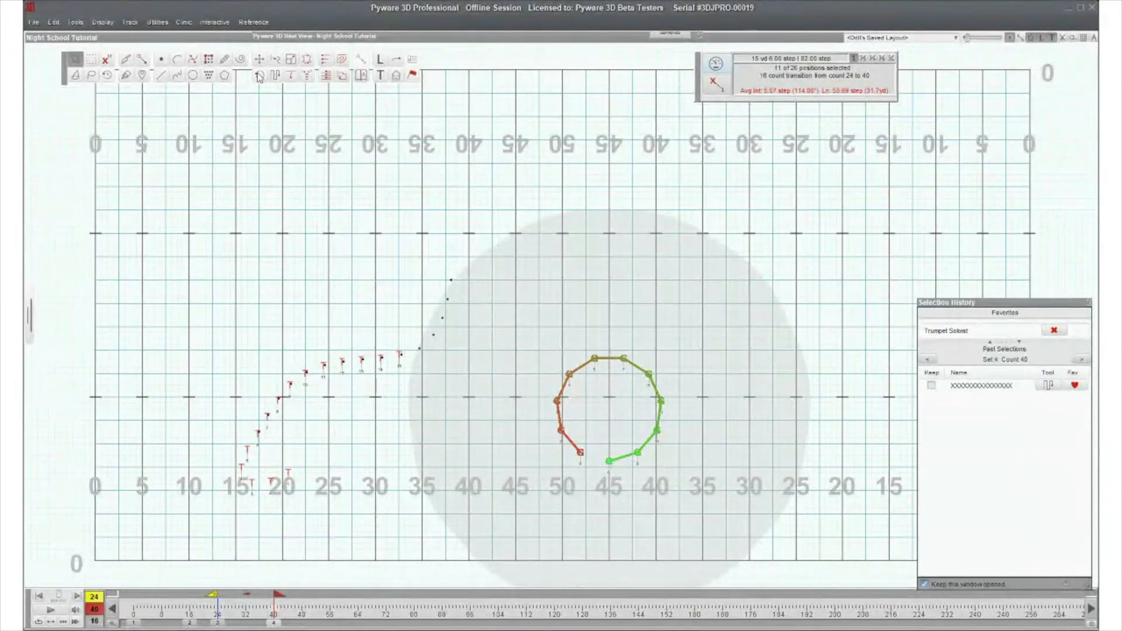
left_click(259, 75)
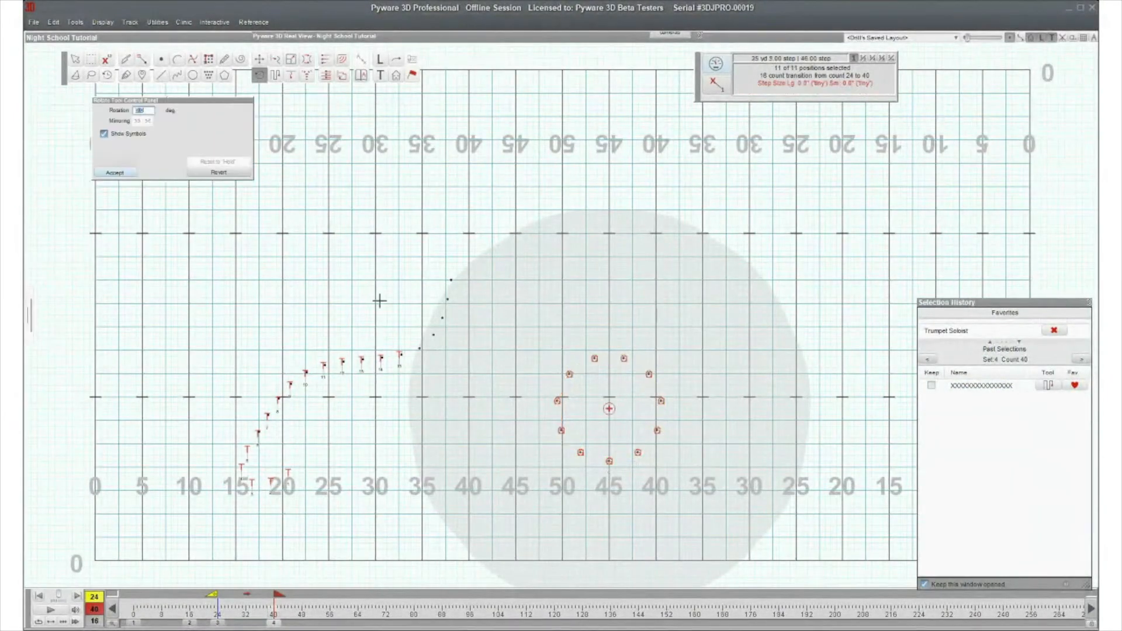
left_click_drag(581, 452, 667, 432)
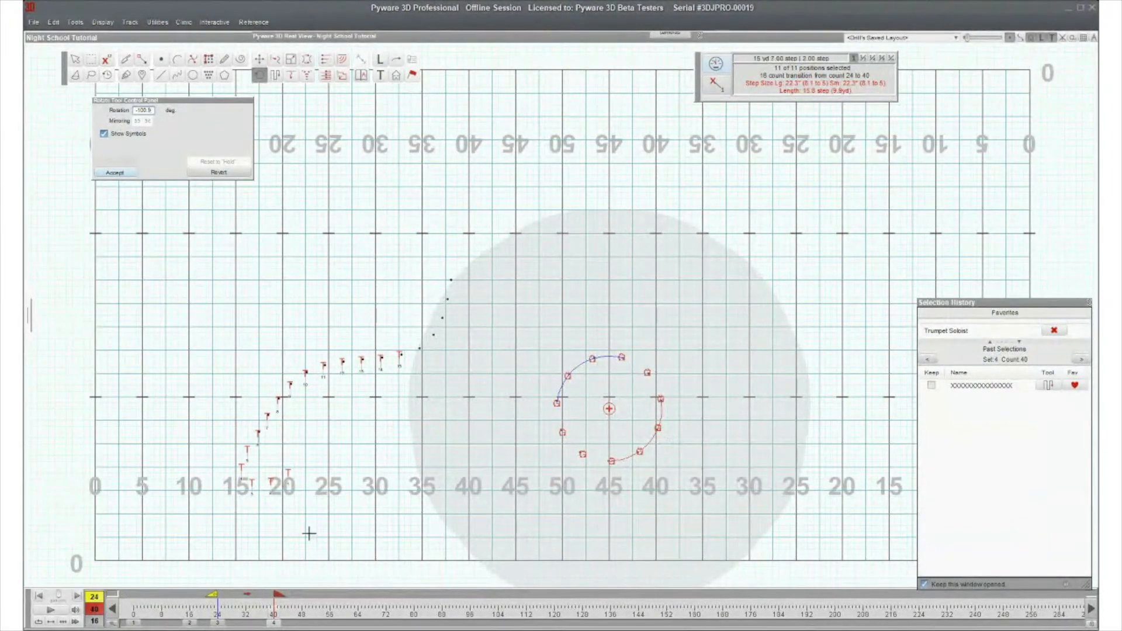
left_click(60, 610)
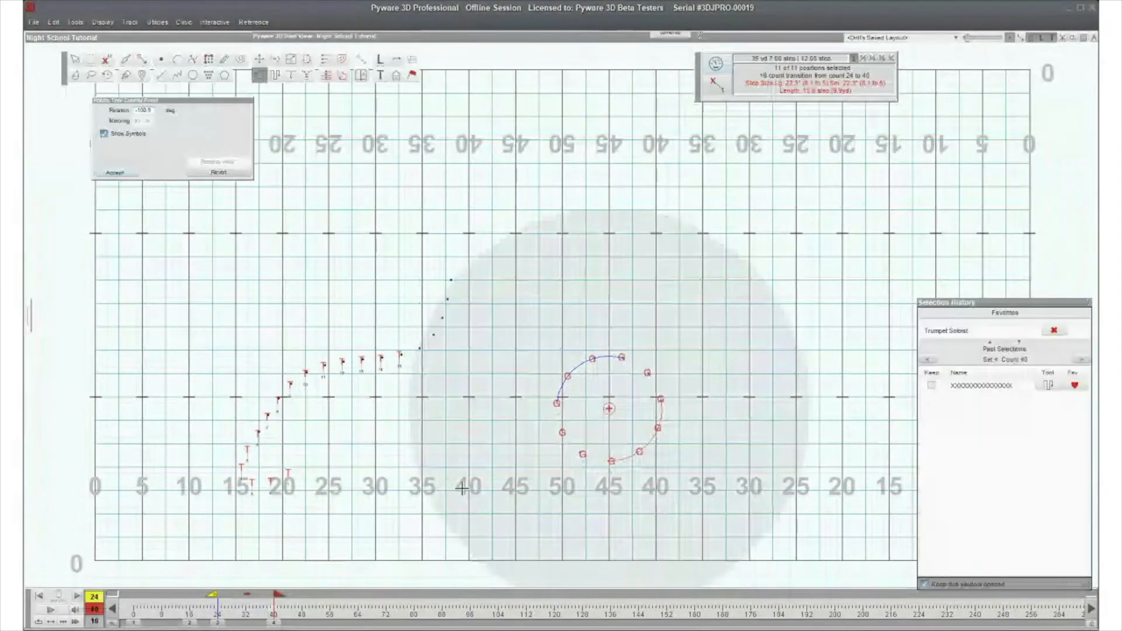
left_click(115, 173)
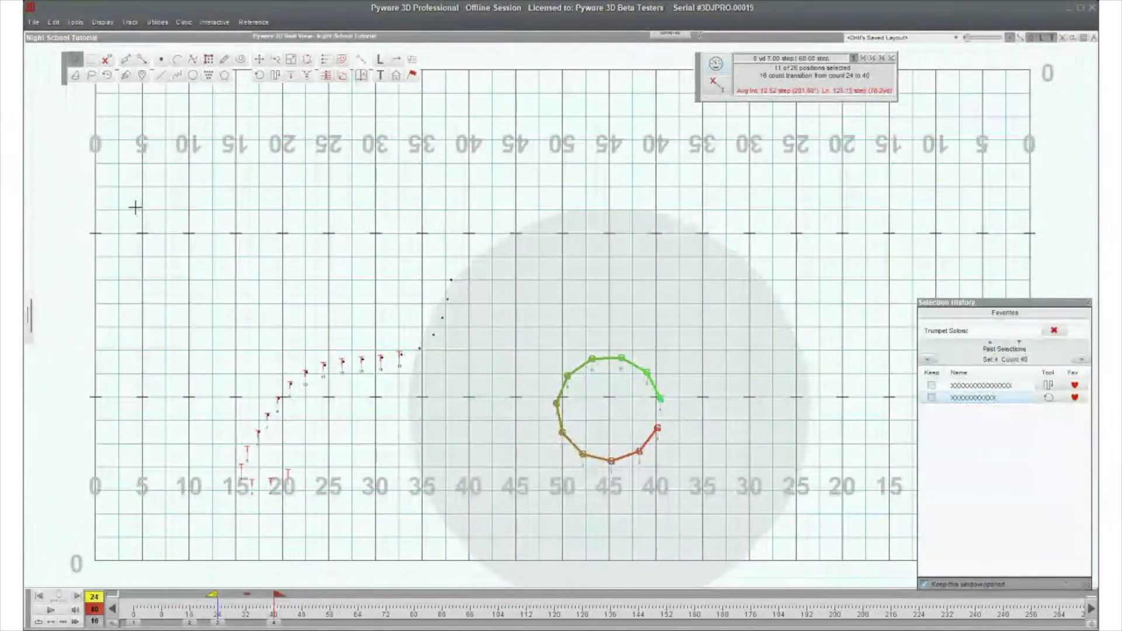
- Start printing the charts and save the drill as Night School Tutorial in the drills directory as a Version 10 file
left_click(34, 22)
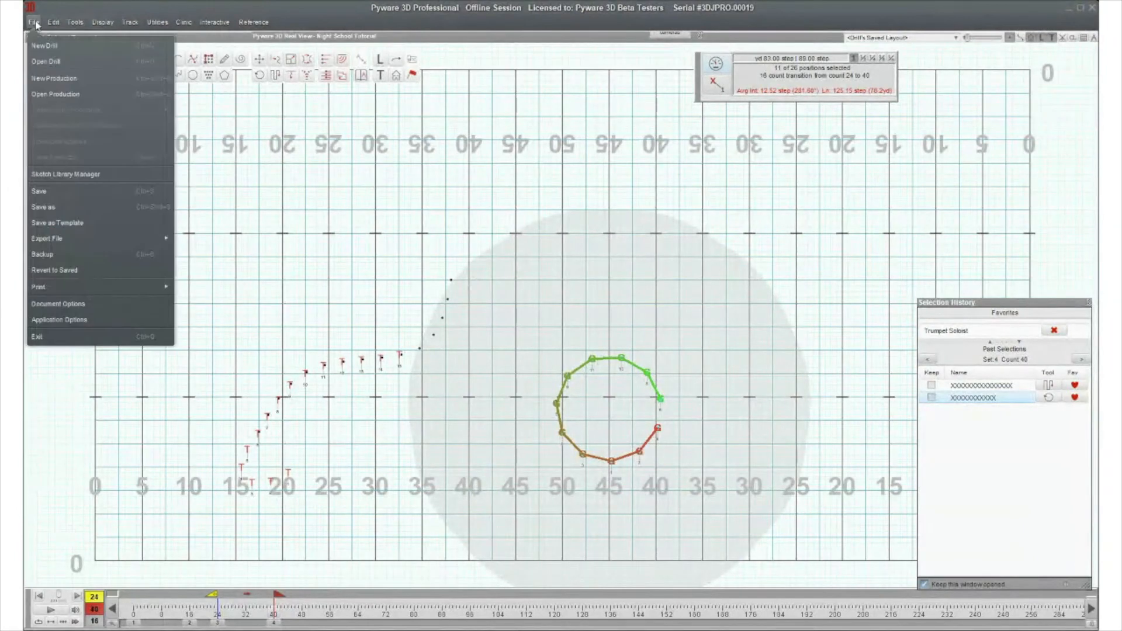
mouse_move(91, 286)
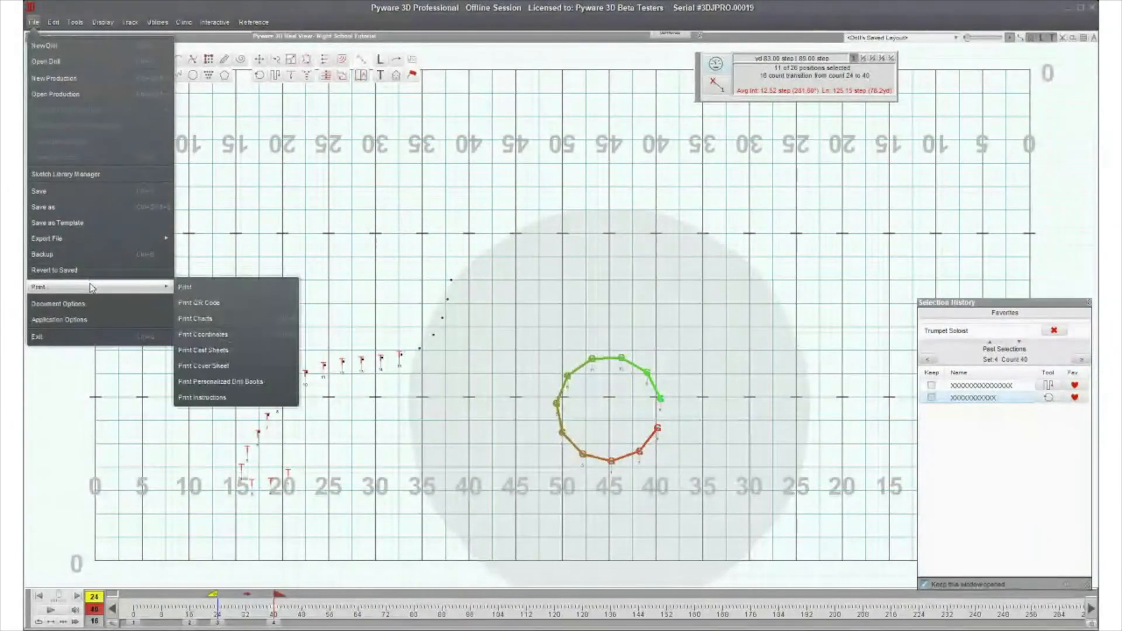
left_click(215, 318)
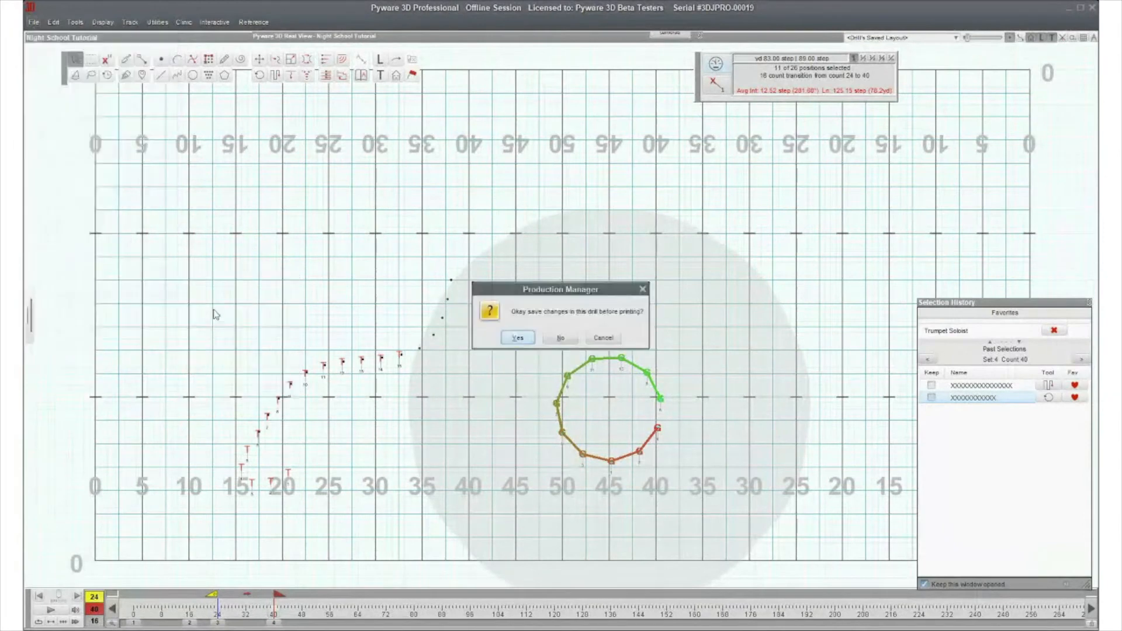
left_click(527, 339)
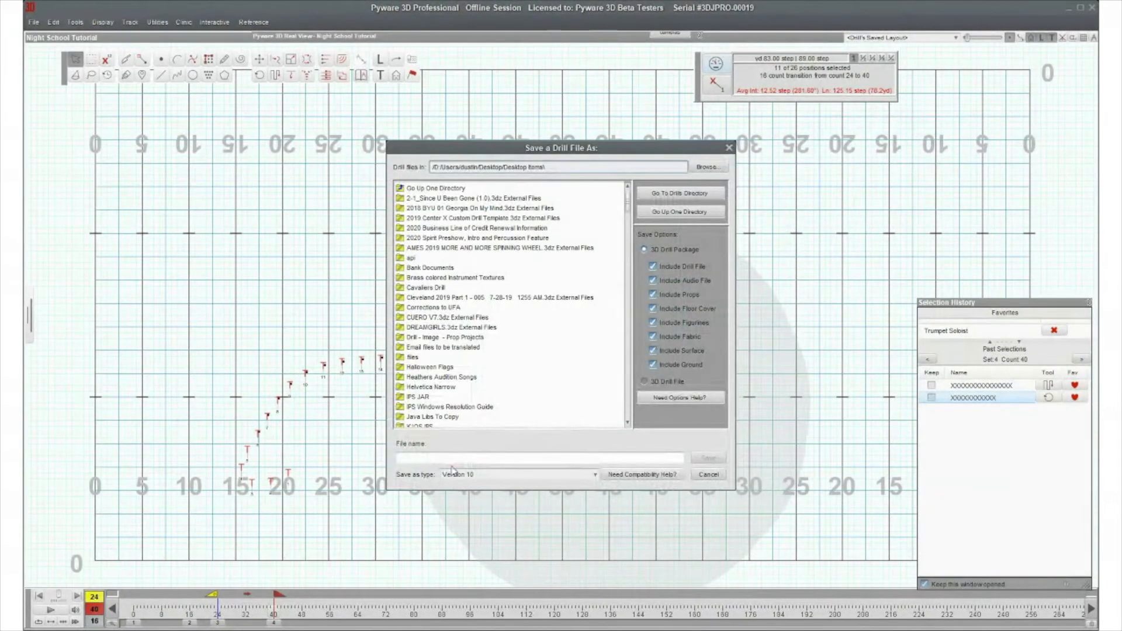
left_click(678, 193)
left_click(450, 459)
type("Night")
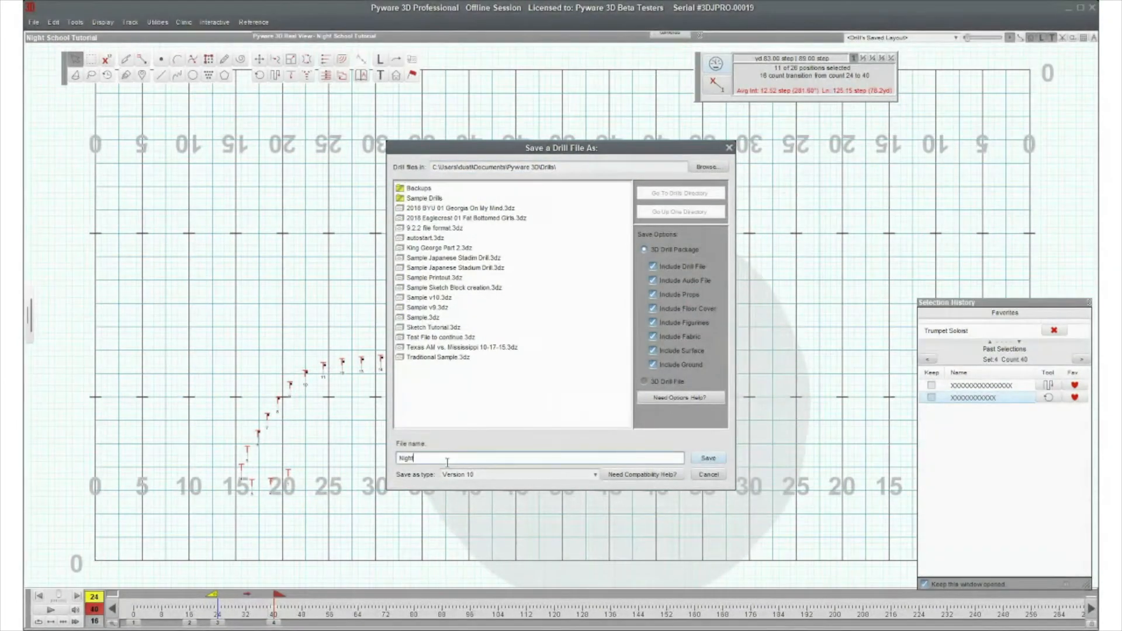
type(" School Tutorial")
left_click(709, 459)
key("ctrl+p")
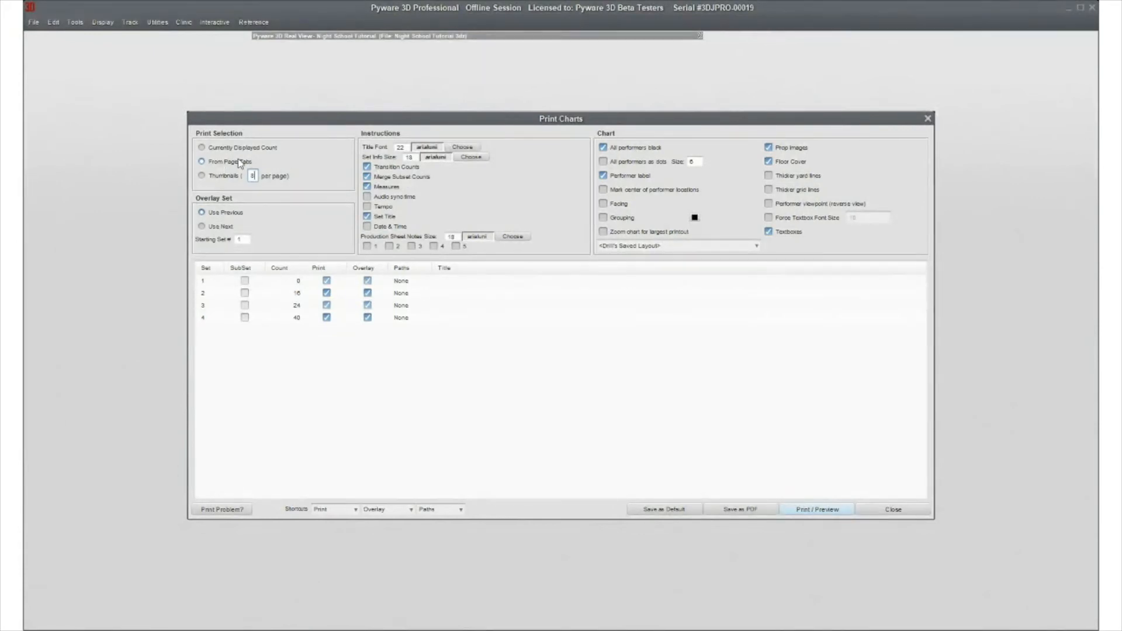
- Exclude sets 2, 3 and 4 from the chart printout and include them again
left_click(327, 293)
left_click(327, 305)
left_click(327, 318)
left_click(326, 305)
left_click(326, 293)
left_click(326, 317)
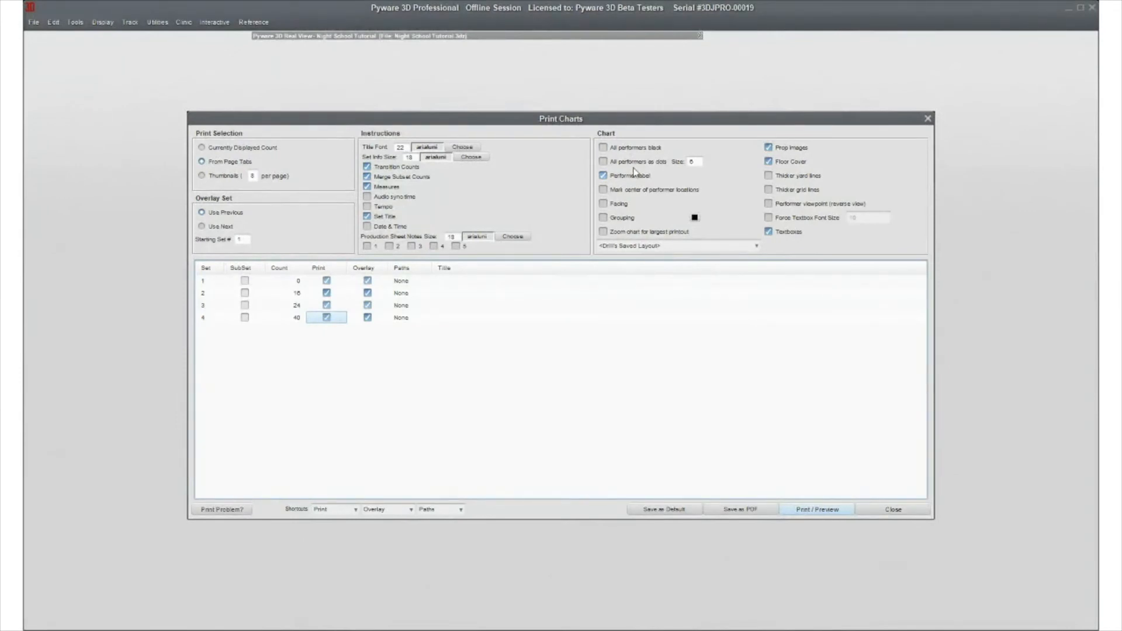
- Set all performers to print in black and page through the chart preview from set 1 to set 4
left_click(632, 153)
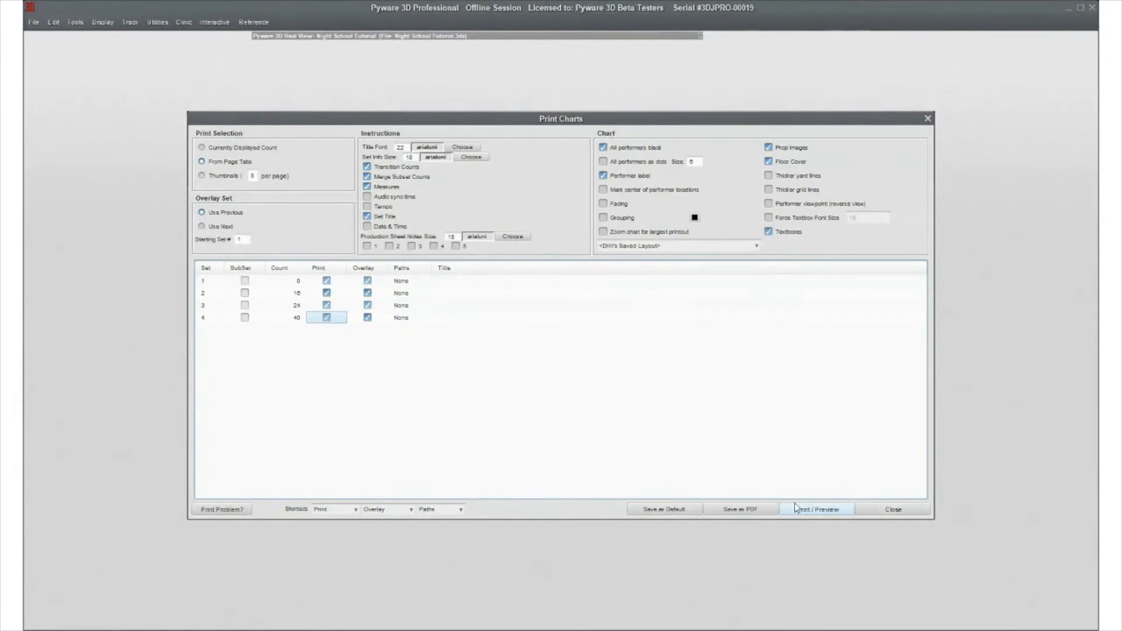
left_click(818, 514)
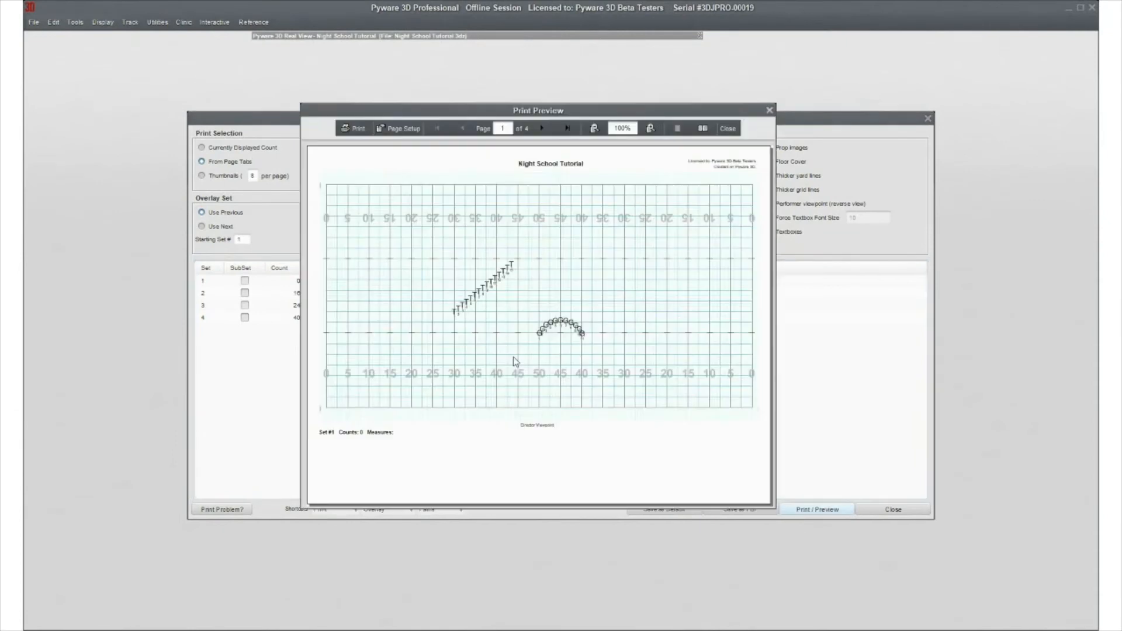
left_click(543, 129)
left_click(543, 129)
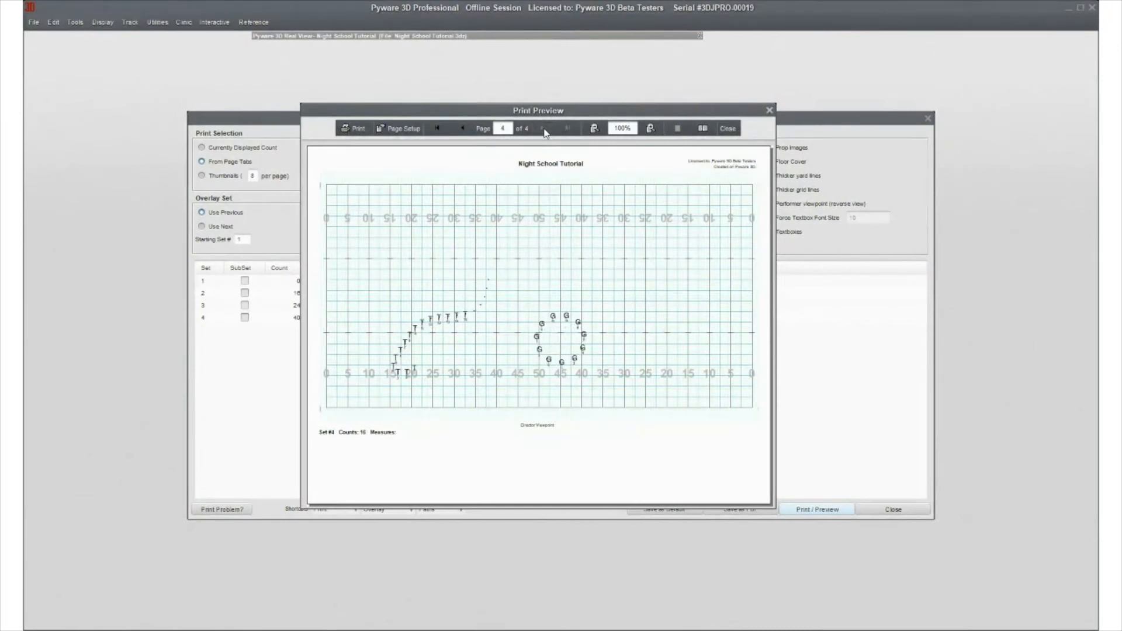
left_click(464, 135)
left_click(464, 135)
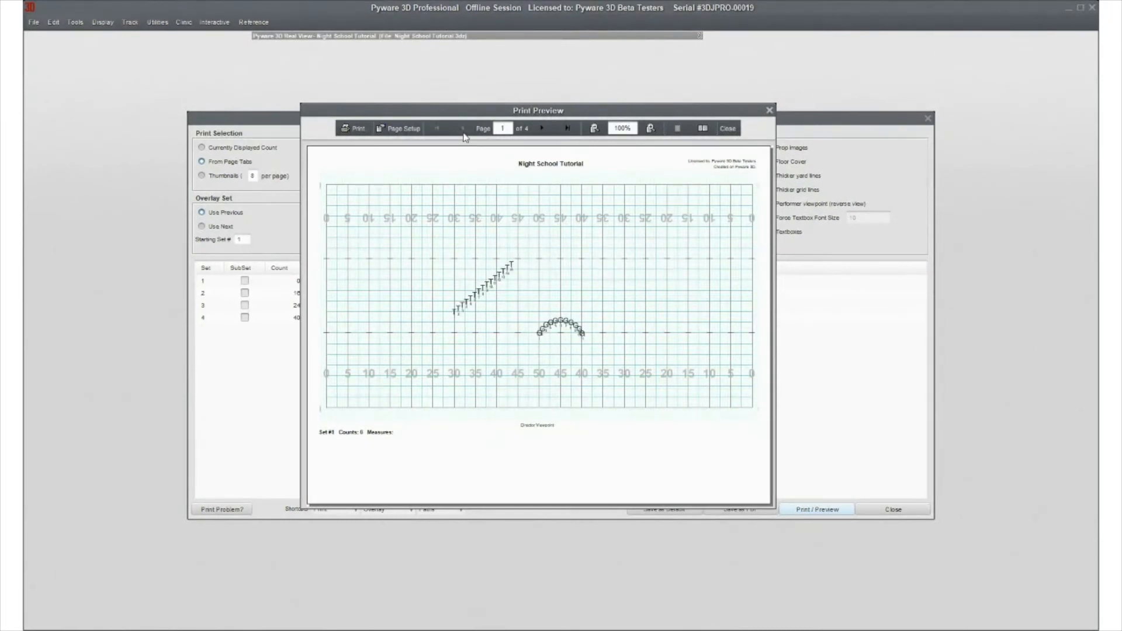
left_click(544, 129)
left_click(544, 129)
left_click(544, 129)
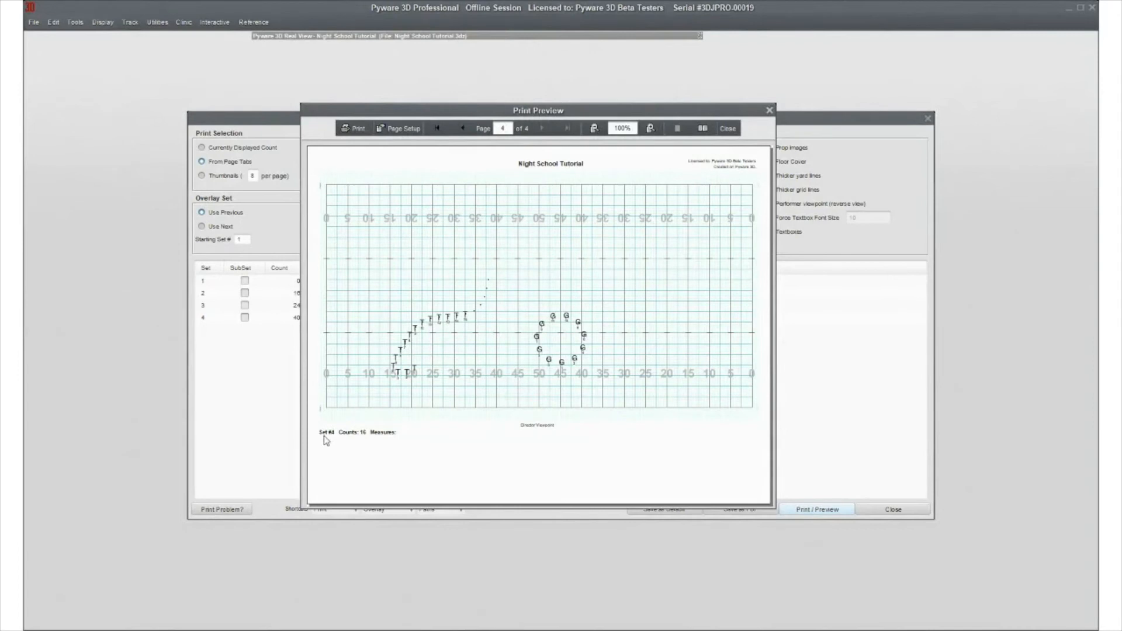
- View the printer options for the charts, cancel printing and close the preview
left_click(355, 130)
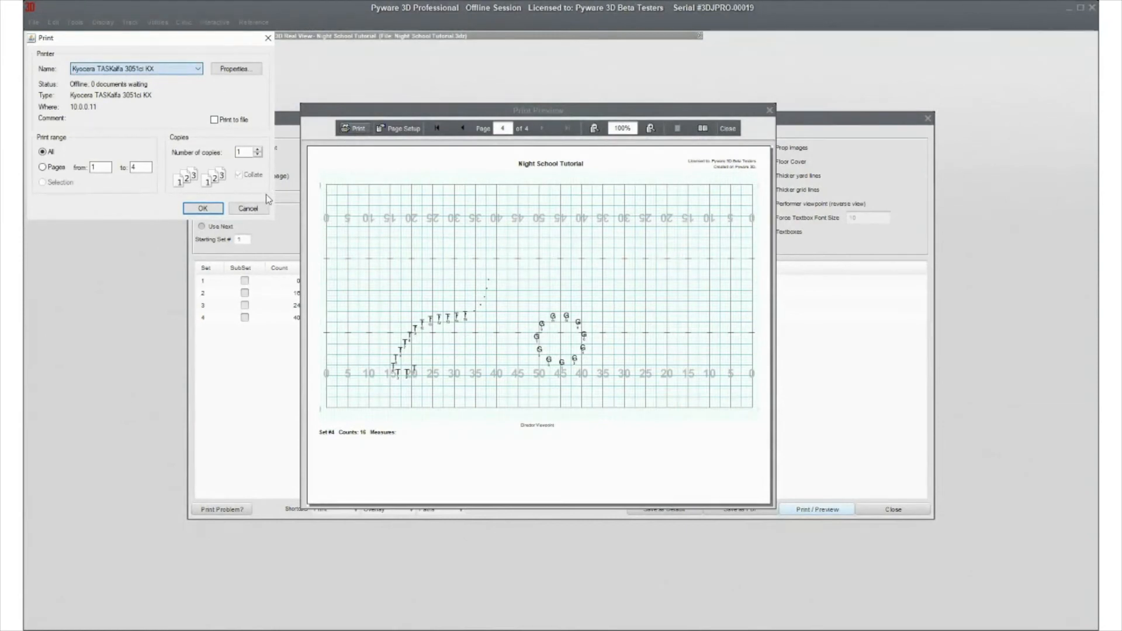
left_click(248, 208)
left_click(728, 128)
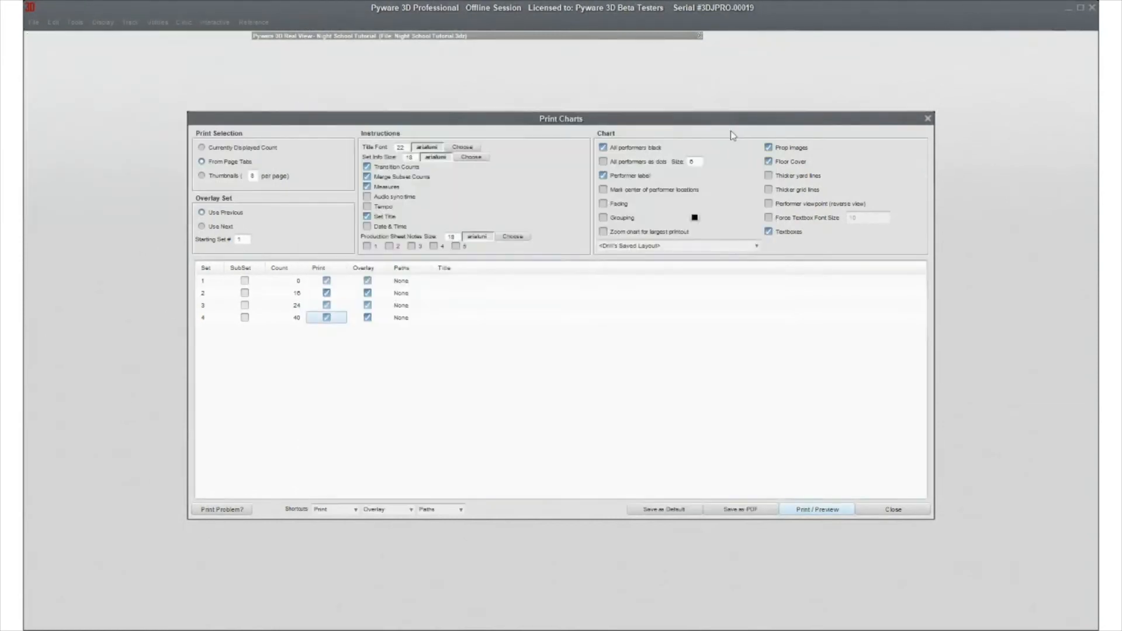
- Save the charts as a PDF named Night School Charts on the desktop and close the chart print settings
left_click(751, 510)
left_click(57, 106)
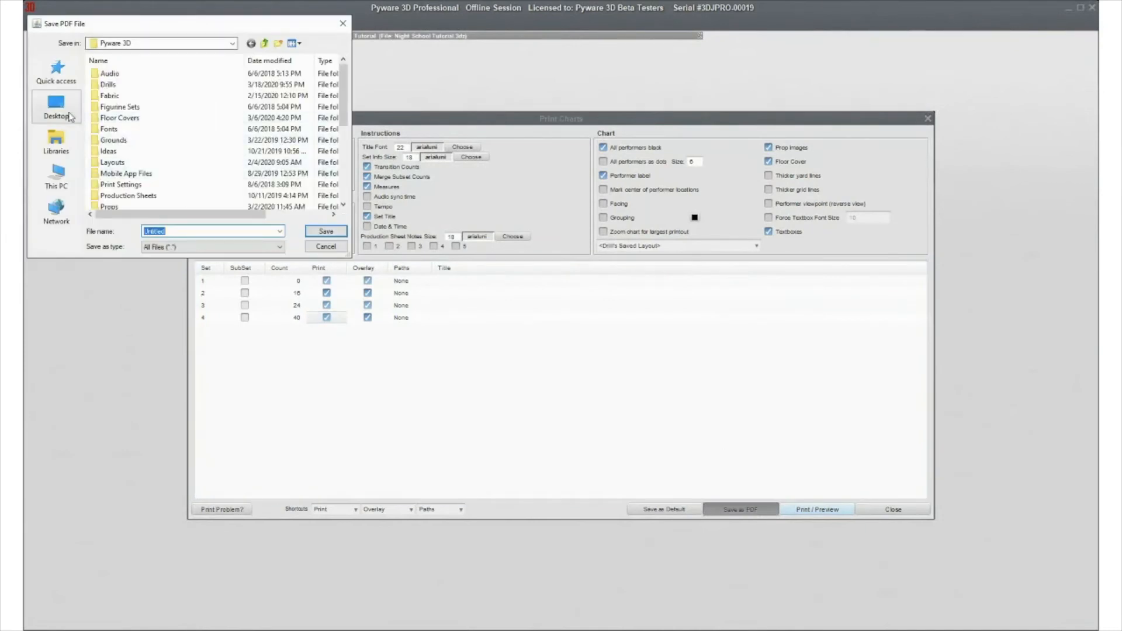
left_click(196, 230)
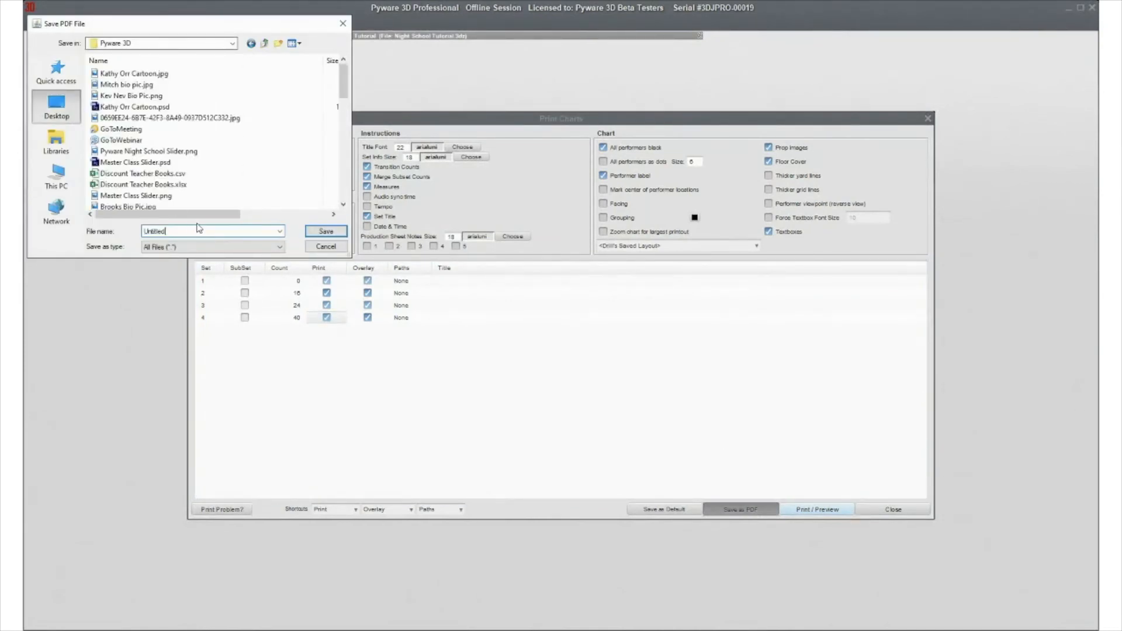
key("BackSpace")
key("BackSpace")
key("BackSpace")
key("BackSpace")
key("BackSpace")
key("BackSpace")
key("BackSpace")
type("N")
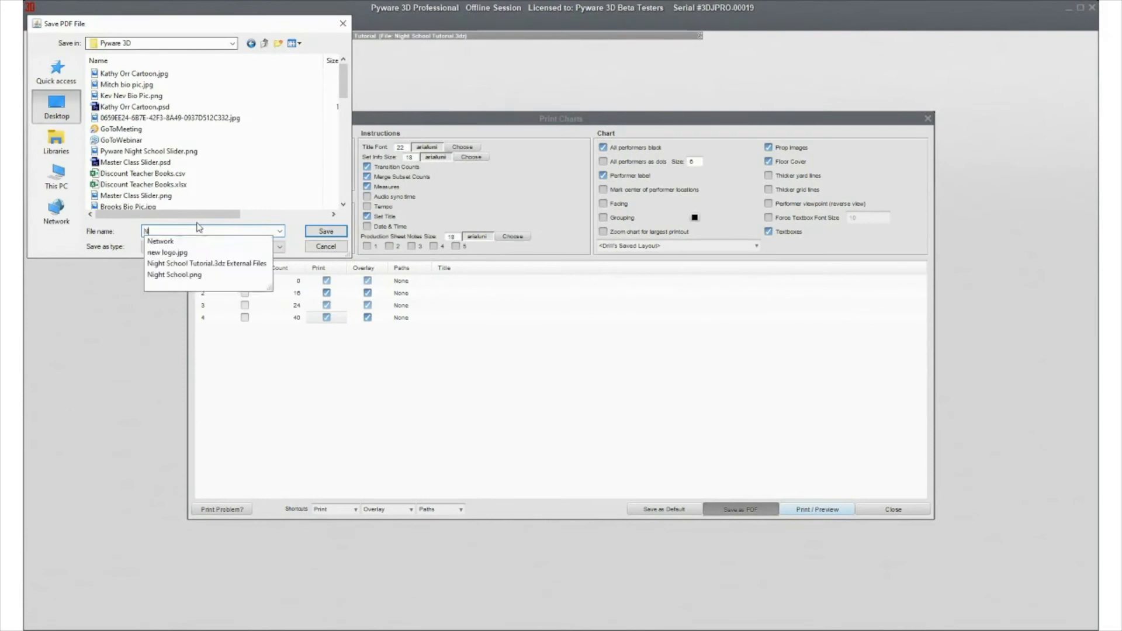
type("ight Sc")
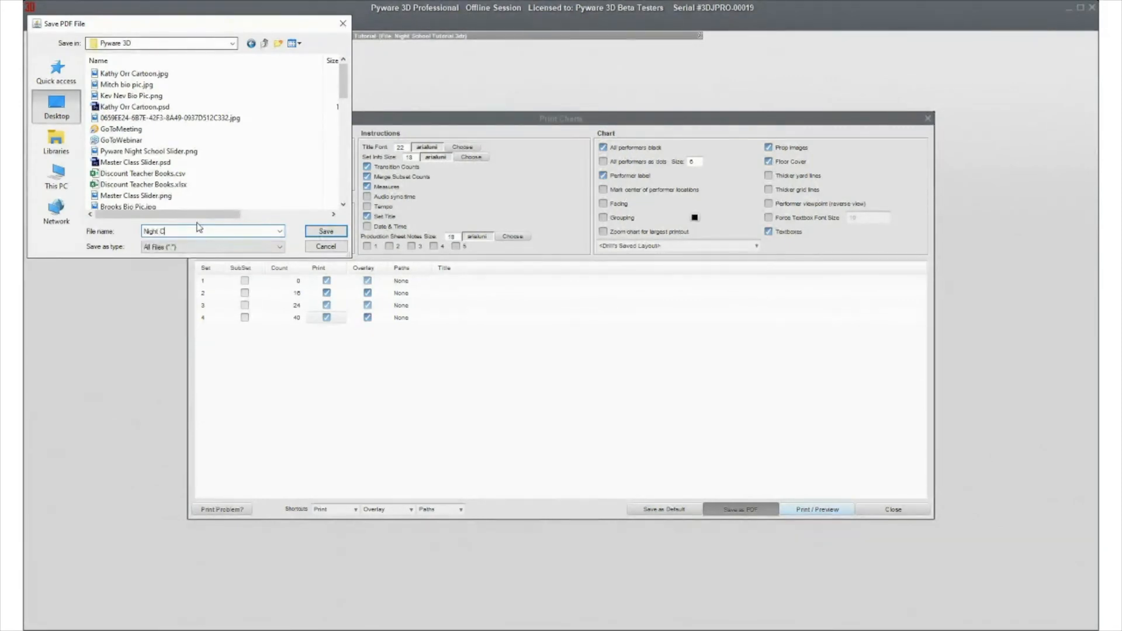
type("hool Charts")
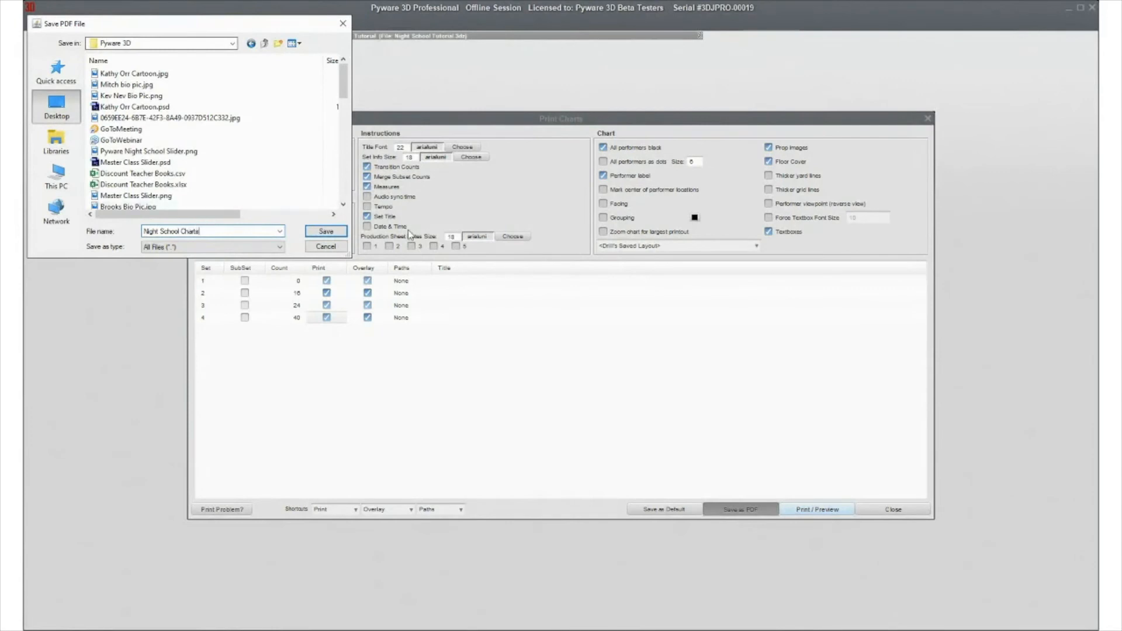
left_click(339, 231)
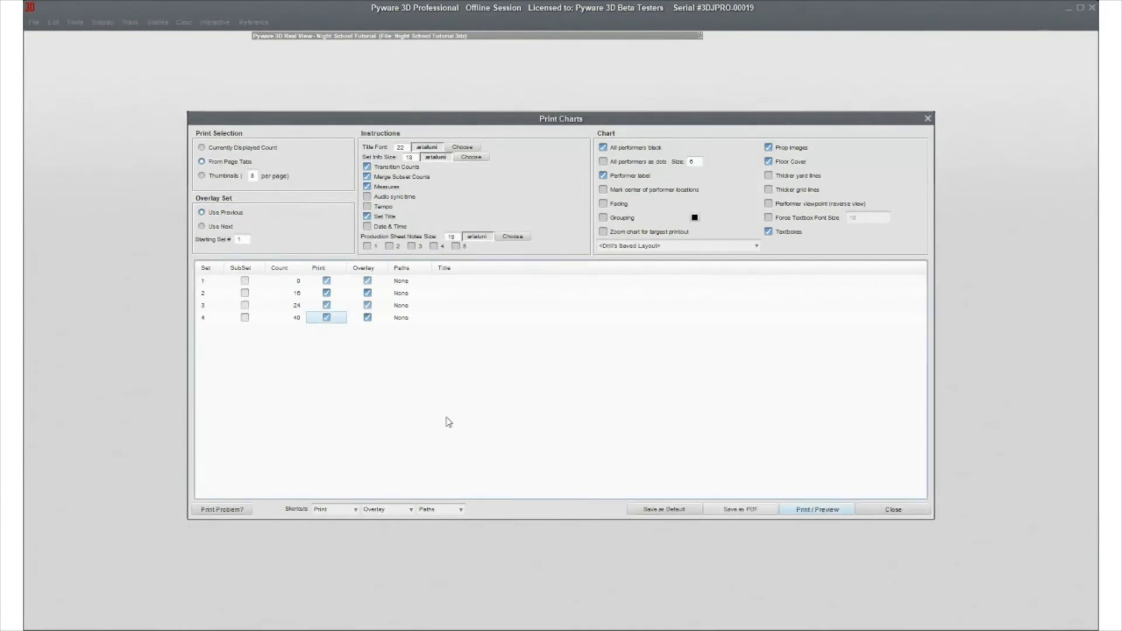
left_click(894, 509)
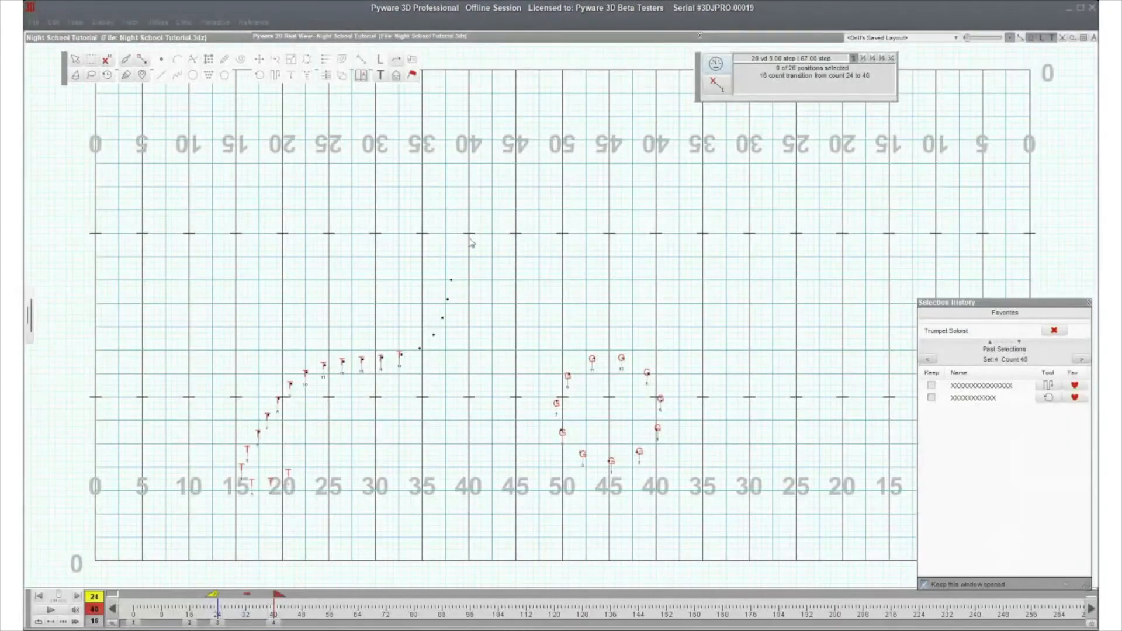
- Open the coordinate print settings without saving the drill changes
left_click(33, 22)
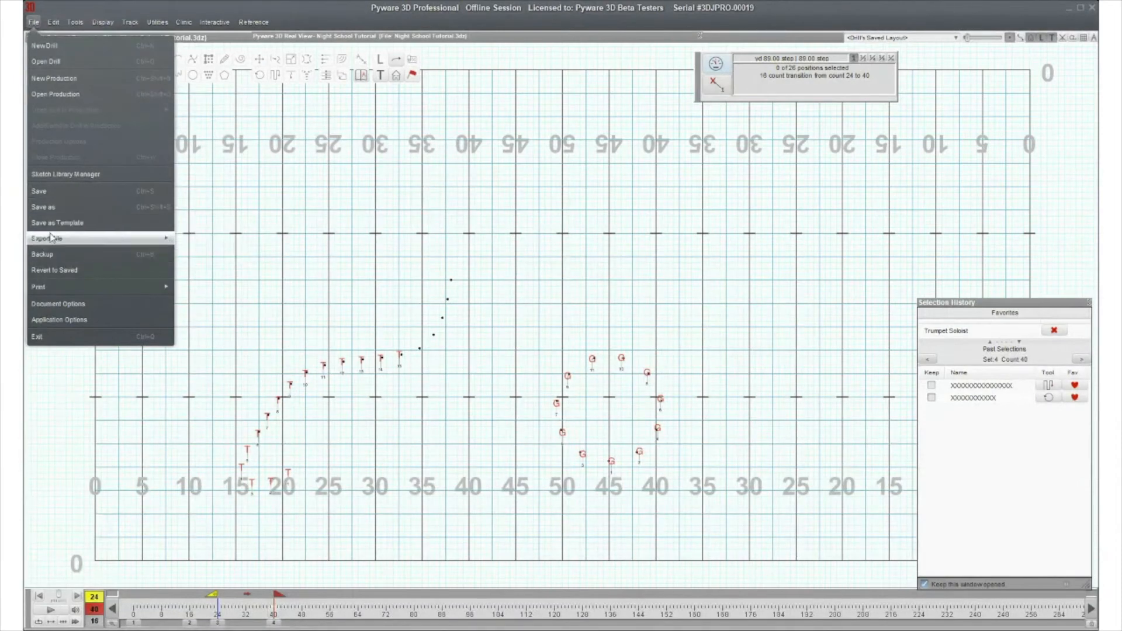
mouse_move(54, 292)
left_click(202, 334)
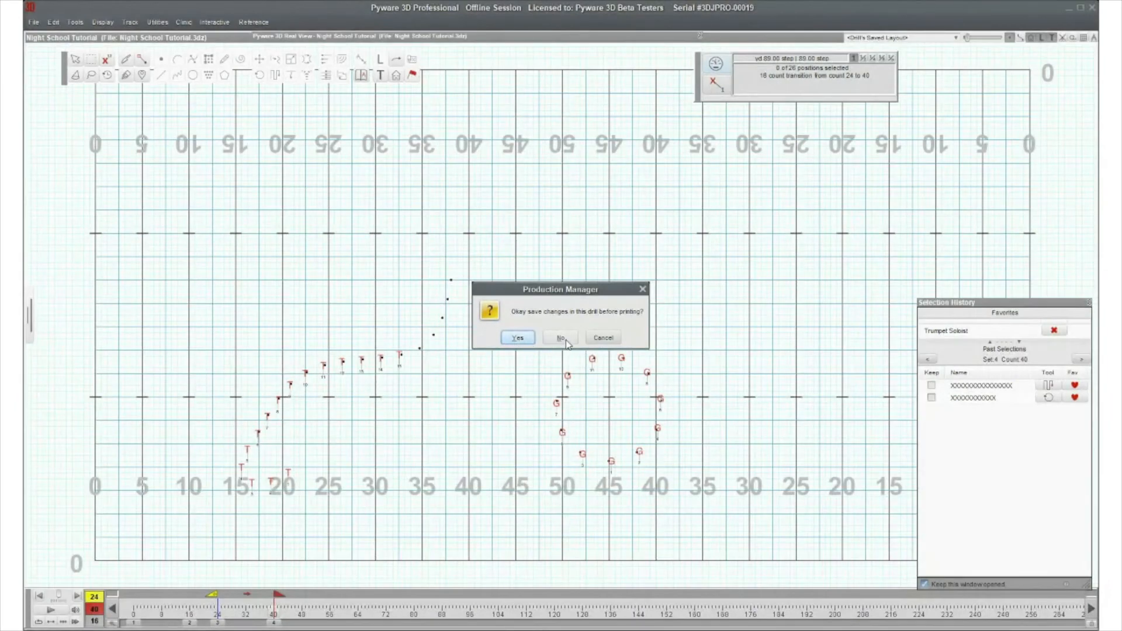
left_click(561, 338)
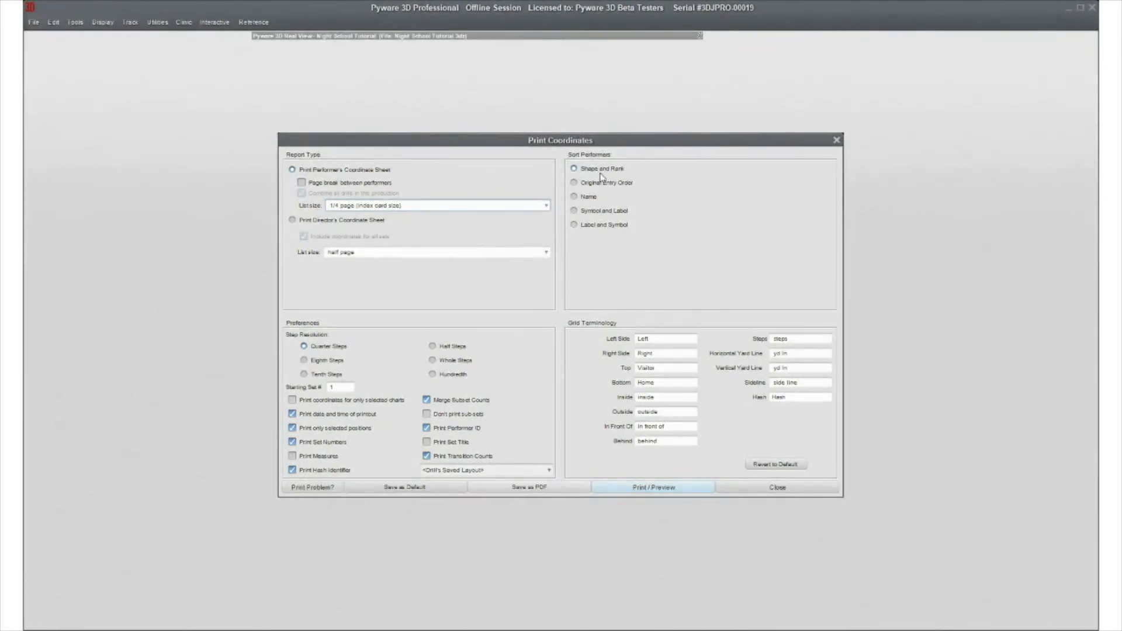
- Set the coordinate sheets' grid terminology to Side 1 for the left side and Side 2 for the right side
left_click(660, 339)
left_click_drag(660, 339, 615, 339)
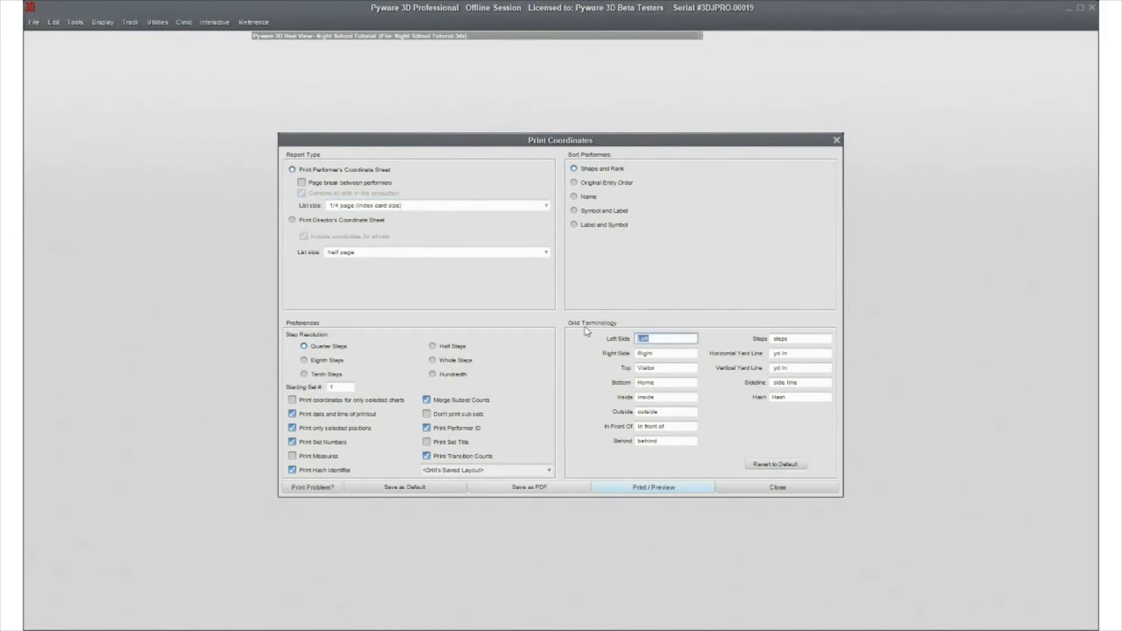
type("Side 1")
left_click_drag(670, 353, 633, 346)
type("S")
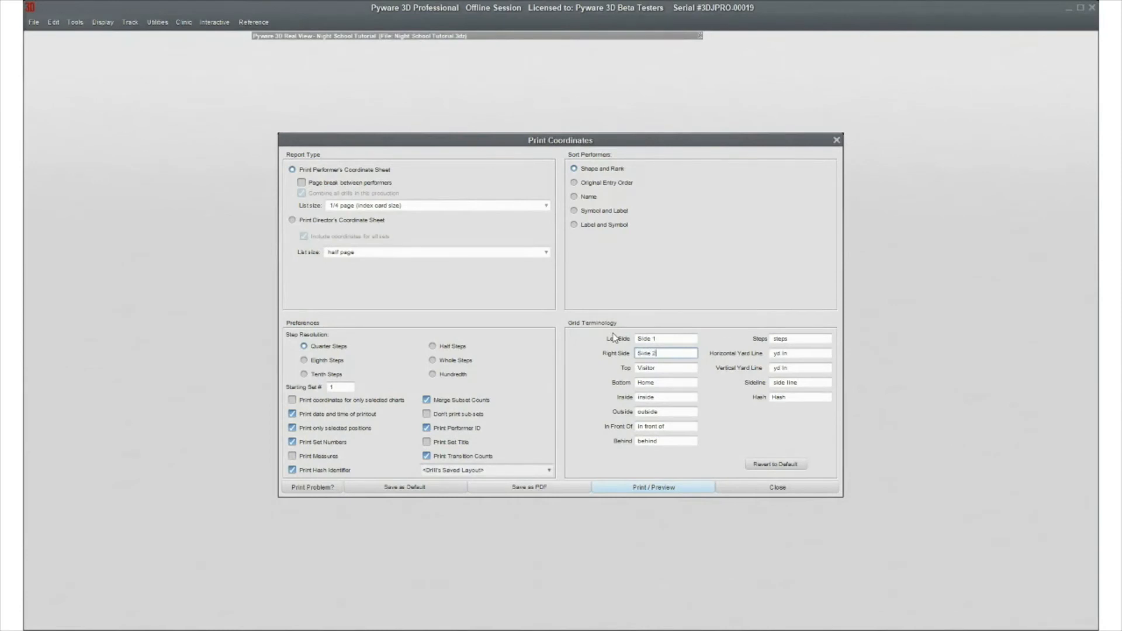
- Review the top, bottom, inside and outside grid terms and preview the performers' quarter-page coordinate sheets
left_click(667, 370)
left_click(660, 384)
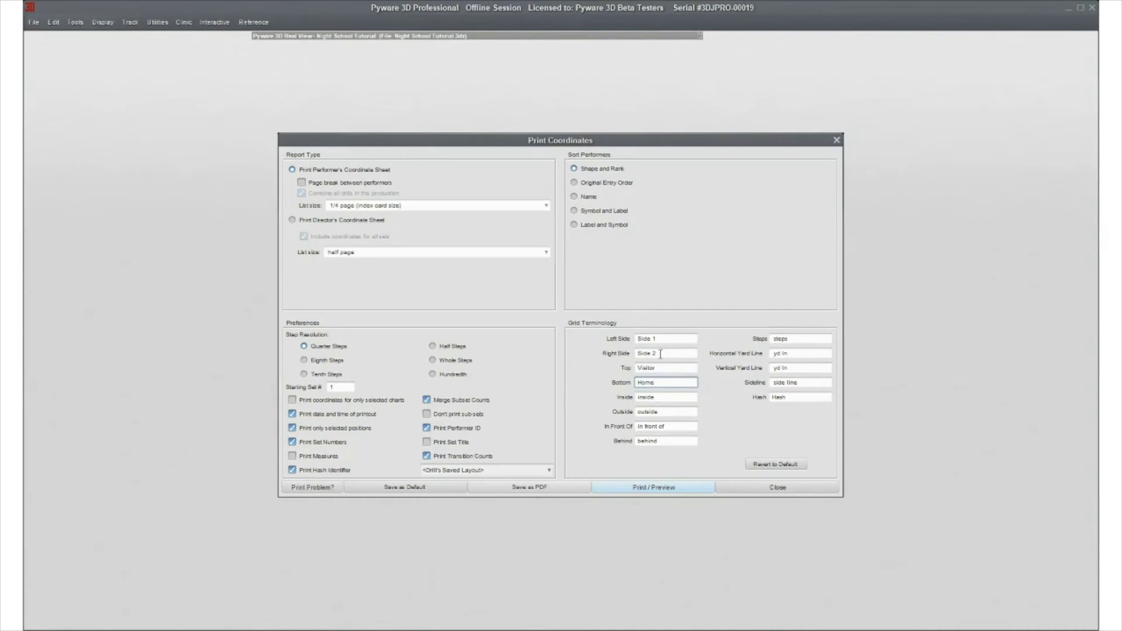
left_click(670, 397)
left_click(667, 415)
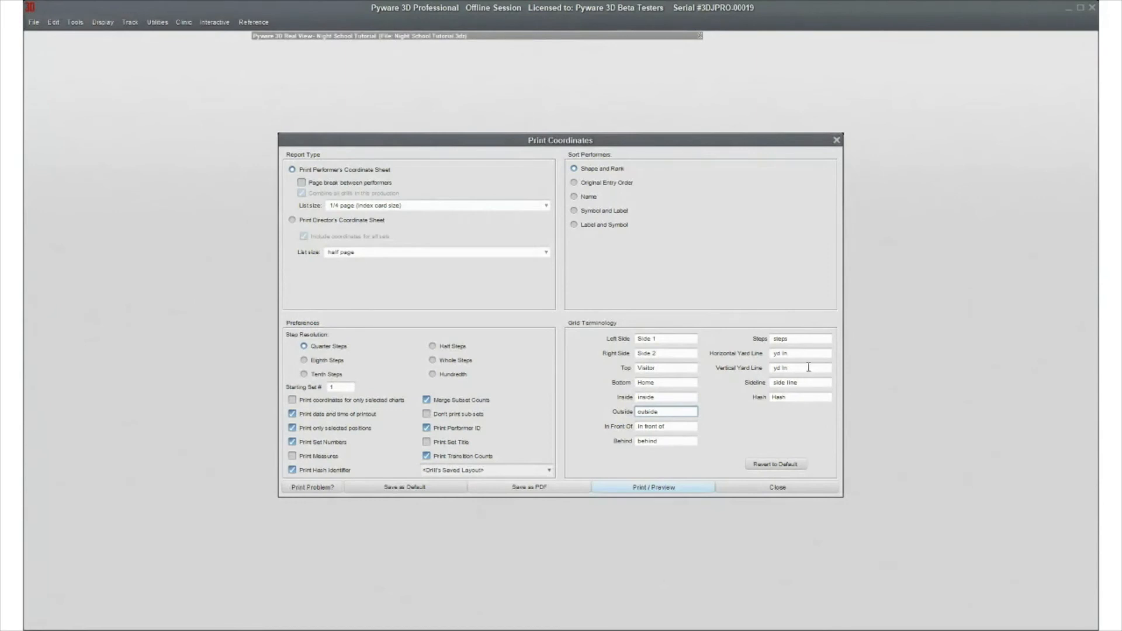
left_click(643, 490)
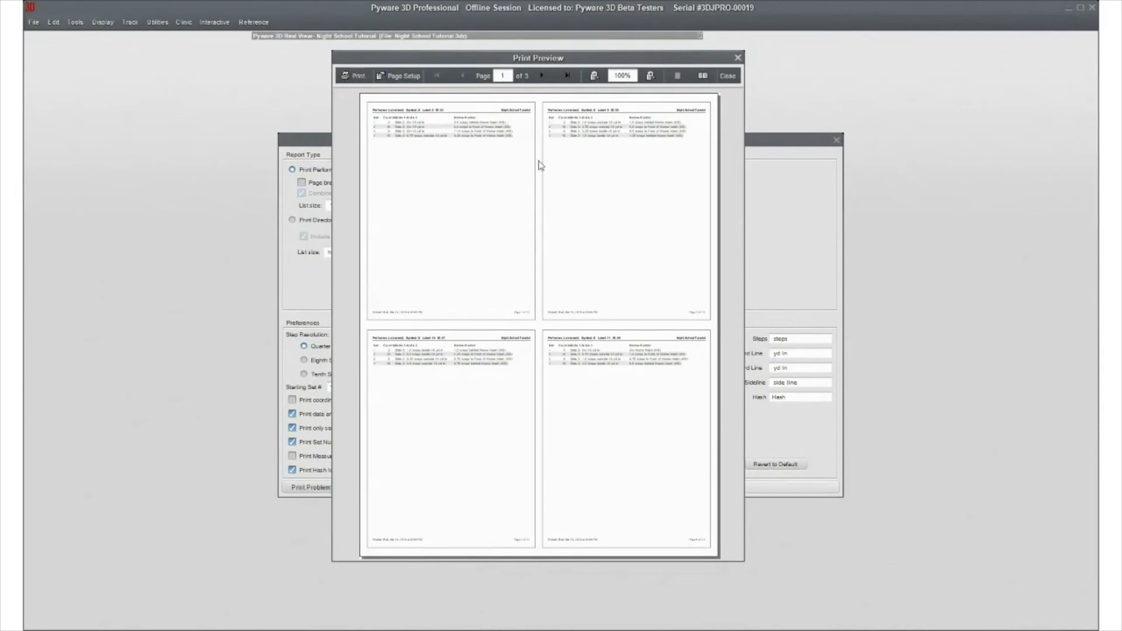
- Set the performers' coordinate sheet list size to whole page and preview the sheets
left_click(727, 77)
left_click(407, 206)
left_click(398, 220)
left_click(670, 487)
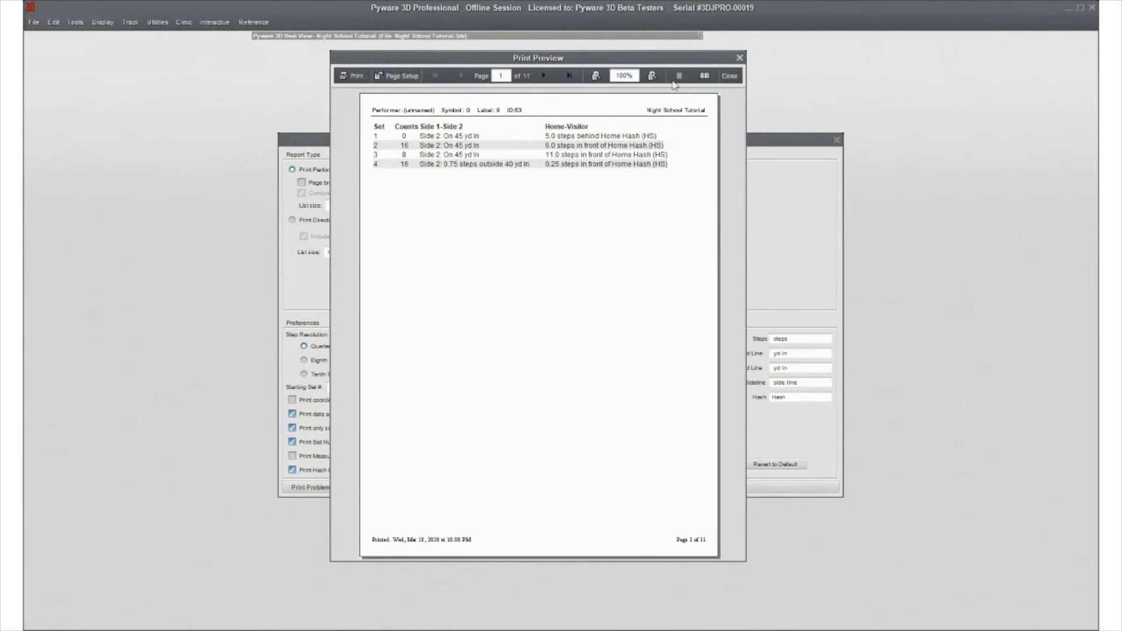
left_click(730, 76)
- Save the coordinate sheets as a PDF named Night School Coordinates on the desktop and close the coordinate print settings
left_click(574, 490)
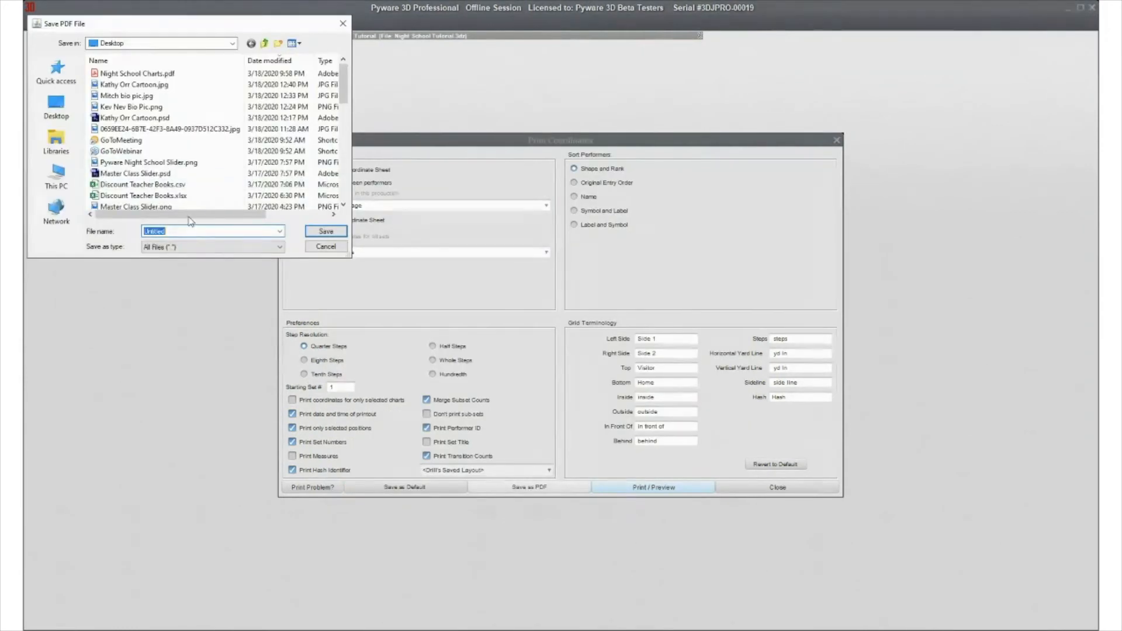
type("Night Sc")
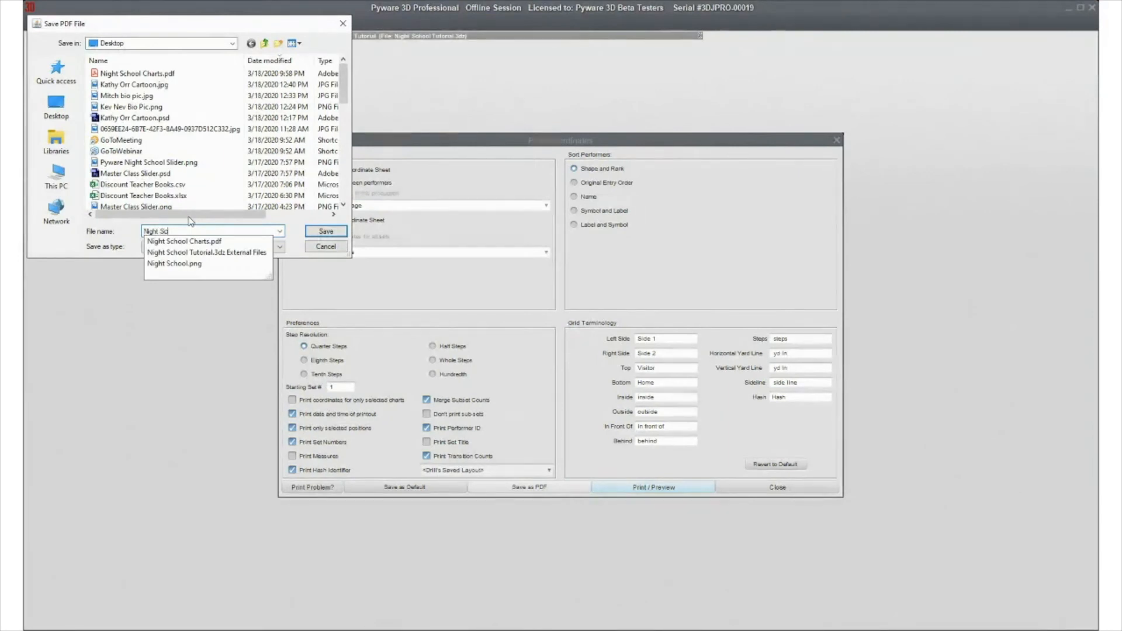
type("hool Coordinates")
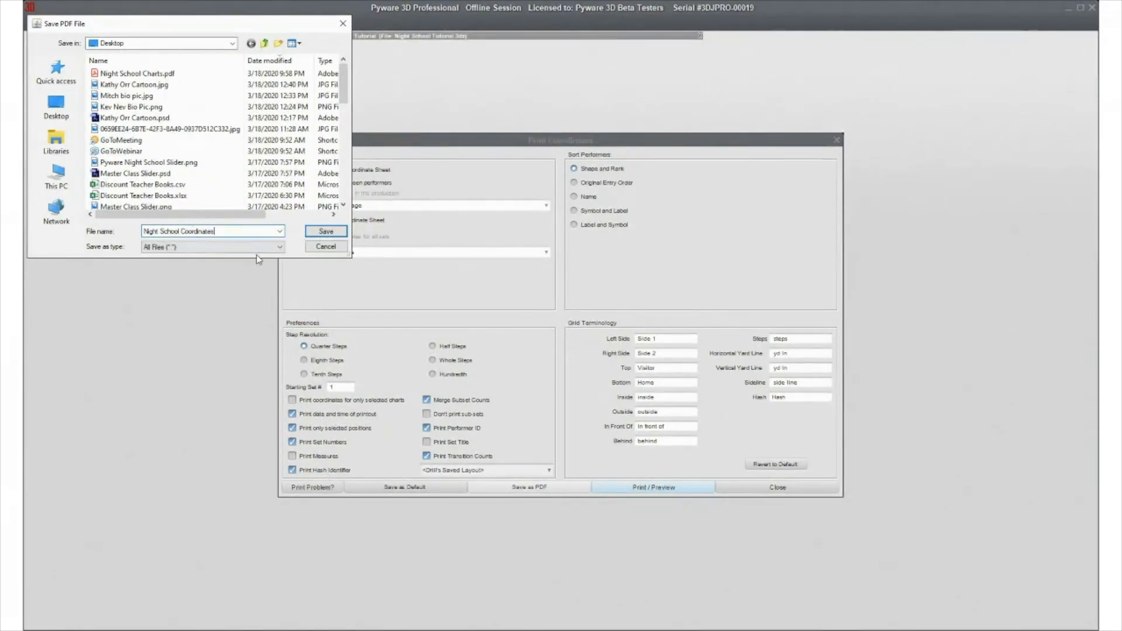
left_click(314, 234)
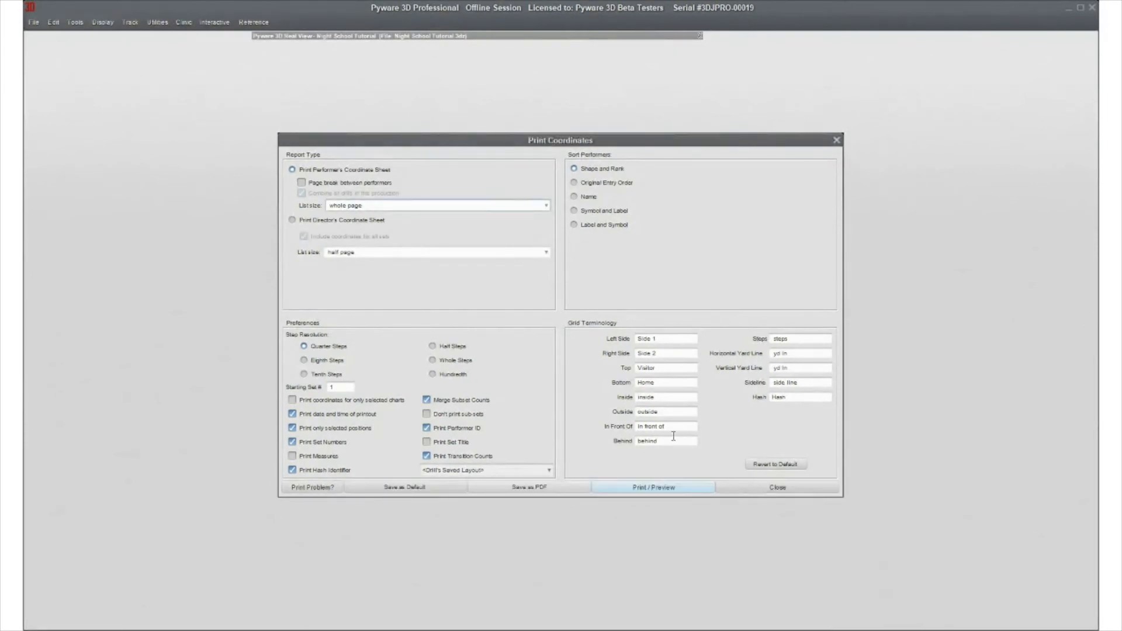
left_click(767, 490)
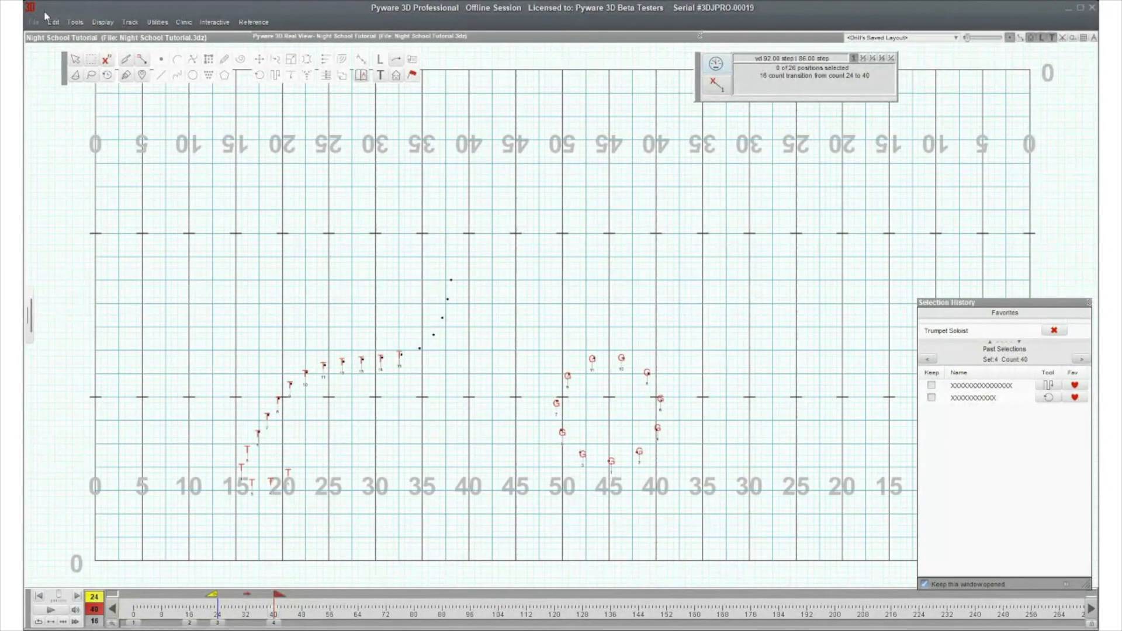
- At set 2, push the trumpet line toward the 50-yard line and slightly toward the front, bridging the changes to set 3
left_click(189, 623)
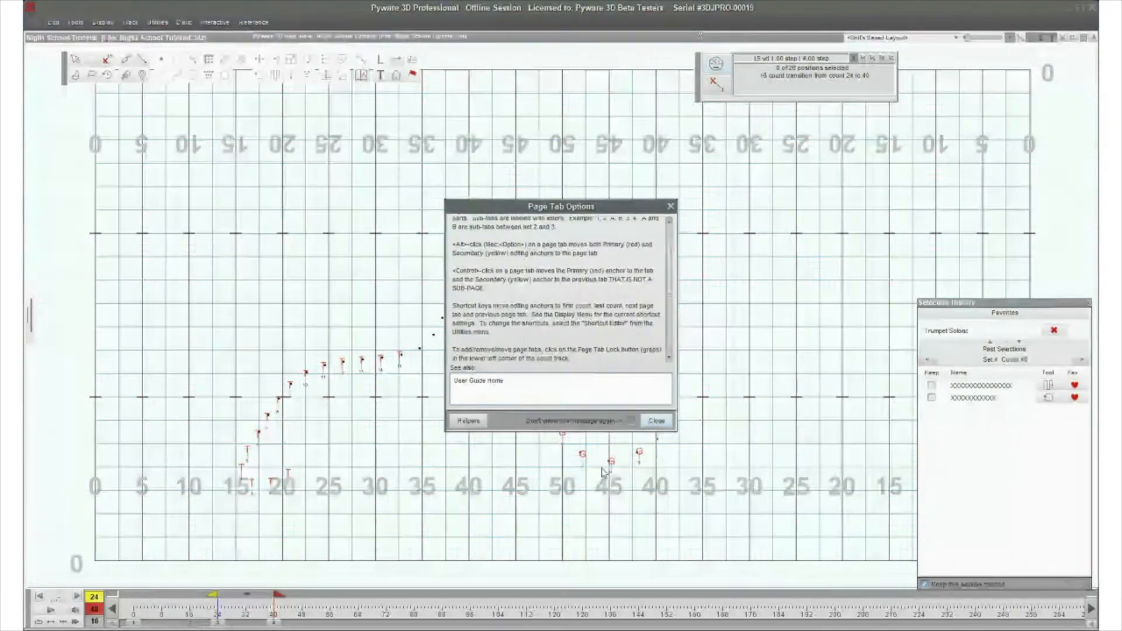
left_click(657, 420)
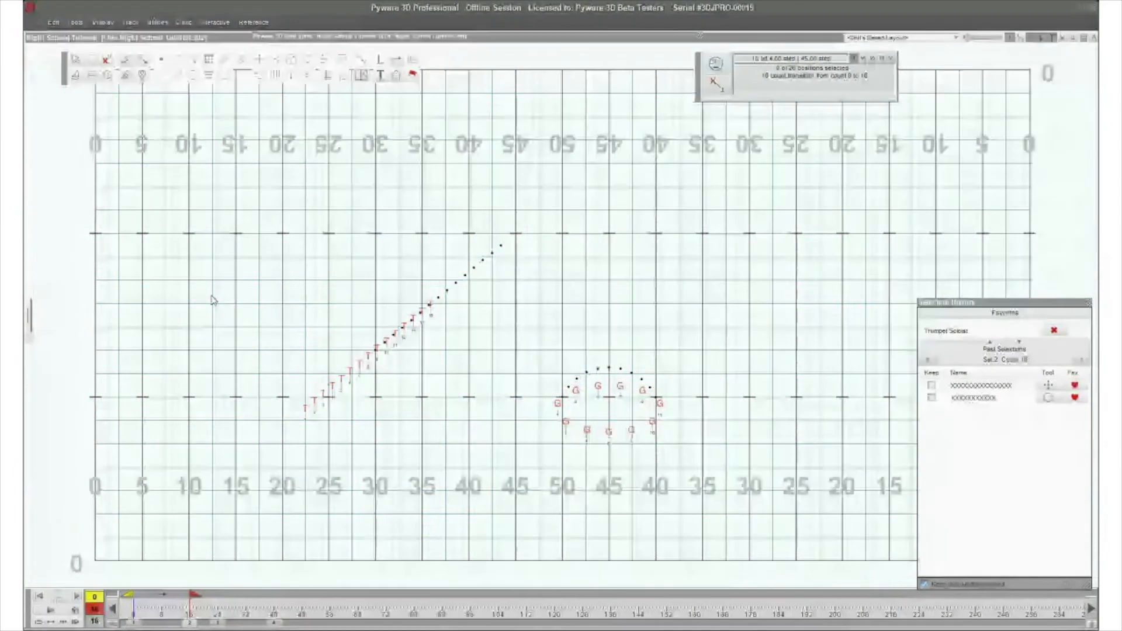
left_click_drag(250, 304, 370, 433)
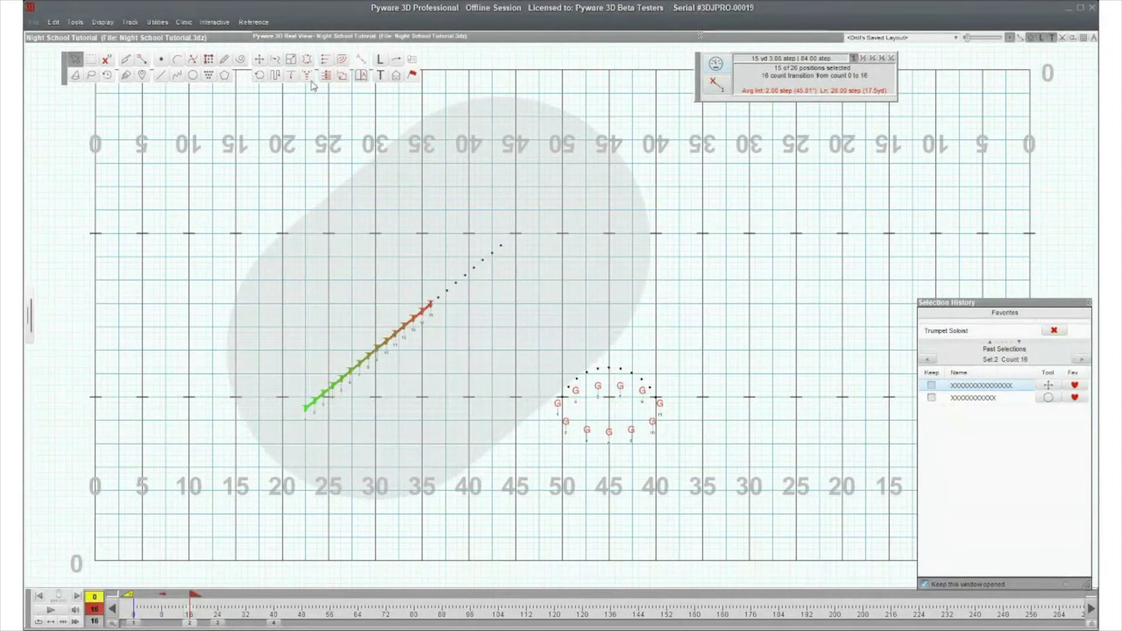
left_click(259, 59)
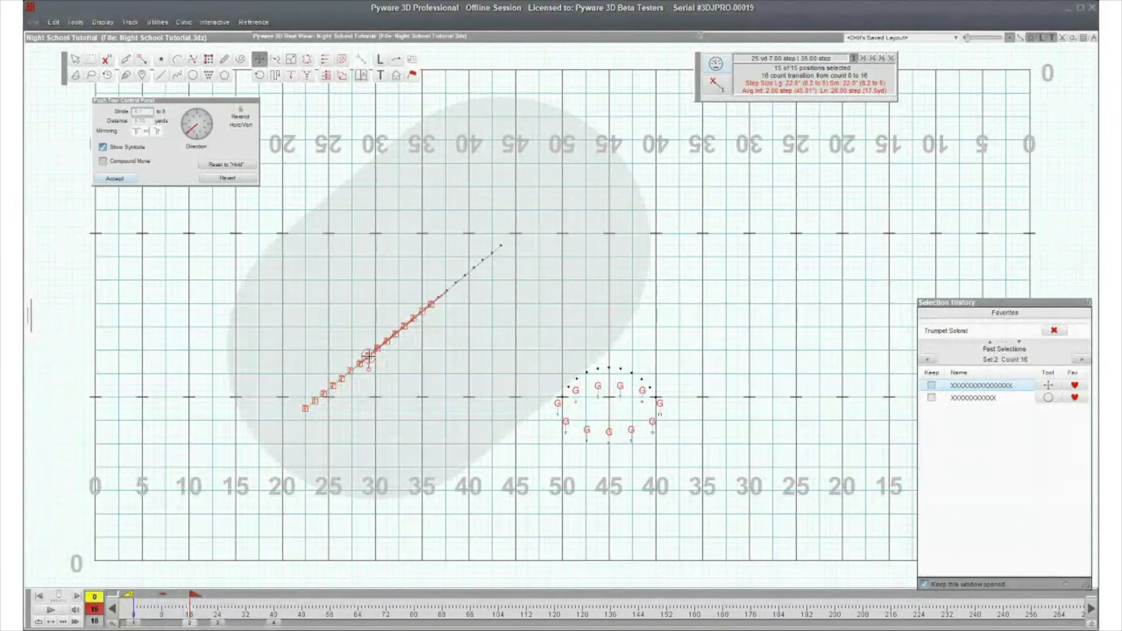
left_click_drag(368, 358, 437, 370)
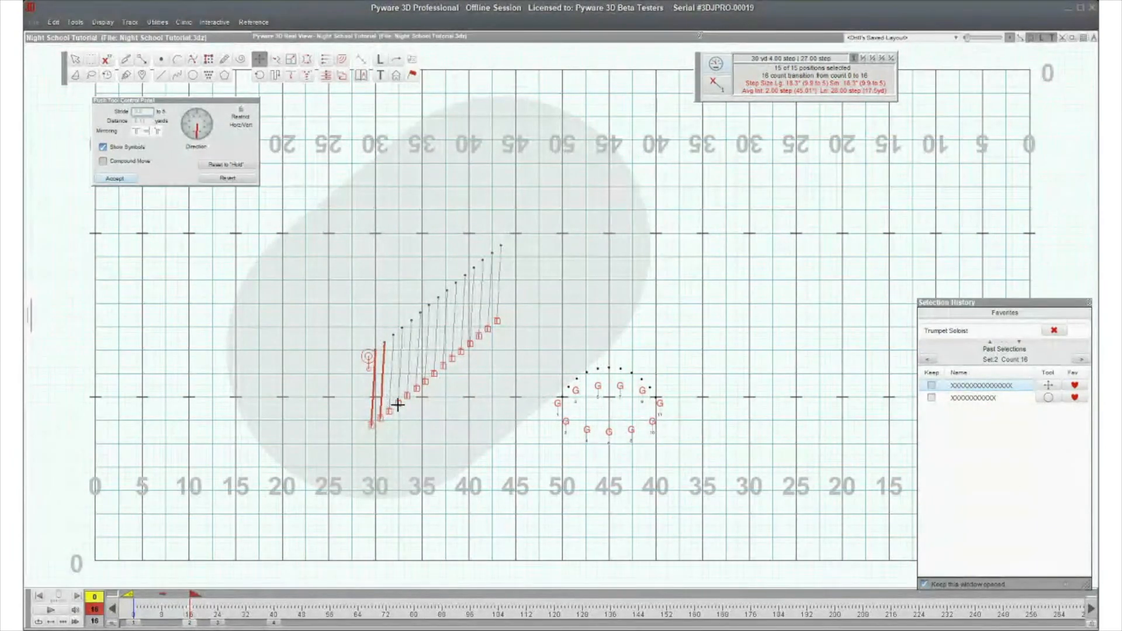
left_click(128, 180)
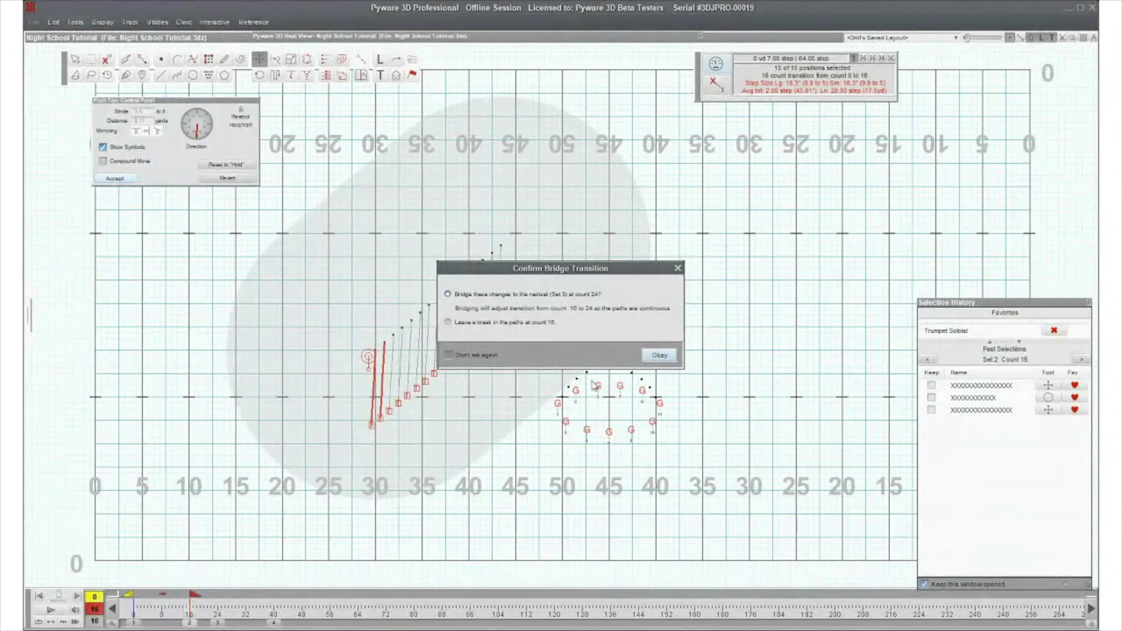
left_click(659, 356)
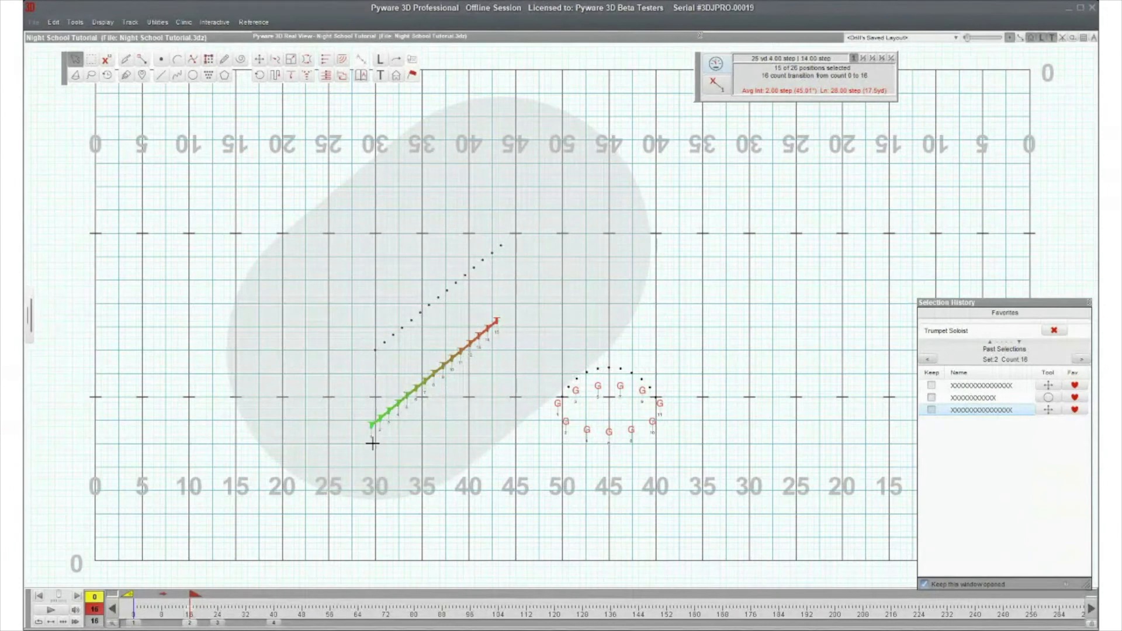
- Go to set 3 to view the transition from count 16 to 24 and clear the trumpet selection
left_click(222, 623)
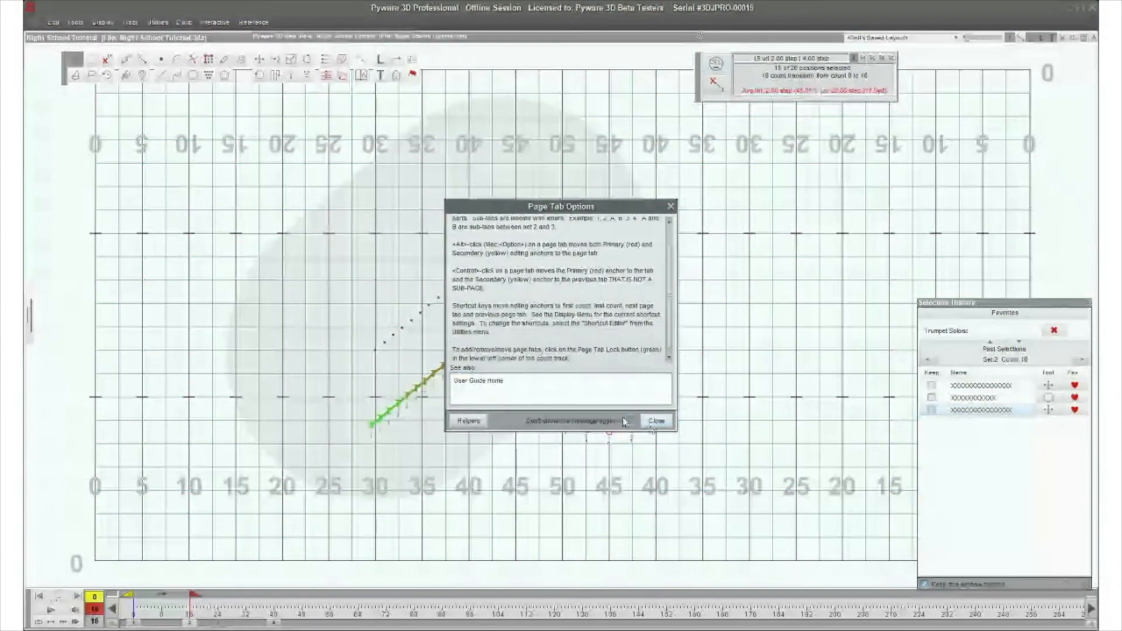
left_click(656, 421)
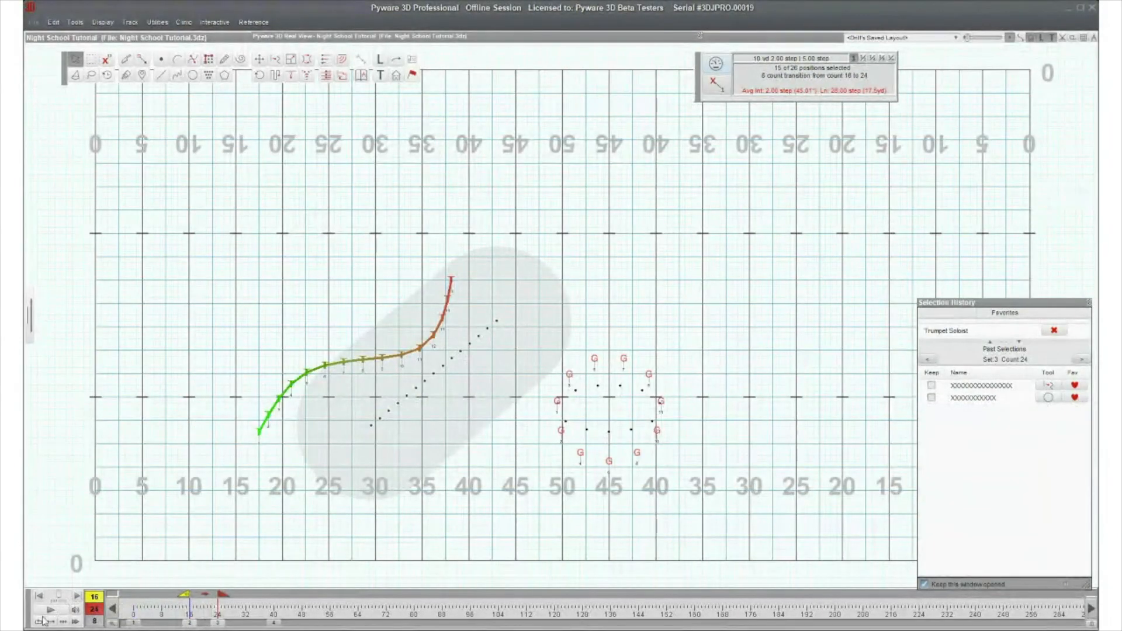
left_click(62, 613)
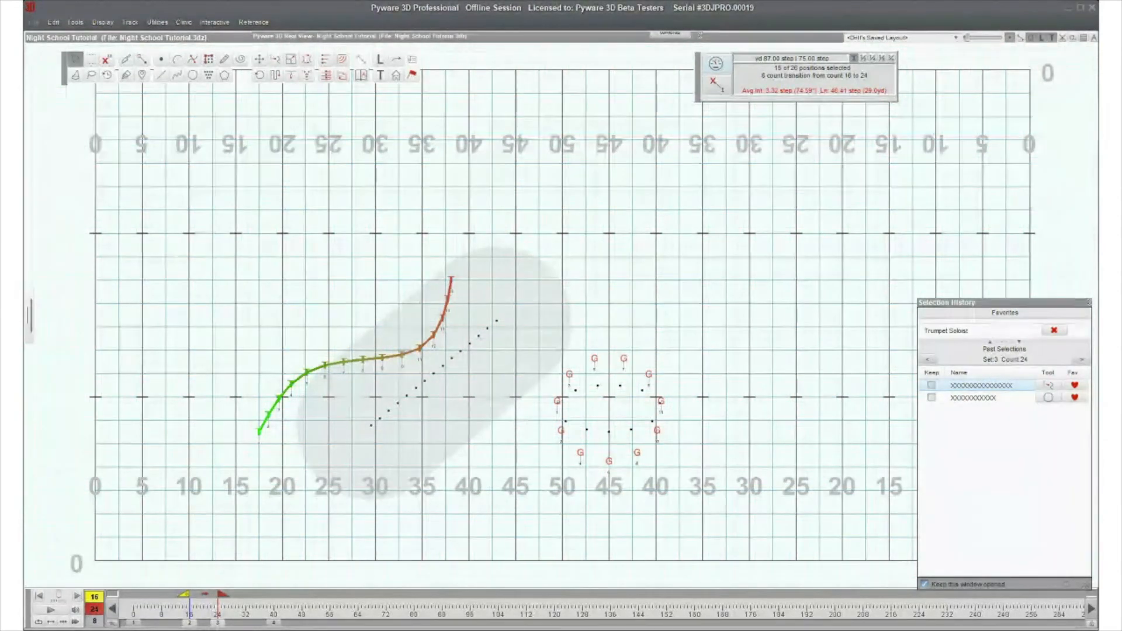
left_click(1072, 220)
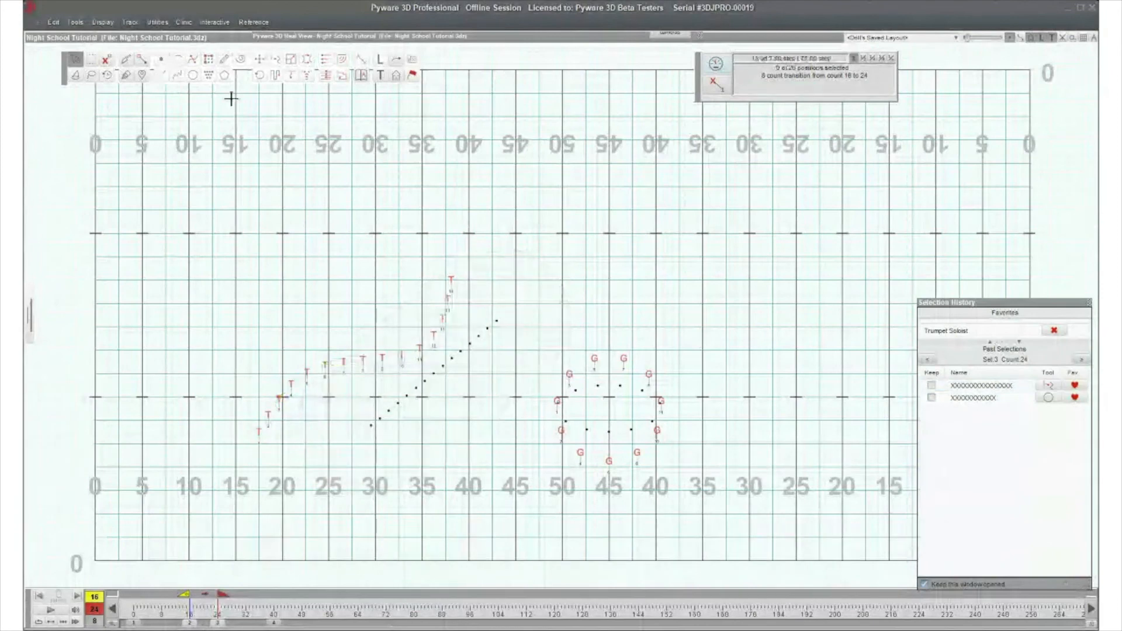
- Review the drill document options for title, fonts, positioning and animation, and leave them without changes
left_click(34, 23)
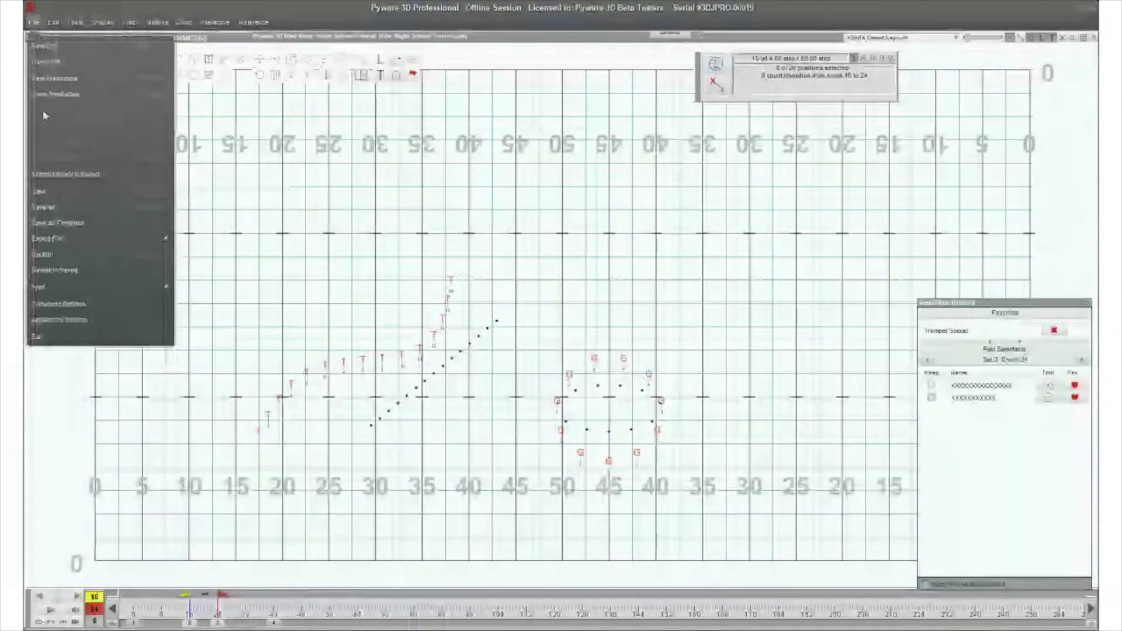
left_click(69, 303)
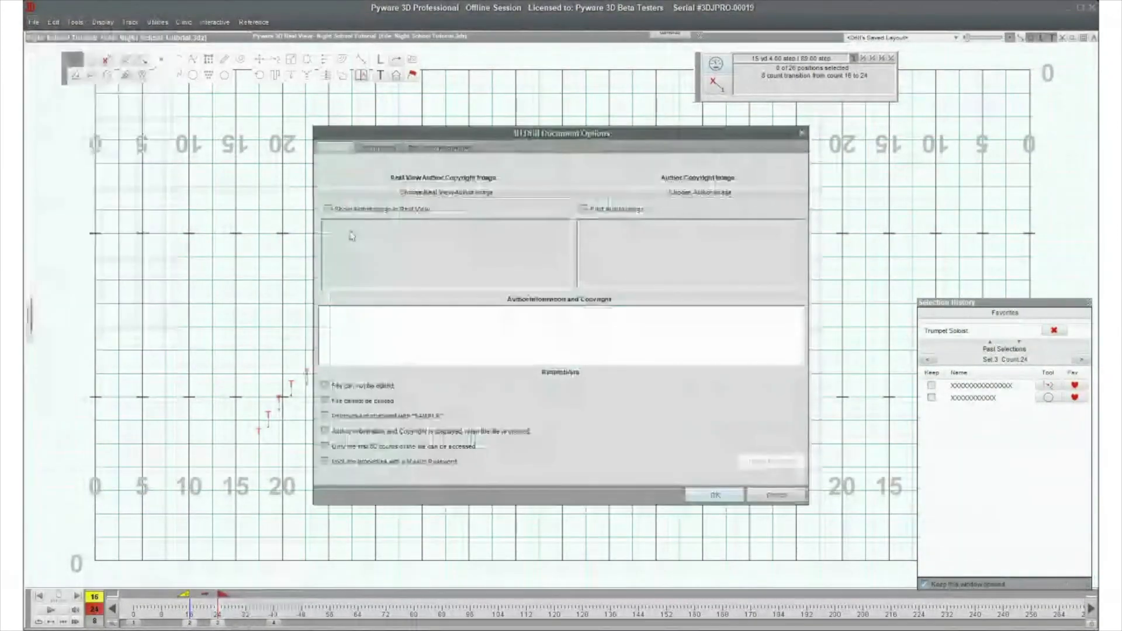
left_click(379, 148)
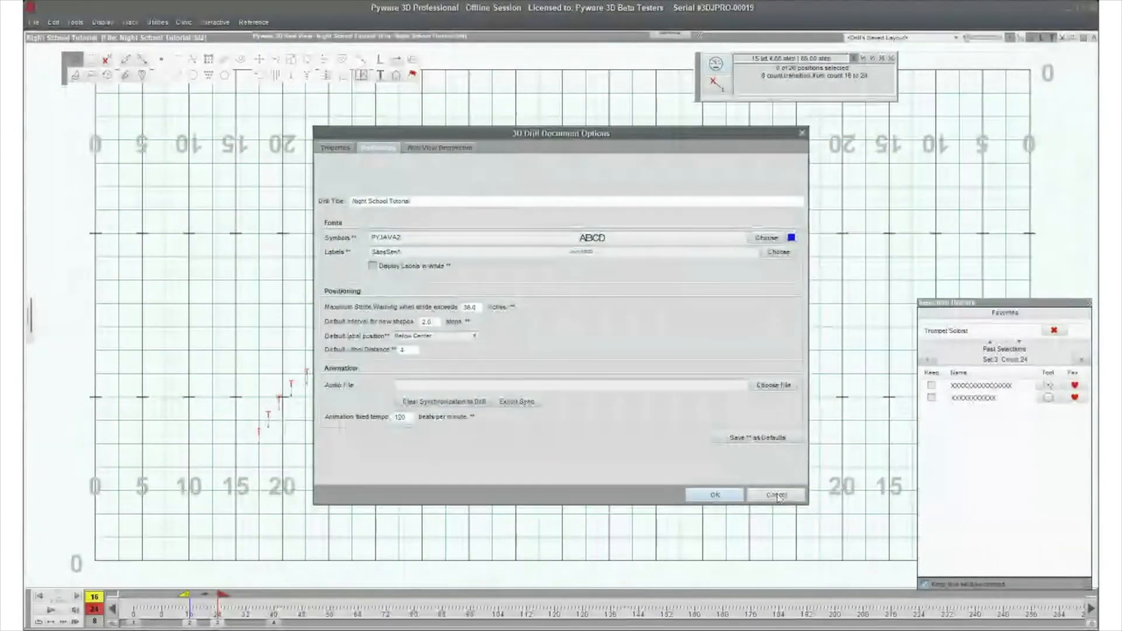
left_click(776, 495)
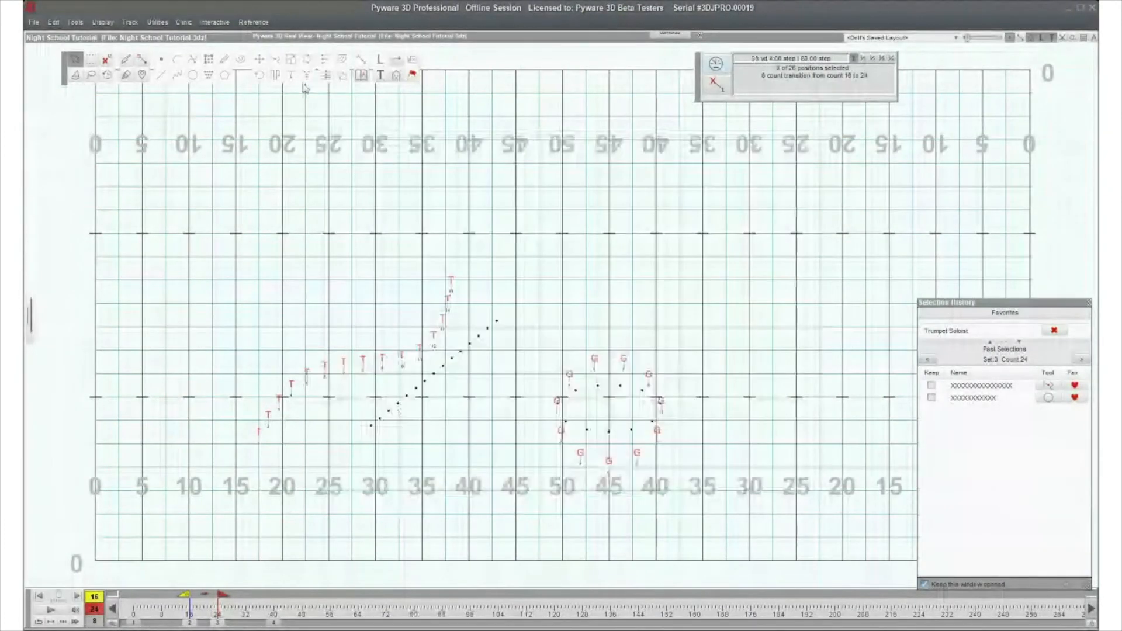
- Open the Cast List Editor without saving the drill changes and bring up its symbol map
left_click(158, 22)
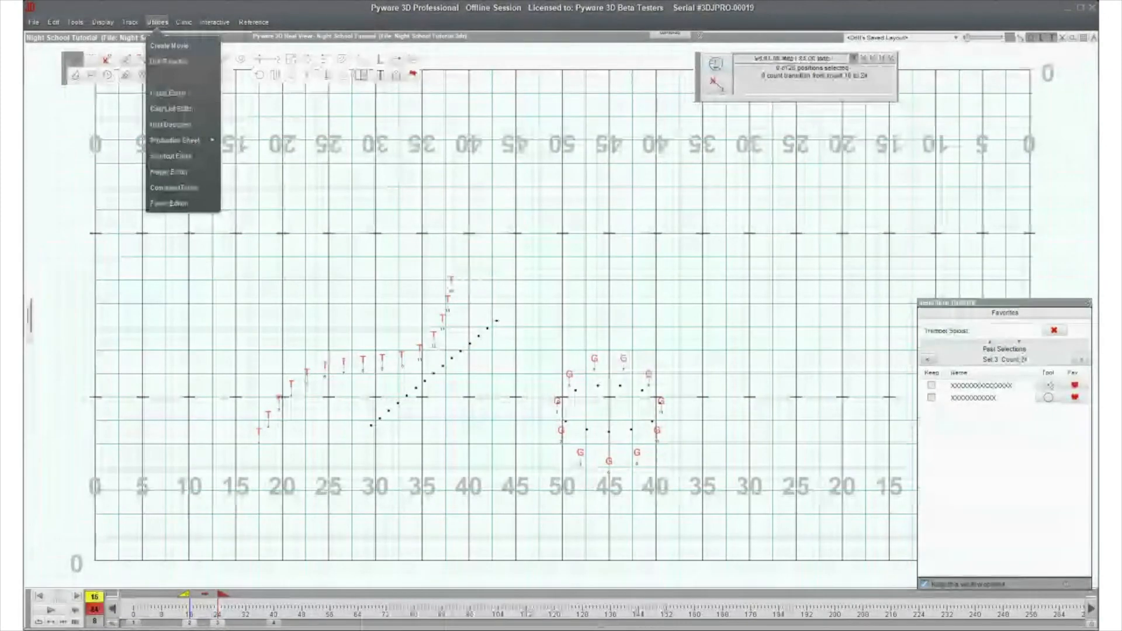
key("Escape")
left_click(157, 23)
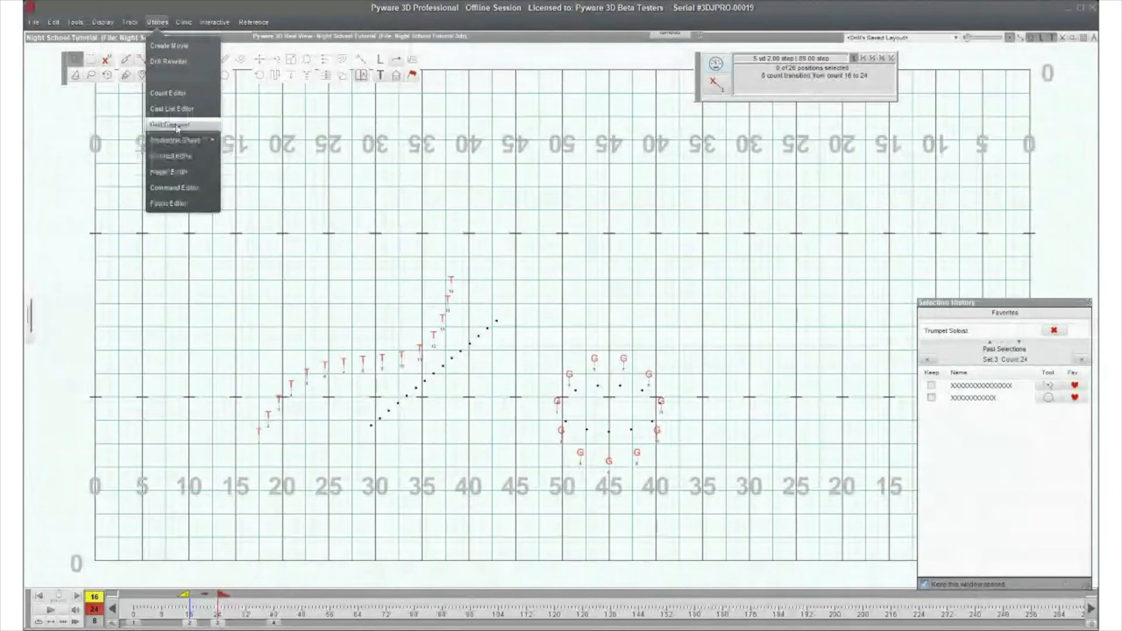
left_click(179, 111)
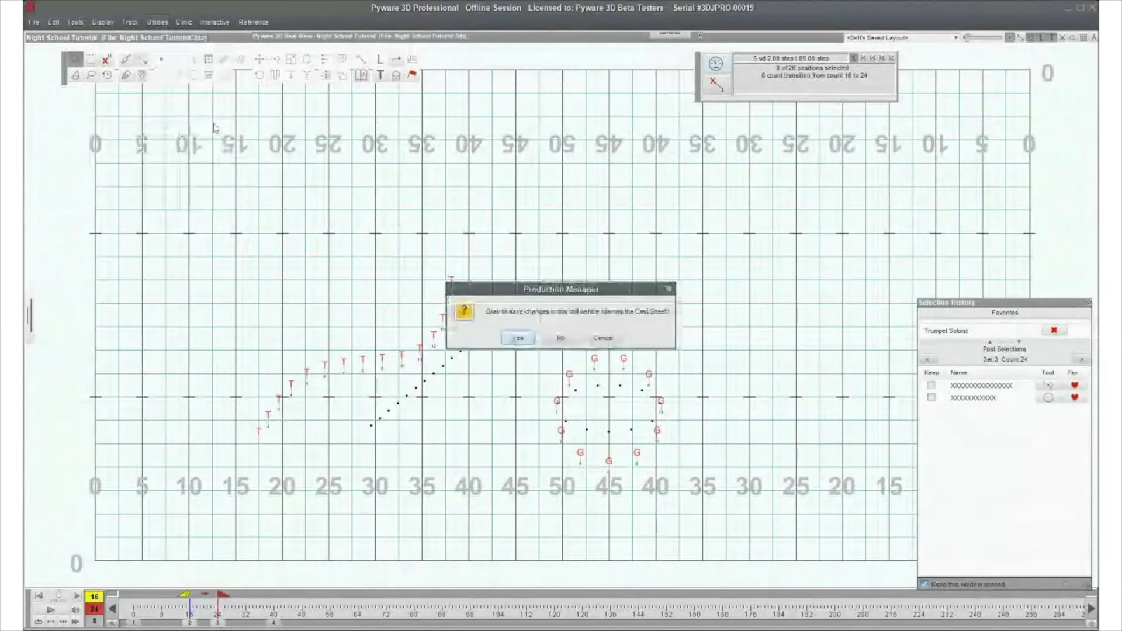
left_click(562, 339)
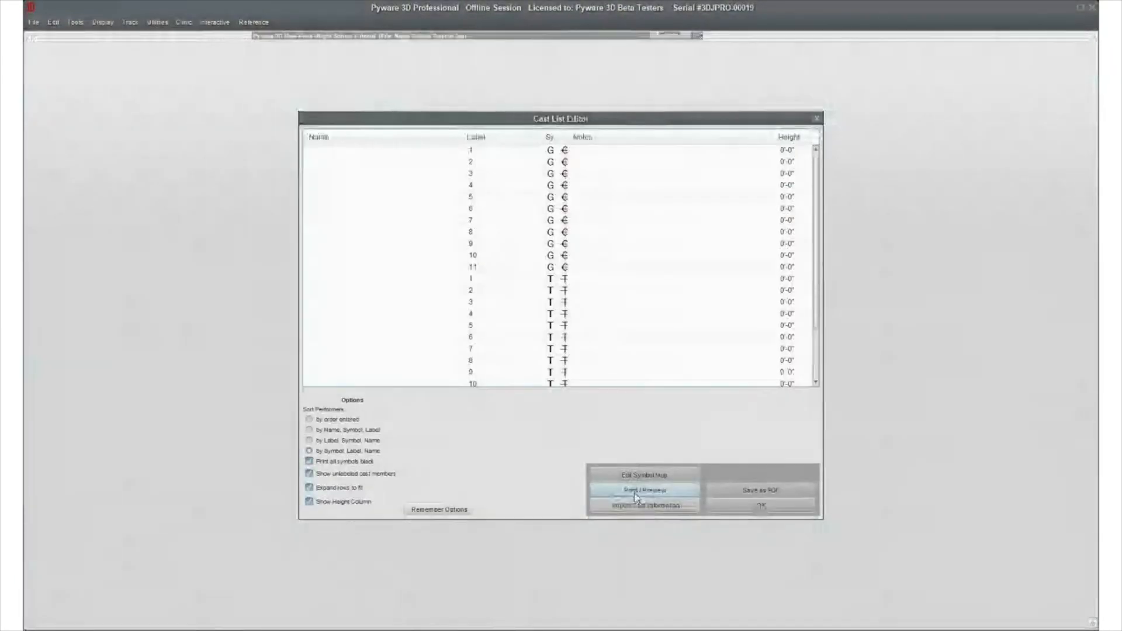
left_click(645, 477)
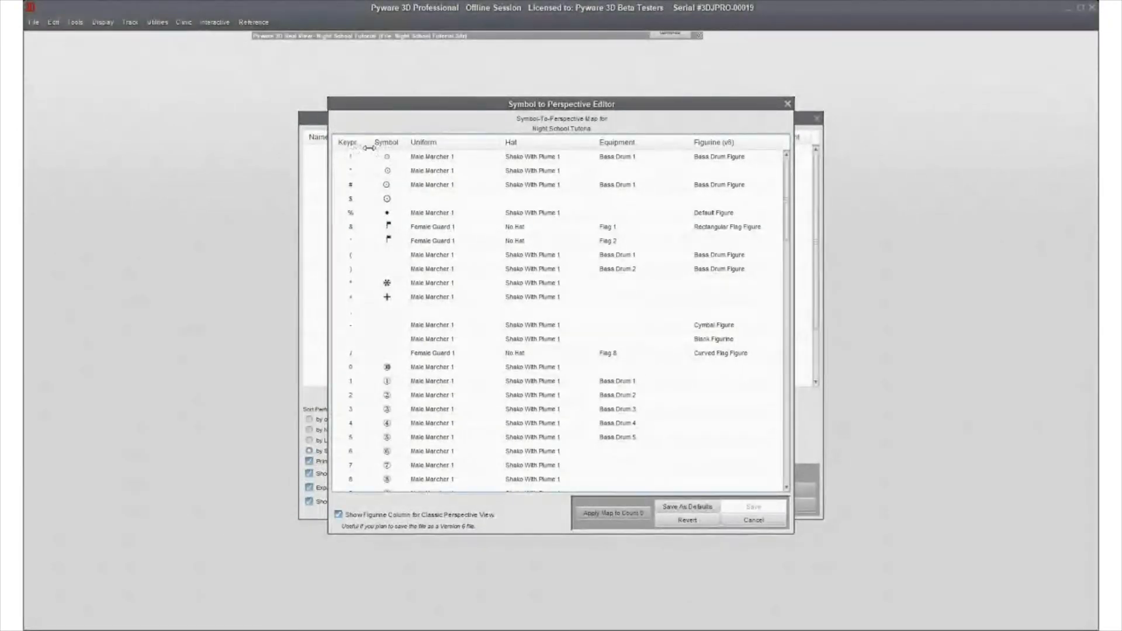
- Widen the Keypress column, examine which keypress produces each symbol, and close the symbol map and cast list
left_click_drag(369, 144, 391, 145)
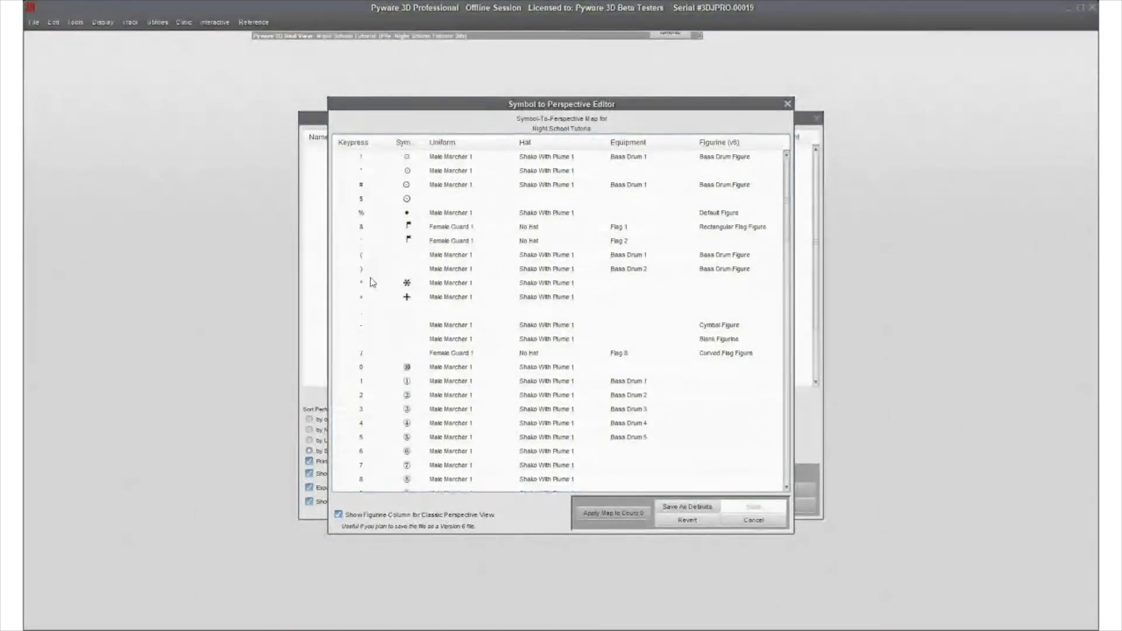
scroll(361, 391, "down", 1)
scroll(411, 211, "up", 1)
scroll(403, 167, "down", 3)
scroll(407, 322, "up", 3)
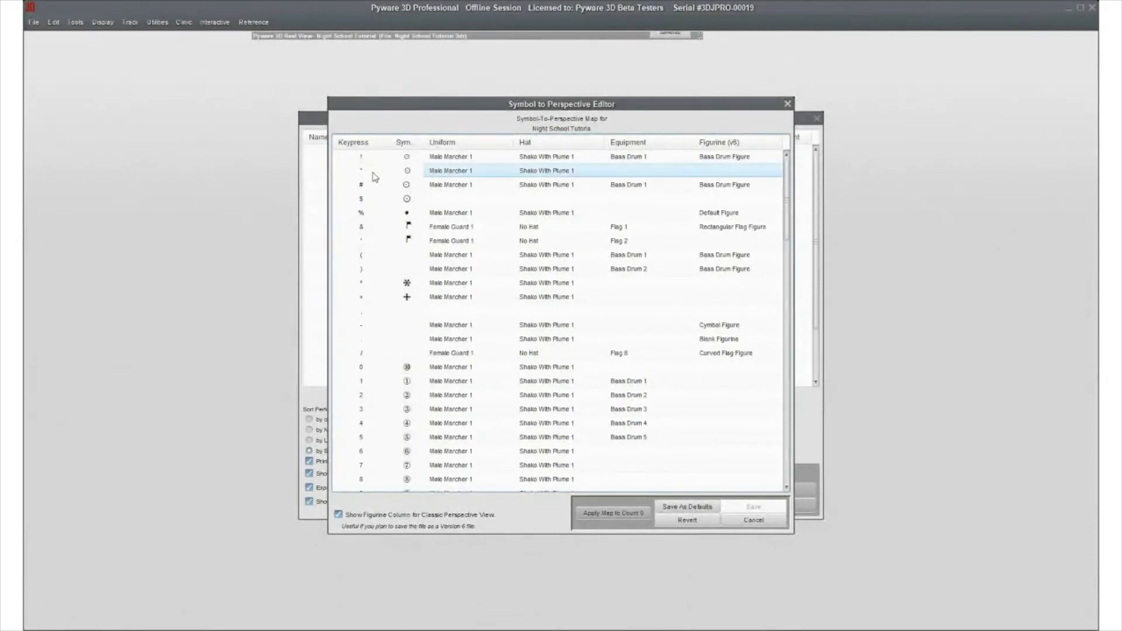
scroll(363, 230, "down", 1)
scroll(362, 229, "up", 1)
left_click(756, 522)
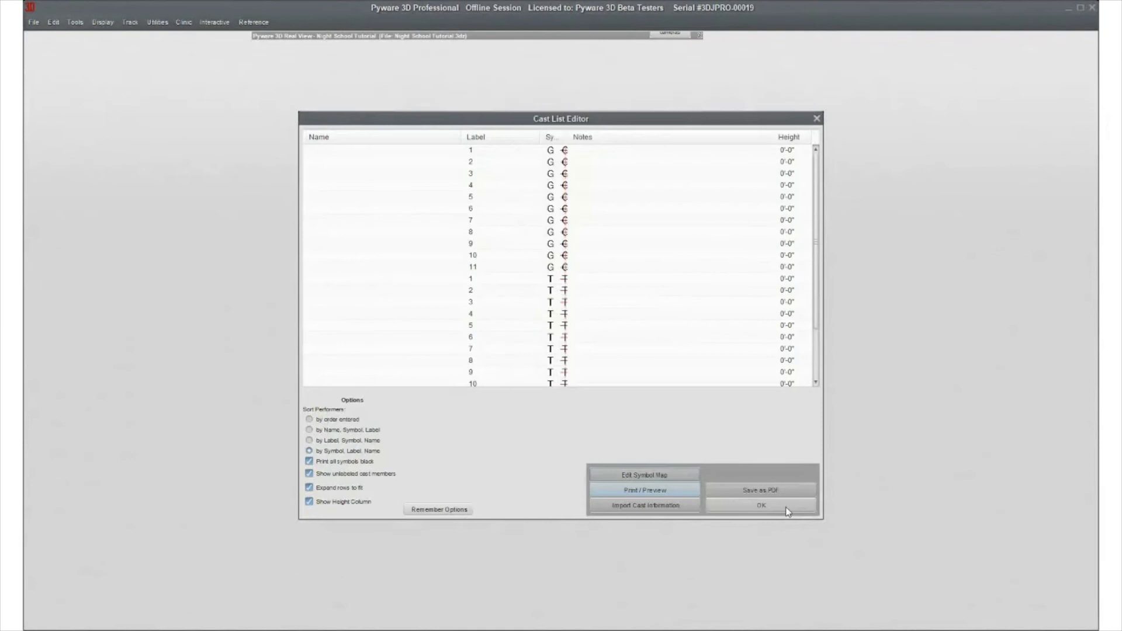
left_click(759, 508)
- Select the whole trumpet line at set 3
left_click(253, 22)
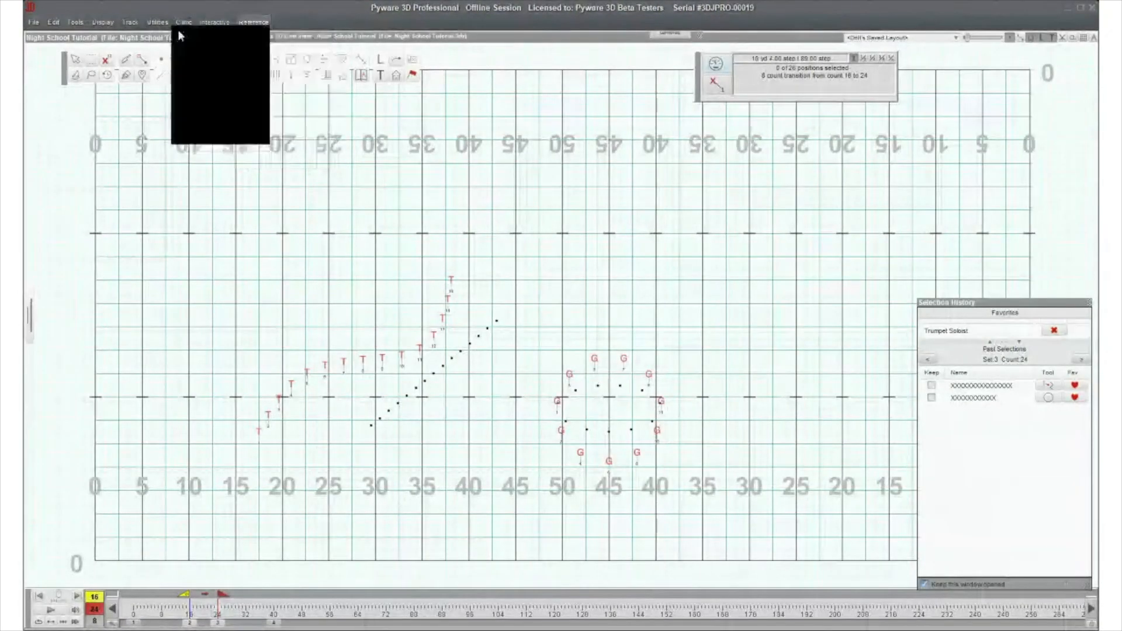
left_click(358, 368)
left_click_drag(251, 313, 404, 399)
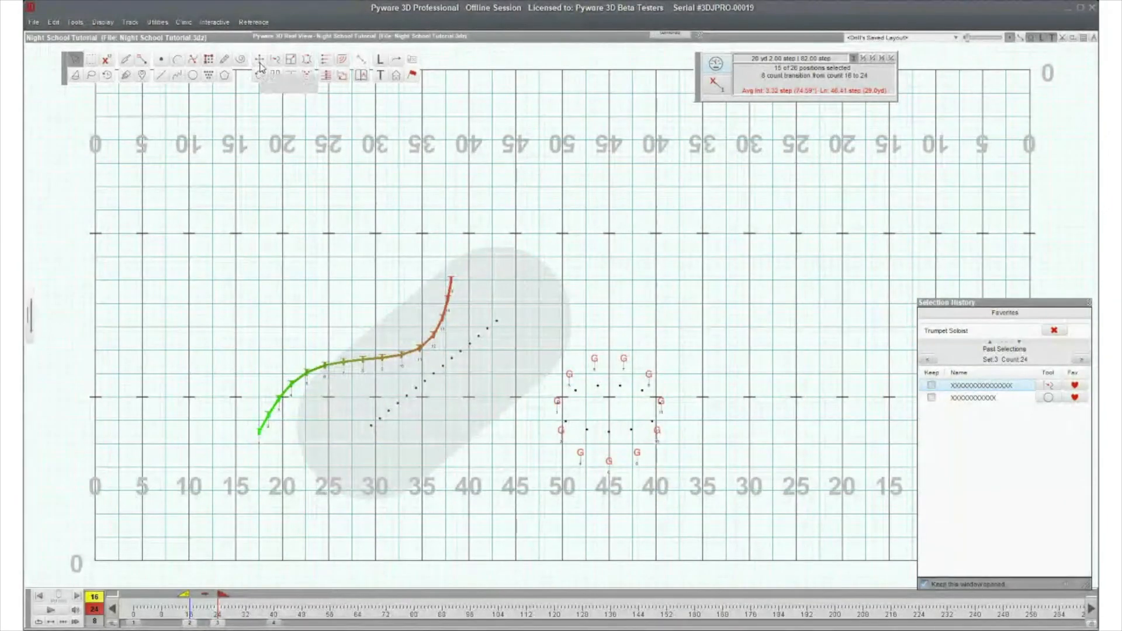
- Reopen the cast list's symbol map without saving the drill and look through the keypresses for letters and flag symbols
left_click(157, 21)
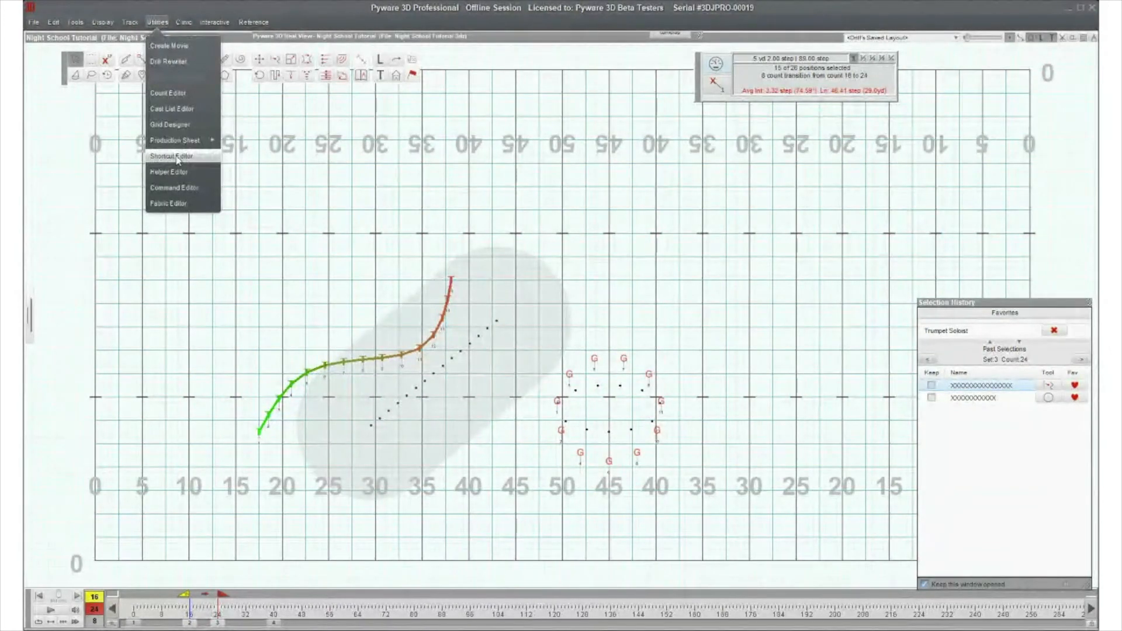
left_click(175, 108)
left_click(560, 339)
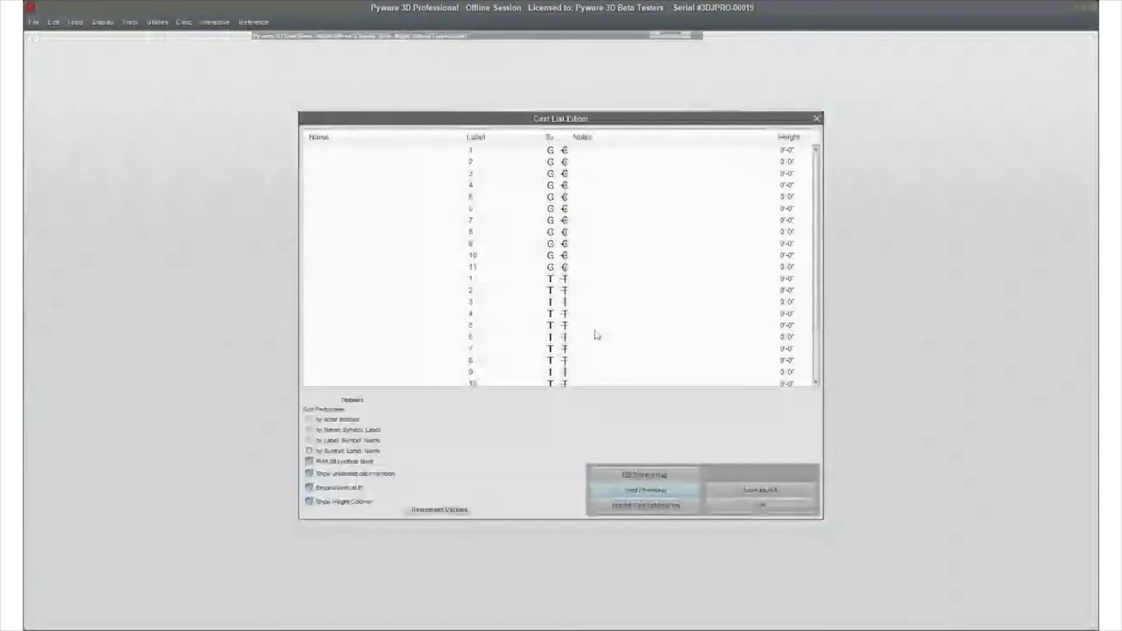
left_click(640, 473)
scroll(384, 374, "down", 12)
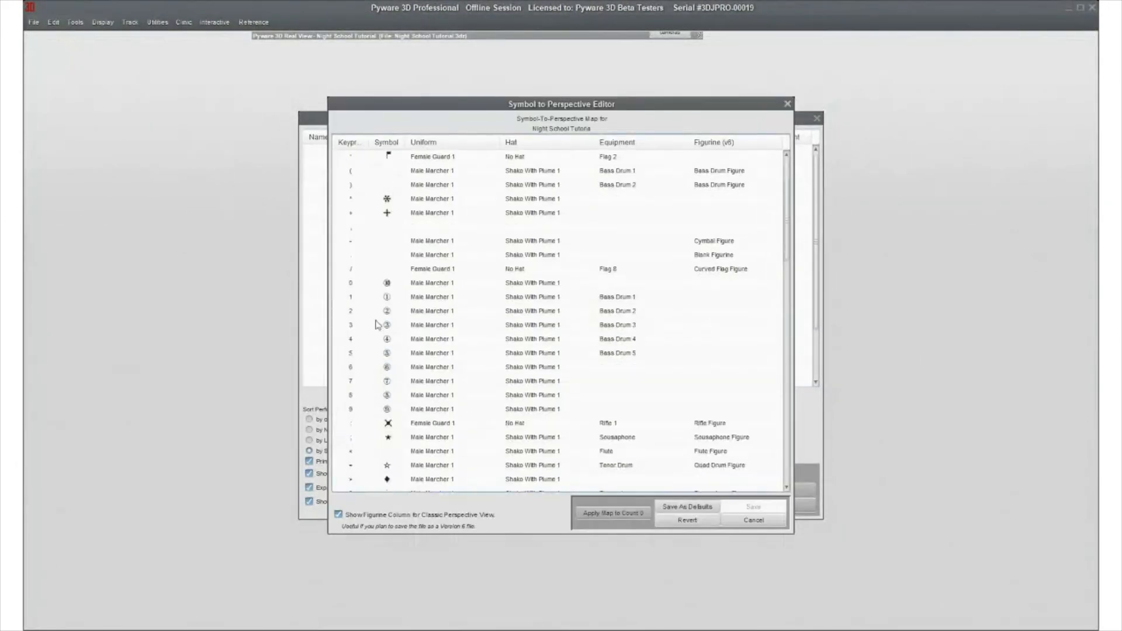
scroll(384, 372, "down", 4)
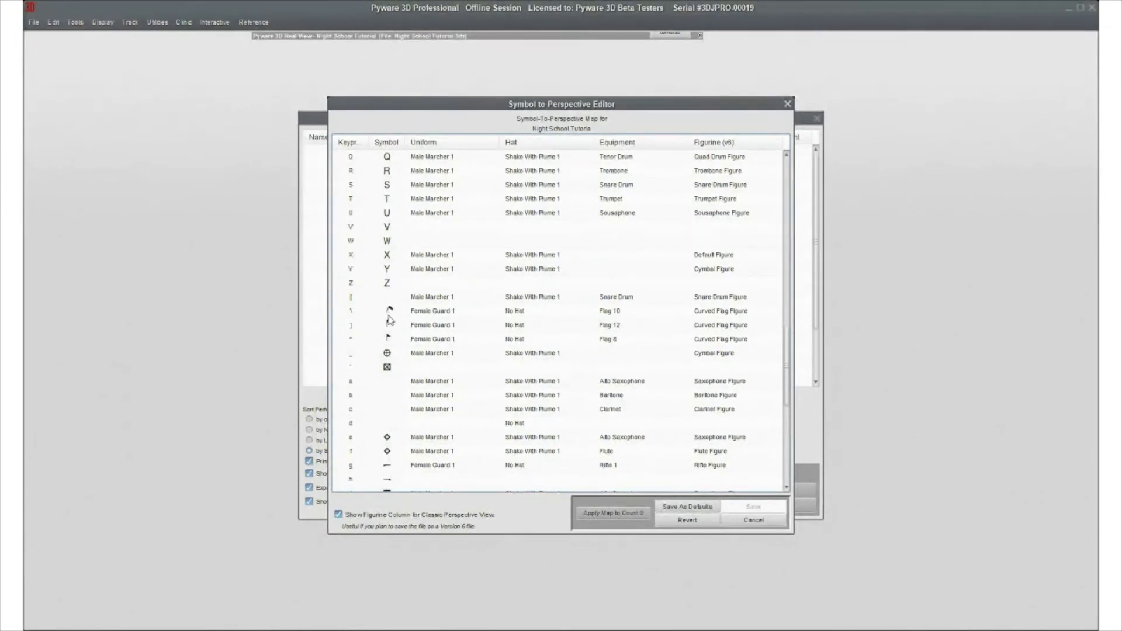
- Close the symbol map and cast list, and change the symbol of every guard performer in the circle to the "\" flag
left_click(771, 523)
left_click(783, 506)
left_click_drag(520, 342, 712, 513)
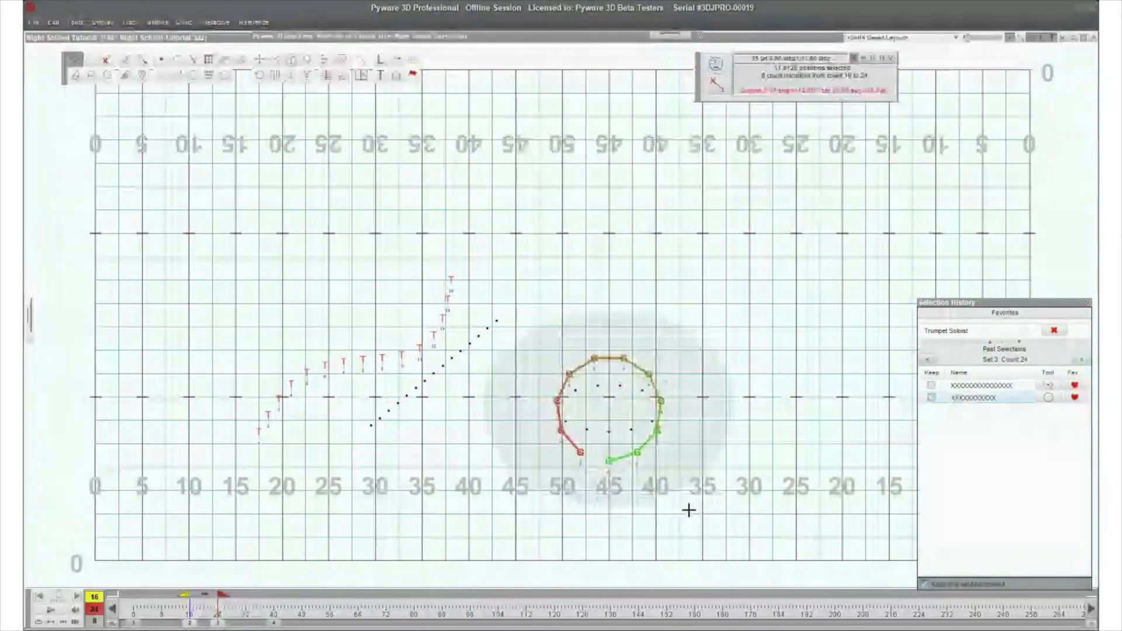
left_click(380, 60)
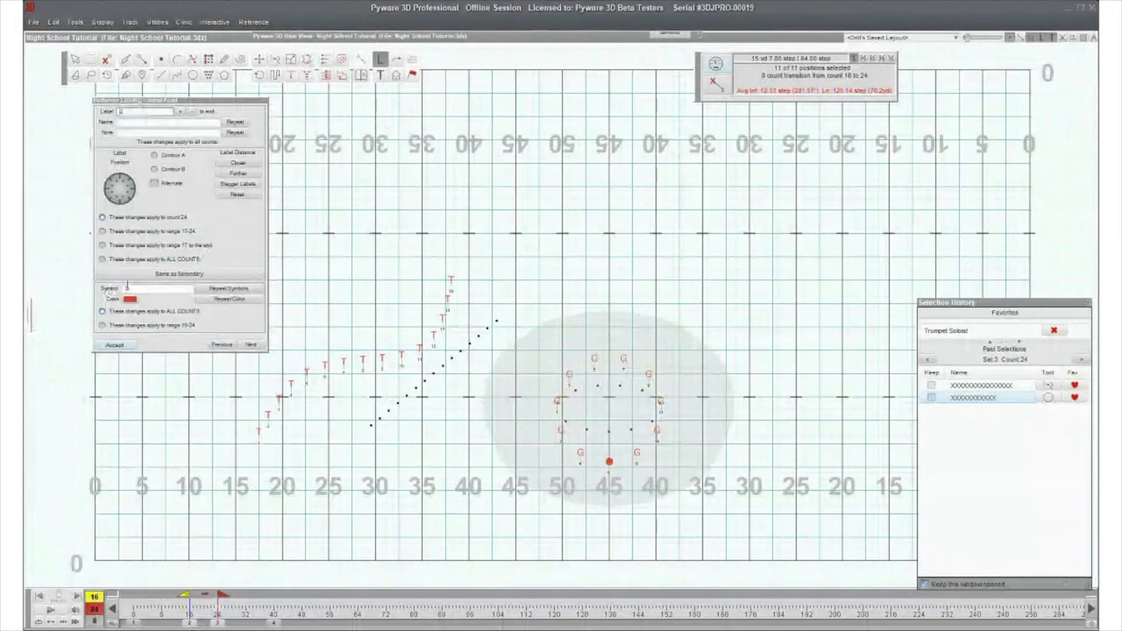
double_click(145, 288)
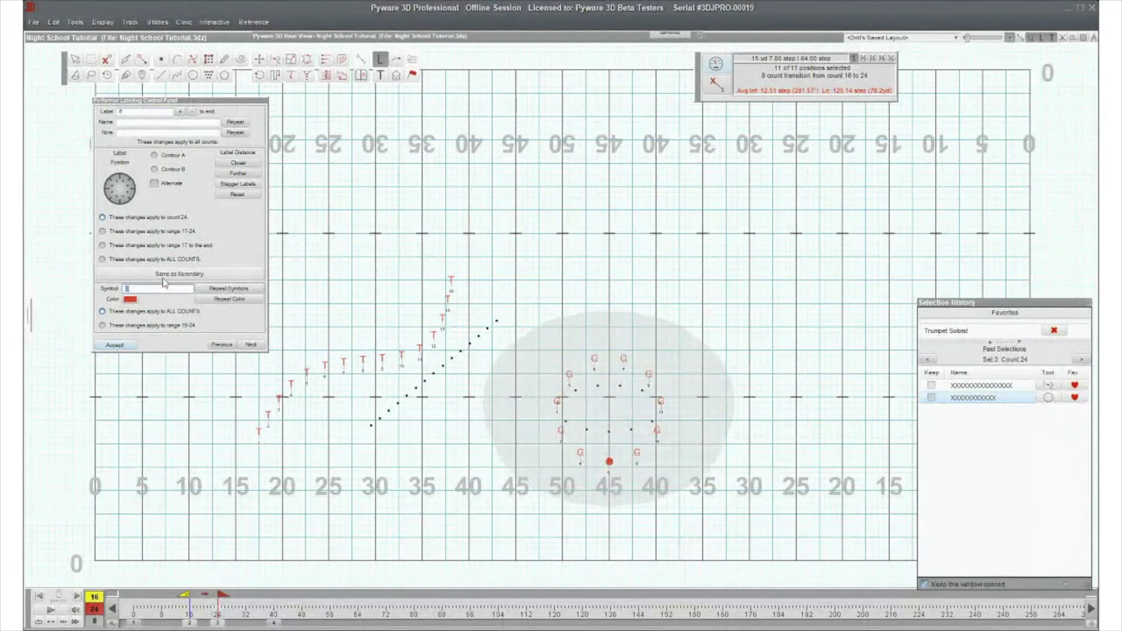
type("\\")
left_click(222, 289)
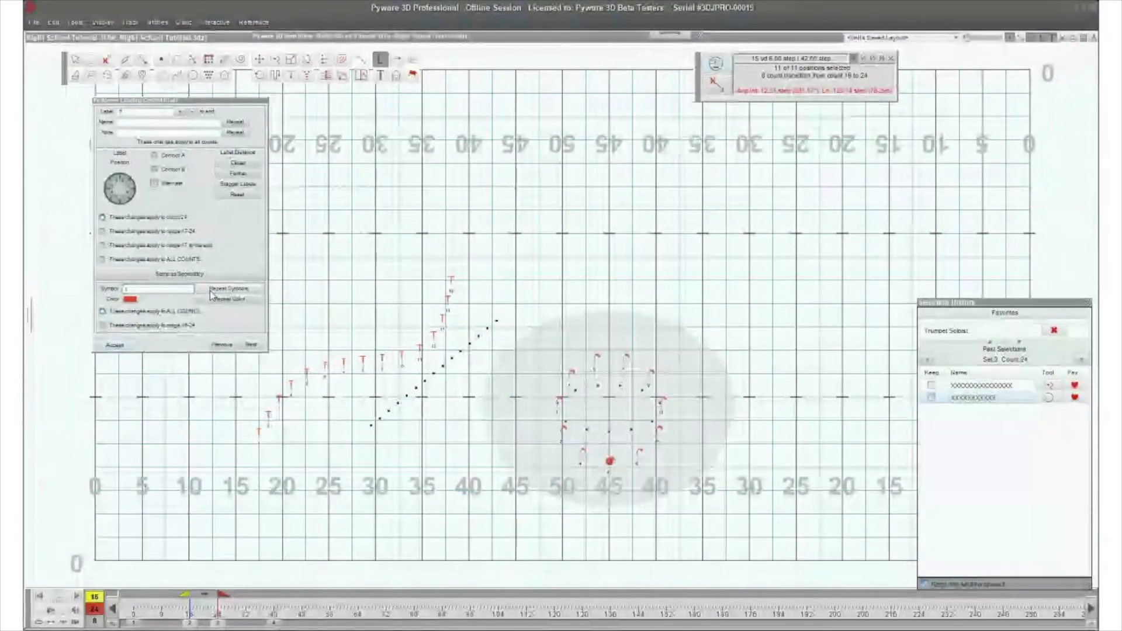
left_click(112, 346)
key("Escape")
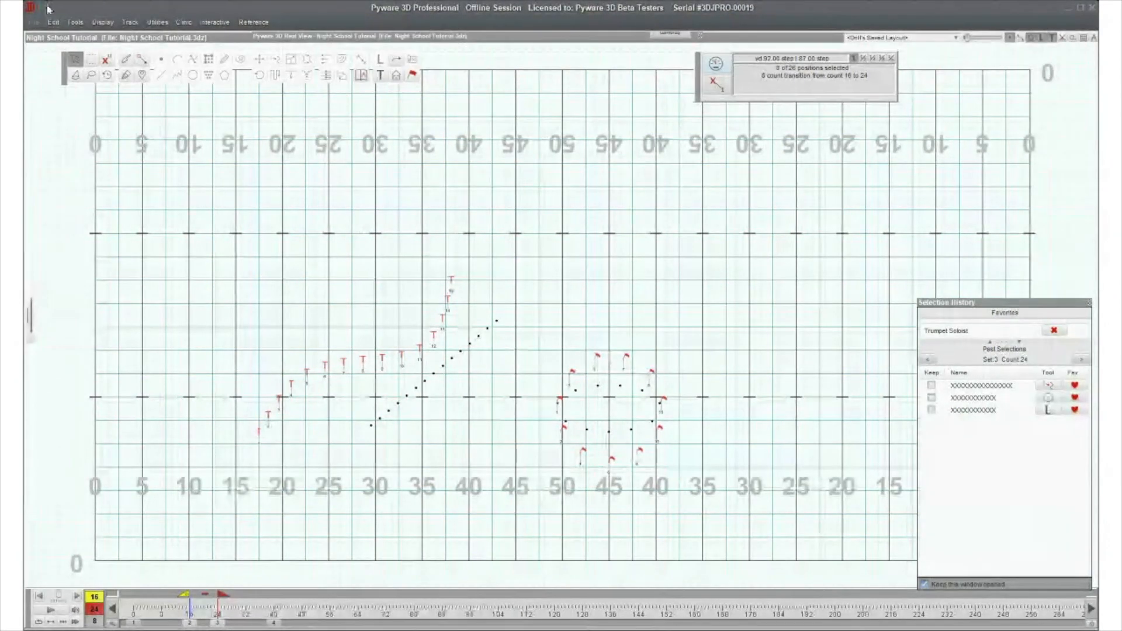
- Change the symbol of every performer in the trumpet line to "s" and open their label for editing
left_click_drag(311, 273, 443, 441)
left_click(380, 60)
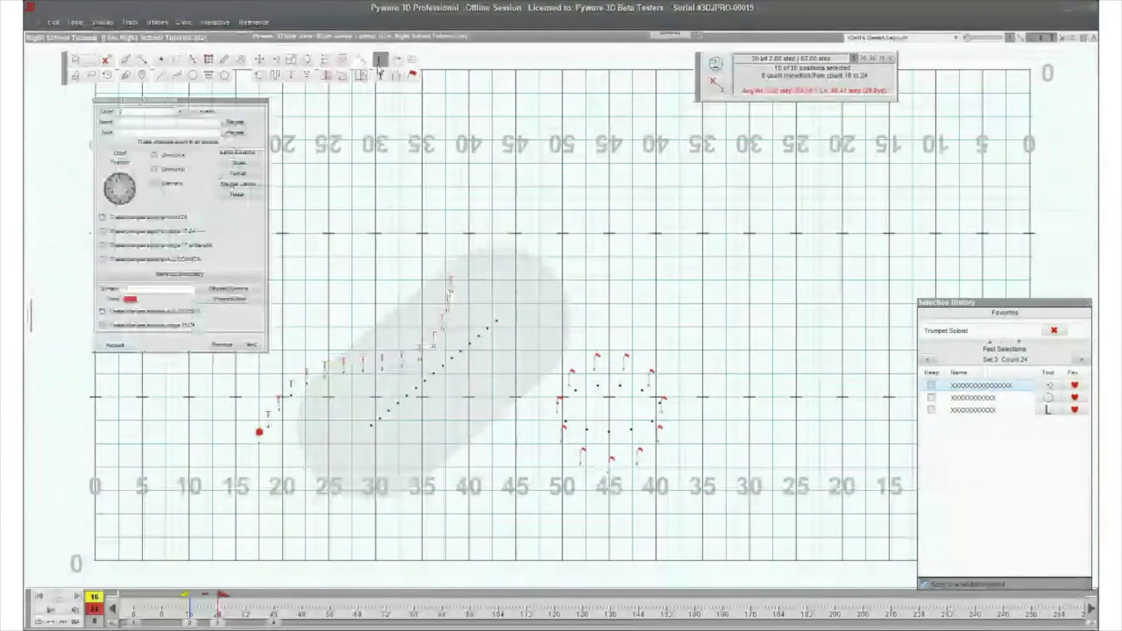
left_click_drag(136, 291, 121, 293)
type("s")
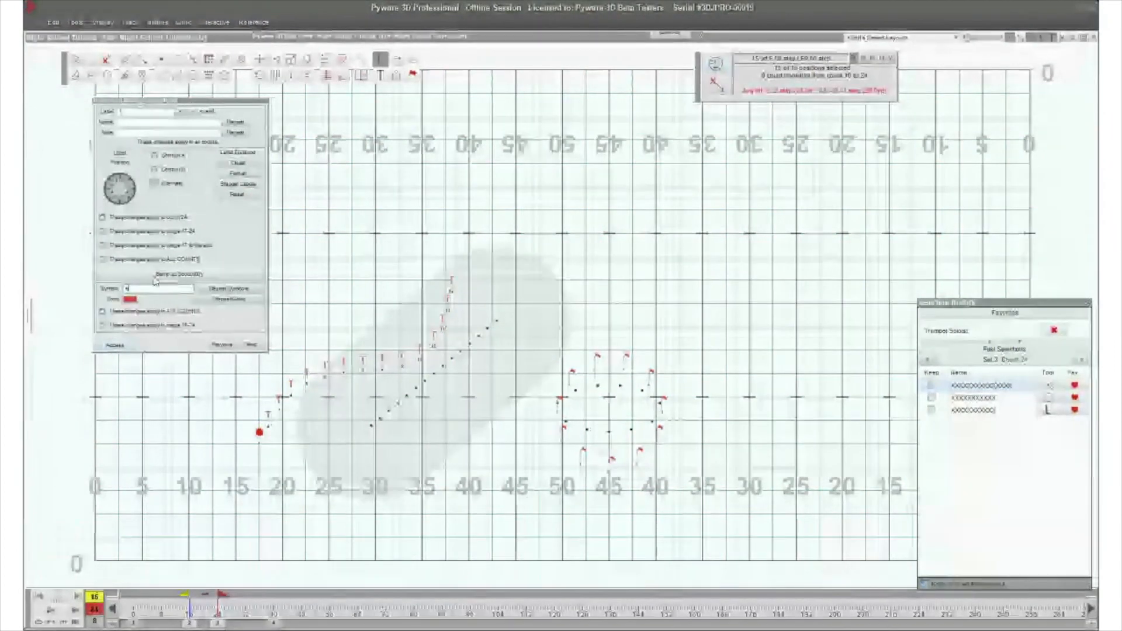
left_click(236, 291)
double_click(131, 115)
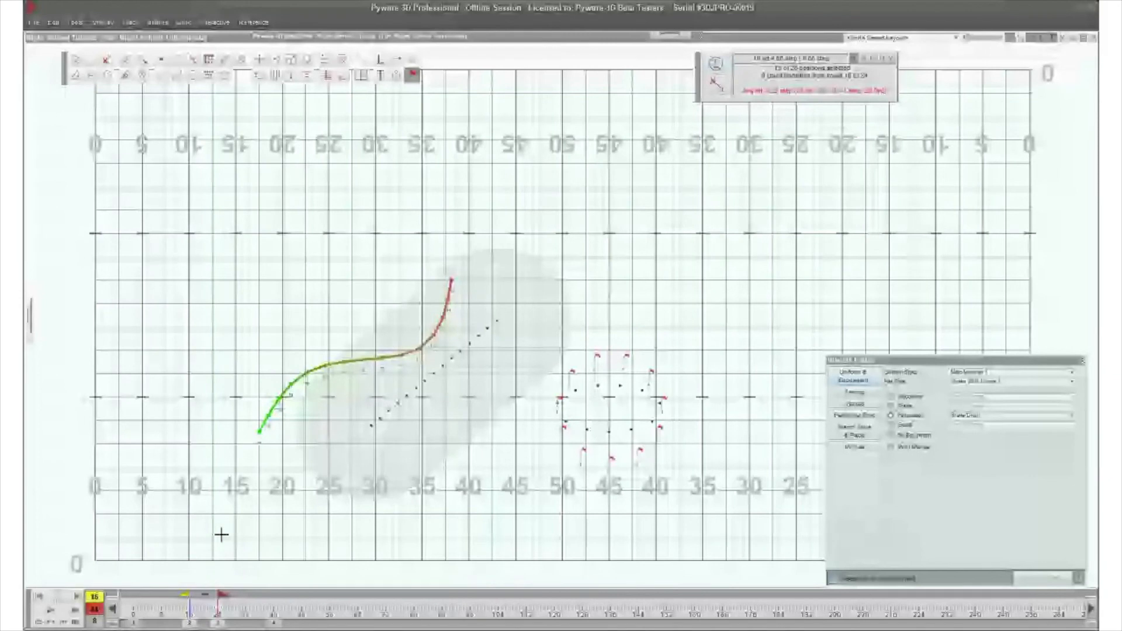
- Go to count 0 and give the trumpet line the brass equipment Trumpet in the Visuals Editor
left_click(132, 625)
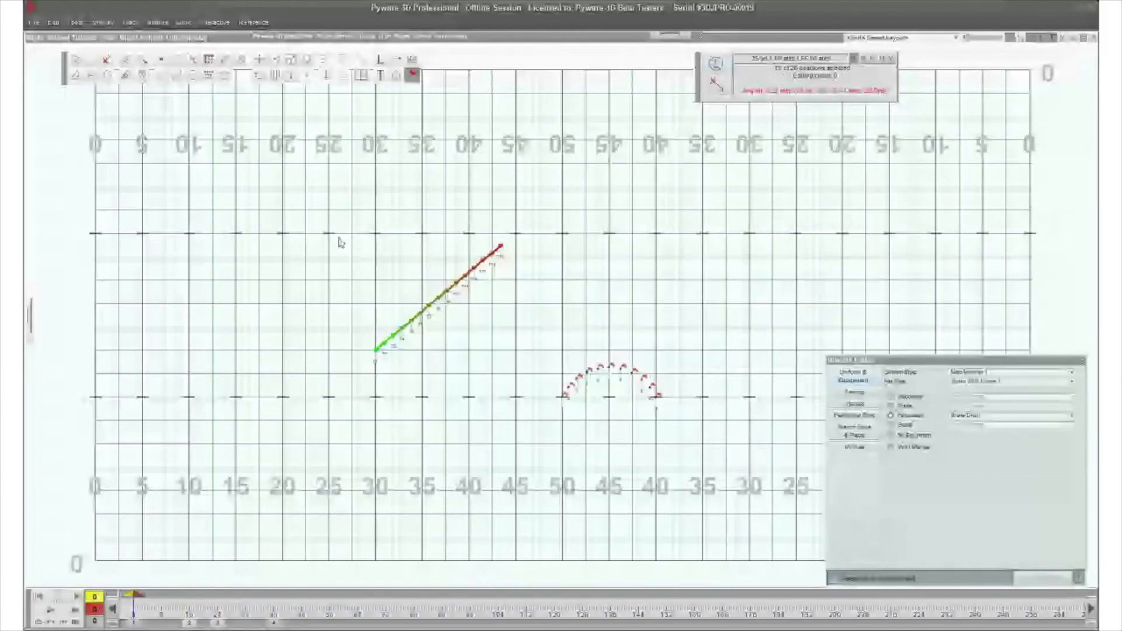
key("Escape")
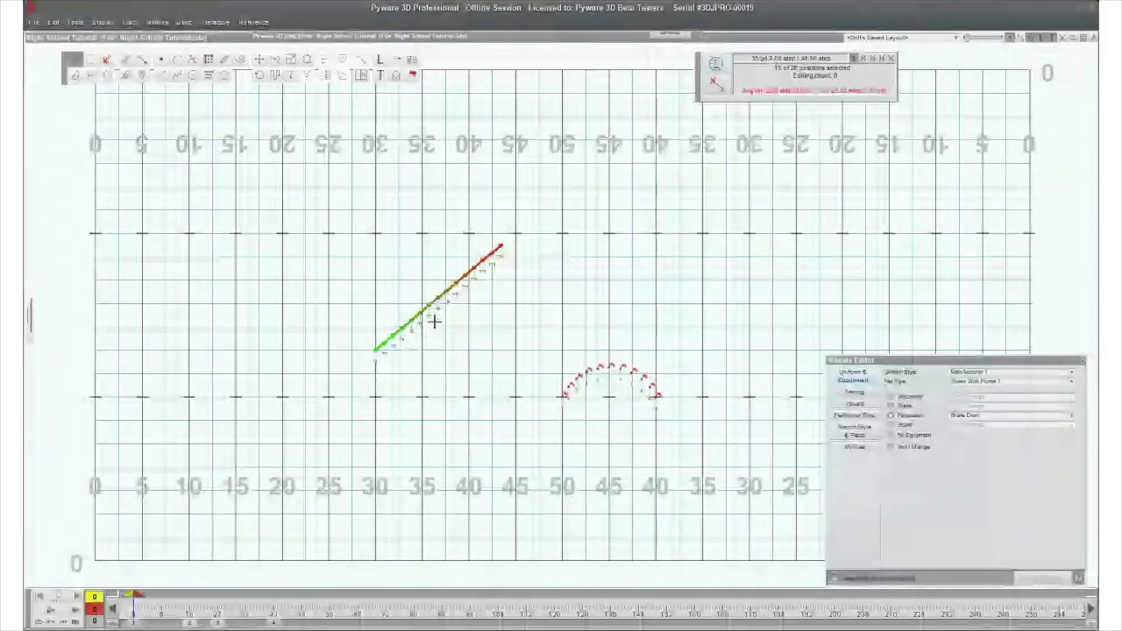
left_click(903, 406)
left_click(973, 405)
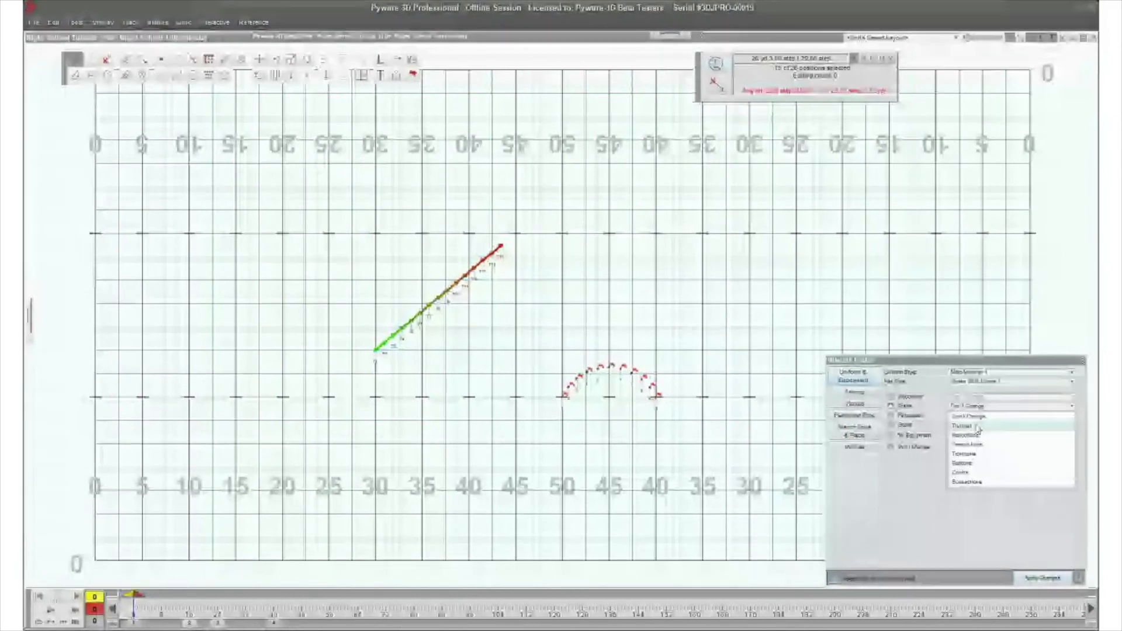
left_click(978, 429)
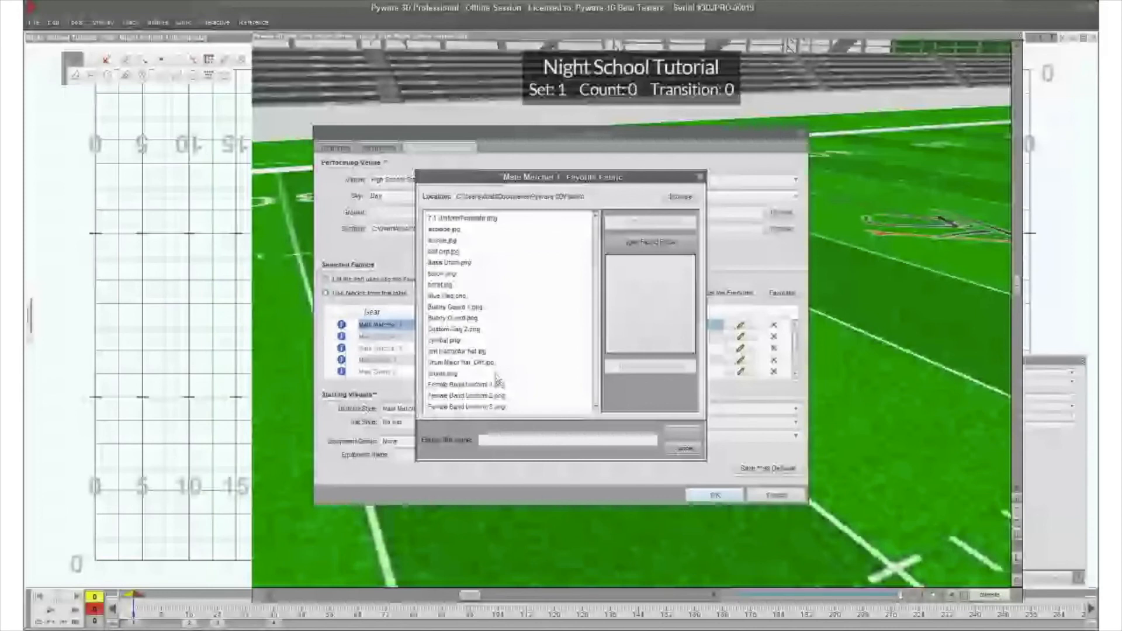
- Choose Pyware Night School 1.png as the fabric for Male Marcher 1, accept the document options and save the file
scroll(495, 380, "down", 1)
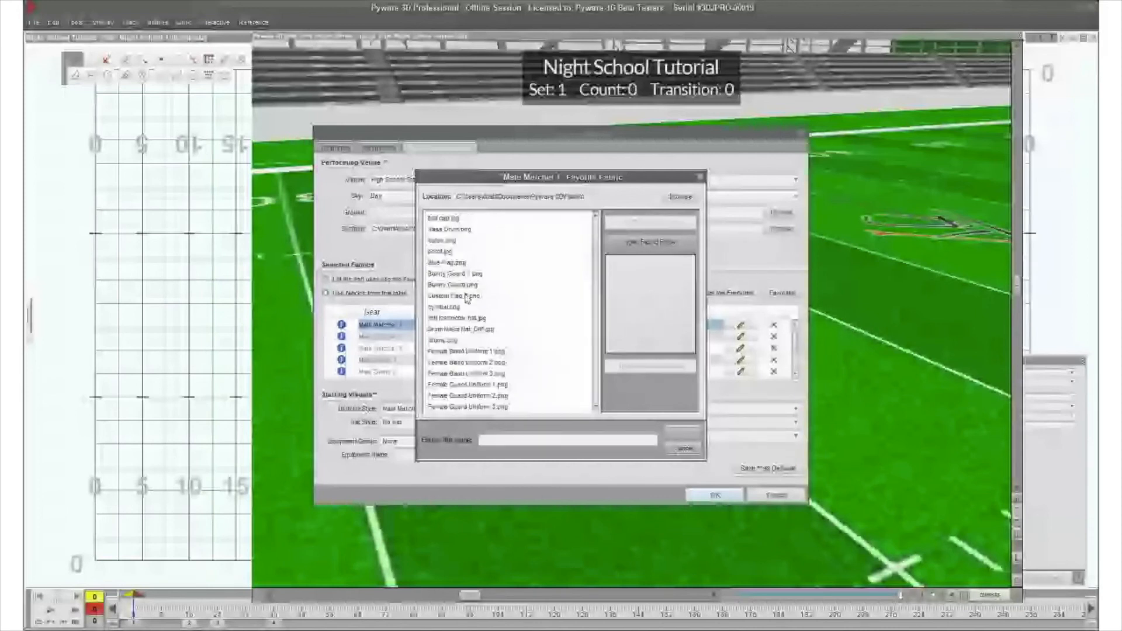
scroll(466, 298, "down", 6)
left_click(466, 296)
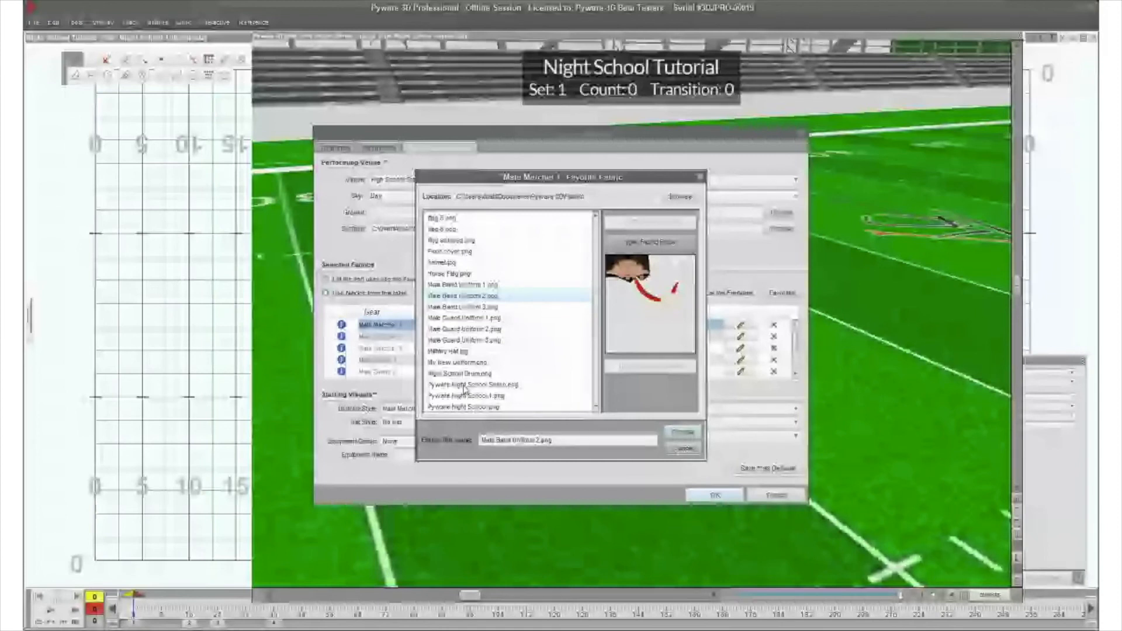
left_click(466, 396)
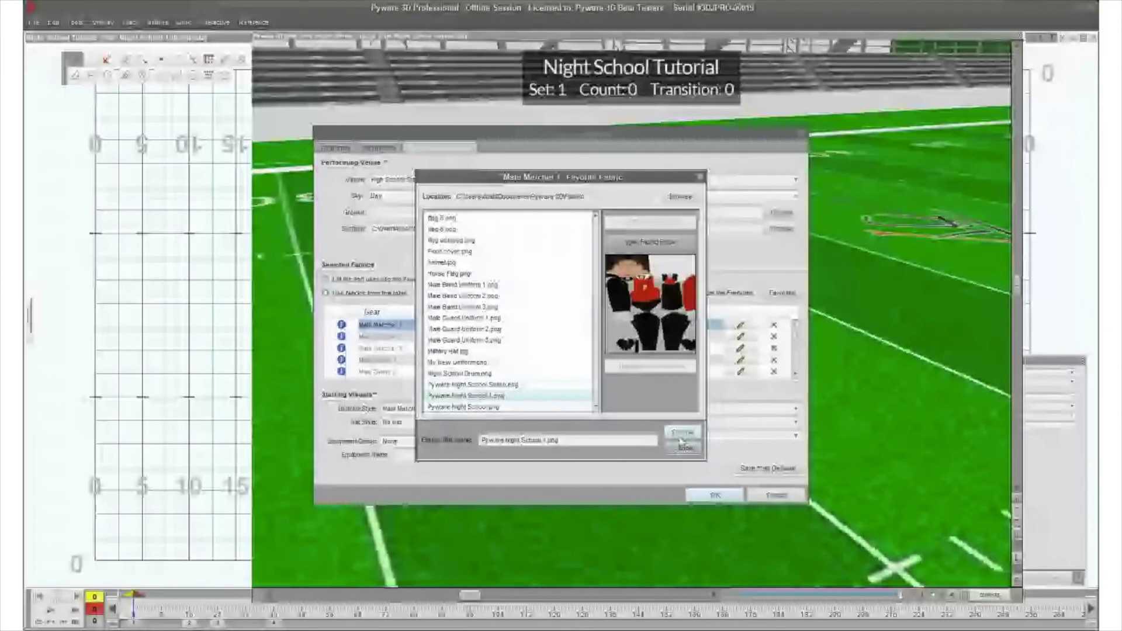
left_click(682, 435)
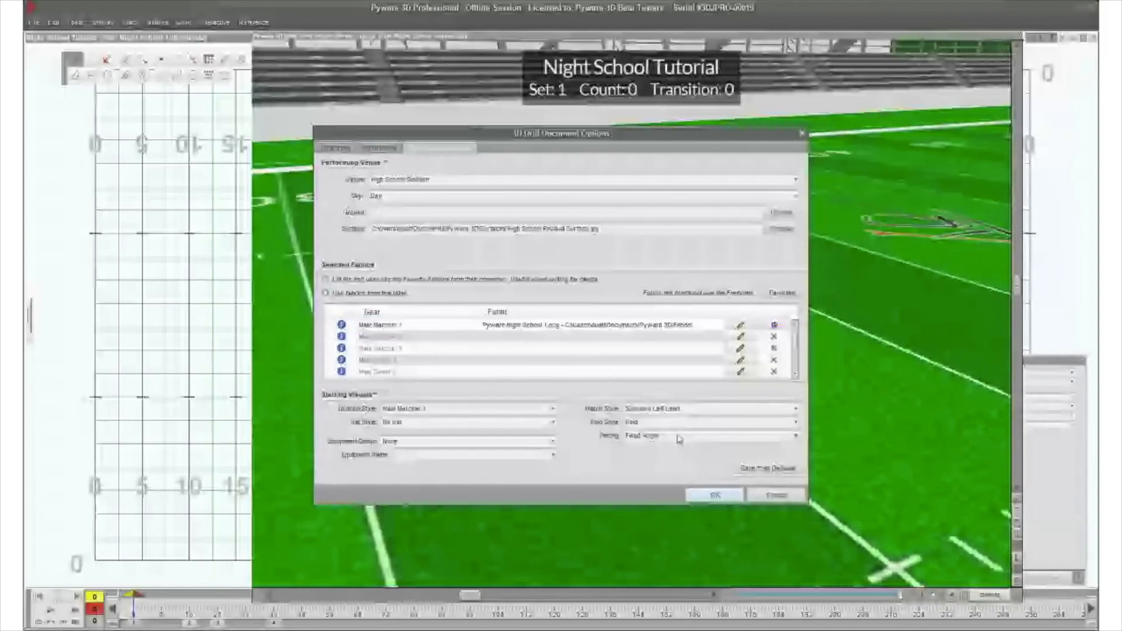
left_click(715, 496)
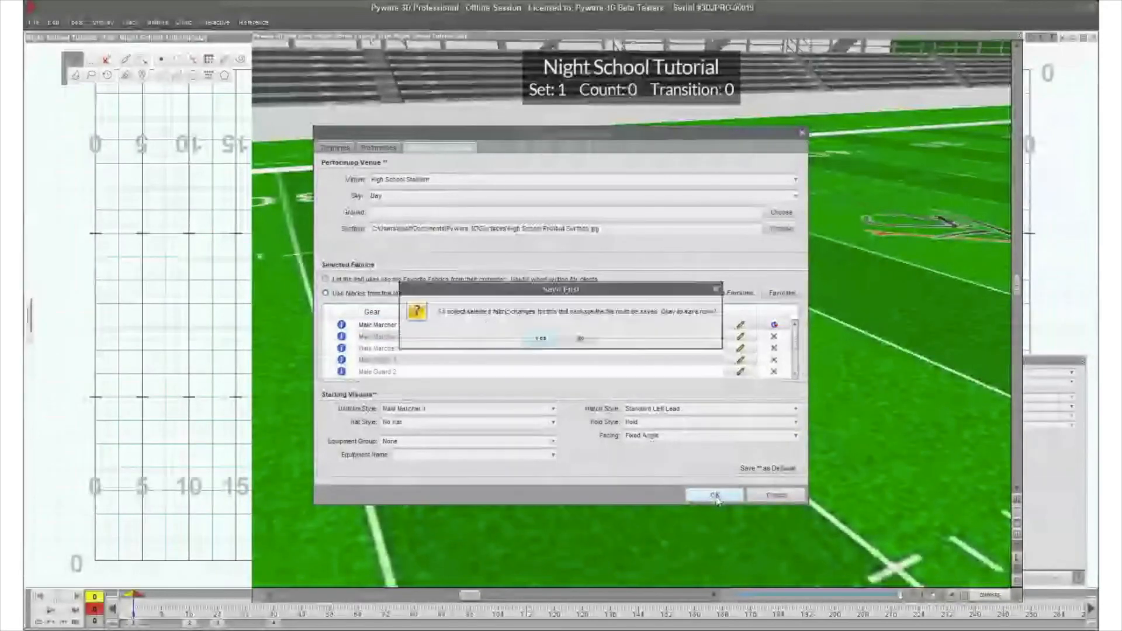
left_click(540, 339)
left_click_drag(458, 366, 584, 301)
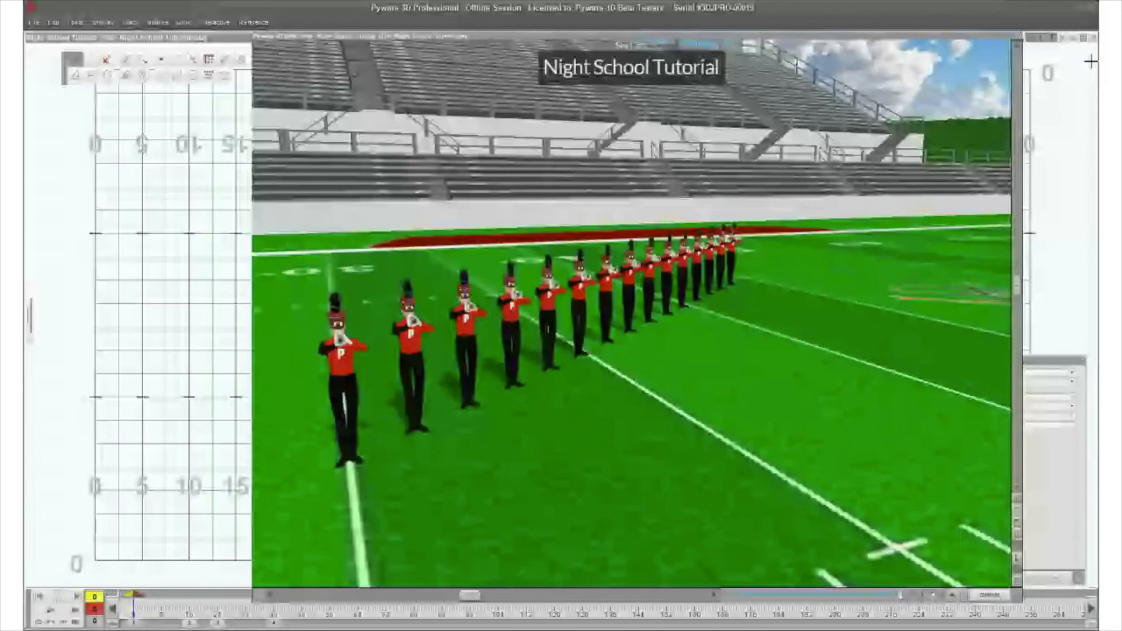
- Return to the drill view, select the first trumpet T1 and generate a printable dot book for that performer
left_click(119, 38)
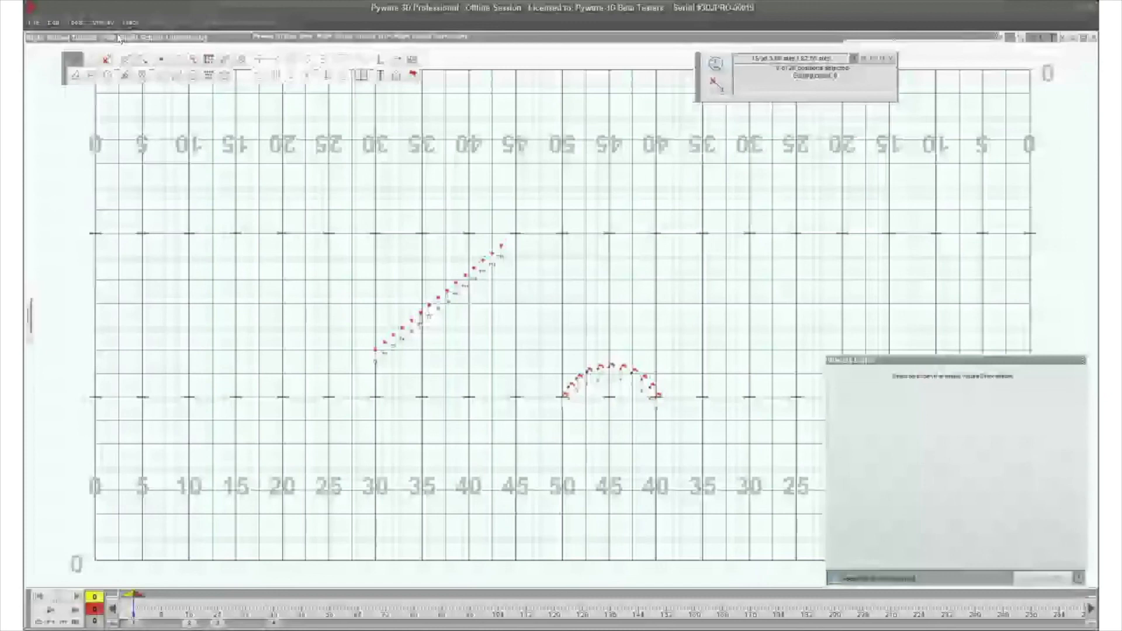
left_click(34, 22)
mouse_move(88, 287)
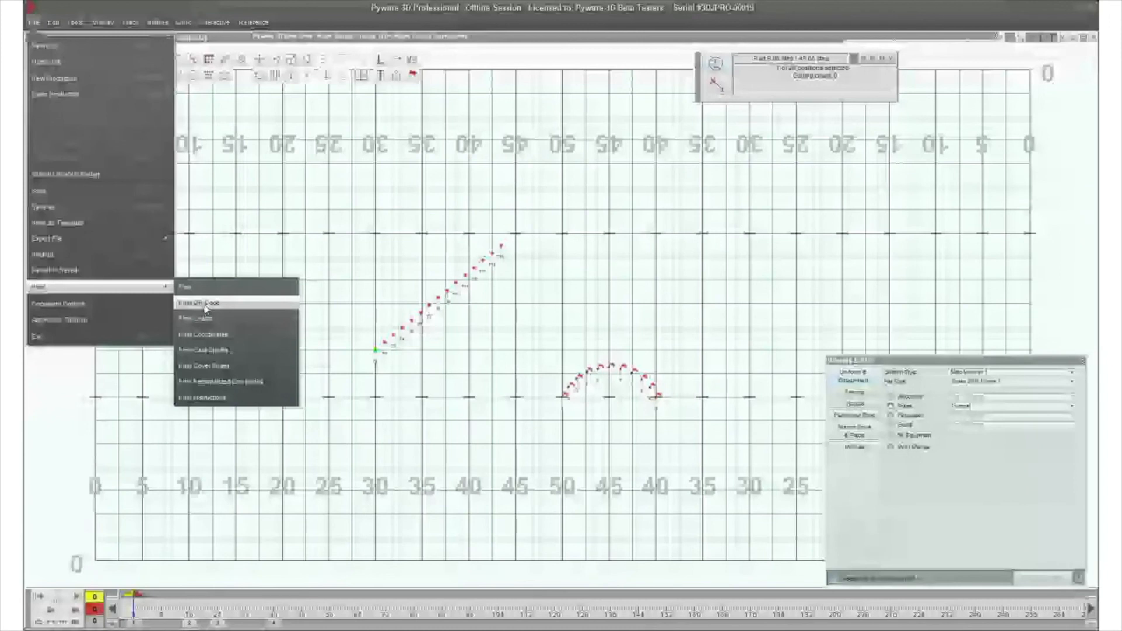
left_click(205, 308)
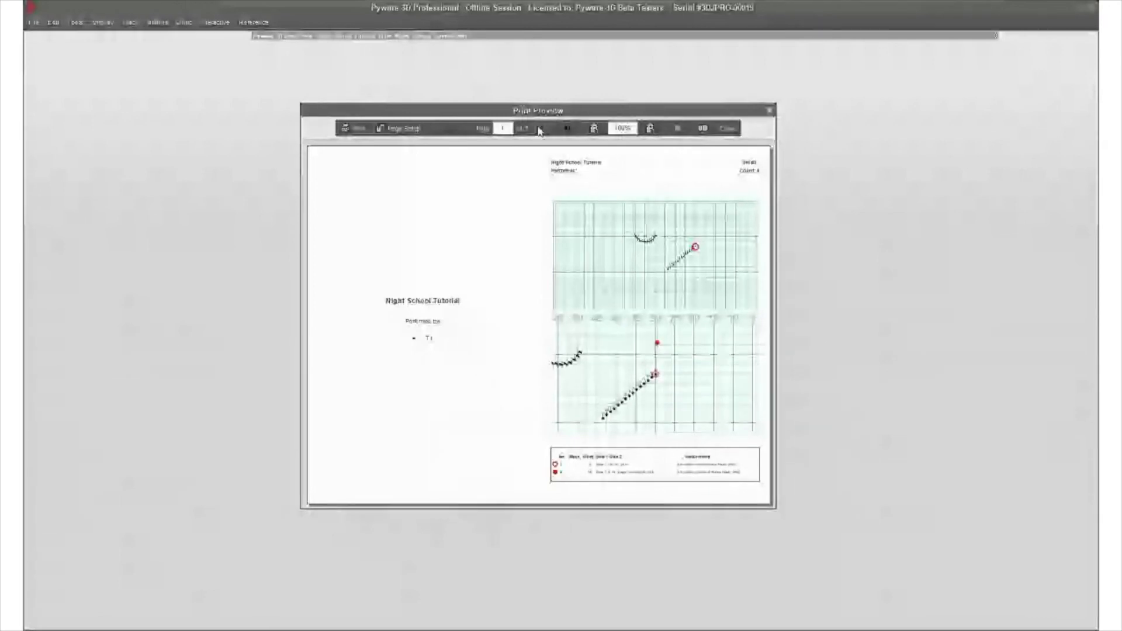
- Enlarge the dot book preview to 200% and examine T1's charts and coordinates for set 1
left_click(650, 128)
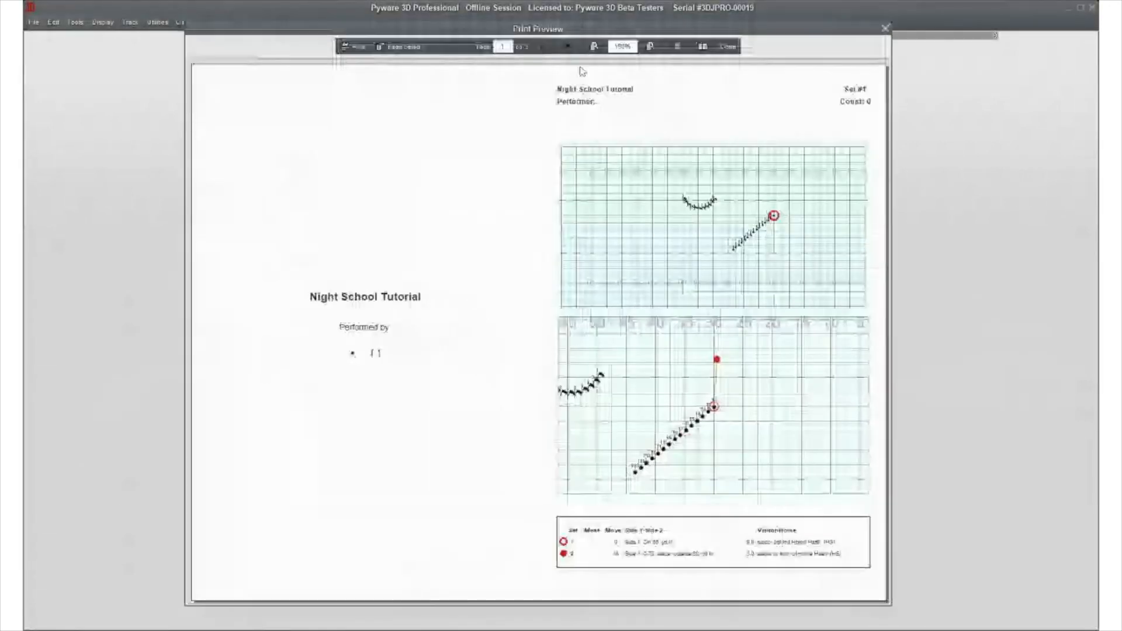
left_click_drag(584, 31, 481, 30)
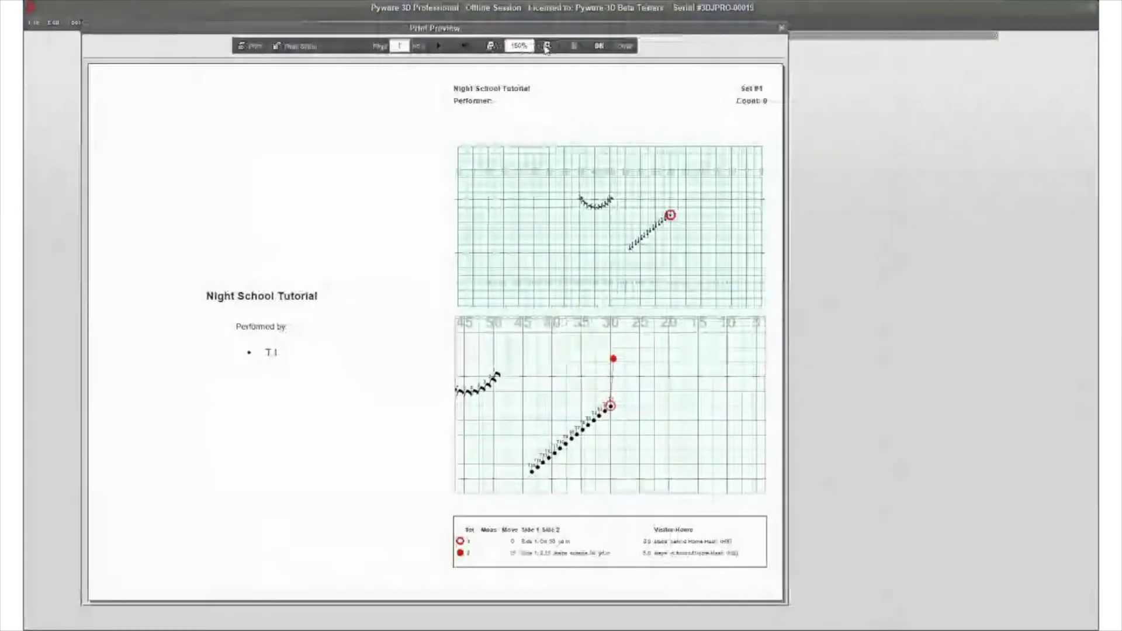
left_click(548, 46)
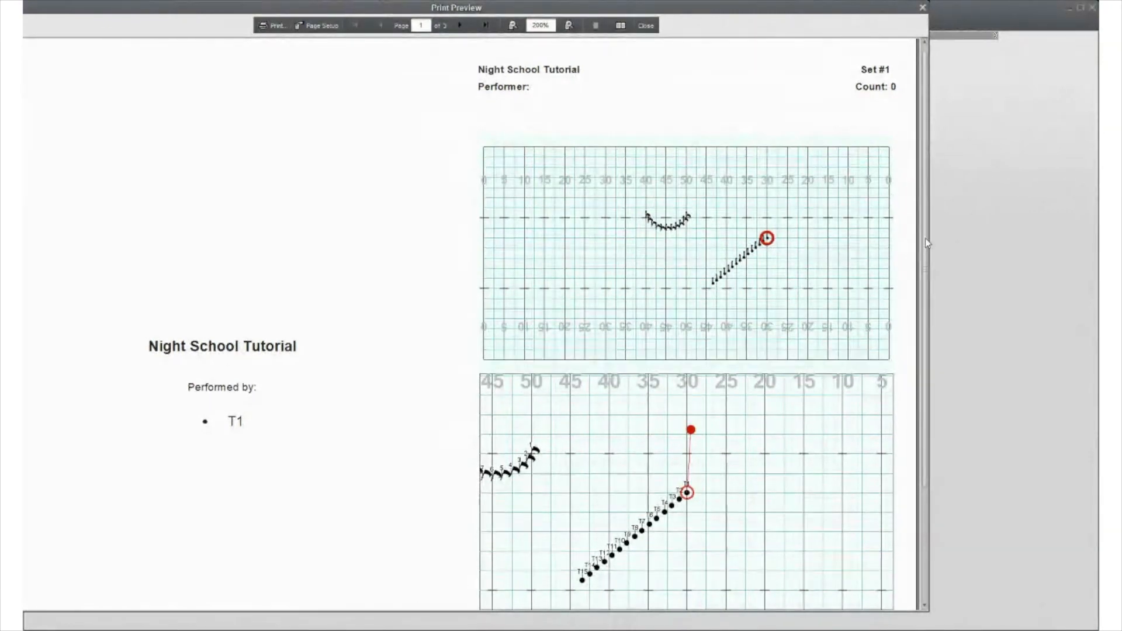
scroll(786, 431, "down", 2)
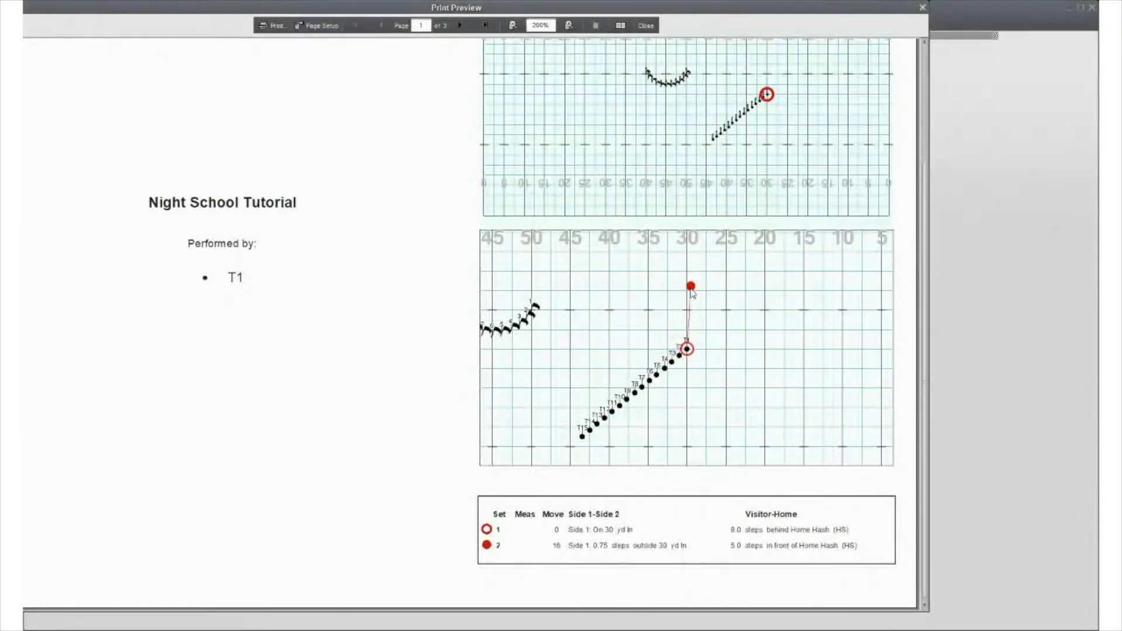
- Show page 2 of the dot book and examine T1's movement paths and coordinates for sets 2 and 3
left_click(462, 27)
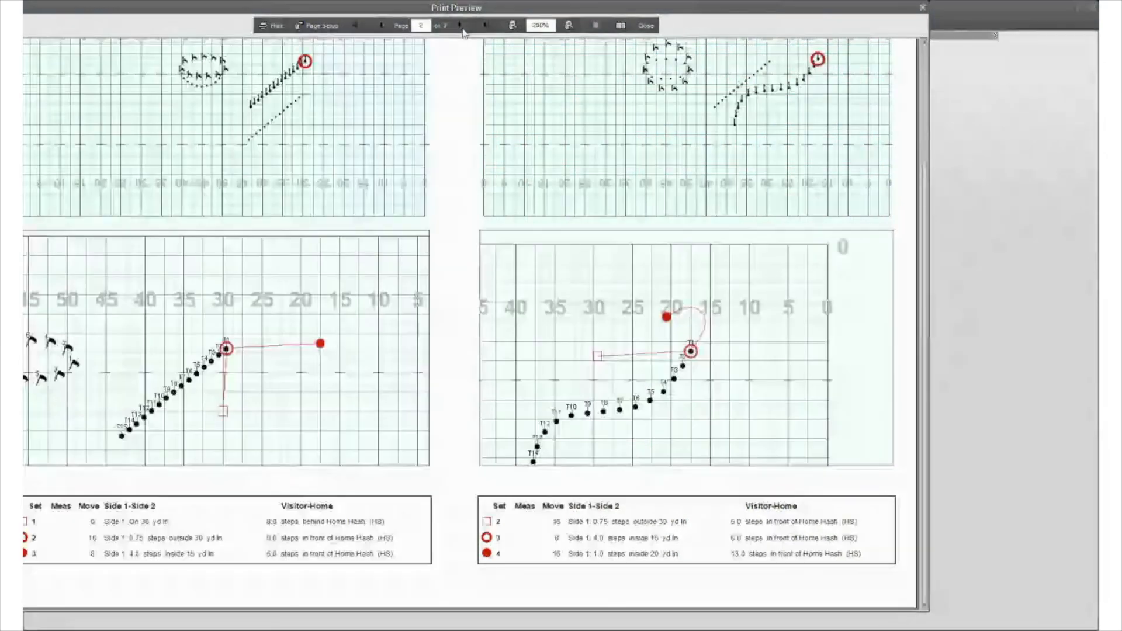
scroll(275, 581, "up", 9)
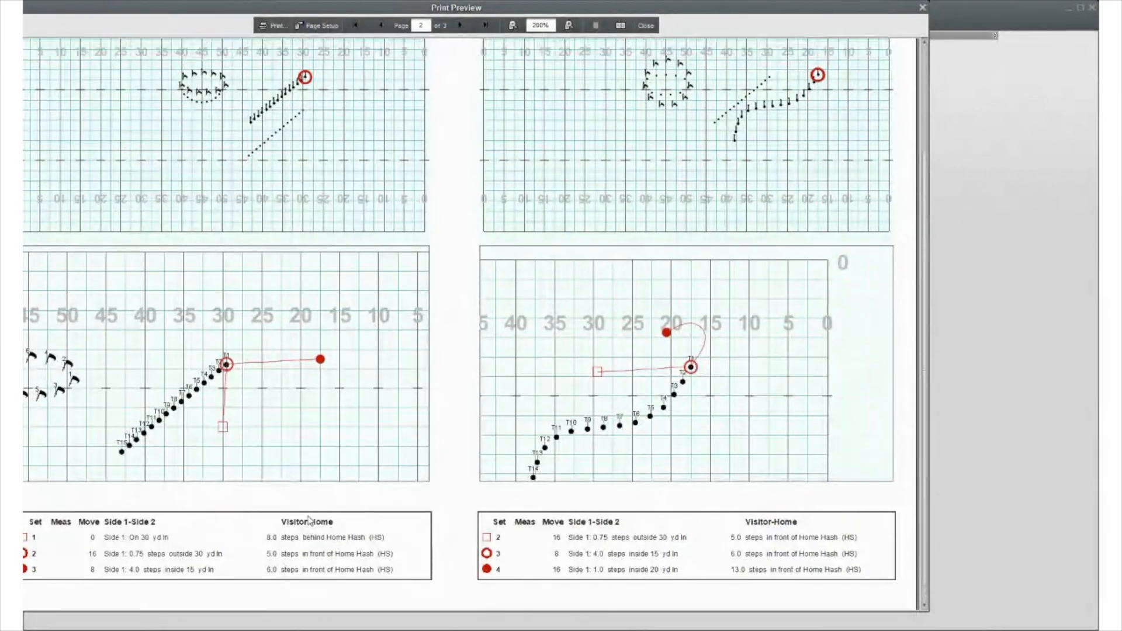
scroll(380, 176, "up", 3)
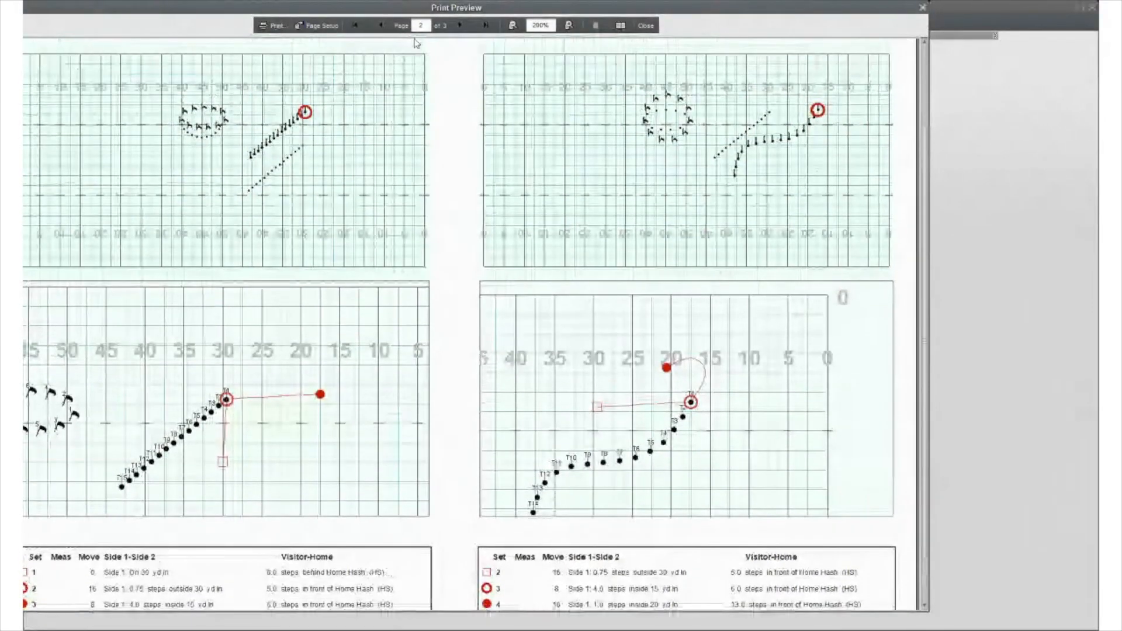
left_click_drag(266, 7, 331, 7)
scroll(300, 219, "up", 1)
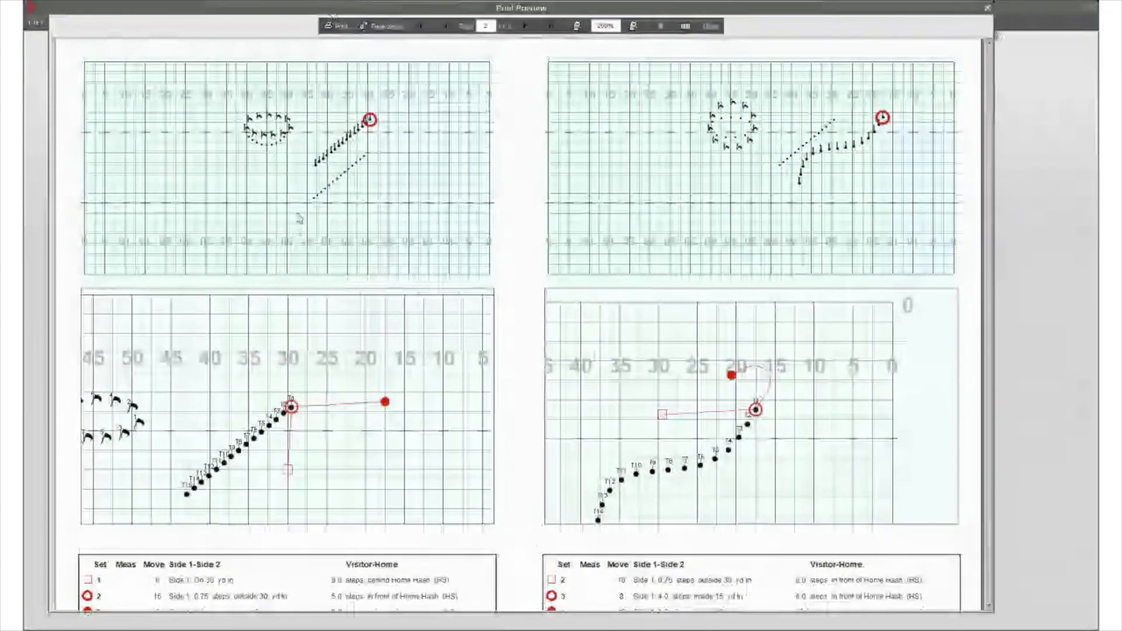
scroll(299, 218, "up", 3)
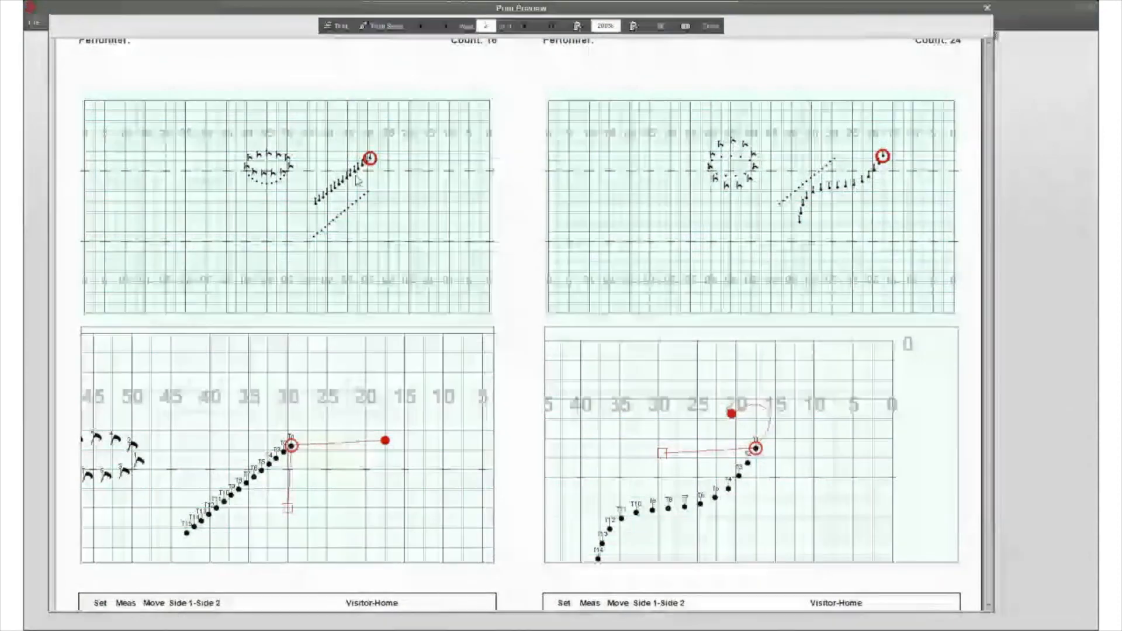
scroll(309, 448, "down", 2)
scroll(309, 448, "down", 2)
scroll(314, 426, "down", 2)
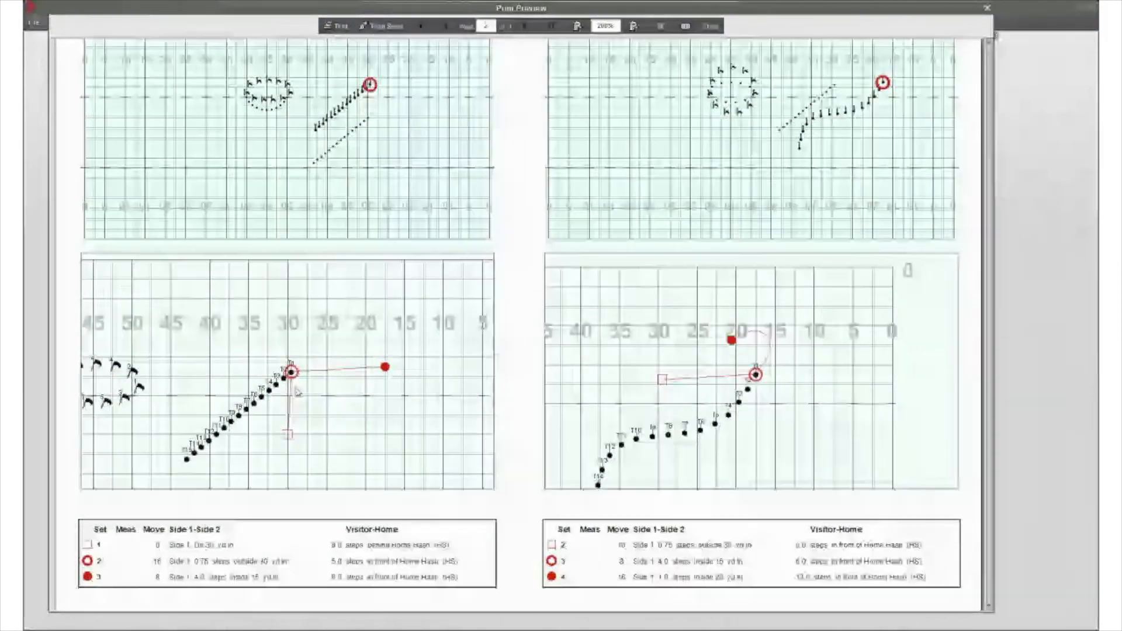